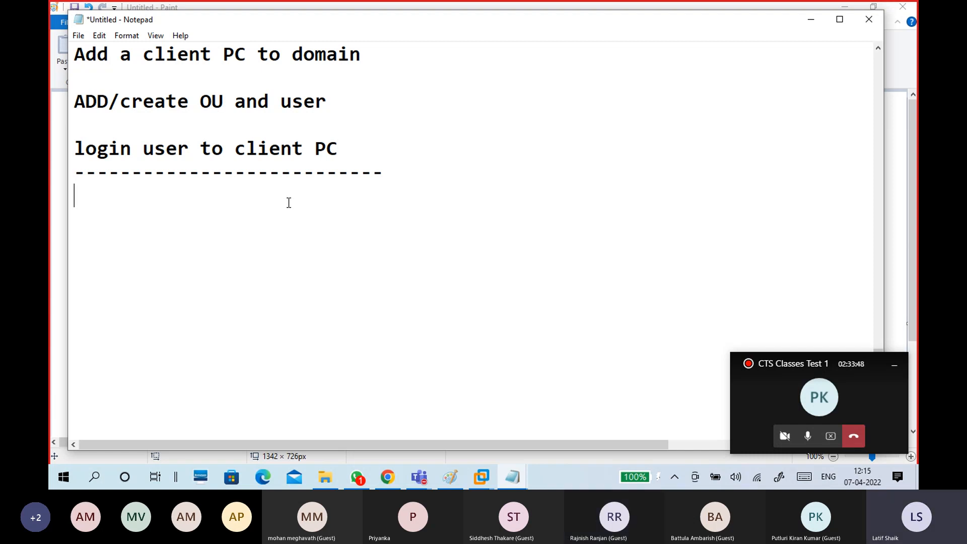
Type the headings WinS1 and WinC1 in Notepad with blank lines between them, cursor back under WinS1.
scroll(288, 202, "up", 2)
scroll(287, 201, "down", 2)
type("WinS1")
key("Return")
key("Return")
key("Return")
key("Return")
key("Return")
type("WinC1")
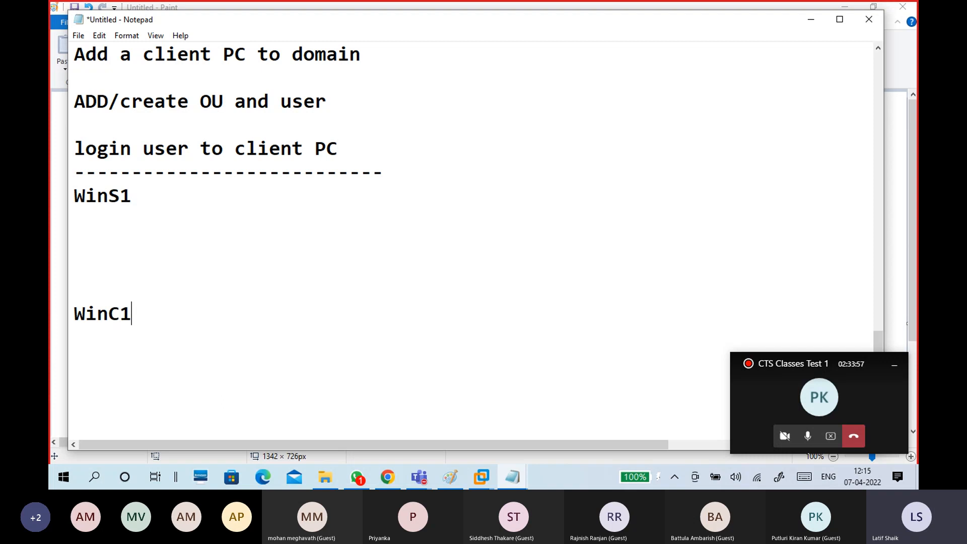
key("Up")
key("Up")
key("Up")
key("Up")
Save the current Paint diagram as ou.png and start a new blank picture.
left_click(449, 477)
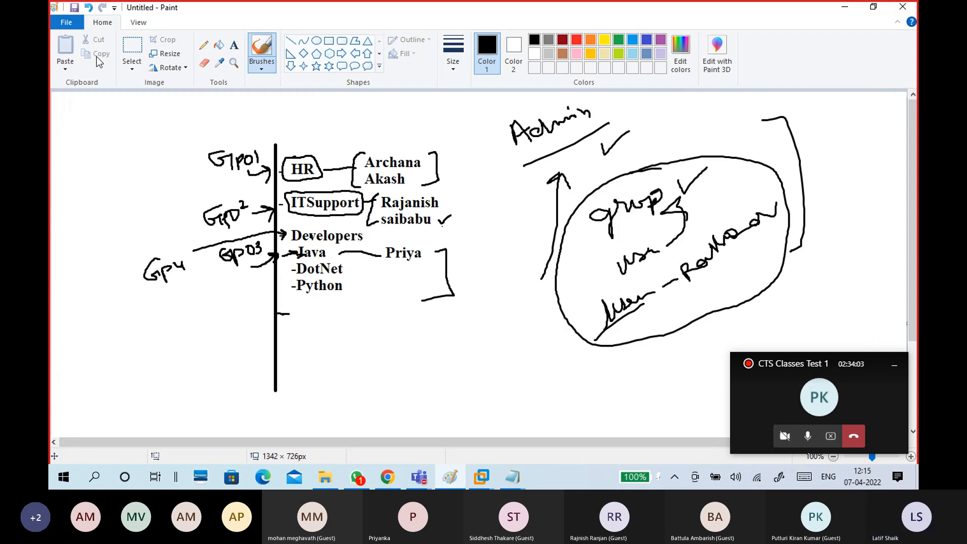
left_click(70, 22)
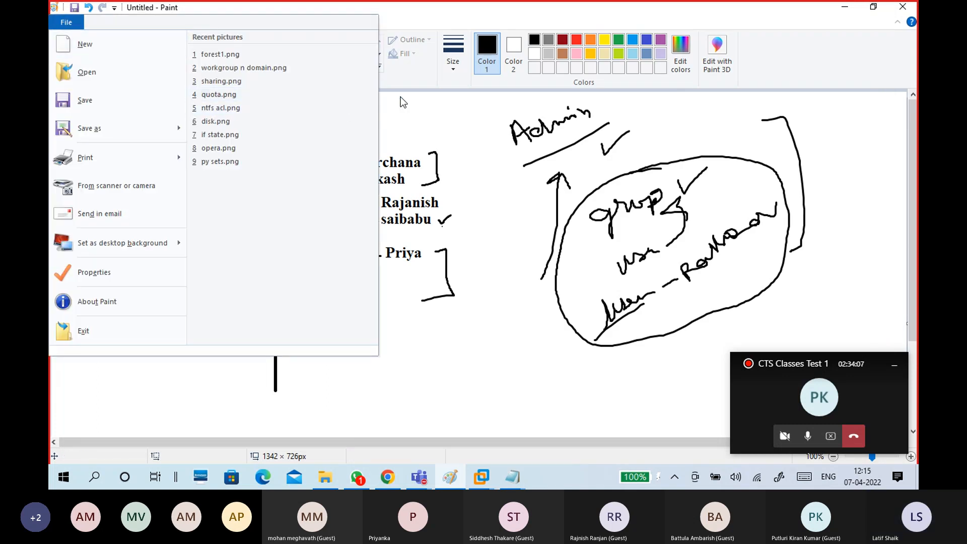
left_click(119, 102)
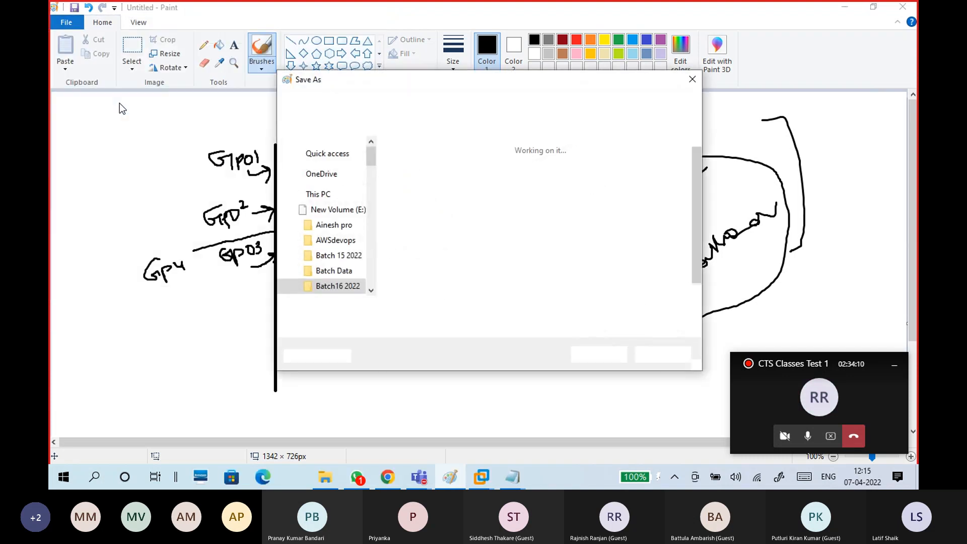
type("ou")
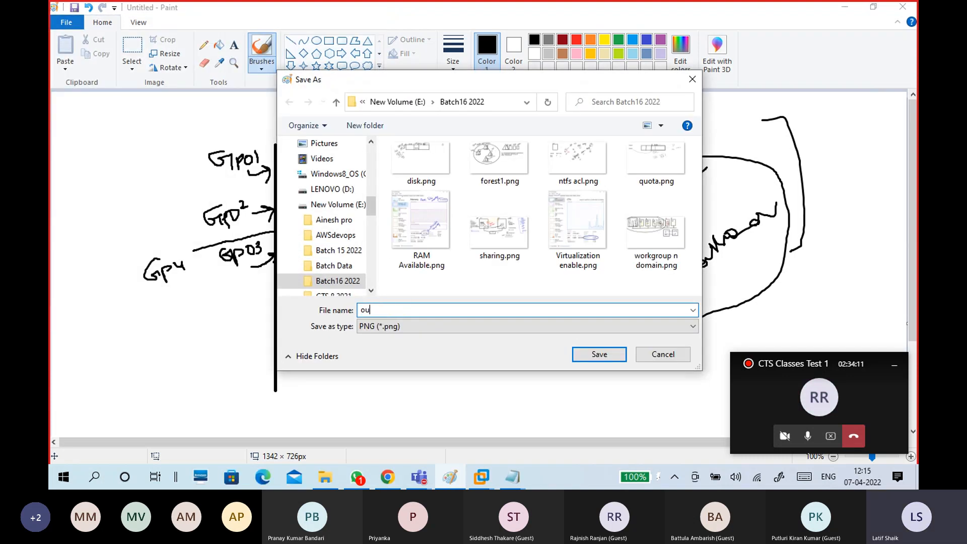
key("Return")
left_click(66, 23)
left_click(78, 47)
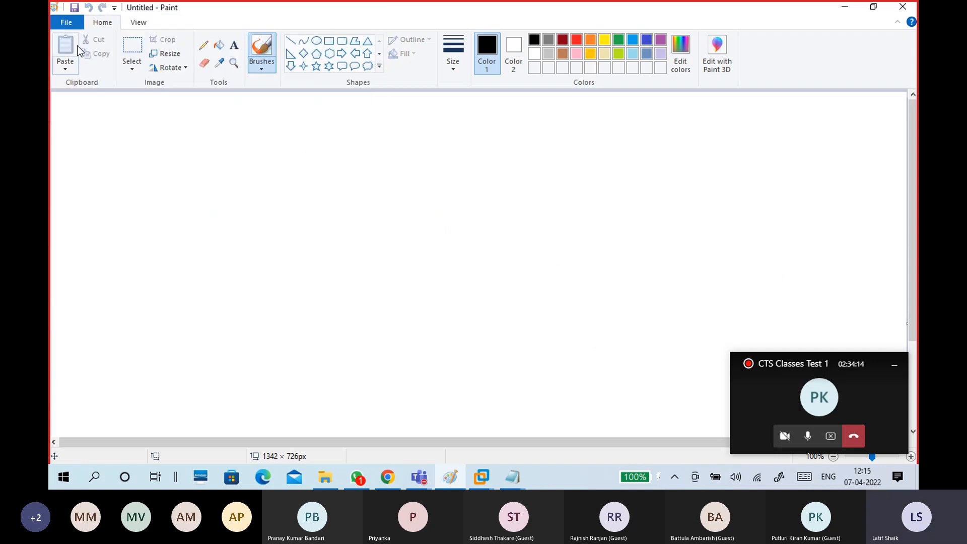
Draw two rectangles side by side on the new canvas.
left_click(329, 41)
left_click_drag(257, 136, 352, 248)
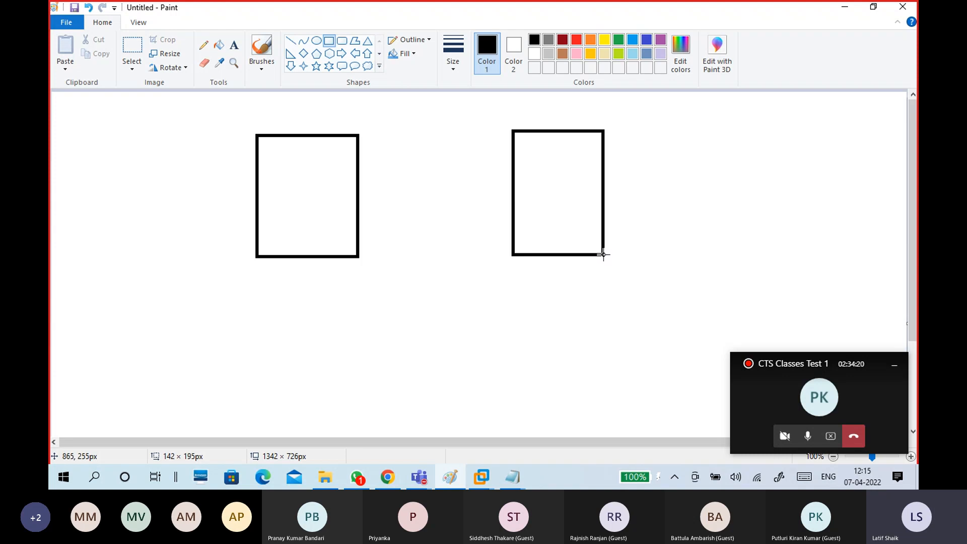
left_click_drag(604, 255, 604, 259)
left_click_drag(568, 208, 559, 207)
left_click_drag(596, 258, 592, 253)
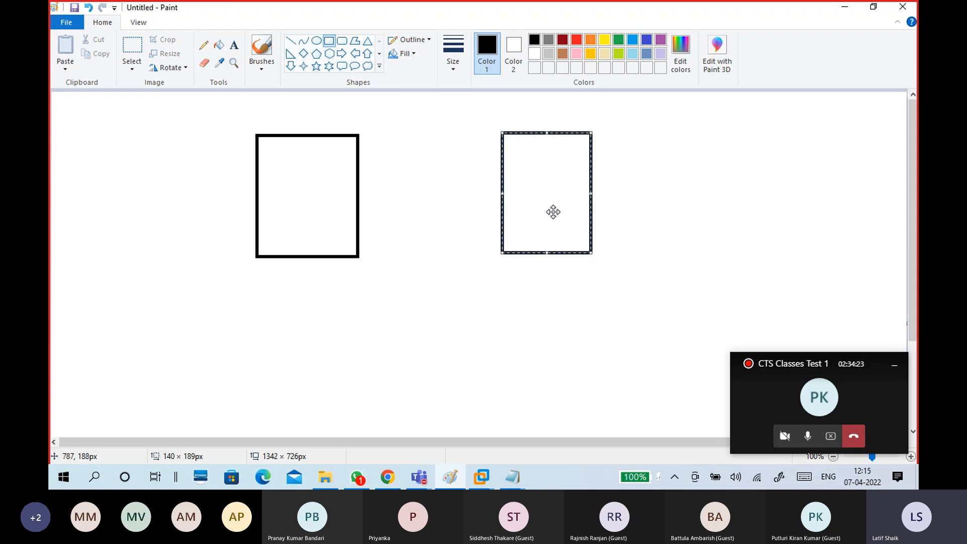
left_click_drag(552, 212, 544, 212)
Label the left rectangle WINS1 and the right rectangle WINC1.
left_click(234, 46)
left_click(258, 126)
type("WIn")
key("BackSpace")
key("BackSpace")
type("NS1")
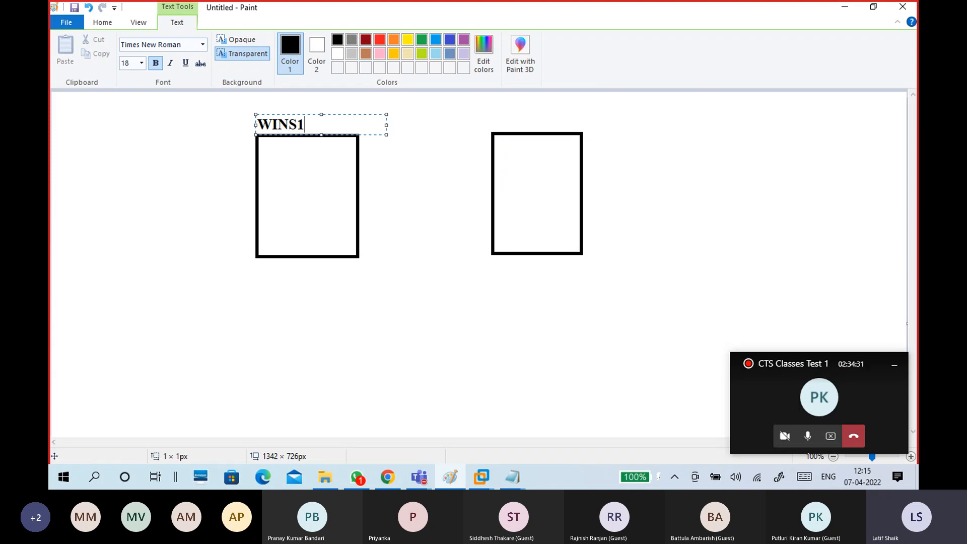
left_click(497, 119)
left_click(497, 119)
type("WINC1")
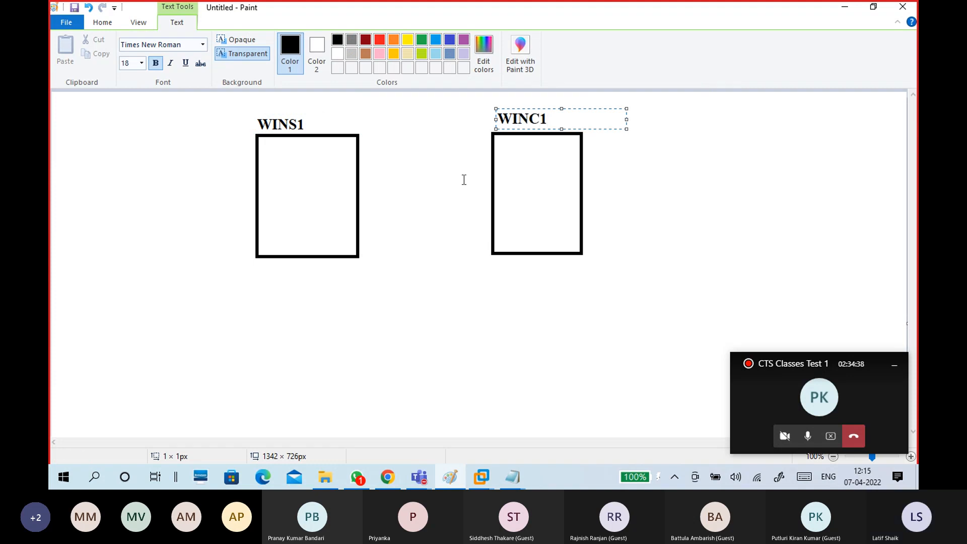
left_click(426, 227)
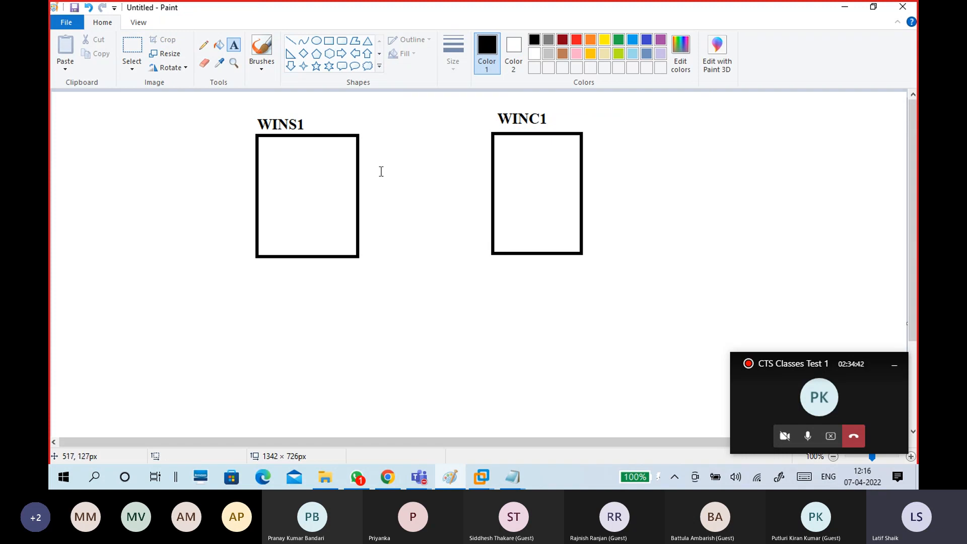
Draw a small box below and connect both WINS1 and WINC1 to it with lines.
left_click(329, 45)
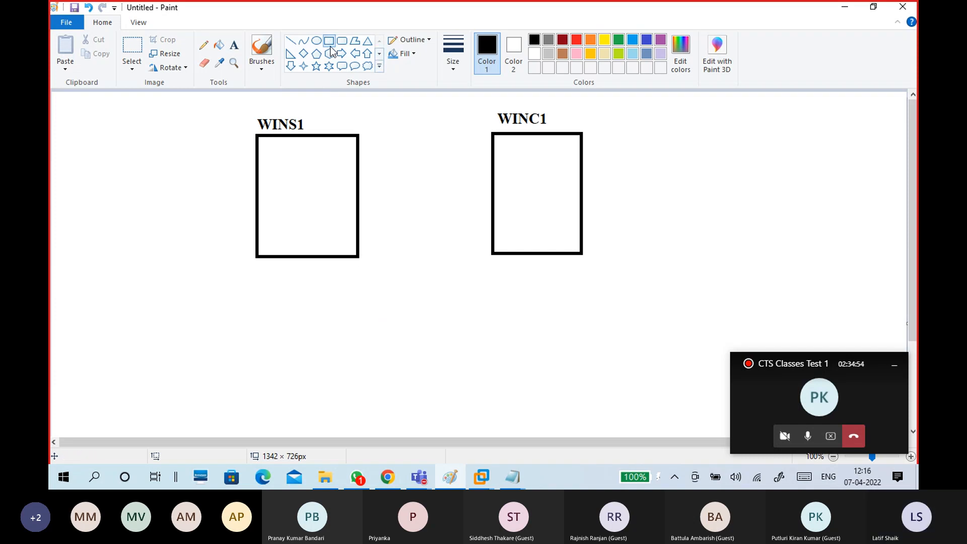
mouse_move(383, 298)
left_mouse_down()
mouse_move(464, 325)
mouse_move(437, 318)
left_mouse_up()
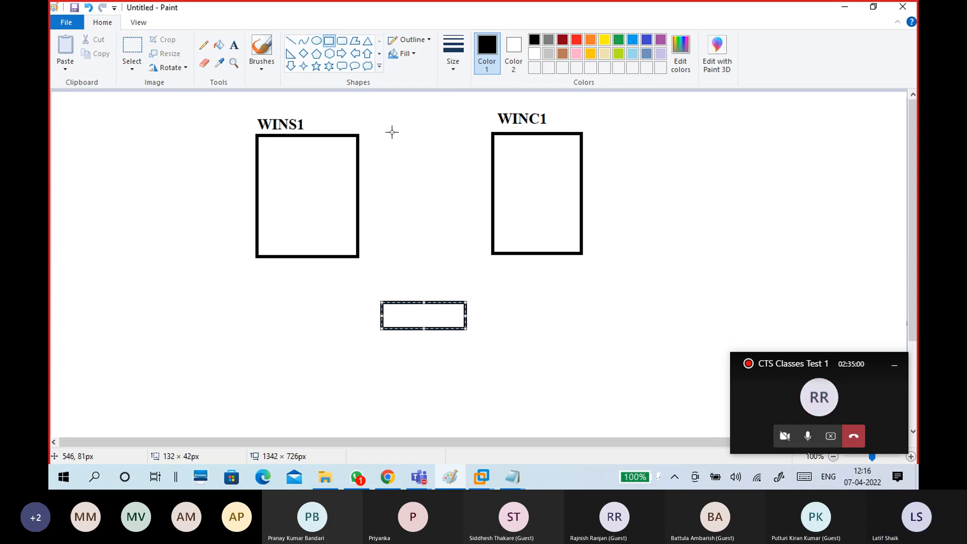
left_click(291, 41)
left_click_drag(342, 245, 389, 309)
left_click_drag(503, 246, 443, 309)
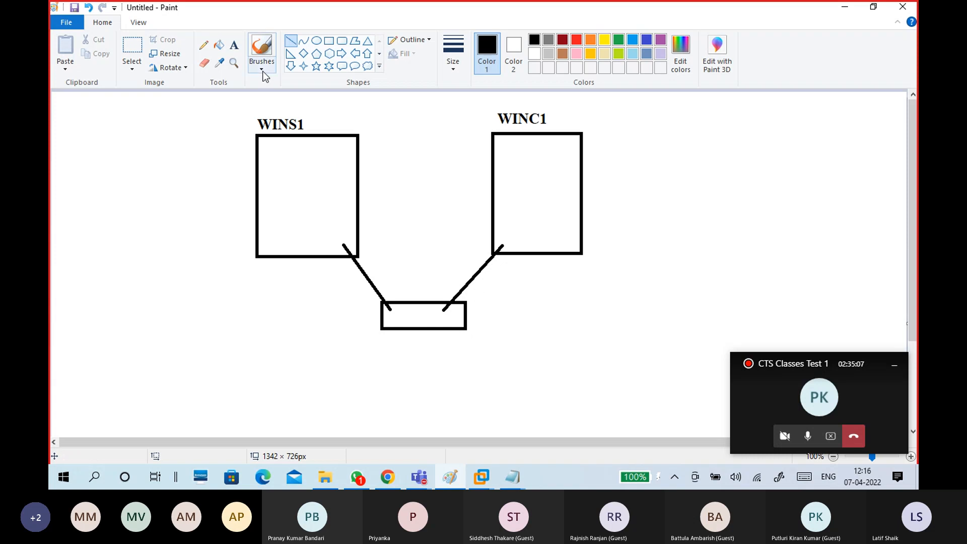
Label the small box VMNet1.
left_click(236, 47)
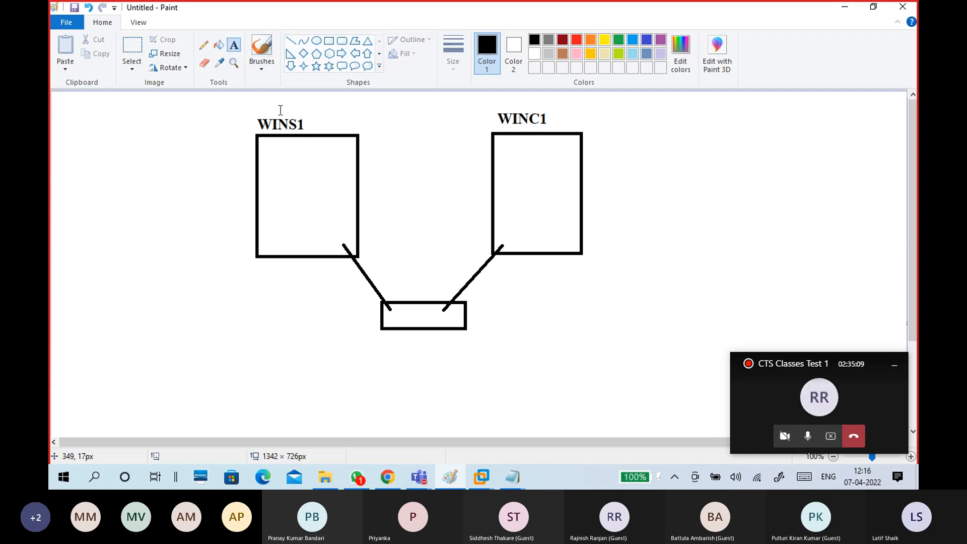
left_click(480, 317)
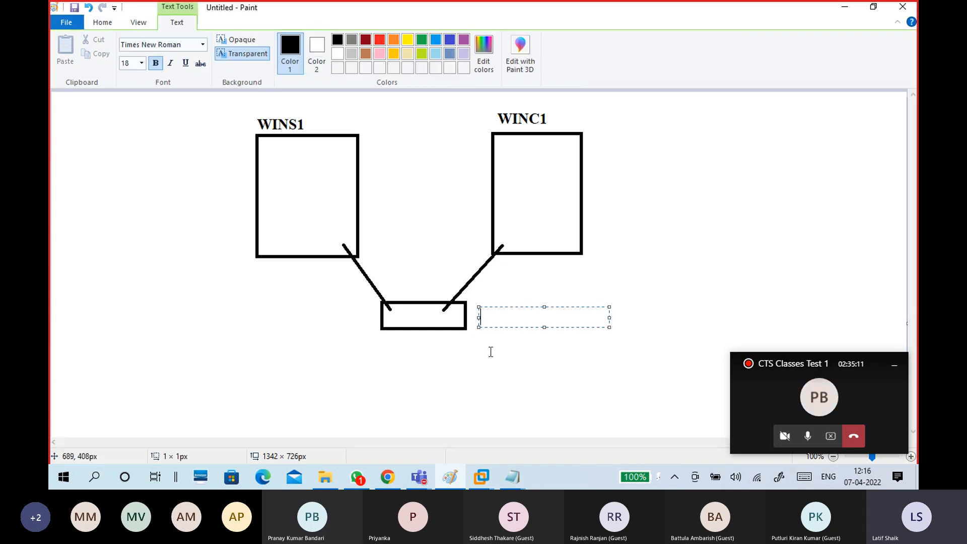
type("VMNet1")
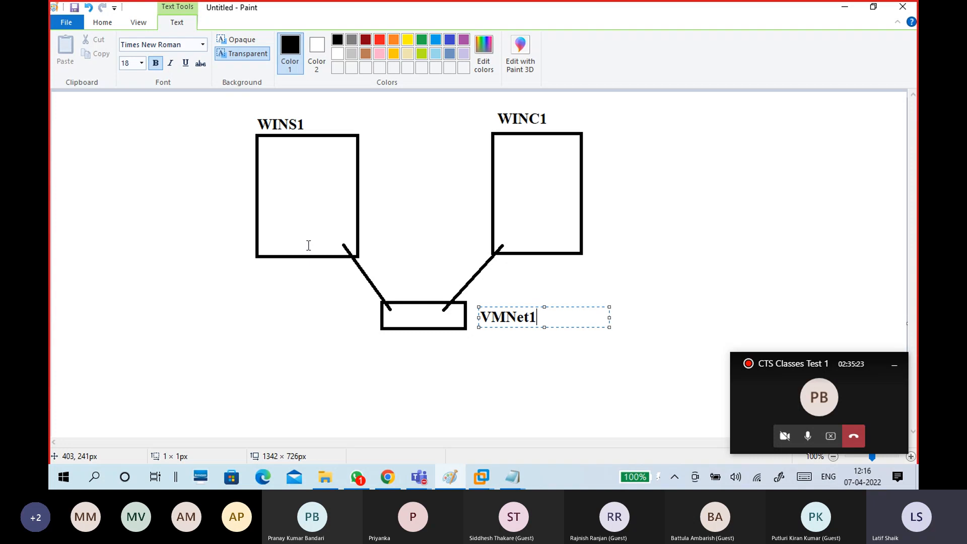
left_click(526, 287)
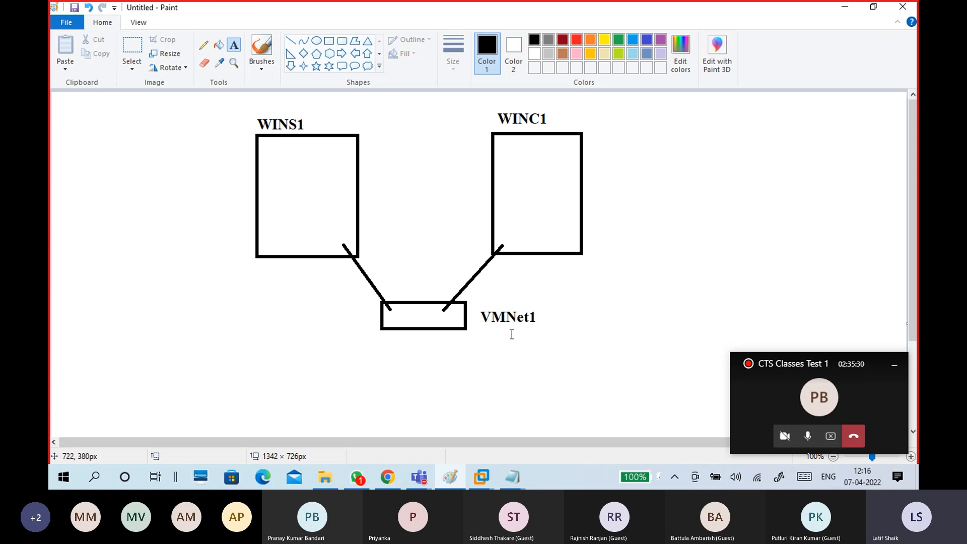
Enter 'Switch: VMNet1' under the WinS1 heading in Notepad.
mouse_move(512, 477)
left_click(539, 441)
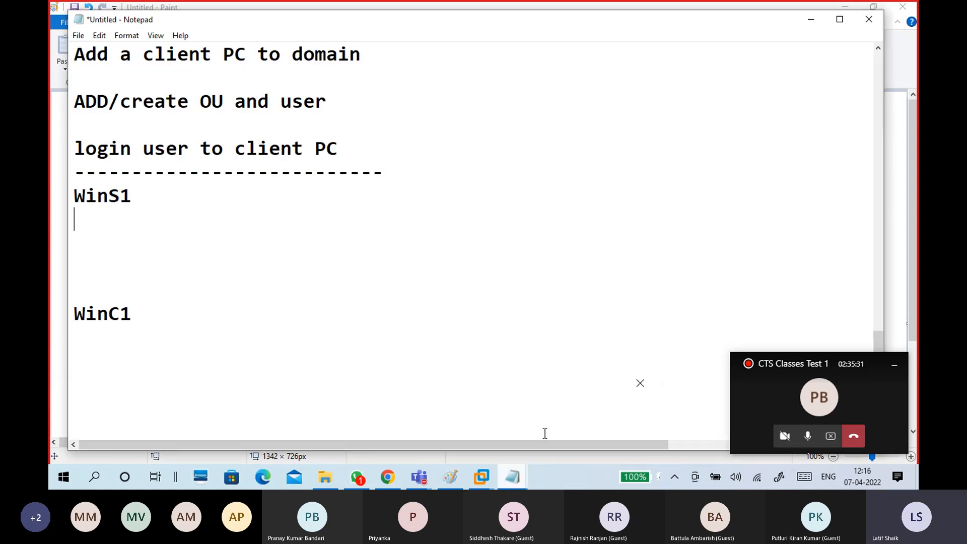
key("BackSpace")
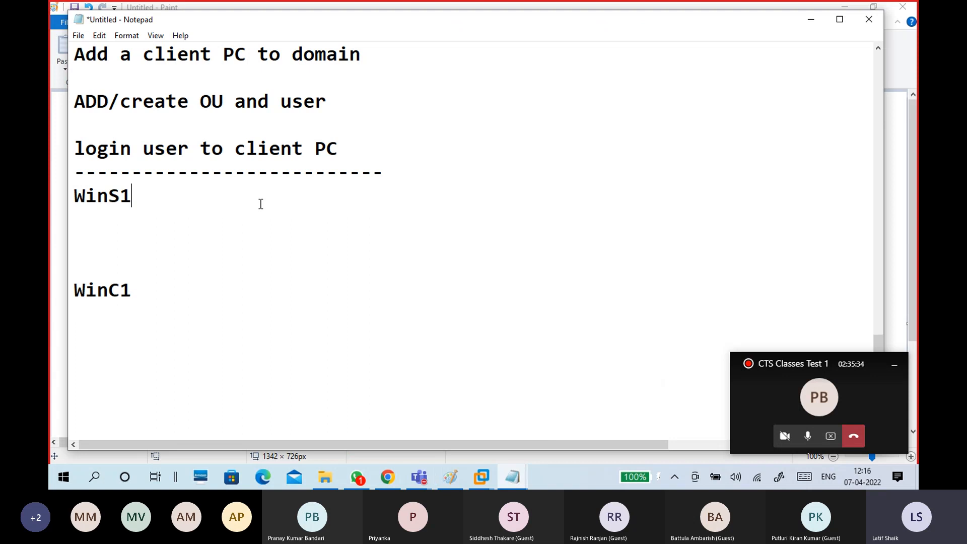
key("Return")
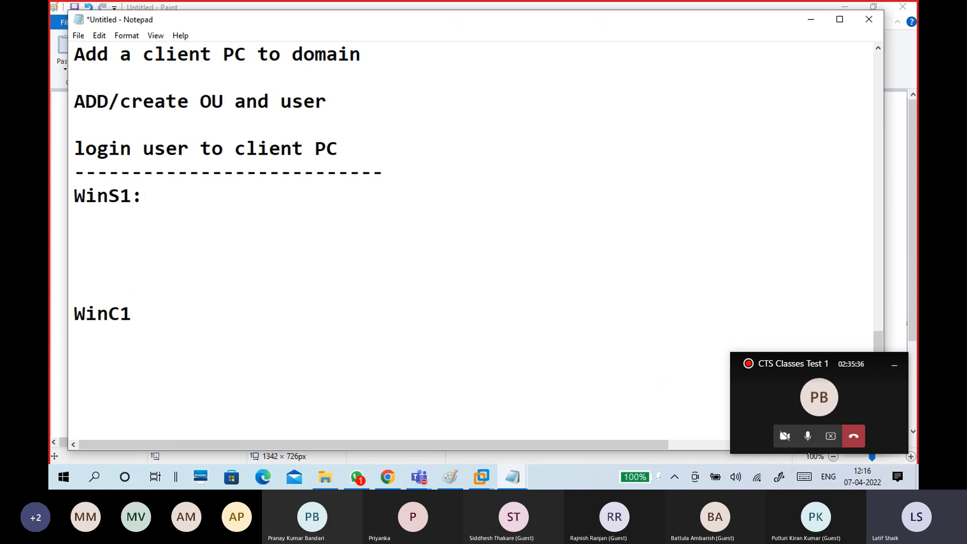
type("vm")
key("BackSpace")
key("BackSpace")
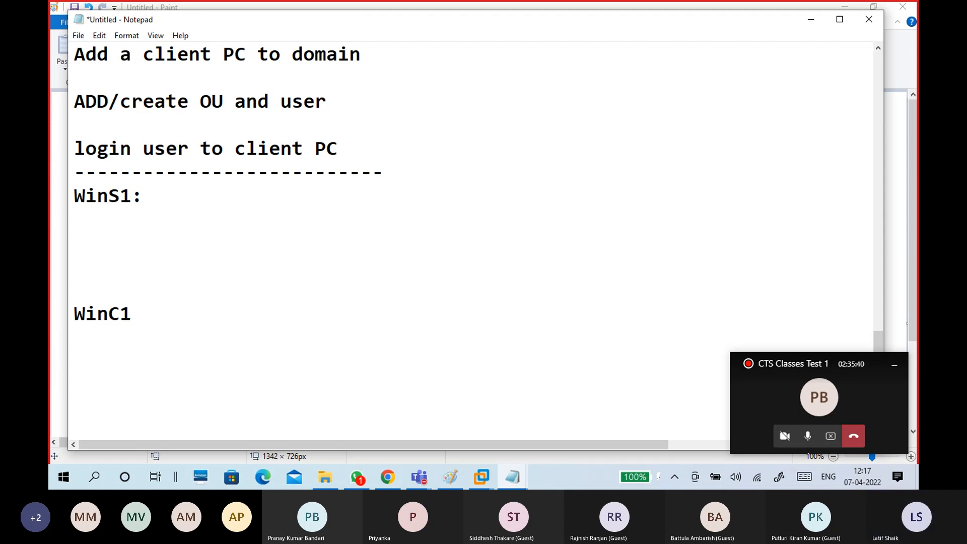
type("V")
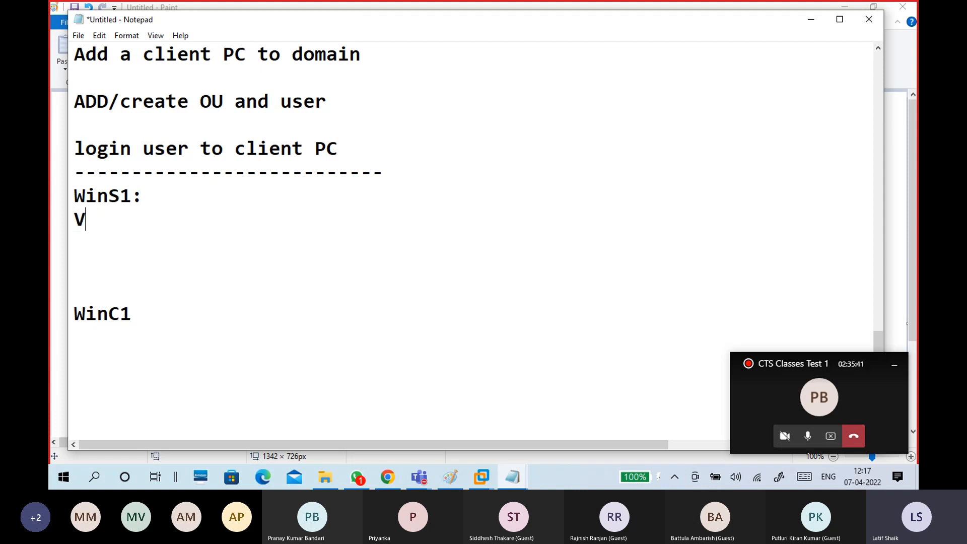
type("MNet1")
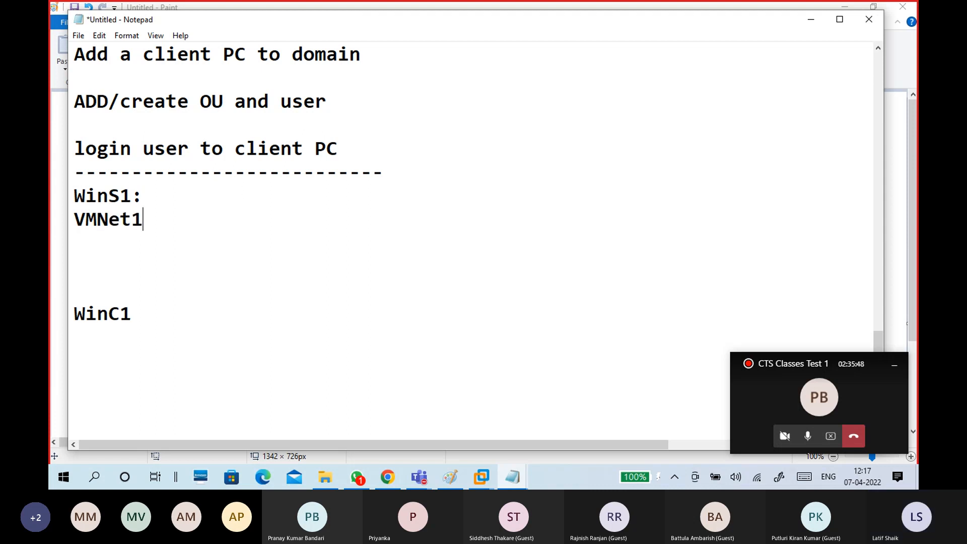
key("Left")
key("Left")
key("Left")
key("Left")
key("Left")
type("Sw")
type("itch")
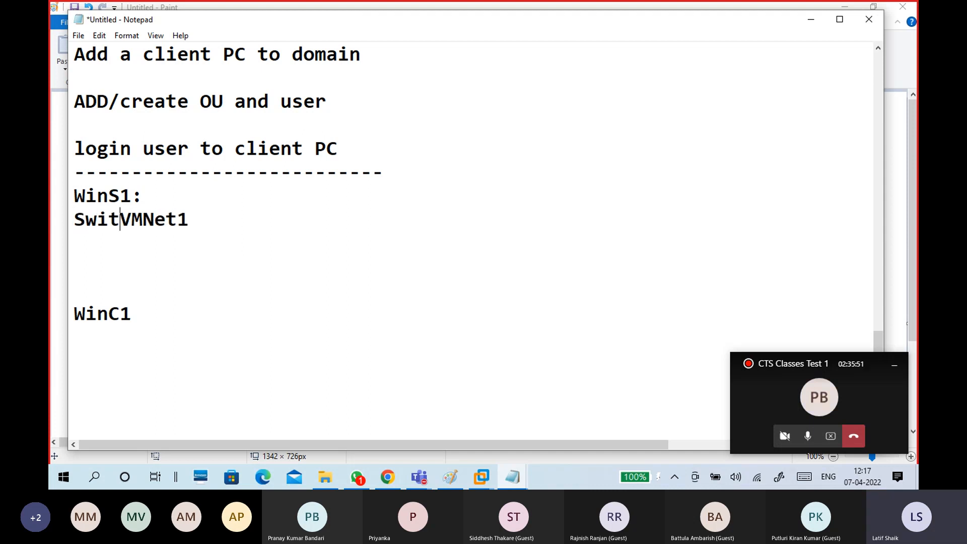
type(":")
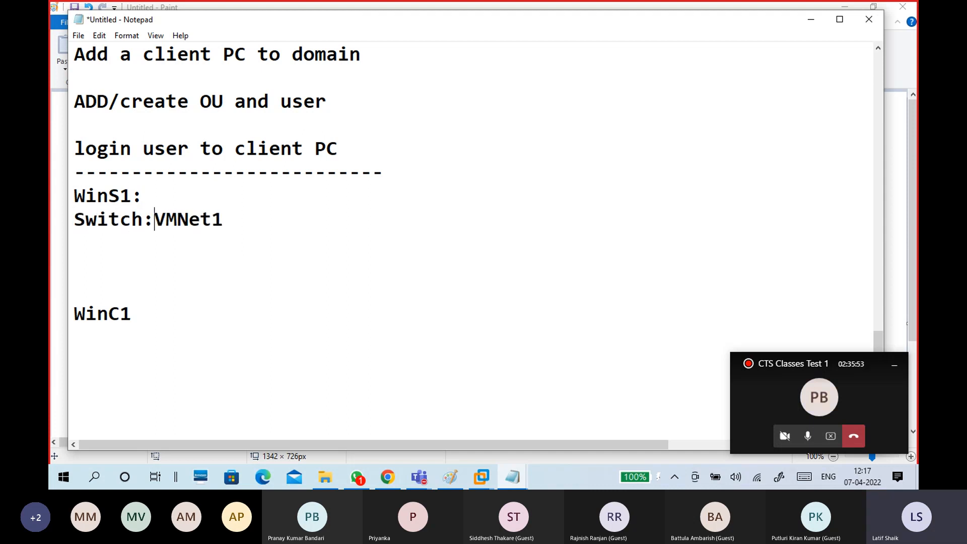
left_click_drag(234, 220, 166, 220)
Add 'Switch: VMNet1' under WinC1 and minimize Notepad.
left_click(166, 330)
type("Switch")
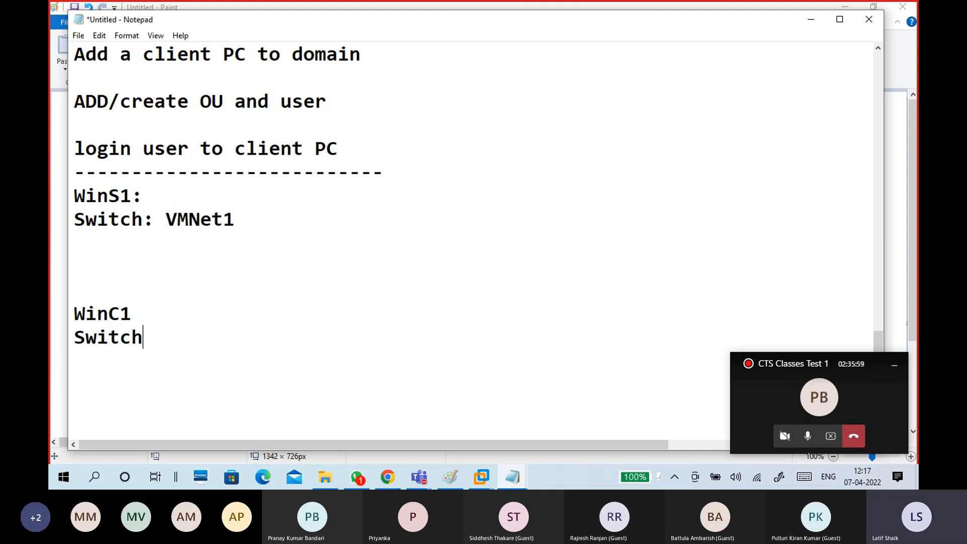
key("BackSpace")
type(": VMNet1")
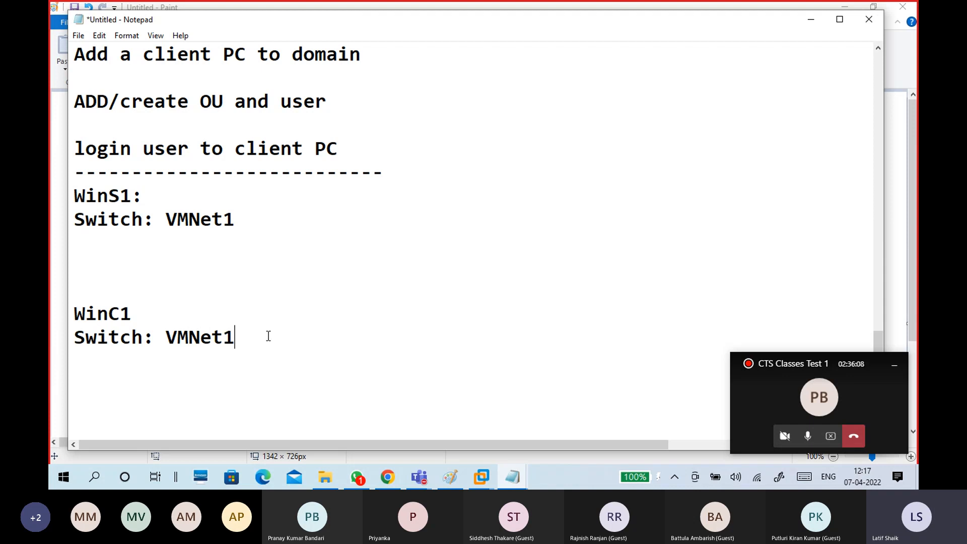
left_click(810, 20)
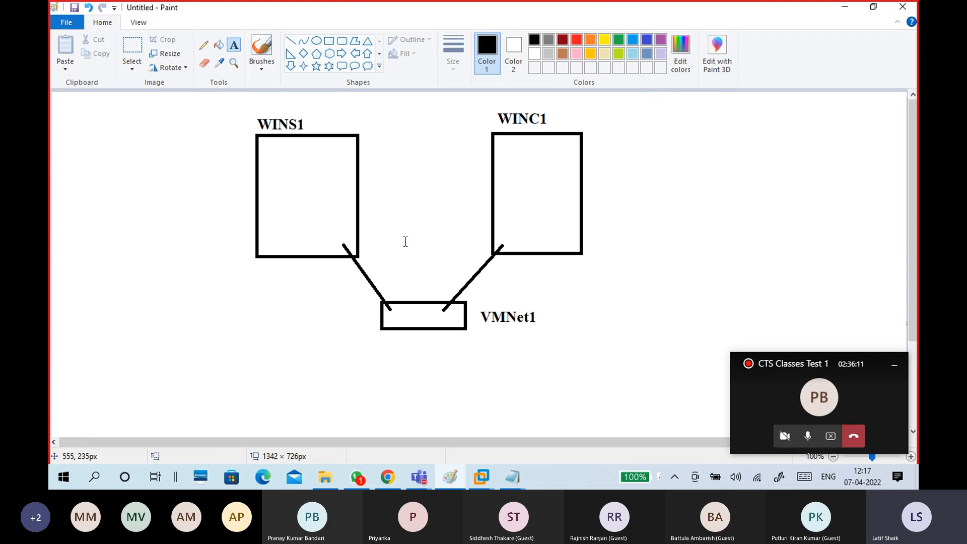
Open the CTS16-WINC1 summary and select its Network Adapter, currently Custom (VMnet0).
left_click(485, 476)
left_click(509, 412)
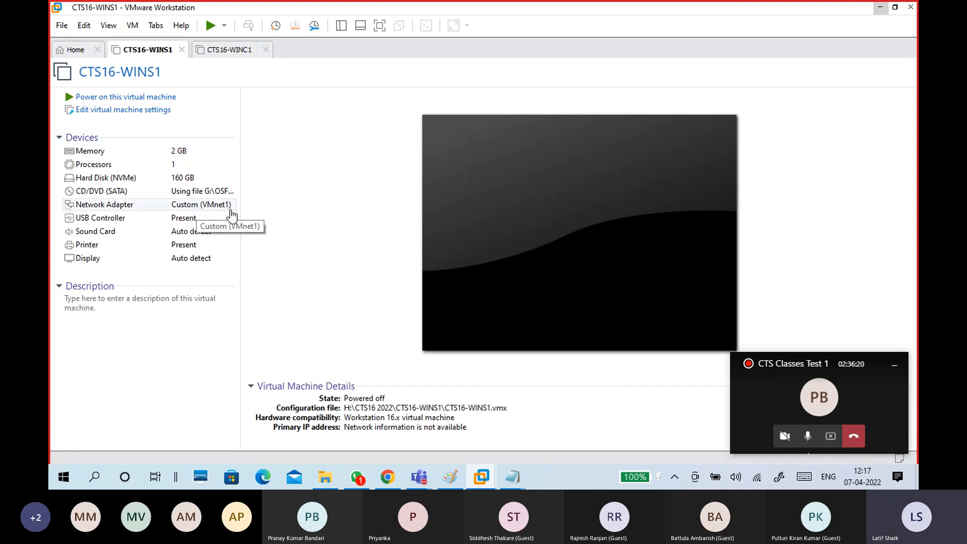
left_click(236, 51)
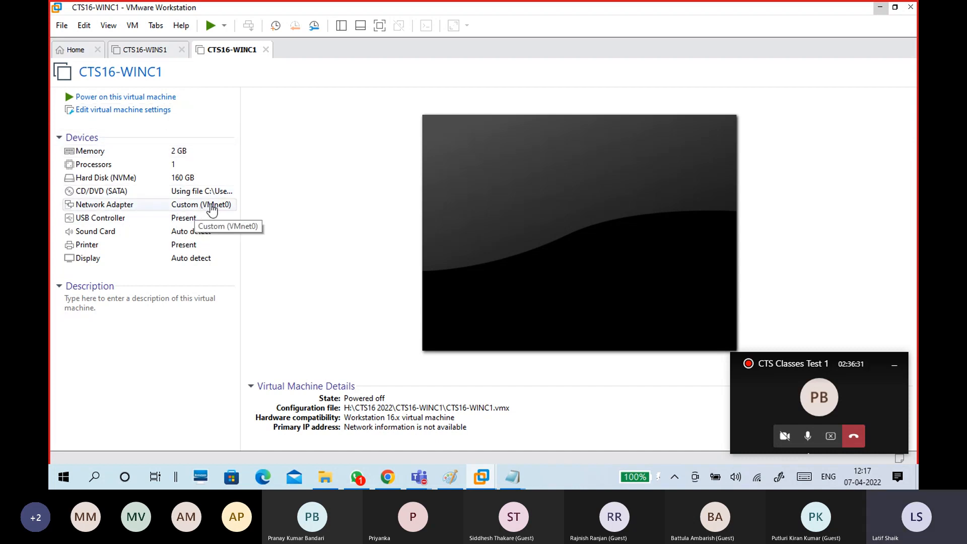
left_click(128, 206)
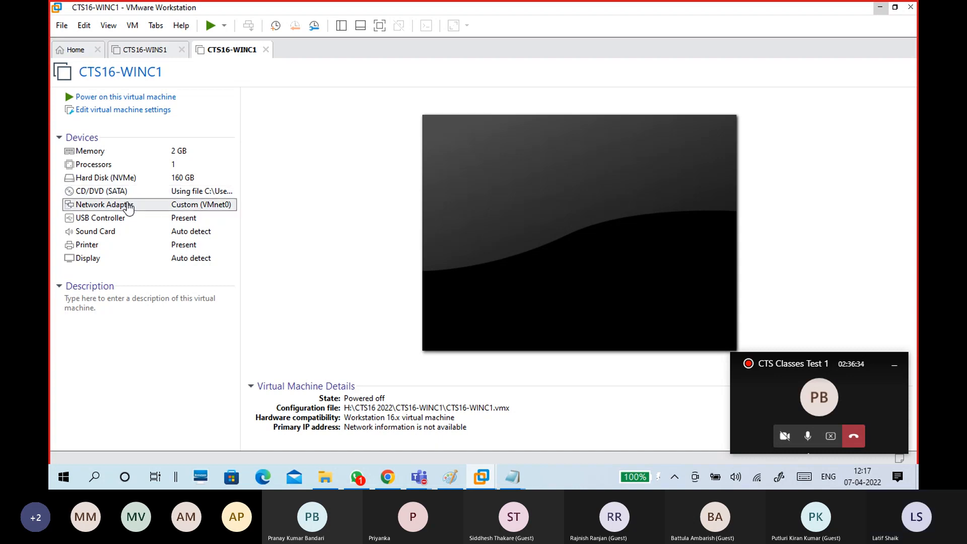
double_click(129, 205)
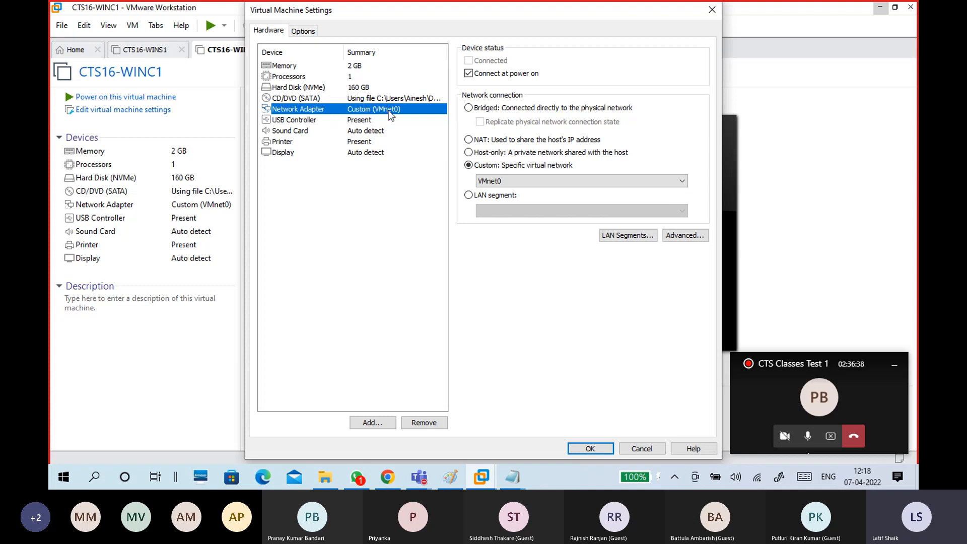
left_click(491, 183)
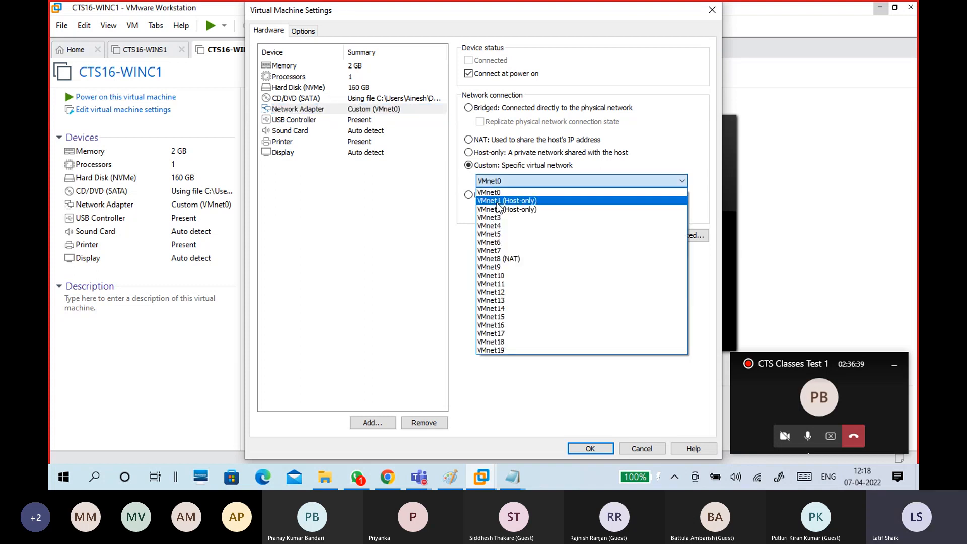
left_click(496, 200)
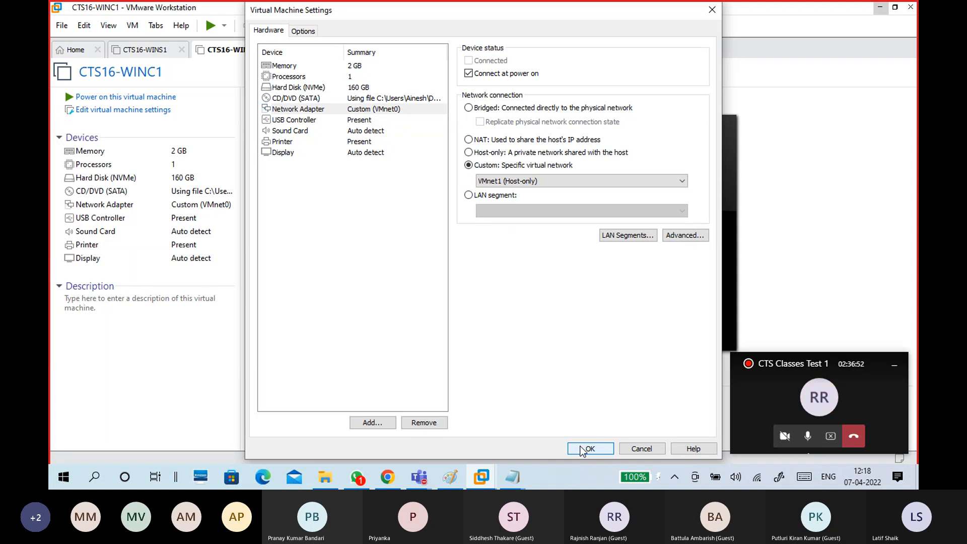
left_click(636, 447)
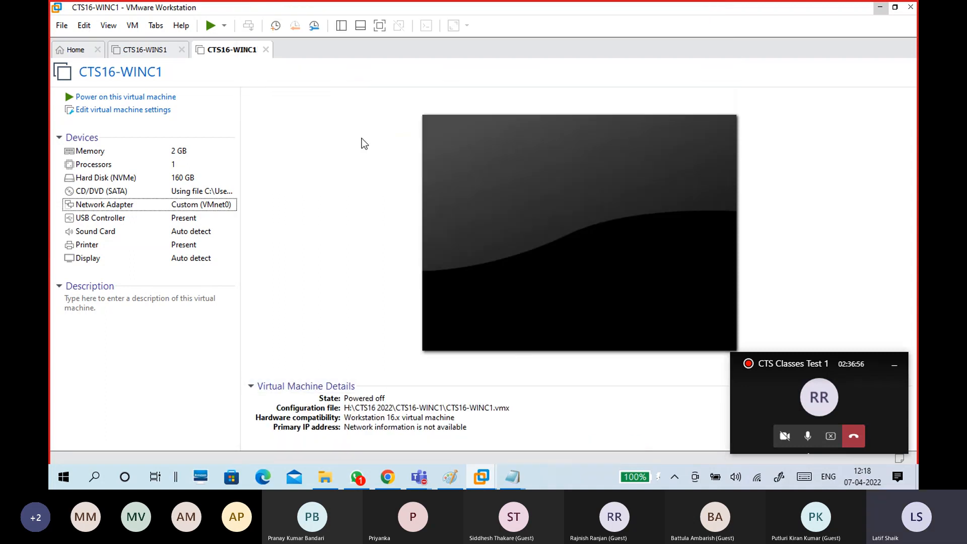
left_click(157, 51)
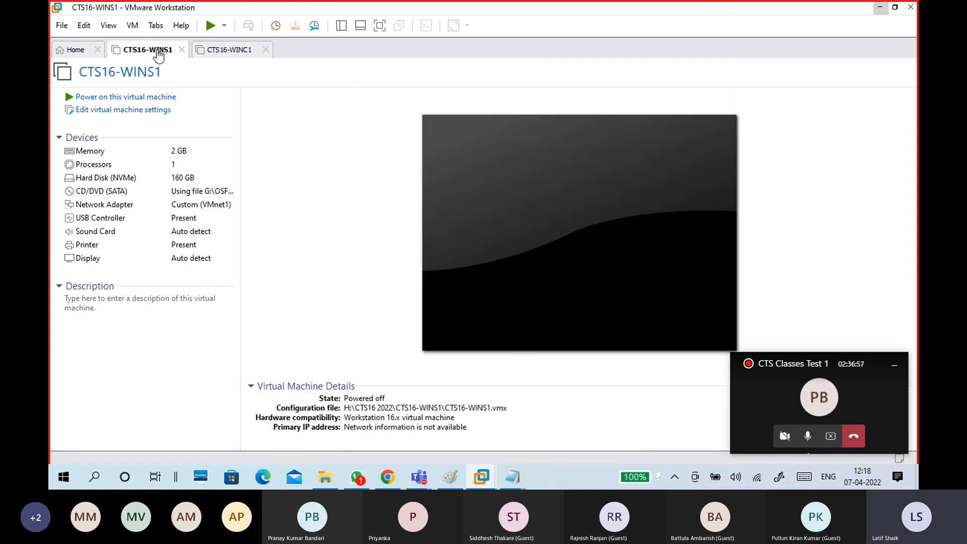
left_click(237, 52)
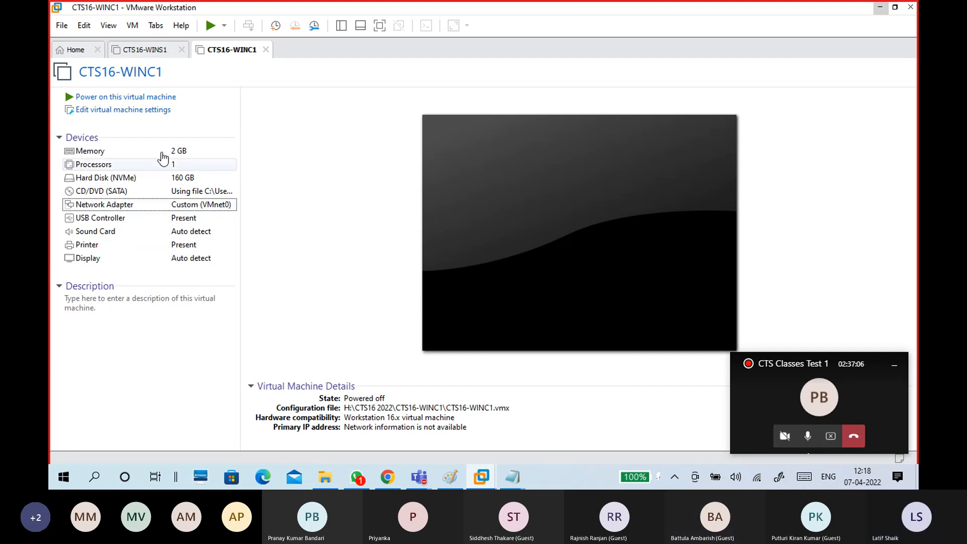
left_click(160, 54)
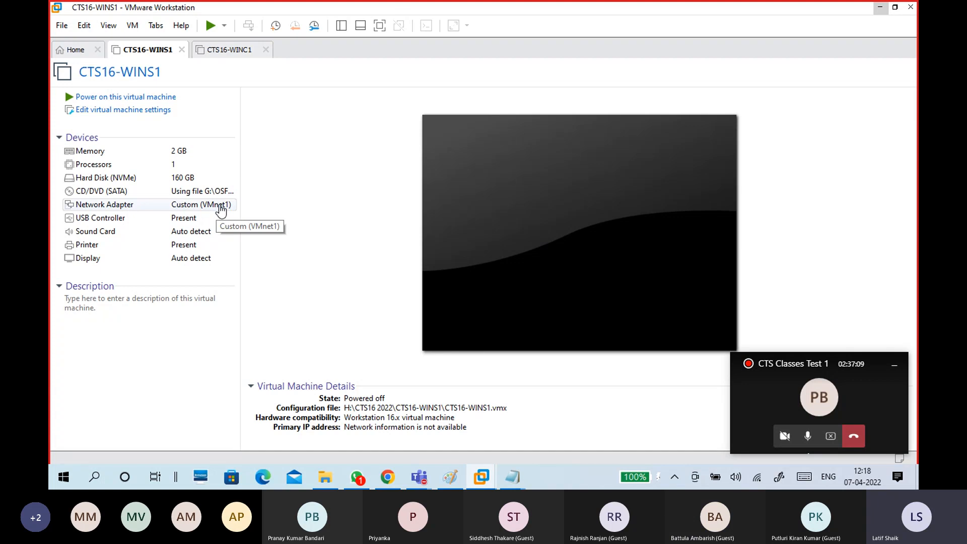
left_click(221, 50)
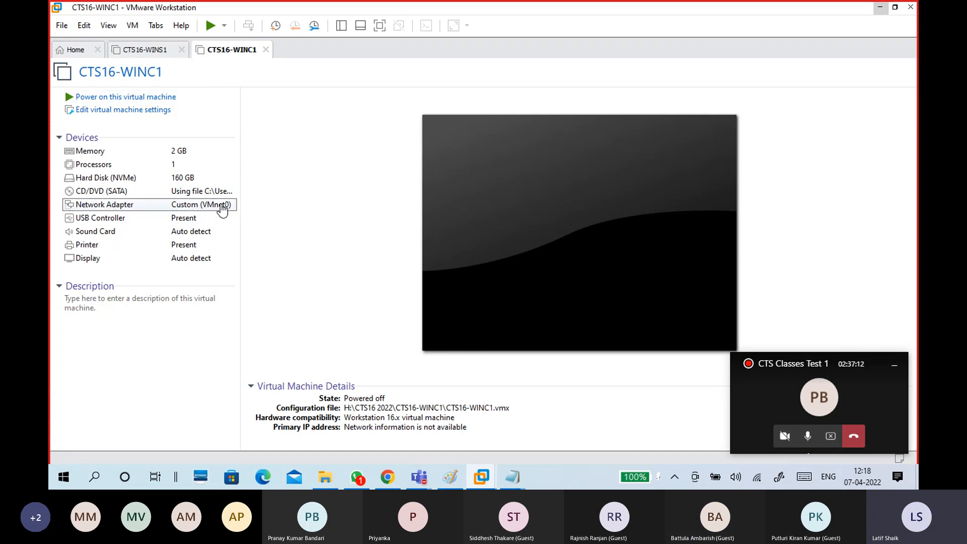
Change CTS16-WINC1's network adapter from VMnet0 to Custom VMnet1 (Host-only).
double_click(140, 207)
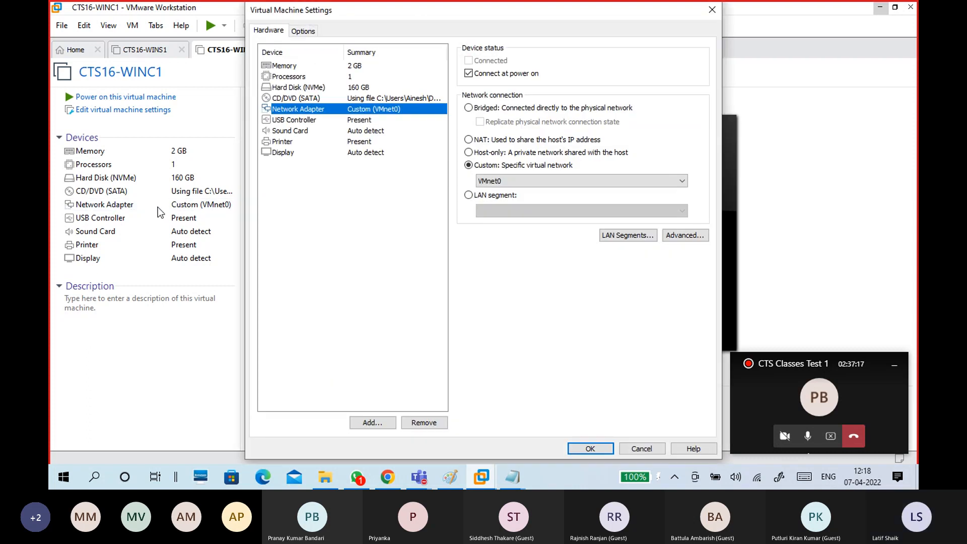
left_click(506, 181)
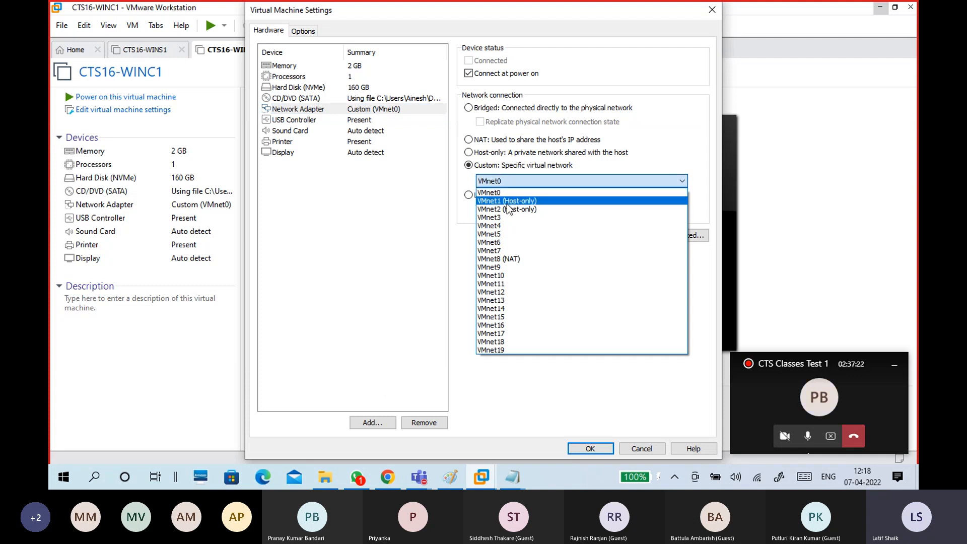
left_click(507, 203)
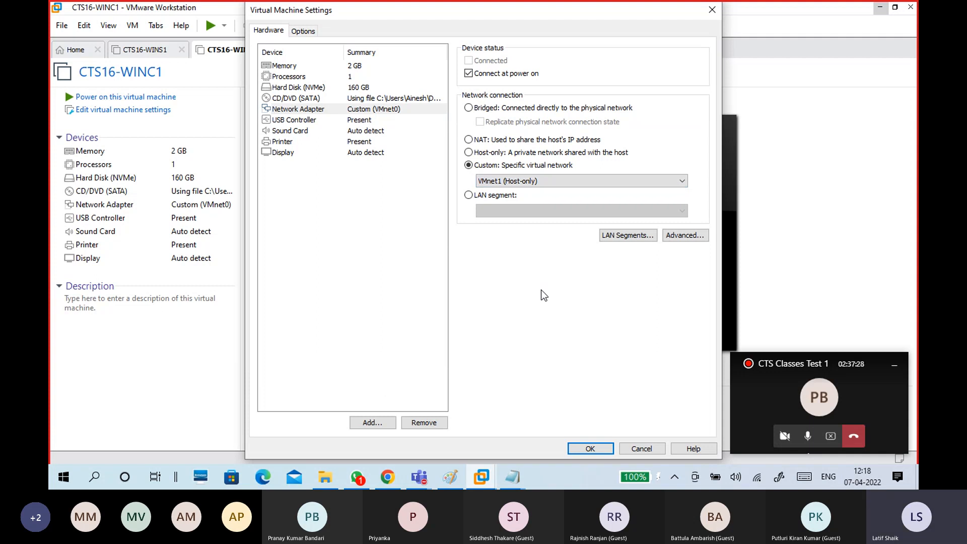
left_click(592, 447)
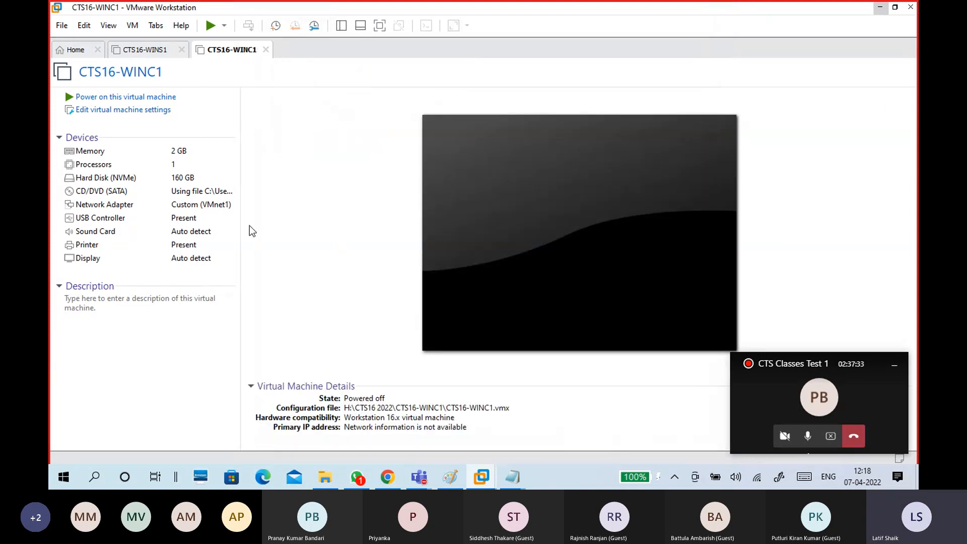
Return to the CTS16-WINS1 tab and power on the server VM.
left_click(153, 52)
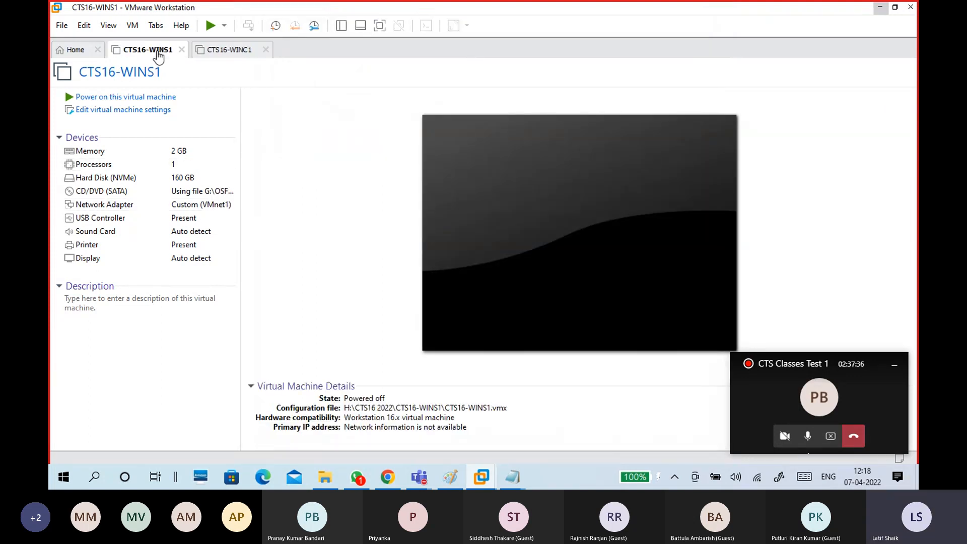
left_click(240, 50)
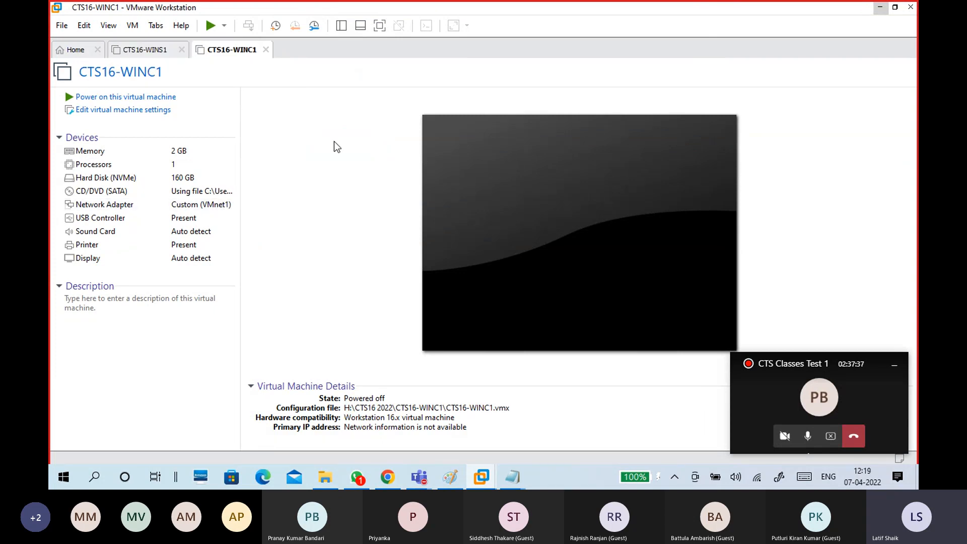
left_click(166, 51)
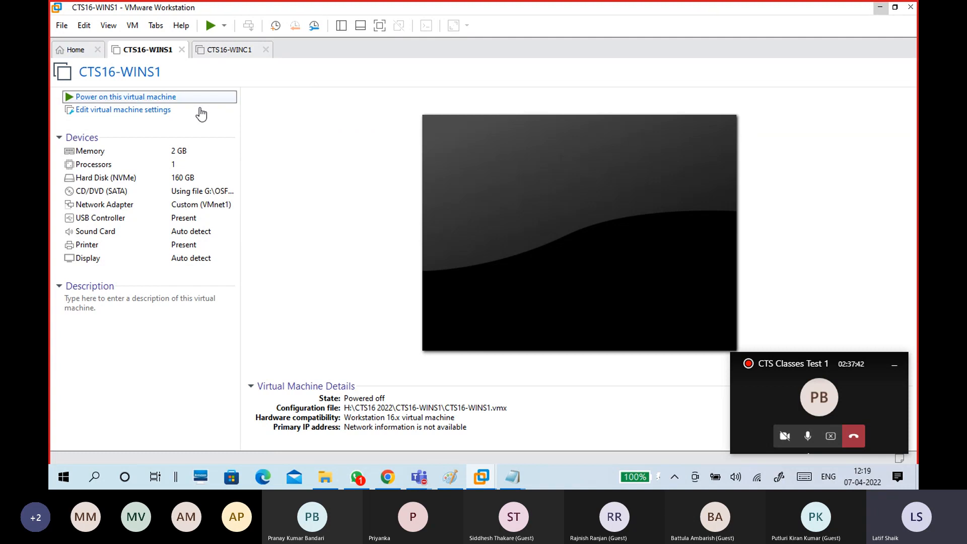
left_click(176, 98)
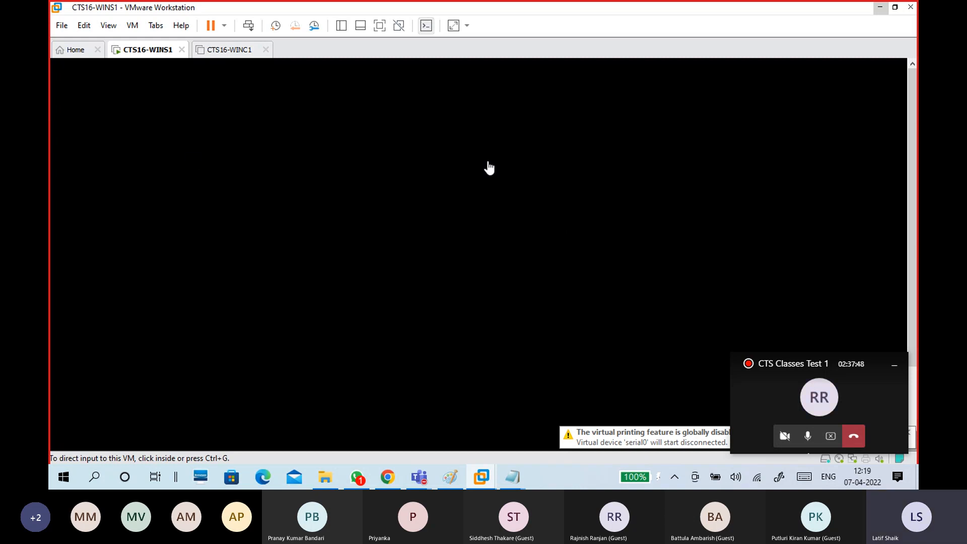
right_click(552, 479)
left_click(572, 418)
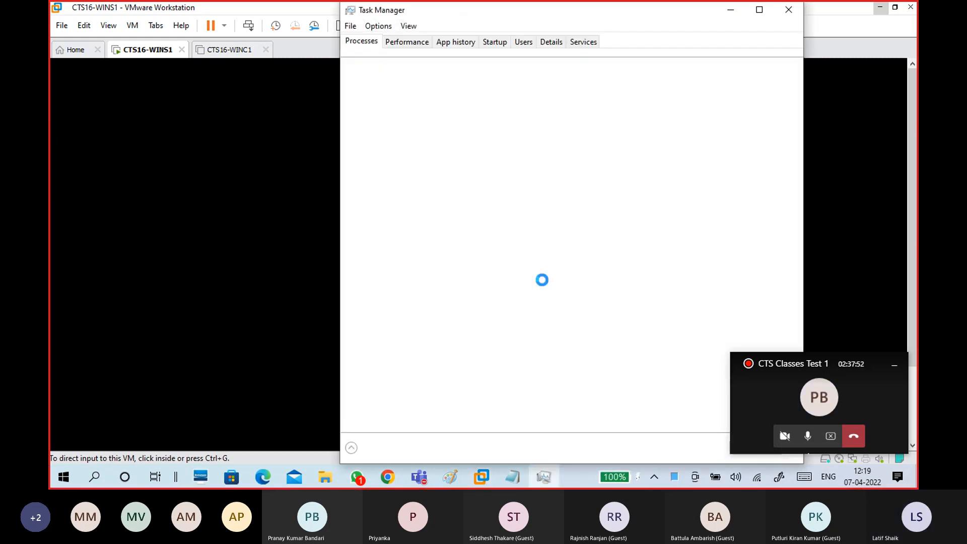
left_click(404, 43)
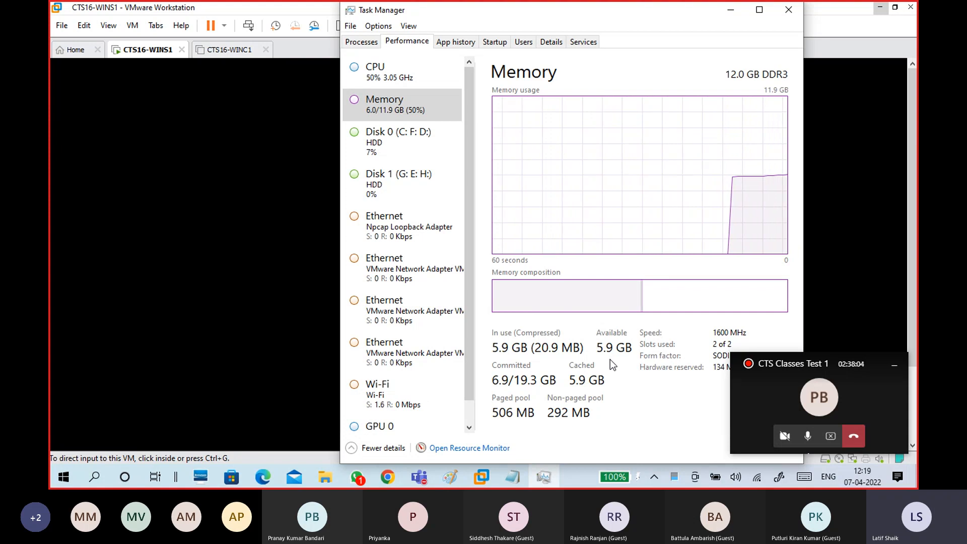
left_click(787, 9)
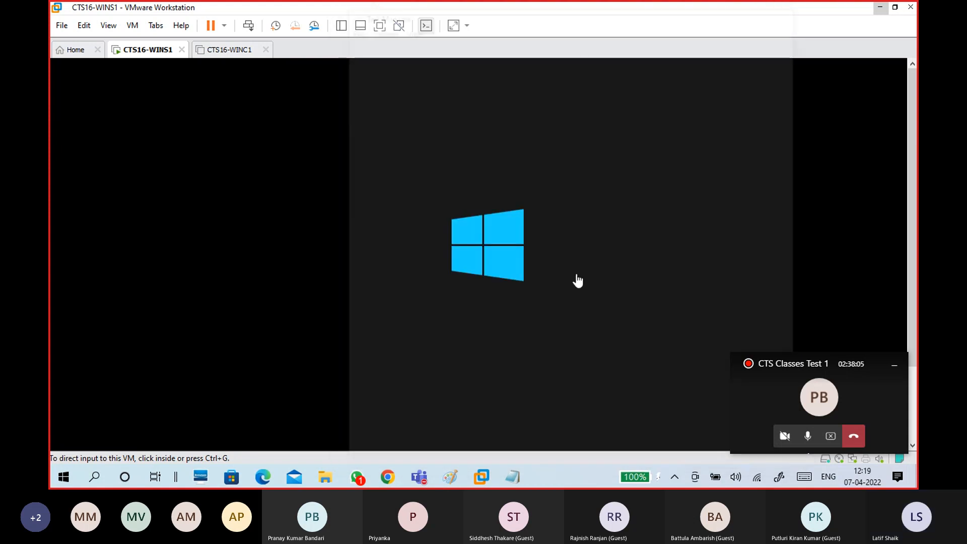
Bring the Paint network diagram window in front of VMware Workstation.
left_click(451, 485)
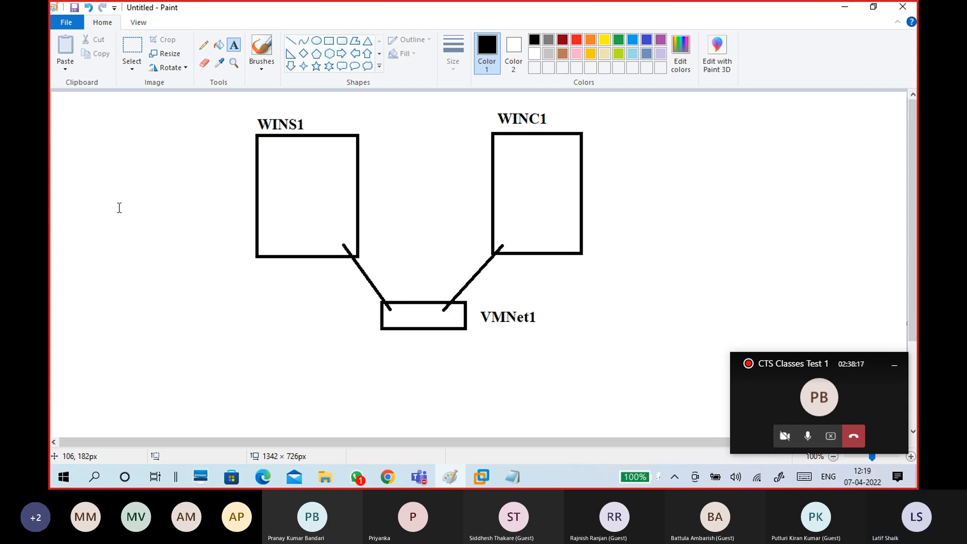
Add a text label left of the diagram reading IP Address: 172.16.0.254.
left_click(118, 183)
type("I")
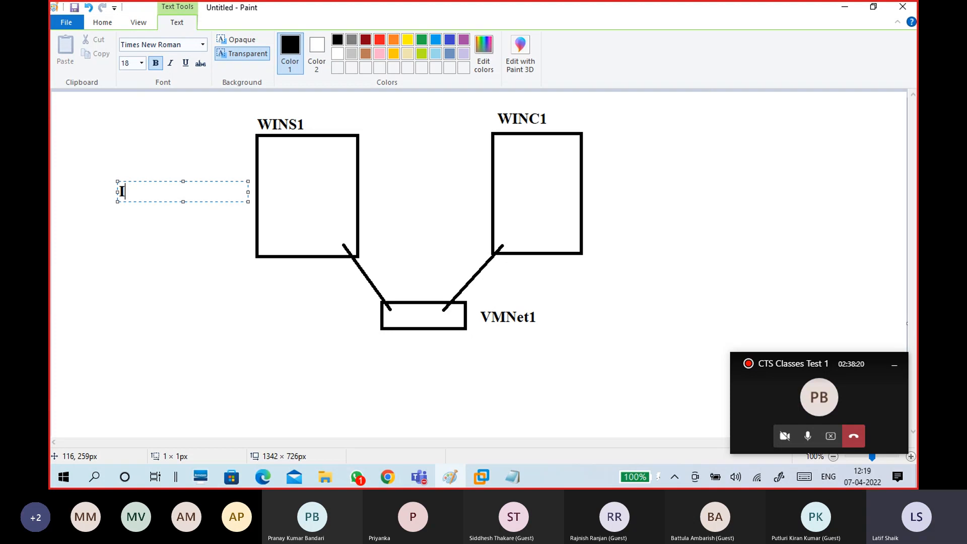
type("P Address:")
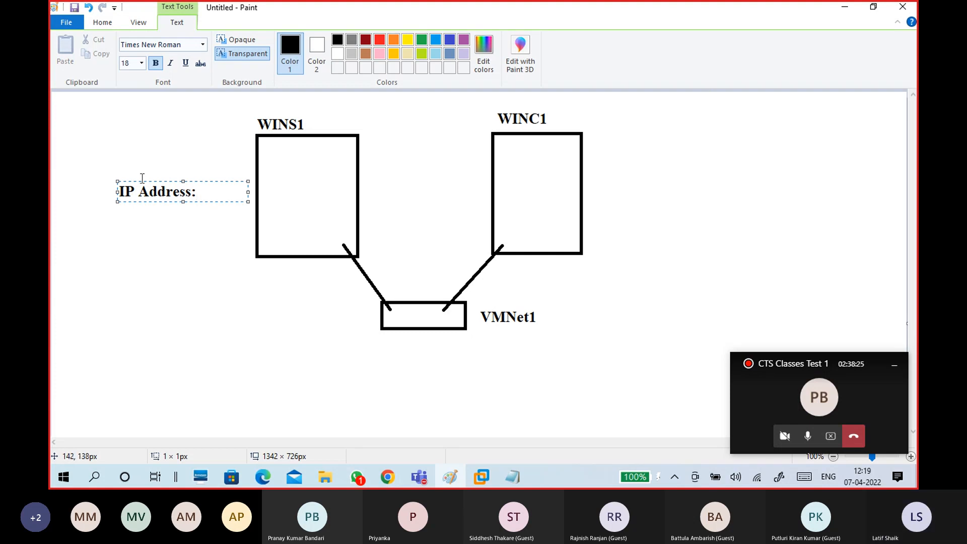
left_click_drag(142, 180, 98, 175)
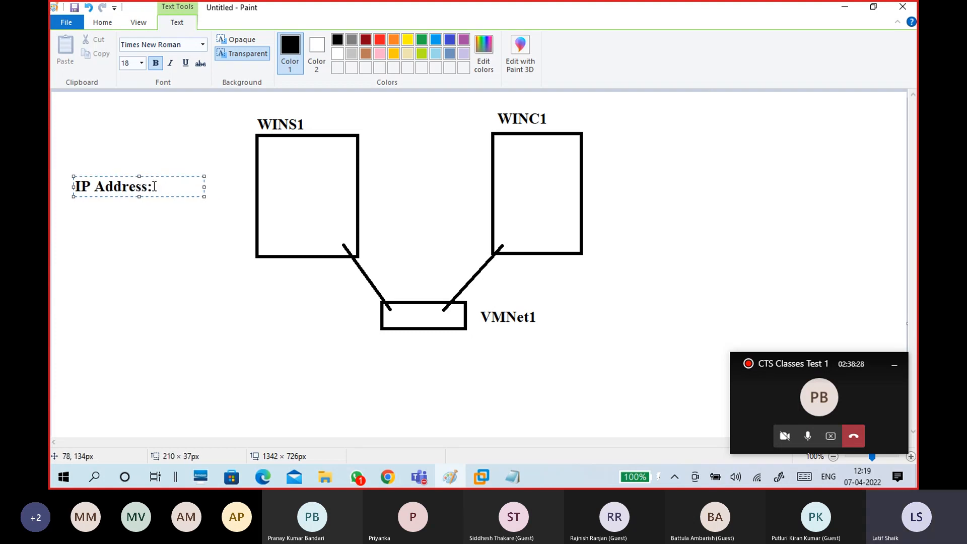
type("172.16.0.")
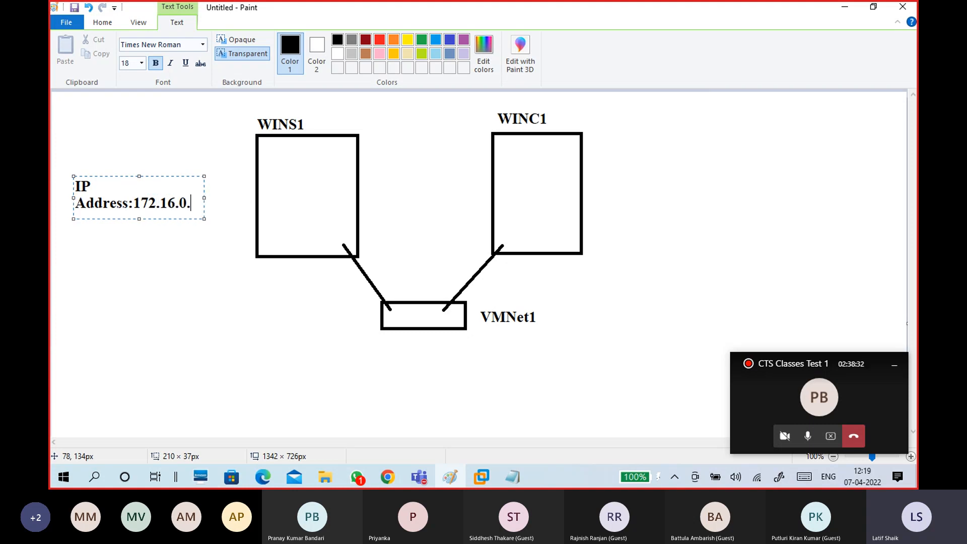
type("264")
key("BackSpace")
key("BackSpace")
type("54")
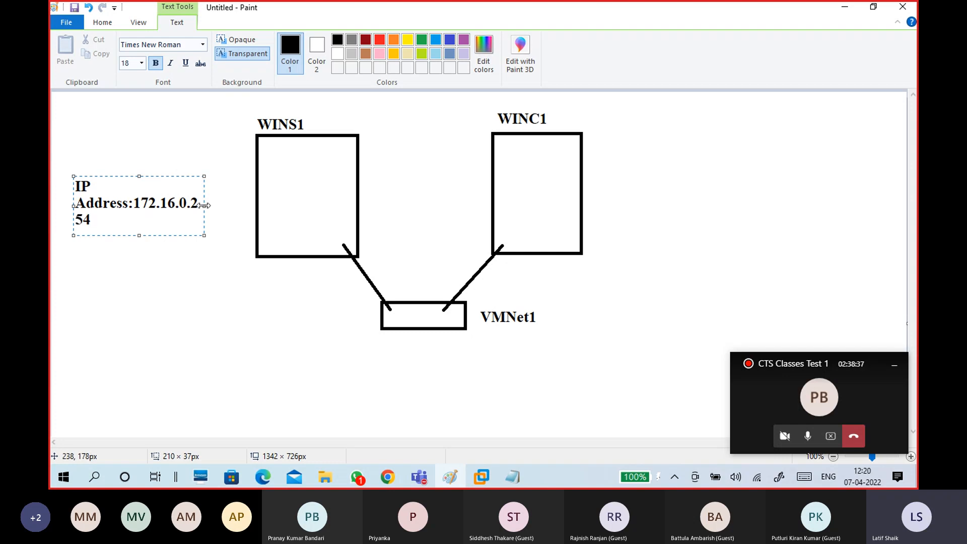
mouse_move(204, 206)
left_mouse_down()
mouse_move(248, 213)
mouse_move(153, 191)
left_mouse_up()
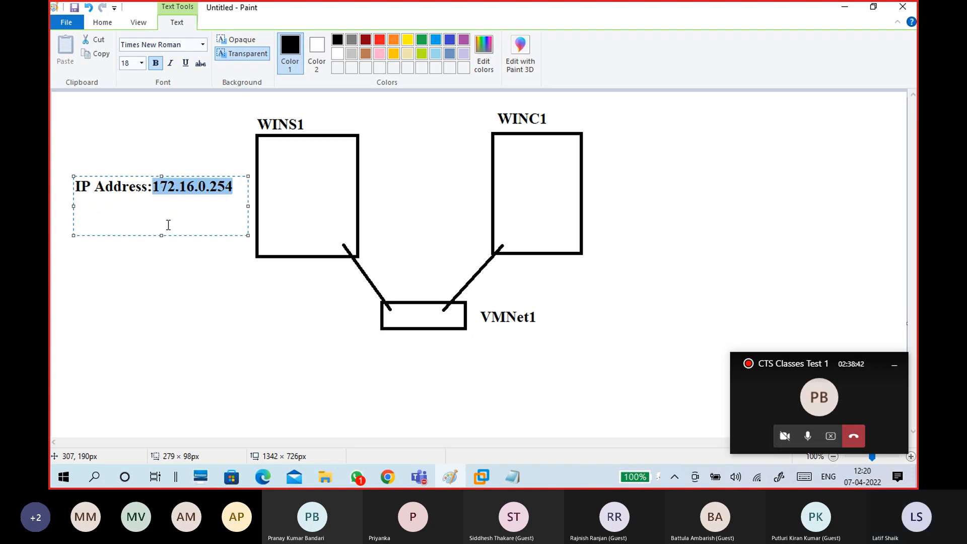
left_click(167, 222)
Extend the label with Subnet Mask:255.255.0.0 and Preffered DNS: 172.16.0.254.
left_click(234, 186)
key("Return")
type("Subnet M")
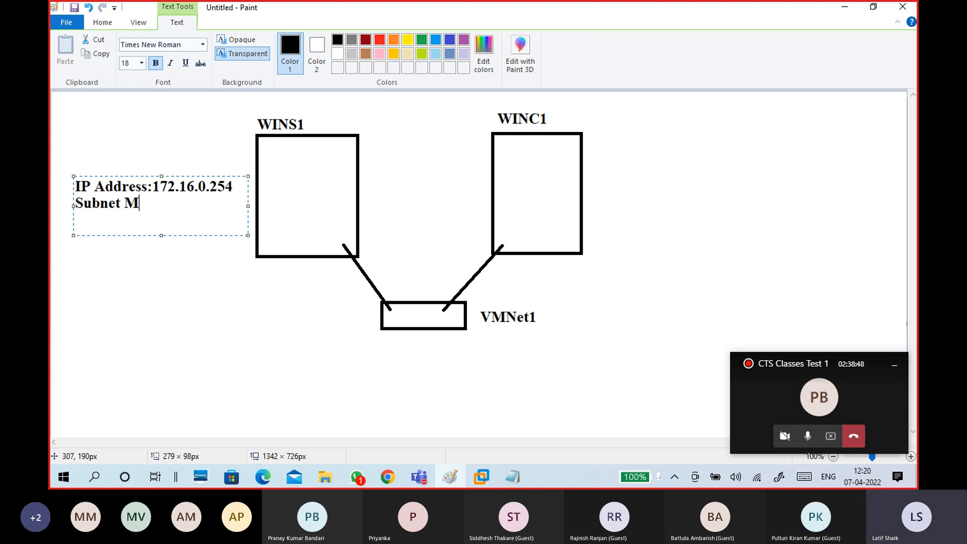
type("ask:255.255.0.0")
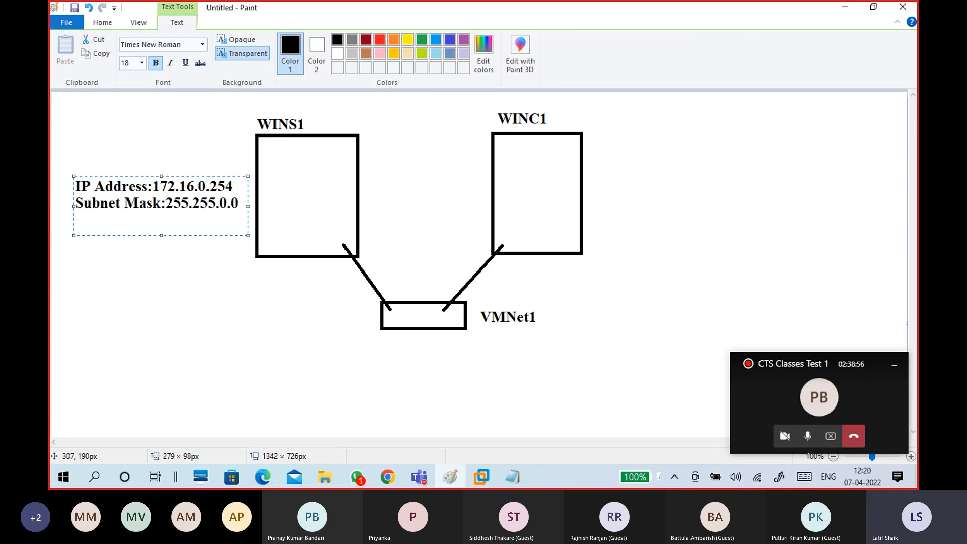
key("Return")
type("Prefferd")
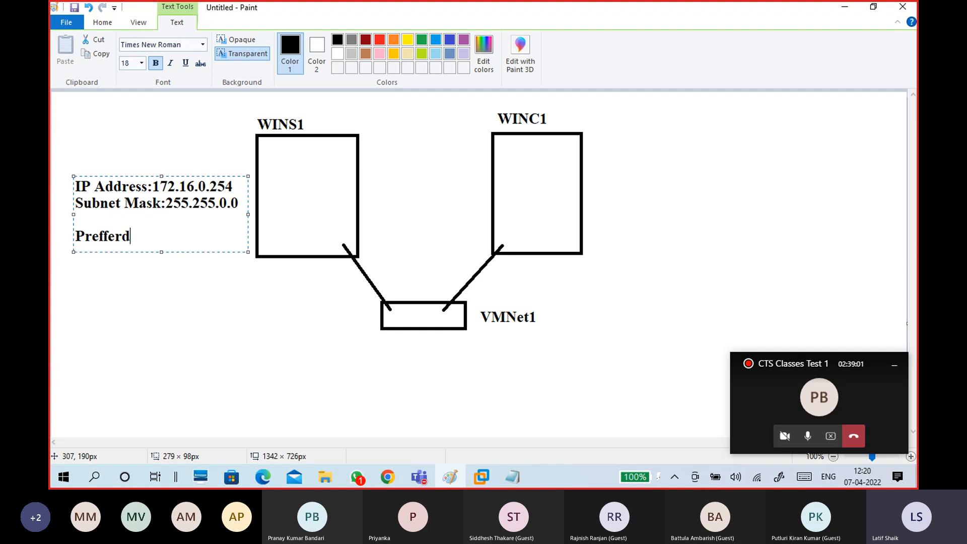
key("BackSpace")
type("ed DNS:")
key("Return")
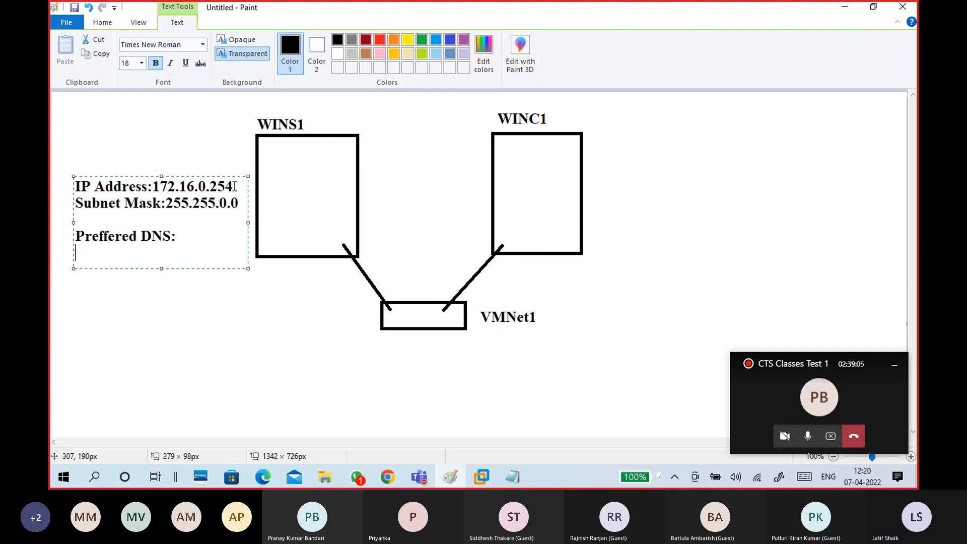
type("172")
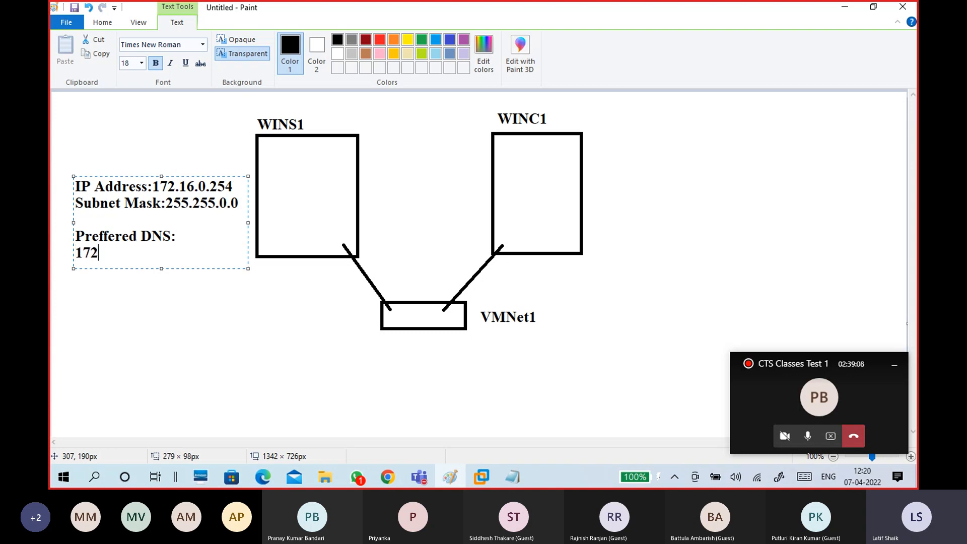
type(".16.0.254")
left_click(267, 159)
Type ADDS and + on separate lines inside the WINS1 box.
left_click(267, 160)
type("ADDS")
key("Return")
type("+")
key("Return")
Complete the WINS1 box label with DNS and start a text label right of WINC1.
type("DNS")
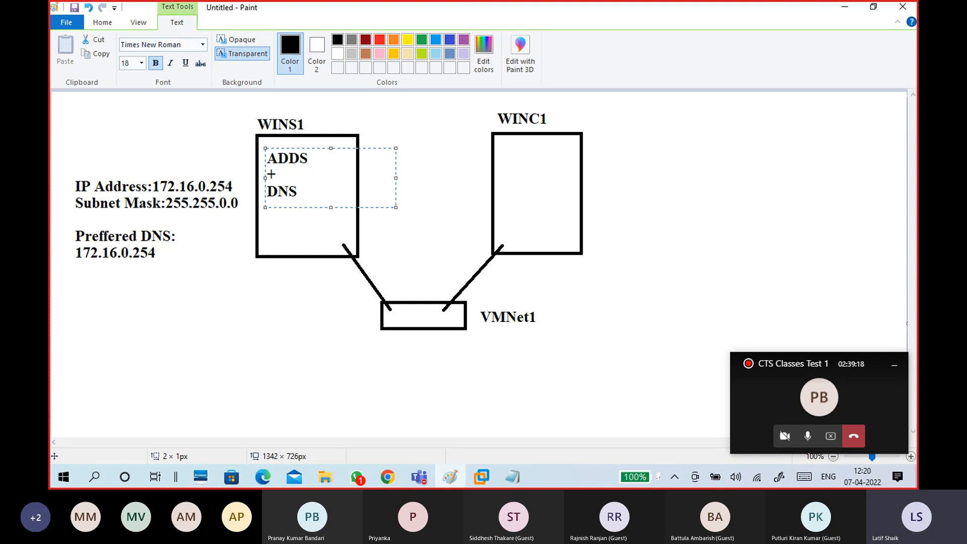
left_click(288, 223)
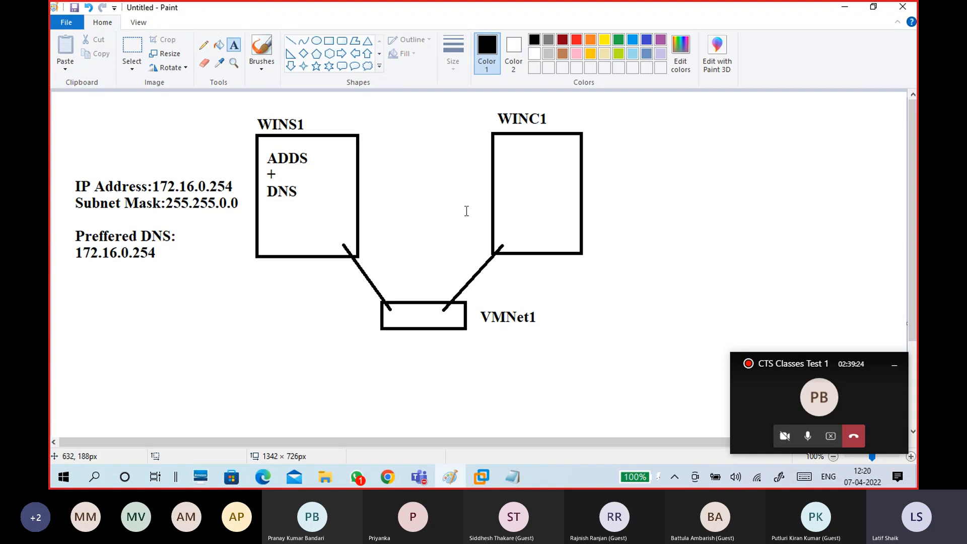
left_click(606, 172)
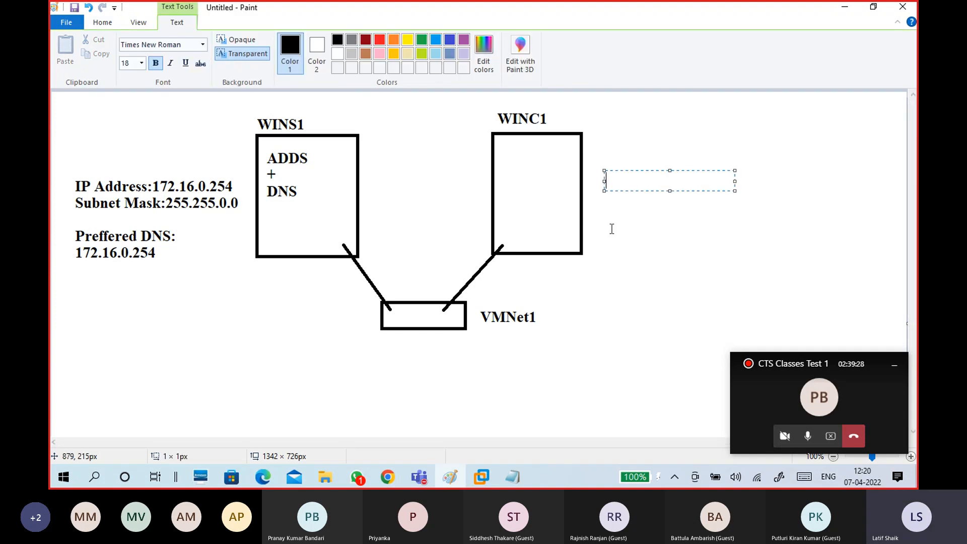
Label WINC1 in Paint with IP address 172.16.0.10, Subnet Mask 255.255.0.0 and Preffered DNS 172.16.0.254.
type("IP address:")
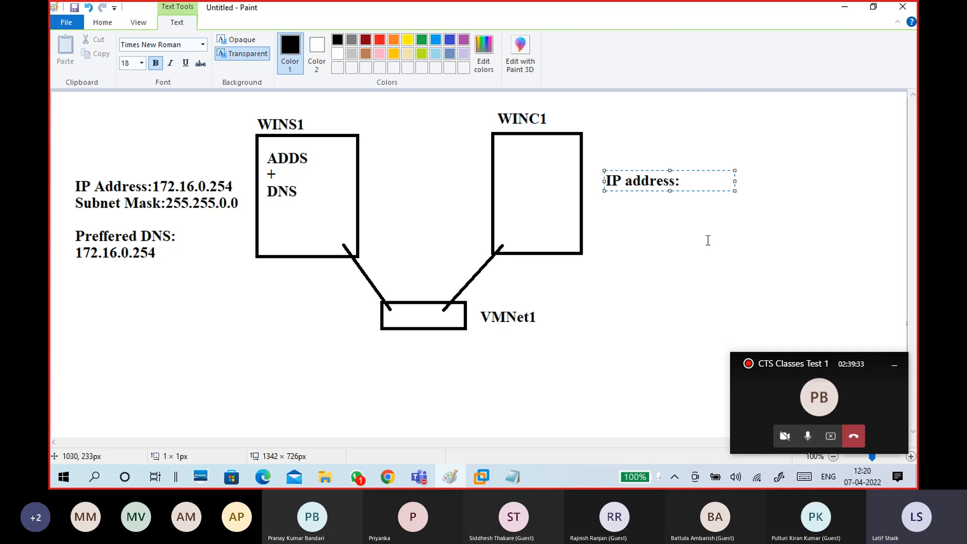
type("172.16.0.")
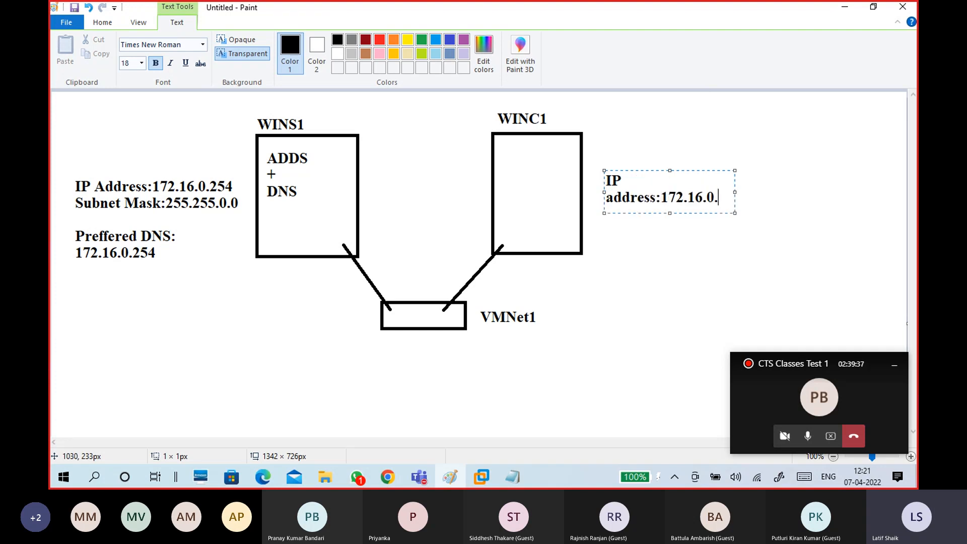
type("10")
left_click_drag(735, 200, 816, 200)
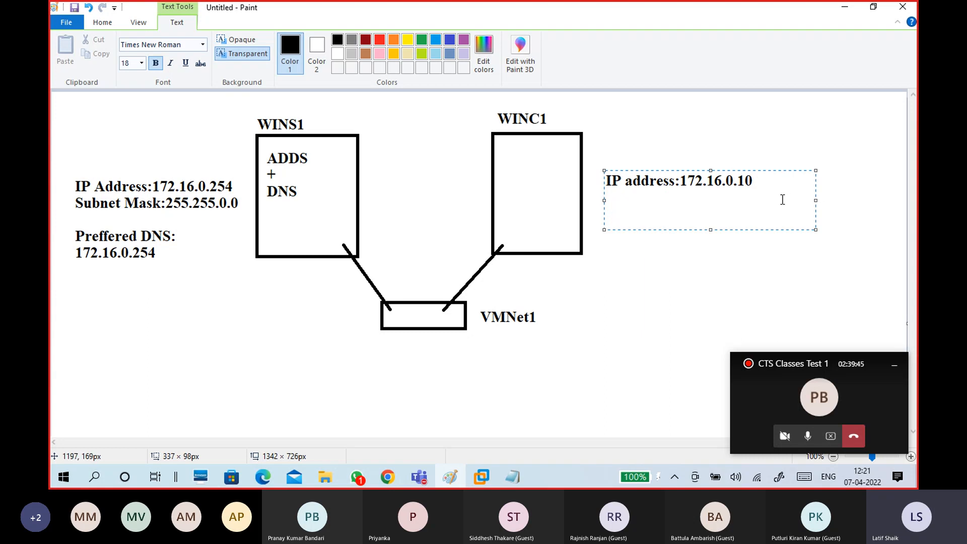
key("Return")
type("Subnet Mask:")
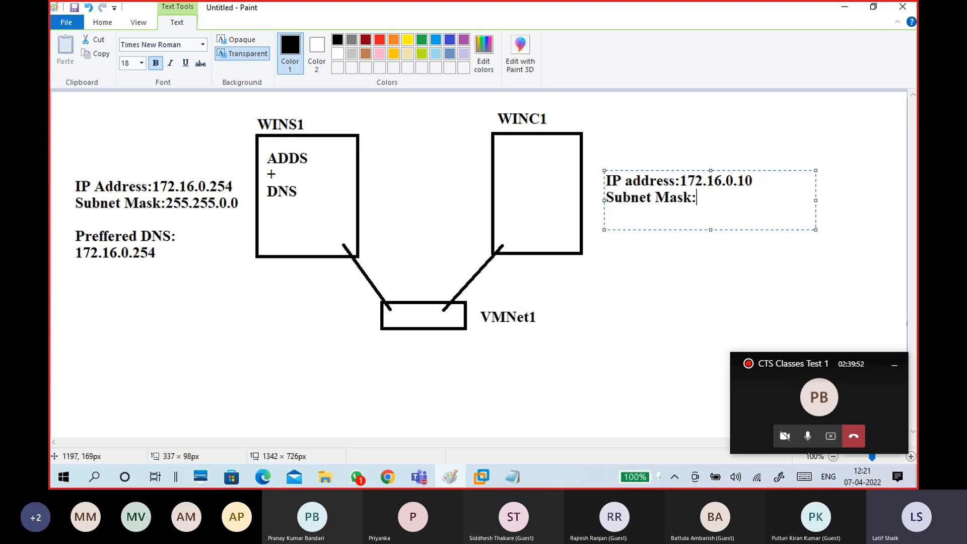
type("255.255.0.0")
key("Return")
key("Return")
type("P")
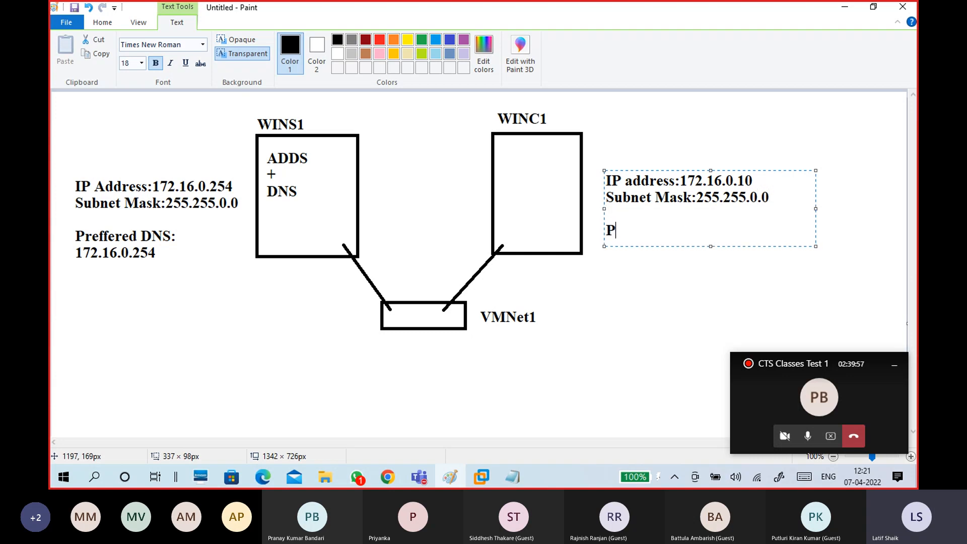
type("reffered DNS:")
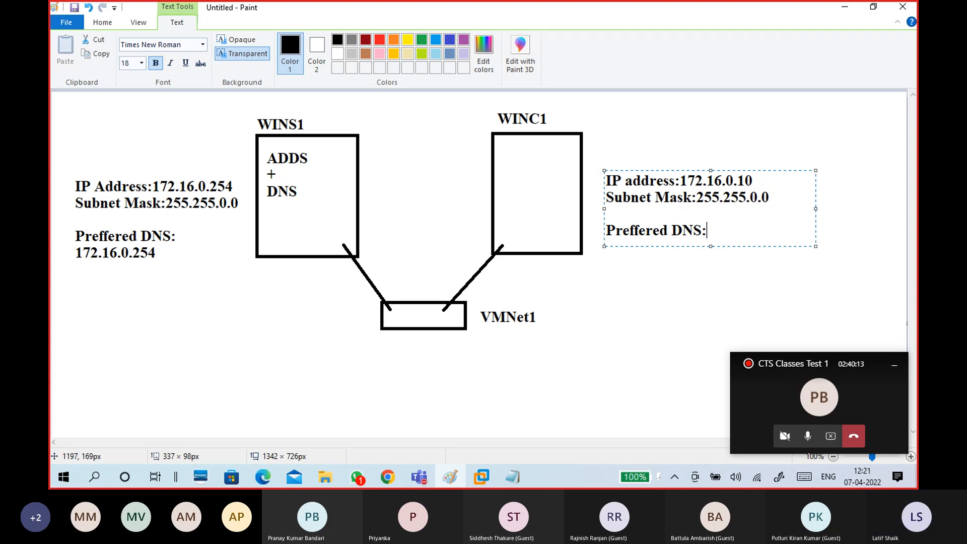
type("172.16")
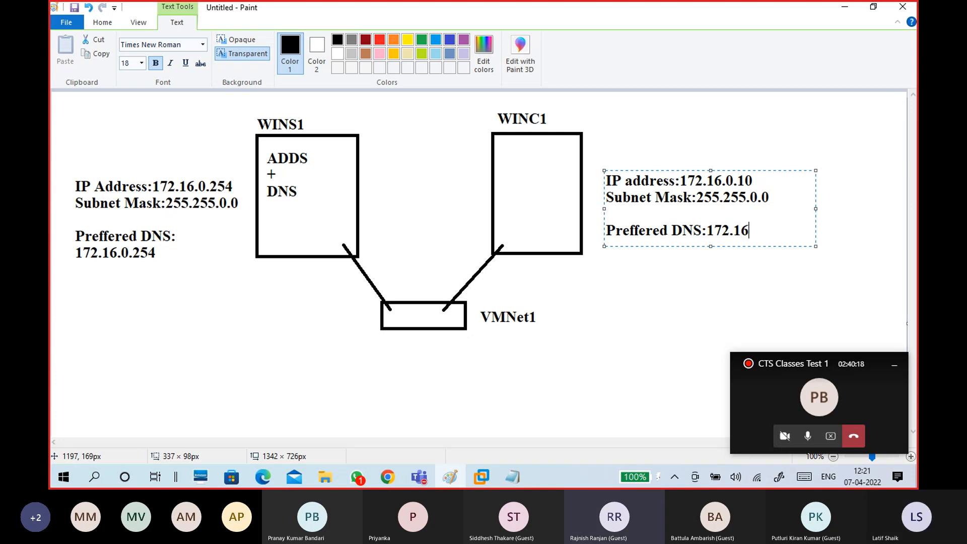
type(".0.254")
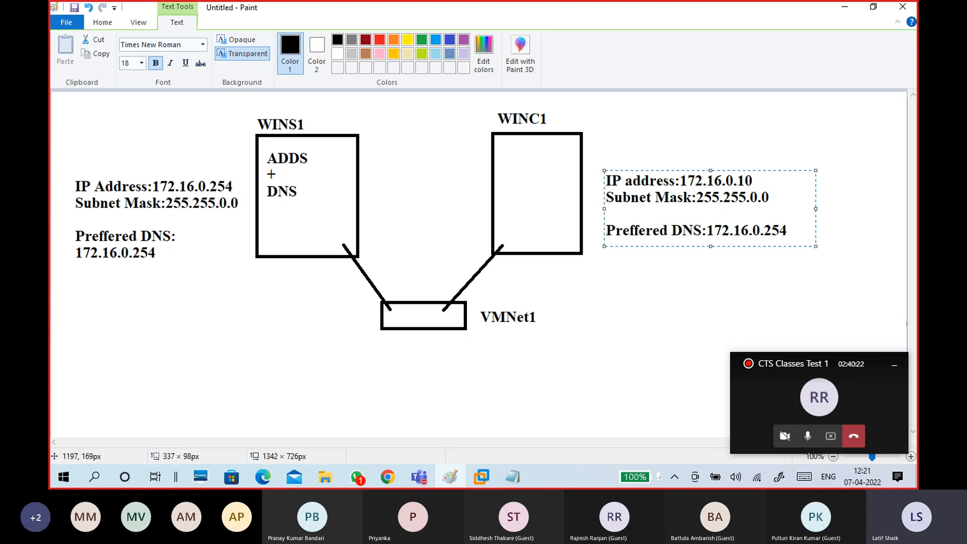
left_click(781, 261)
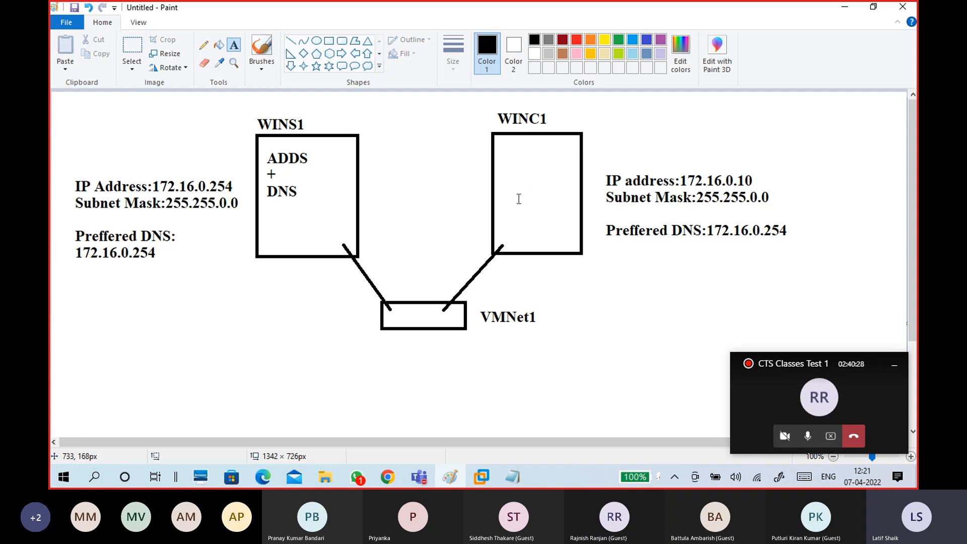
In the untitled Notepad notes, enter 'IP address: 172.16.0.254' under WinS1's switch line.
mouse_move(513, 478)
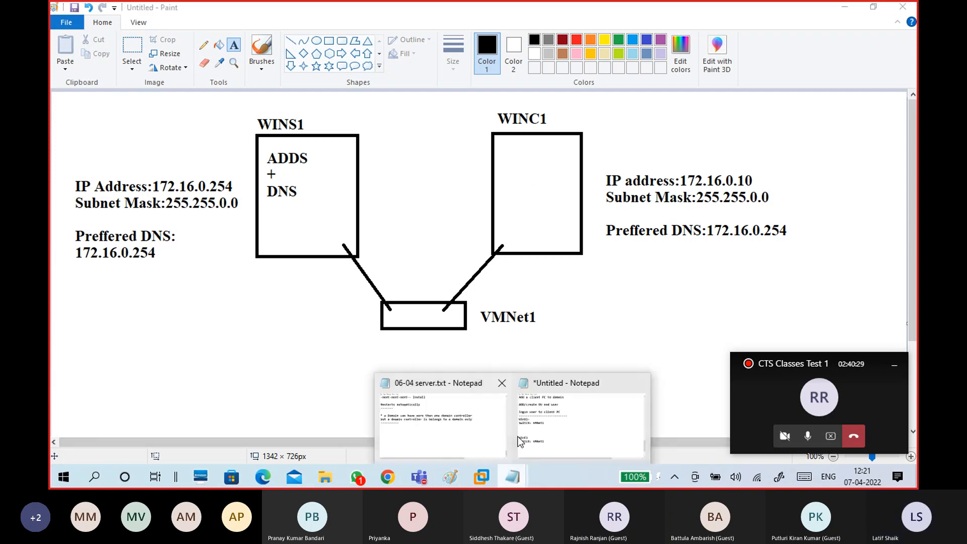
left_click(548, 429)
left_click(252, 252)
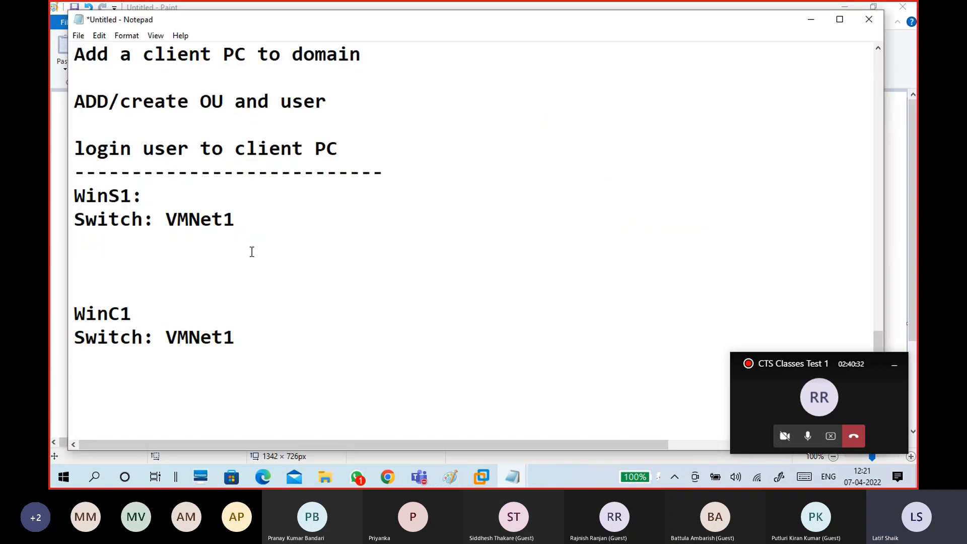
type("Ip")
key("BackSpace")
type("P address:")
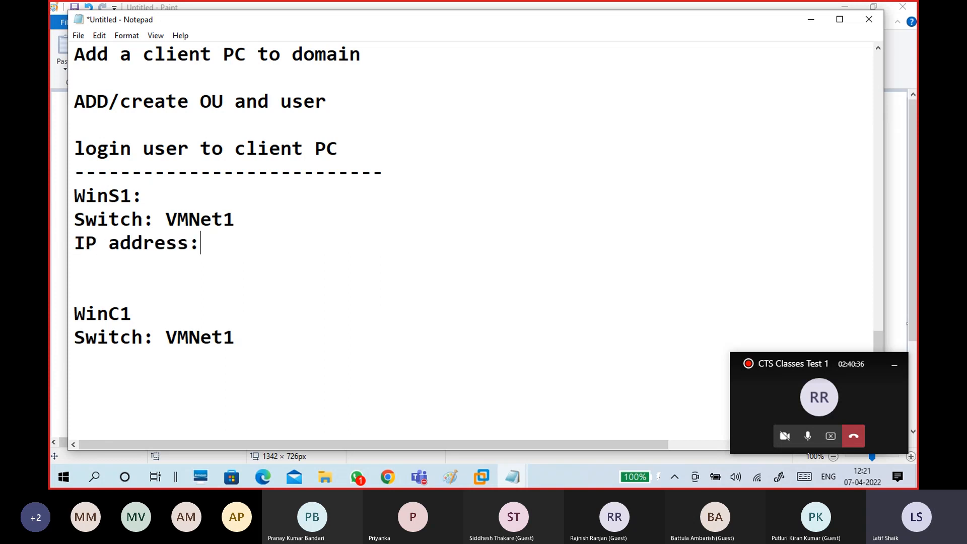
type(" 172.16.0.")
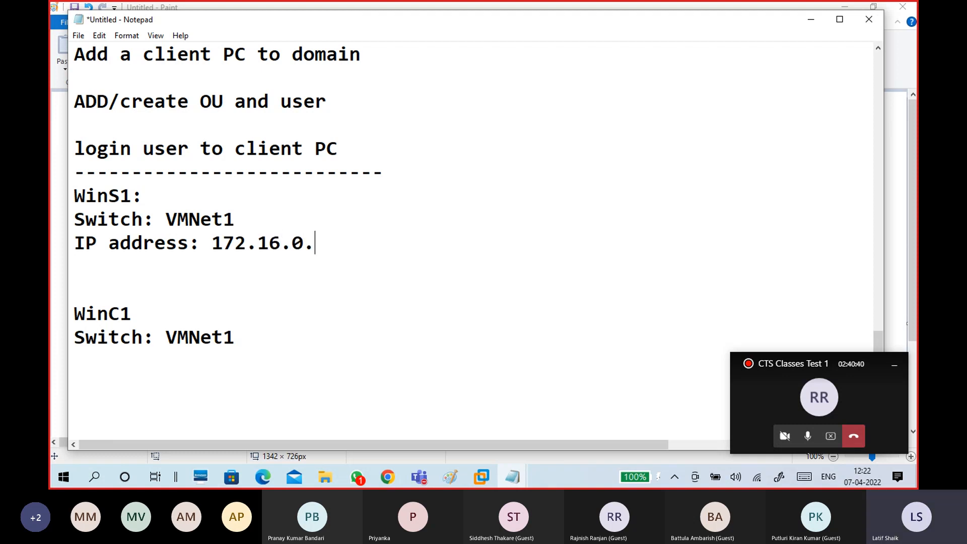
type("254")
Add WinS1's 'Subnet Mask:255.255.0.0' and 'Preffered DNS: 172.16.0.254' lines.
key("Return")
type("Subm")
key("BackSpace")
type("net ")
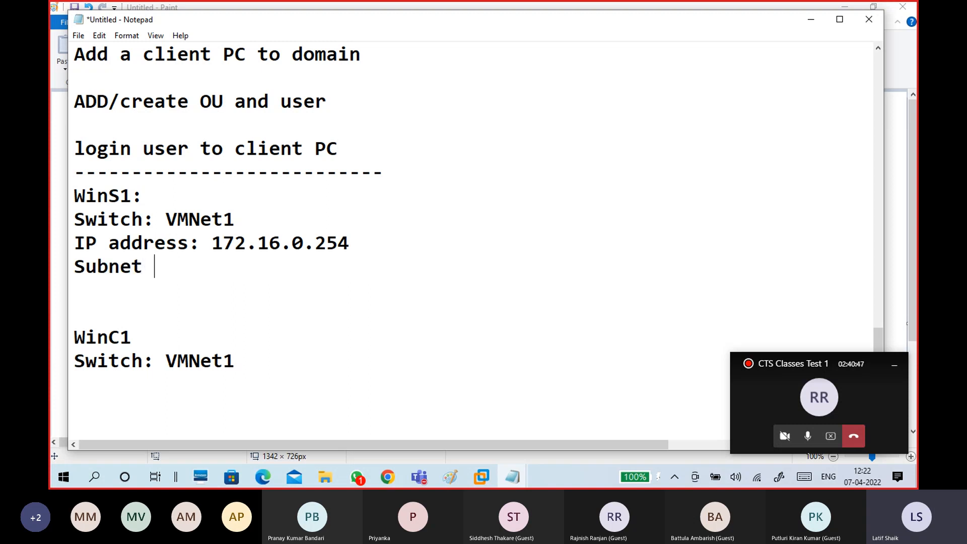
type("Mask:")
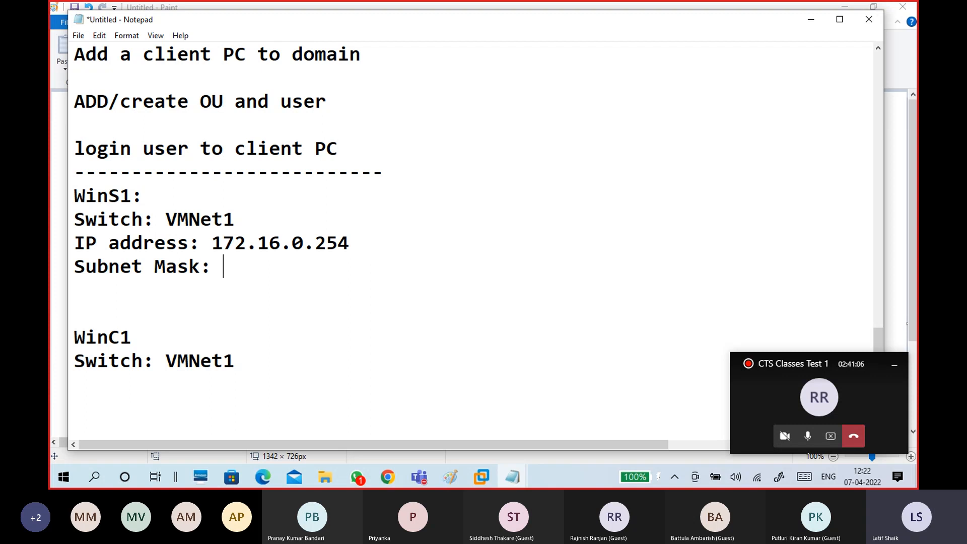
type("255.255.0.0")
key("Return")
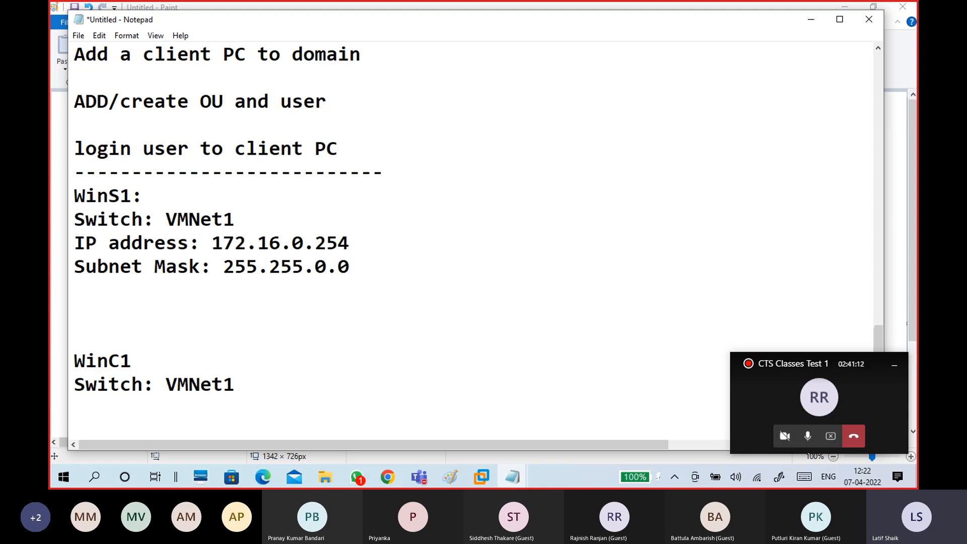
key("Return")
type("Pre")
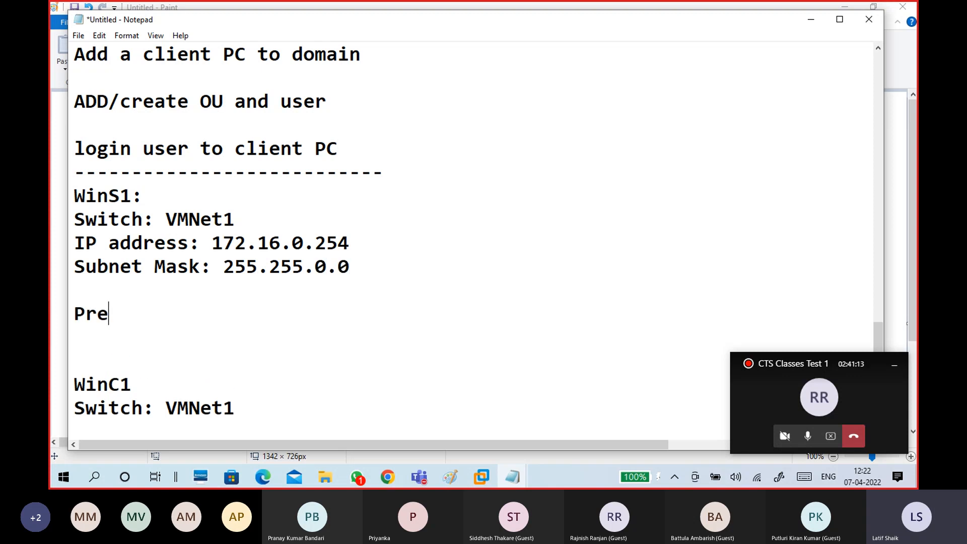
type("ffer")
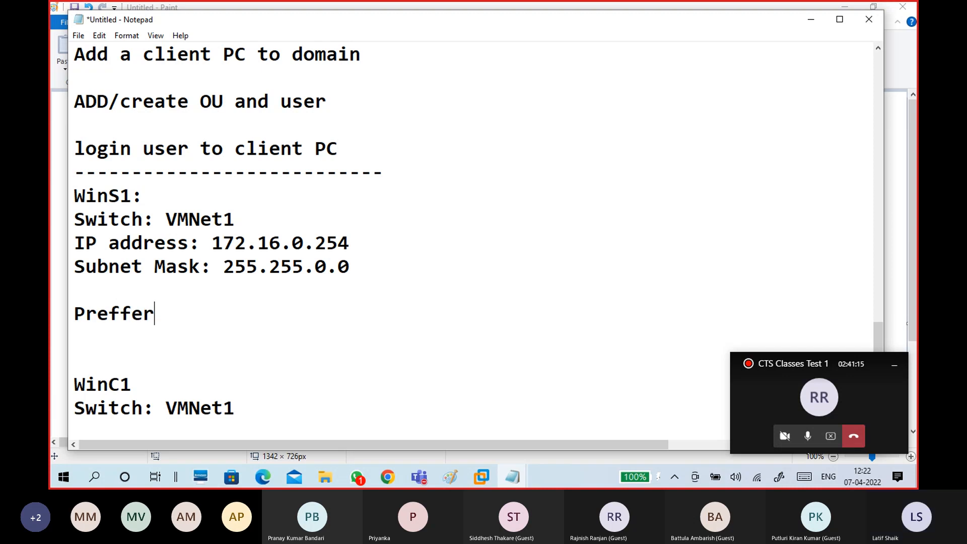
type("ed DNS:")
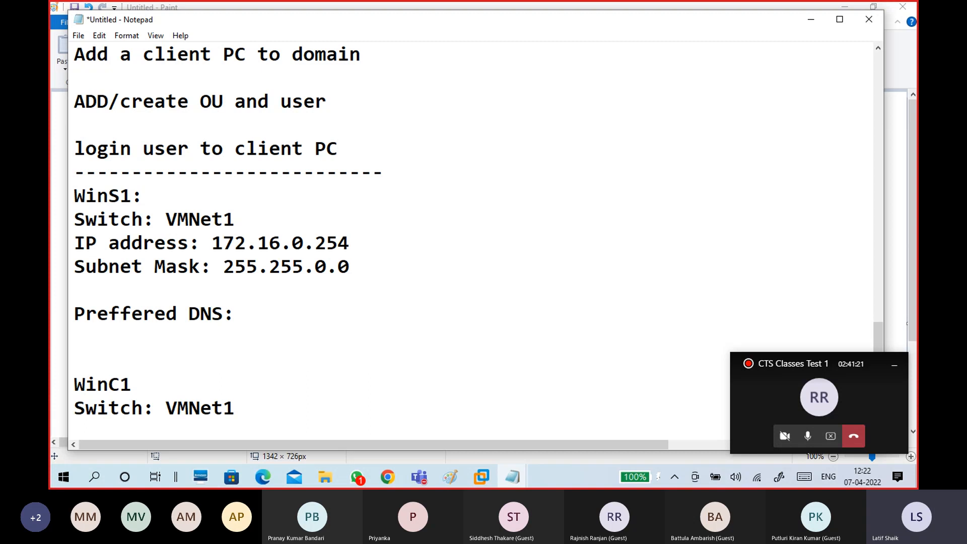
type(" 172.16.")
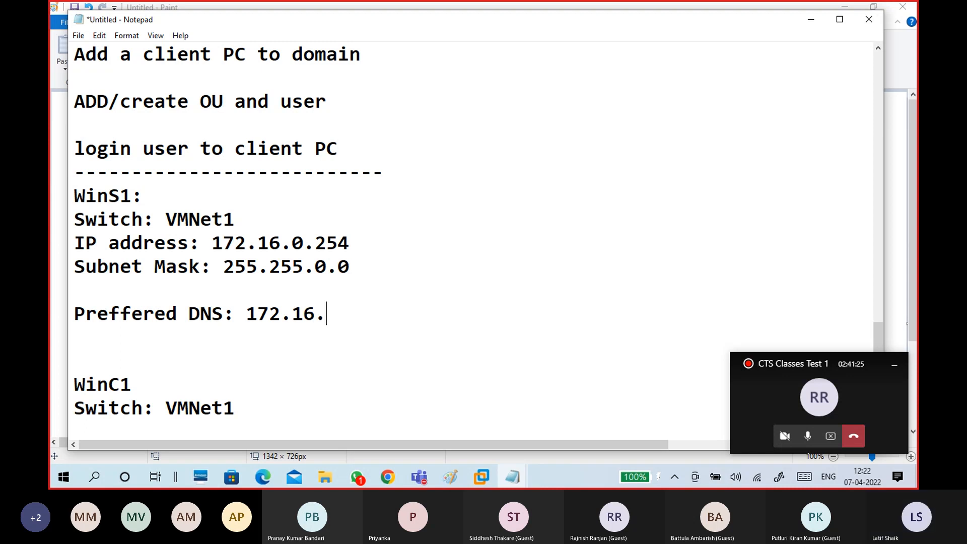
type("0.254")
Copy WinS1's IP, mask and DNS lines and paste them under WinC1's switch line.
key("Down")
key("Down")
key("Down")
key("Down")
key("Down")
key("Down")
key("Down")
key("Up")
key("Up")
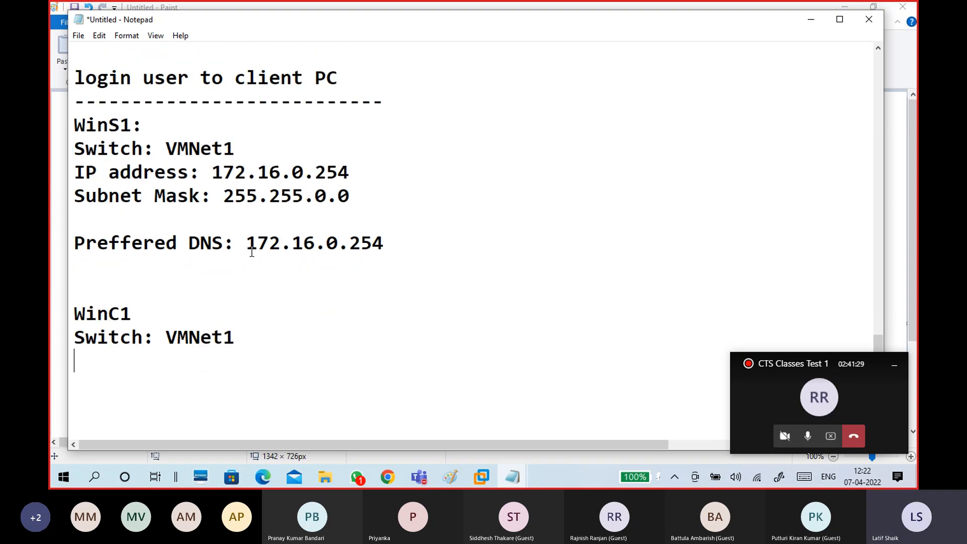
left_click_drag(393, 245, 73, 172)
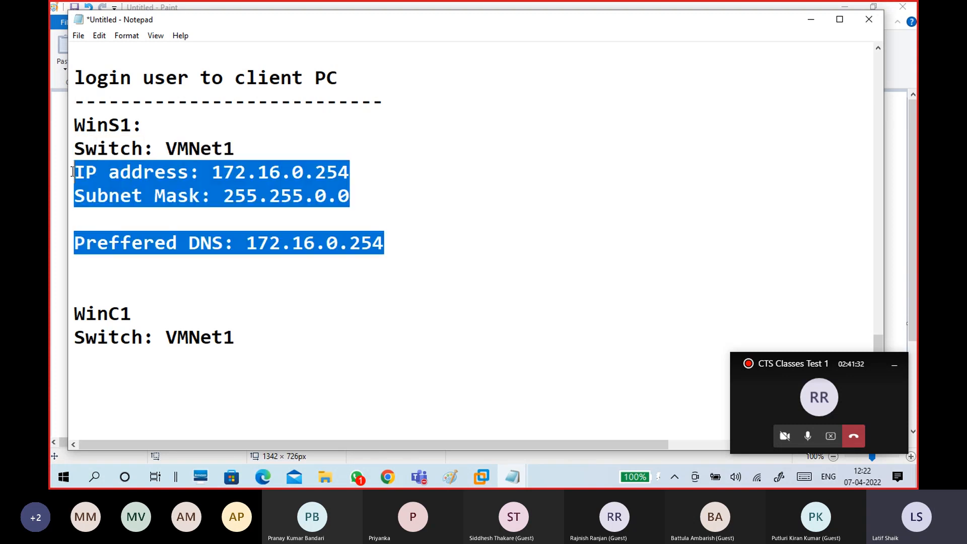
key("ctrl+c")
left_click(92, 360)
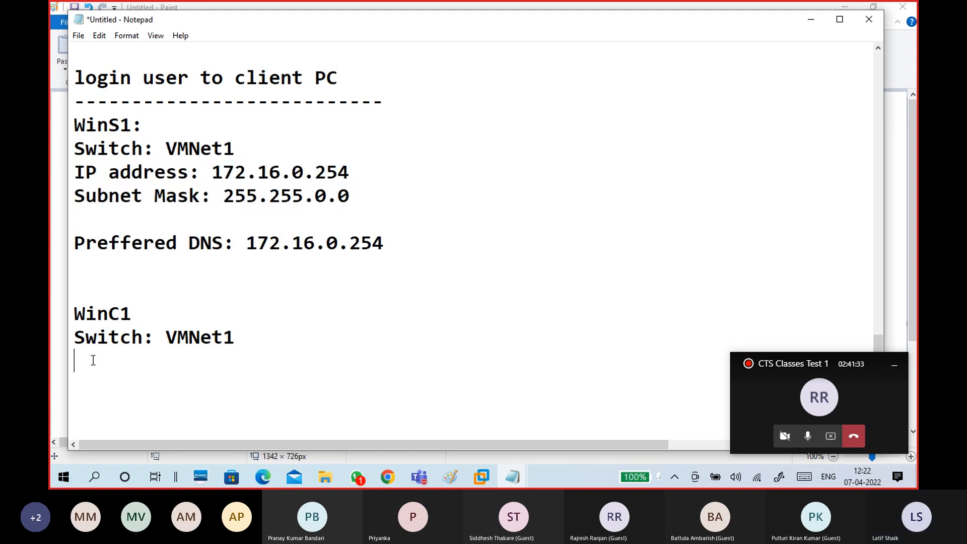
key("ctrl+v")
scroll(224, 313, "down", 2)
Change WinC1's pasted IP address from 172.16.0.254 to 172.16.0.10.
left_click_drag(350, 199, 320, 200)
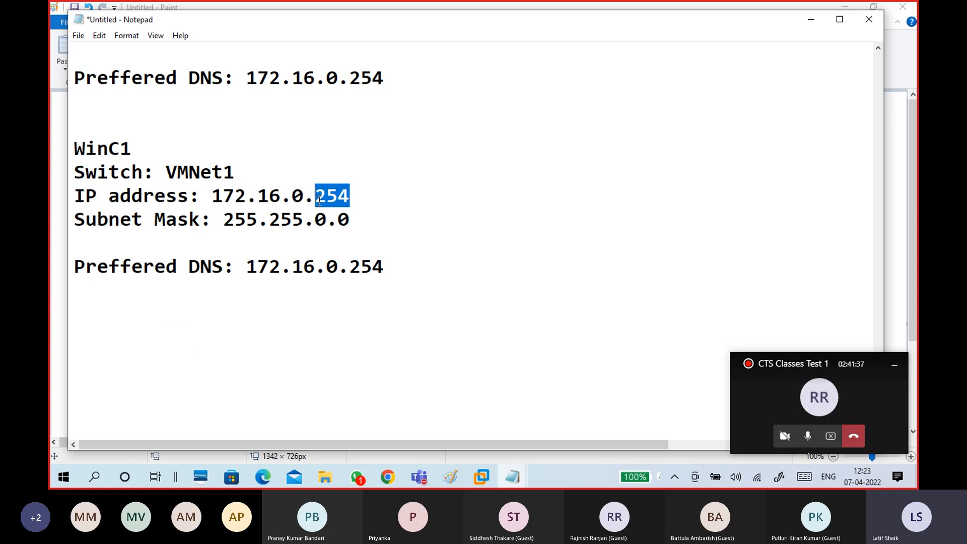
type("10")
scroll(337, 225, "up", 1)
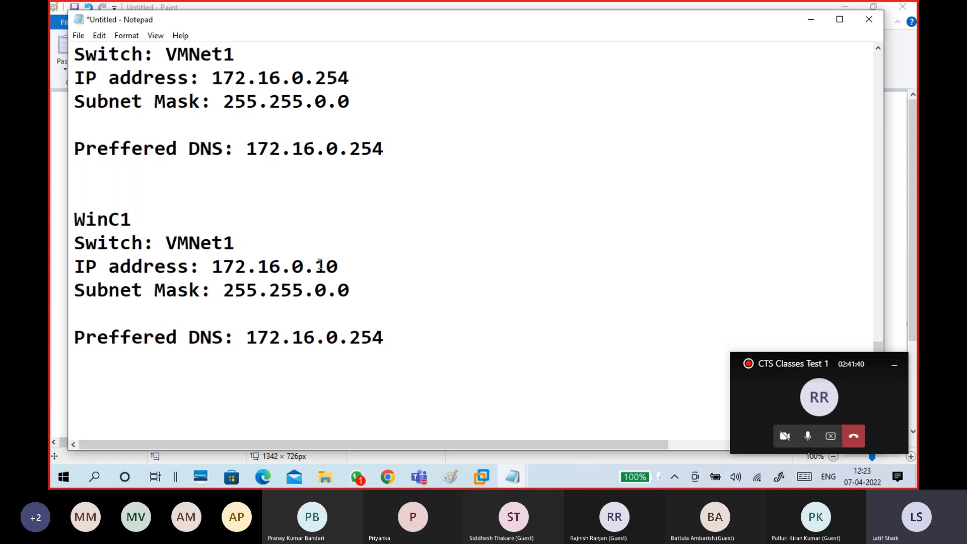
Highlight the 172.16 network and host parts of WinC1's and WinS1's IPs to compare them.
left_click_drag(316, 266, 341, 263)
left_click(341, 264)
left_click_drag(316, 79, 355, 78)
left_click_drag(281, 265, 213, 265)
left_click_drag(280, 78, 211, 78)
left_click_drag(293, 263, 360, 260)
left_click(360, 260)
left_click_drag(293, 264, 345, 267)
left_click(346, 268)
left_click_drag(212, 78, 375, 84)
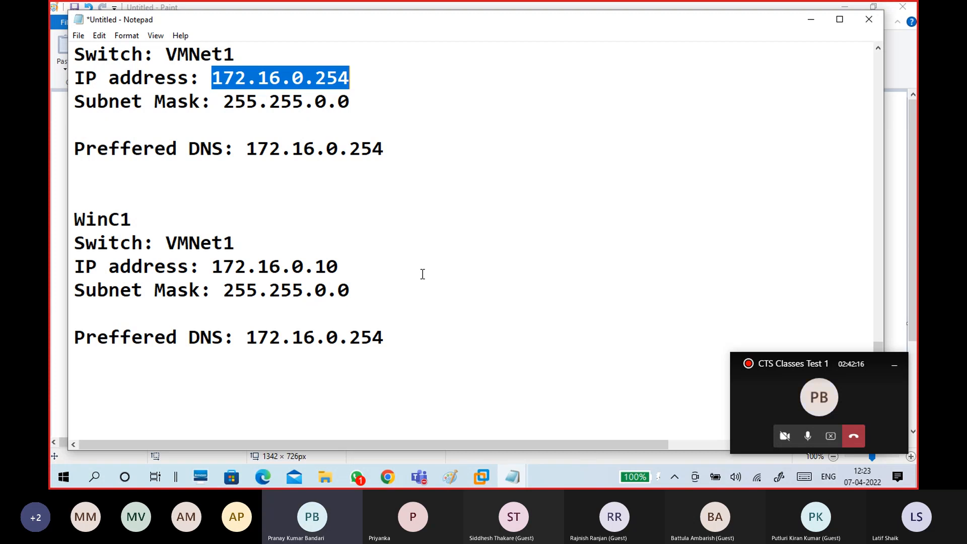
Bring the CTS16-WINS1 virtual machine's lock screen to the front in VMware Workstation.
left_click(419, 304)
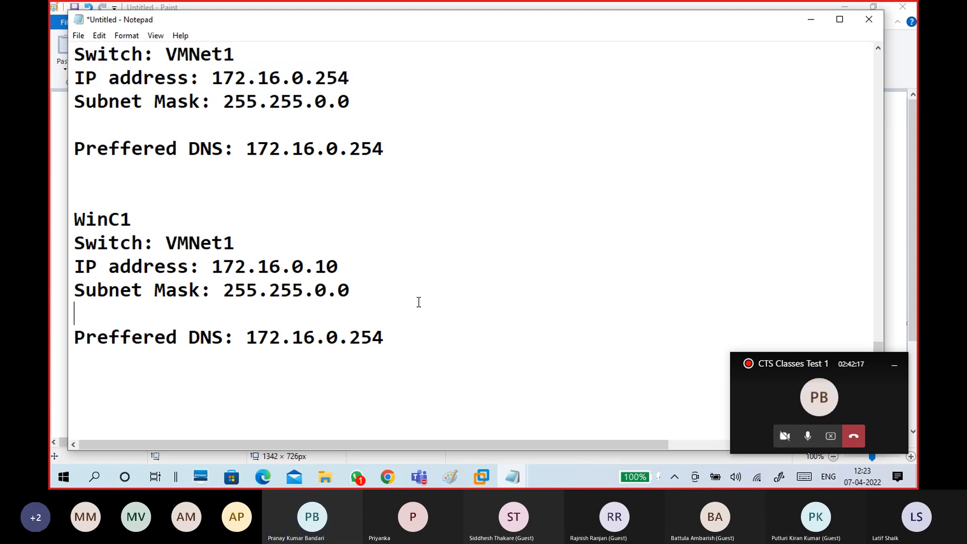
scroll(427, 286, "up", 2)
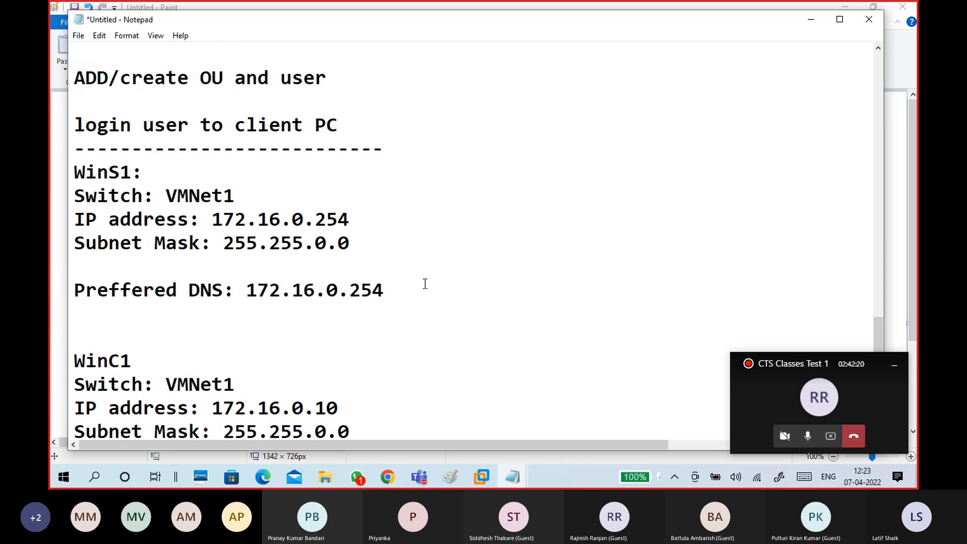
scroll(425, 284, "down", 1)
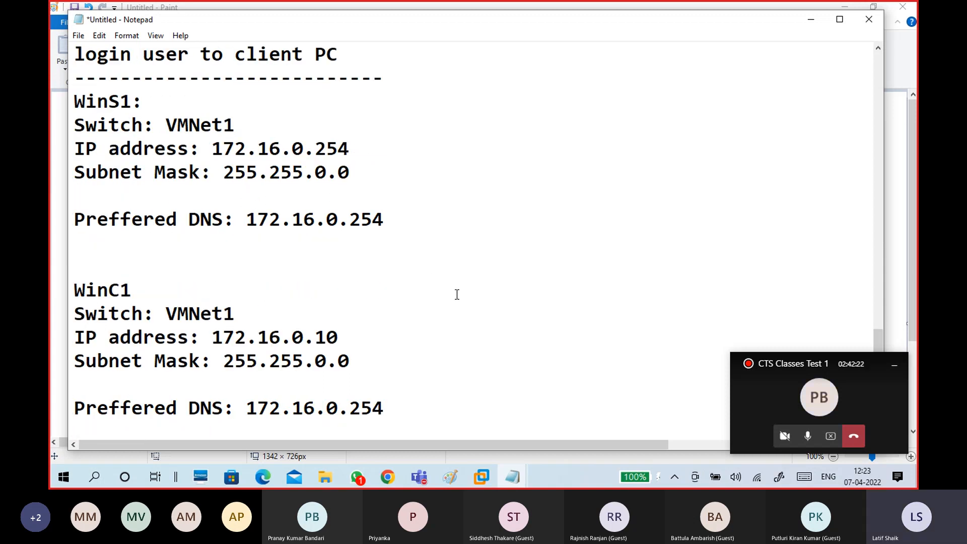
mouse_move(479, 476)
left_click(496, 399)
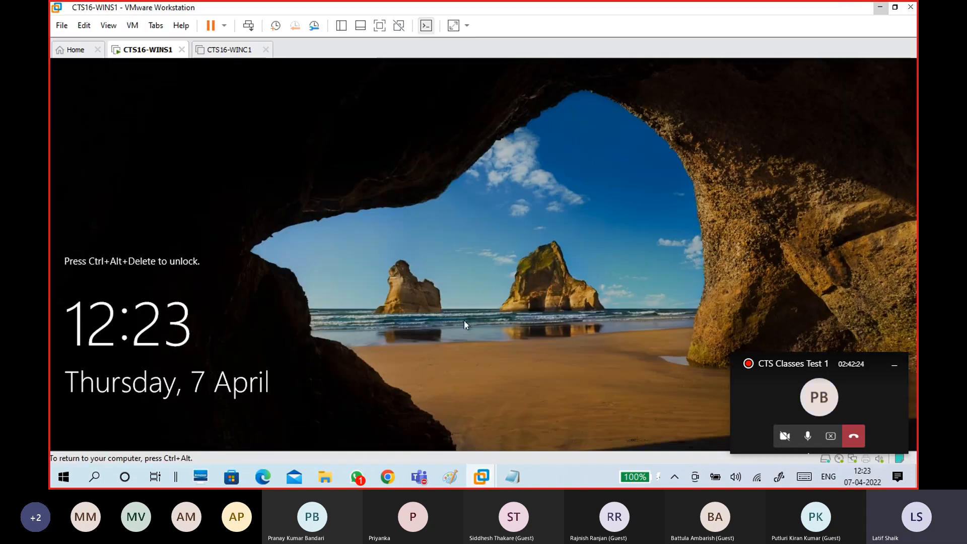
Sign in to CTS16-WINS1 with the Administrator password and capture input in the VM.
key("ctrl+alt+Insert")
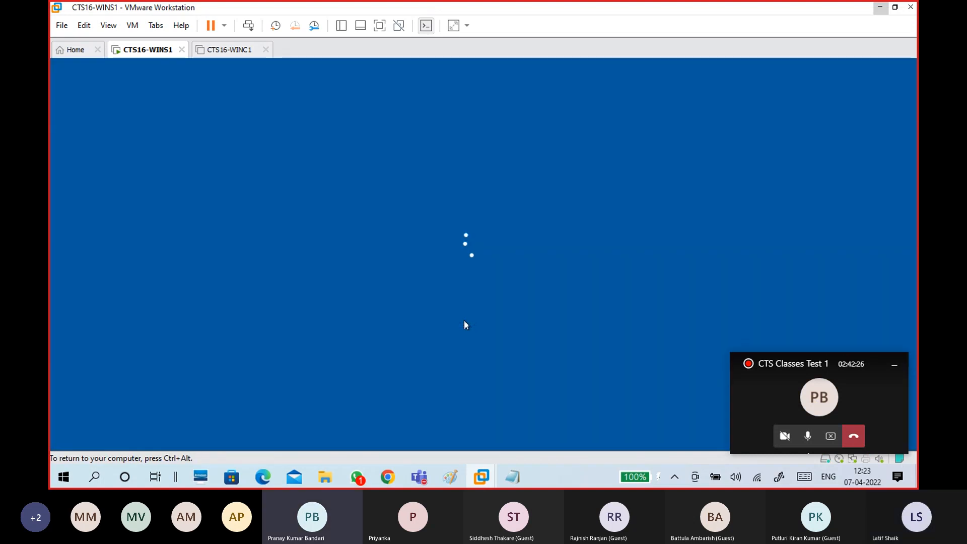
type("********")
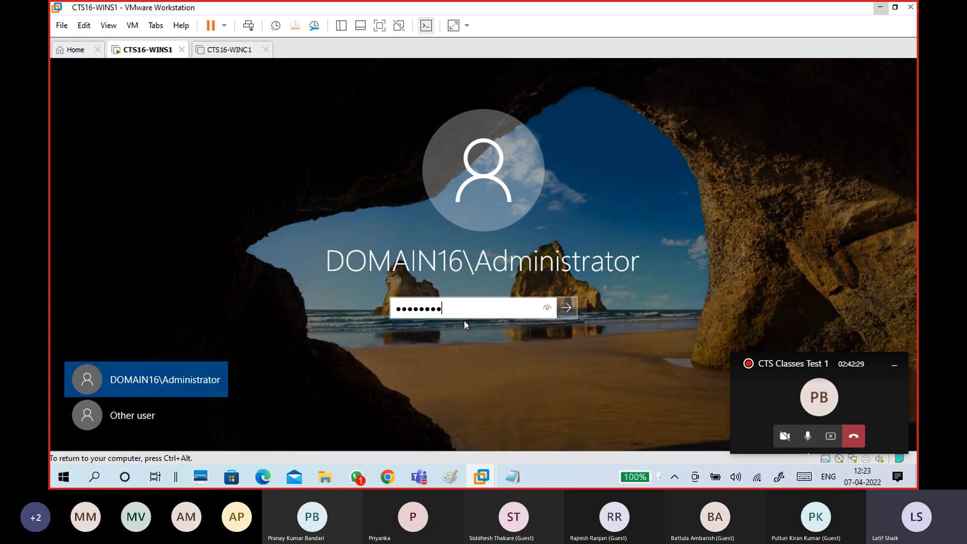
key("Return")
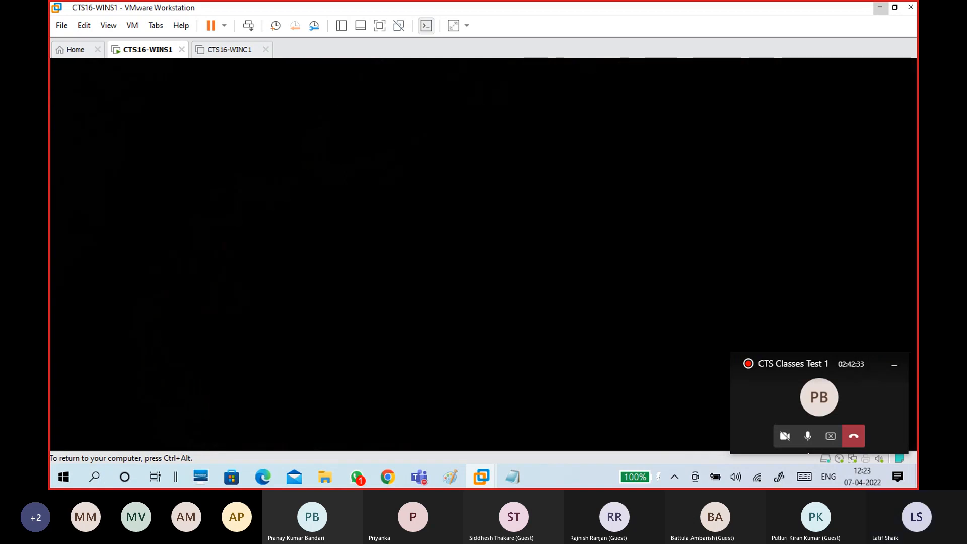
left_click(895, 365)
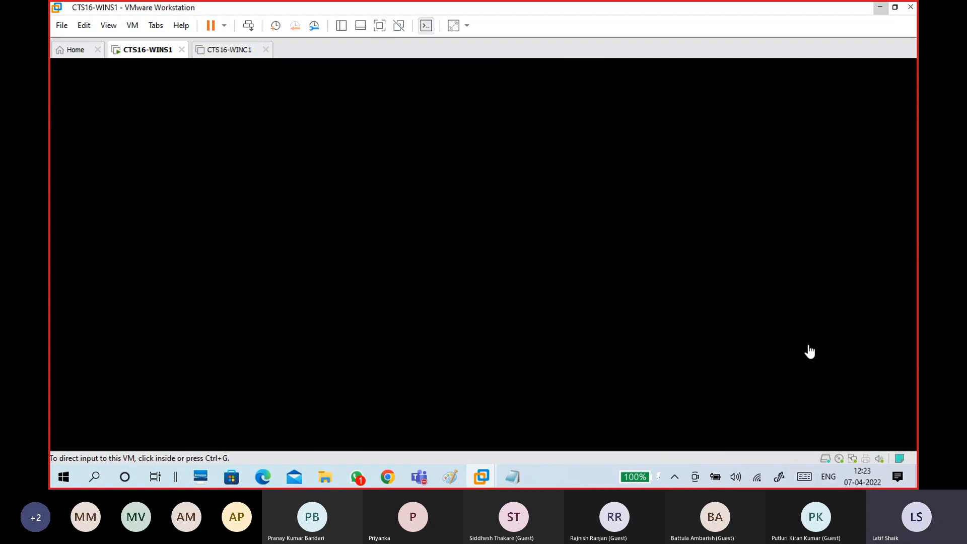
left_click(451, 280)
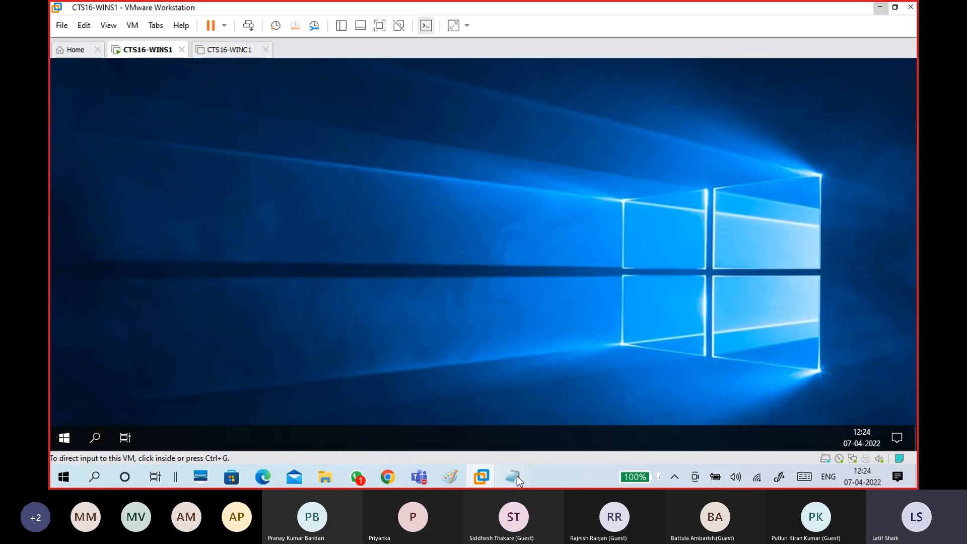
mouse_move(517, 476)
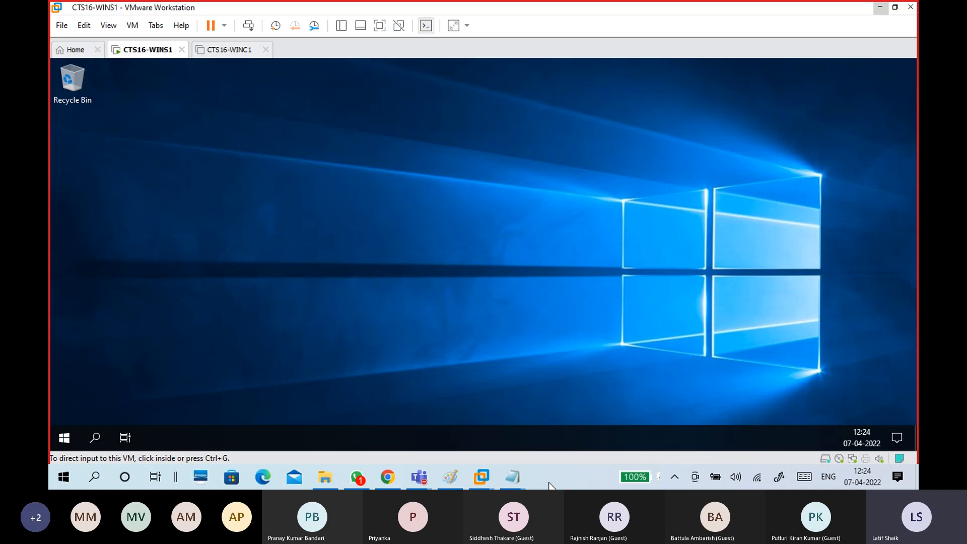
Open a Command Prompt with Win+R and cmd, and run ipconfig /all.
key("super+r")
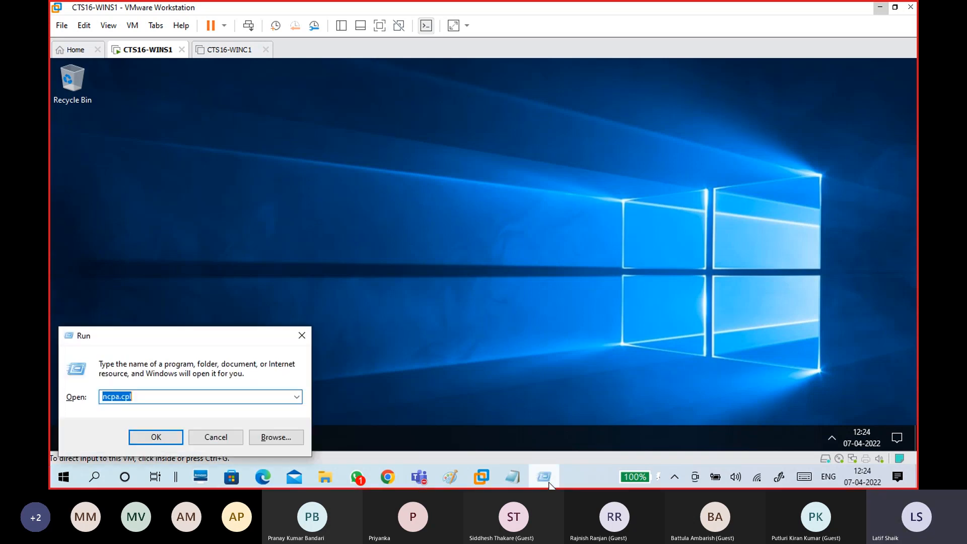
mouse_move(551, 486)
type("cmd")
key("Return")
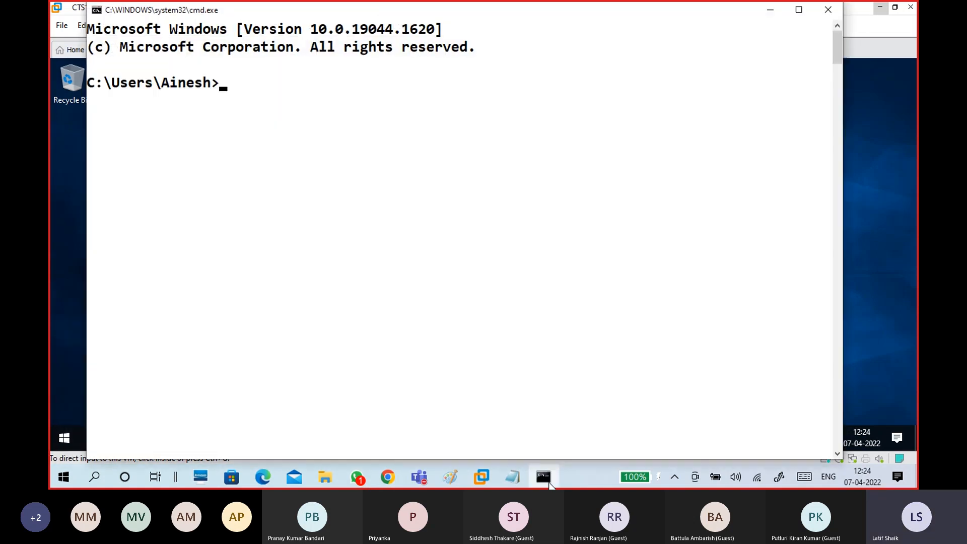
type("ipconfig")
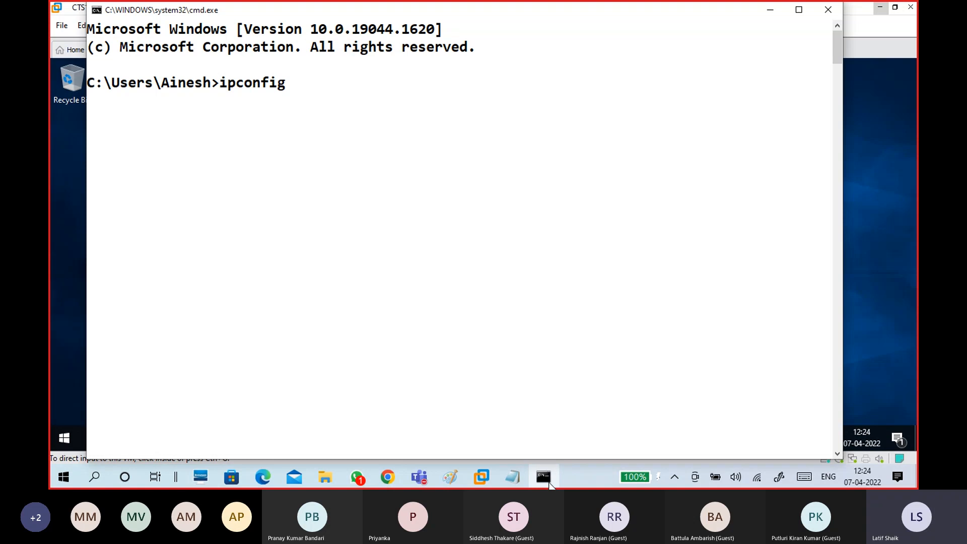
type(" /all")
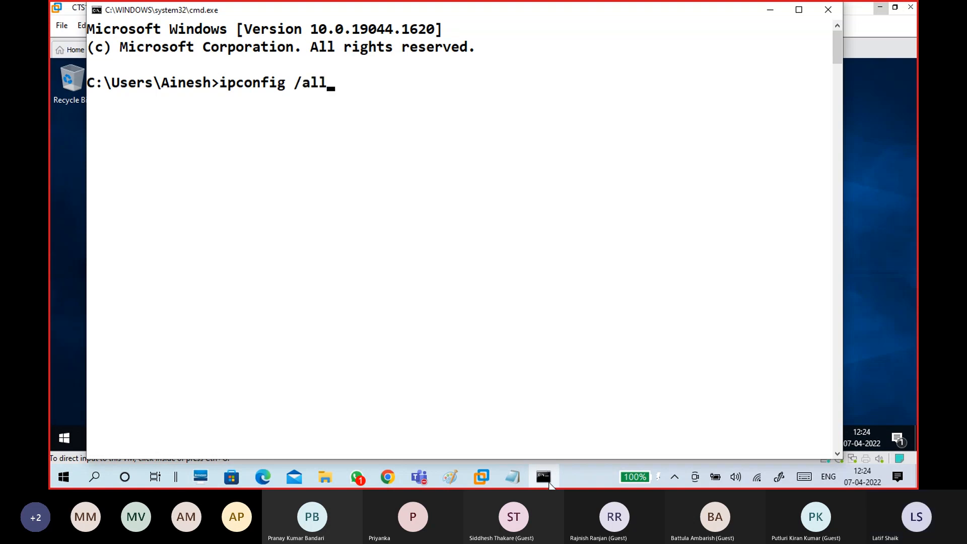
key("Return")
Mark the host's IPv4 192.168.2.224, subnet mask, gateway, DHCP and DNS server lines.
scroll(500, 307, "up", 1)
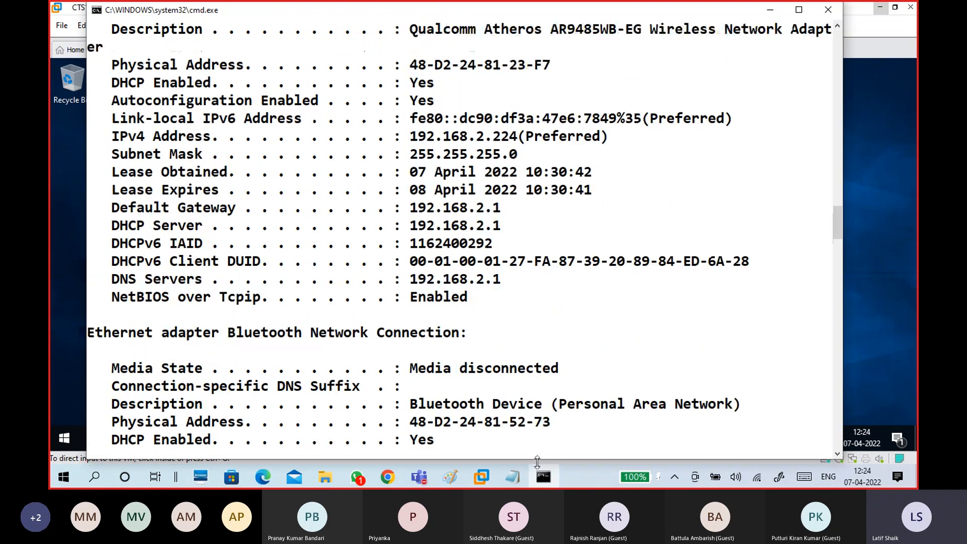
right_click(472, 136)
left_click(465, 144)
left_click_drag(413, 137, 514, 137)
left_click_drag(413, 154, 519, 161)
left_click_drag(413, 208, 505, 207)
left_click_drag(120, 226, 505, 227)
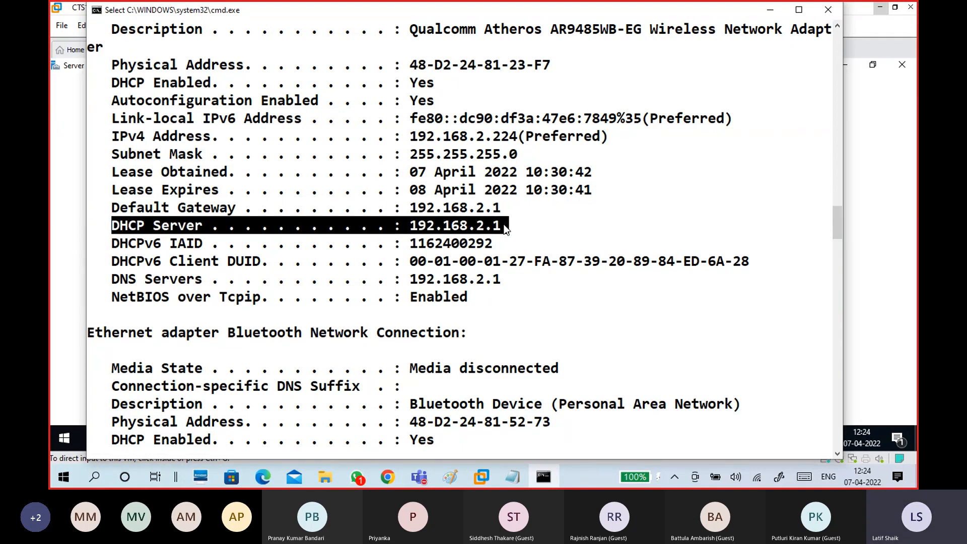
left_click_drag(112, 278, 503, 278)
left_click(503, 278)
left_click_drag(410, 280, 500, 284)
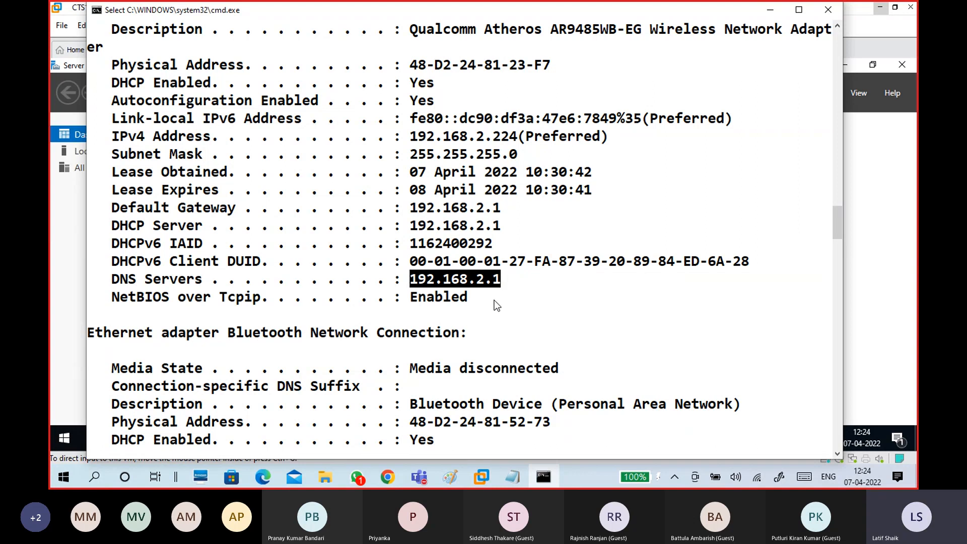
left_click_drag(405, 280, 514, 288)
left_click(505, 285)
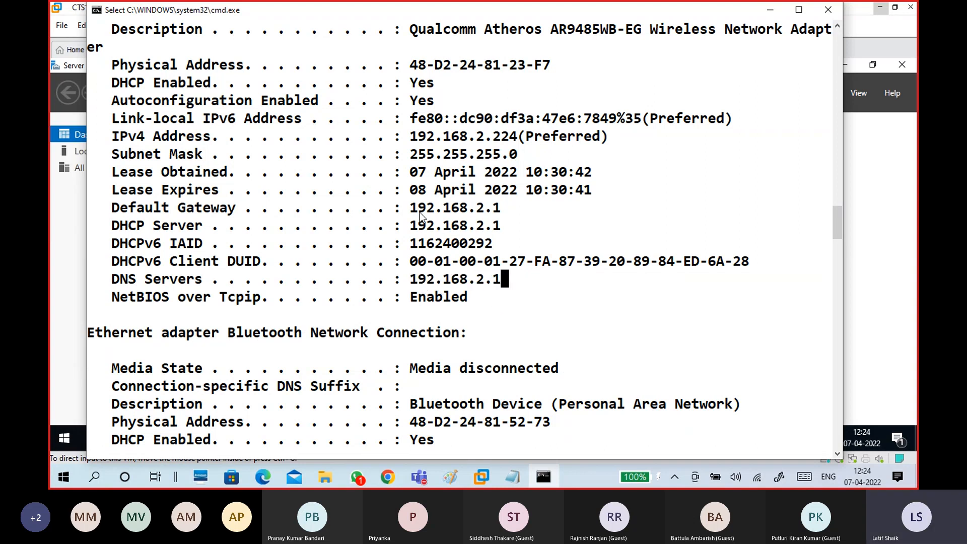
Re-mark the gateway, DHCP and DNS server addresses (192.168.2.1), then close the console.
left_click_drag(405, 208, 502, 224)
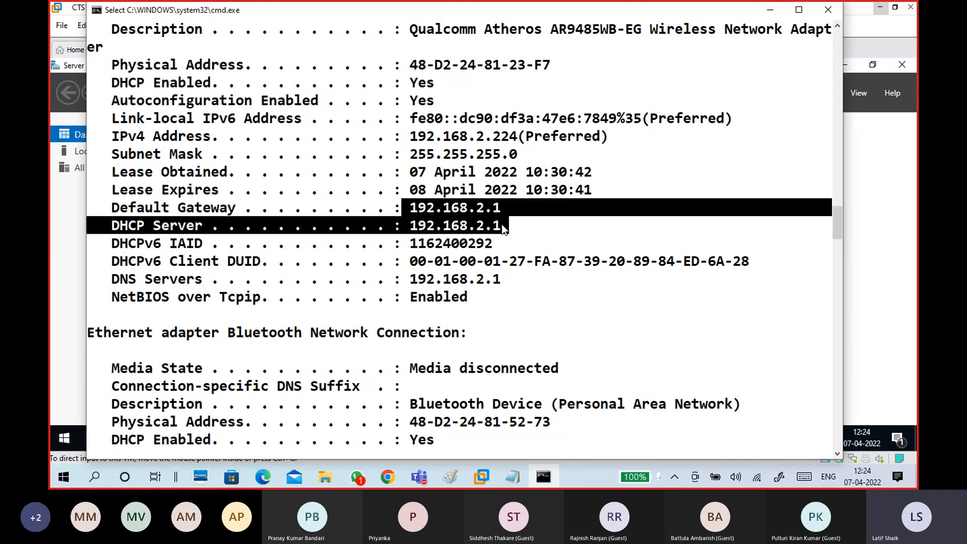
left_click(414, 208)
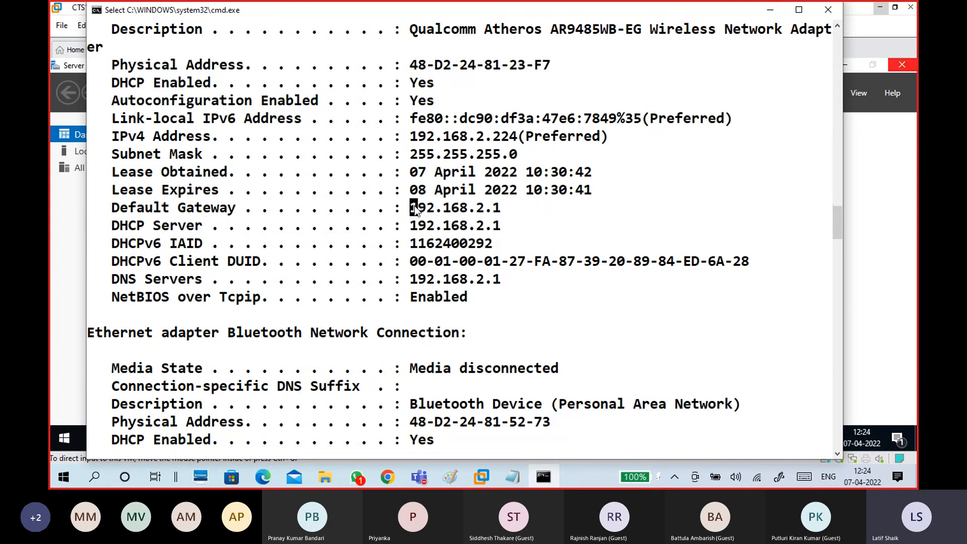
left_click_drag(425, 209, 501, 214)
left_click_drag(411, 226, 504, 227)
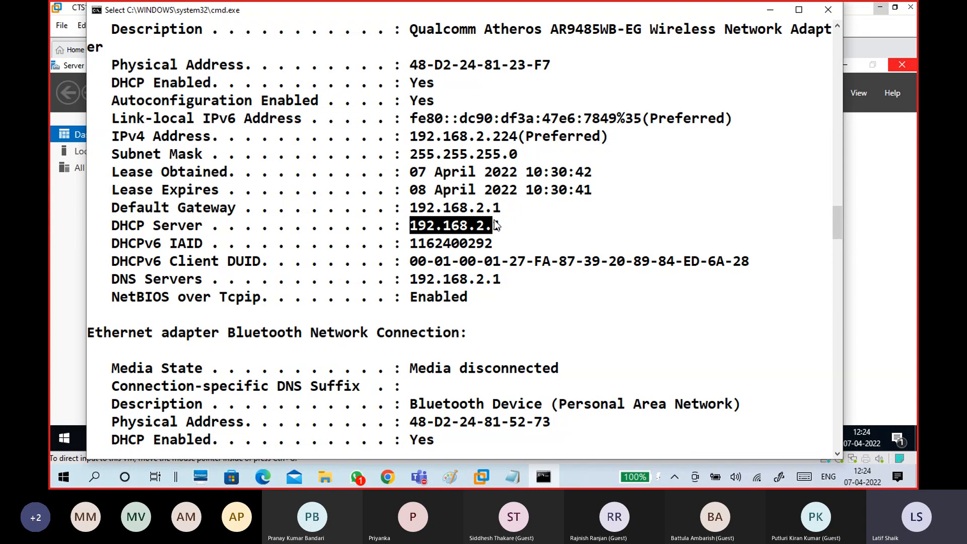
left_click_drag(416, 280, 516, 281)
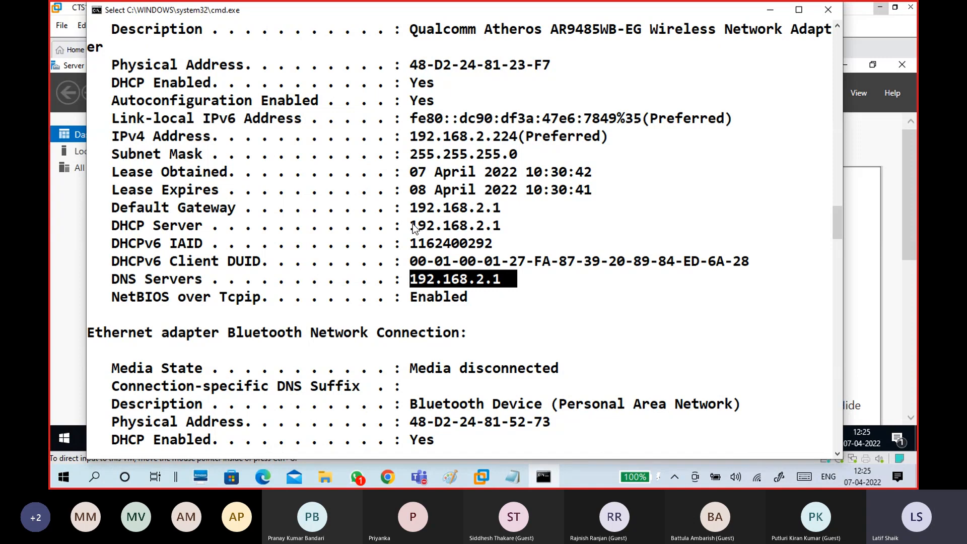
left_click_drag(413, 223, 511, 218)
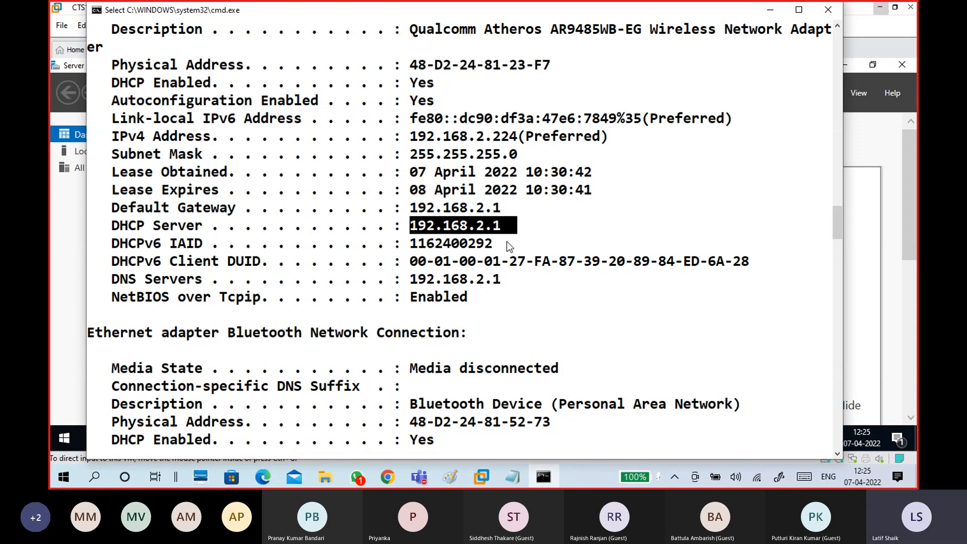
mouse_move(412, 211)
left_mouse_down()
mouse_move(504, 224)
mouse_move(409, 234)
mouse_move(416, 212)
left_mouse_up()
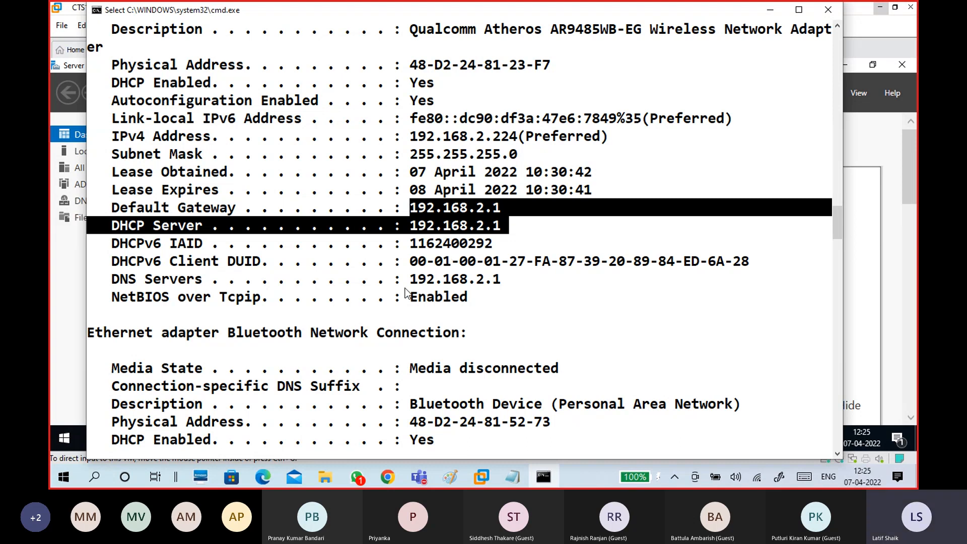
left_click_drag(411, 282, 501, 286)
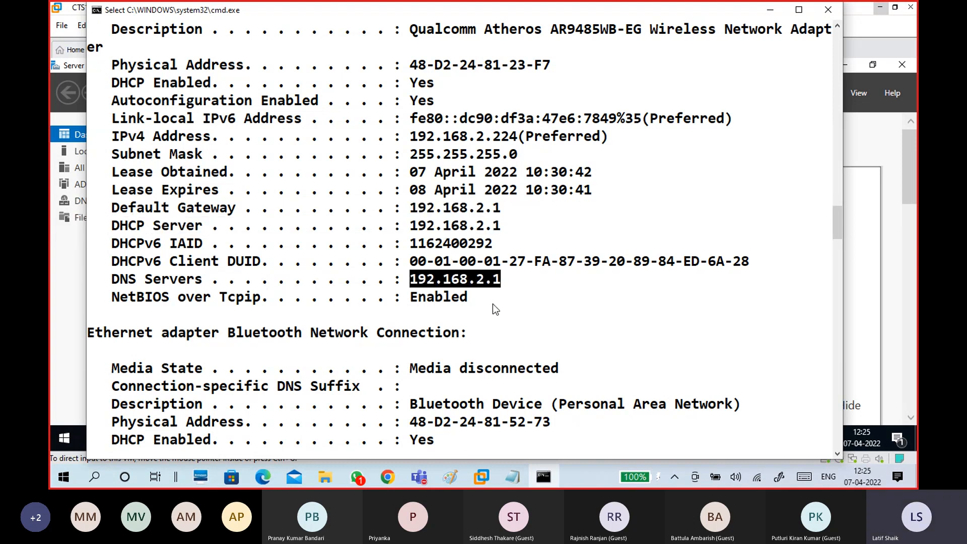
left_click_drag(403, 280, 512, 278)
left_click(487, 301)
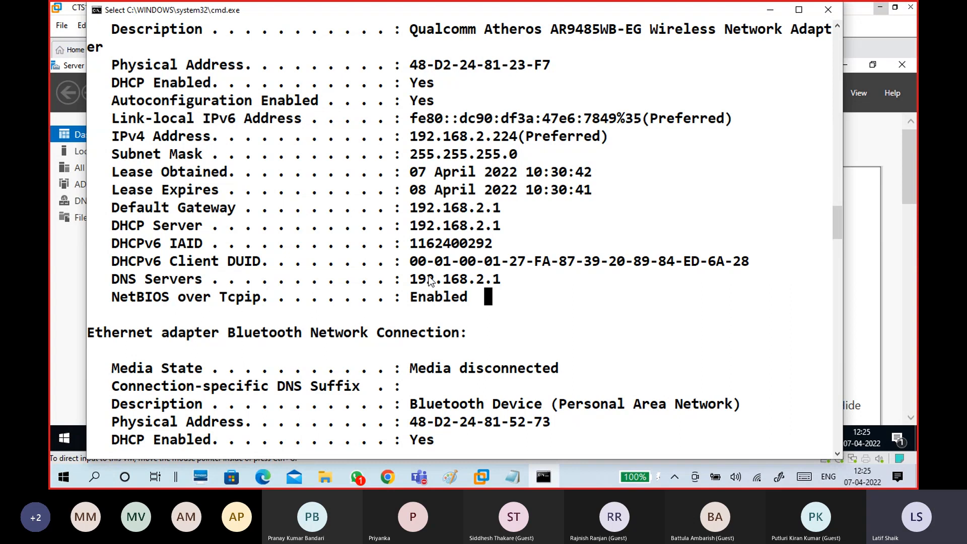
left_click_drag(410, 278, 507, 286)
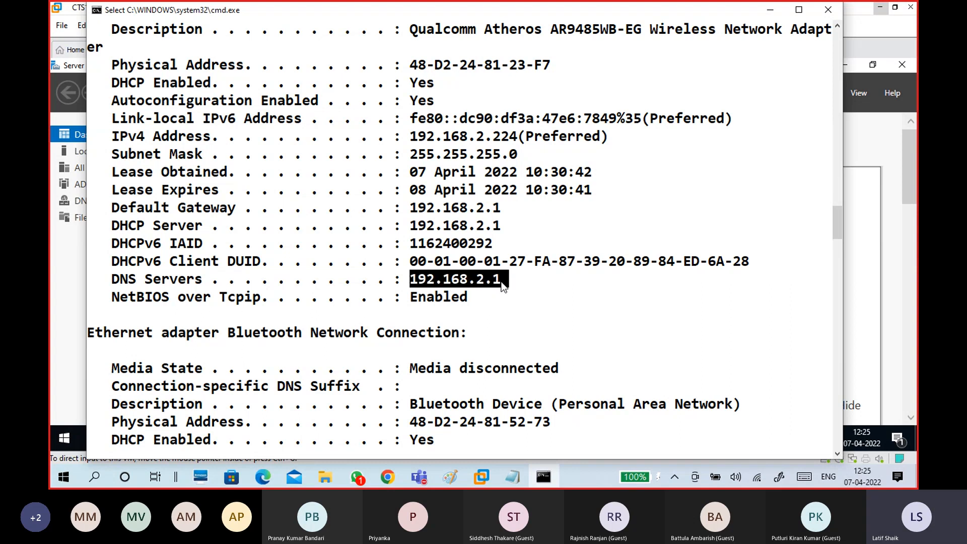
left_click(826, 10)
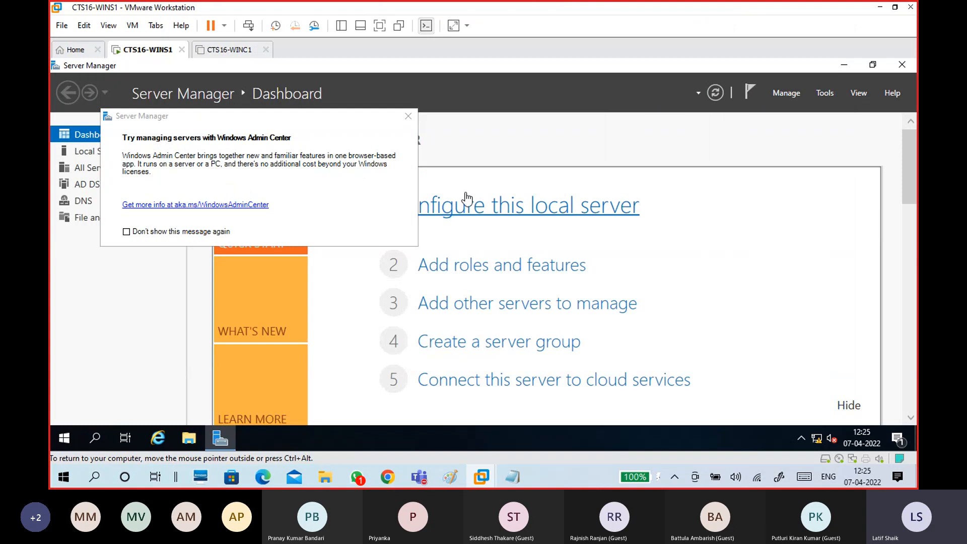
Dismiss the Windows Admin Center popup and view Local Server, showing Ethernet0 at 172.16.0.254.
left_click(408, 117)
left_click(101, 151)
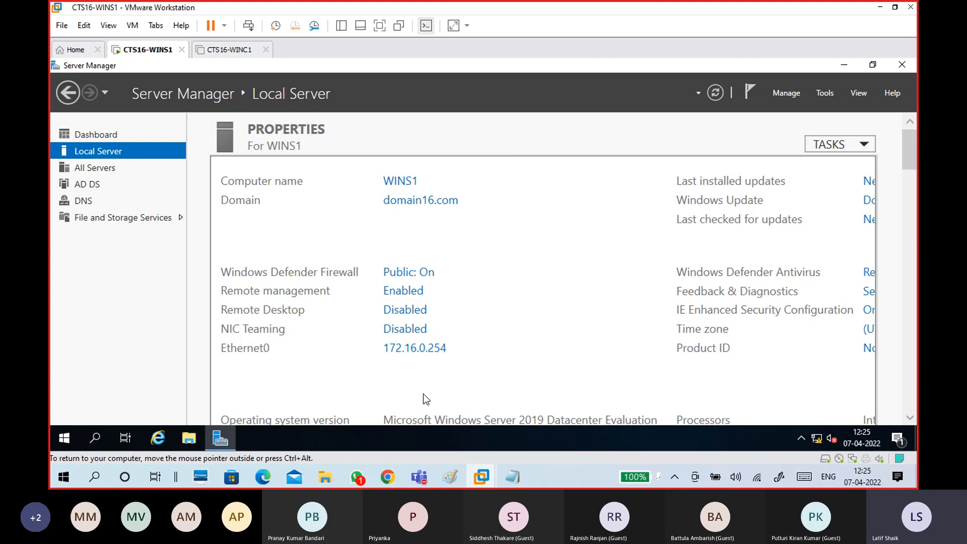
left_click(229, 50)
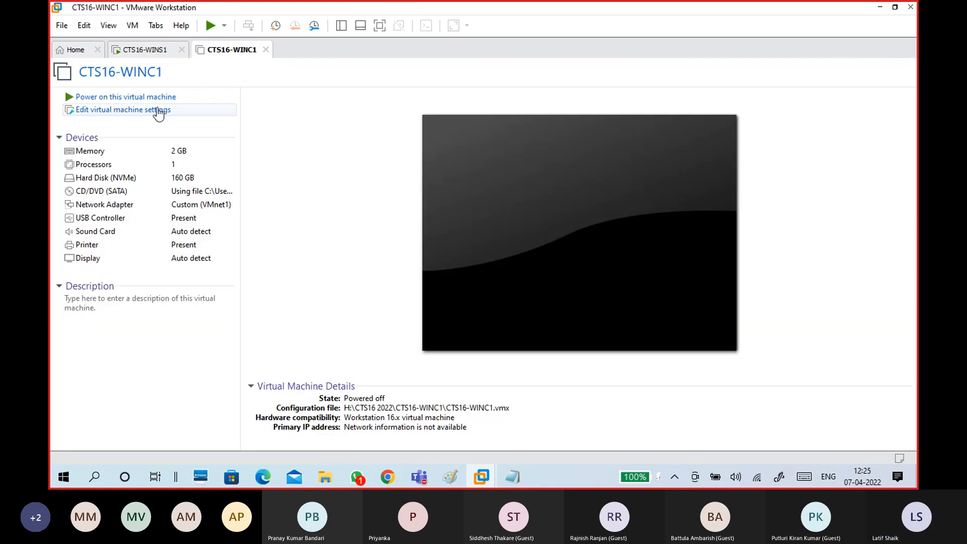
left_click(158, 98)
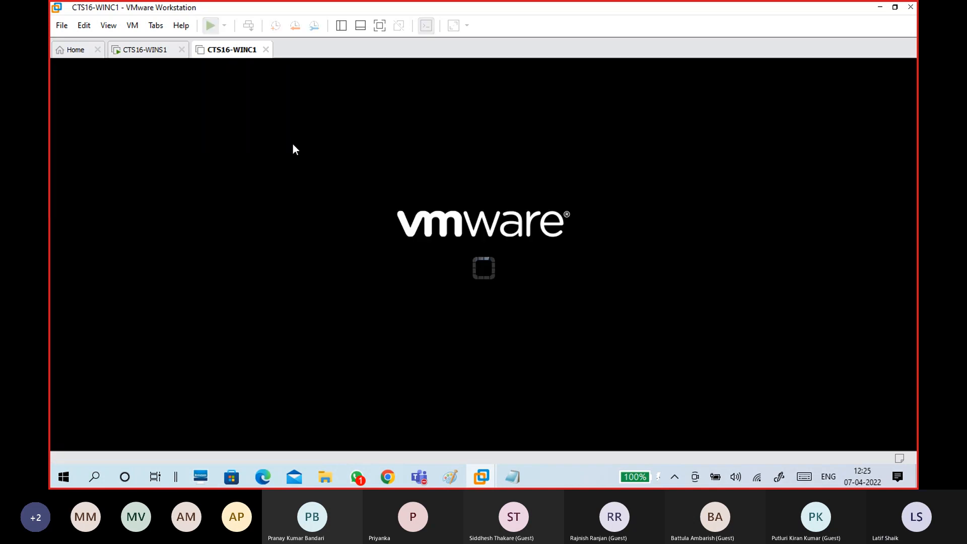
left_click(151, 49)
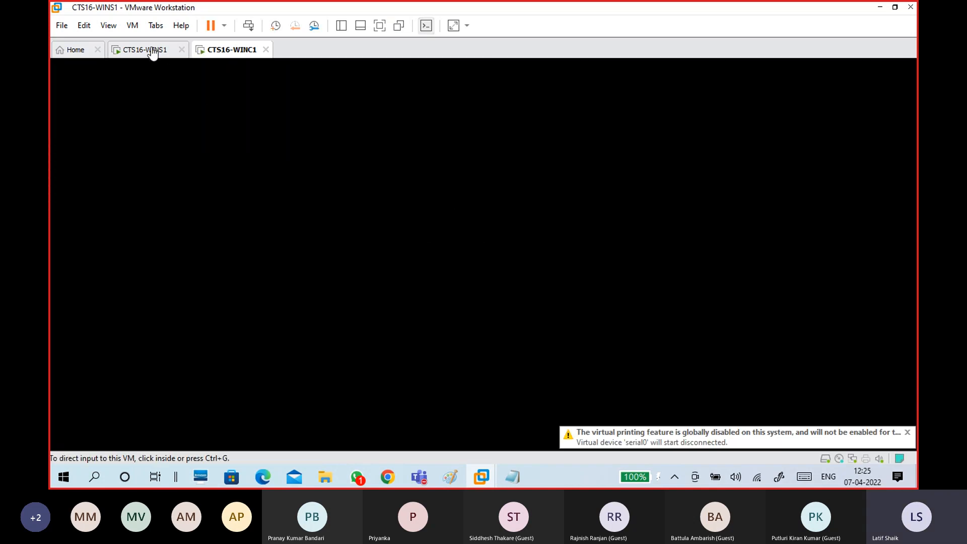
right_click(549, 477)
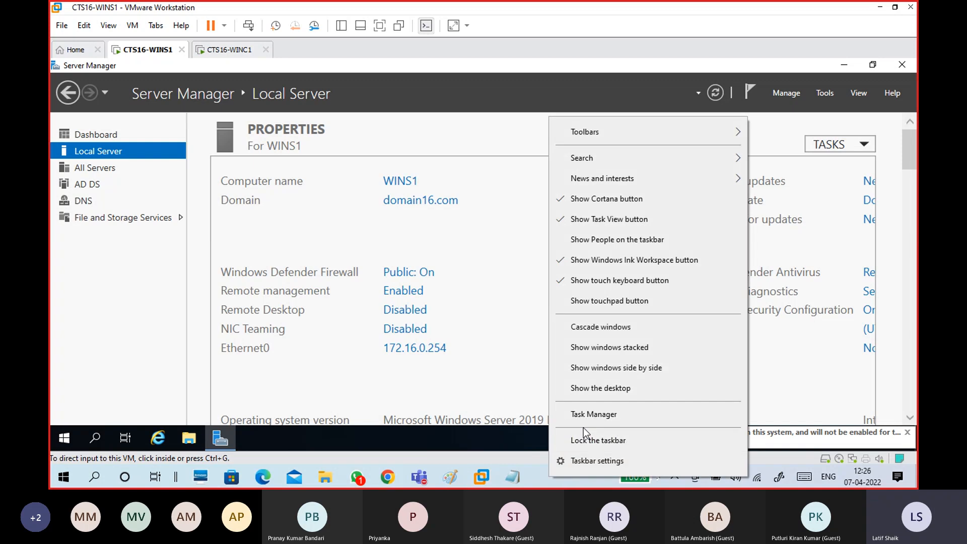
left_click(585, 413)
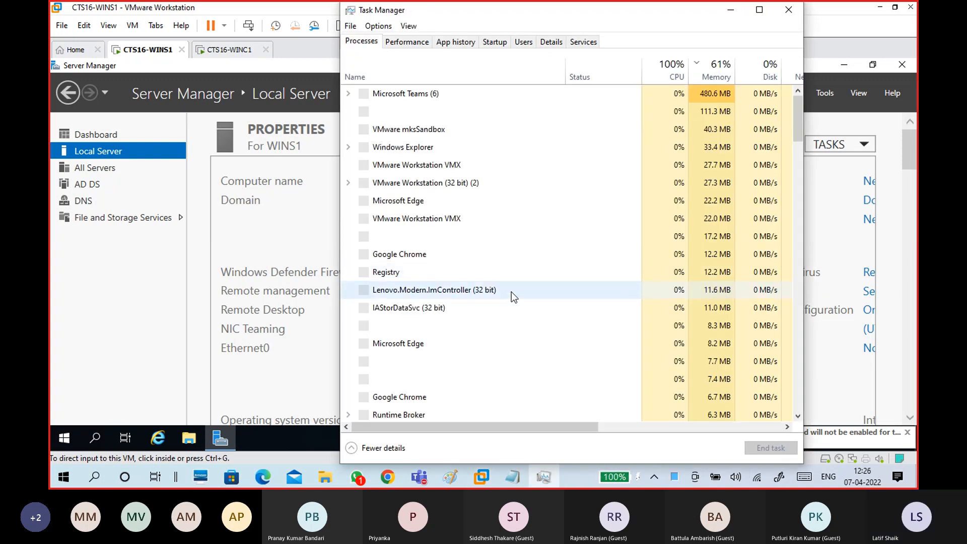
left_click(406, 42)
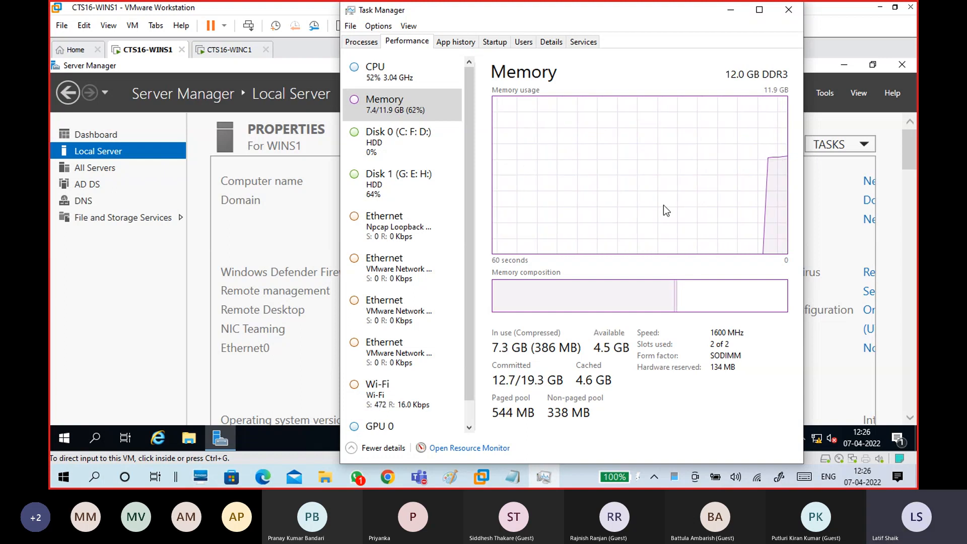
left_click(789, 10)
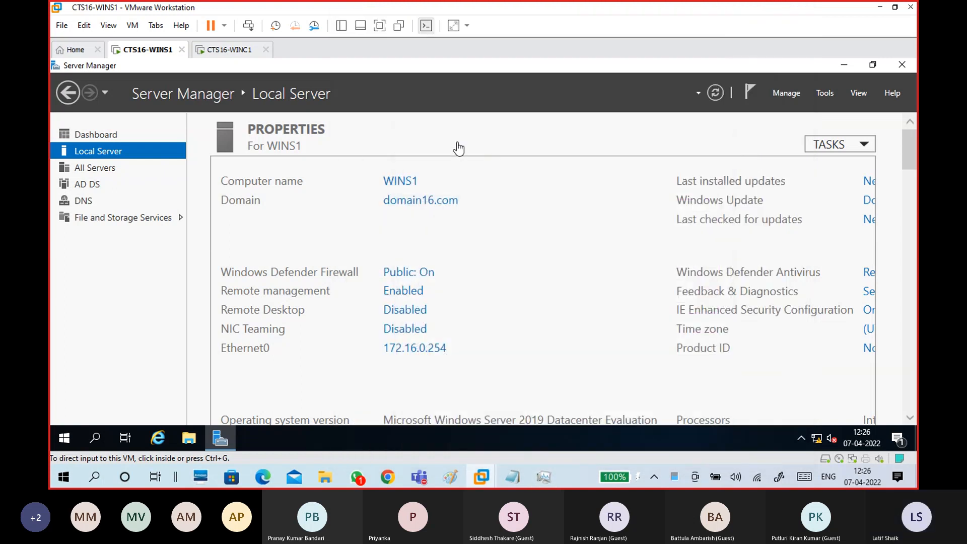
left_click(444, 352)
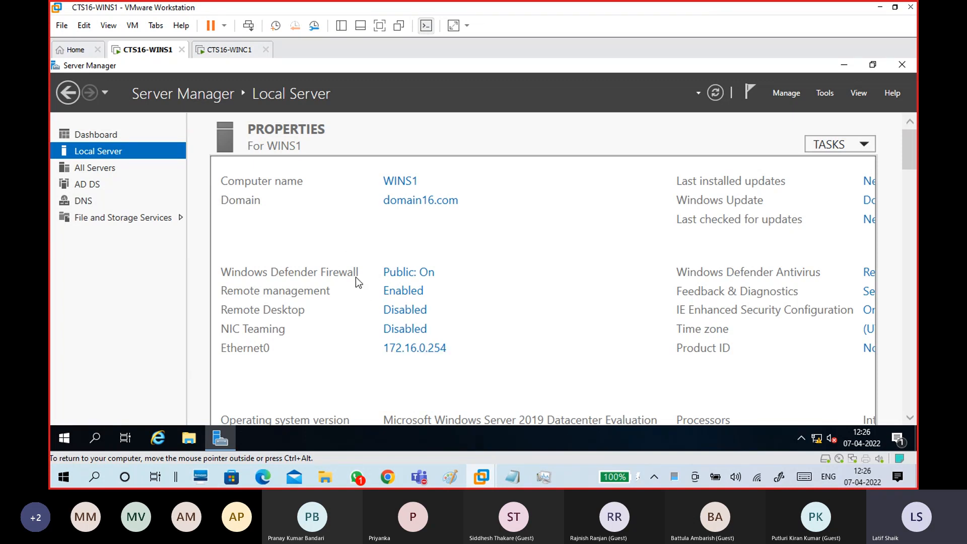
left_click(241, 51)
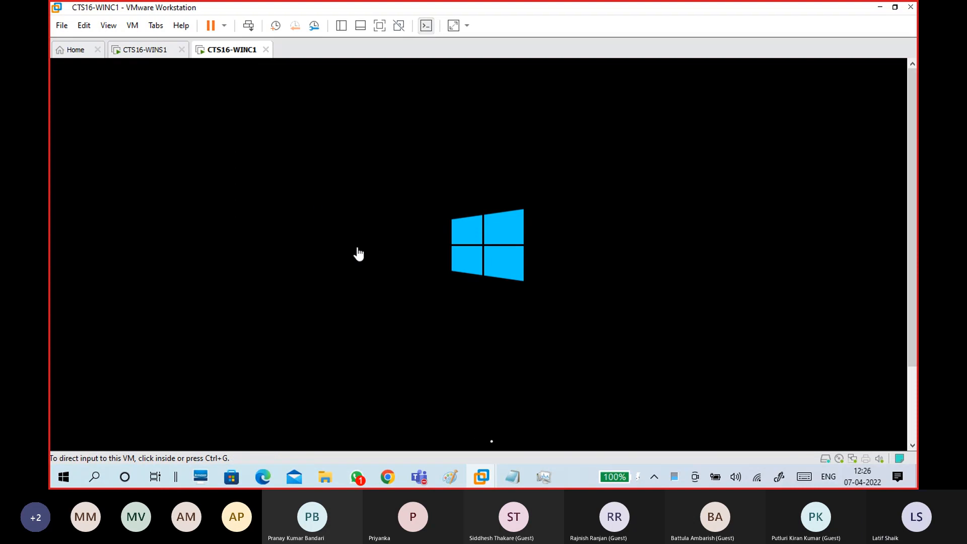
Check host memory (9.4/11.9 GB), peek at CTS16-WINC1, then return to CTS16-WINS1's Local Server page.
left_click(154, 56)
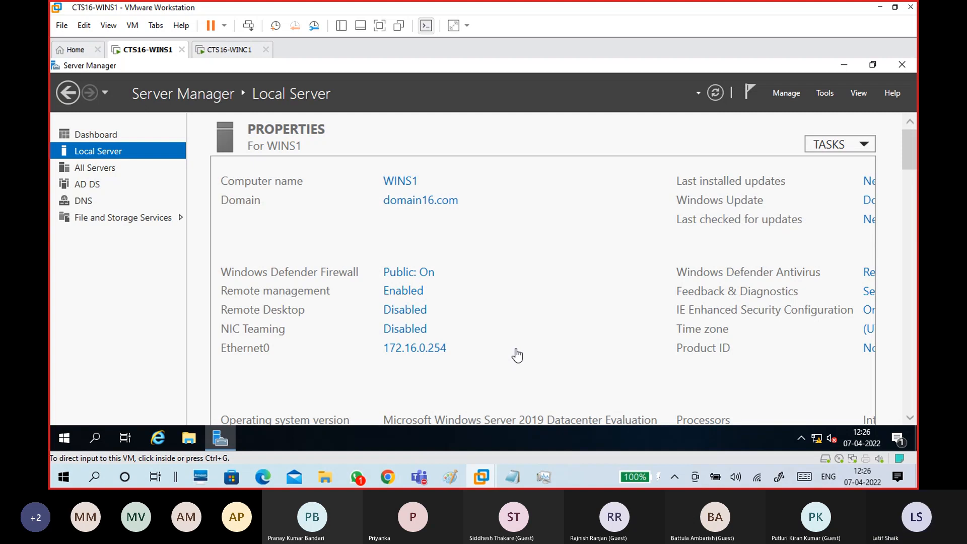
left_click(553, 478)
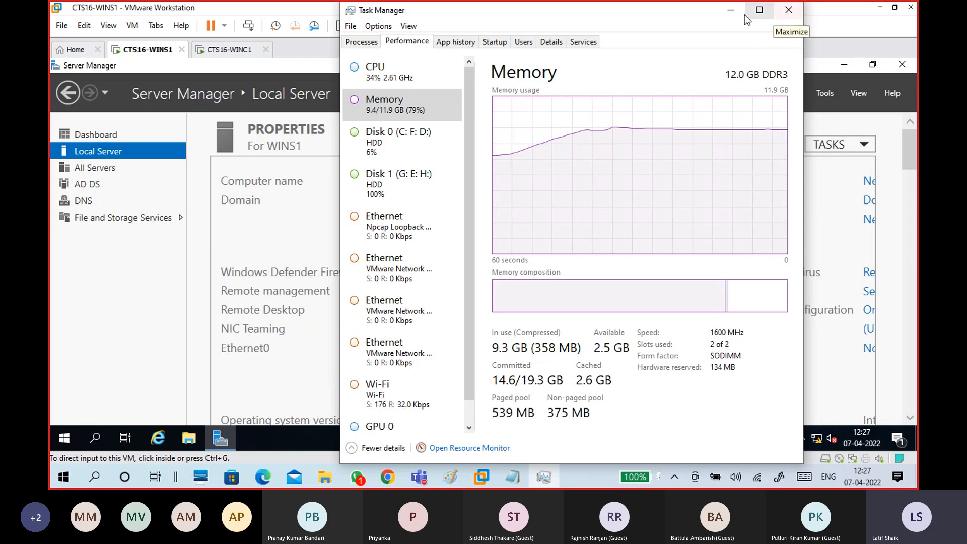
left_click(730, 10)
left_click(229, 49)
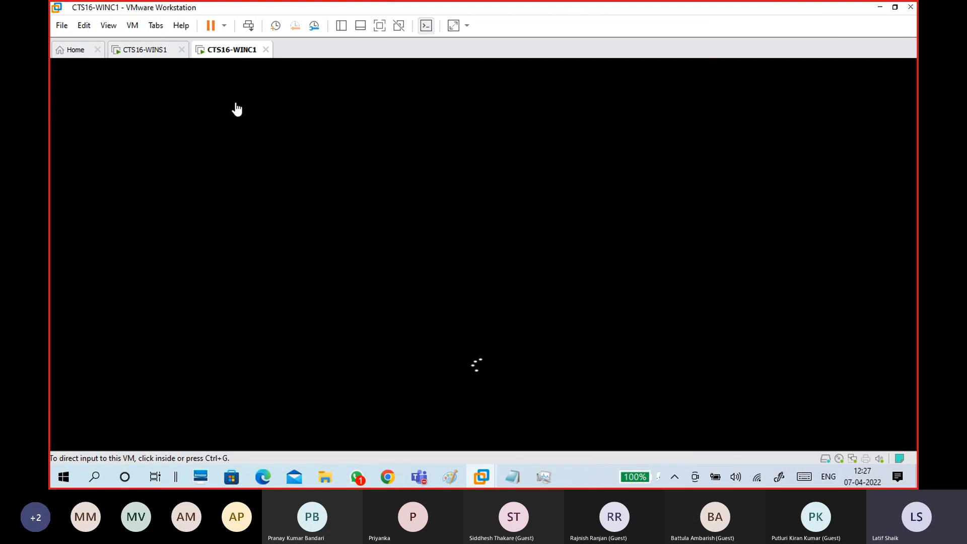
left_click(146, 50)
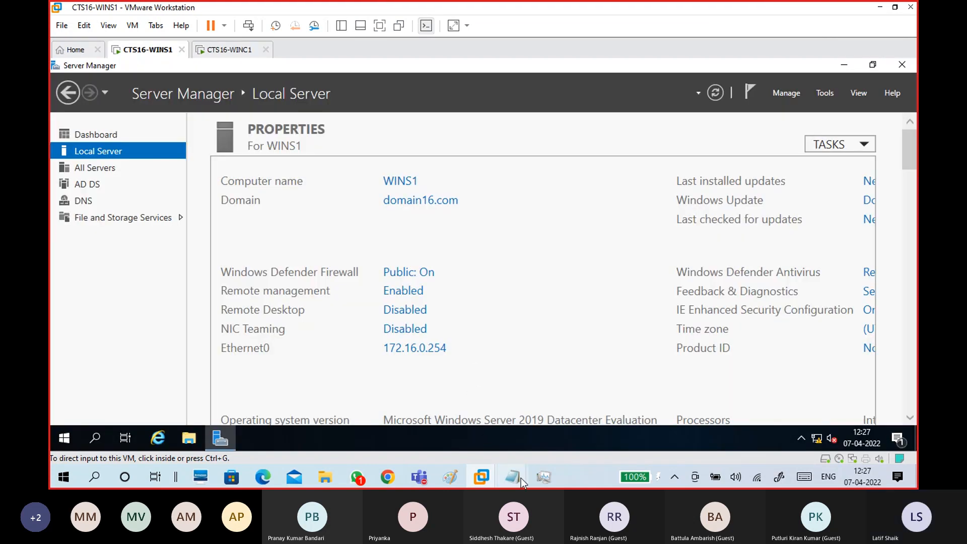
Bring the untitled Notepad notes forward and highlight WinC1's IP and mask lines beside WinS1's IP.
mouse_move(520, 479)
left_click(576, 413)
scroll(321, 267, "down", 1)
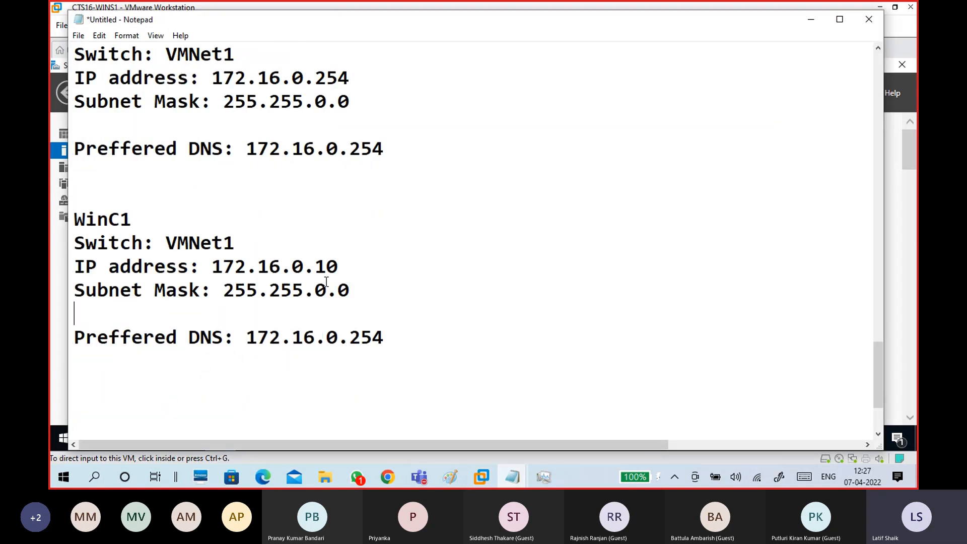
left_click_drag(75, 218, 418, 346)
left_click(427, 340)
left_click_drag(78, 260, 353, 289)
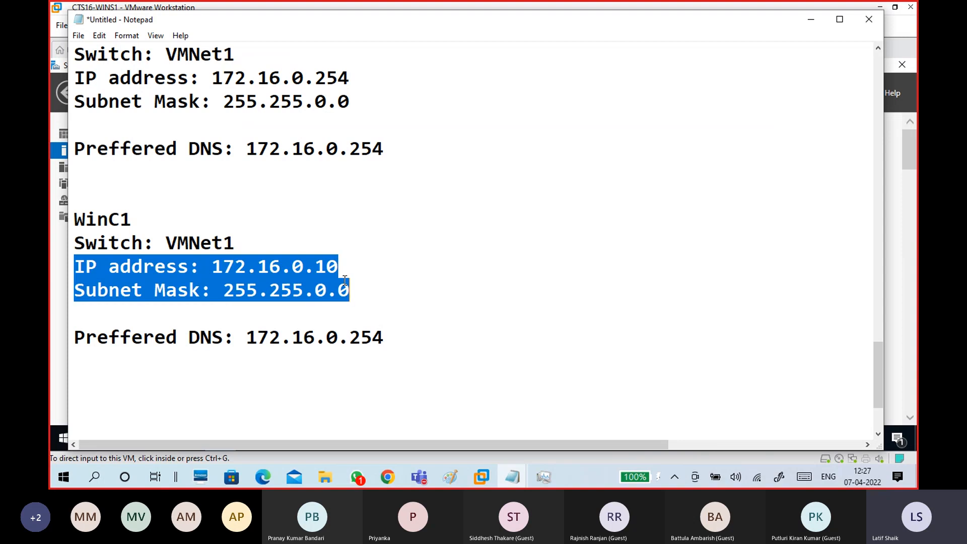
left_click_drag(212, 78, 352, 78)
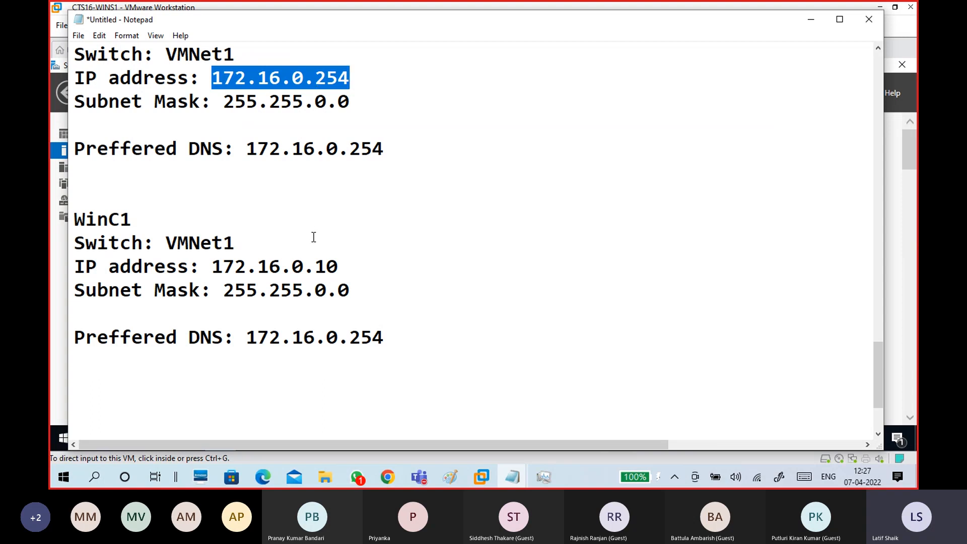
scroll(356, 268, "up", 2)
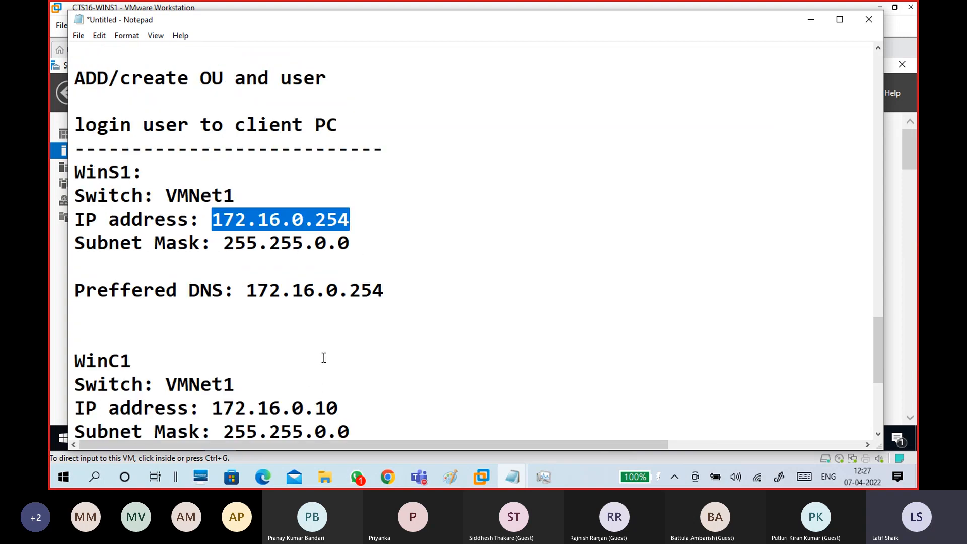
scroll(380, 321, "down", 1)
scroll(381, 314, "down", 1)
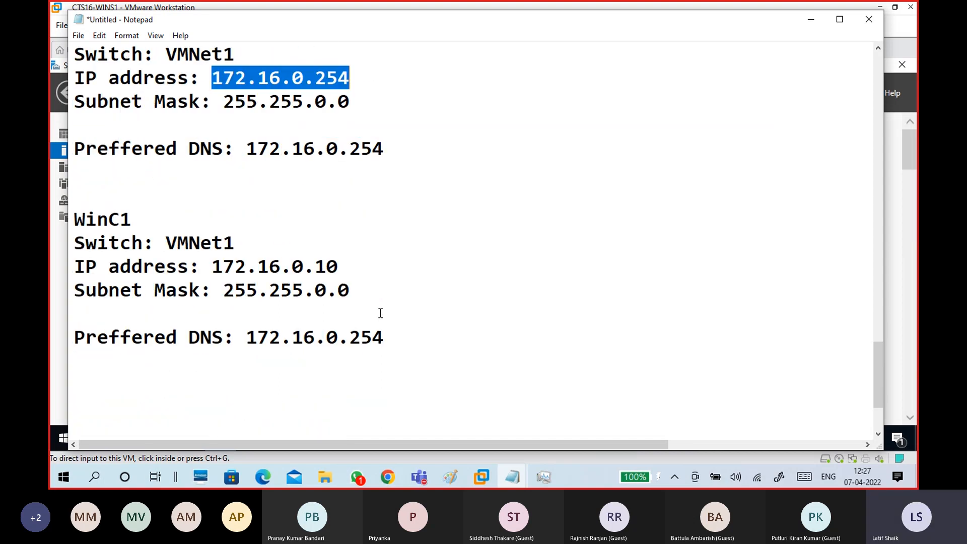
Compare client IP 172.16.0.10 with server IP 172.16.0.254 and mark WinC1's preferred DNS value.
left_click_drag(357, 270, 214, 266)
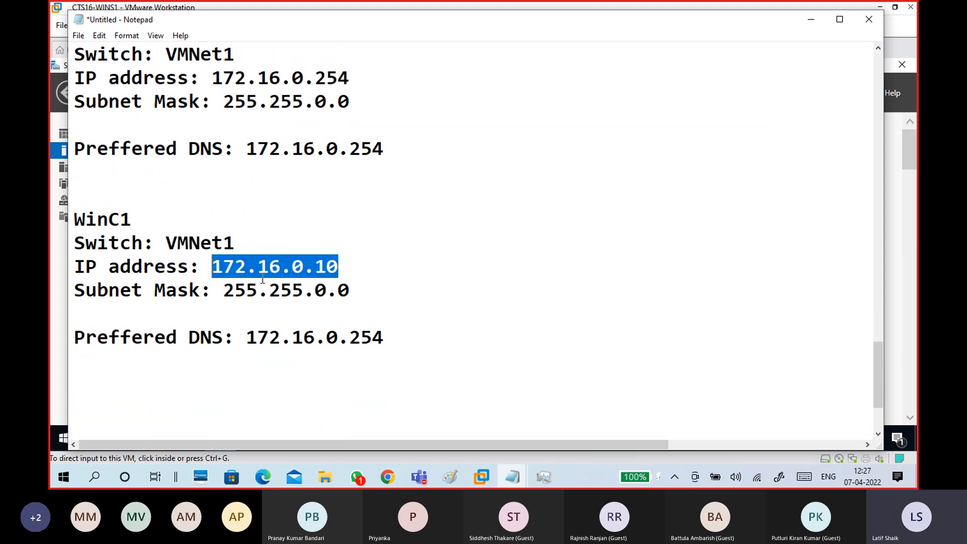
left_click_drag(350, 78, 201, 78)
left_click_drag(341, 267, 211, 267)
left_click(281, 339)
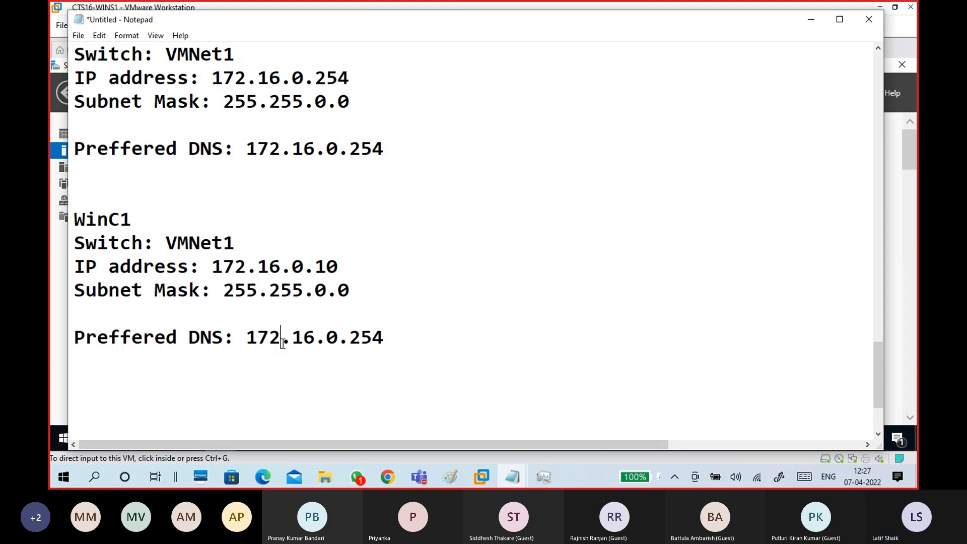
mouse_move(245, 337)
left_mouse_down()
mouse_move(391, 352)
mouse_move(245, 337)
left_mouse_up()
left_click(392, 366)
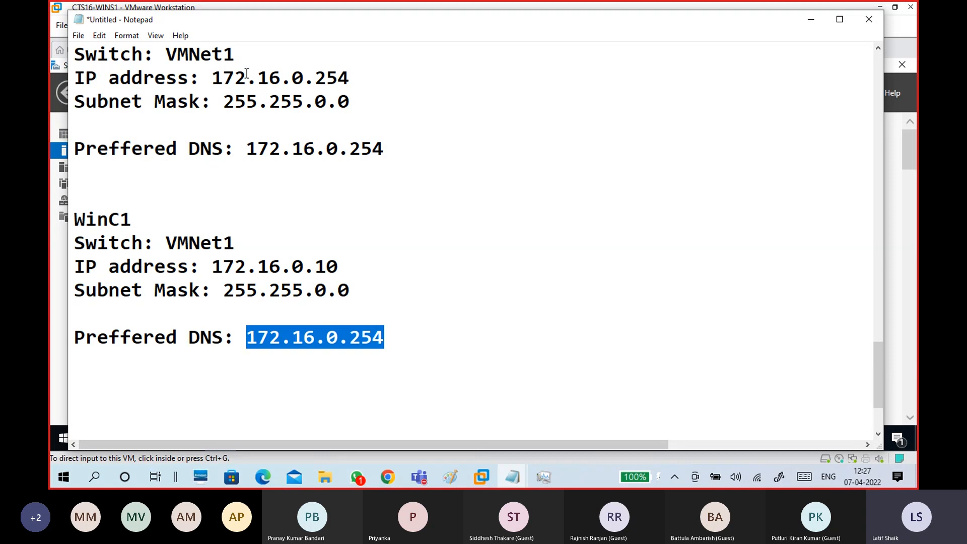
left_click_drag(365, 106, 350, 78)
left_click(382, 345)
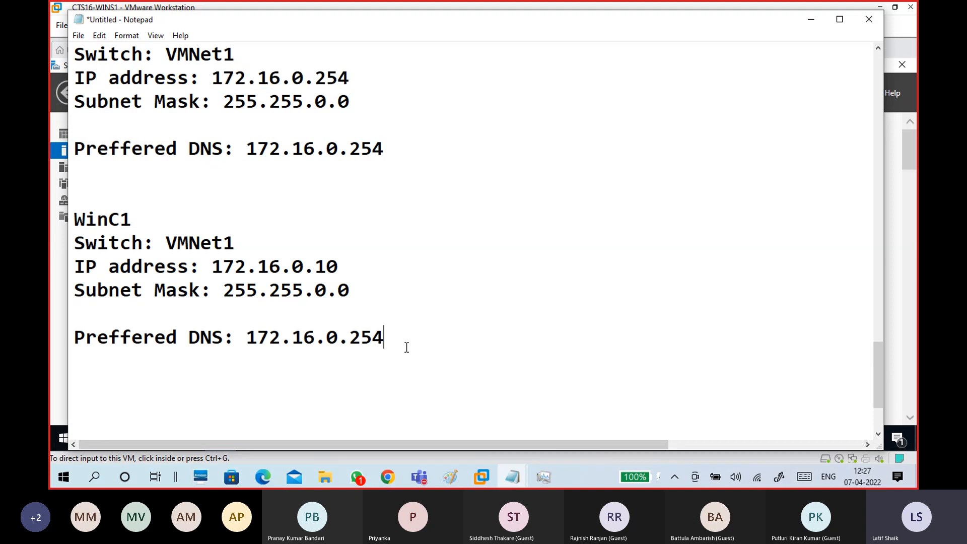
key("Return")
key("Return")
Add a dashed separator below WinC1's DNS line, followed by 'Test:' and 'WinC1:' headings.
key("BackSpace")
type("-------------------------")
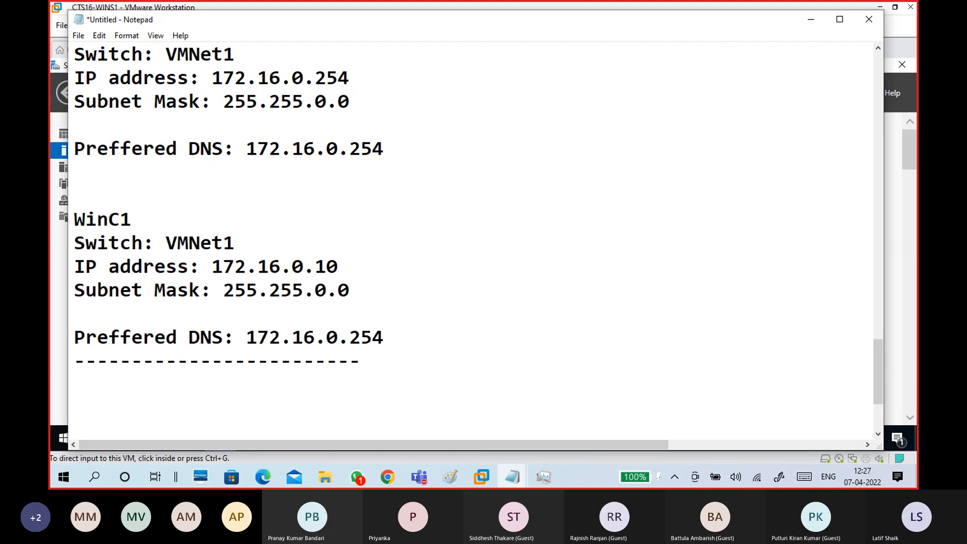
scroll(302, 270, "down", 2)
key("Return")
scroll(294, 254, "up", 1)
type("Test")
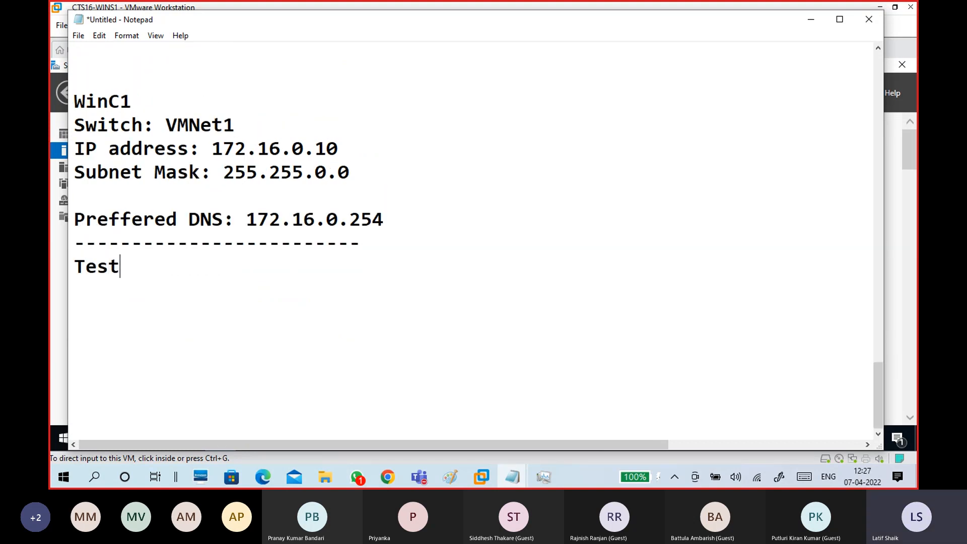
type(":")
key("Return")
scroll(288, 254, "down", 1)
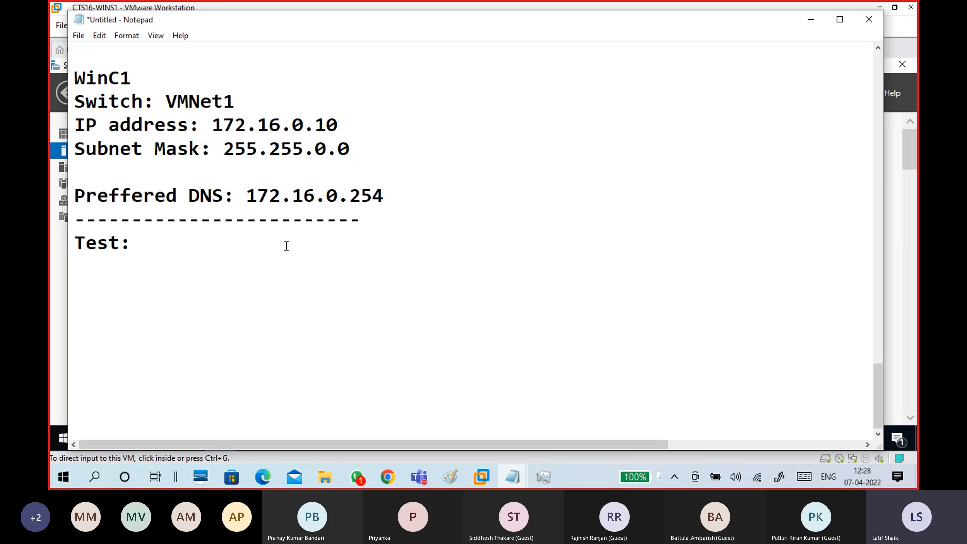
type("WinC1:")
key("Return")
key("Return")
List the checks 'Ping 172.16.0.254' and 'ping domain16.com' under WinC1.
type("Pin")
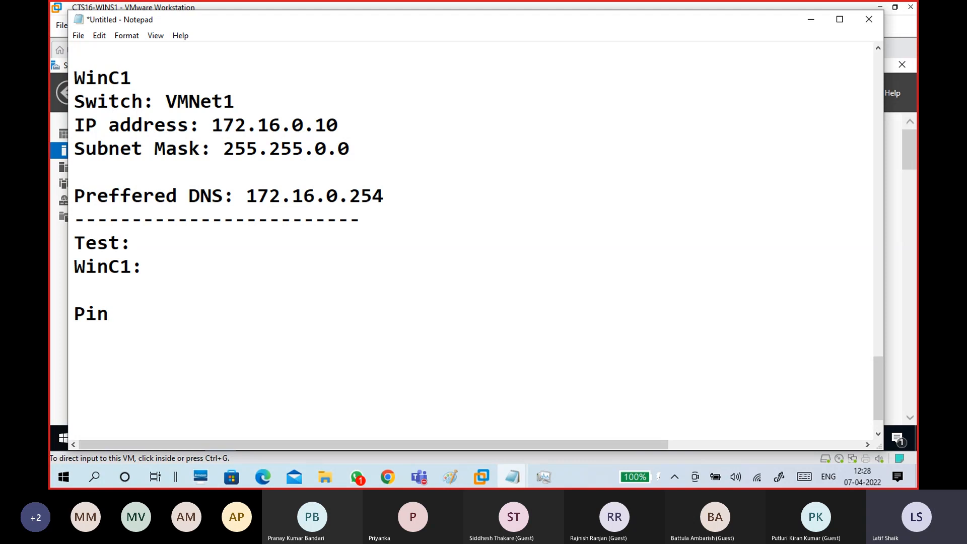
type("g 172.16,")
key("BackSpace")
type(".0.")
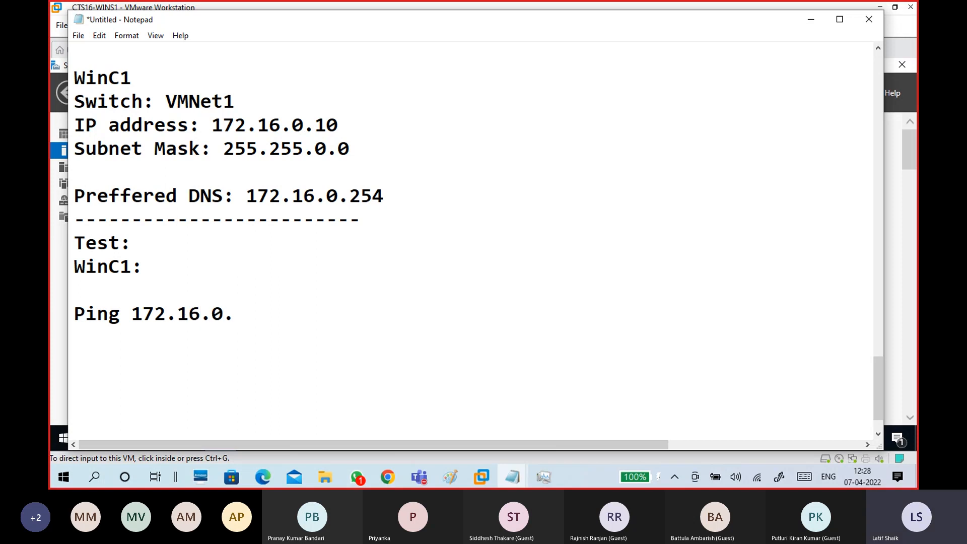
type("254")
key("Return")
key("Return")
type("pin")
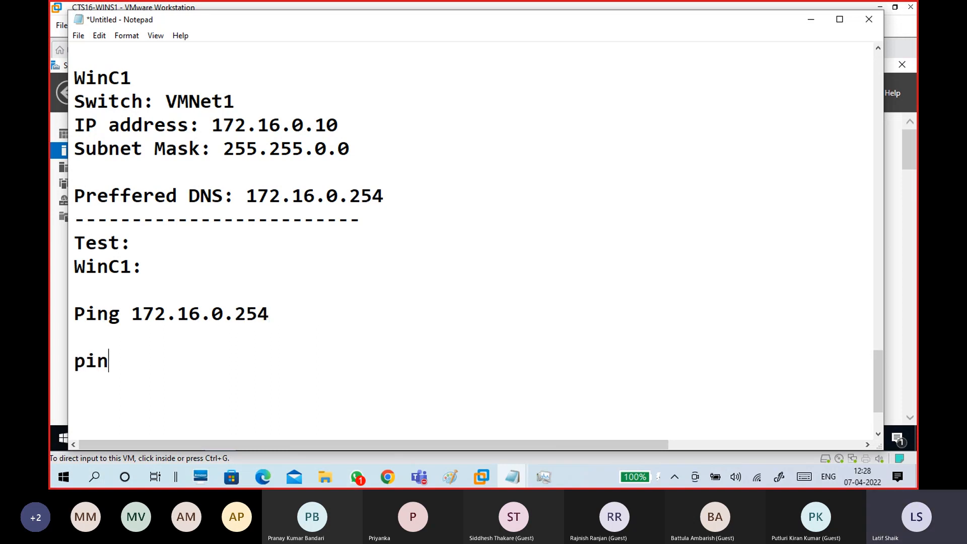
type("g")
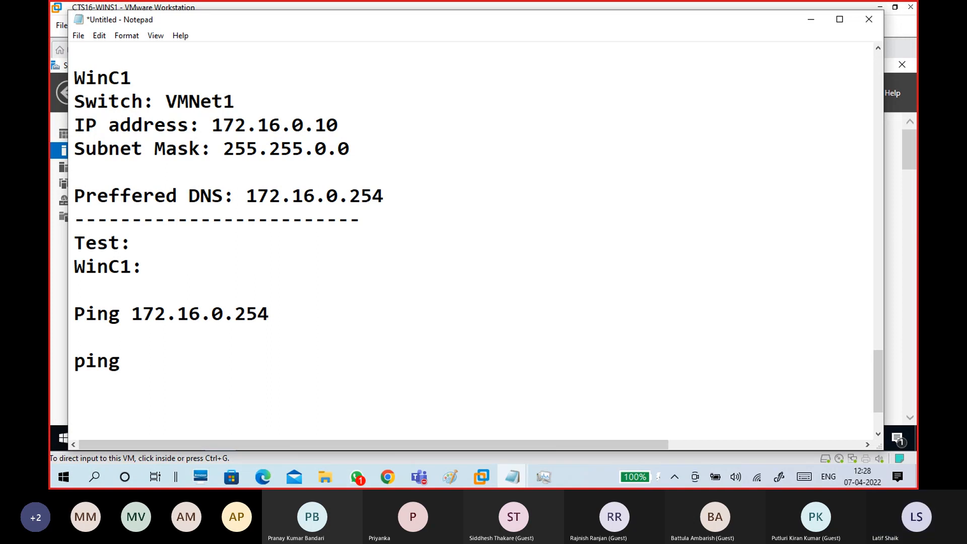
type("domai")
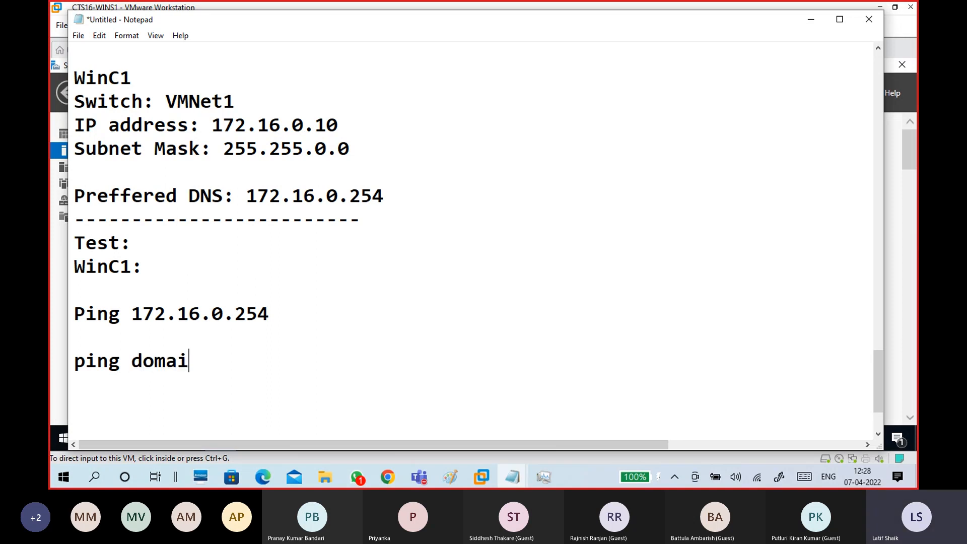
type("n16.com")
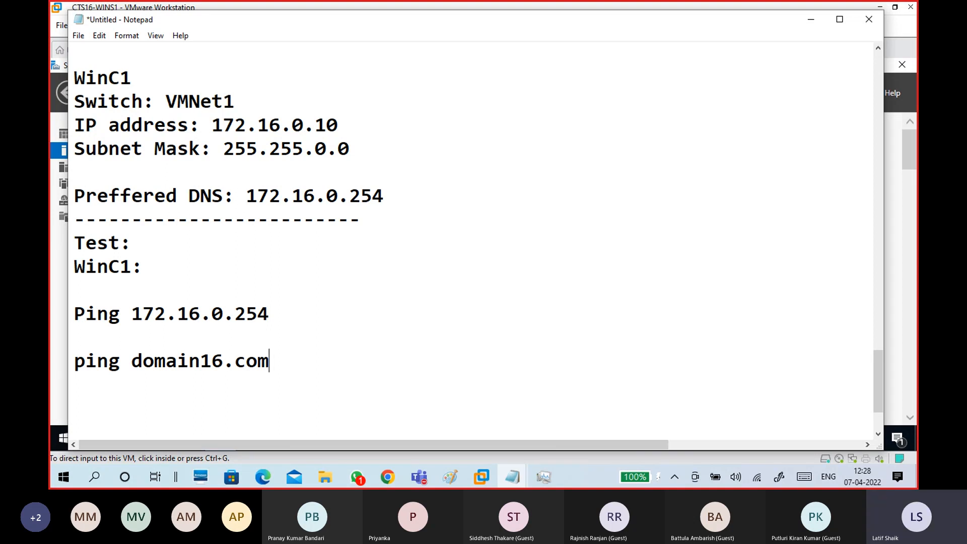
key("Return")
key("Return")
key("Return")
key("Return")
key("Return")
key("Return")
key("Return")
key("Return")
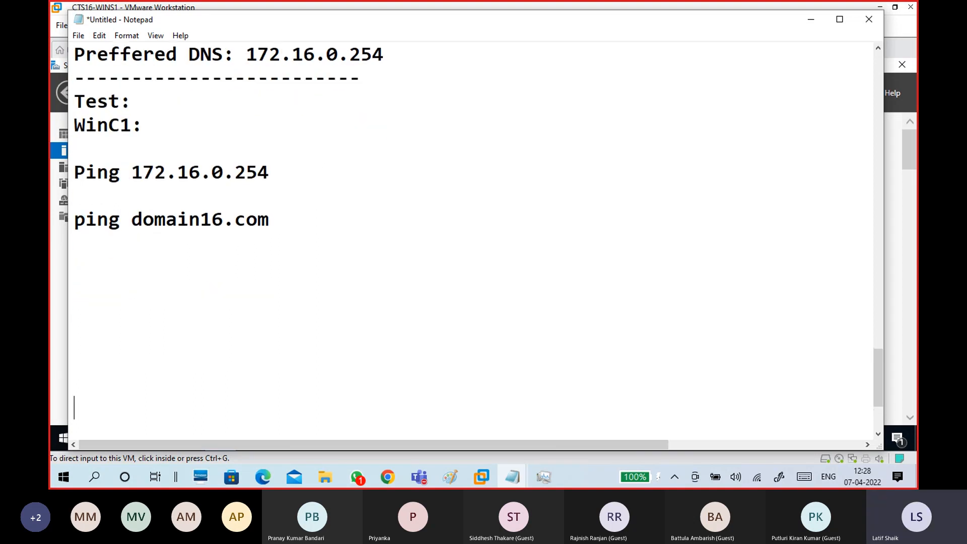
Add a 'ping wins1.domain16.com' line below the existing ping commands.
left_click(156, 263)
type("ping wins1.")
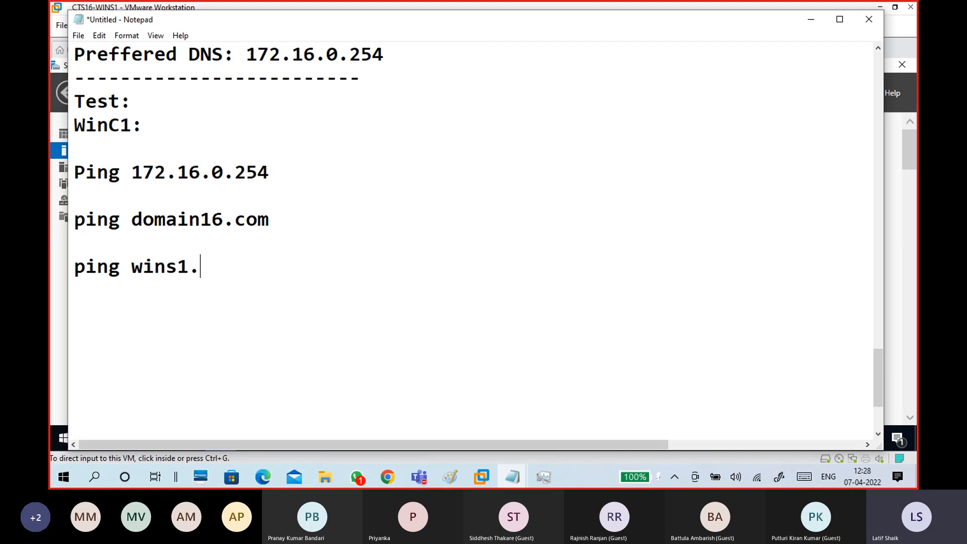
type("domain16.com")
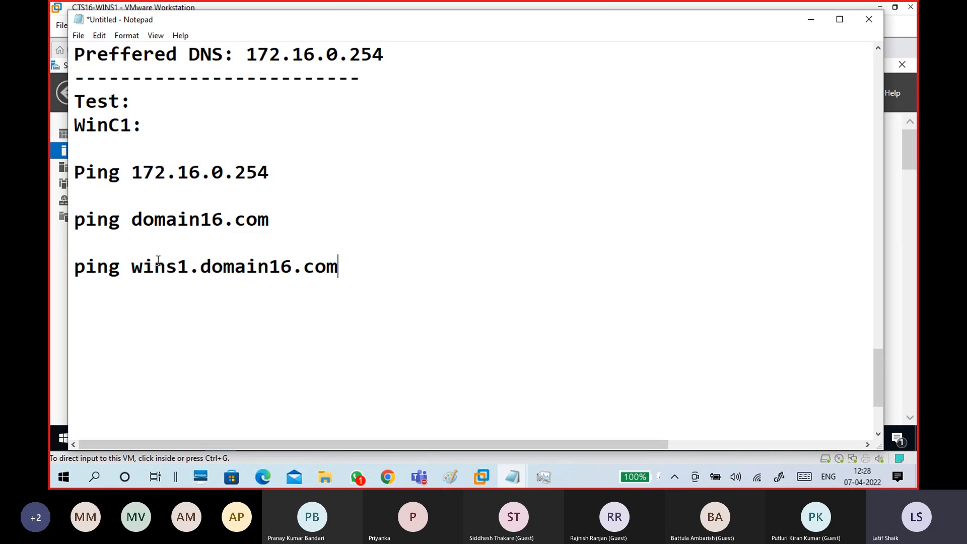
left_click_drag(271, 222, 58, 225)
left_click(102, 252)
left_click(116, 312)
left_click_drag(271, 220, 136, 221)
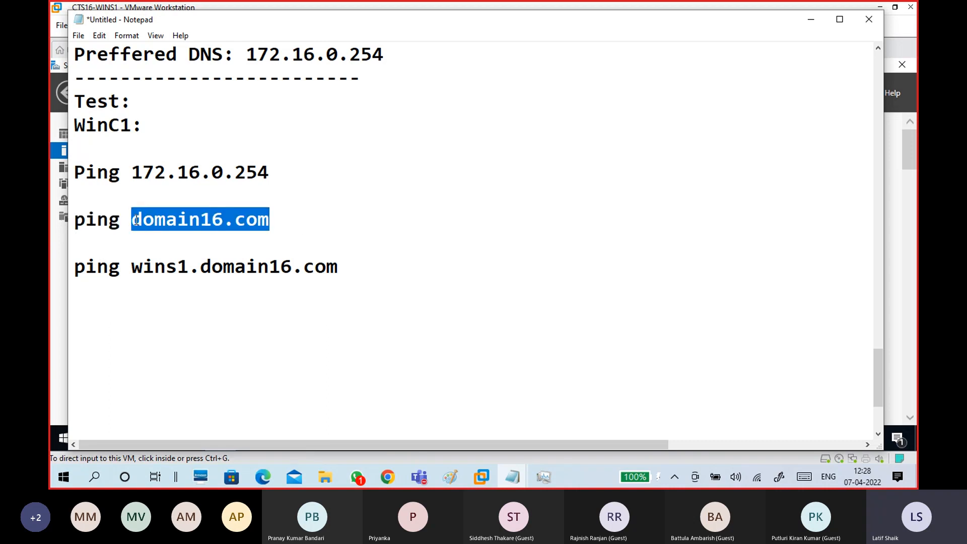
left_click_drag(282, 219, 123, 217)
Add tabbed '--' comments after the domain ping (starting 'dns') and after the server ping.
left_click(318, 225)
key("Tab")
key("Tab")
type("--")
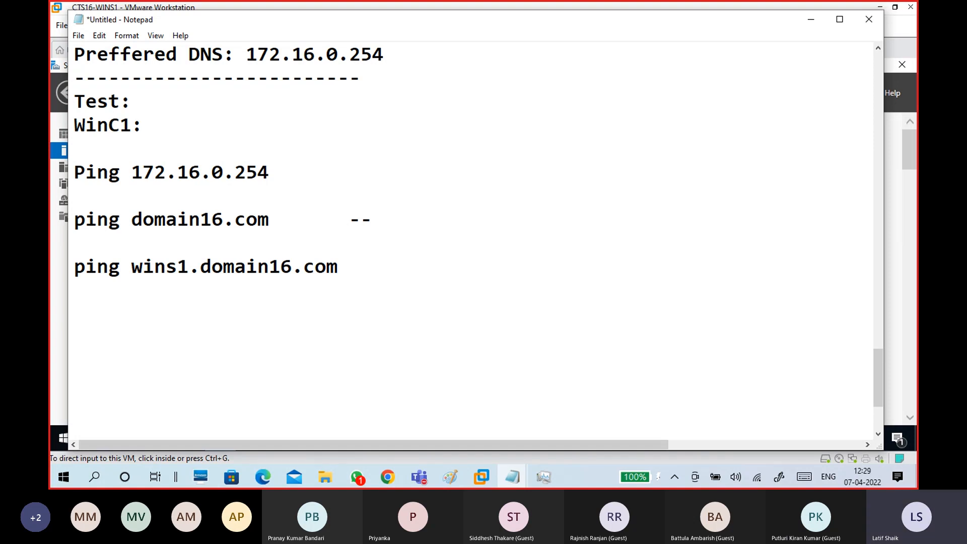
type("dns")
left_click_drag(270, 174, 72, 182)
left_click(95, 200)
left_click(328, 174)
key("Tab")
type("--")
Complete the domain ping comment so it reads '-- dns configuration right'.
left_click_drag(271, 221, 73, 215)
left_click(452, 220)
type("configur")
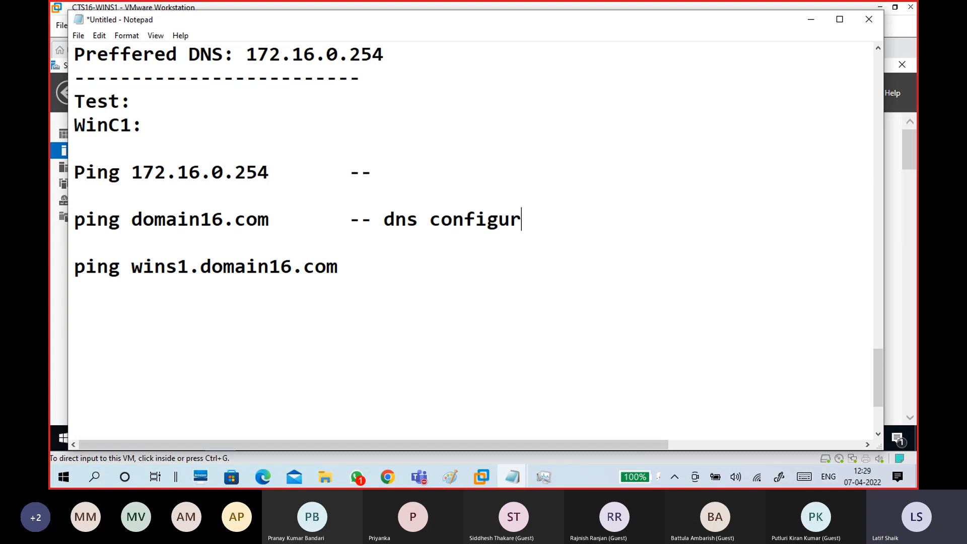
type("ation ")
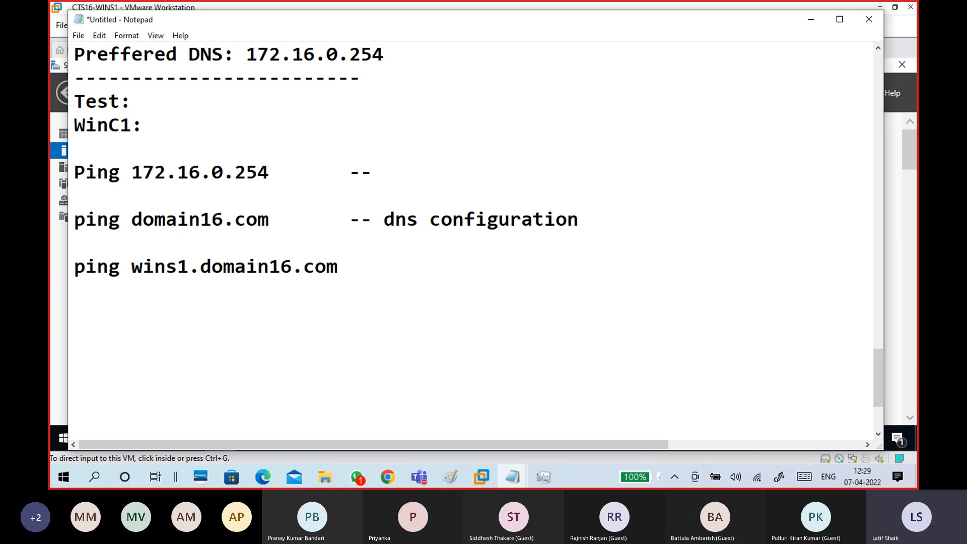
type("curen")
key("BackSpace")
key("BackSpace")
type("re")
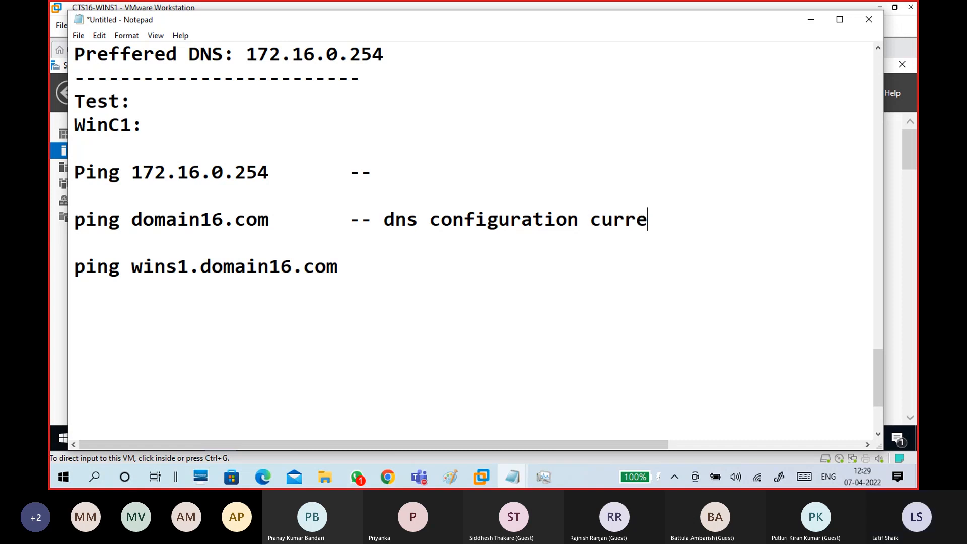
key("BackSpace")
key("BackSpace")
key("BackSpace")
key("BackSpace")
key("BackSpace")
type("right")
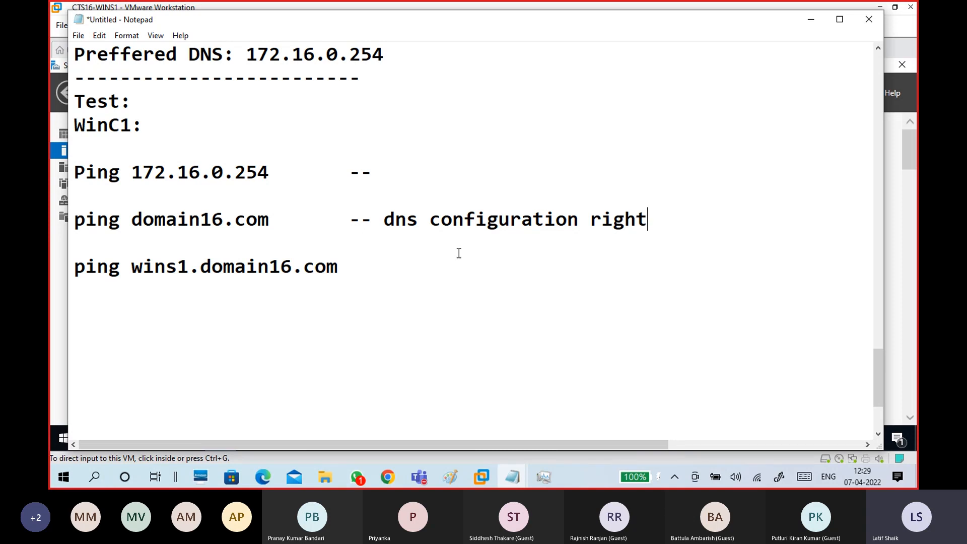
left_click_drag(385, 219, 646, 219)
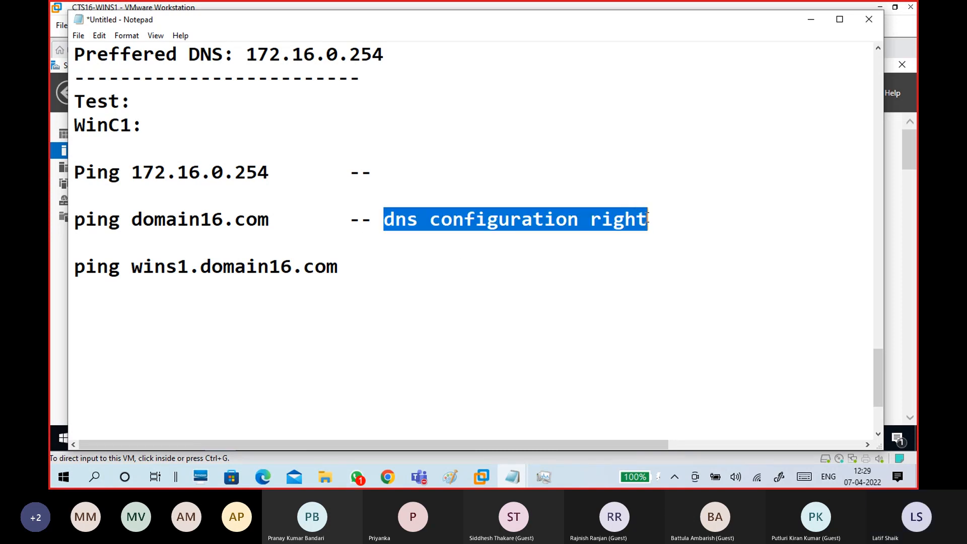
Delete the last digit of the Preferred DNS address, leaving 172.16.0.25.
scroll(453, 196, "up", 2)
scroll(393, 197, "down", 1)
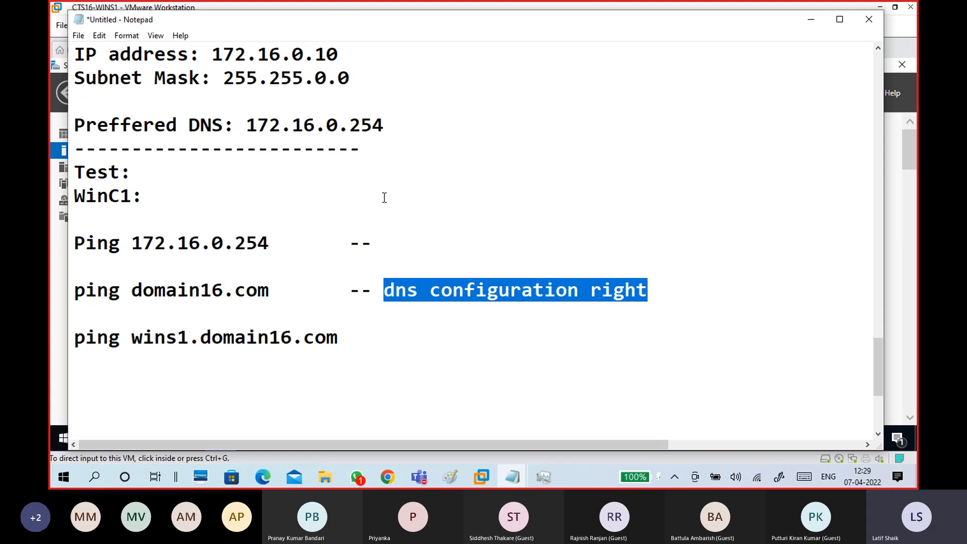
left_click(385, 126)
key("BackSpace")
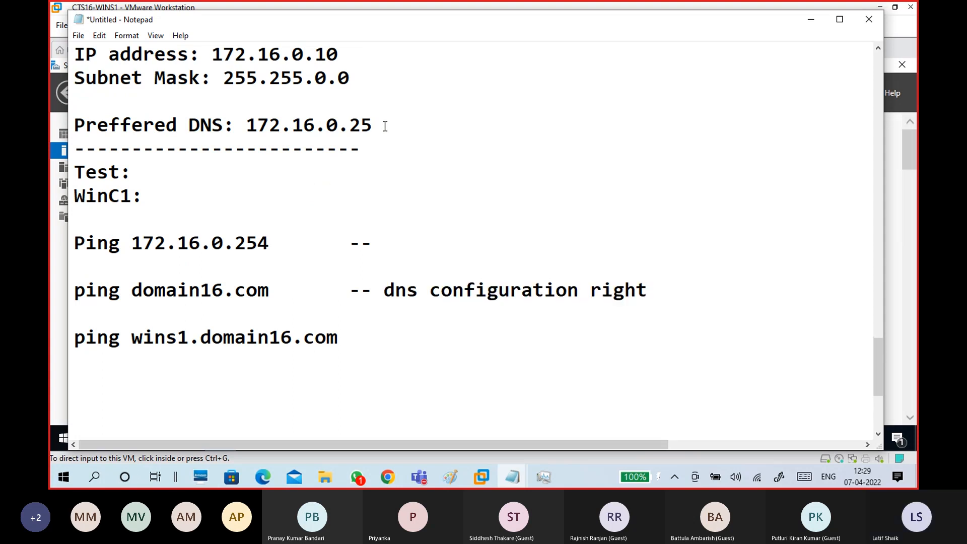
left_click_drag(385, 126, 245, 123)
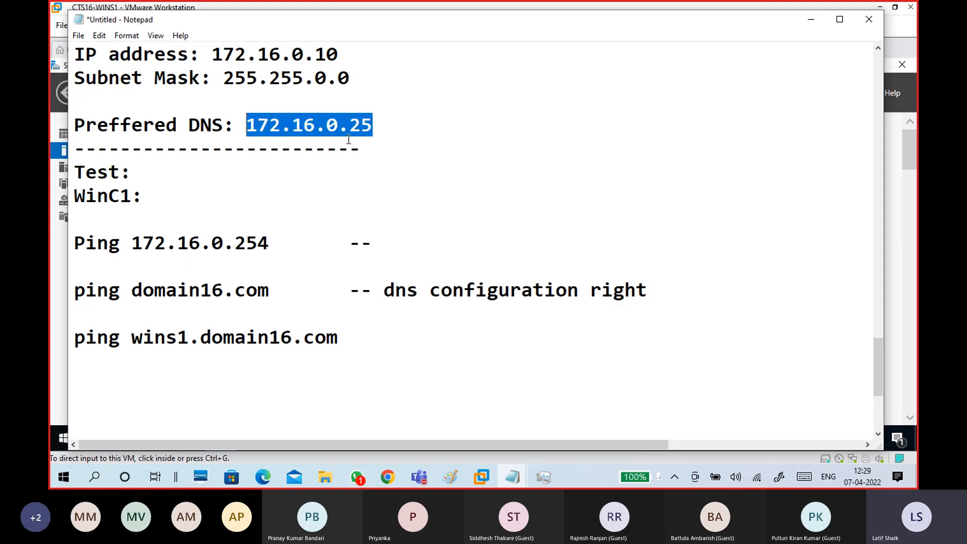
left_click(380, 124)
Restore the Preferred DNS address to 172.16.0.254 and review the domain ping comment.
left_click_drag(273, 292, 71, 292)
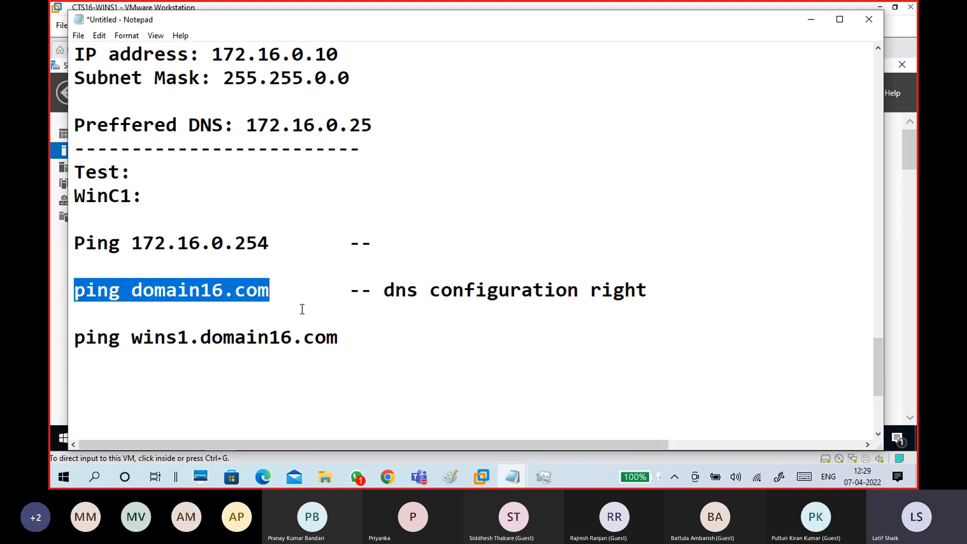
left_click(297, 292)
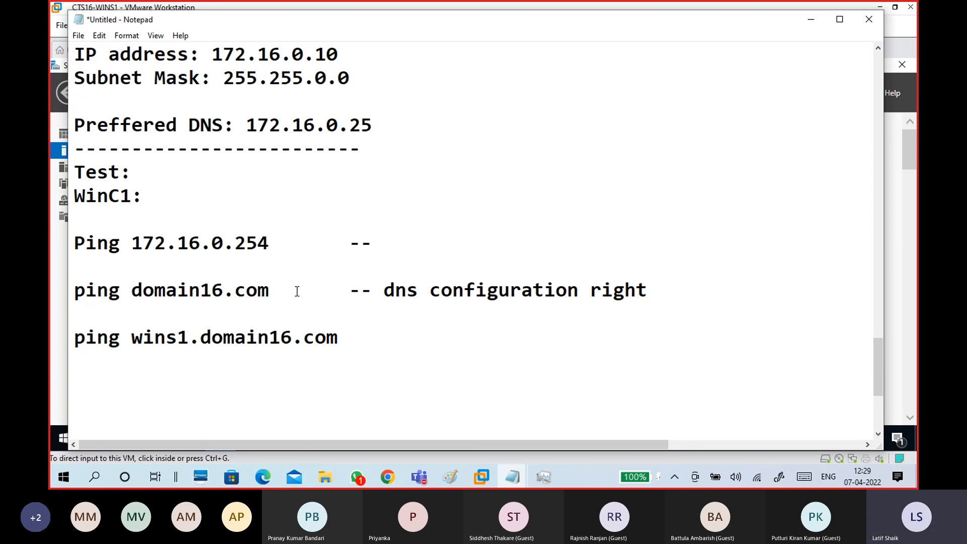
scroll(297, 291, "up", 2)
left_click_drag(373, 266, 244, 275)
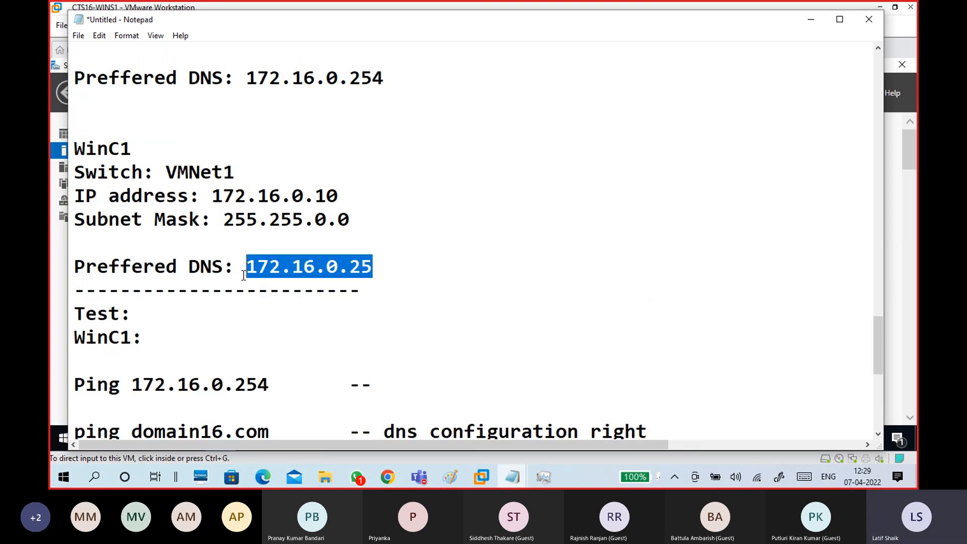
left_click(385, 271)
type("4")
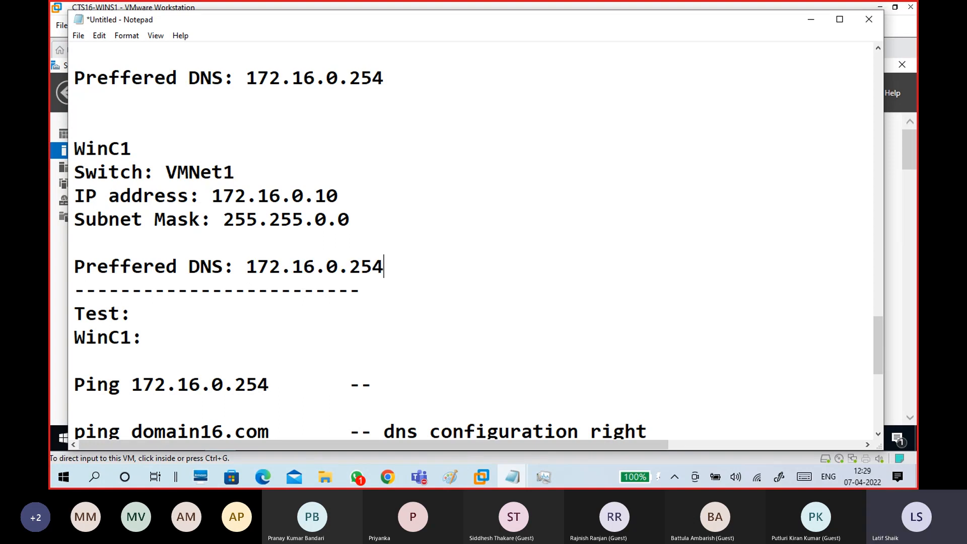
left_click_drag(361, 267, 258, 280)
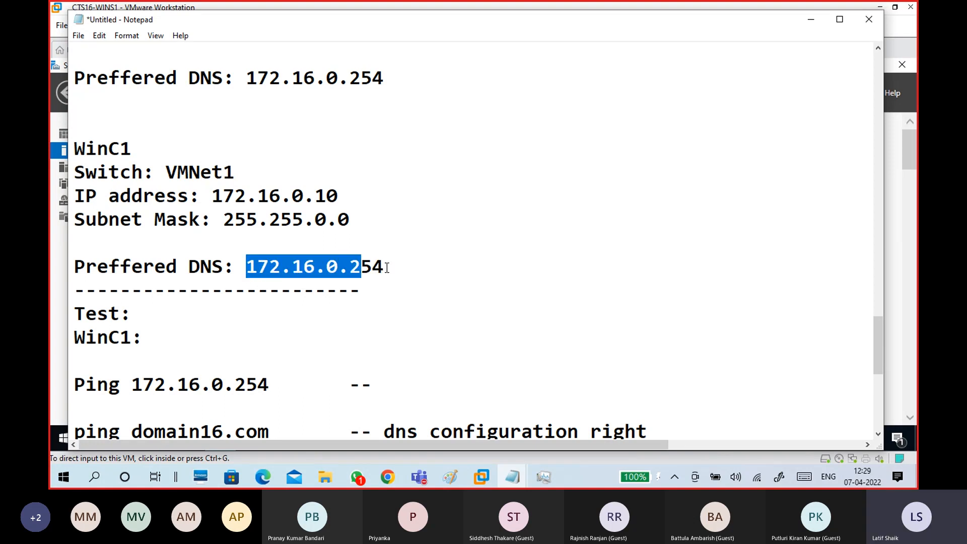
left_click_drag(386, 267, 246, 270)
scroll(371, 297, "up", 2)
scroll(360, 288, "down", 4)
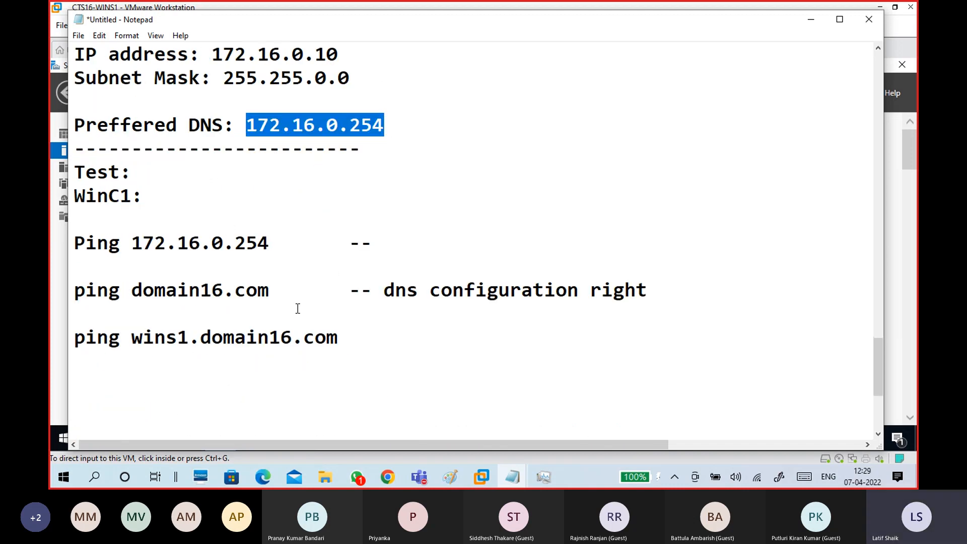
left_click_drag(271, 295, 70, 294)
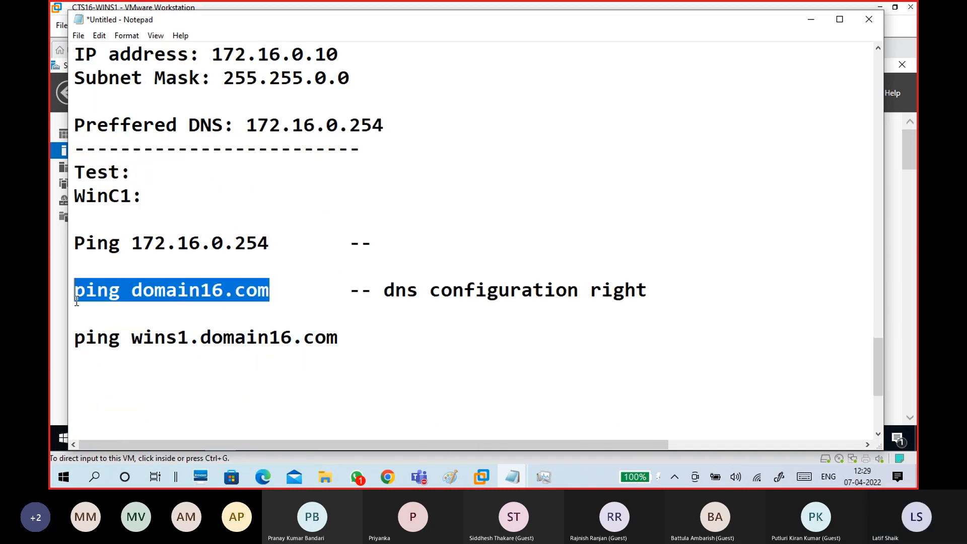
left_click(291, 298)
left_click_drag(384, 291, 650, 292)
Close the ping notes with a dashed separator line and a blank line below it.
left_click(574, 332)
key("Return")
type("-----------------------------")
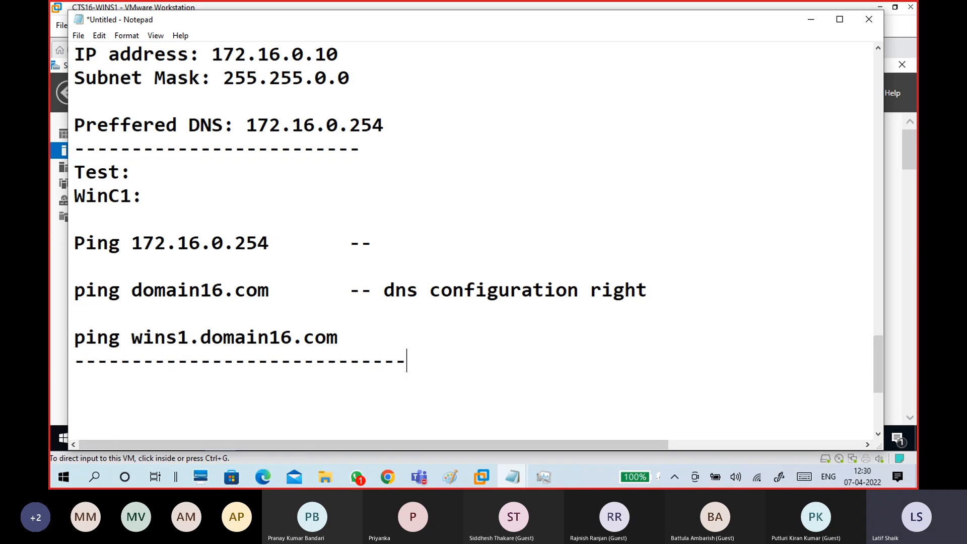
key("BackSpace")
key("BackSpace")
key("BackSpace")
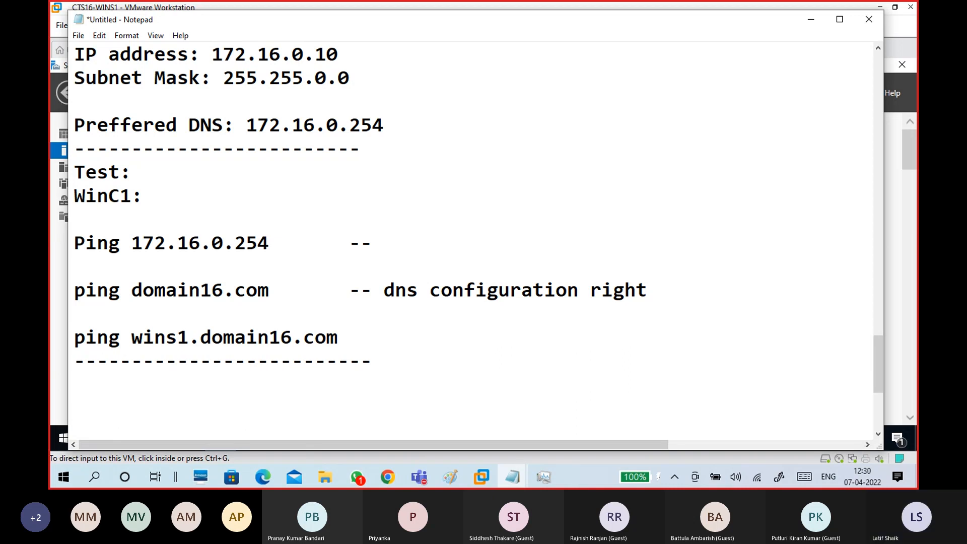
scroll(572, 330, "up", 3)
scroll(241, 282, "down", 3)
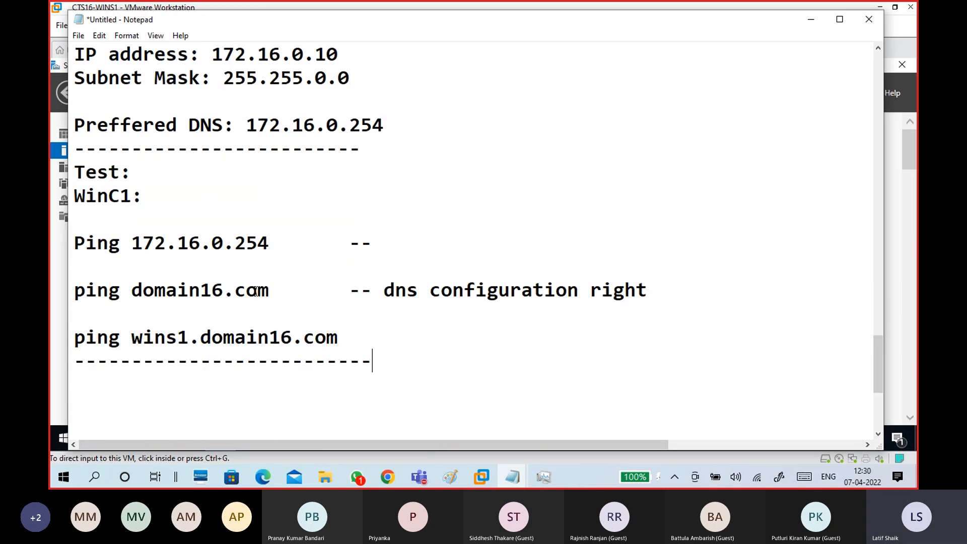
scroll(338, 322, "down", 2)
key("Return")
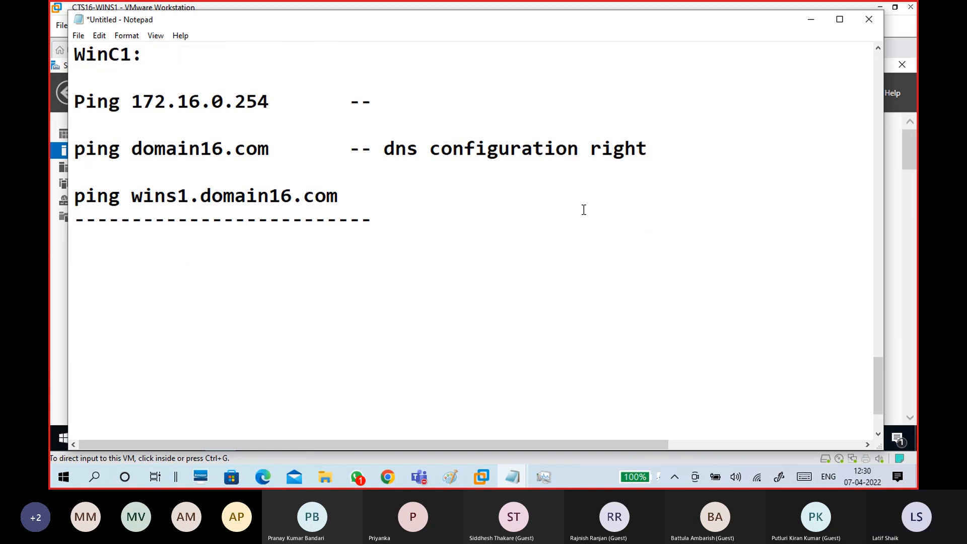
scroll(516, 234, "up", 1)
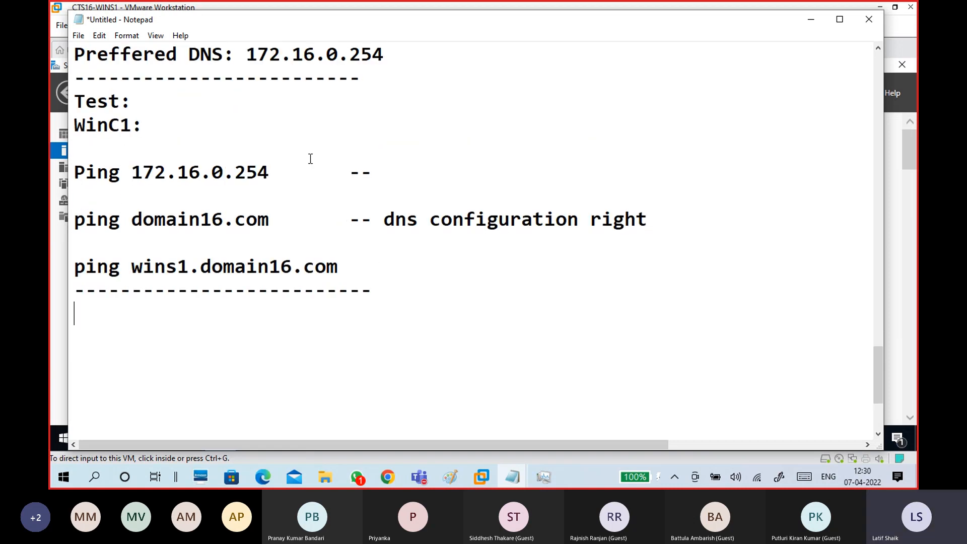
Switch to CTS16-WINC1 and sign in past its lock screen with the account password.
left_click(809, 20)
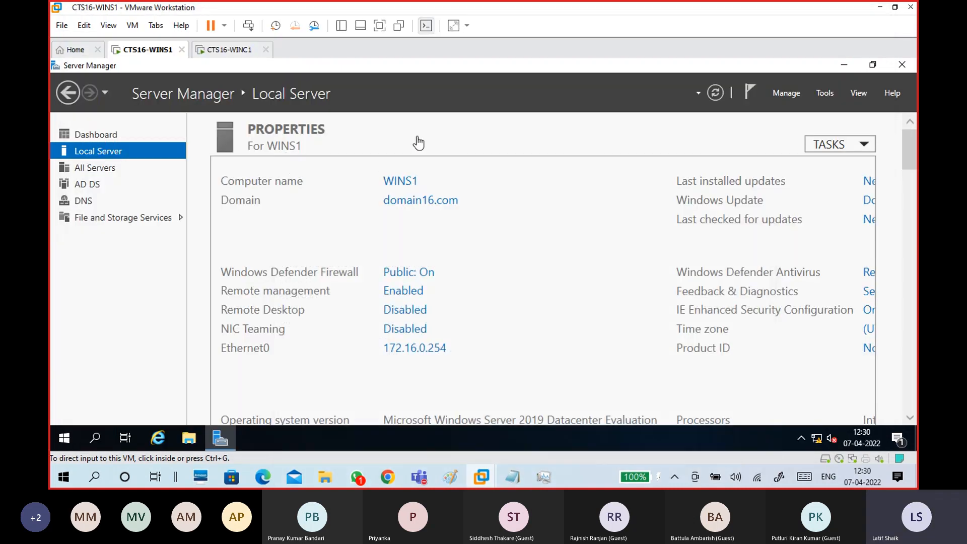
left_click(230, 51)
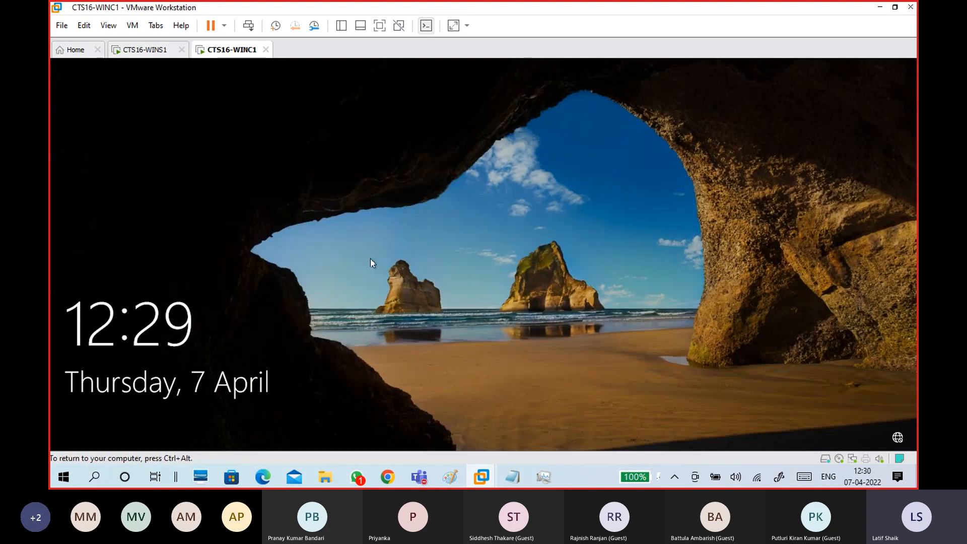
left_click(408, 338)
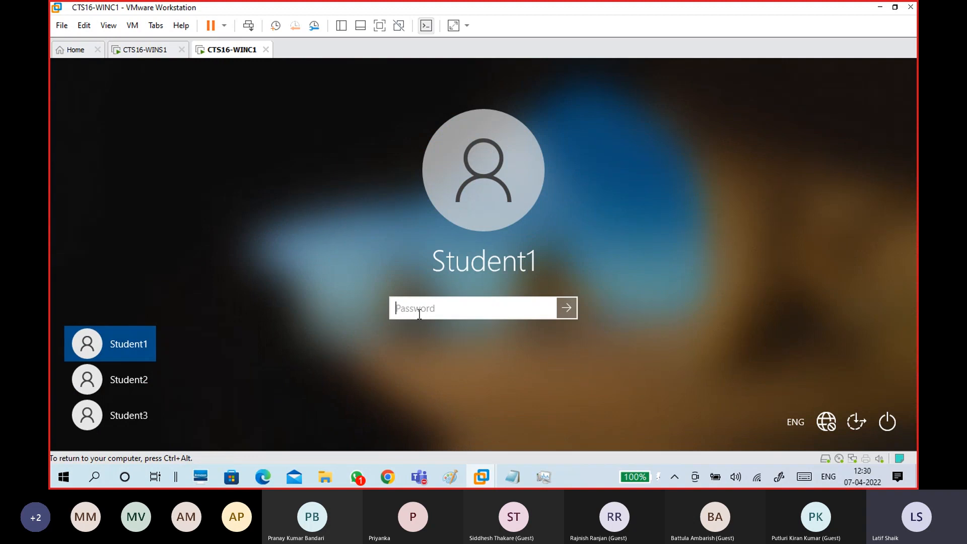
type("•••••••")
key("Return")
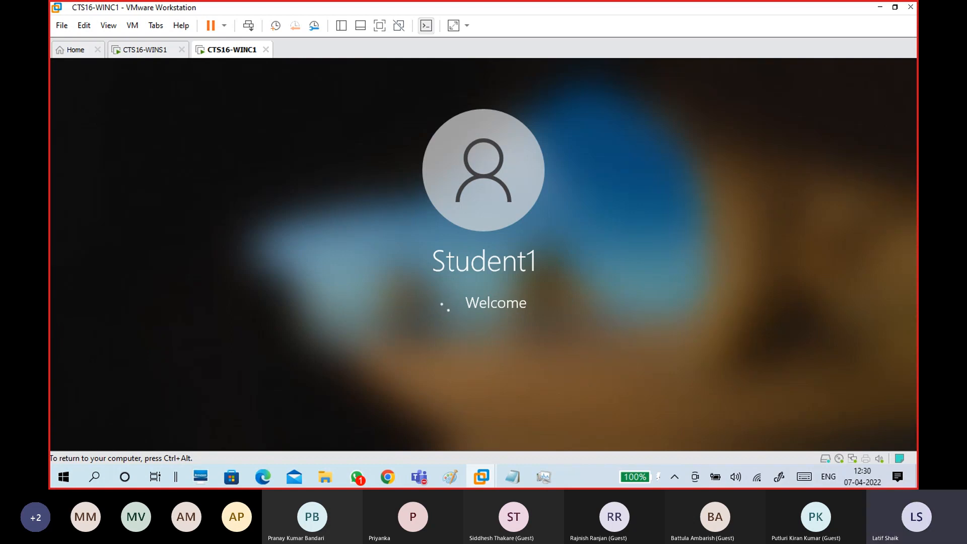
key("ctrl+alt")
Remove the blank lines under the Test WinC1 heading in the notes.
mouse_move(512, 477)
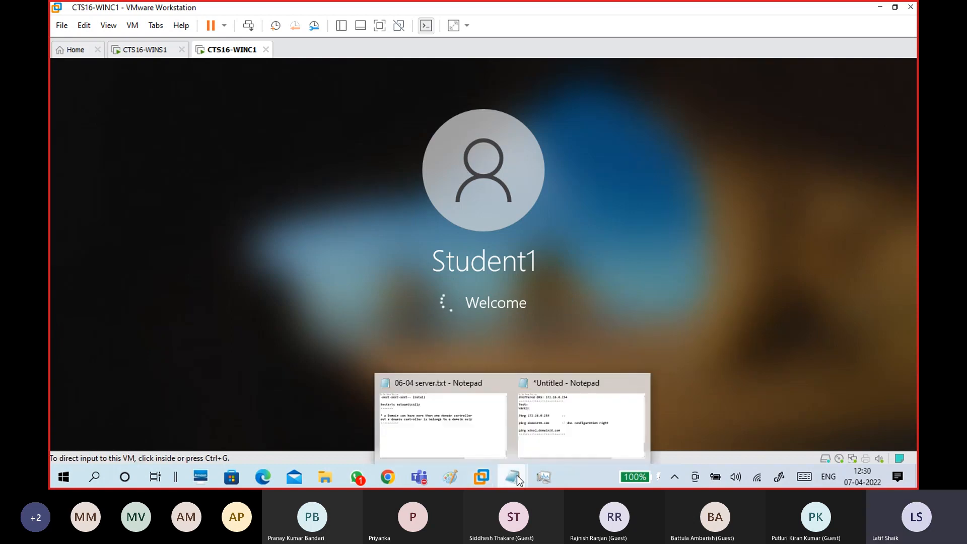
left_click(532, 435)
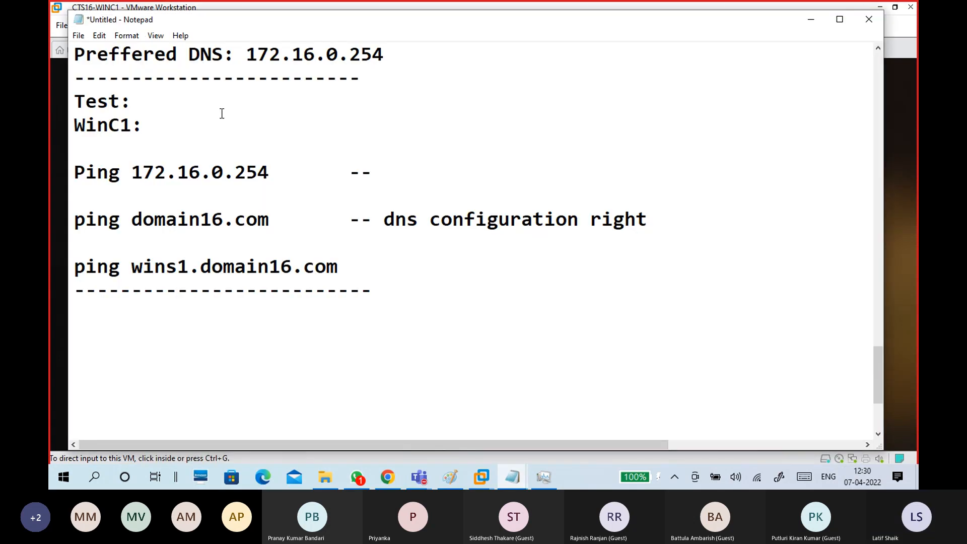
key("Return")
key("Return")
key("Up")
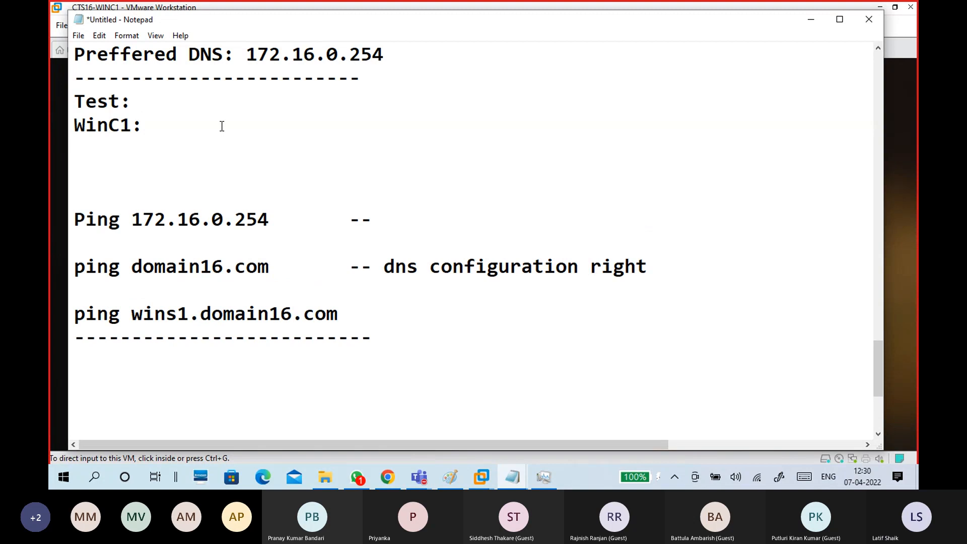
scroll(221, 126, "up", 2)
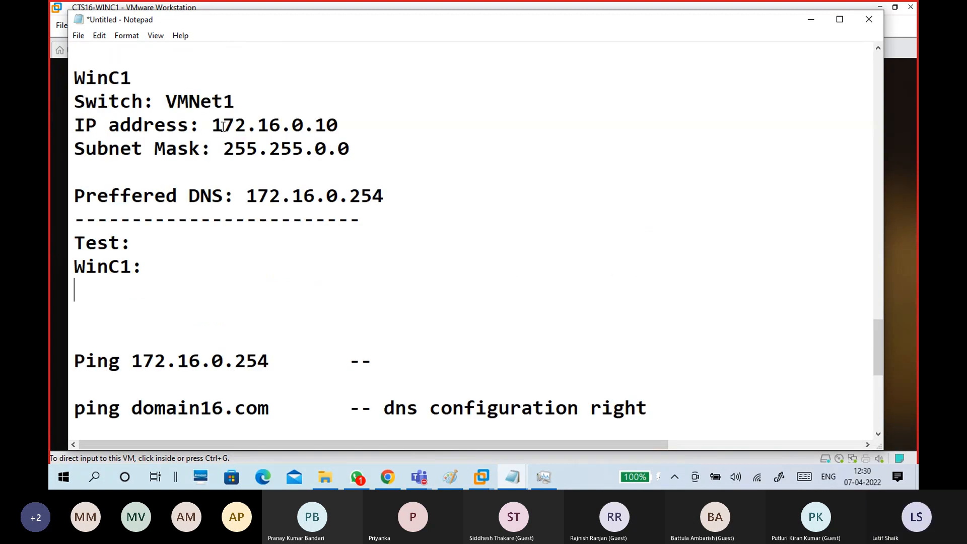
key("Delete")
key("Delete")
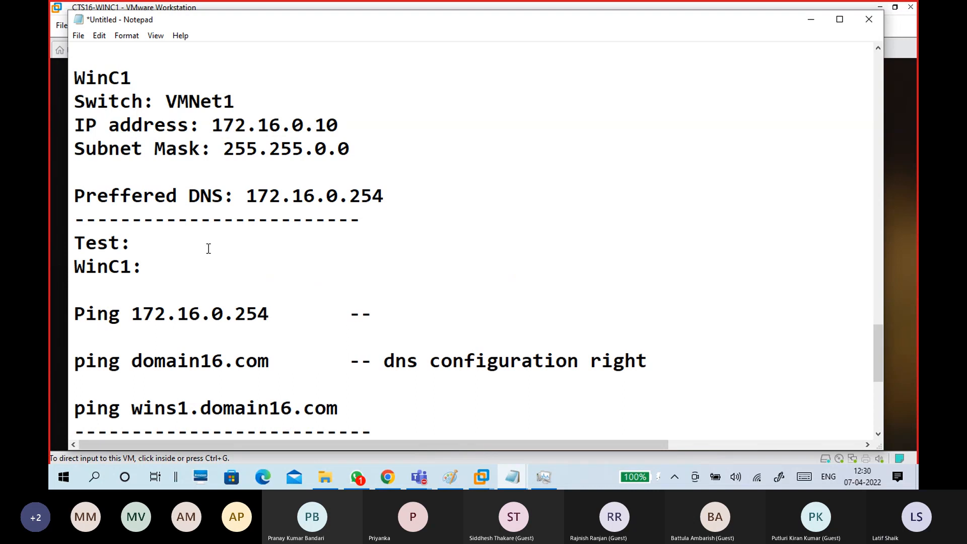
scroll(208, 248, "down", 2)
Start a 'WinC1:' block with the local account name and its password.
left_click(113, 318)
type("WinC1")
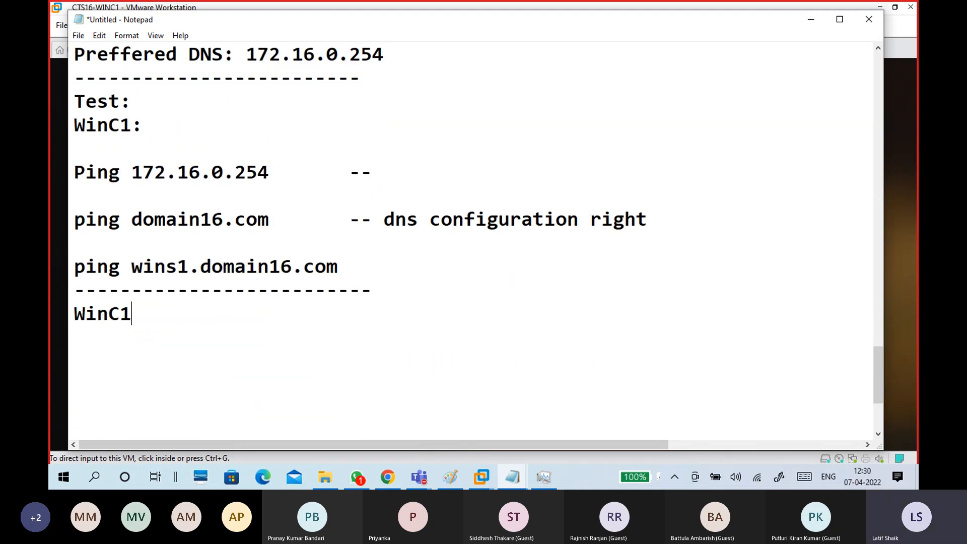
type(":")
key("Return")
type("User")
key("BackSpace")
key("BackSpace")
key("BackSpace")
key("BackSpace")
type("Local Ac")
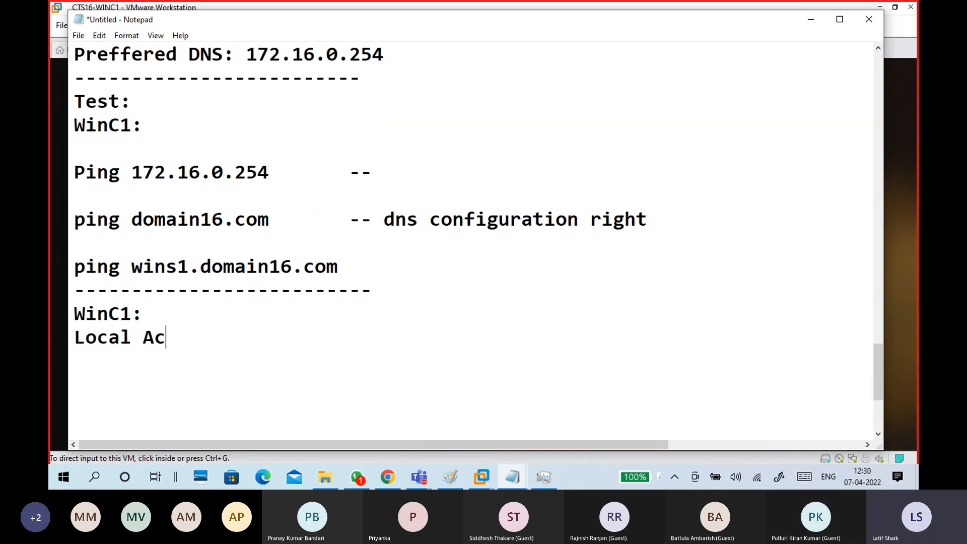
type("count:")
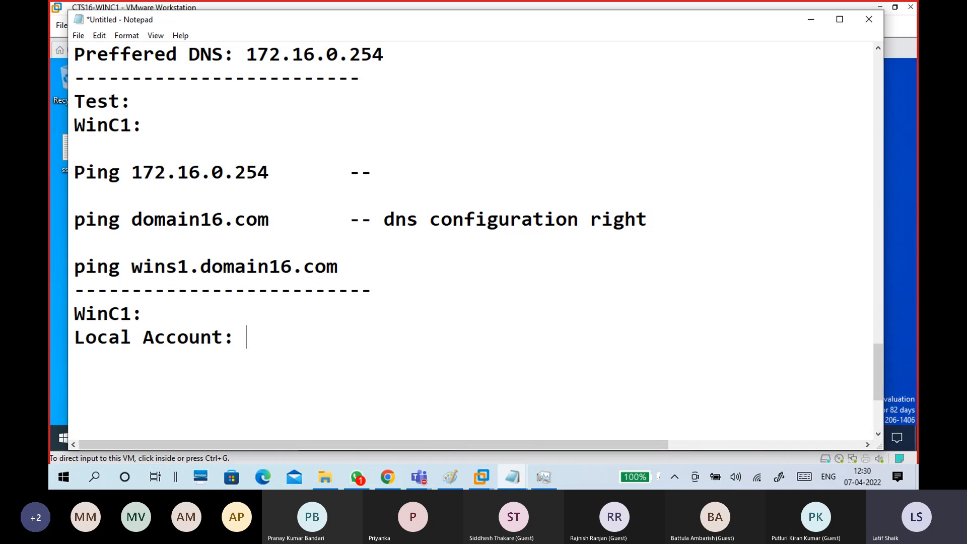
type(" Student1")
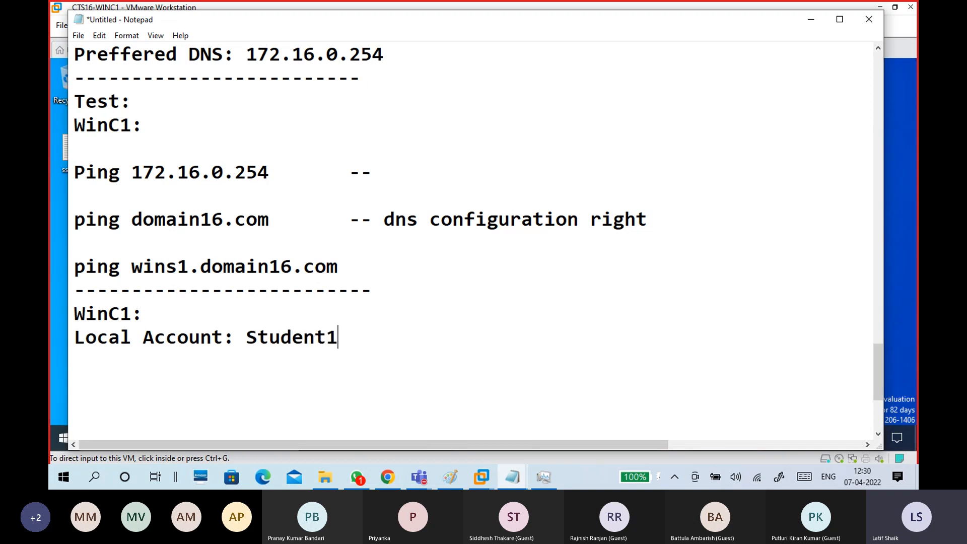
key("Return")
type("Passwor")
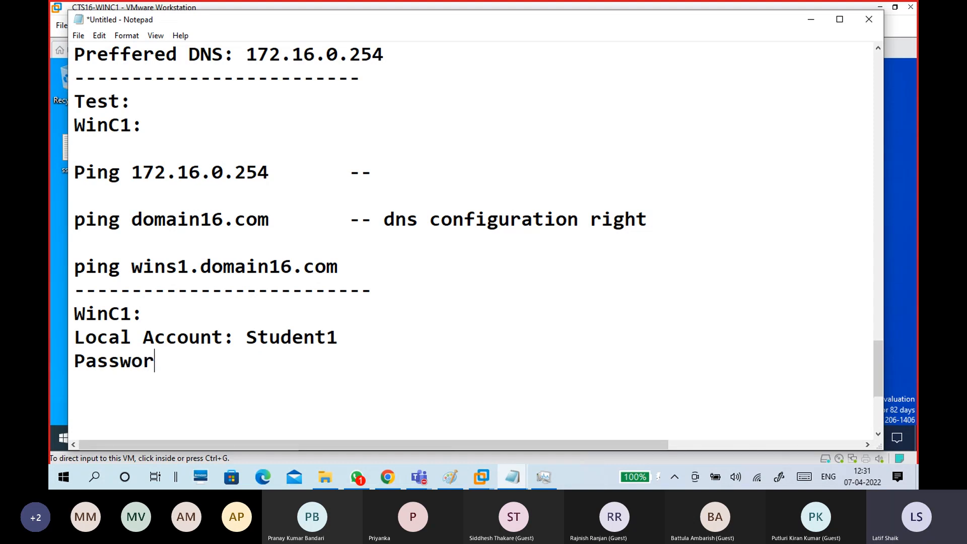
type("d: admin@123")
key("Return")
key("Return")
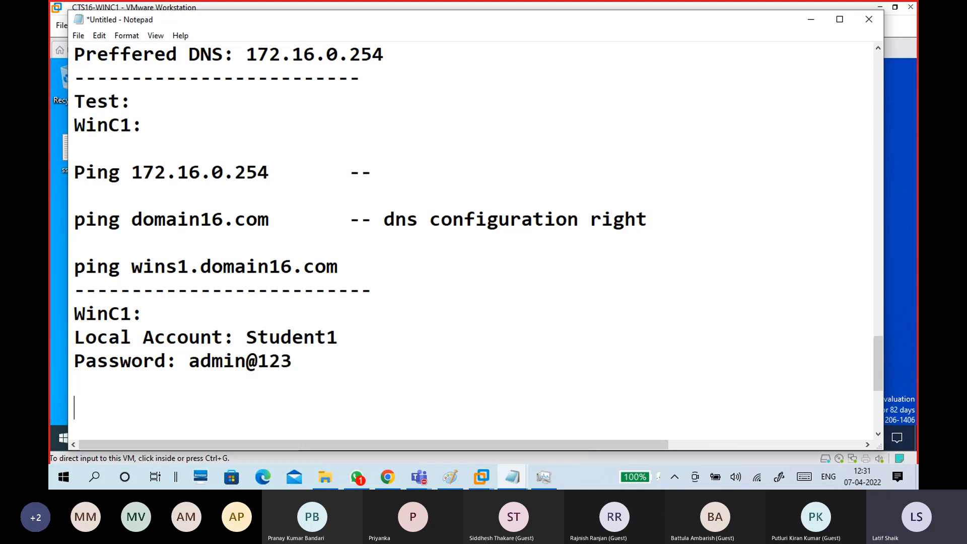
Add 'Hostname: WinC1' followed by a dashed divider line.
scroll(473, 242, "down", 1)
type("Hs")
key("BackSpace")
type("ostname: ")
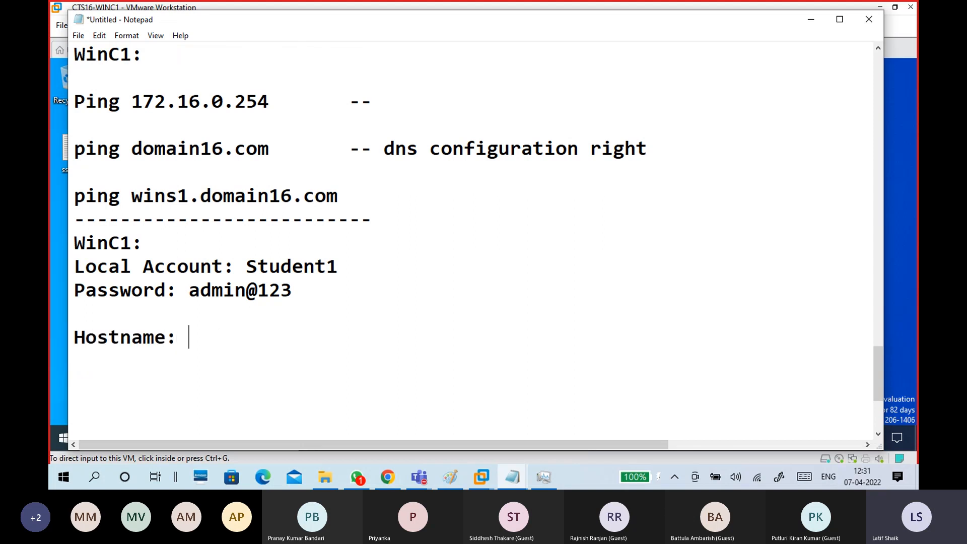
type("WinC1")
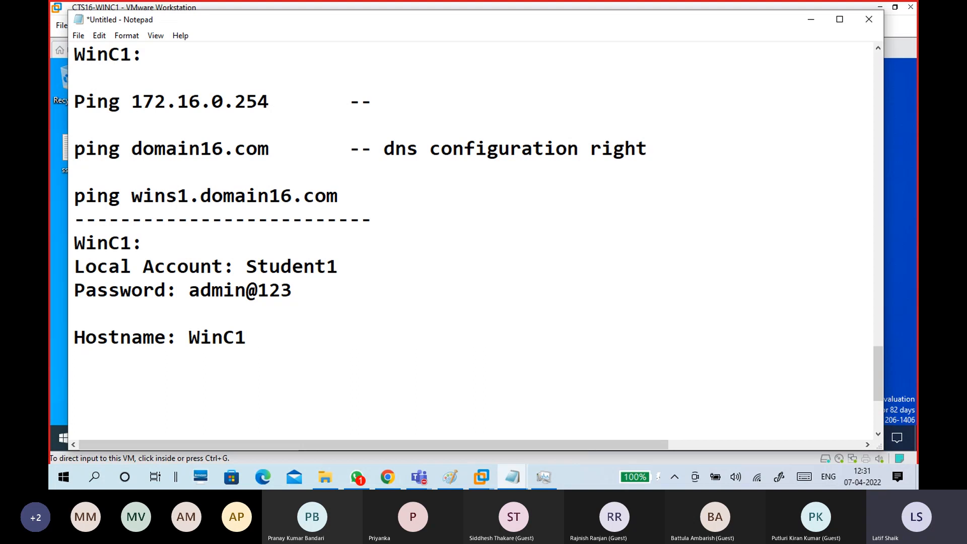
key("Return")
type("-------------------")
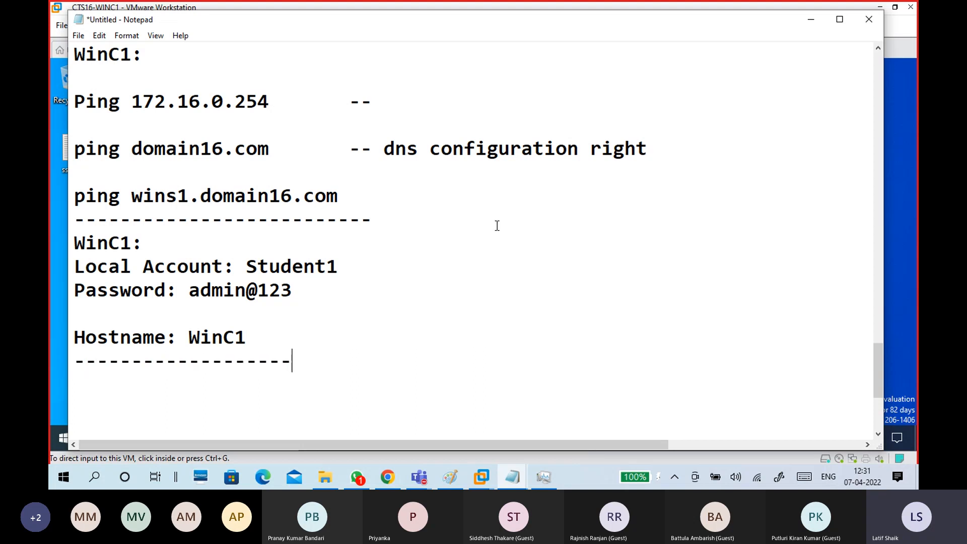
Type ncpa.cpl into the VM's Run prompt, then cancel it without running.
left_click(806, 22)
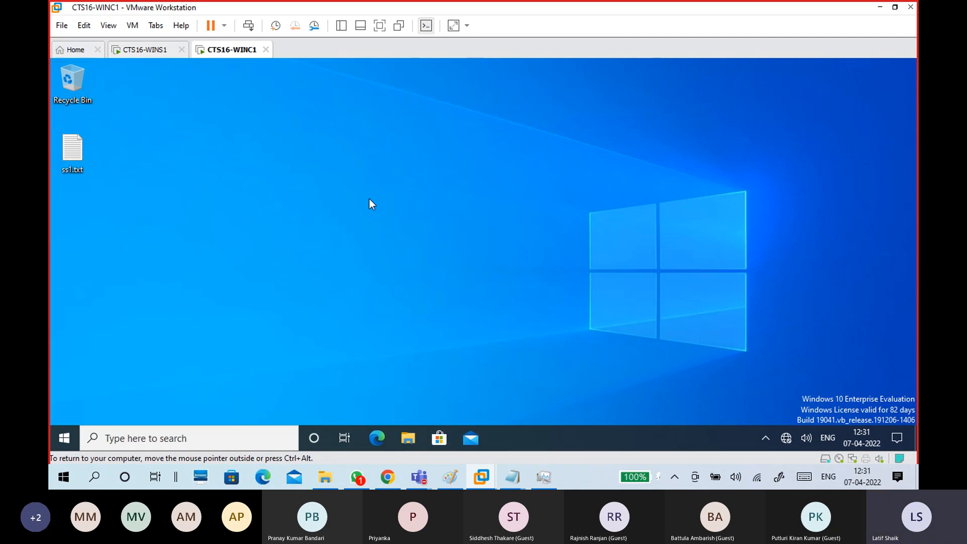
key("super+r")
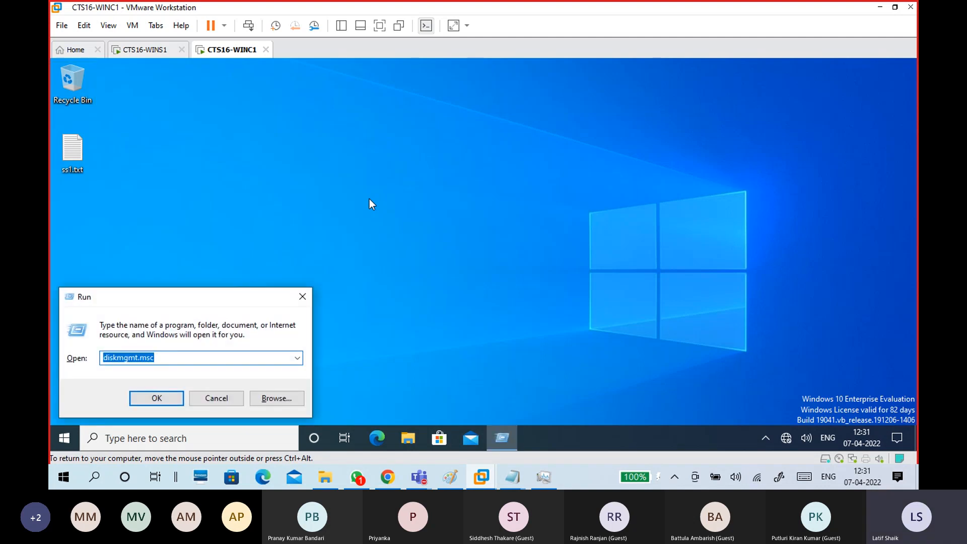
type("ncpa.cpl")
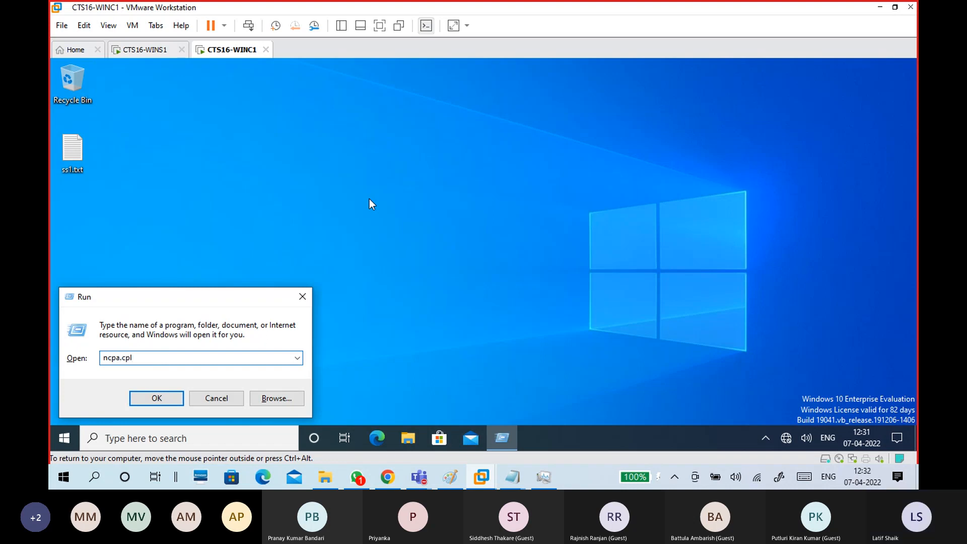
left_click_drag(221, 296, 413, 187)
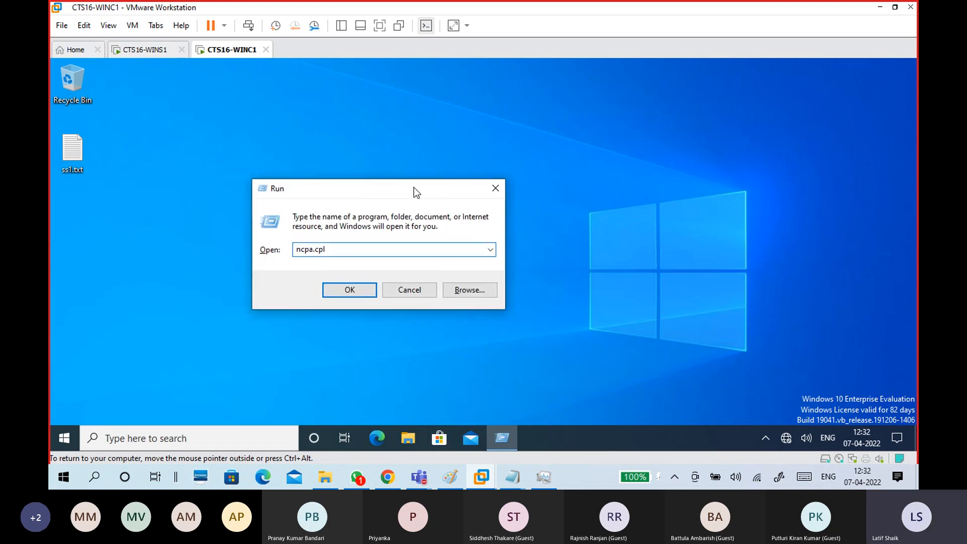
left_click_drag(336, 250, 278, 250)
left_click(356, 248)
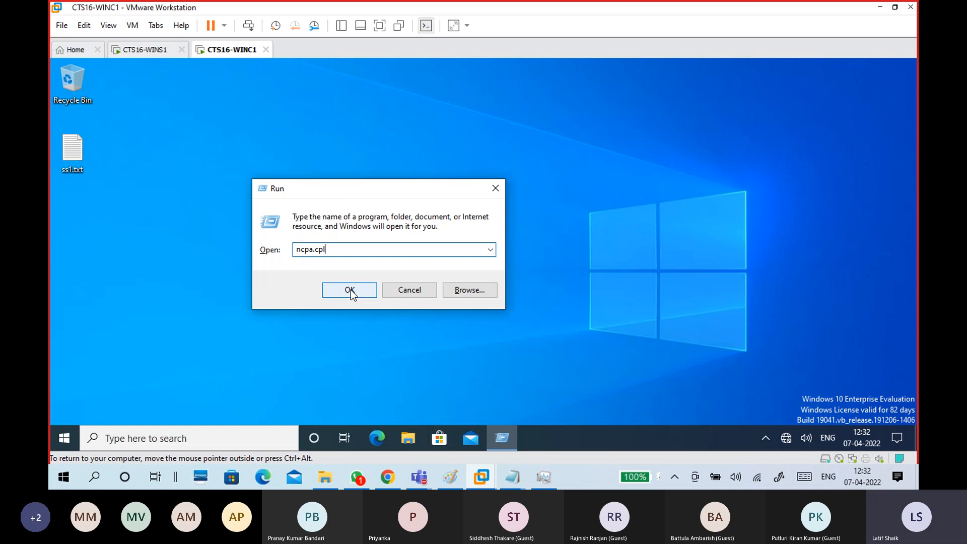
left_click(408, 291)
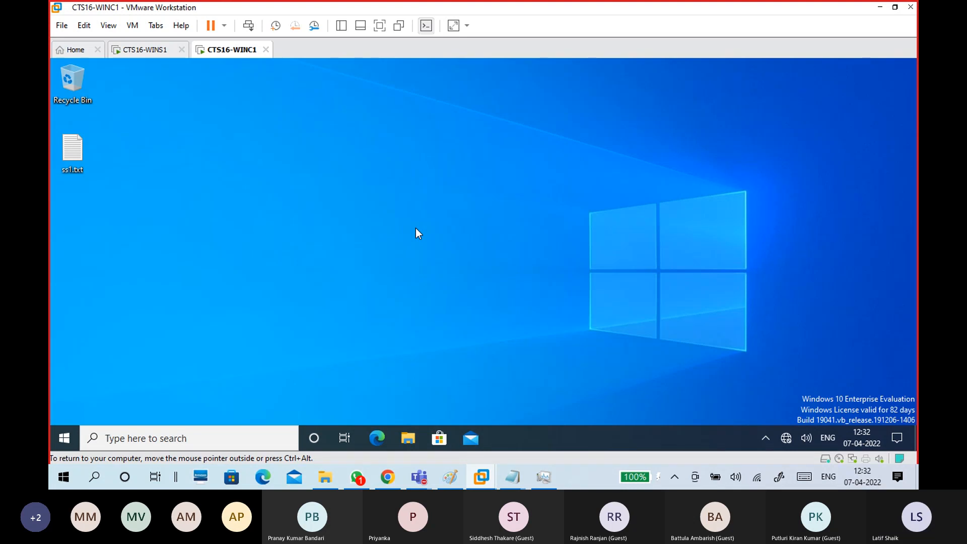
Run ncpa.cpl and open the Ethernet0 connection status.
key("super+r")
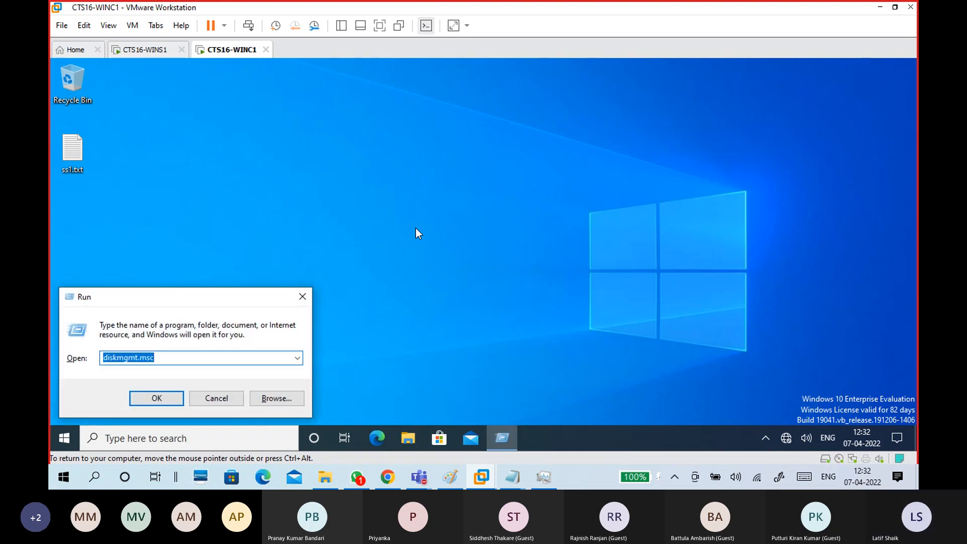
type("ncpa.cpl")
key("Return")
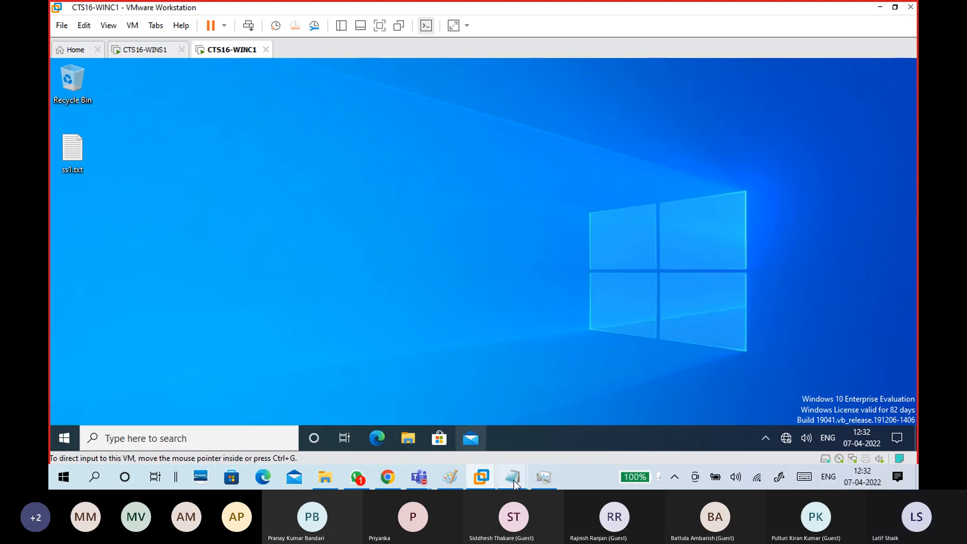
mouse_move(514, 479)
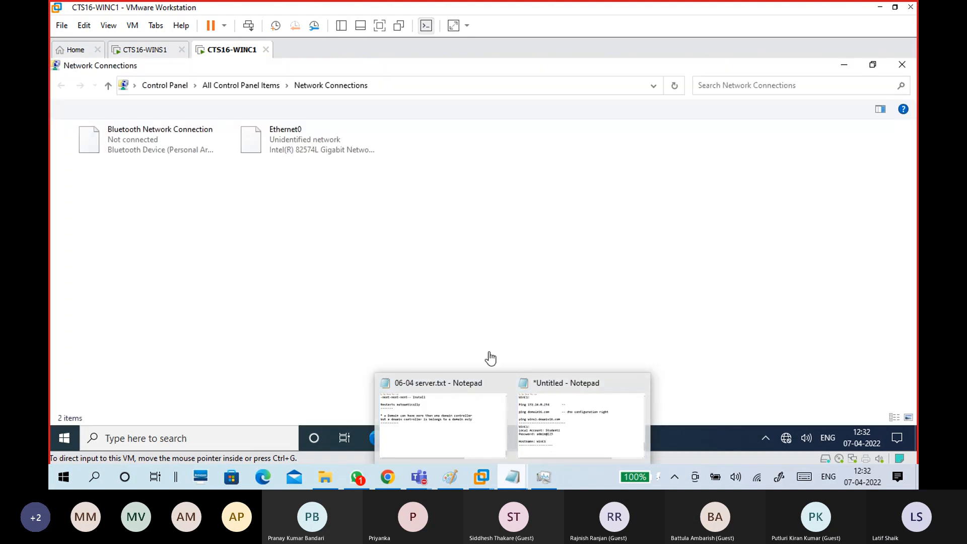
left_click(329, 147)
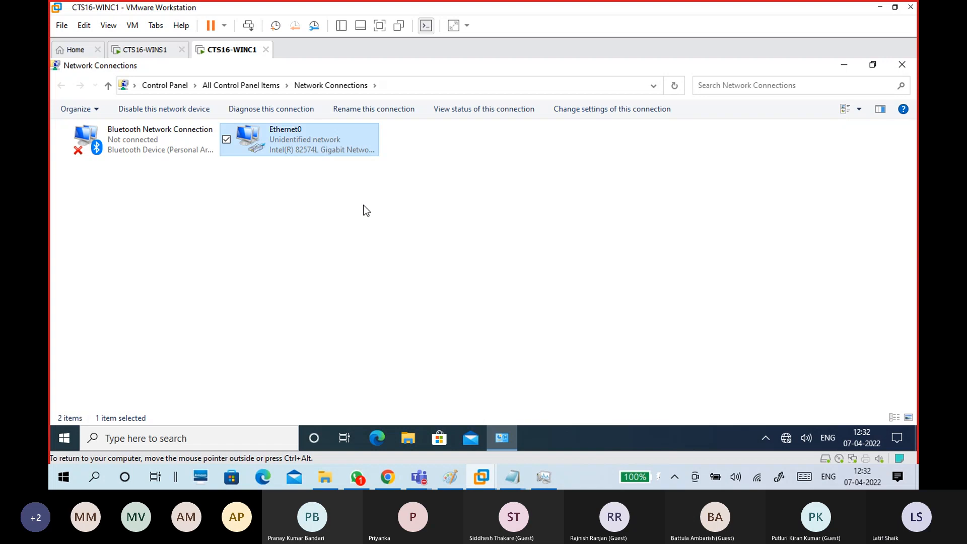
double_click(330, 140)
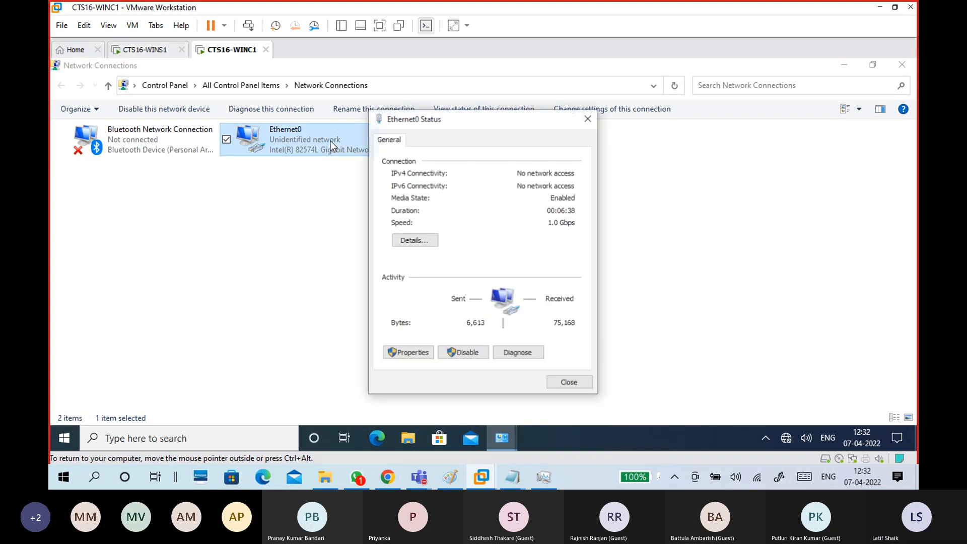
Confirm Ethernet0 details show DHCP enabled with autoconfigured address 169.254.60.221, then open Properties.
left_click(421, 242)
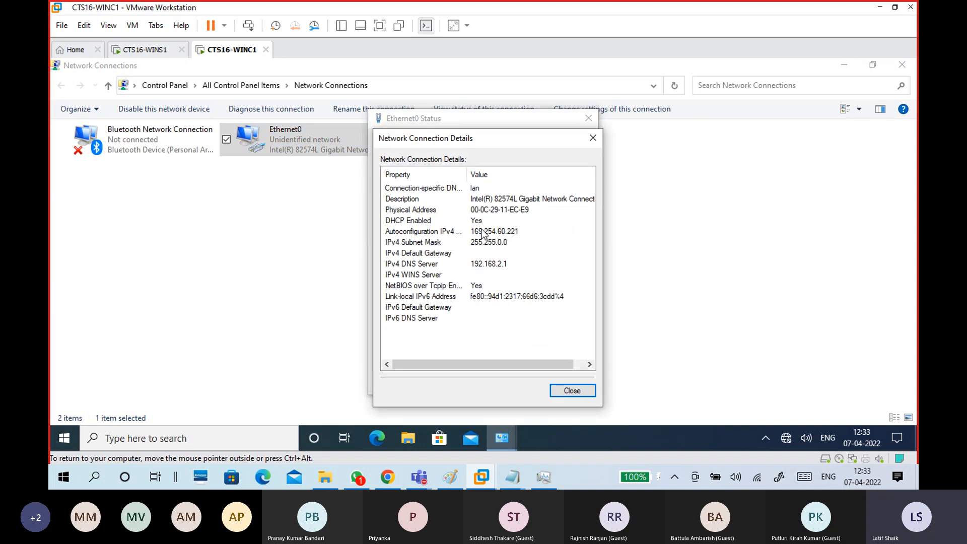
left_click(422, 223)
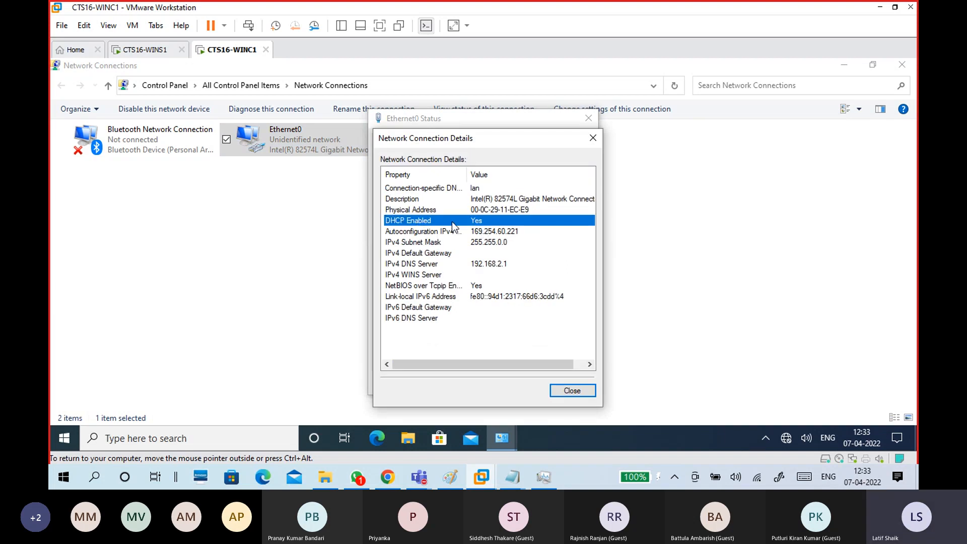
left_click(485, 234)
left_click(486, 243)
left_click(561, 392)
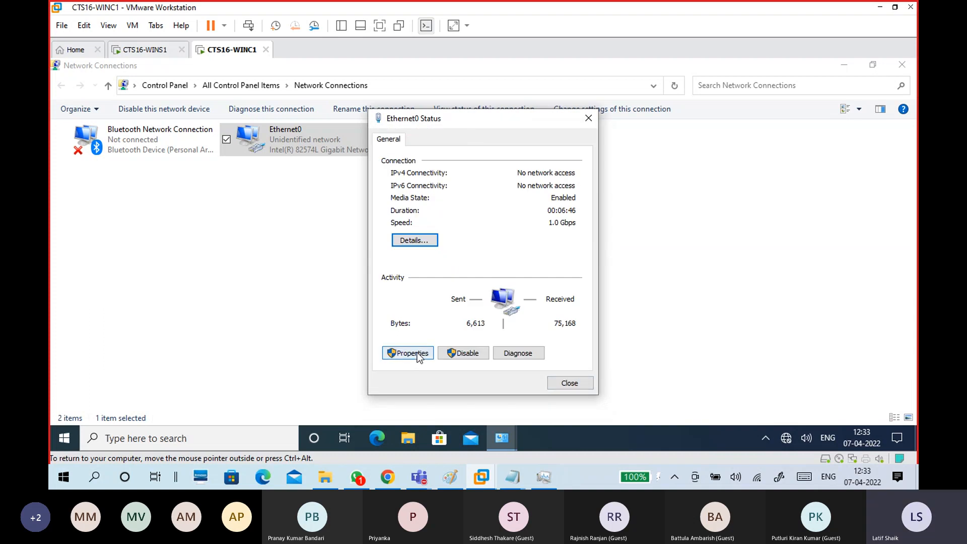
left_click(417, 353)
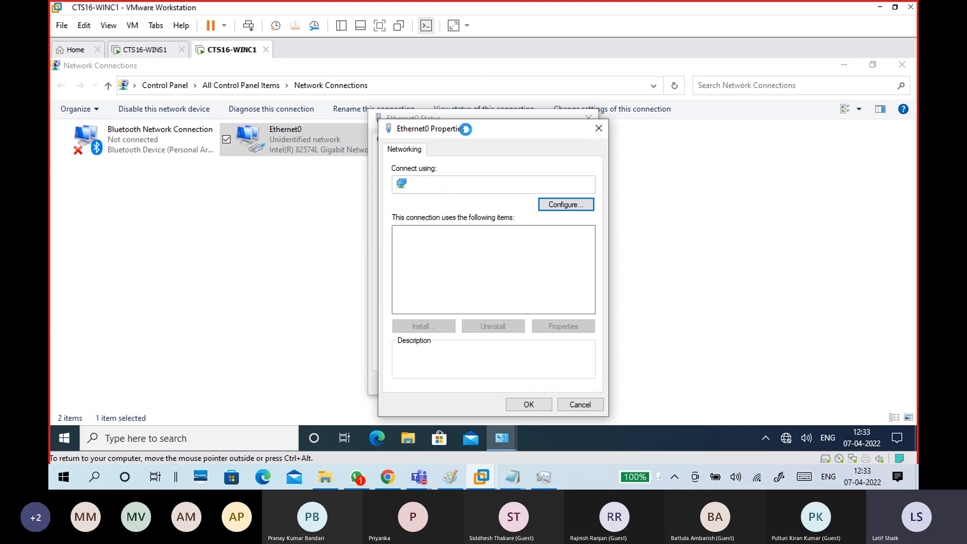
Open the TCP/IPv4 properties and switch to a manually set IP address.
left_click_drag(469, 131, 527, 101)
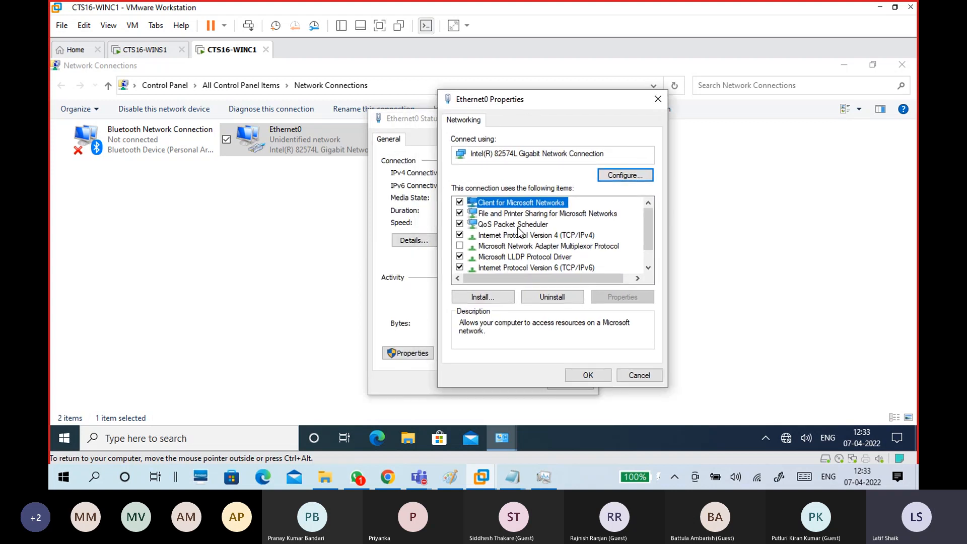
left_click(577, 236)
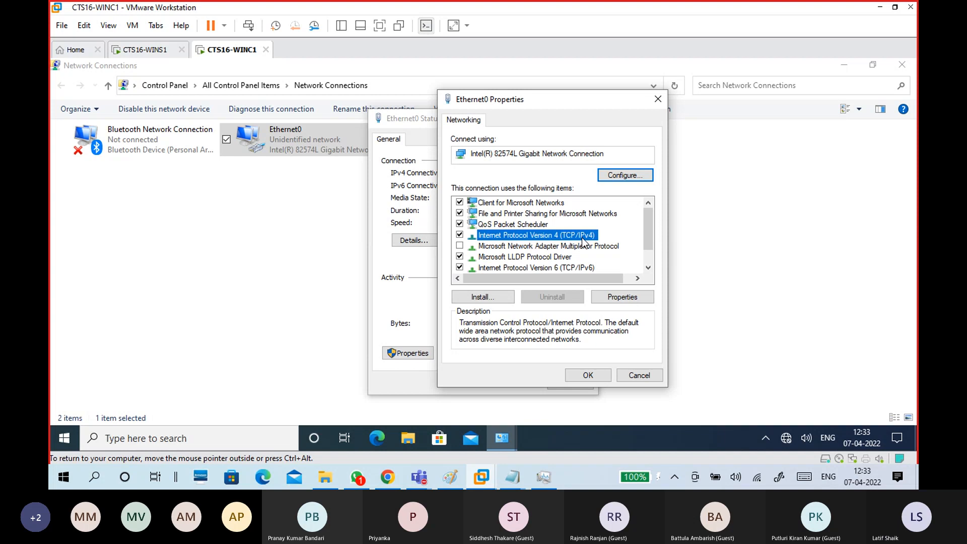
left_click(614, 297)
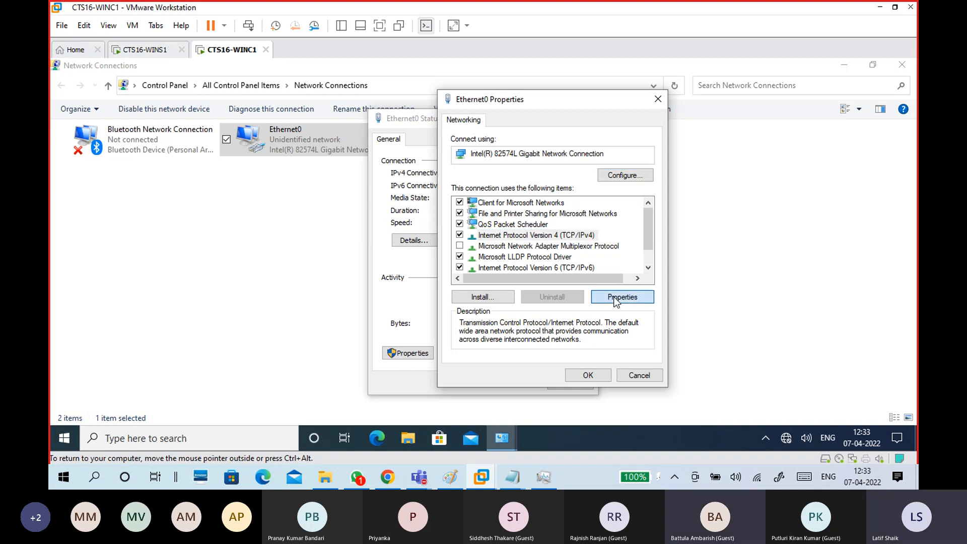
left_click_drag(535, 143, 538, 82)
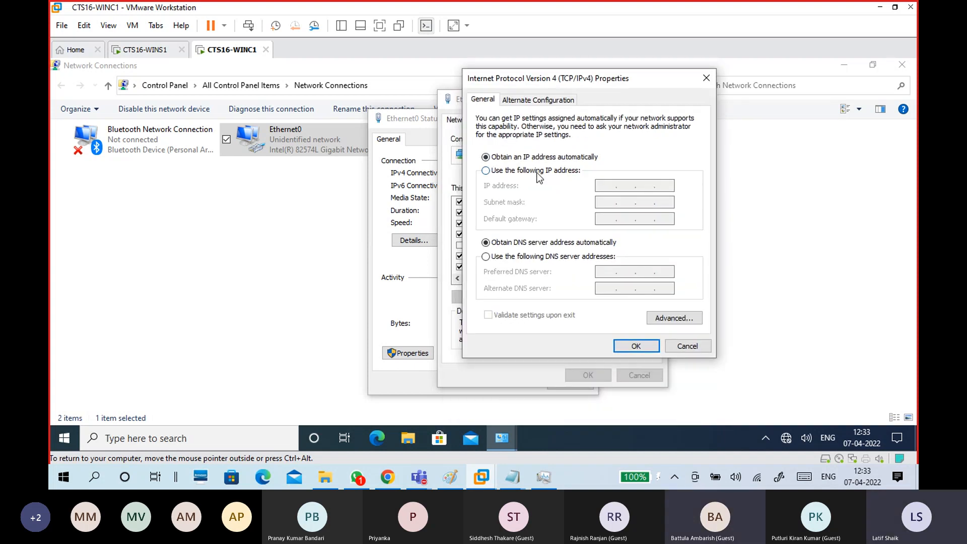
left_click(538, 174)
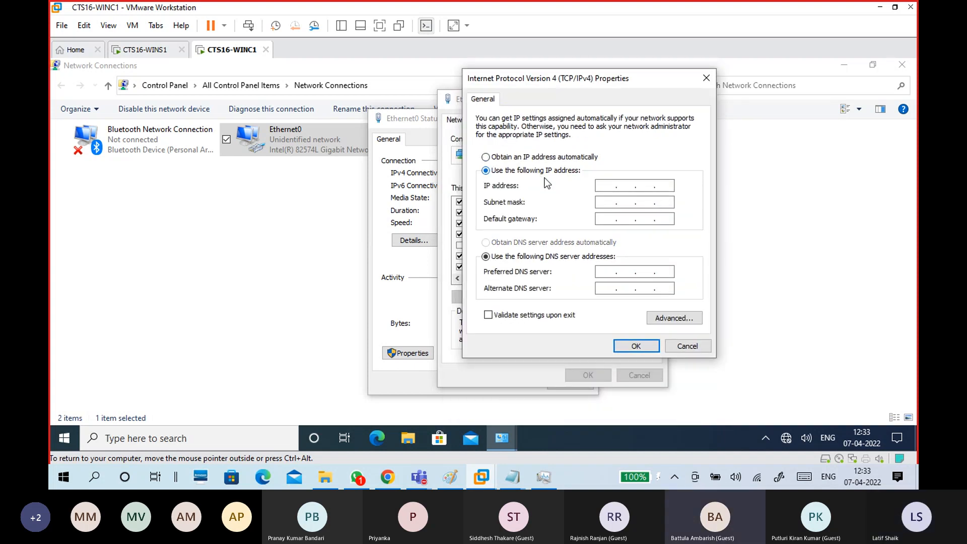
Enter IP 172.16.0.10, mask 255.255.0.0 and preferred DNS 172.16.0.254.
left_click(600, 187)
type("172 . 16")
type("0 .")
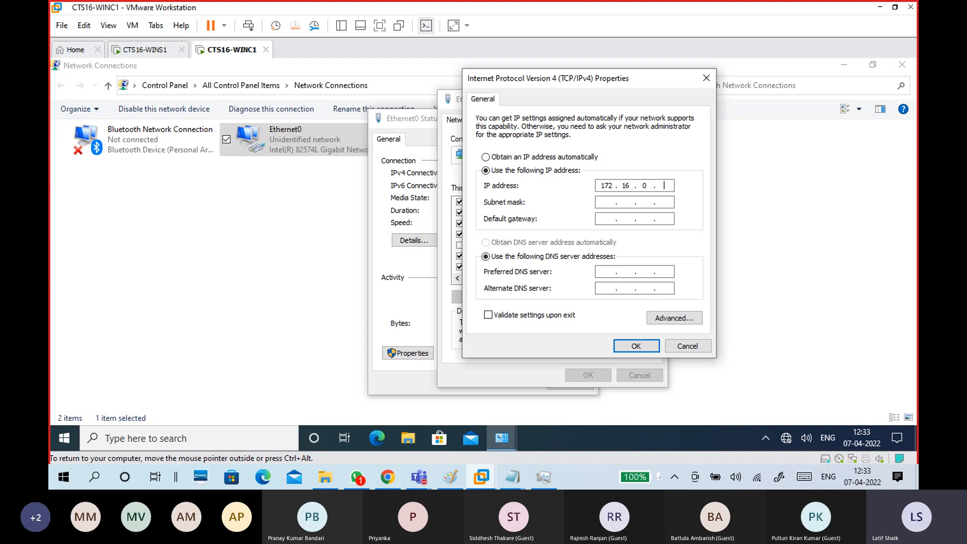
type("10")
key("Tab")
left_click(611, 272)
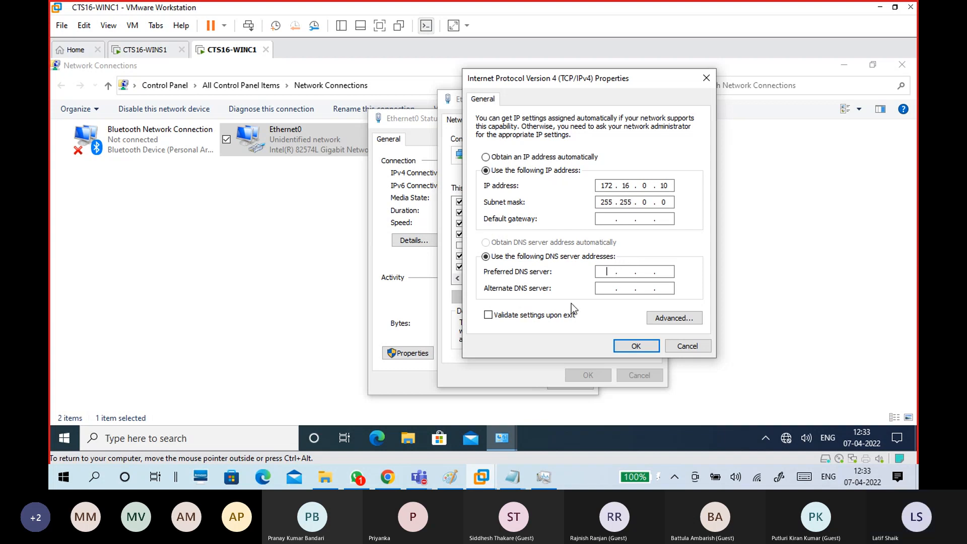
type("172 . 16 . ")
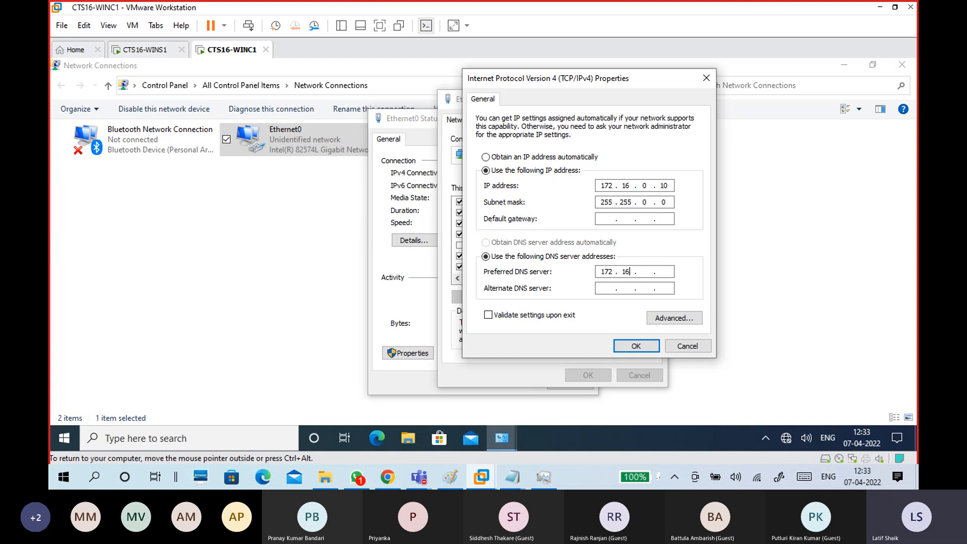
type("0 . 254")
Cross-check the entered addresses against the Notepad notes before returning to the VM.
mouse_move(512, 479)
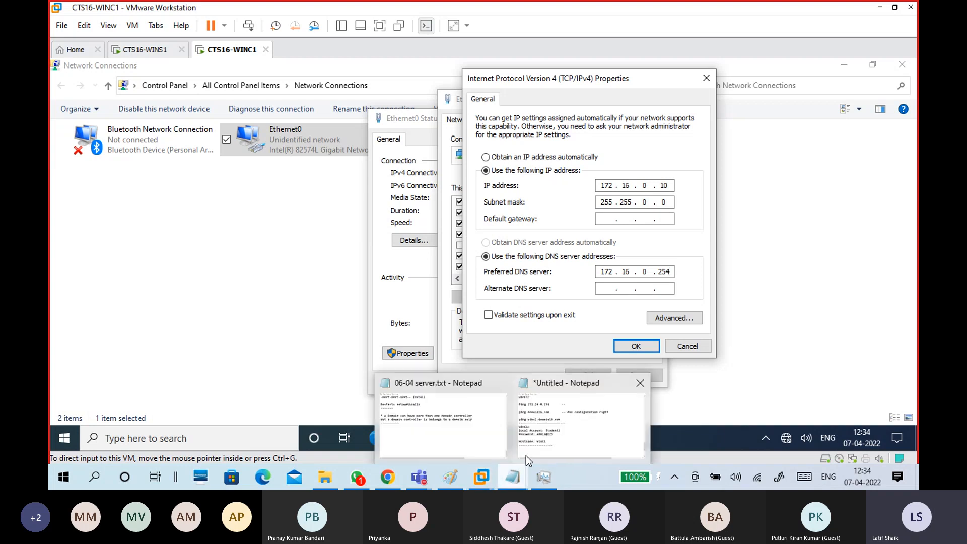
left_click(540, 431)
scroll(474, 242, "up", 2)
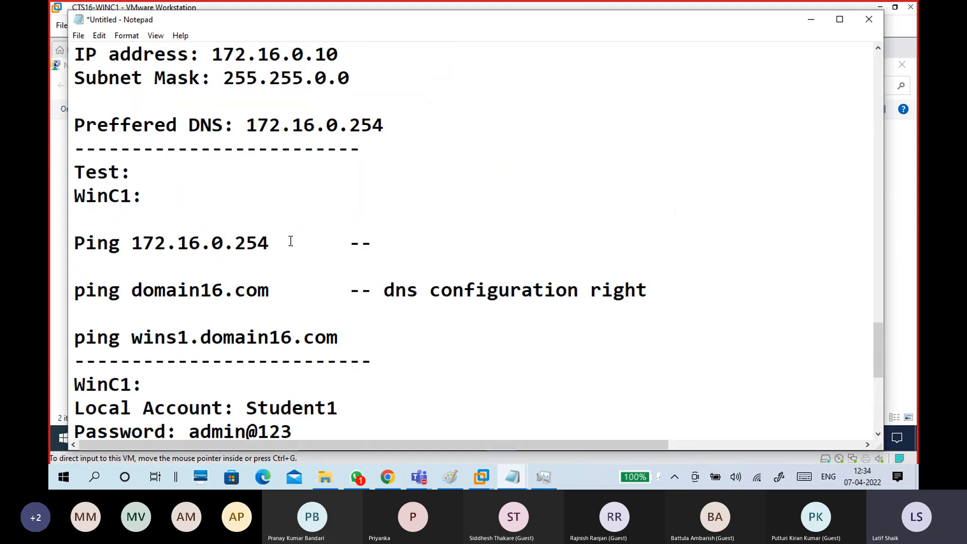
left_click_drag(271, 244, 126, 244)
scroll(383, 267, "up", 2)
left_click(396, 232)
left_click_drag(384, 267, 68, 176)
left_click(383, 196)
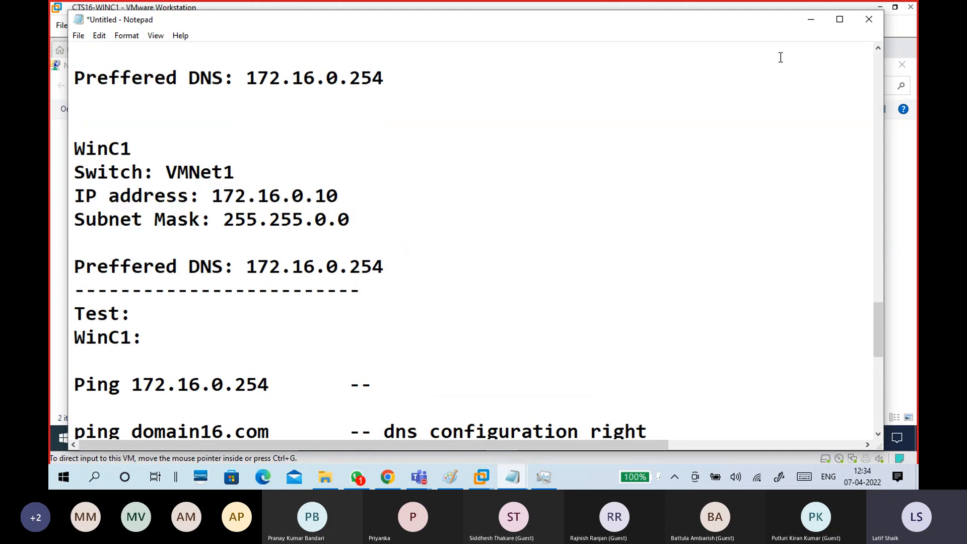
left_click(811, 20)
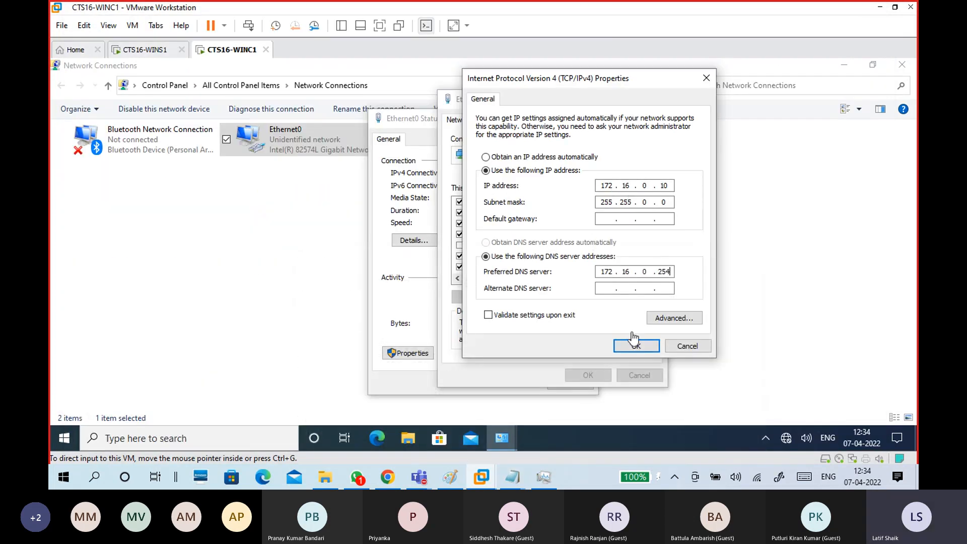
left_click(629, 346)
Save the static IPv4 settings and reopen Ethernet0's connection details.
left_click(630, 348)
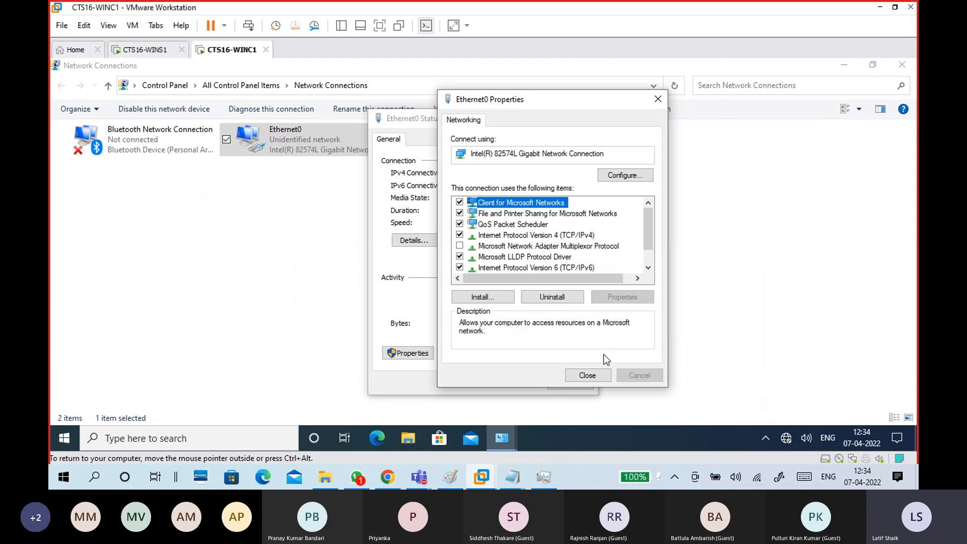
left_click(593, 375)
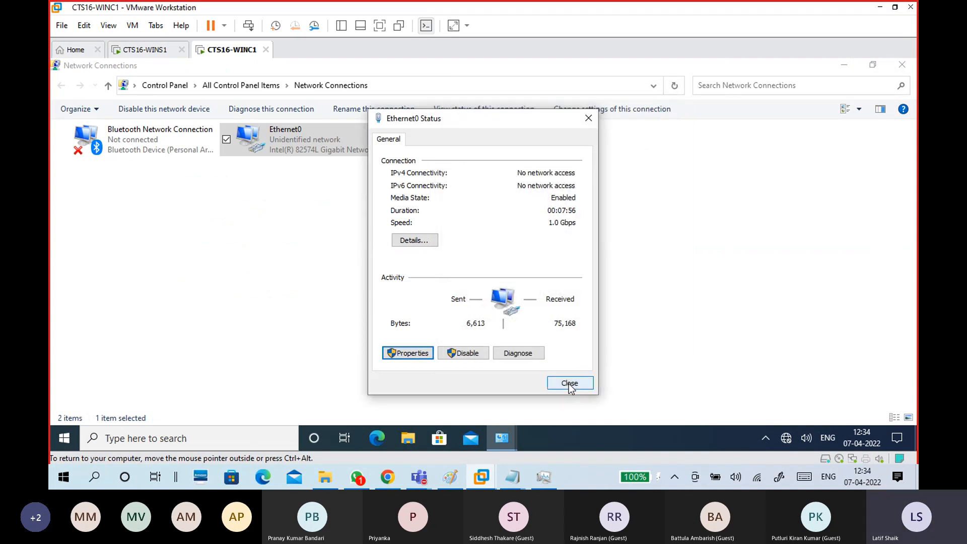
left_click(569, 383)
double_click(326, 141)
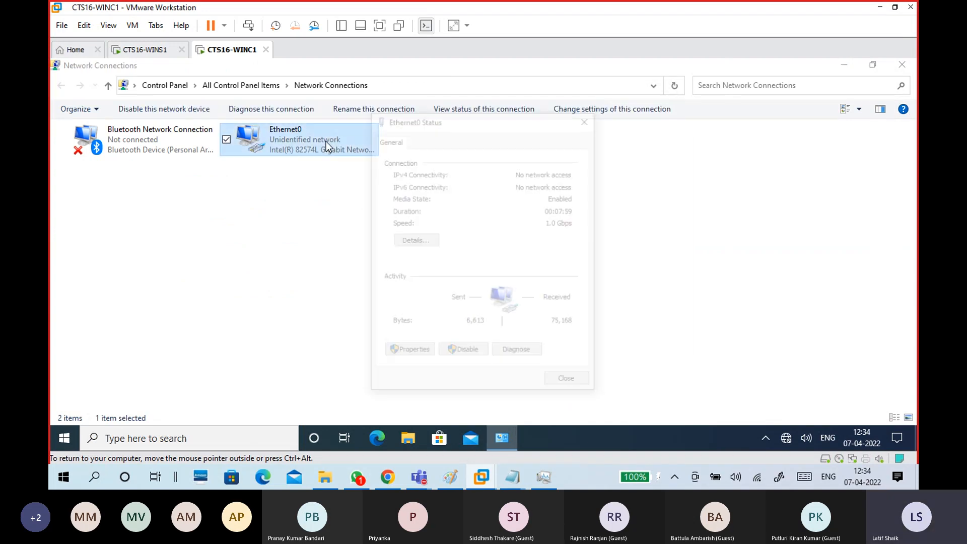
left_click(414, 239)
Verify DHCP disabled, IPv4 172.16.0.10, mask 255.255.0.0 and DNS 172.16.0.254, then close the dialogs.
left_click(487, 232)
left_click(479, 222)
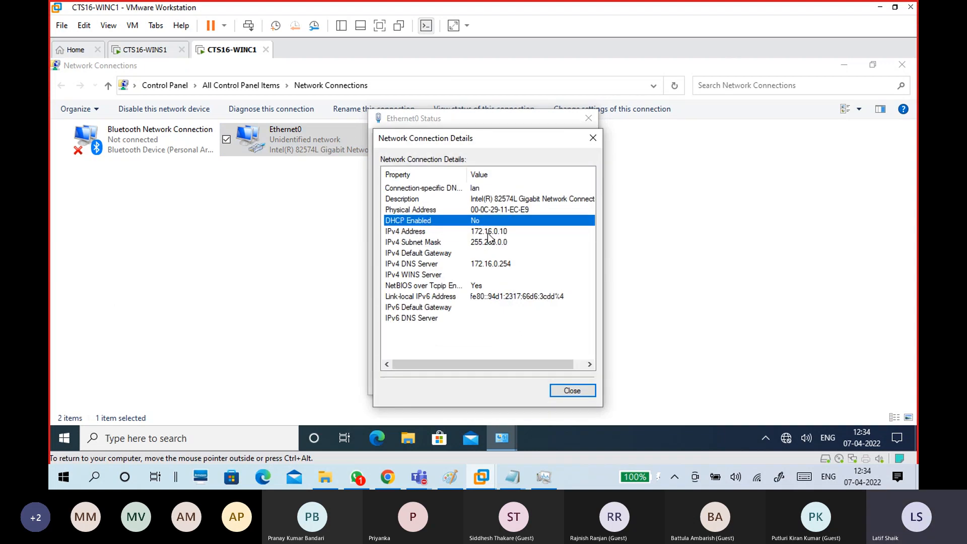
left_click(488, 231)
left_click(490, 242)
left_click(488, 230)
left_click(488, 243)
left_click(495, 265)
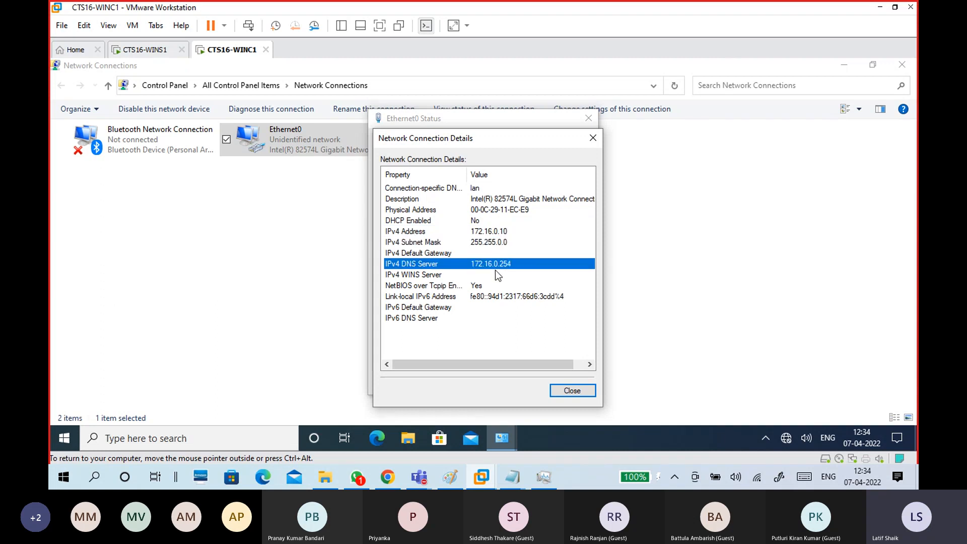
left_click(555, 390)
left_click(557, 385)
left_click(604, 207)
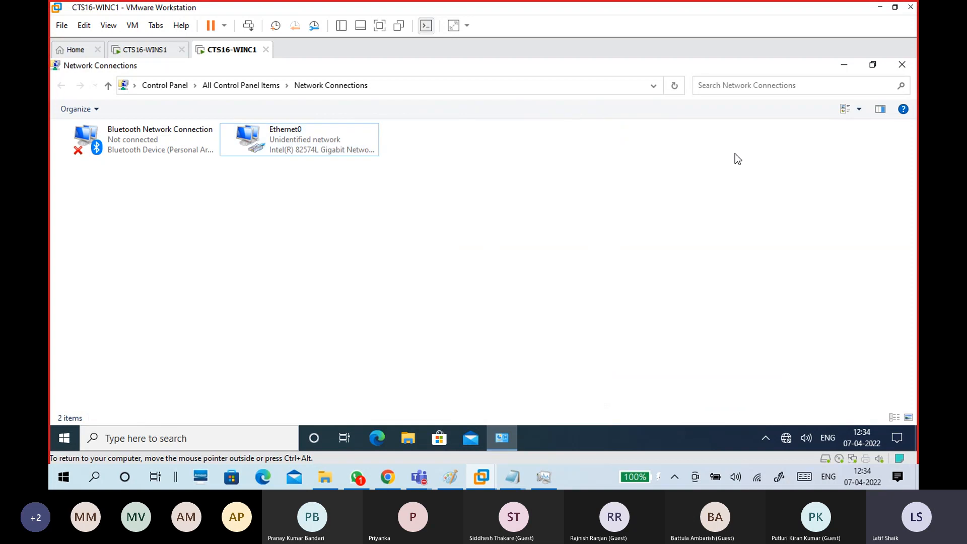
Close Network Connections and launch a Command Prompt with cmd from the Run box.
left_click(901, 69)
key("super+r")
type("cmd")
key("Return")
left_click_drag(474, 100, 577, 79)
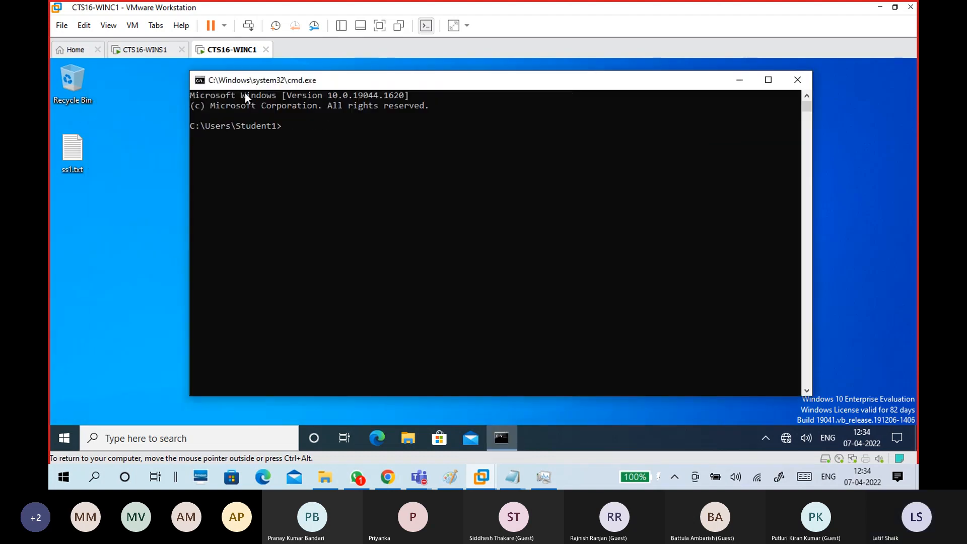
Set the Command Prompt font to bold, size 24.
left_click(202, 85)
left_click(240, 207)
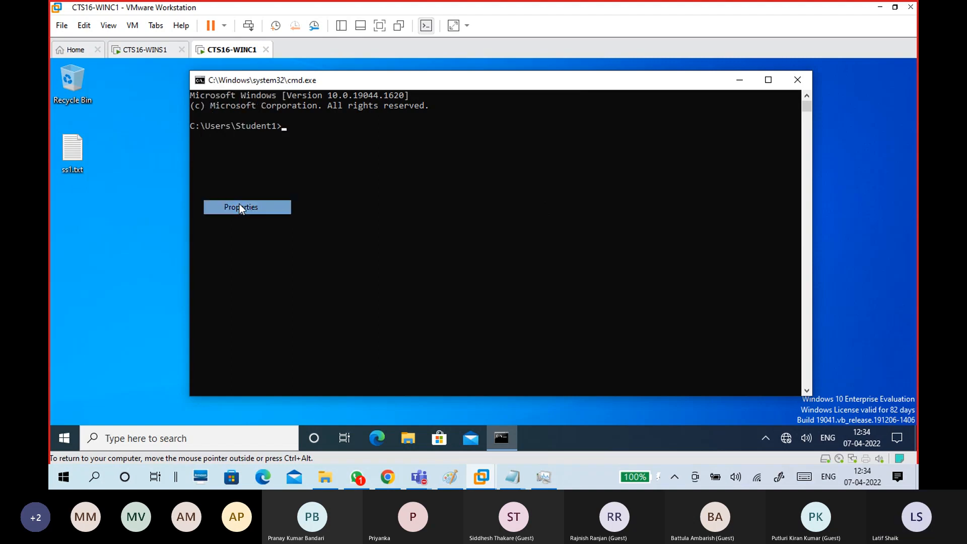
left_click(252, 112)
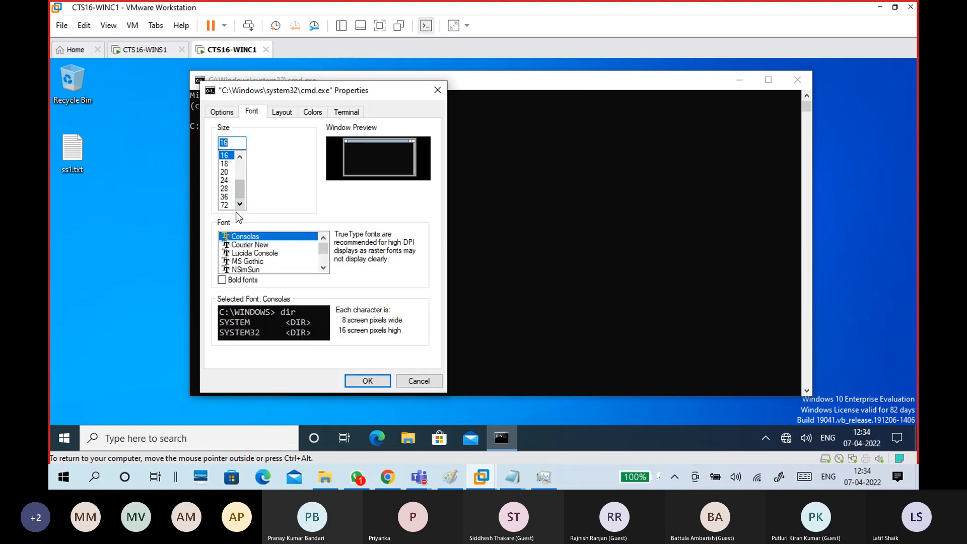
left_click(225, 180)
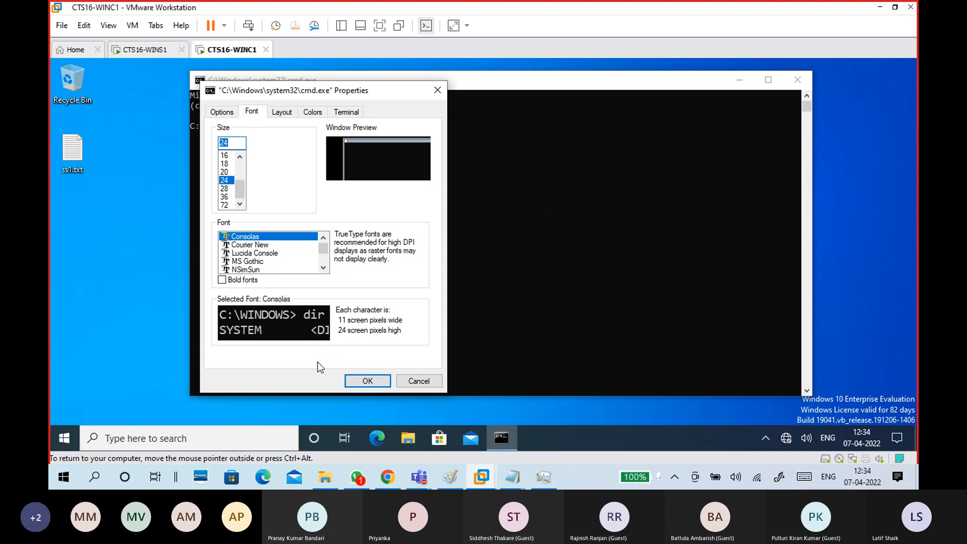
left_click(251, 280)
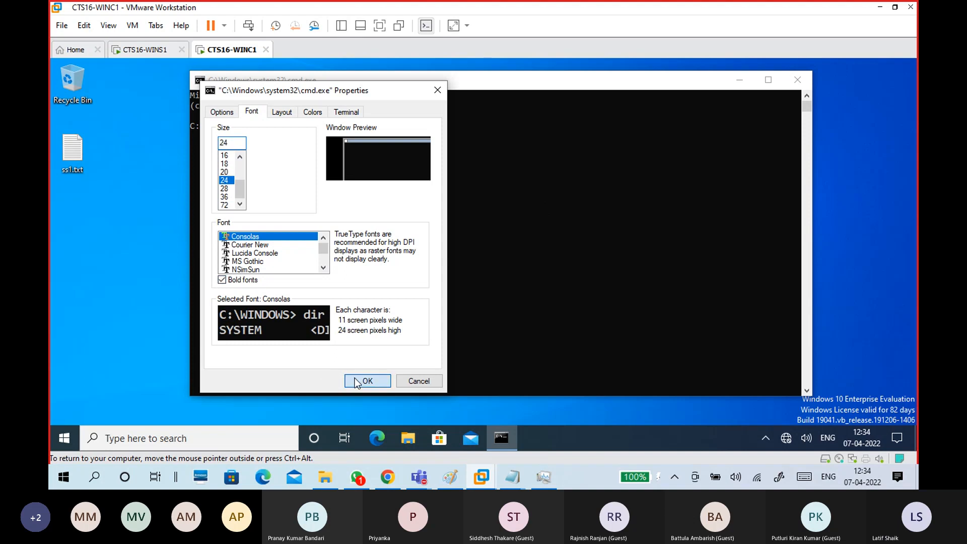
left_click(356, 381)
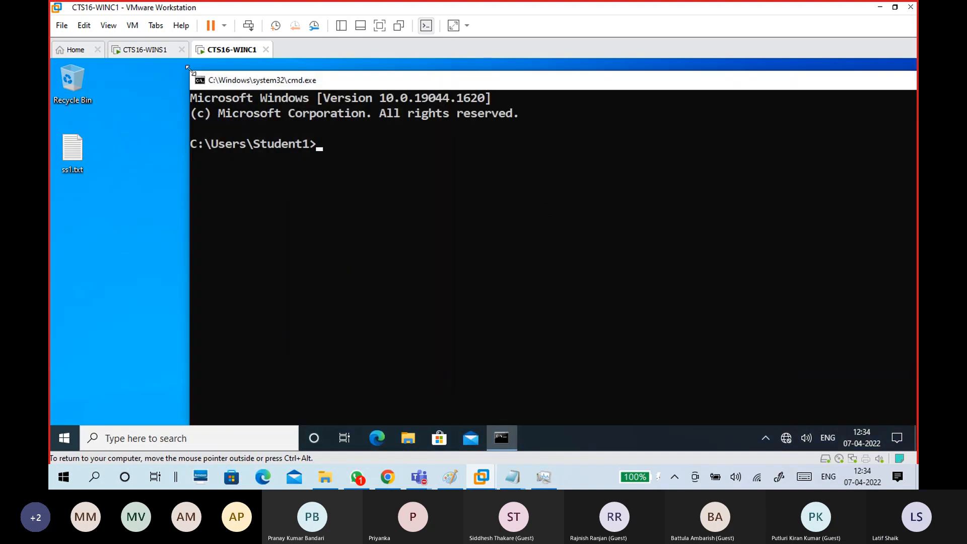
left_click_drag(217, 84, 158, 90)
Ping the server at 172.16.0.254 from WINC1.
left_click(271, 162)
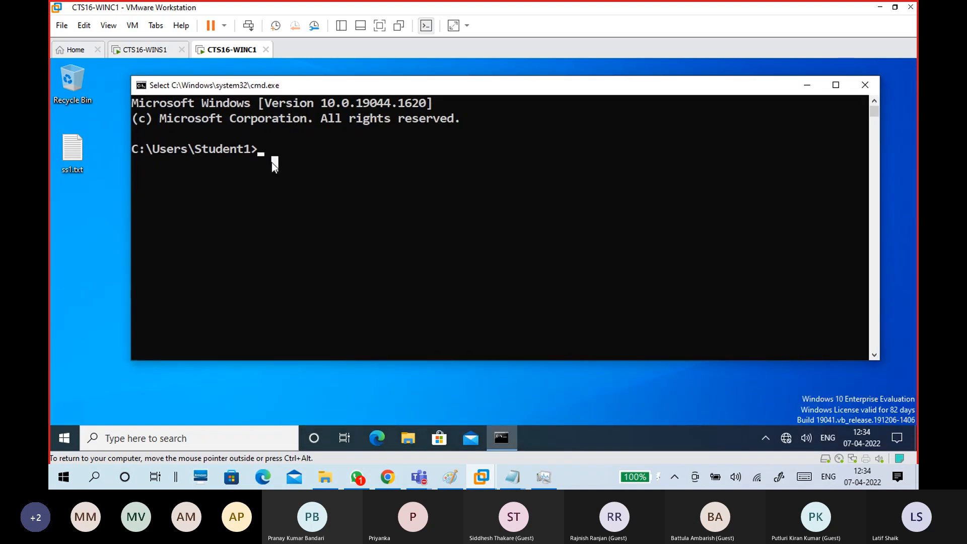
type("ping 172")
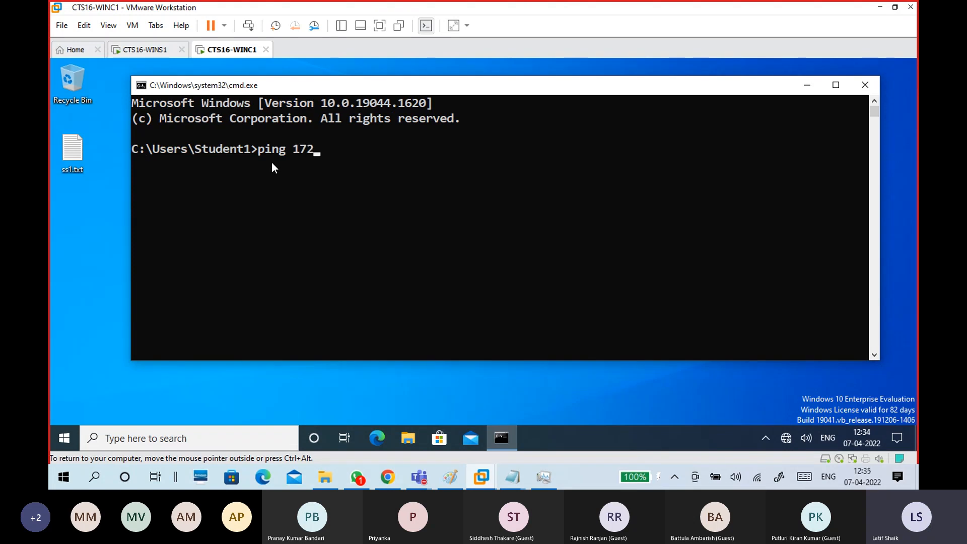
type(".16.0.254")
key("Return")
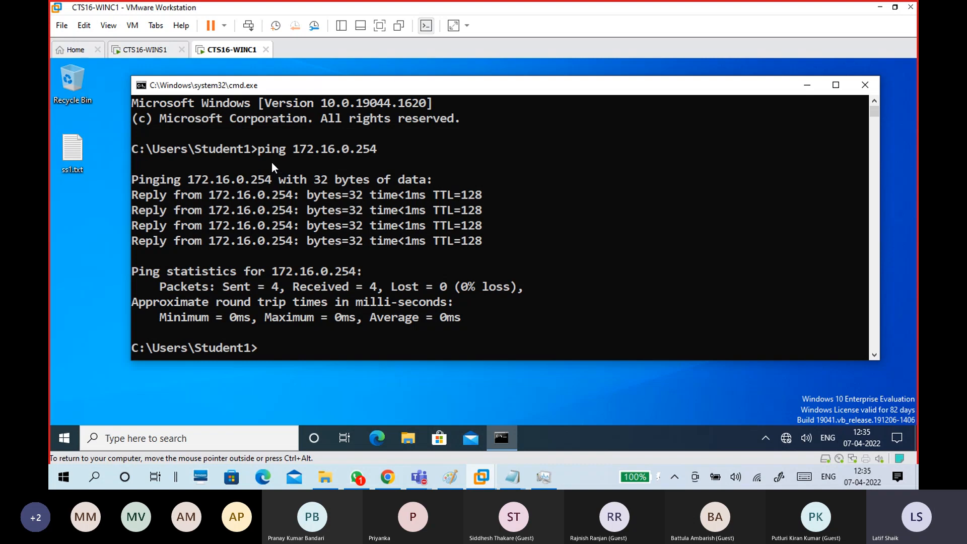
Ping domain16.com, then start a ping to wins1.
type("ping domain16.com")
key("Return")
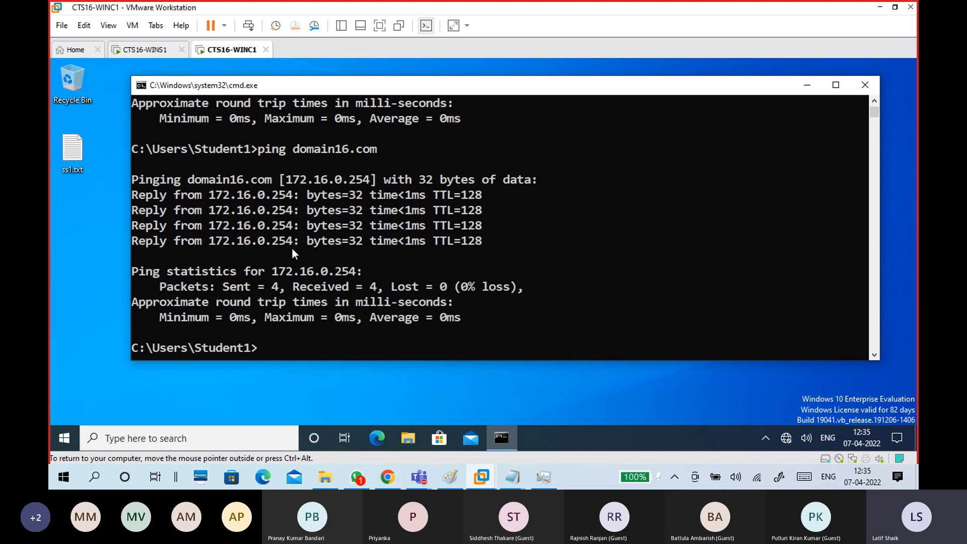
type("ping wins1")
key("Return")
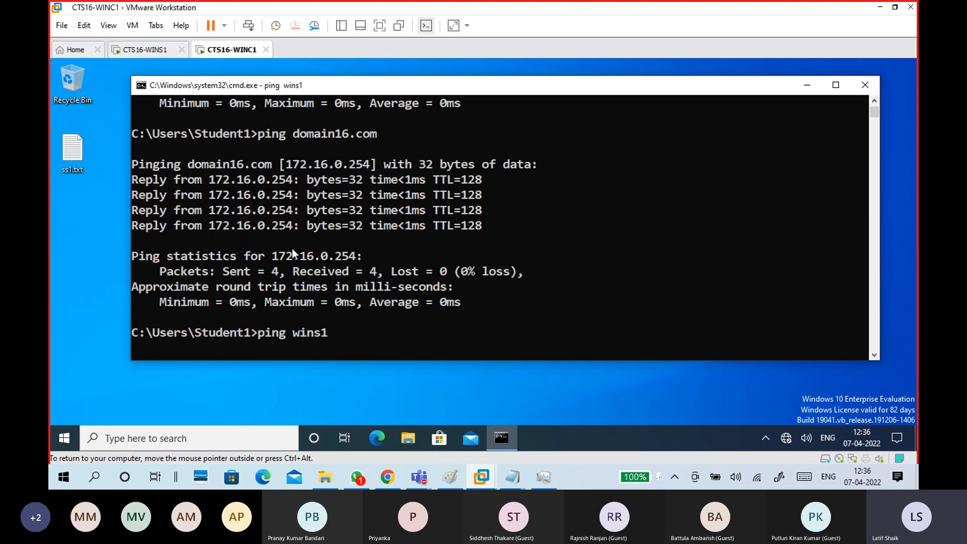
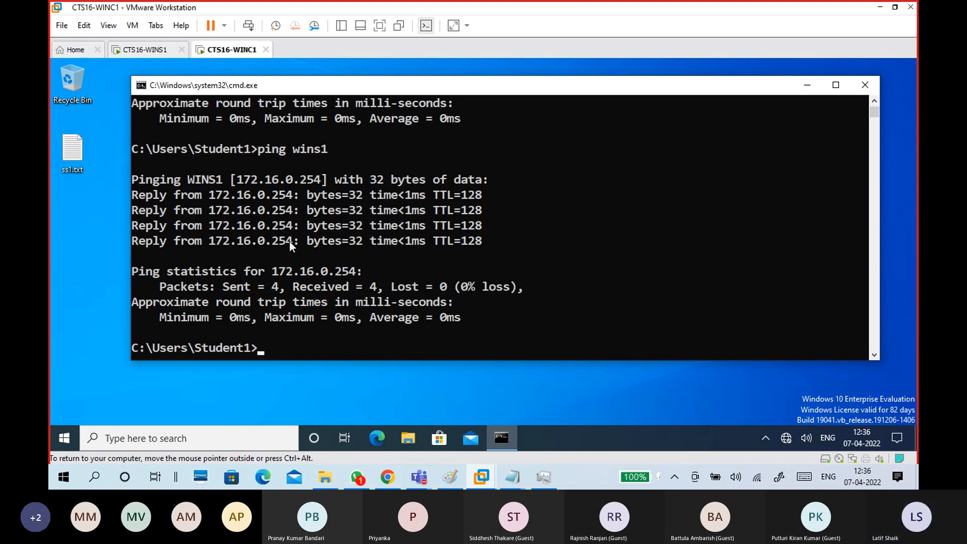
Close the command prompt window on the CTS16-WINC1 guest.
left_click(862, 87)
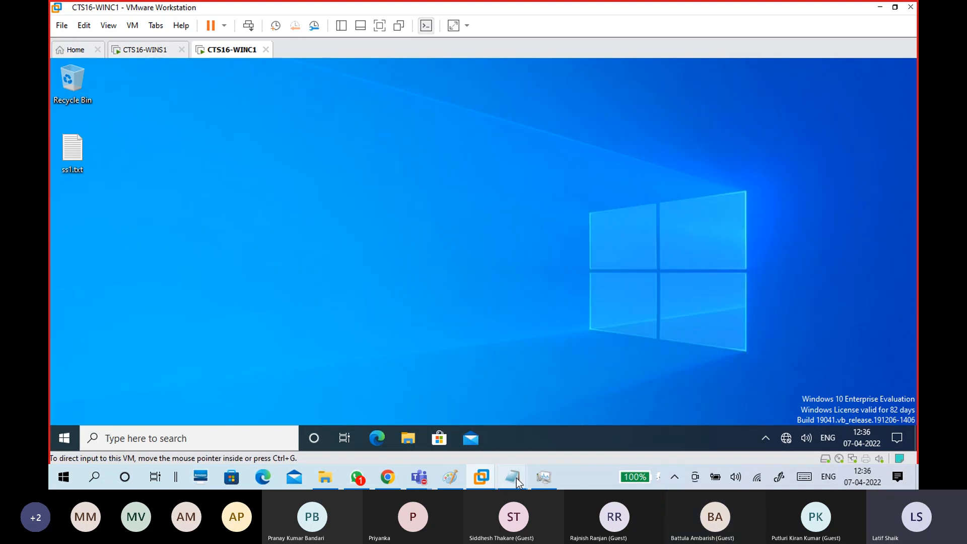
Review the WinC1 network settings and ping test lines in the notes, then minimize them.
mouse_move(514, 478)
left_click(543, 425)
left_click_drag(74, 147, 394, 266)
left_click(401, 273)
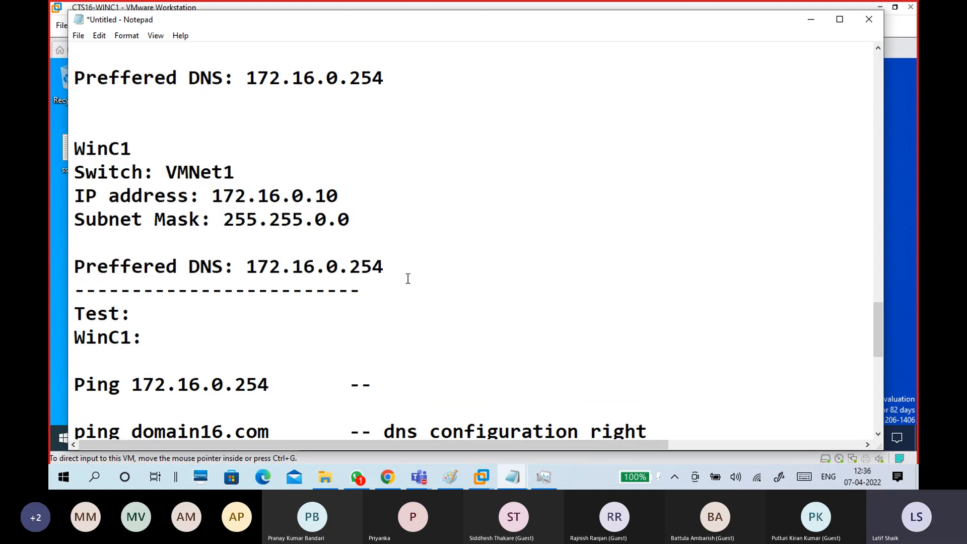
scroll(405, 280, "down", 4)
left_click_drag(74, 50, 371, 201)
left_click(372, 202)
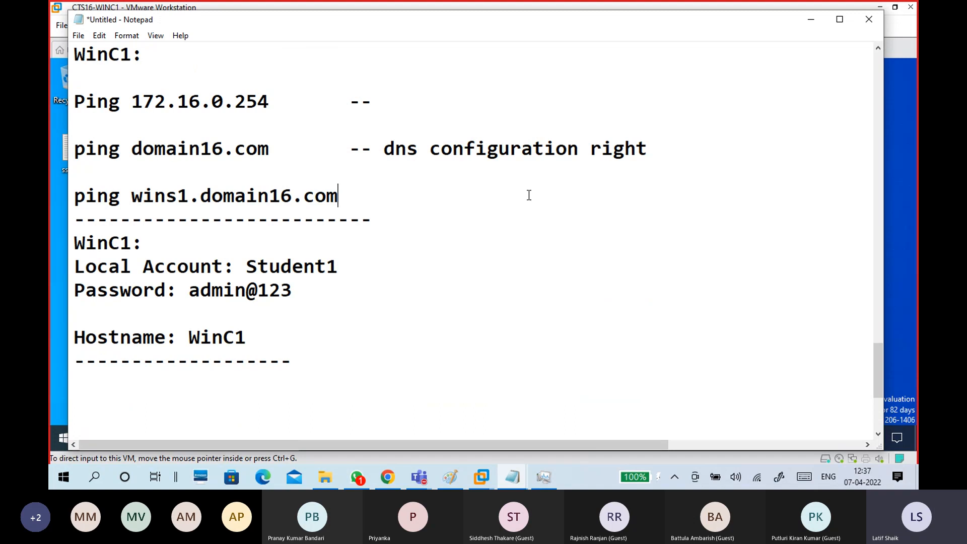
left_click(812, 21)
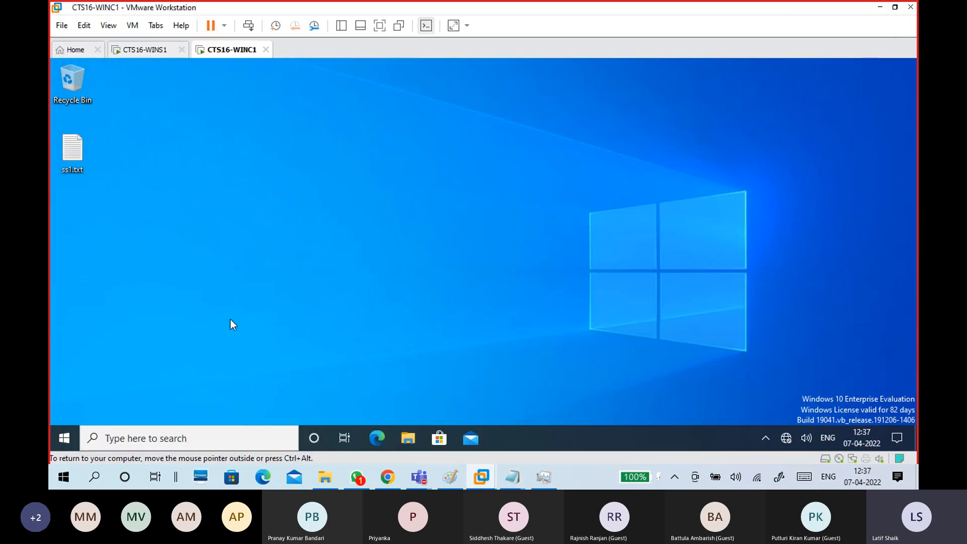
Add 'Change Hostname to WINC1' and 'Add Winc1 to domain -domain16.com' to the notes, then minimize.
mouse_move(512, 477)
left_click(529, 436)
left_click_drag(257, 130, 180, 129)
left_click(177, 174)
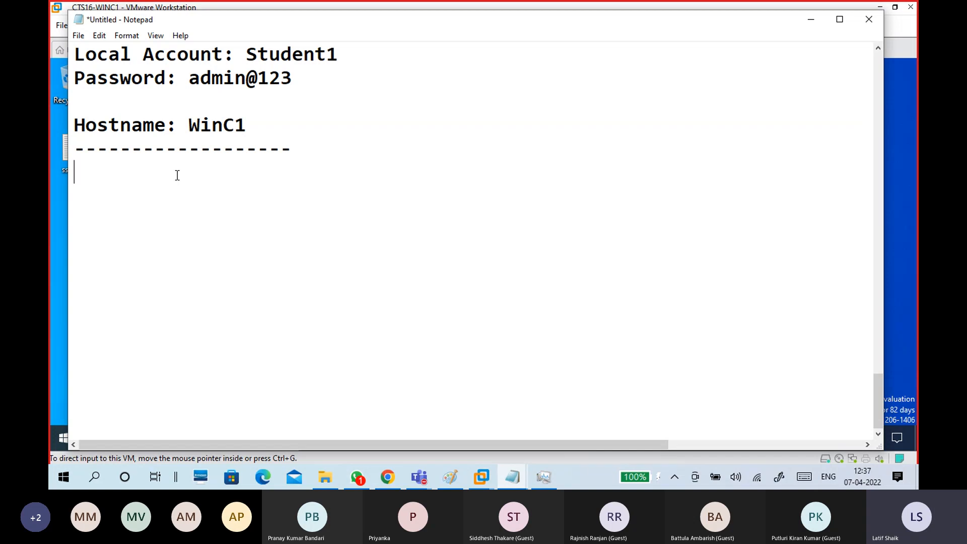
type("Chang")
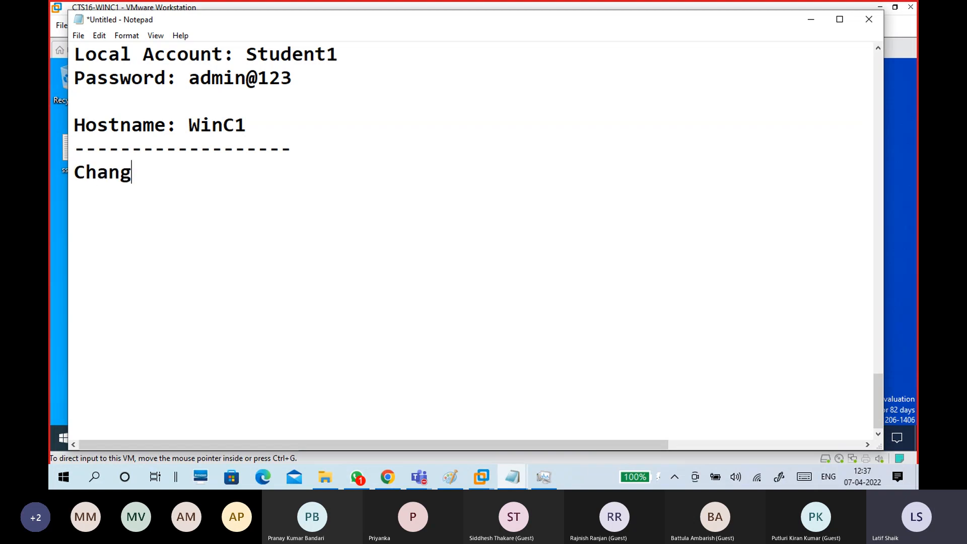
type("e Host")
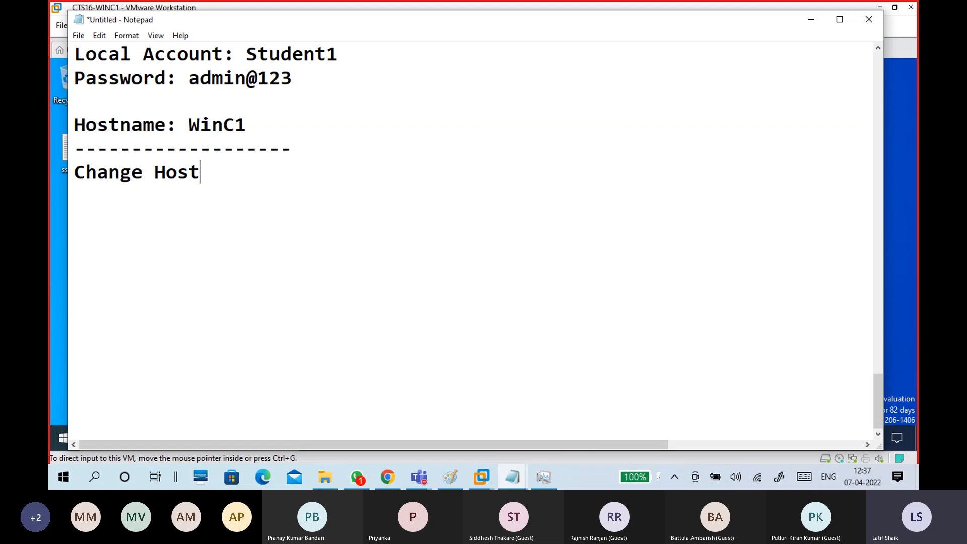
type("name to ")
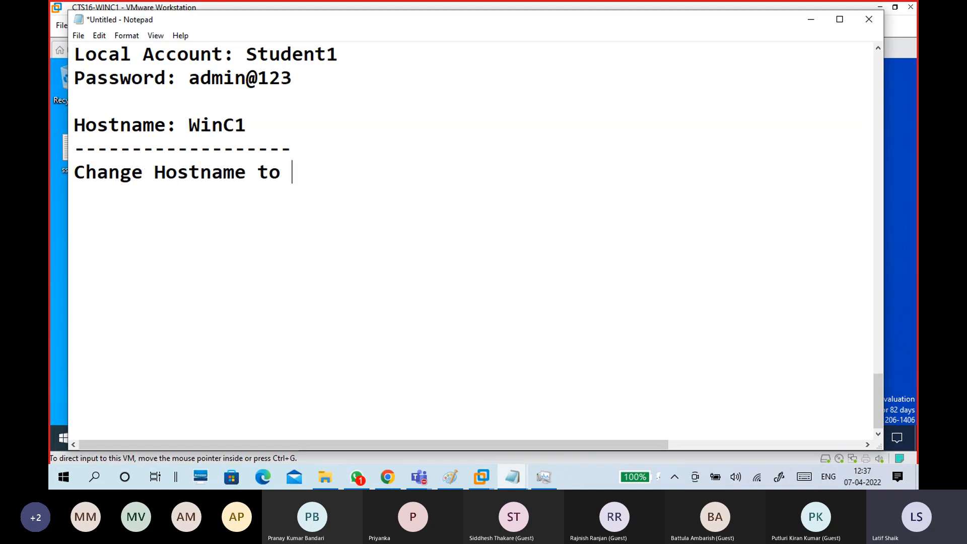
type("WINC1")
key("Return")
key("Return")
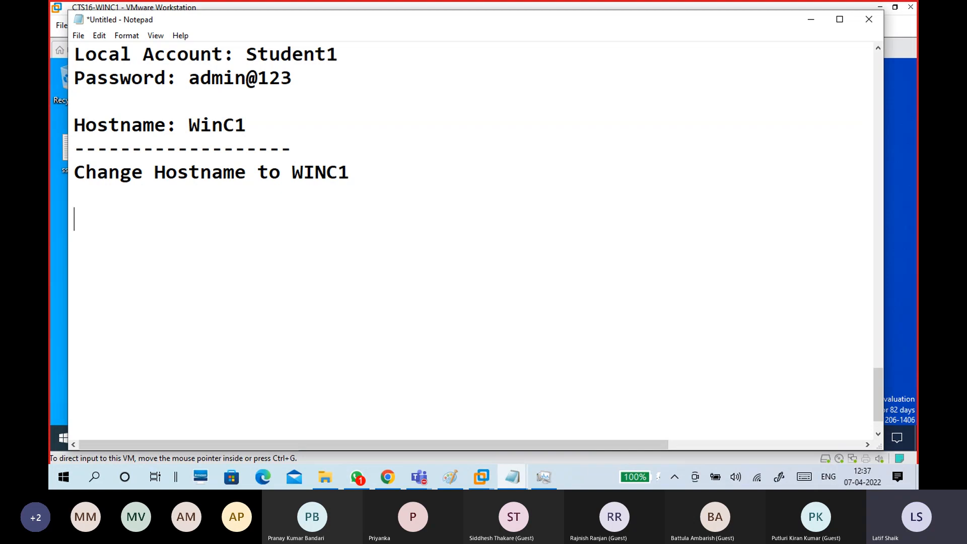
type("Add Winc1 to domain -")
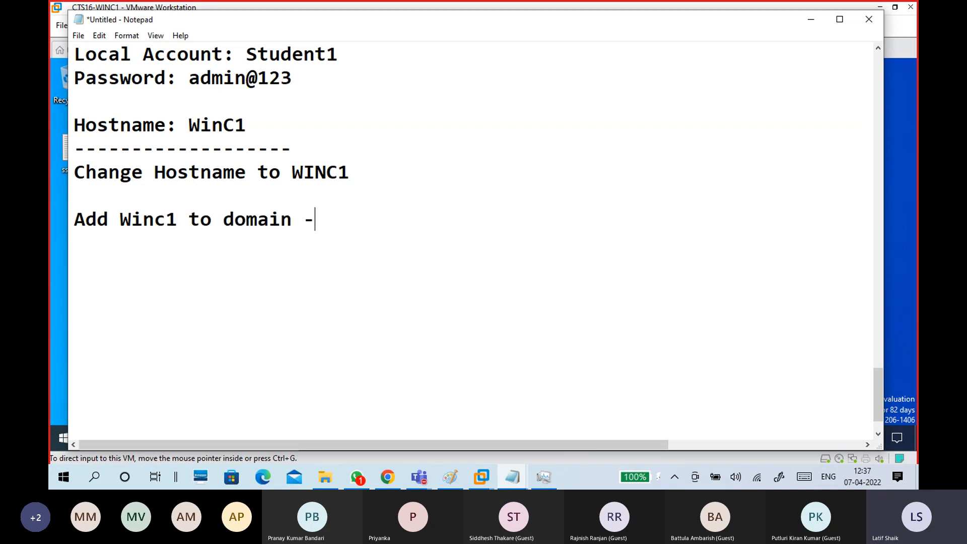
type("domain16.com")
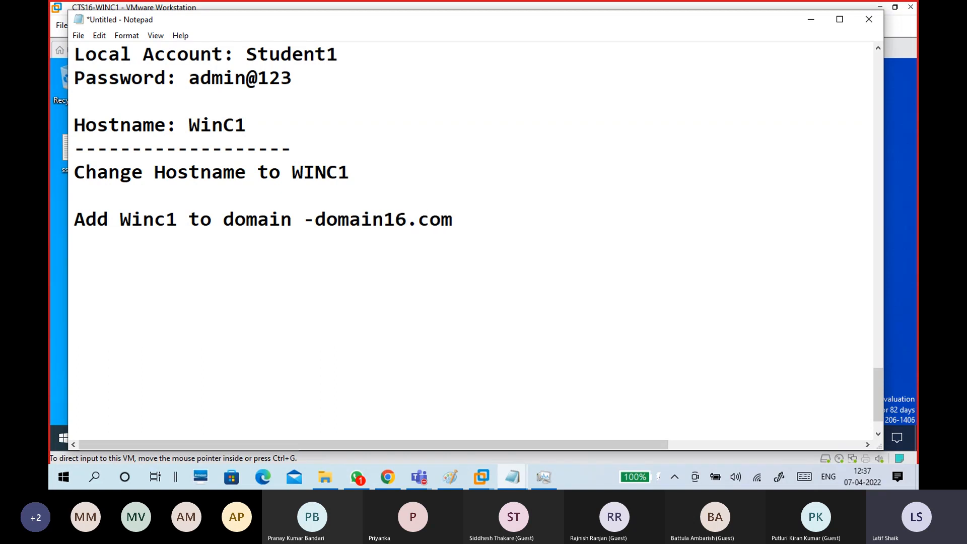
left_click_drag(120, 225, 178, 226)
left_click(192, 263)
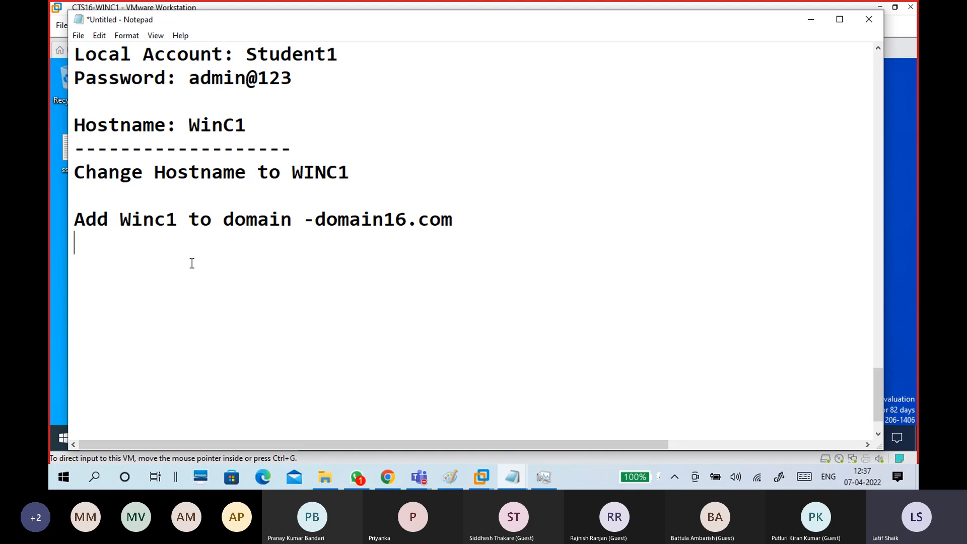
left_click(813, 18)
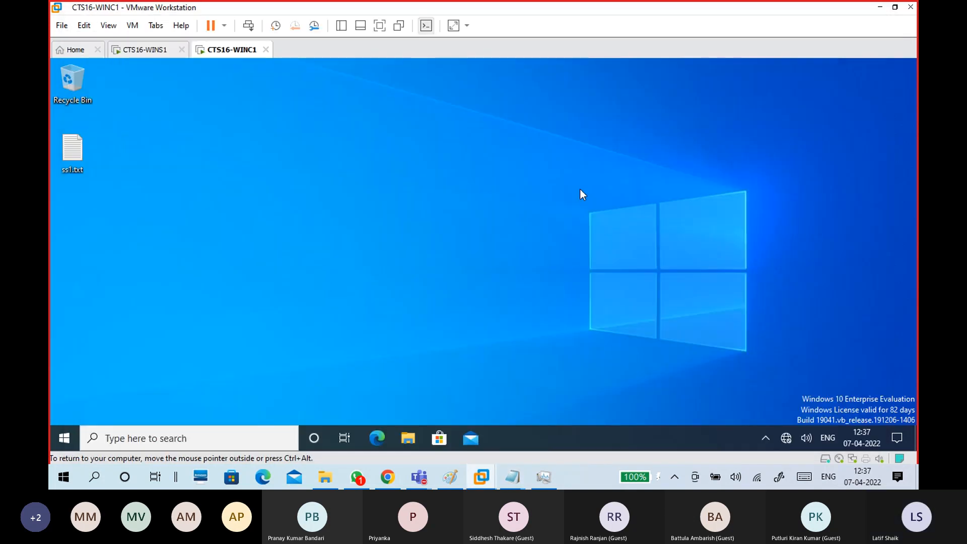
Open Settings > System > About on the WinC1 guest to view its device name.
left_click(66, 437)
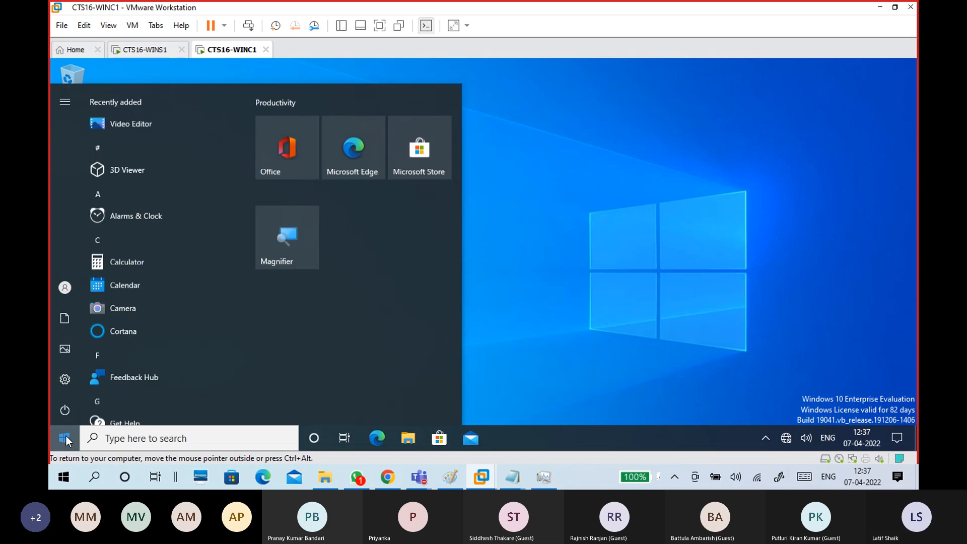
left_click(66, 380)
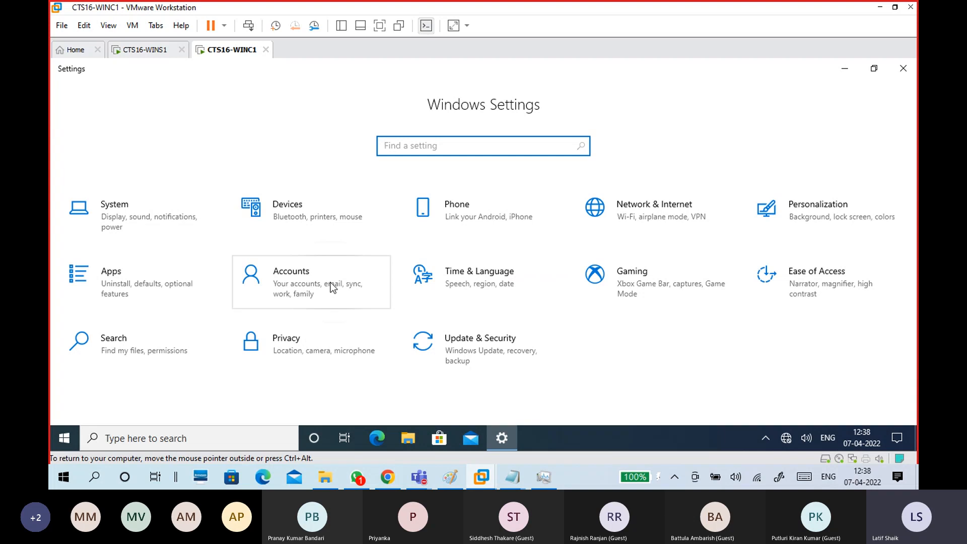
left_click(146, 217)
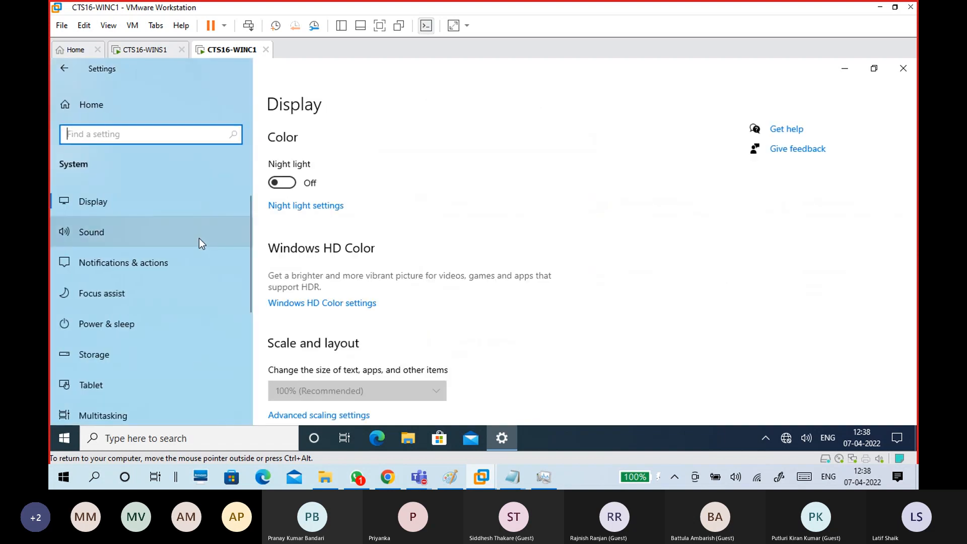
scroll(213, 302, "down", 4)
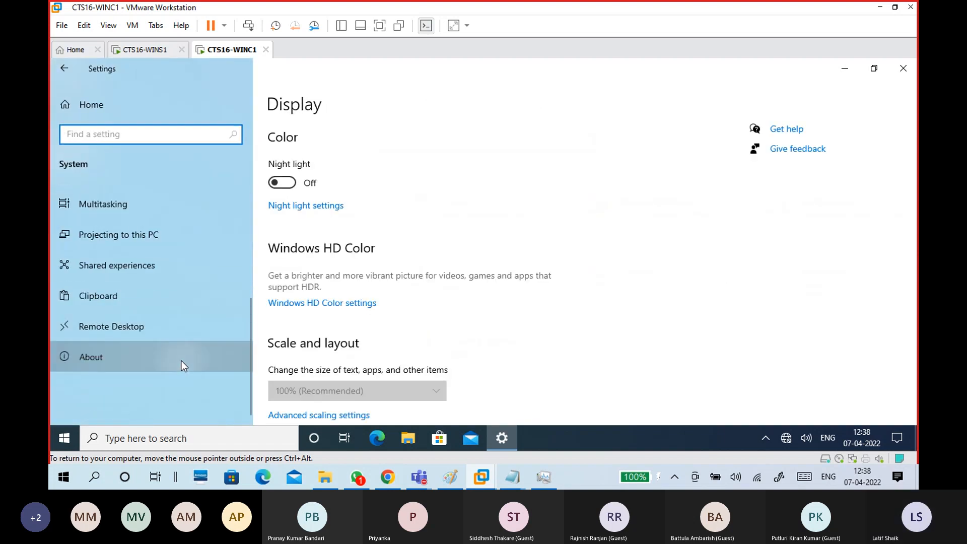
left_click(181, 360)
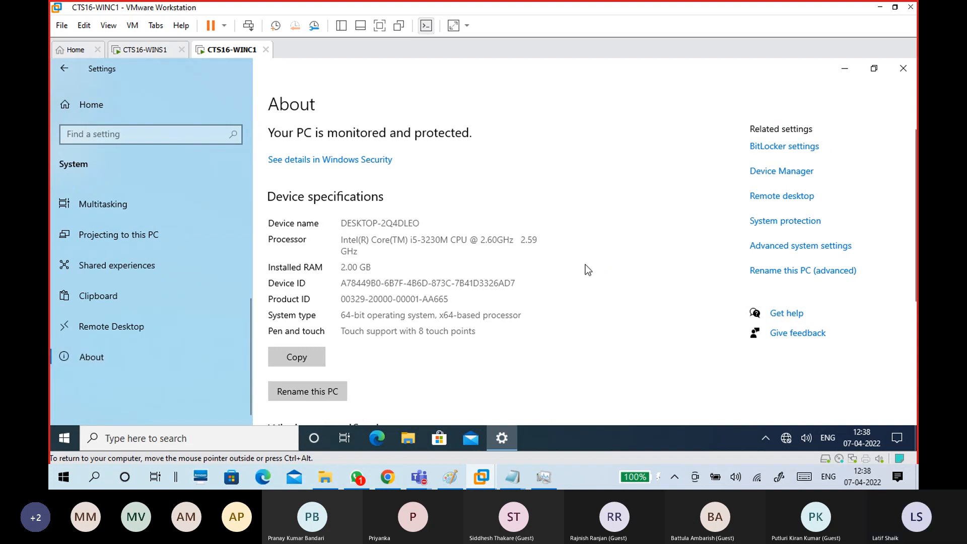
scroll(585, 264, "down", 2)
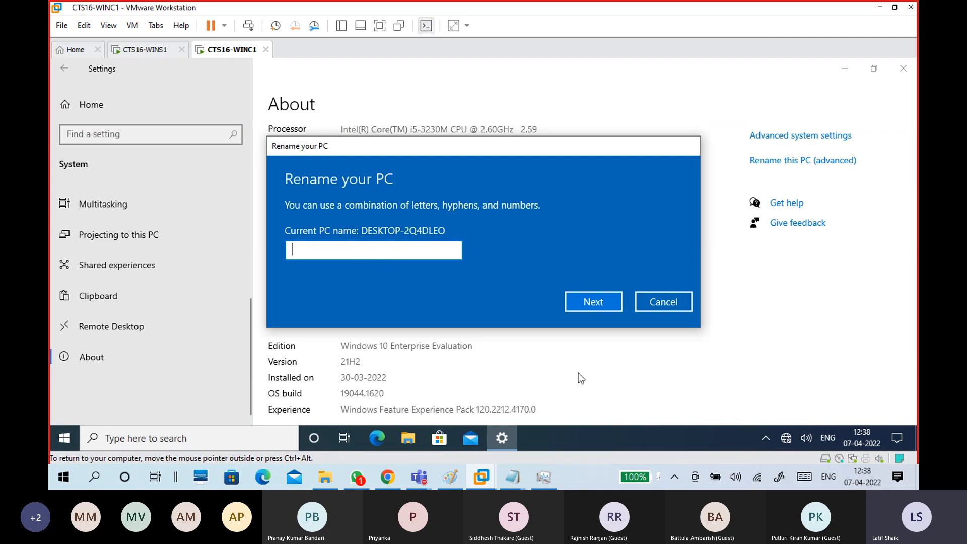
left_click(668, 301)
scroll(557, 317, "down", 5)
scroll(561, 308, "up", 5)
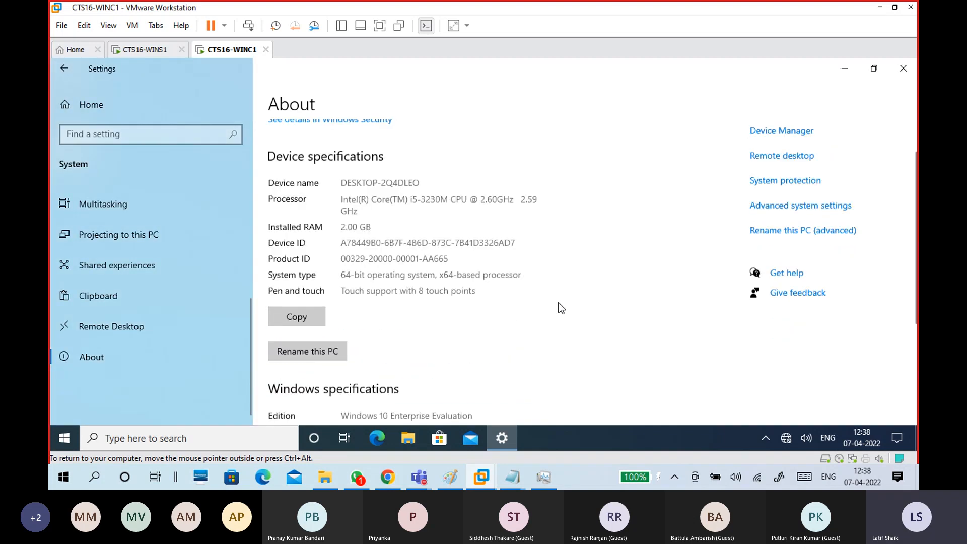
scroll(561, 301, "down", 1)
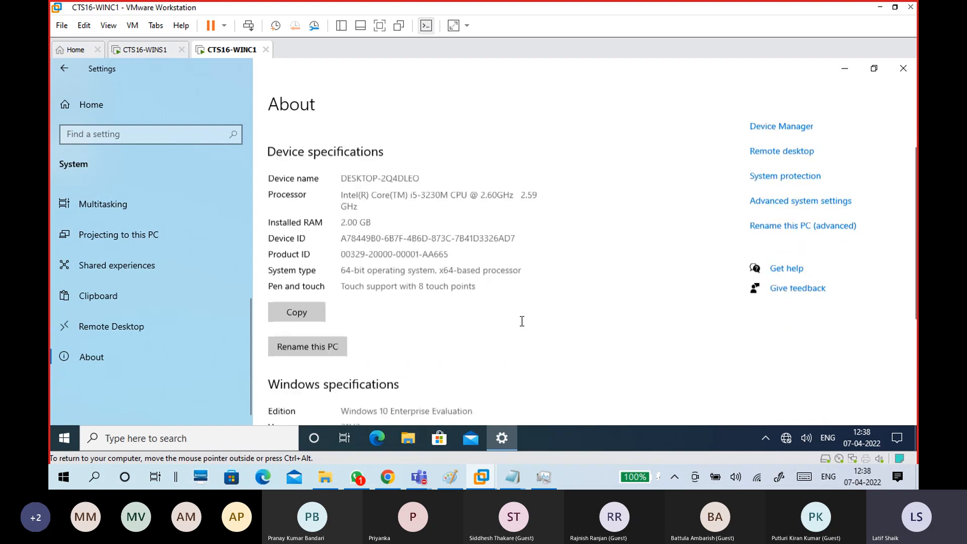
scroll(523, 308, "down", 1)
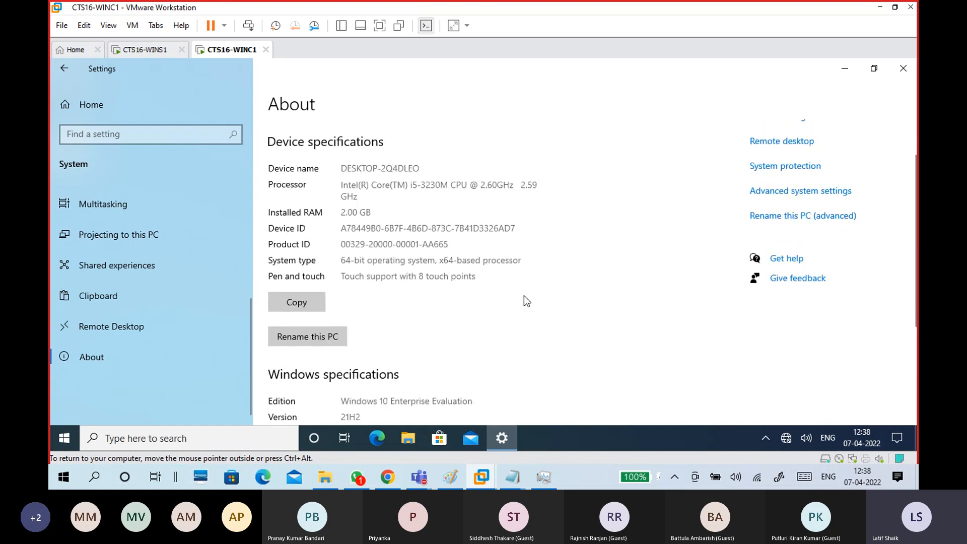
scroll(497, 303, "up", 2)
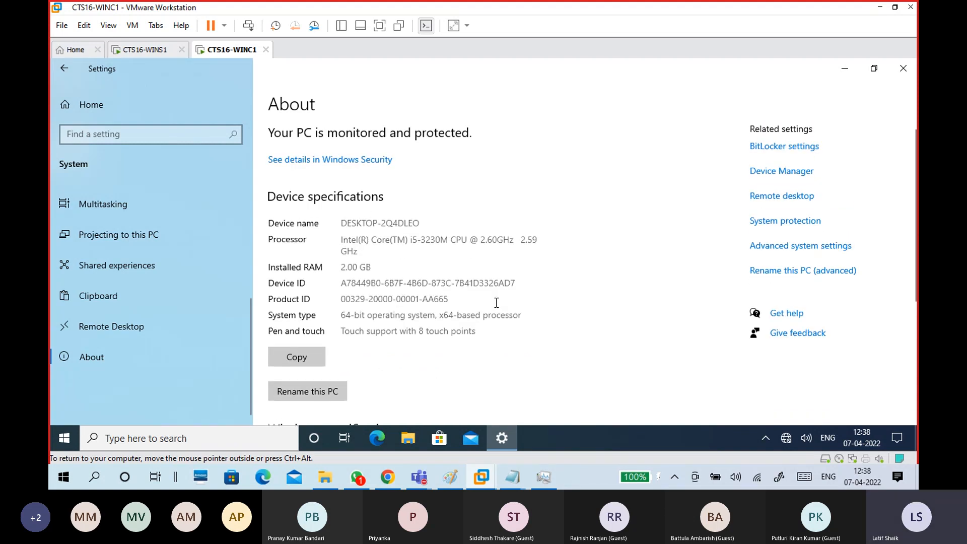
scroll(104, 279, "up", 4)
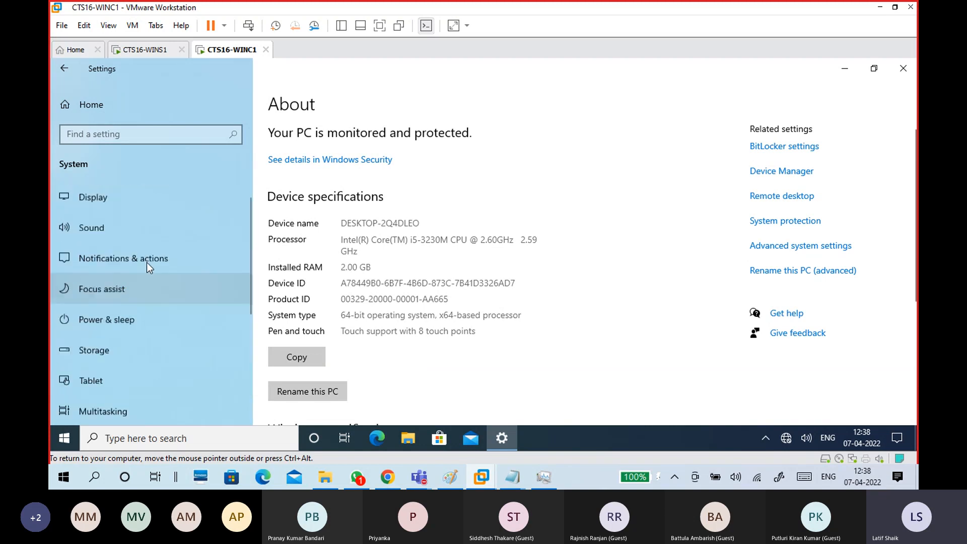
left_click(134, 198)
scroll(141, 274, "down", 5)
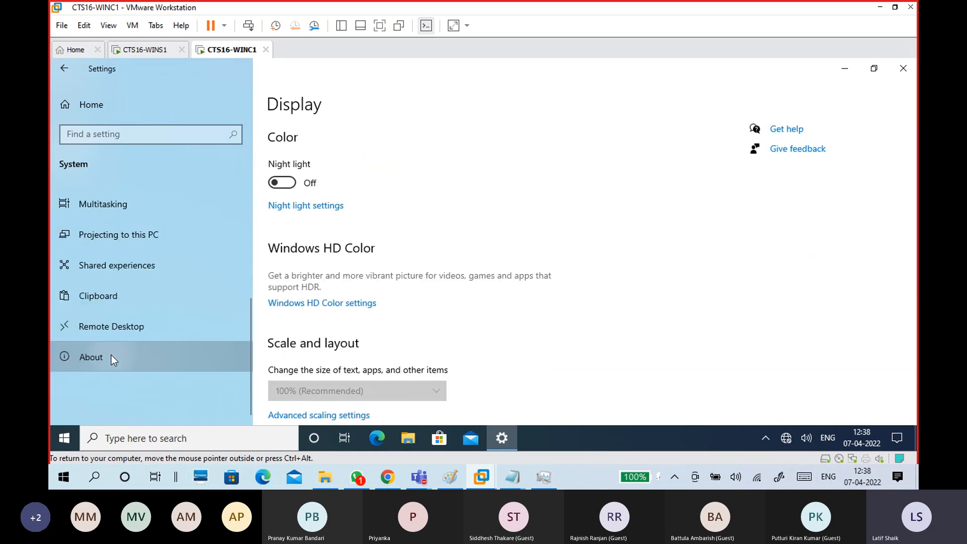
left_click(111, 357)
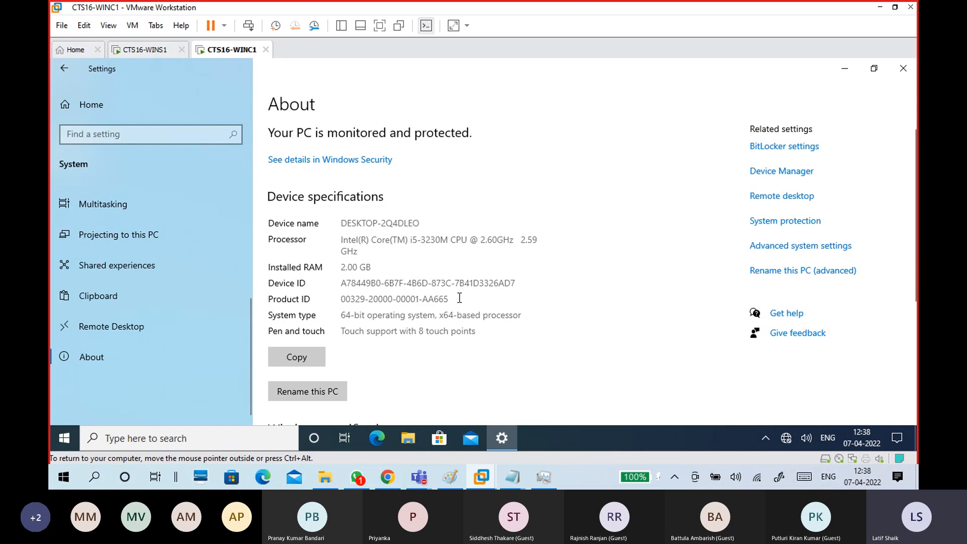
scroll(459, 297, "down", 4)
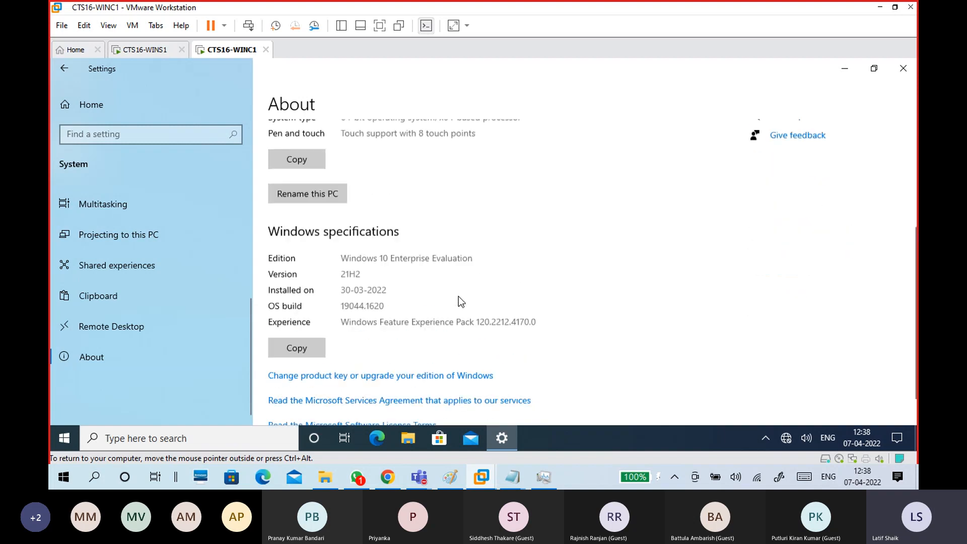
scroll(460, 295, "up", 4)
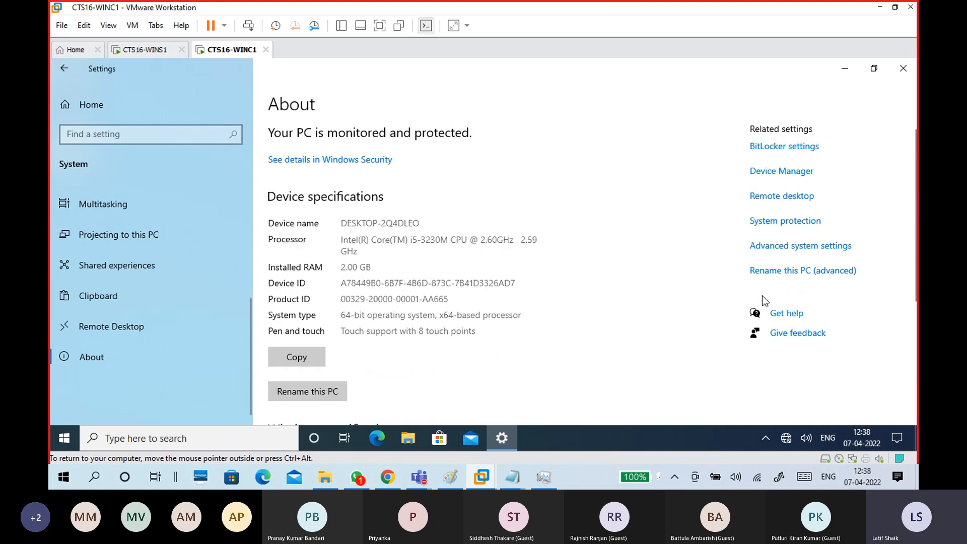
left_click(766, 274)
Reopen the advanced computer-name properties and centre the System Properties window.
left_click(804, 274)
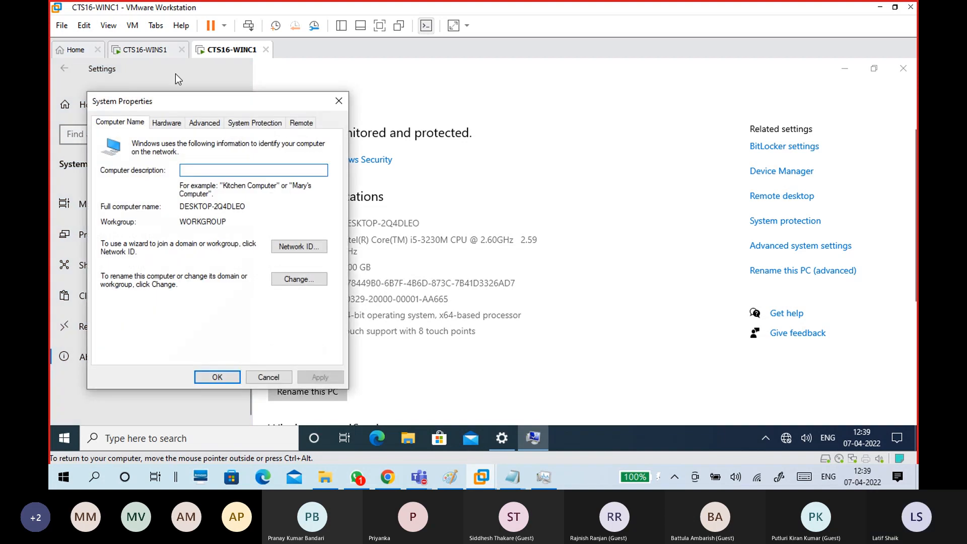
left_click_drag(190, 101, 434, 95)
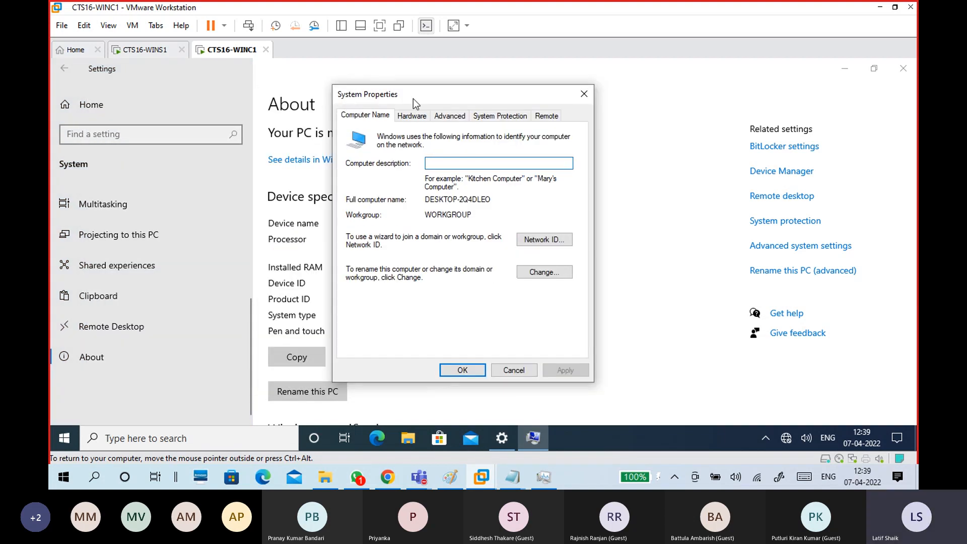
left_click(66, 438)
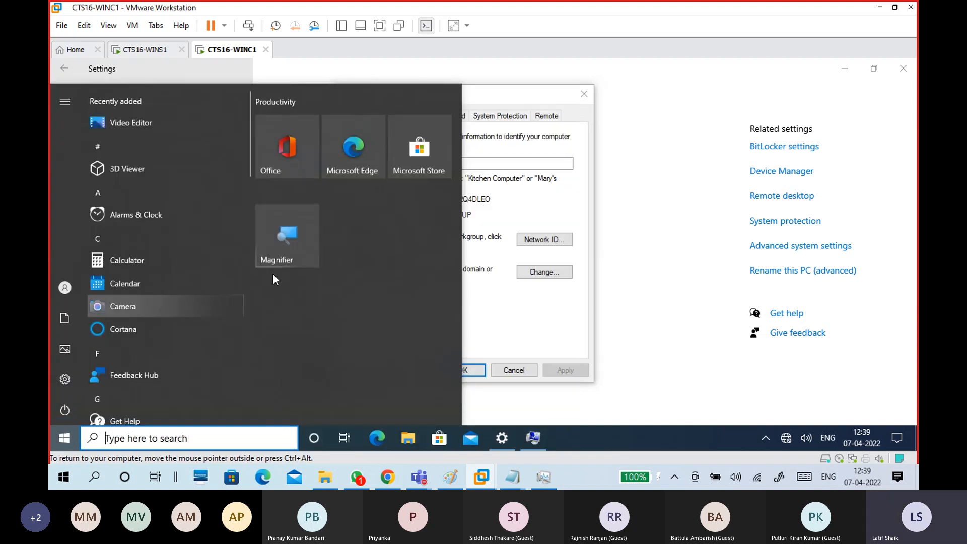
left_click(478, 293)
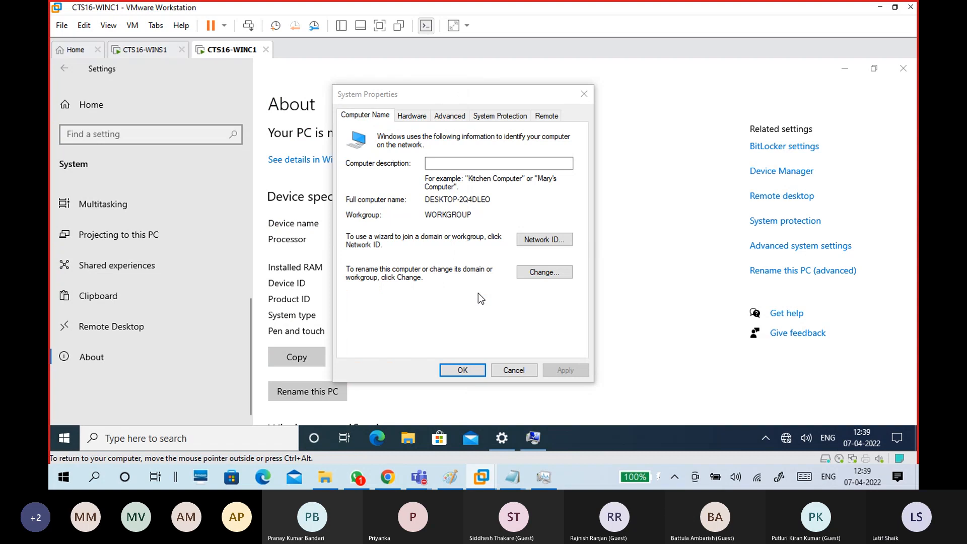
Turn on Magnifier with Win+Plus and zoom the guest screen to 125%.
key("super+plus")
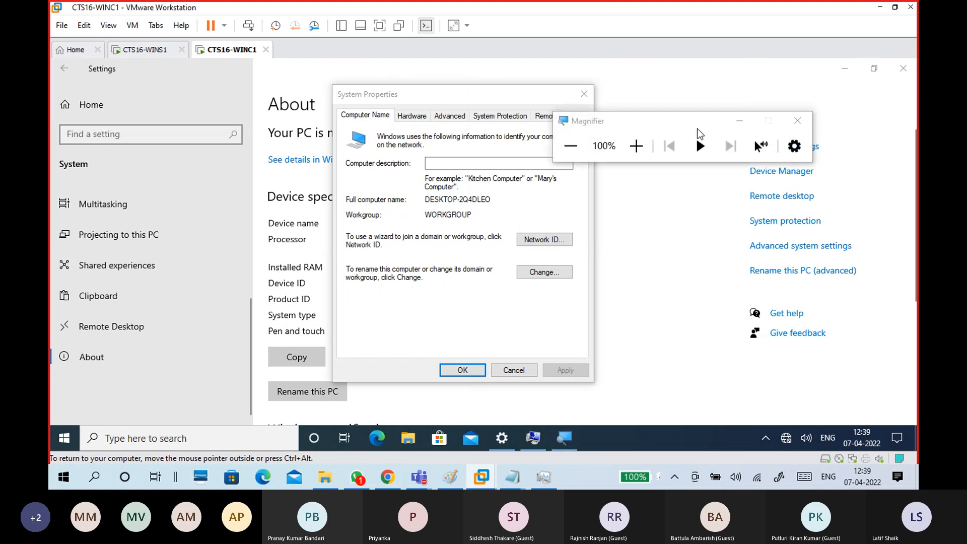
left_click(645, 146)
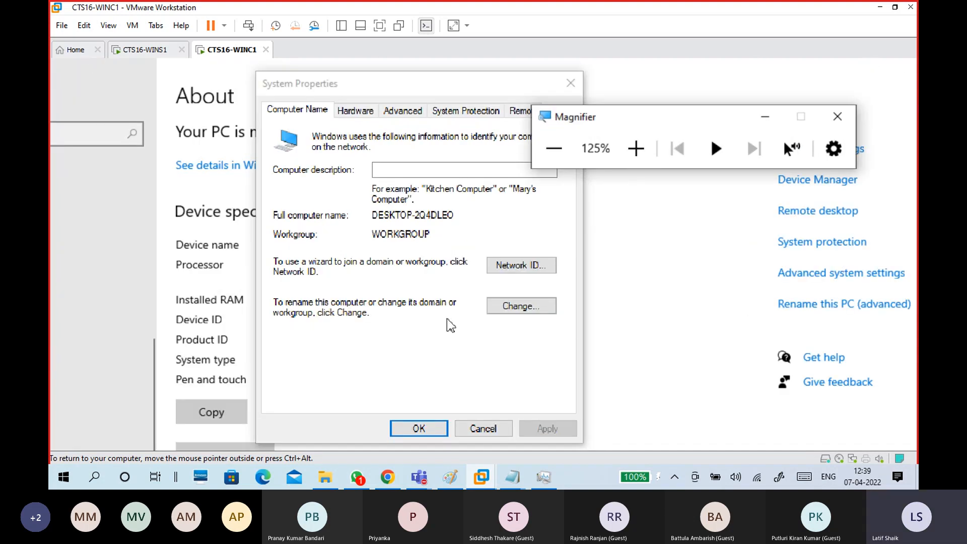
left_click(364, 103)
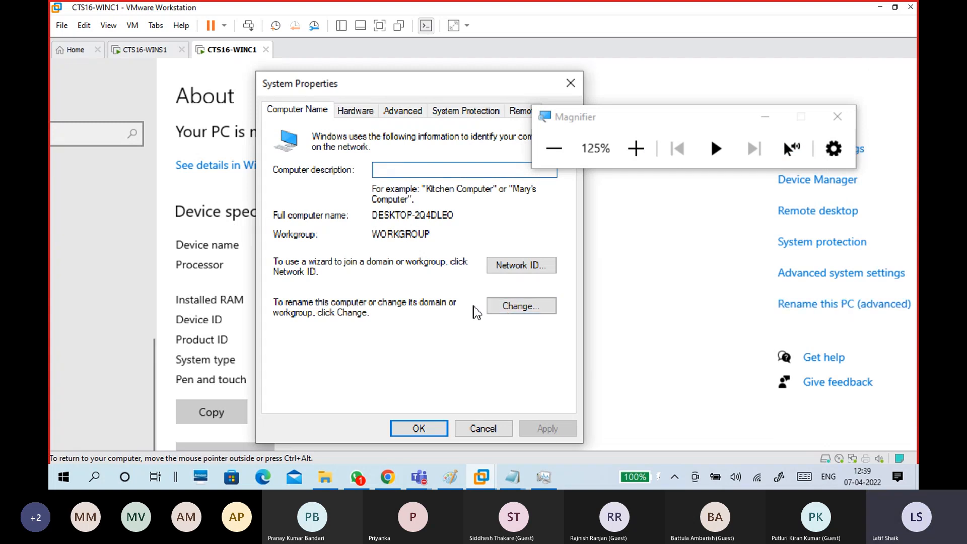
Enter computer name WINC and domain domain16.com in the Computer Name/Domain Changes dialog.
left_click(521, 308)
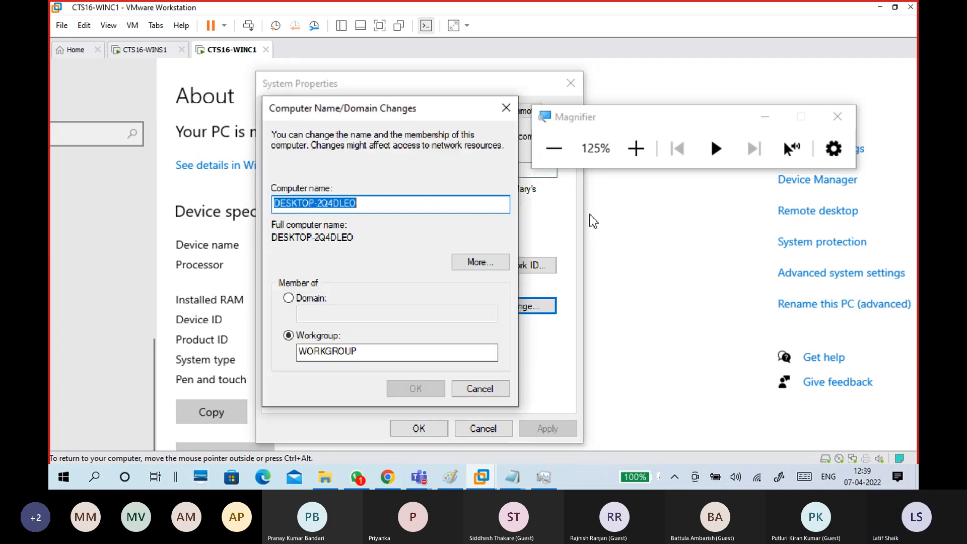
left_click_drag(364, 204, 266, 209)
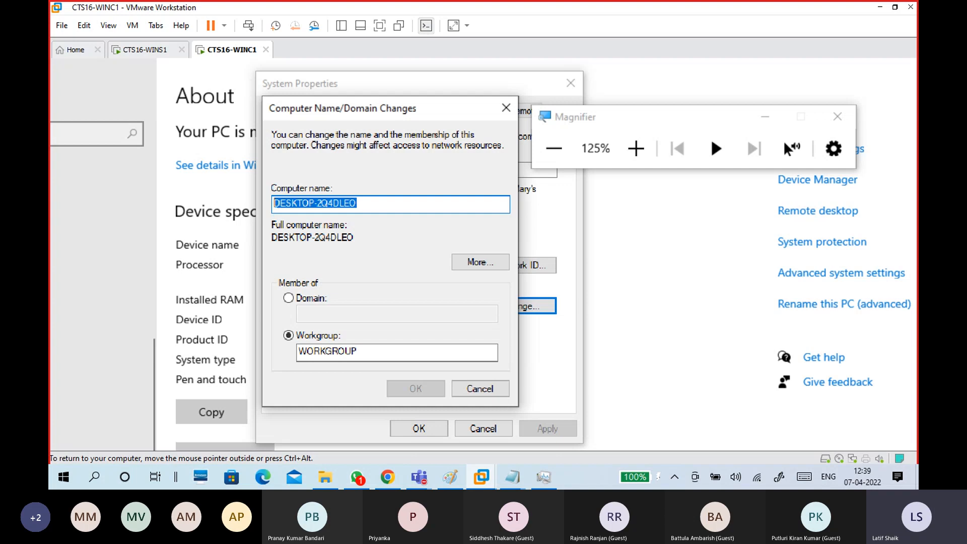
type("WINC1")
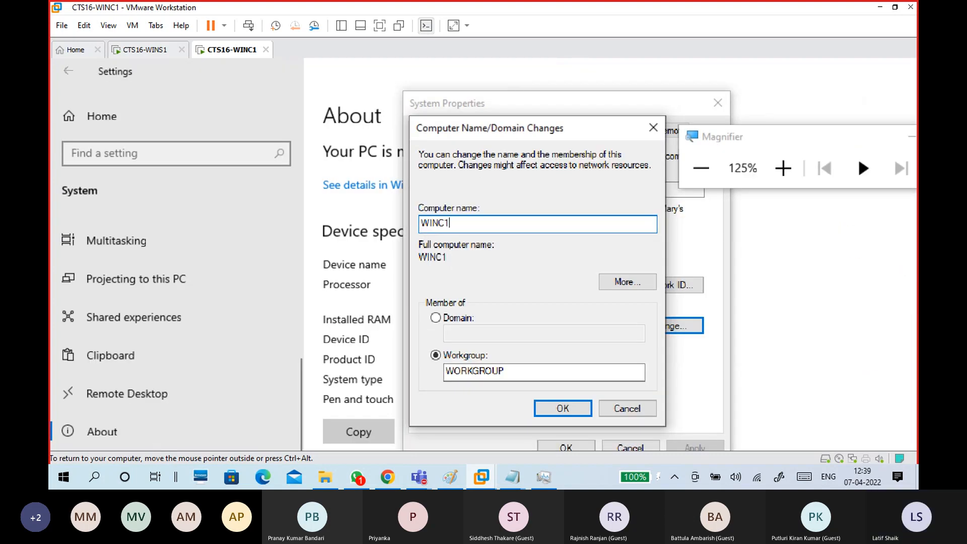
left_click(436, 319)
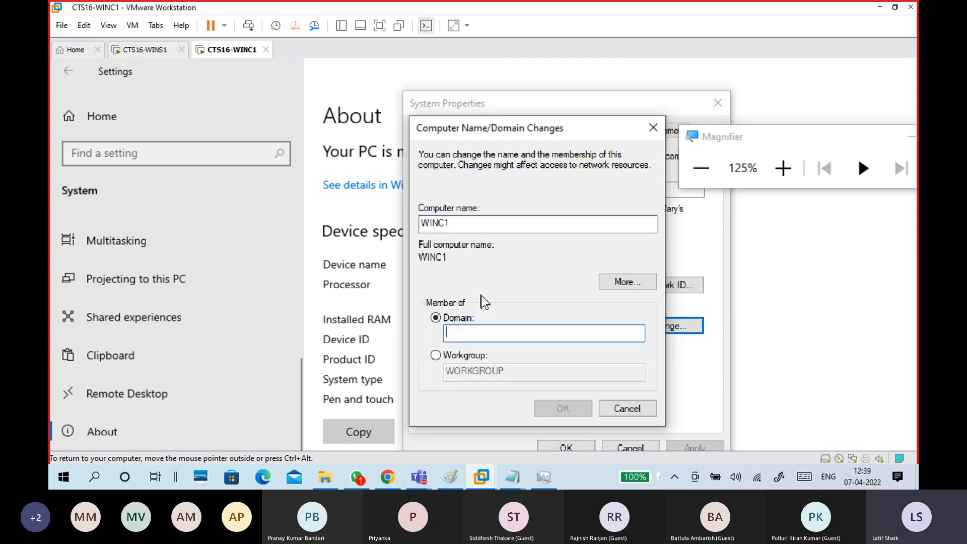
type("doman")
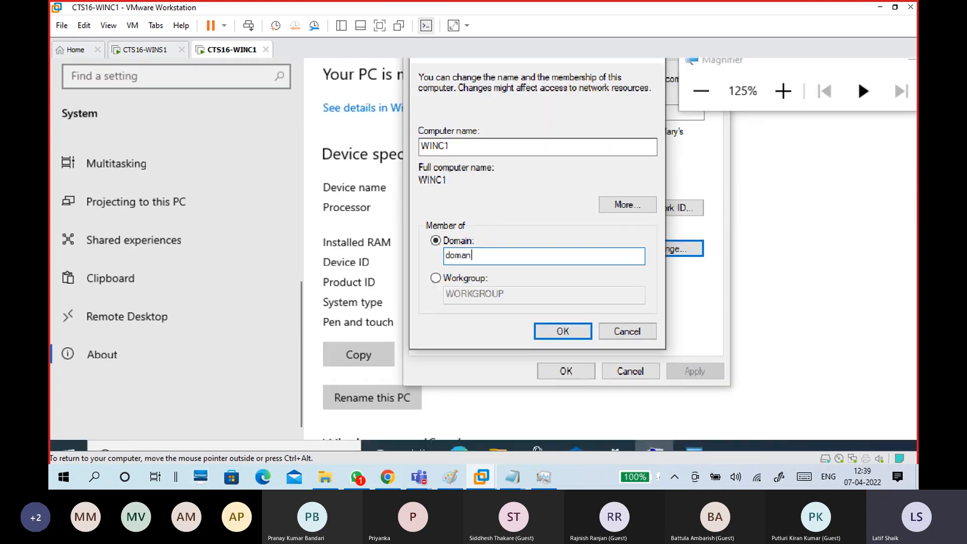
type("16.com")
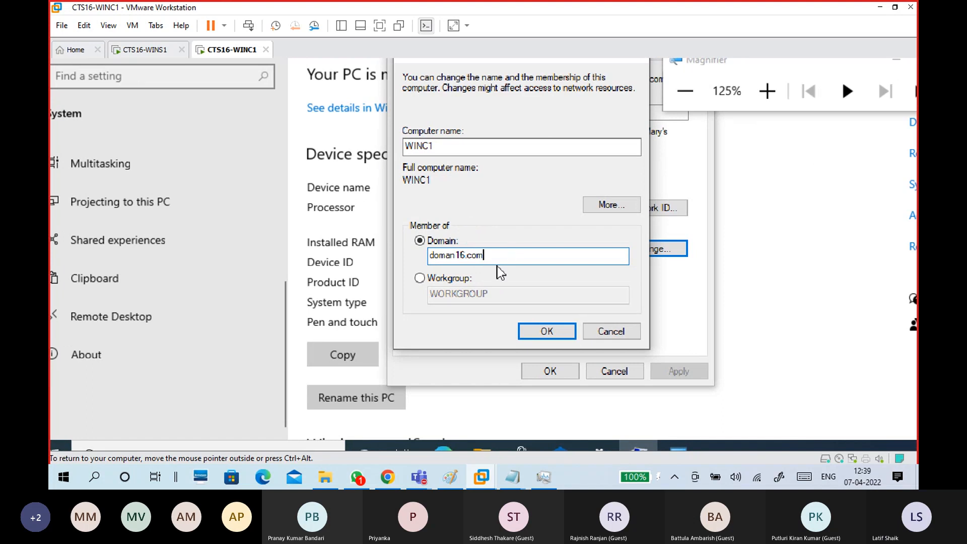
left_click_drag(497, 258, 382, 262)
type("domain")
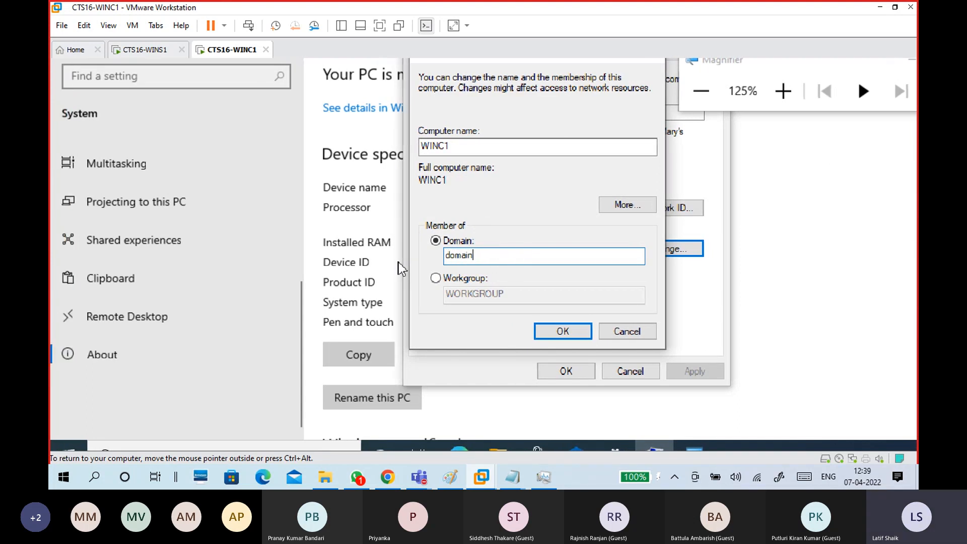
type("16.com")
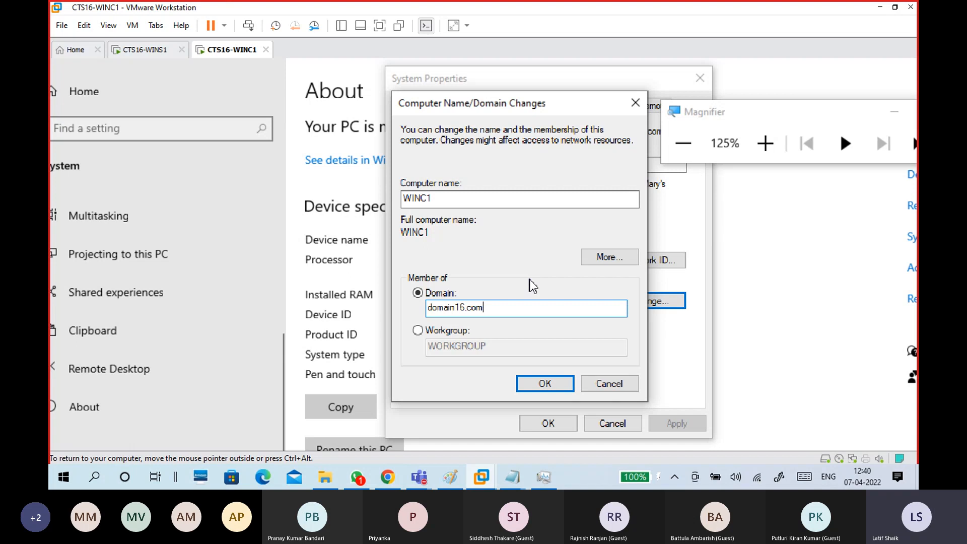
Cancel both dialogs without applying, close Settings and move the Magnifier toolbar aside.
left_click(609, 384)
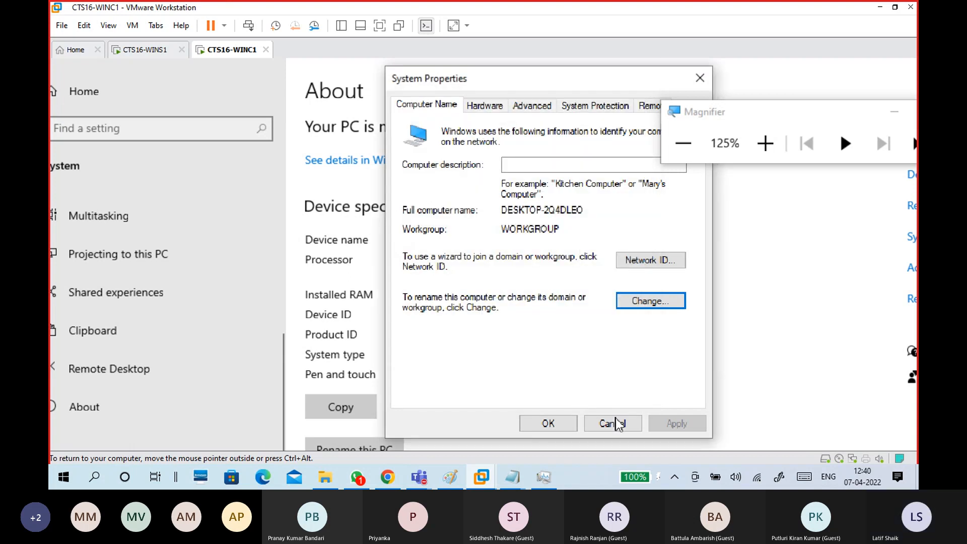
left_click(615, 423)
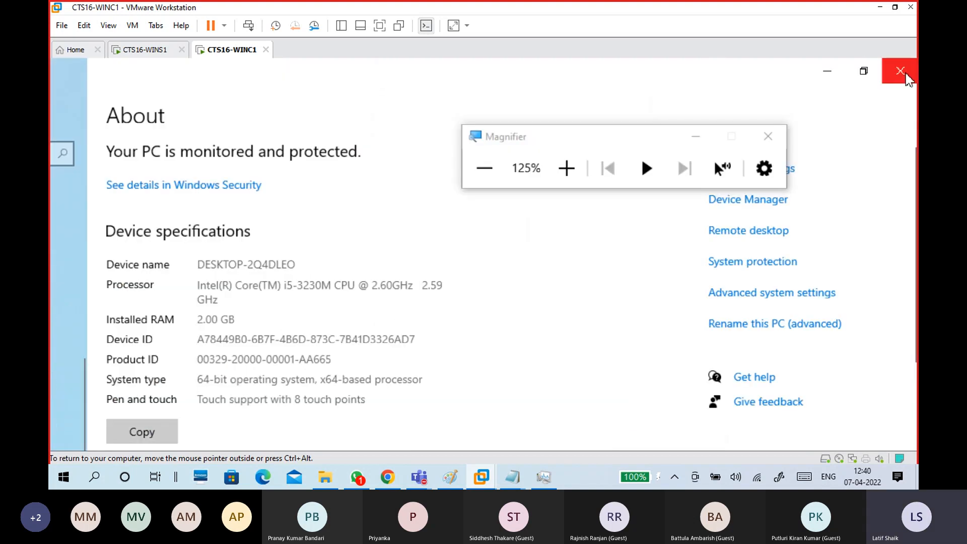
left_click(901, 78)
left_click_drag(626, 144, 720, 102)
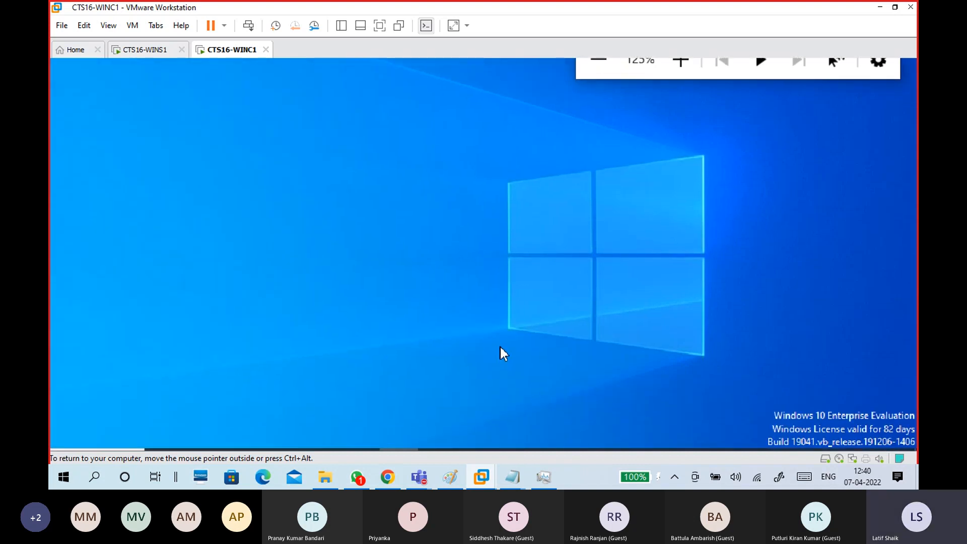
Add 'WINC1:' and the path 'Setting - System - About - Rename This PC(Advanced)' to the notes.
mouse_move(521, 473)
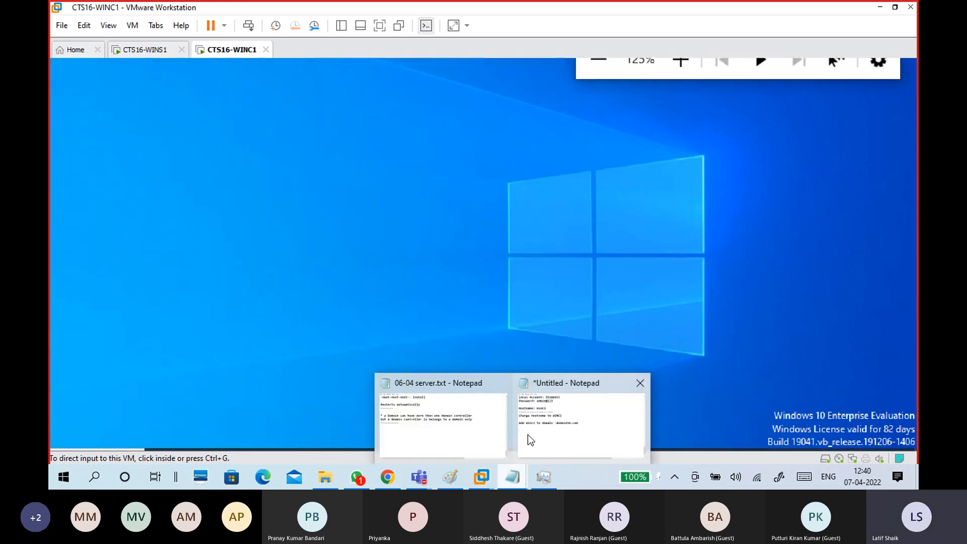
left_click(543, 440)
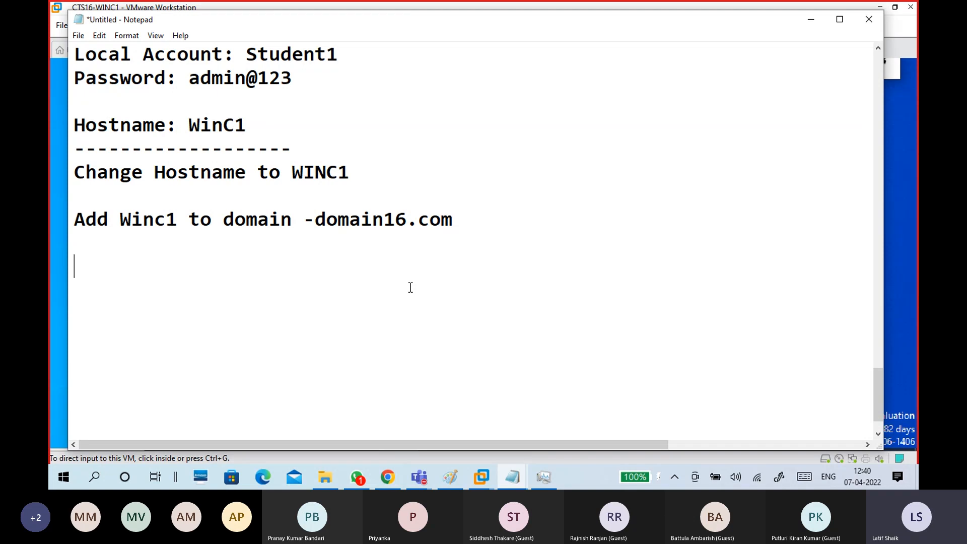
type("WINC1:")
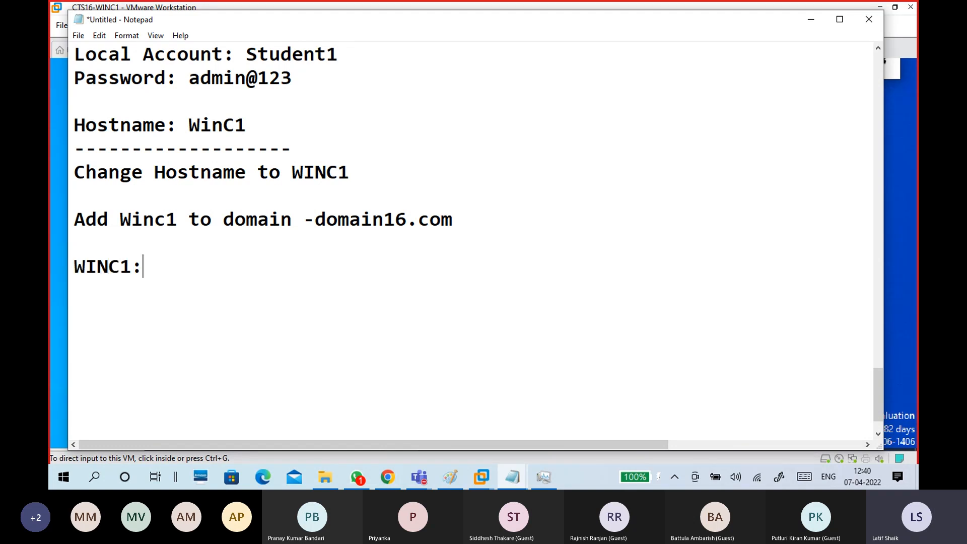
key("Return")
type("Setti")
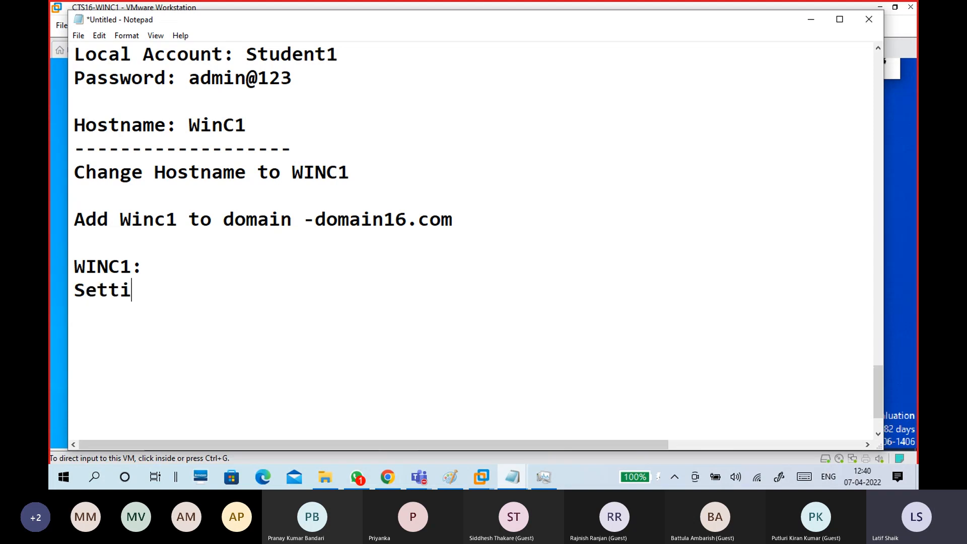
type("ng - S")
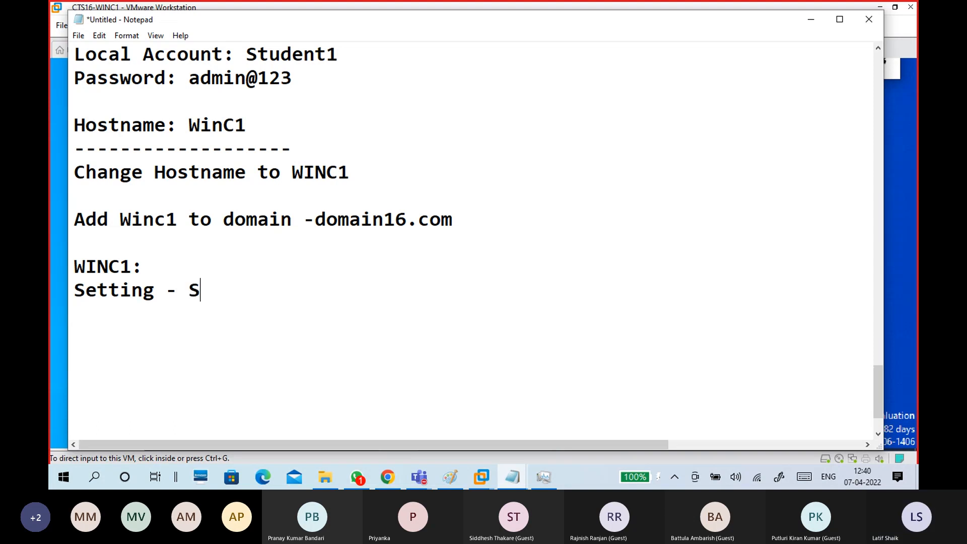
type("ystem - ")
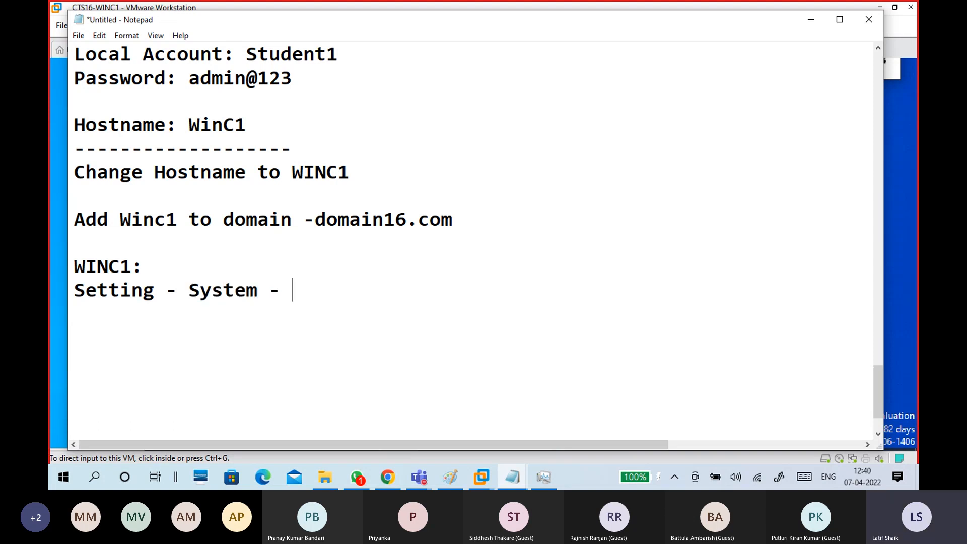
type("About -")
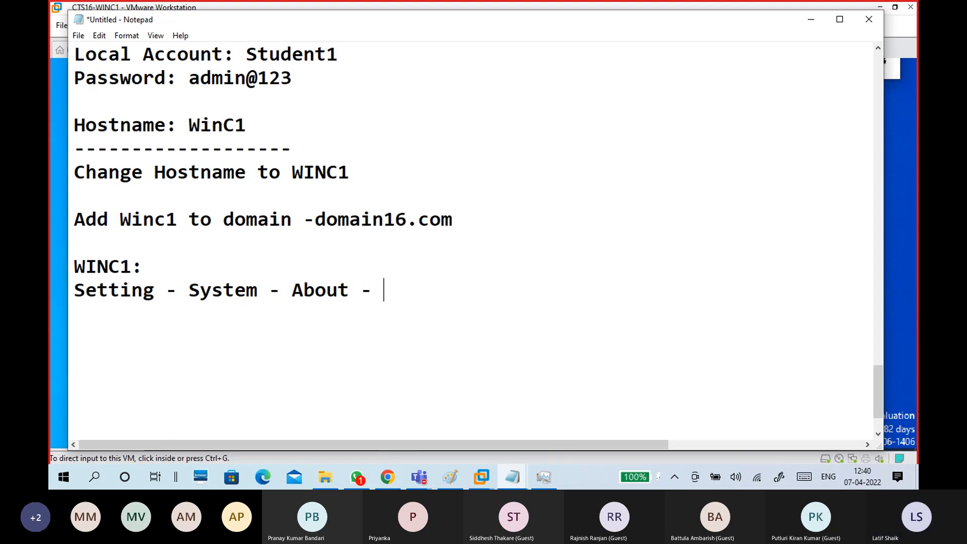
type("Renam")
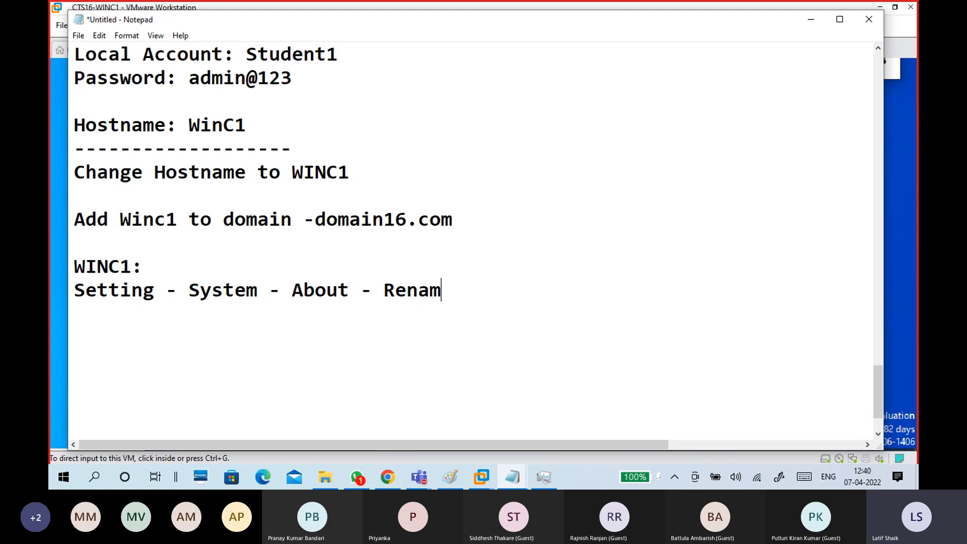
type("e This PC")
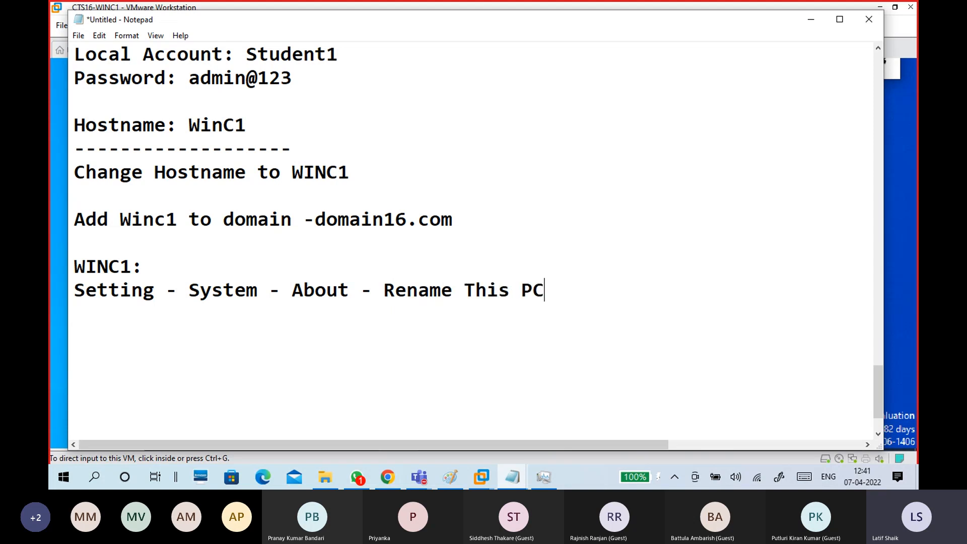
type("(Advance")
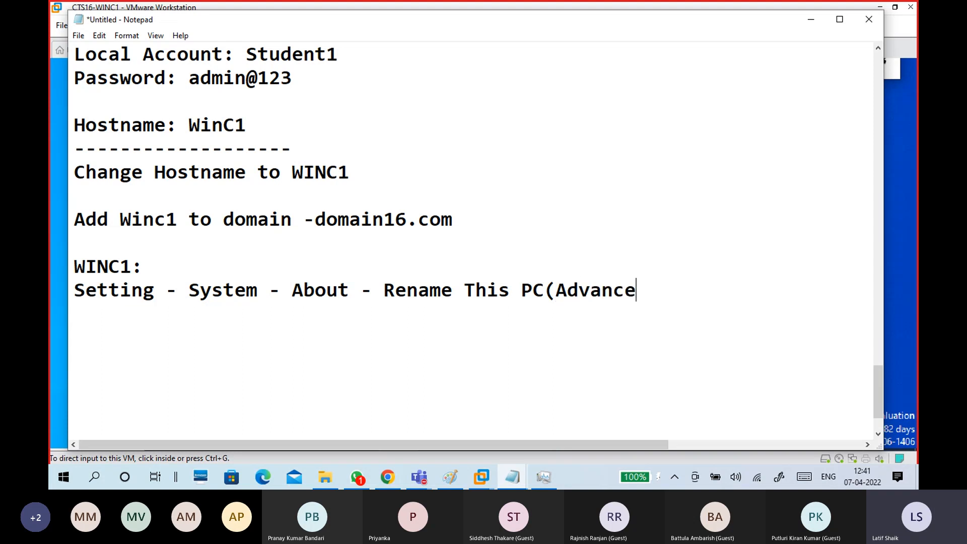
type("d)")
key("Return")
key("Return")
Add 'Change - Computer Name: WINC1', 'Member of : Domain: domain16.com' and 'OK' lines.
type("Change -")
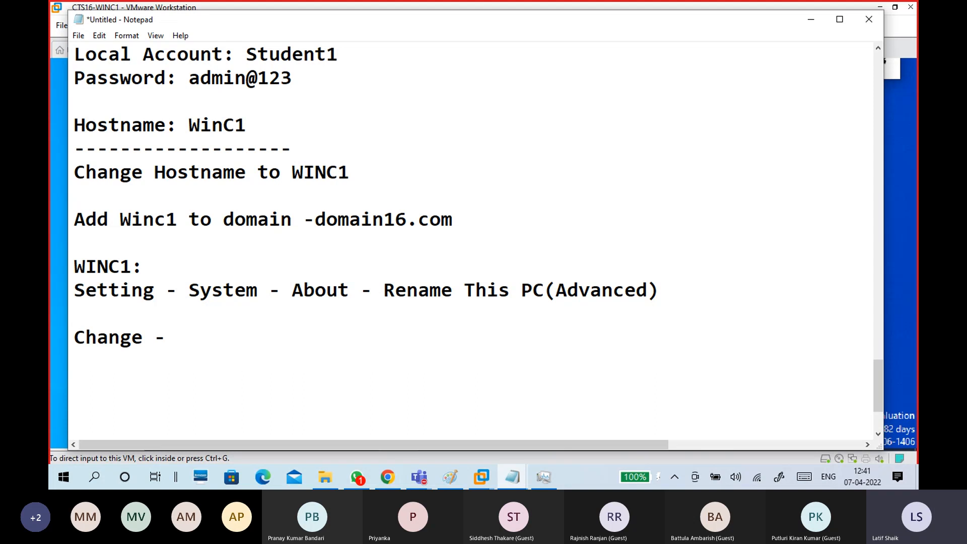
type(" Compu")
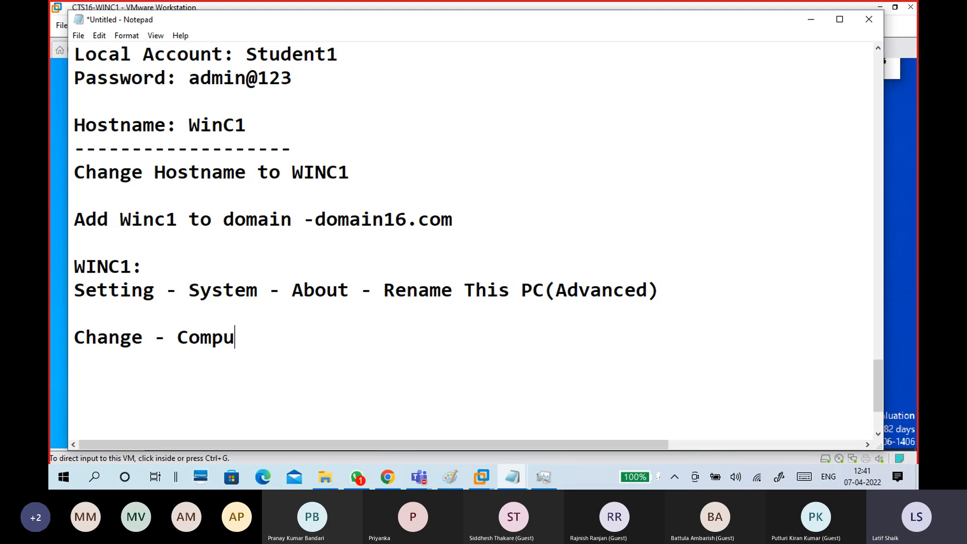
type("ter Name")
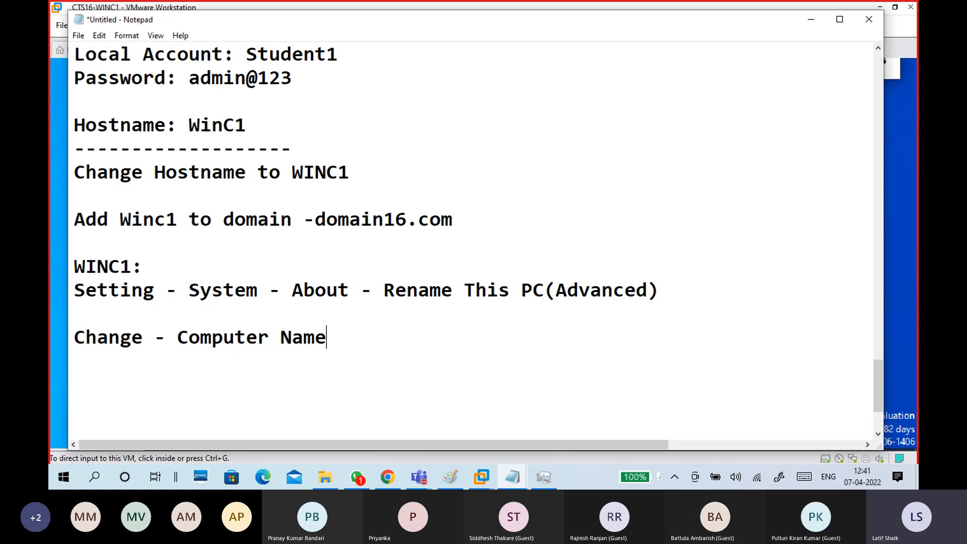
type(": WIn")
key("BackSpace")
key("BackSpace")
type("IN")
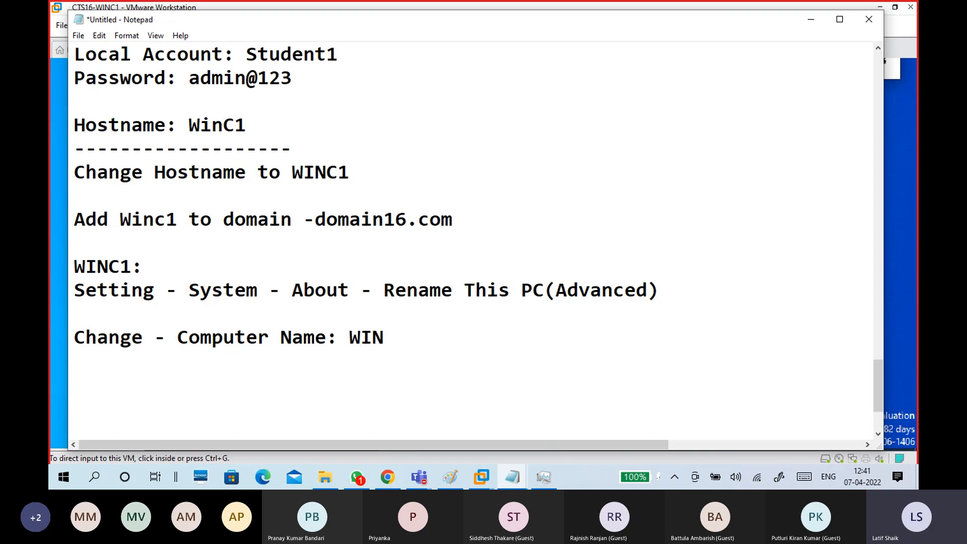
type("C1")
key("Return")
key("Return")
type("Mem")
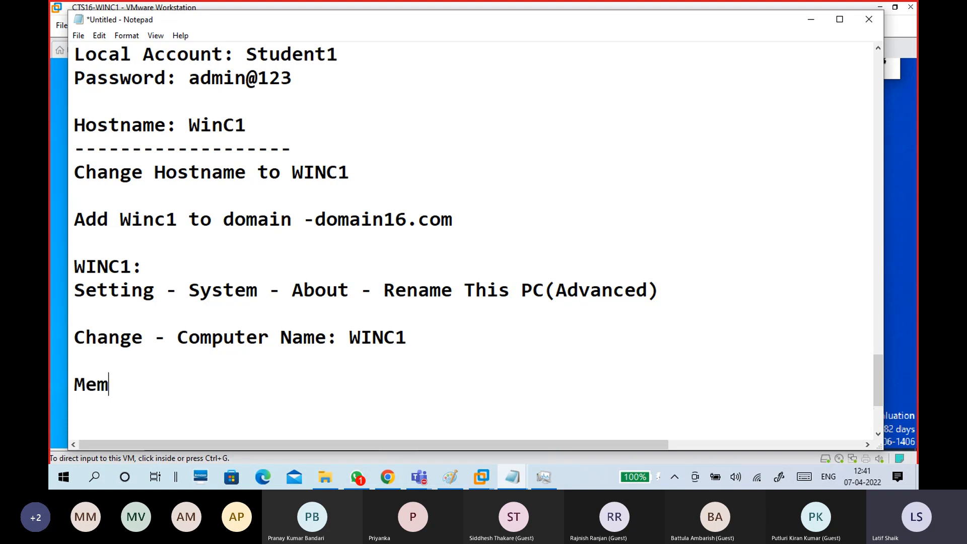
type("ber O")
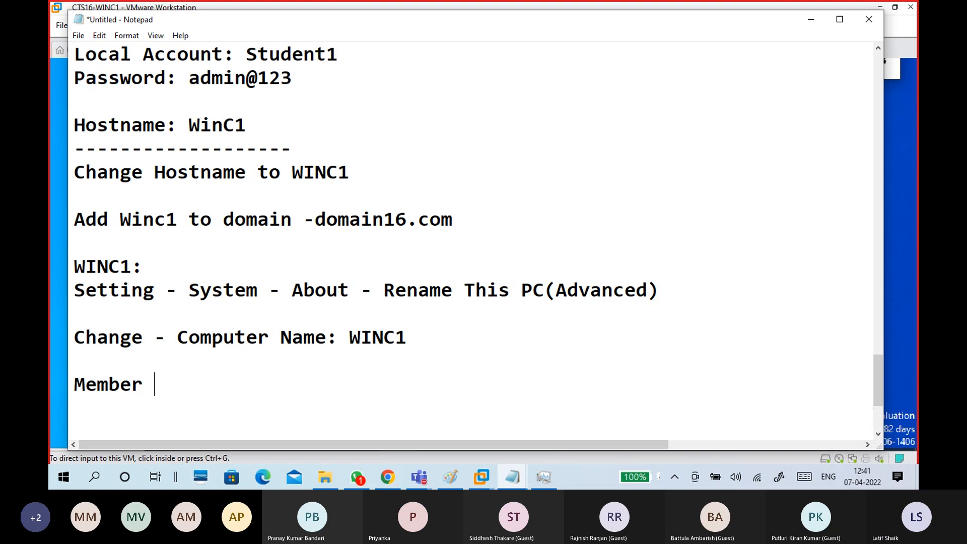
key("BackSpace")
type("of : Domain: domain16.com")
key("Return")
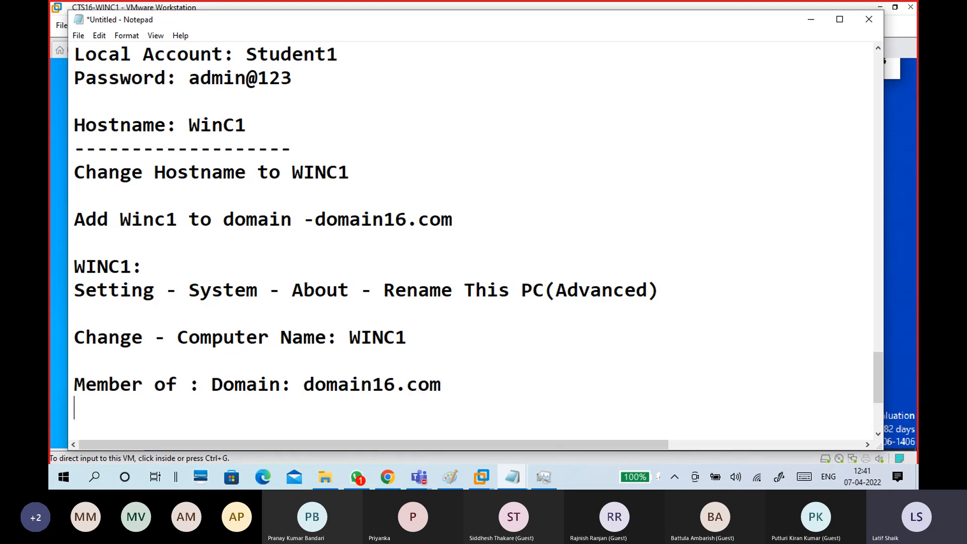
key("Return")
scroll(410, 287, "down", 2)
type("OK")
key("Return")
key("Return")
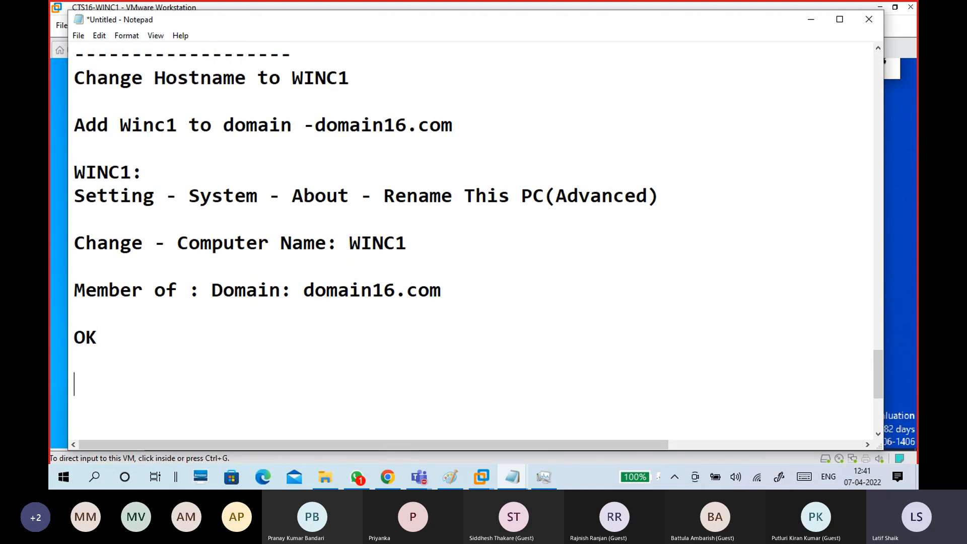
Write 'Authentication: Administrator' with the account password indented on the line beneath.
type("Aut")
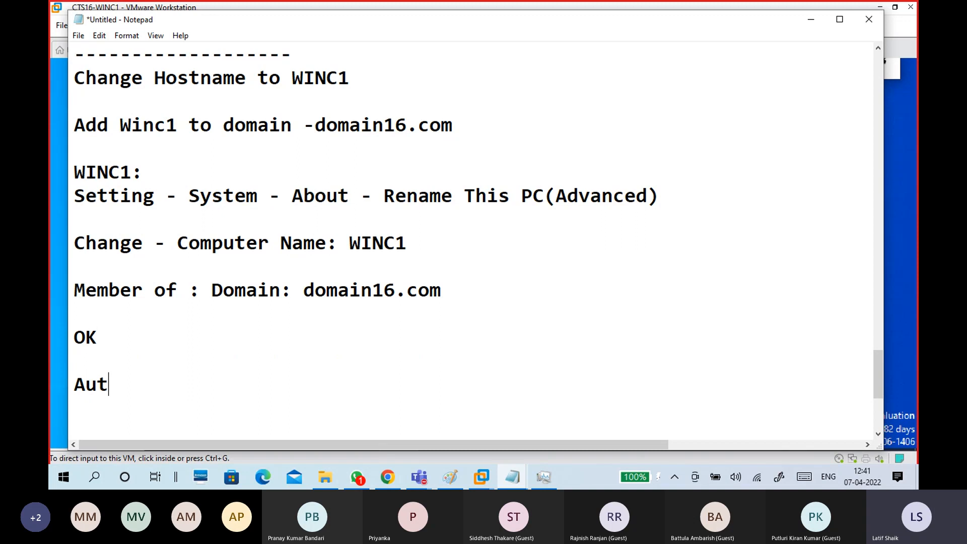
type("hentication:")
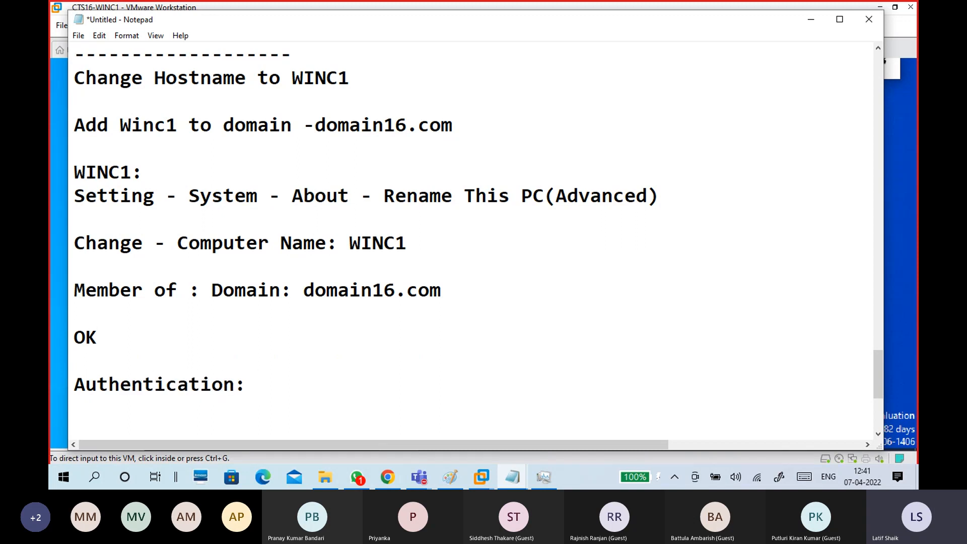
key("Return")
scroll(410, 288, "down", 2)
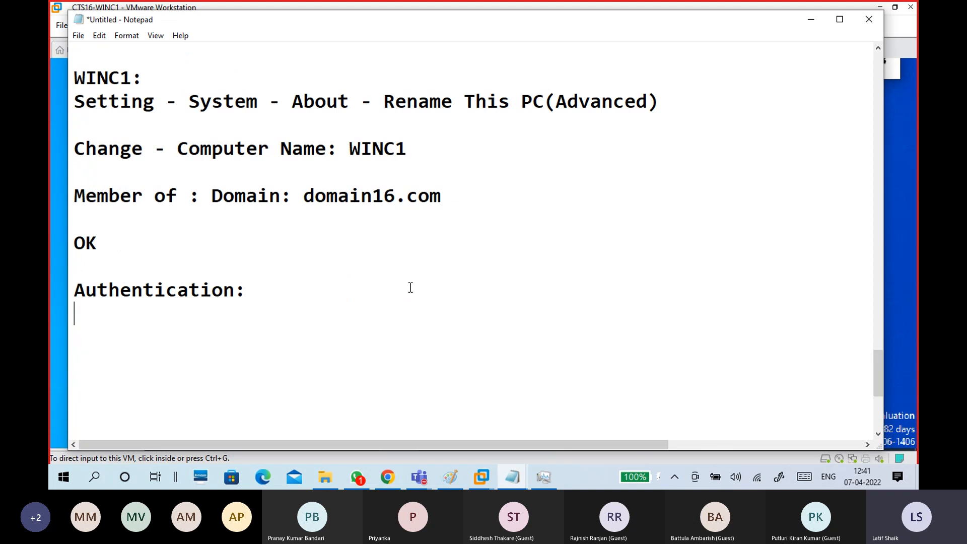
type("Administratio")
key("BackSpace")
key("BackSpace")
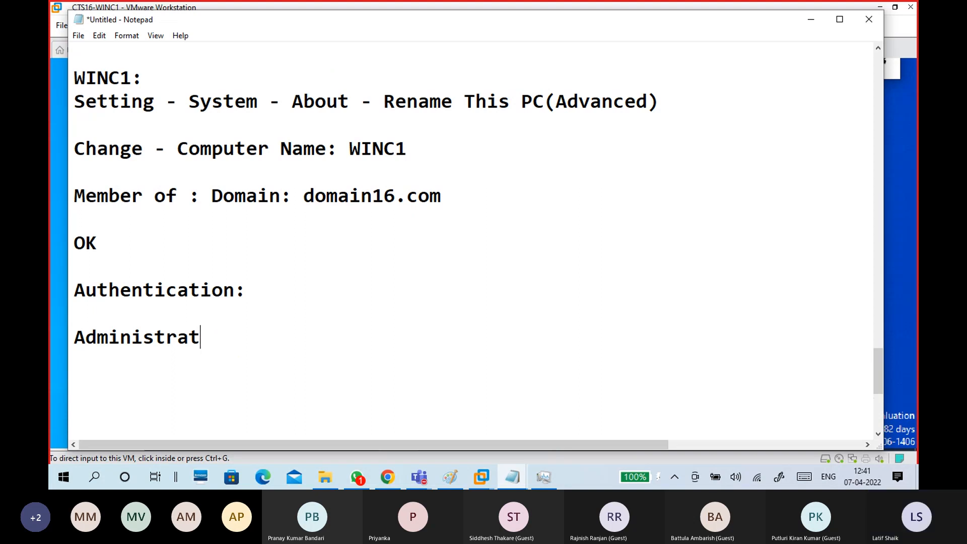
type("or")
key("Return")
type("Ad")
key("BackSpace")
key("BackSpace")
type("admin@123")
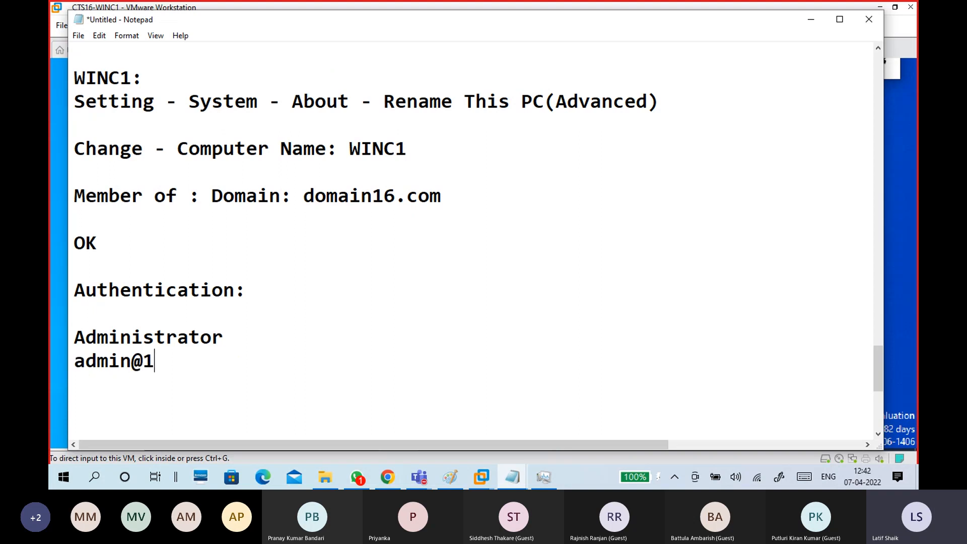
left_click(75, 335)
key("BackSpace")
key("BackSpace")
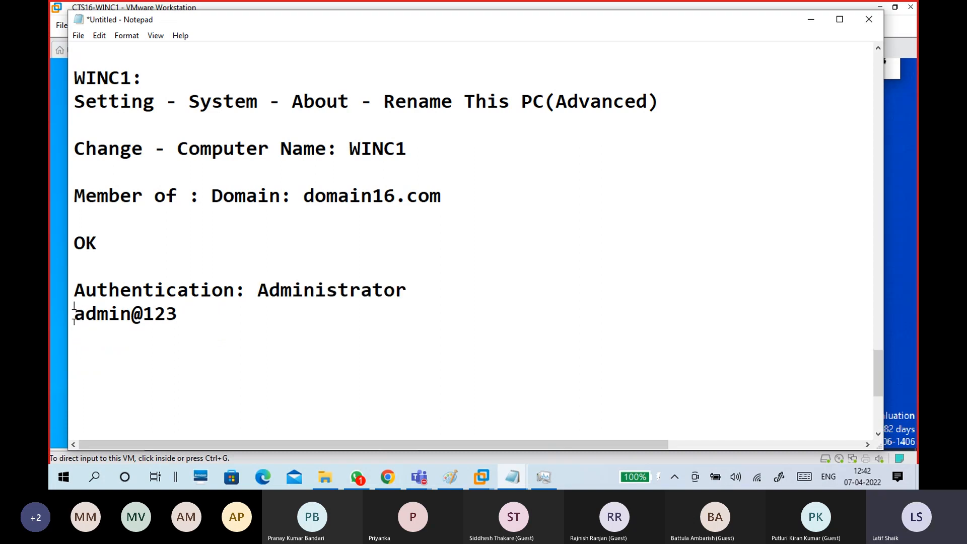
left_click(74, 314)
key("Tab")
key("Tab")
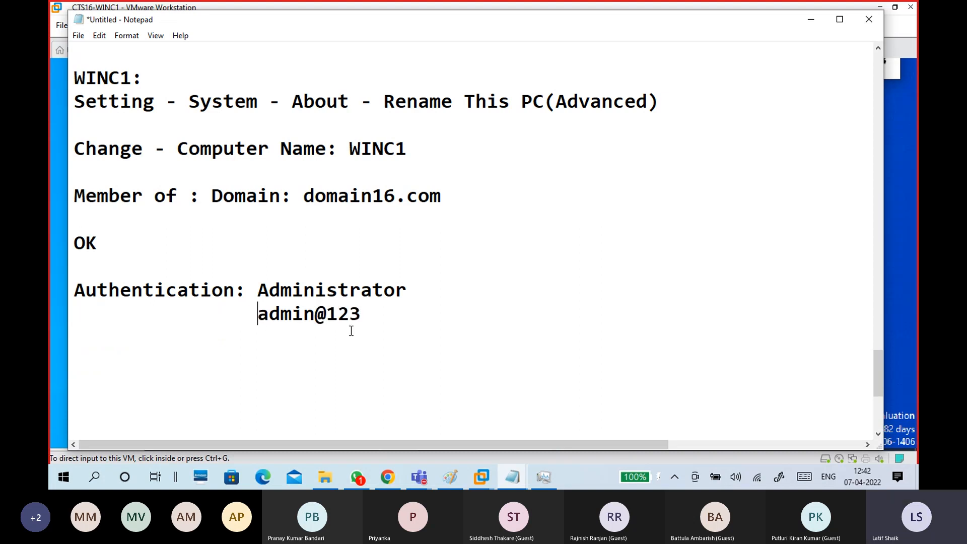
left_click_drag(373, 317, 255, 291)
left_click(252, 295)
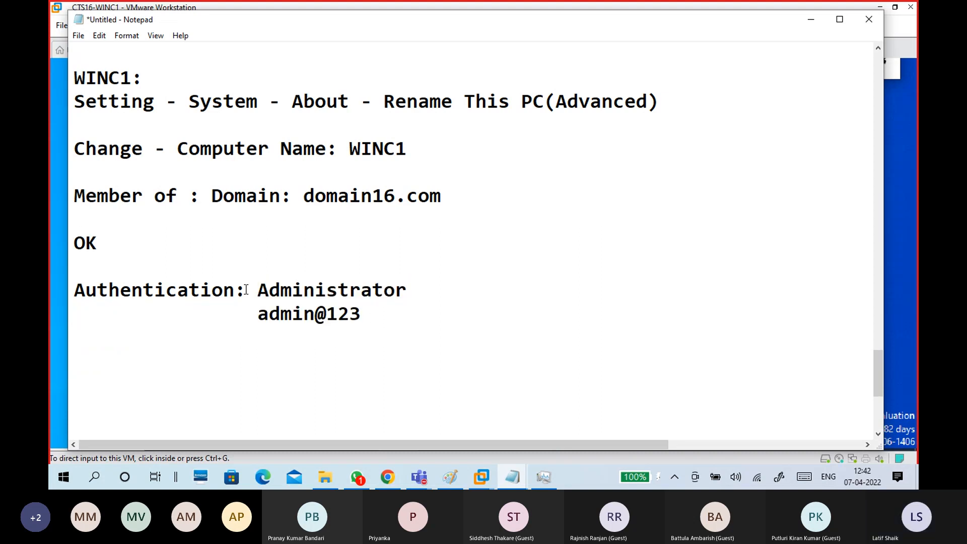
left_click(361, 325)
key("Return")
Add 'Ok', 'cancel', 'Restart Now' and a row of dashes below the credentials.
type("Ok")
key("Return")
key("Return")
type("Restart")
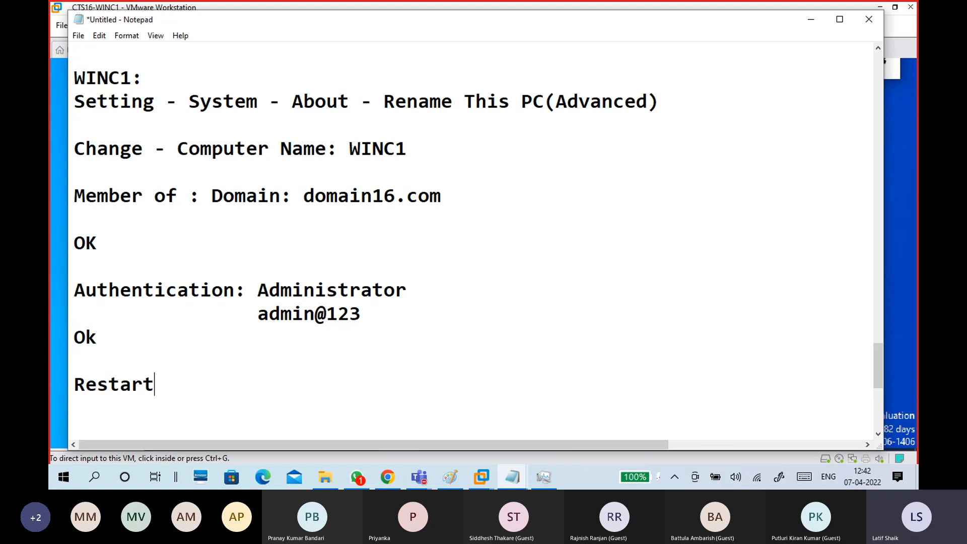
key("Up")
type("cancel")
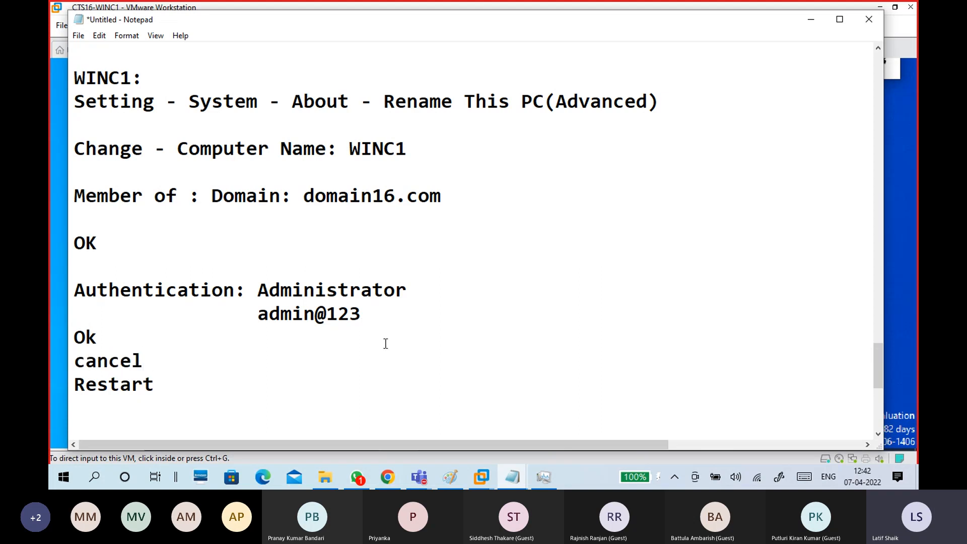
left_click(177, 385)
key("BackSpace")
key("Home")
key("Return")
left_click(164, 413)
type("Now")
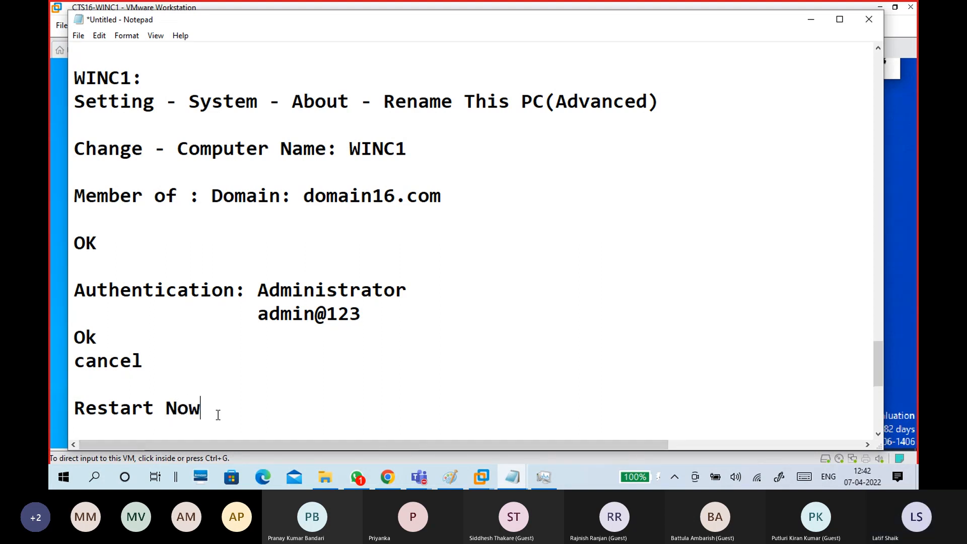
key("Return")
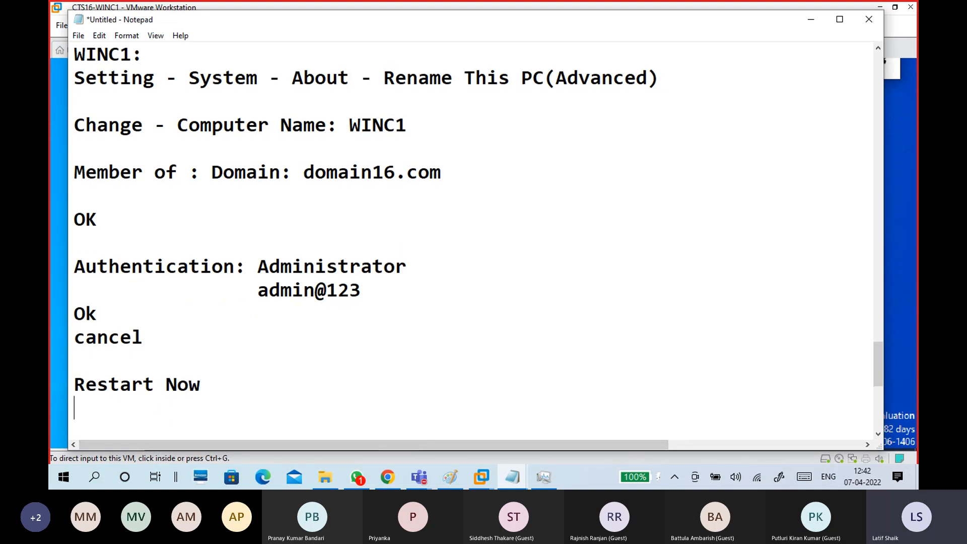
type("-----------------------")
Minimize the notes, open guest Settings and readjust Magnifier zoom with its toolbar moved aside.
left_click(811, 20)
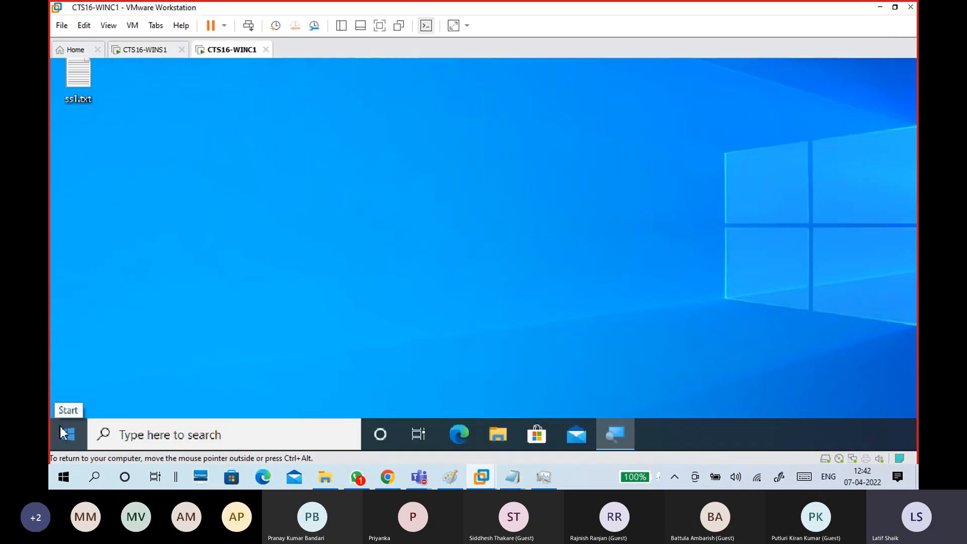
left_click(64, 433)
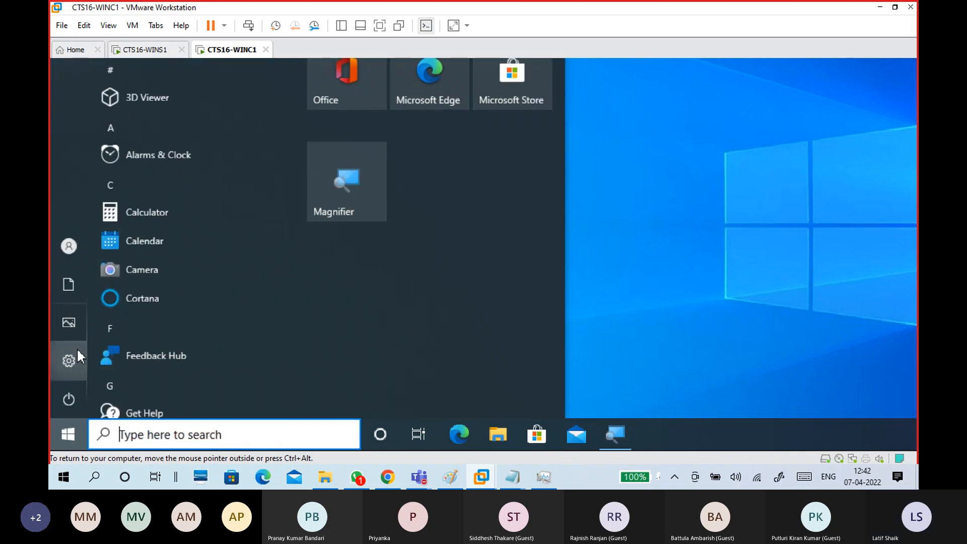
mouse_move(77, 347)
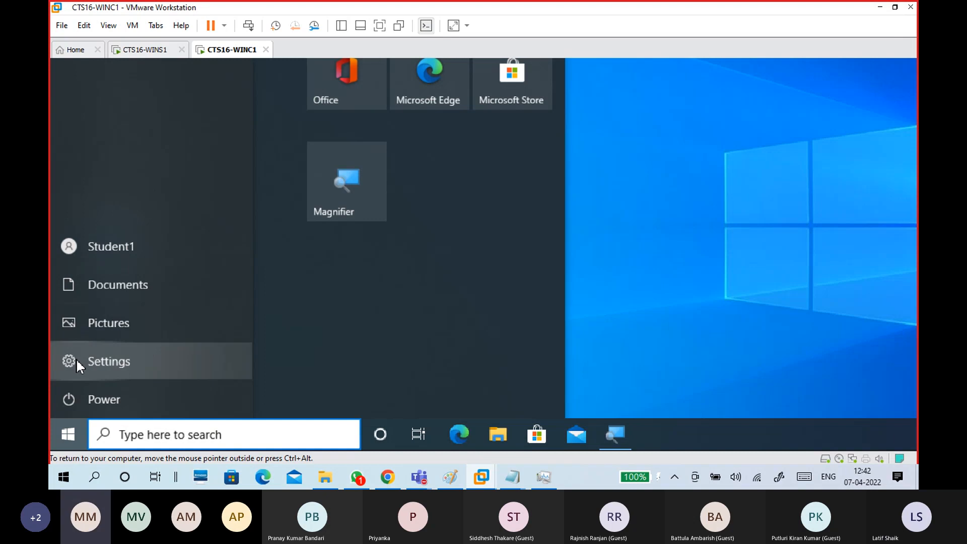
left_click(76, 361)
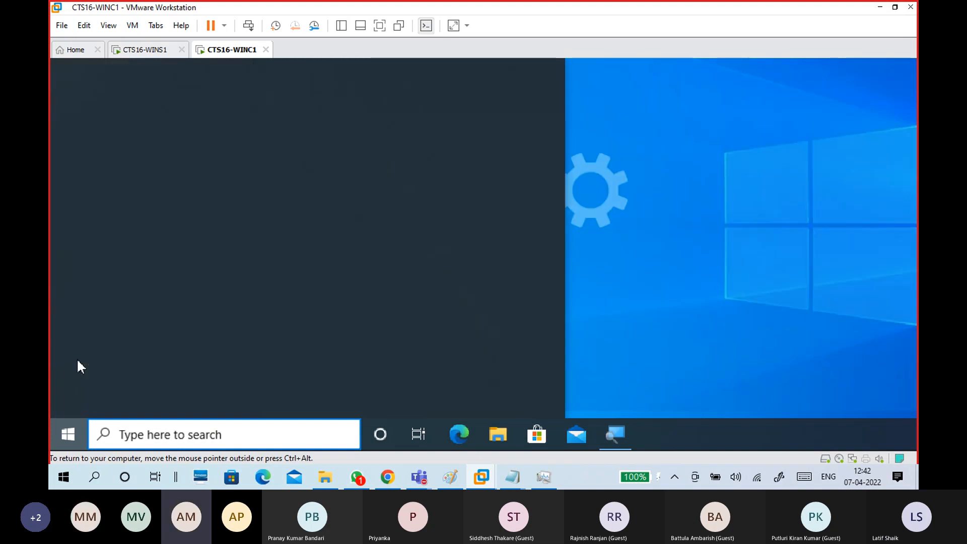
left_click(598, 128)
left_click_drag(725, 90, 830, 98)
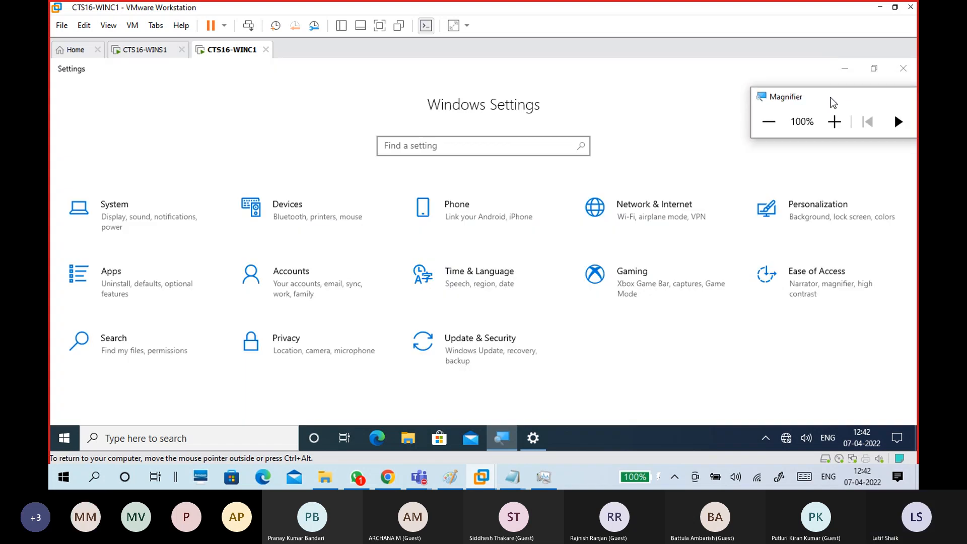
left_click(814, 111)
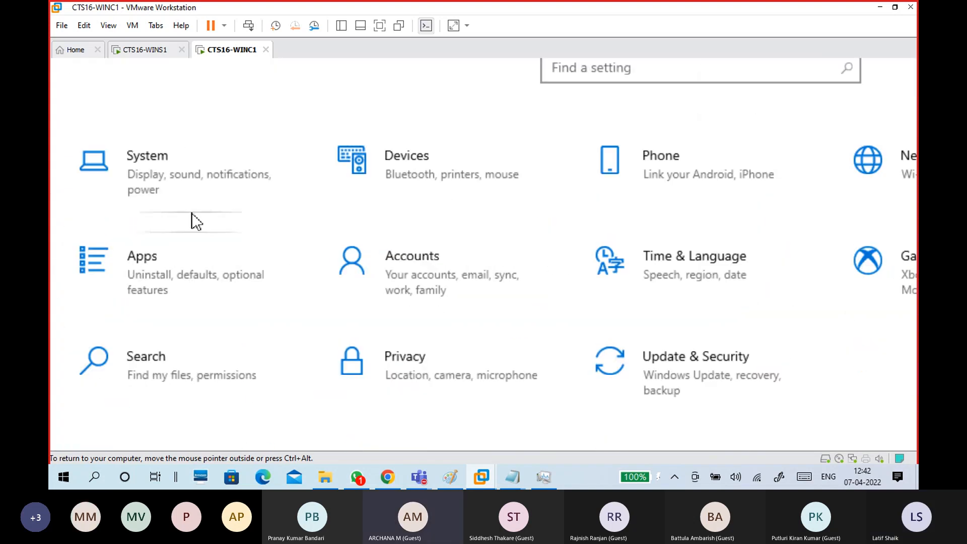
Go to System > About and open Rename this PC (advanced).
left_click(191, 200)
scroll(154, 383, "down", 5)
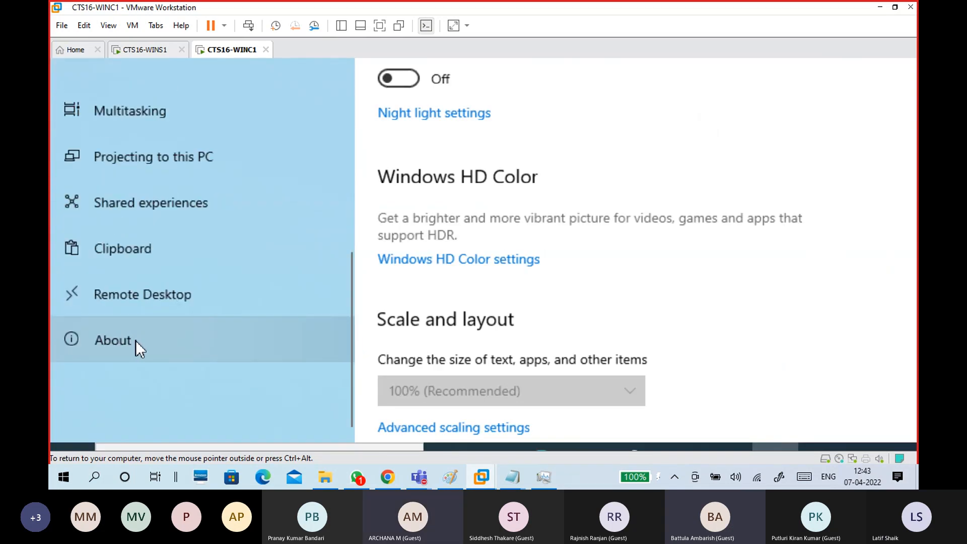
left_click(135, 341)
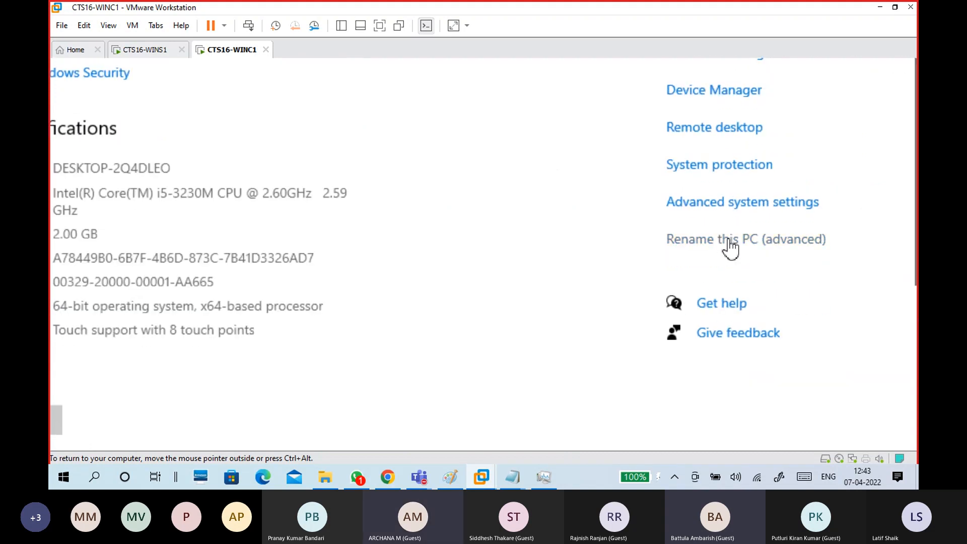
left_click(725, 248)
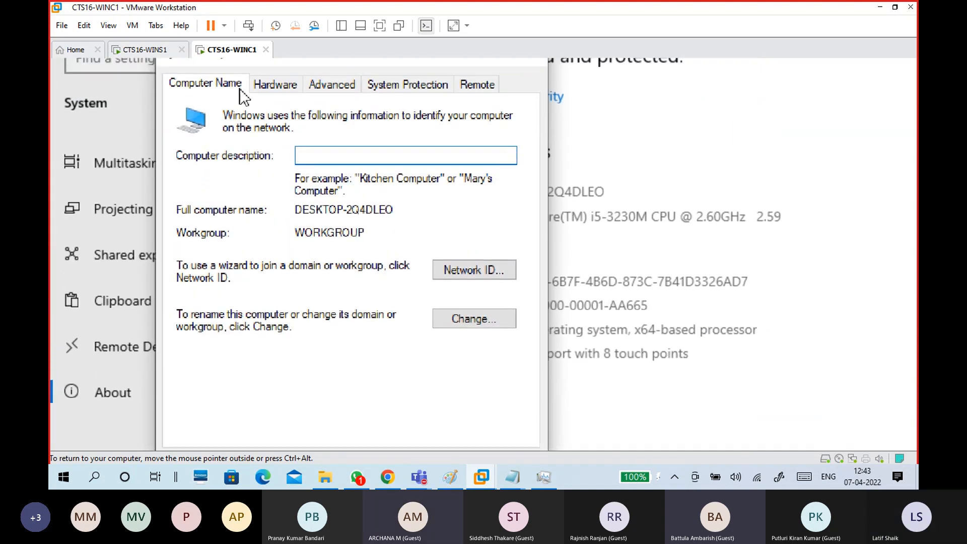
Rename the computer to WINC1, make it a member of domain domain16.com, and confirm.
left_click(477, 321)
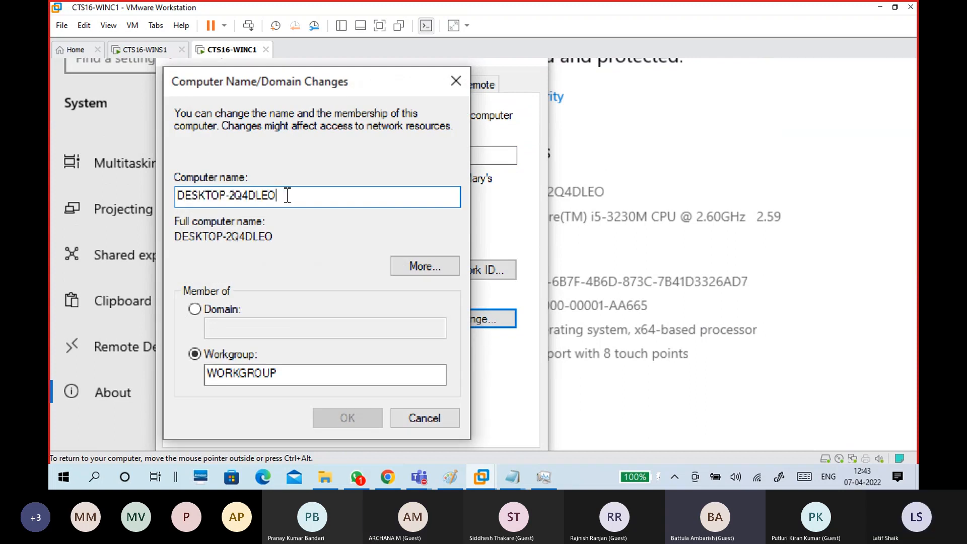
key("BackSpace")
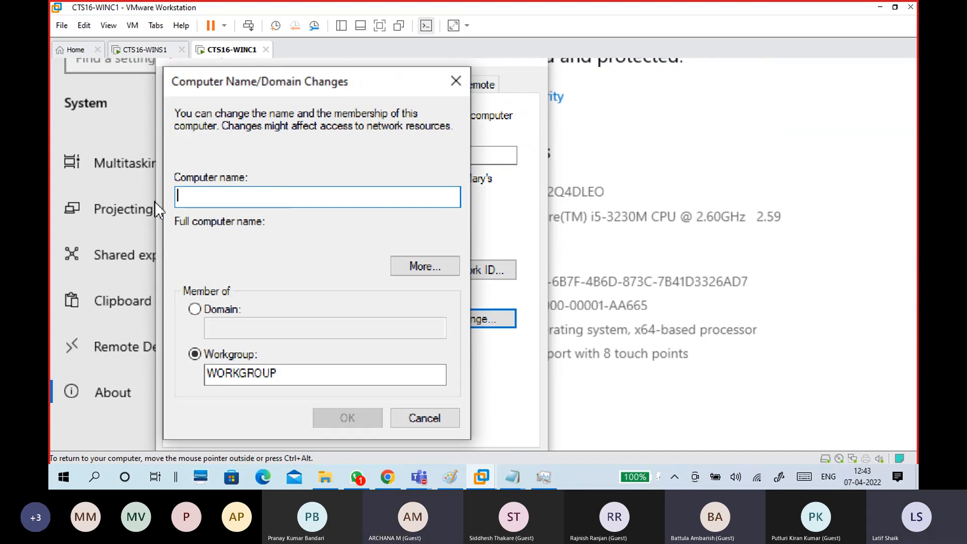
type("WINC1")
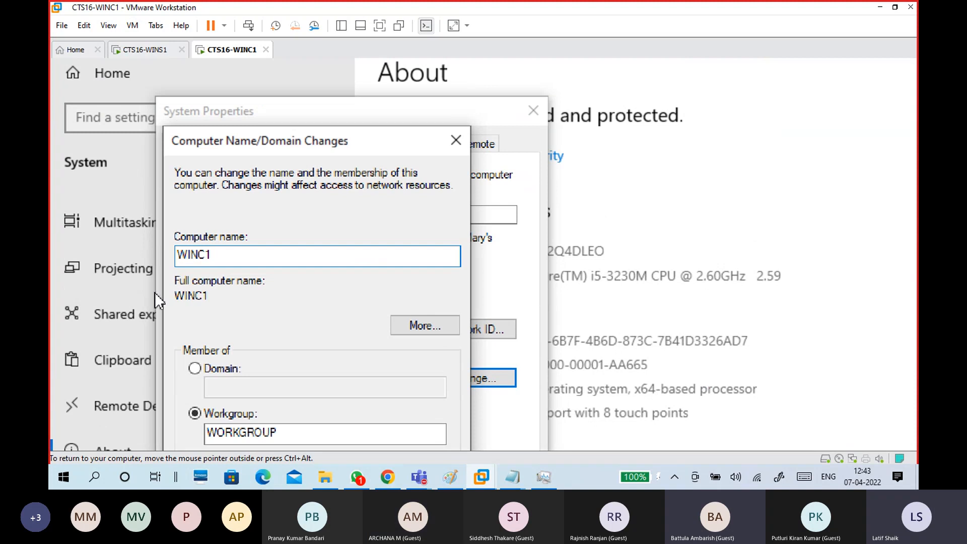
left_click(207, 230)
left_click(222, 245)
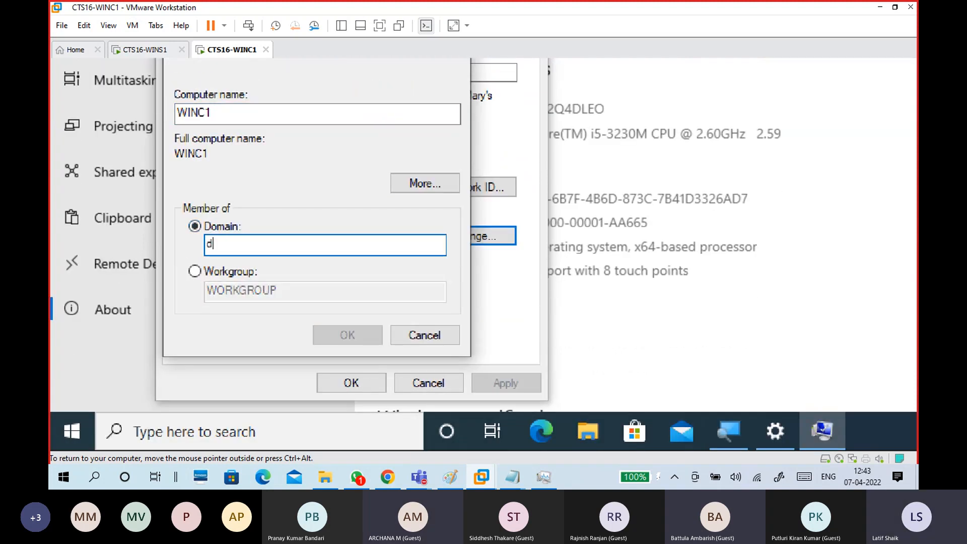
type("domain1")
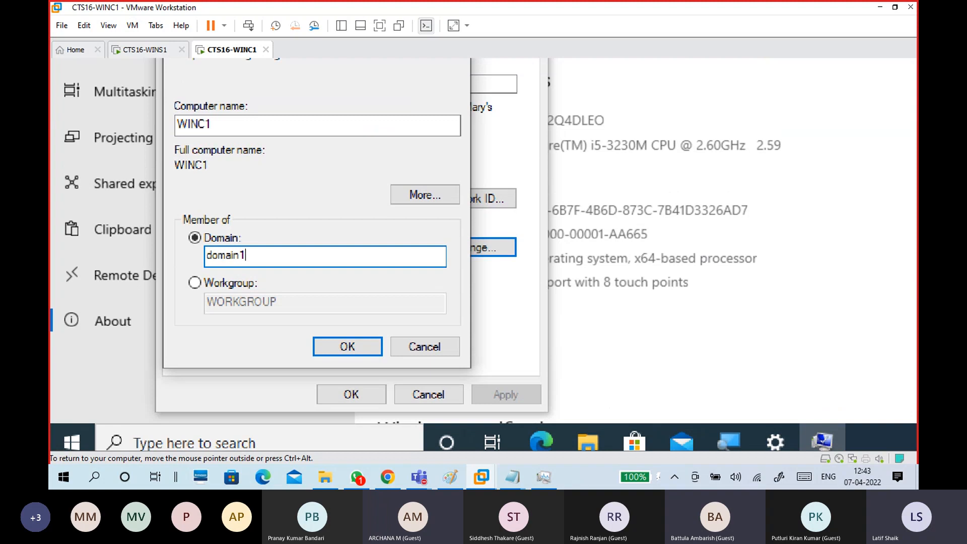
type("6.com")
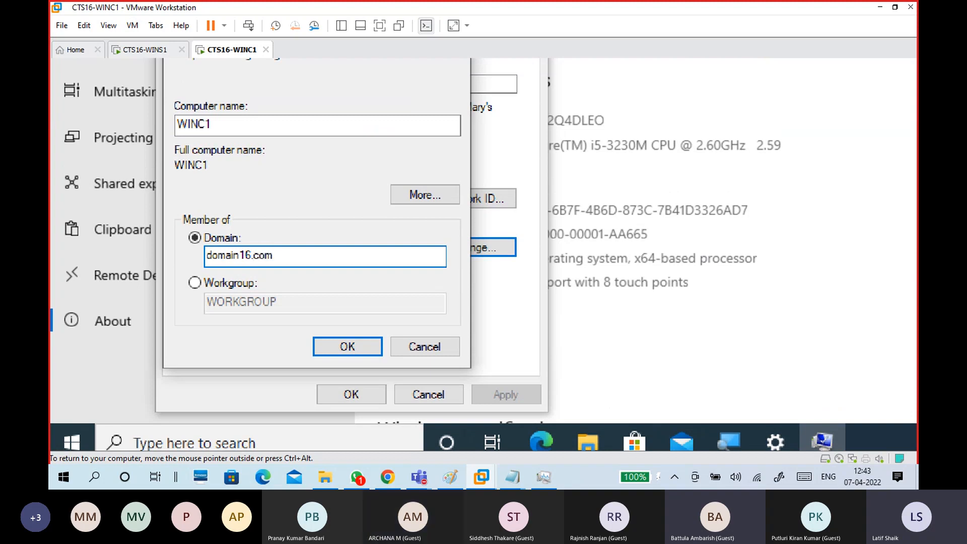
left_click_drag(296, 266, 179, 248)
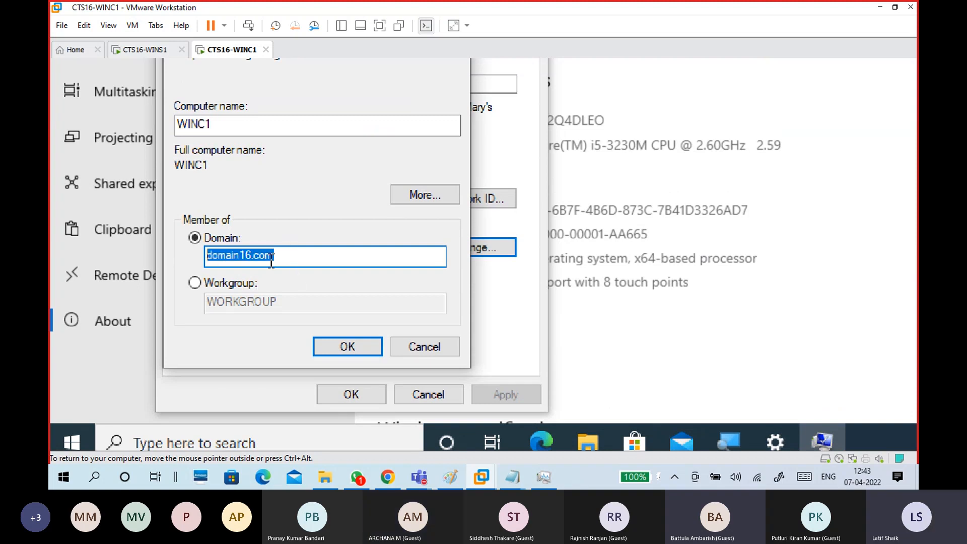
left_click(287, 256)
left_click(333, 344)
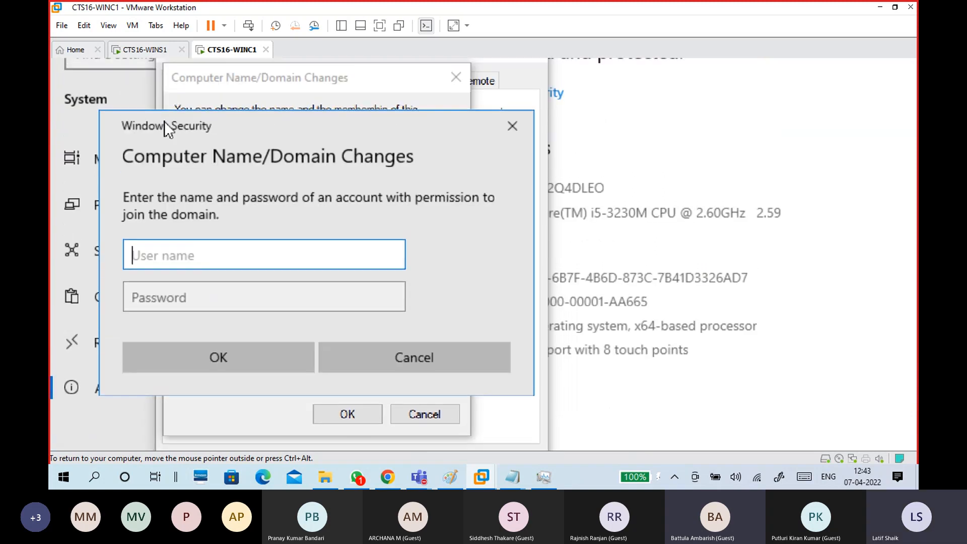
Enter the domain administrator user name and password in Windows Security and submit them.
left_click_drag(189, 135, 359, 118)
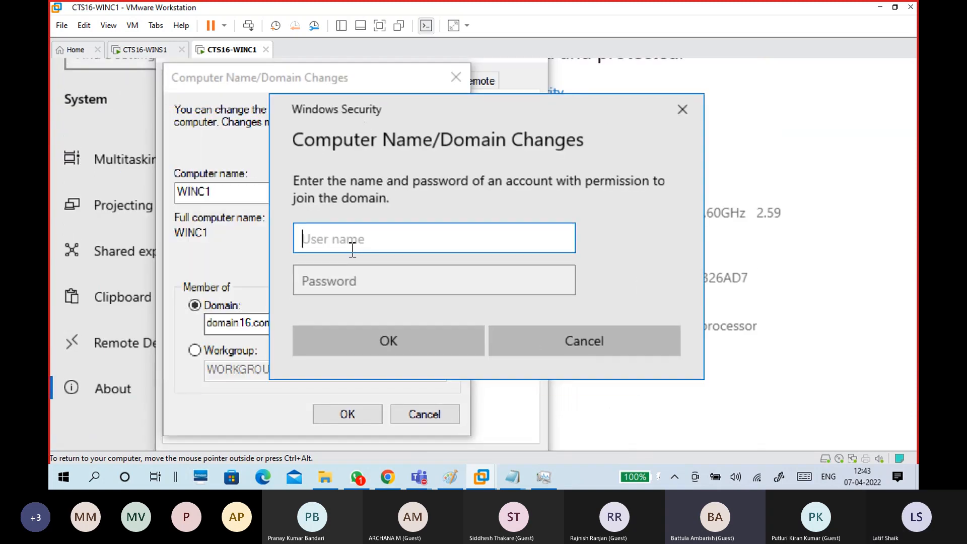
type("admini")
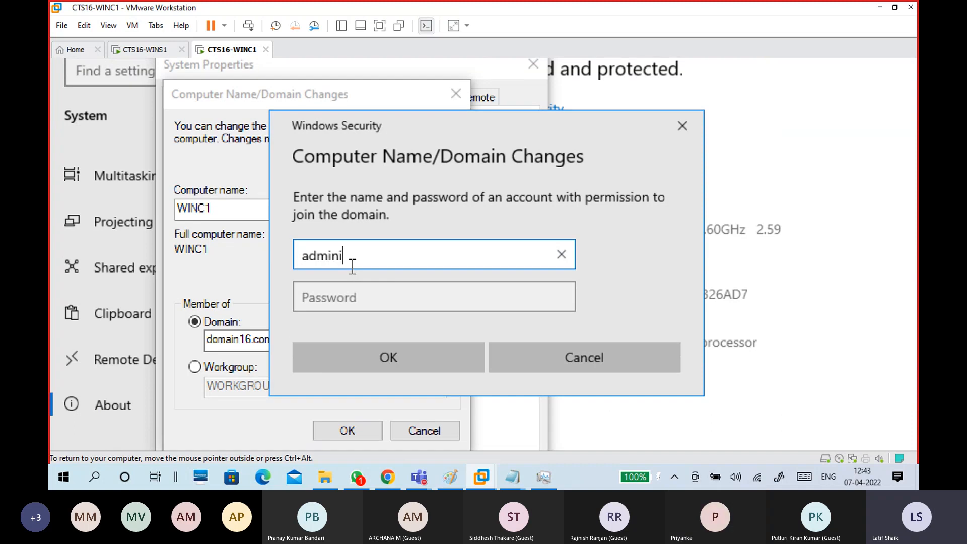
type("strator")
key("Tab")
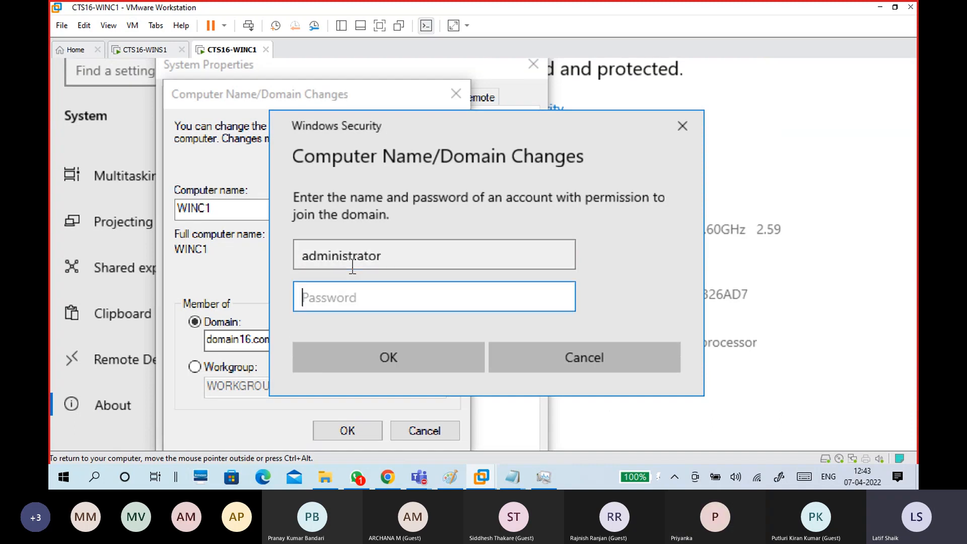
type("123456")
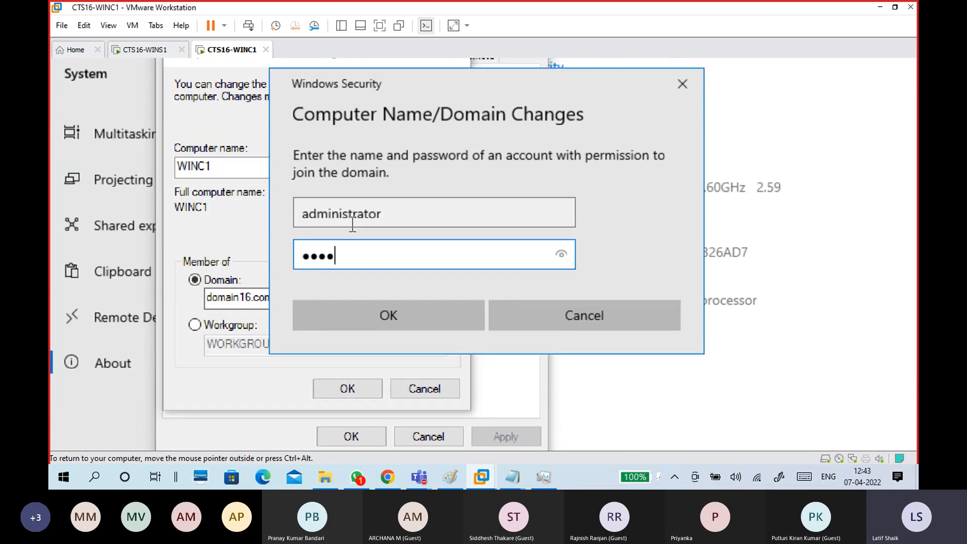
type("789")
left_click(562, 254)
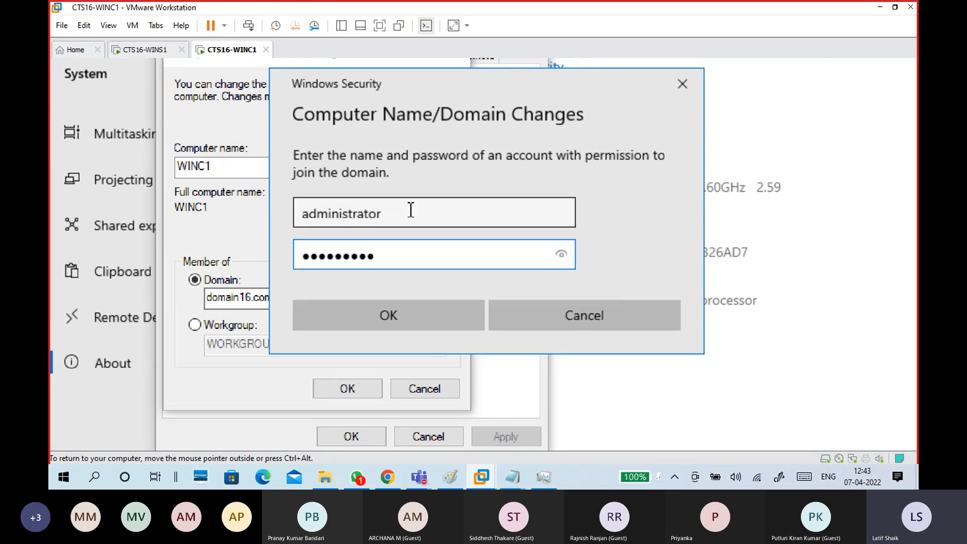
left_click(395, 312)
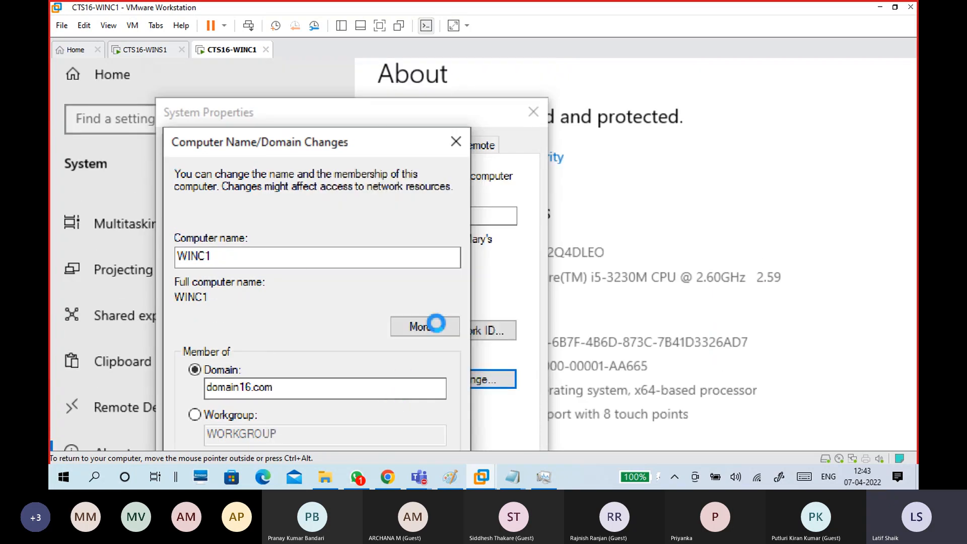
Magnify the guest screen to 150% and dismiss the domain16.com welcome message.
key("super+plus")
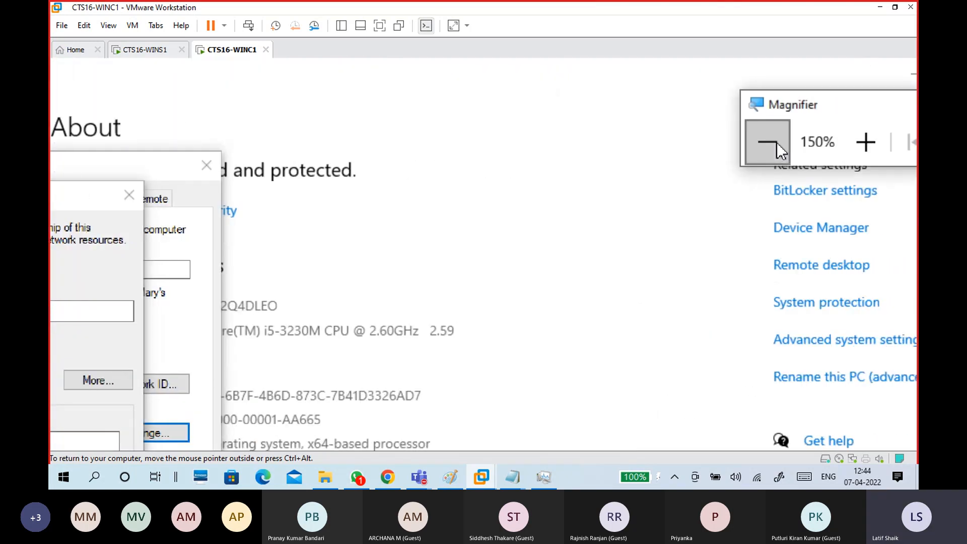
left_click(776, 142)
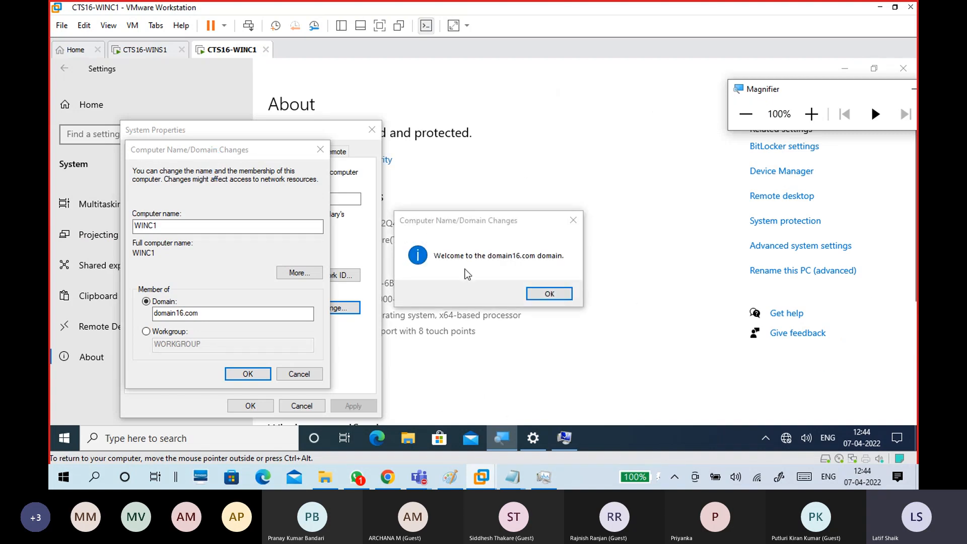
left_click(812, 114)
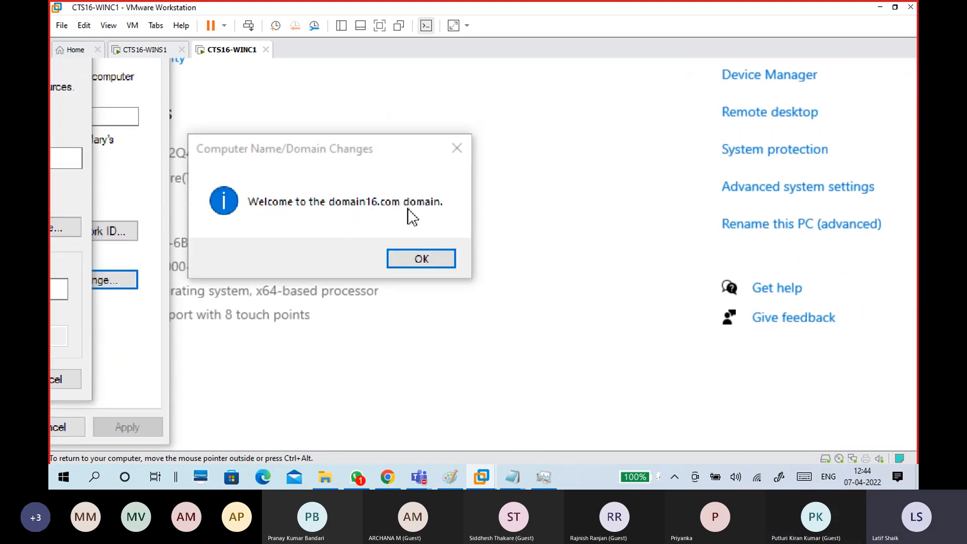
left_click(419, 264)
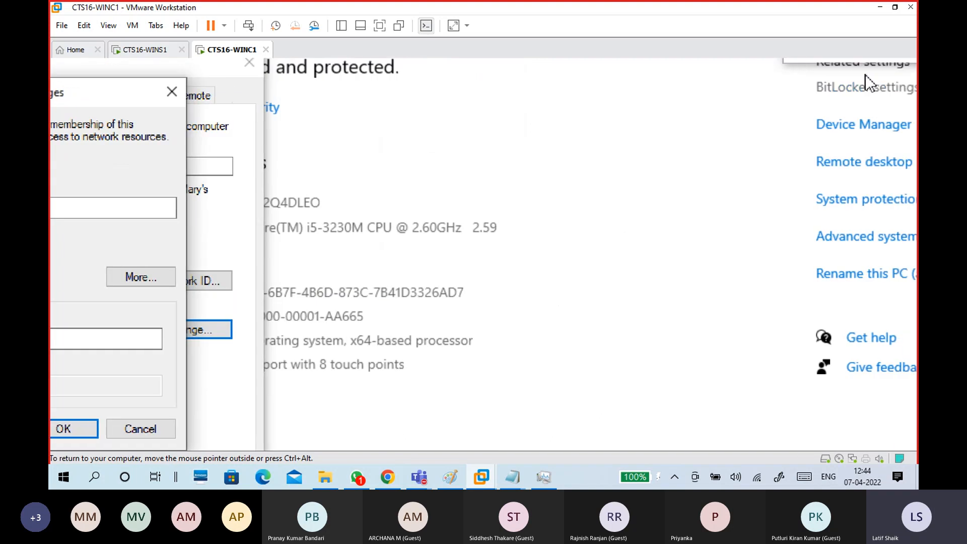
Dismiss the DNS name error and restart notice, then close System Properties.
left_click(802, 141)
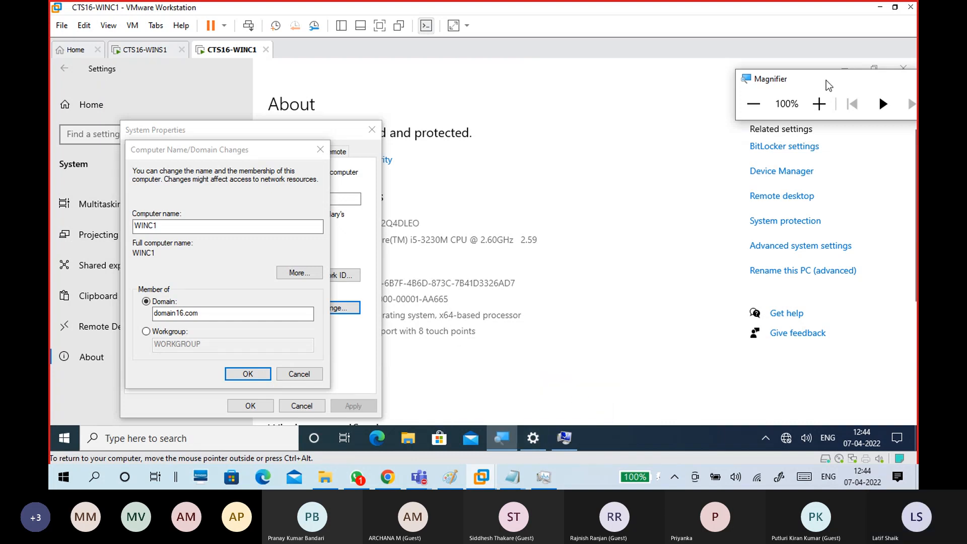
left_click_drag(826, 81, 828, 141)
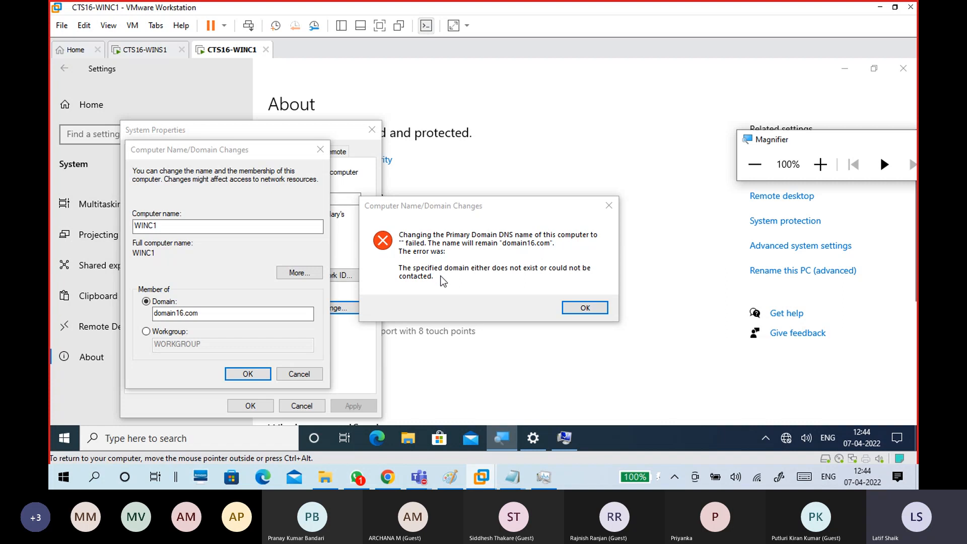
left_click(571, 311)
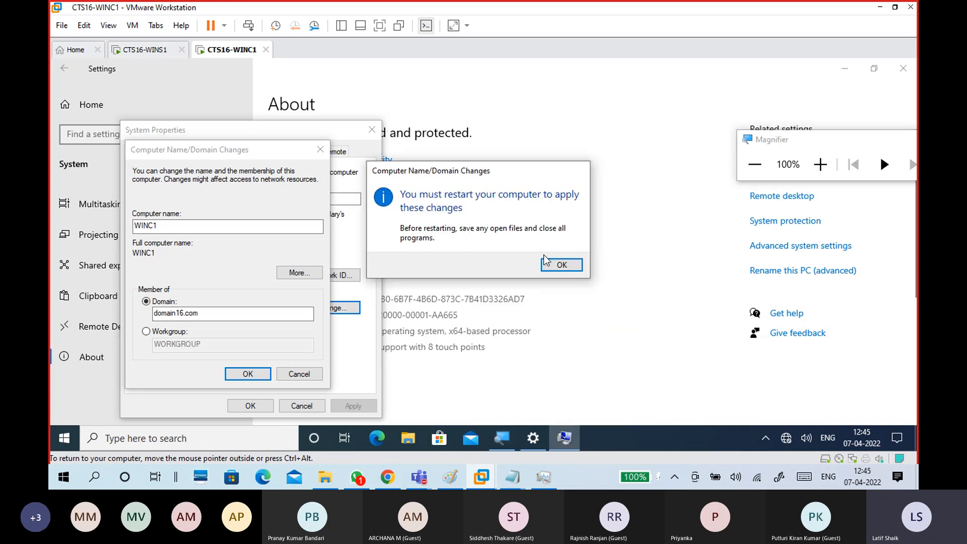
left_click(560, 266)
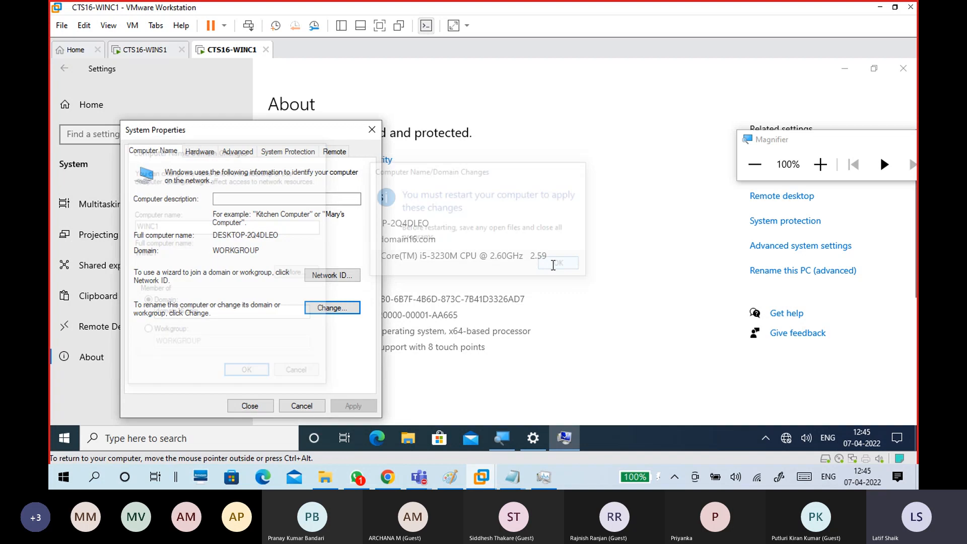
left_click(250, 406)
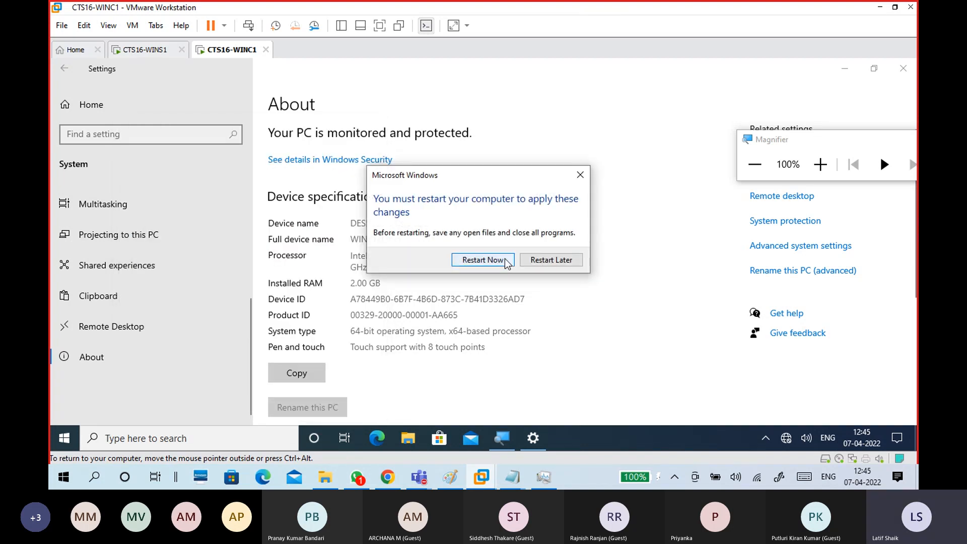
Choose Restart Now so WINC1 reboots into domain16.com, then release input from the VM.
left_click(506, 261)
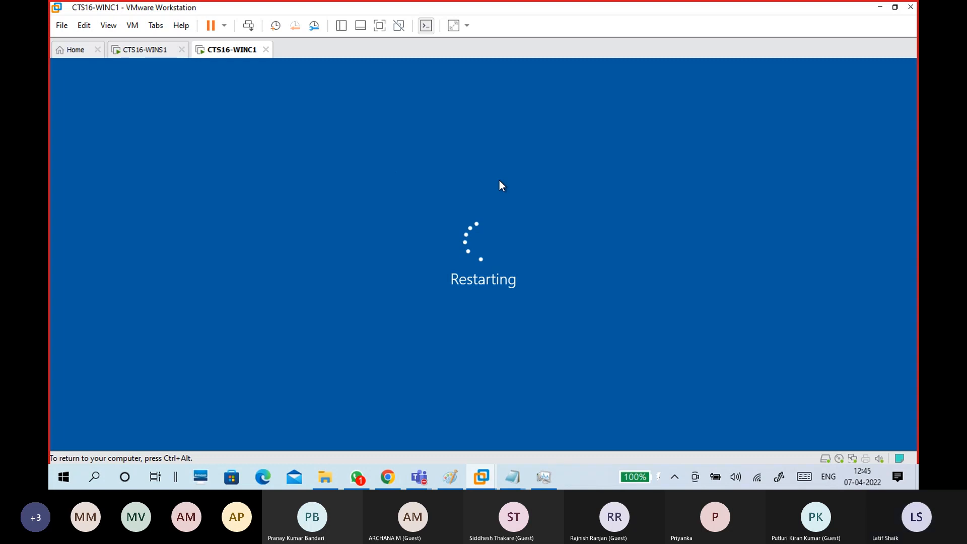
key("ctrl+alt")
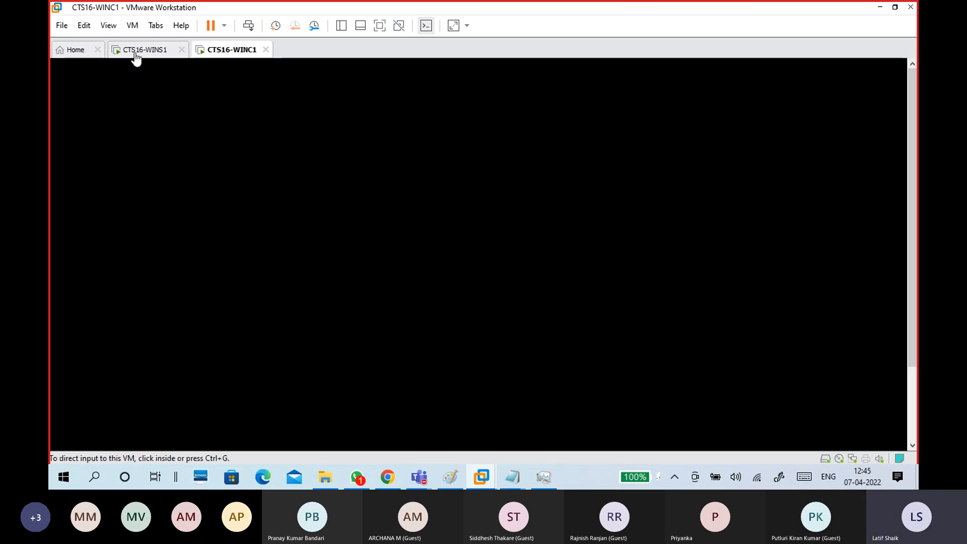
Switch to CTS16-WINS1 and sign in with the domain administrator password.
left_click(147, 49)
left_click(211, 151)
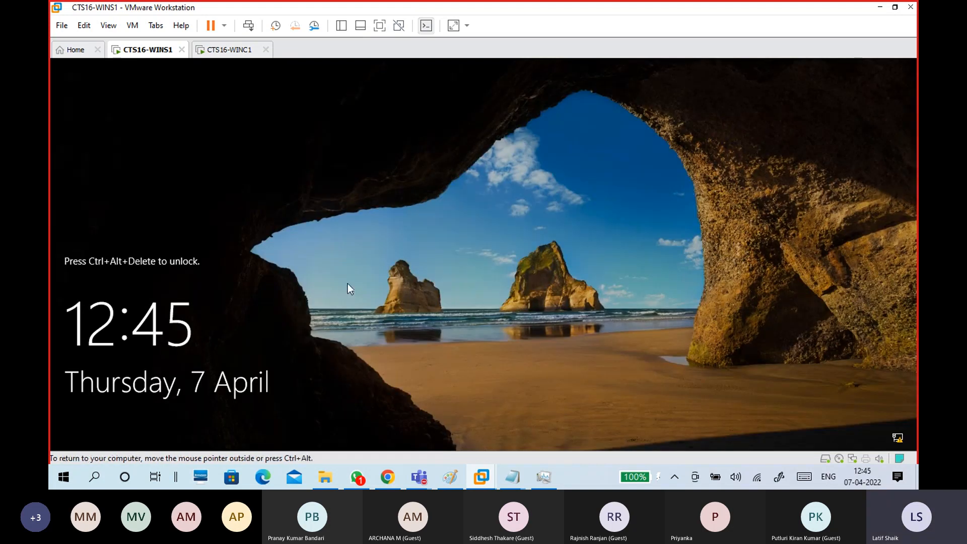
key("ctrl+alt+Delete")
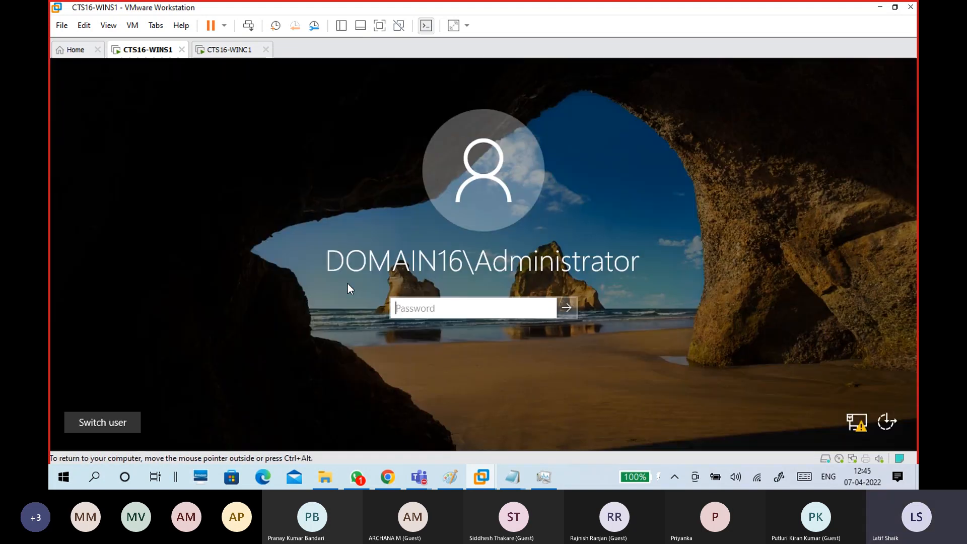
type("••••••••••")
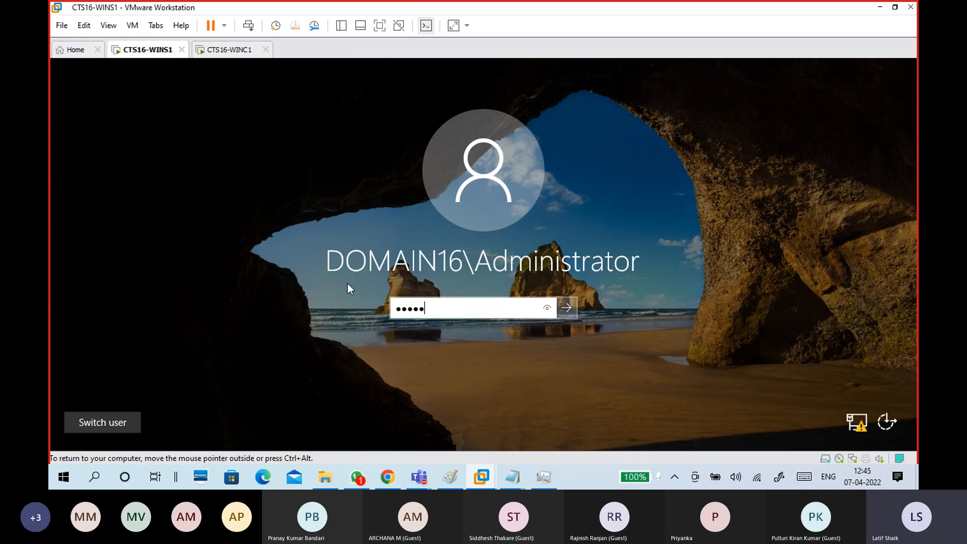
key("Return")
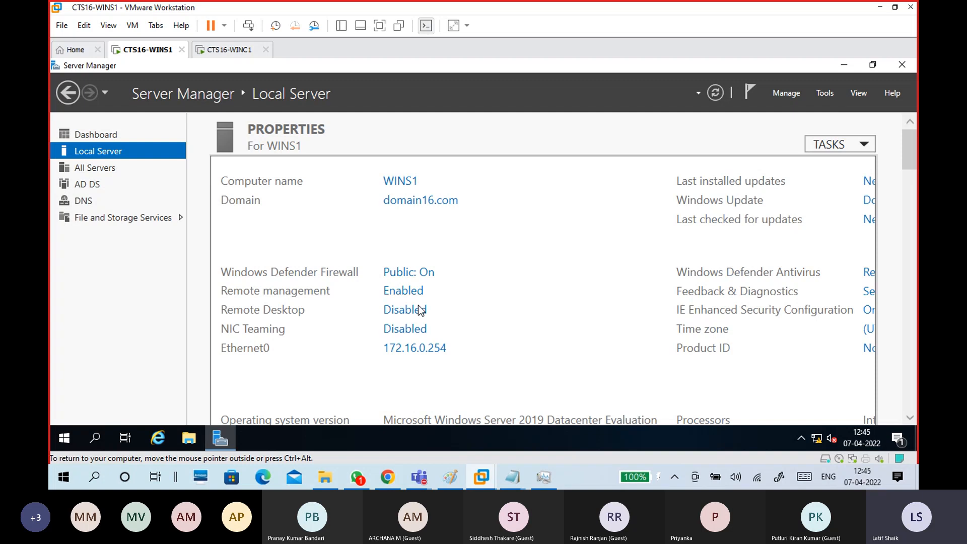
Add a 'WINS1:' heading and the line 'Server manager: Tools : AD users and computer' to the notes.
mouse_move(514, 476)
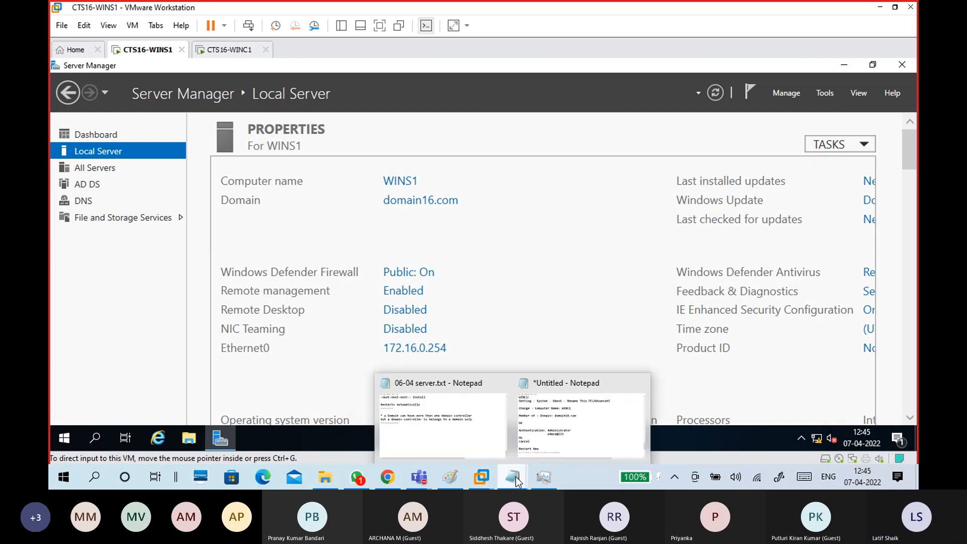
left_click(552, 433)
scroll(444, 341, "down", 2)
left_click(319, 290)
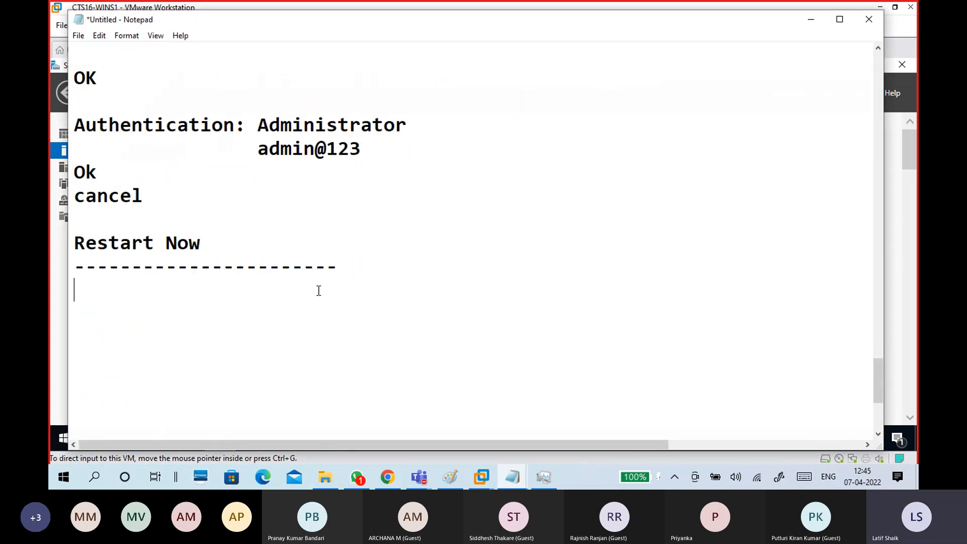
type("WINS1:")
key("Return")
type("Serve")
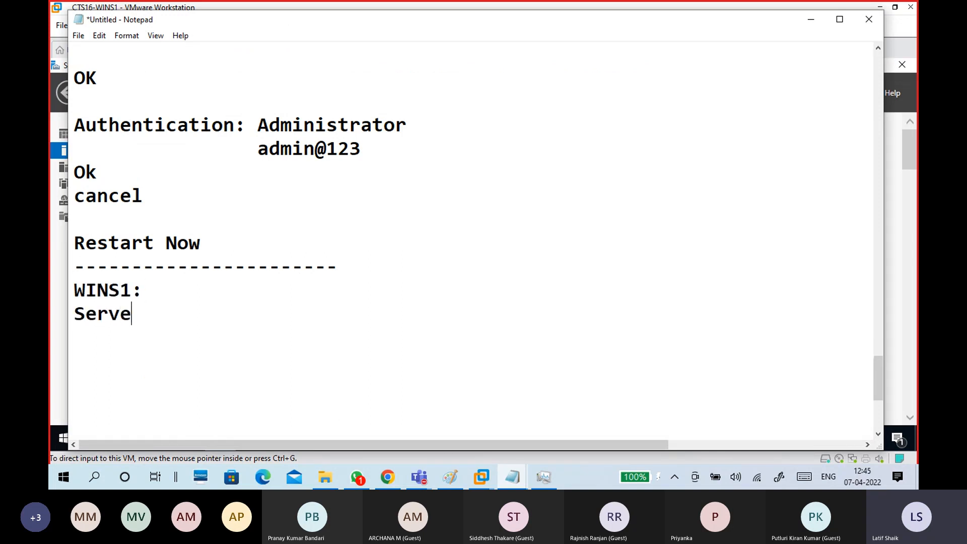
type("r manage")
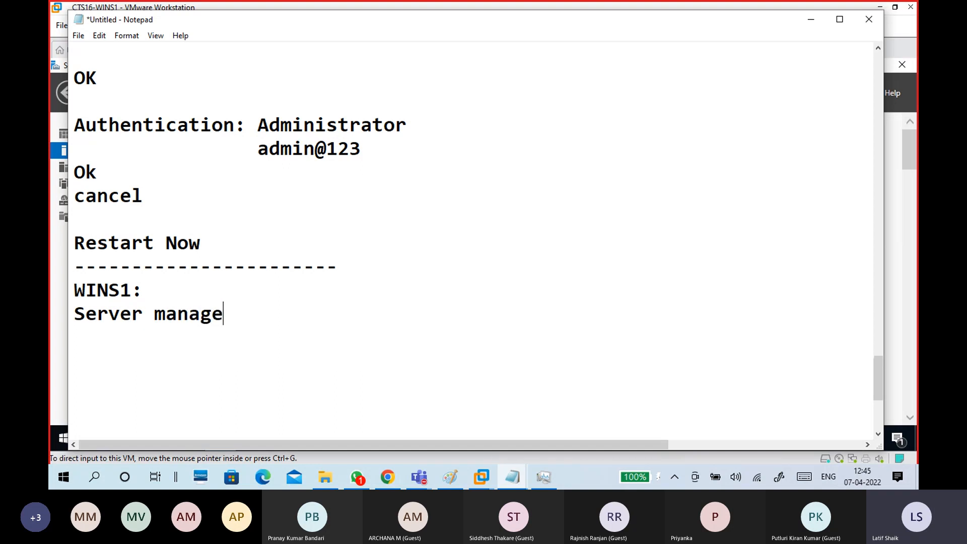
type("r: Tool")
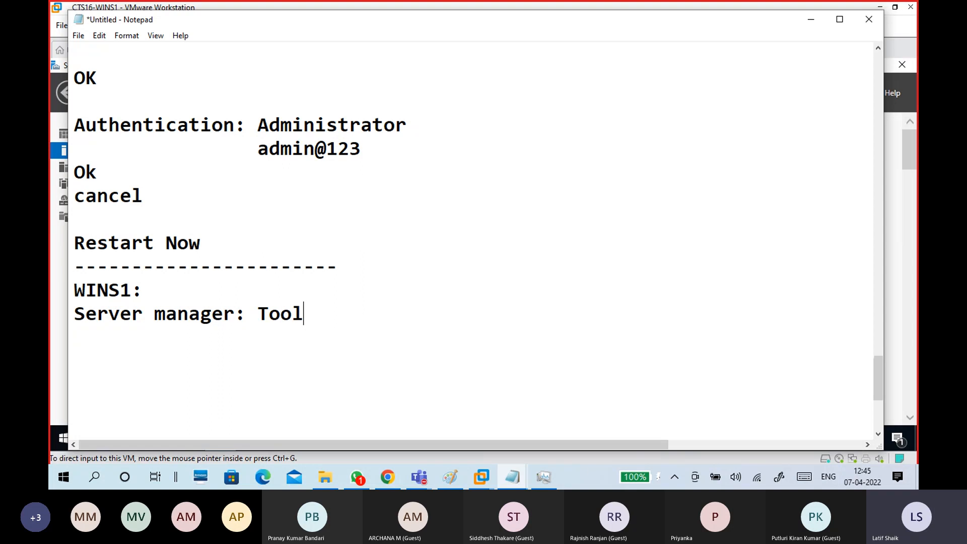
type("s : AD users a")
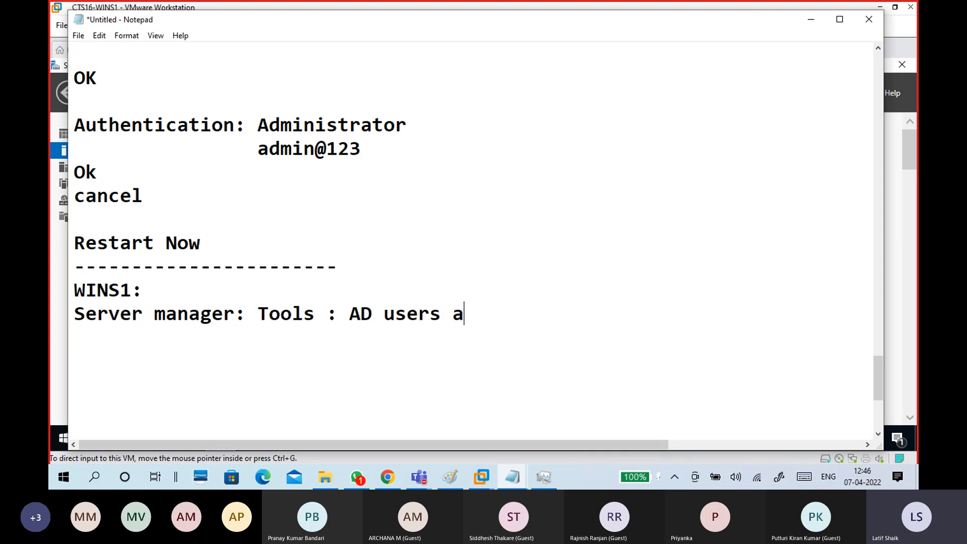
type("nd computer")
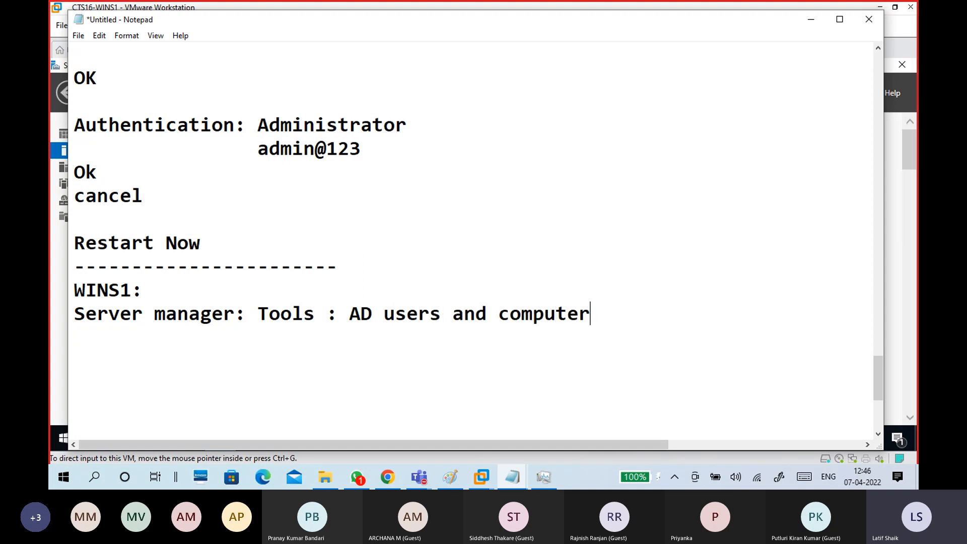
key("Return")
Begin a 'Computer: WINC1' entry beneath the AD users line.
scroll(326, 285, "down", 2)
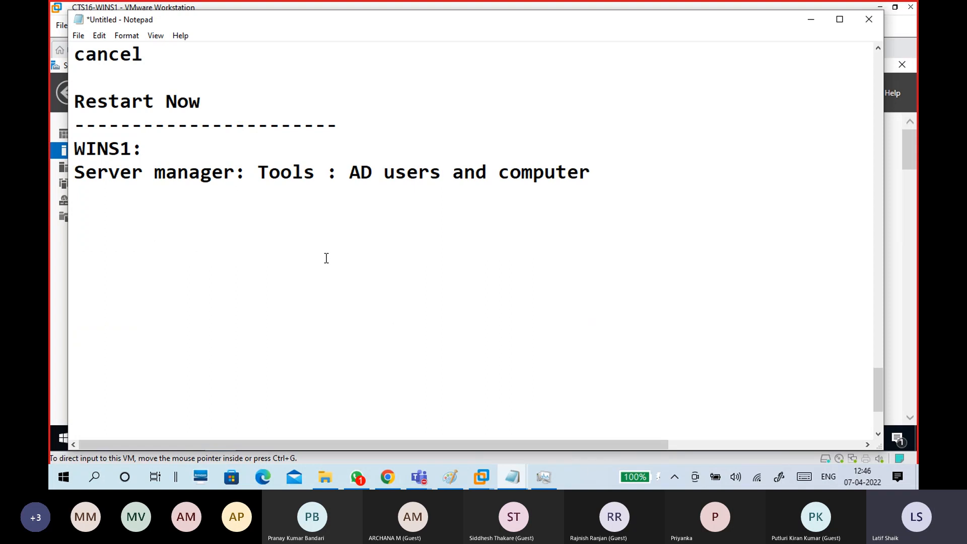
left_click_drag(350, 172, 373, 172)
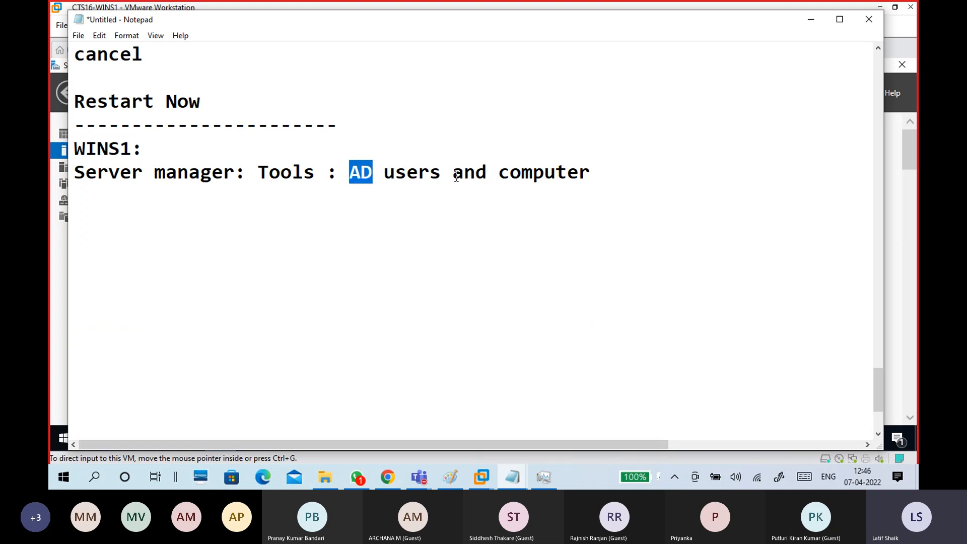
left_click(317, 223)
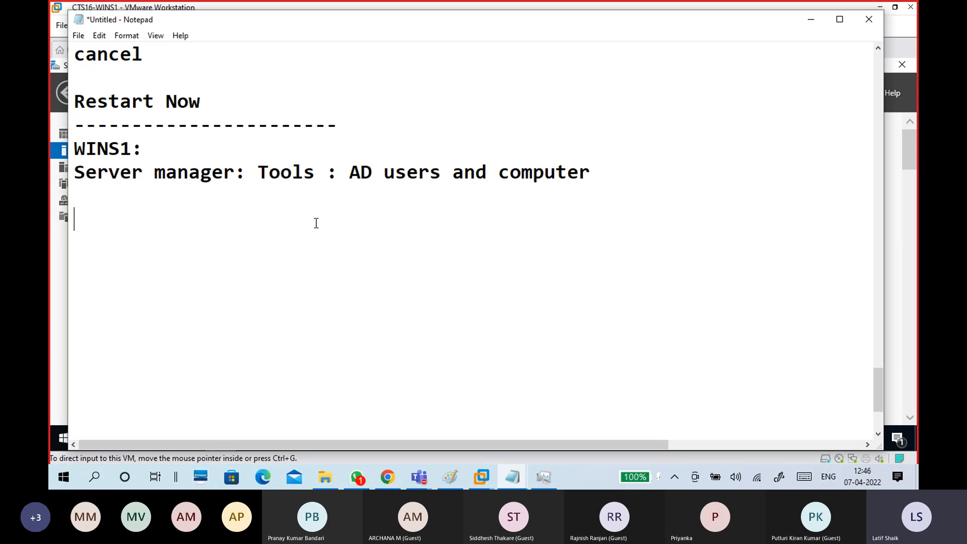
type("Computer")
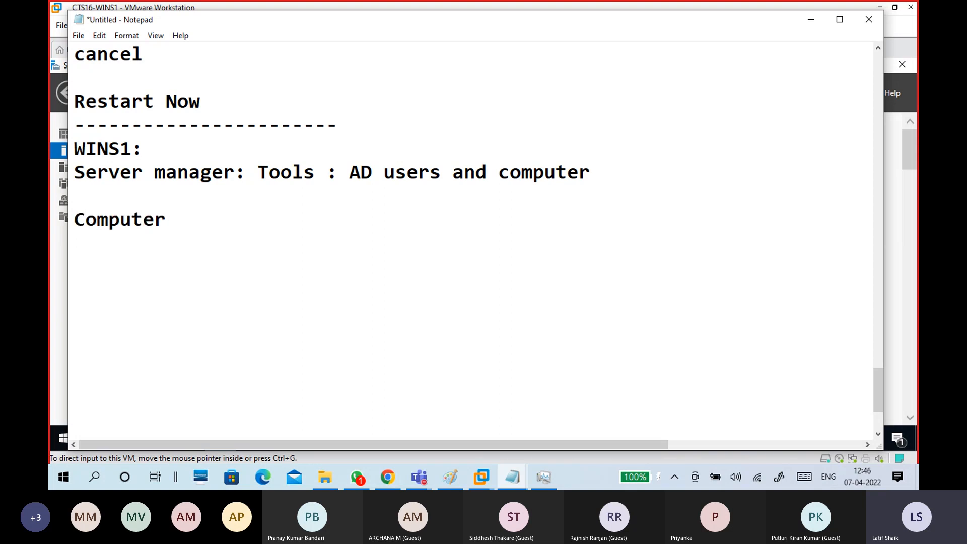
type(": WINC1")
Finish the WINC1 note, launch Active Directory Users and Computers from Tools, and view the WINC1 console.
key("Return")
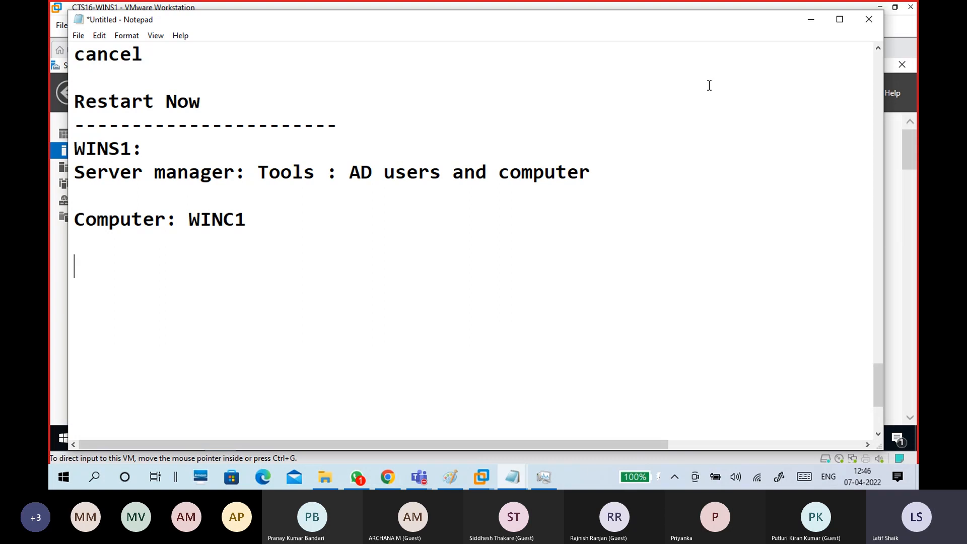
left_click(809, 22)
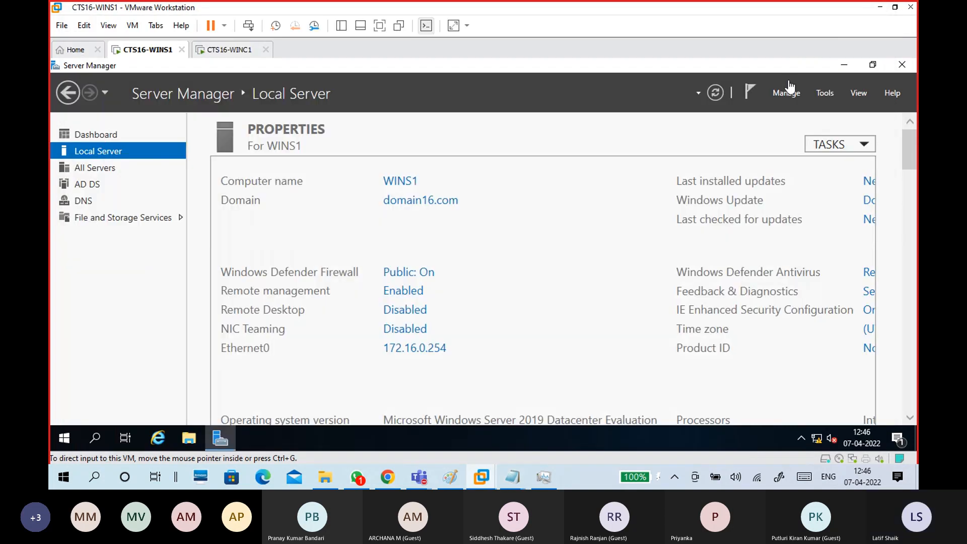
left_click(824, 95)
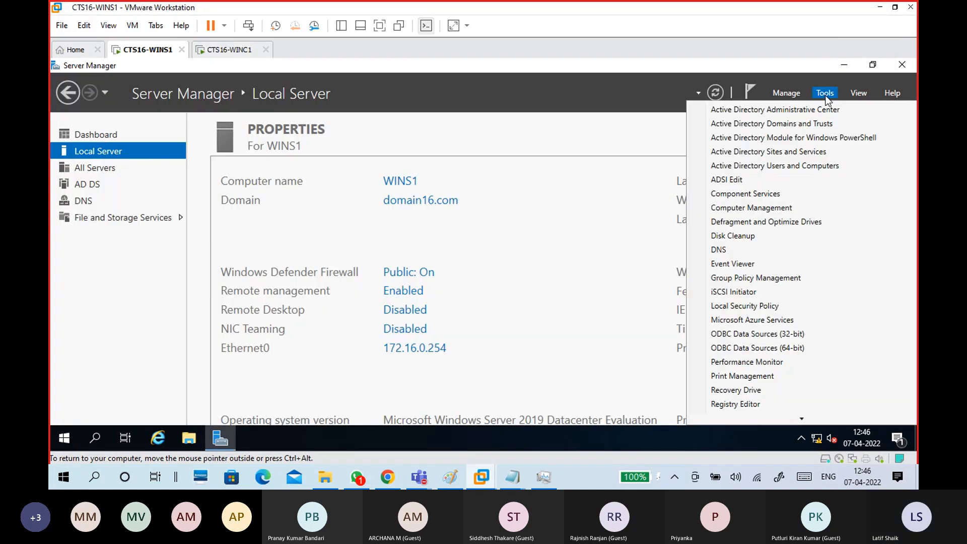
left_click(814, 166)
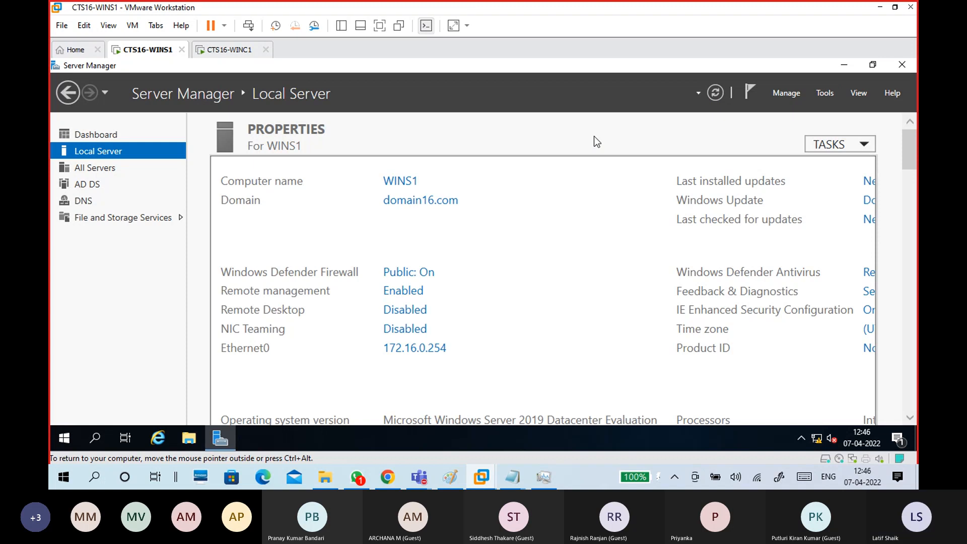
left_click(228, 50)
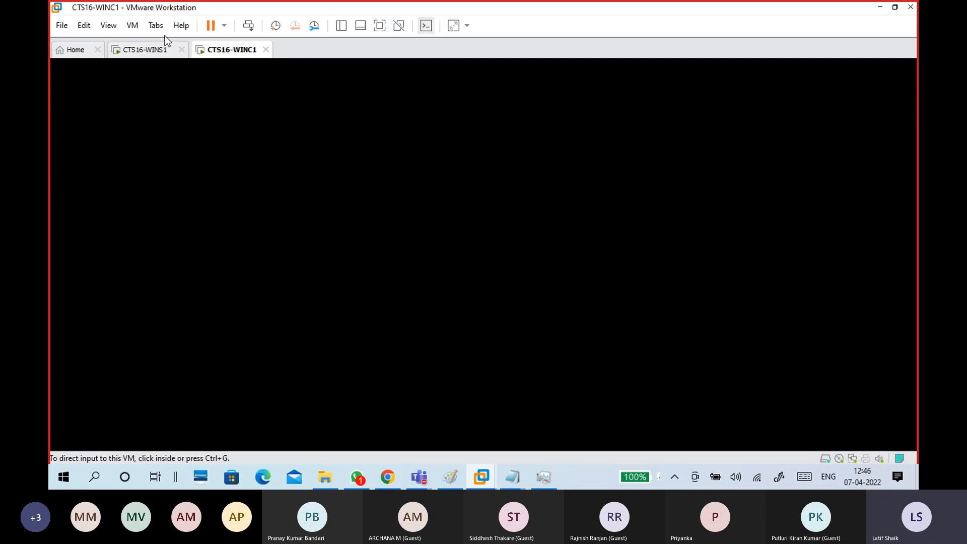
Return to the WINS1 server and open Task Manager to check memory usage.
left_click(144, 50)
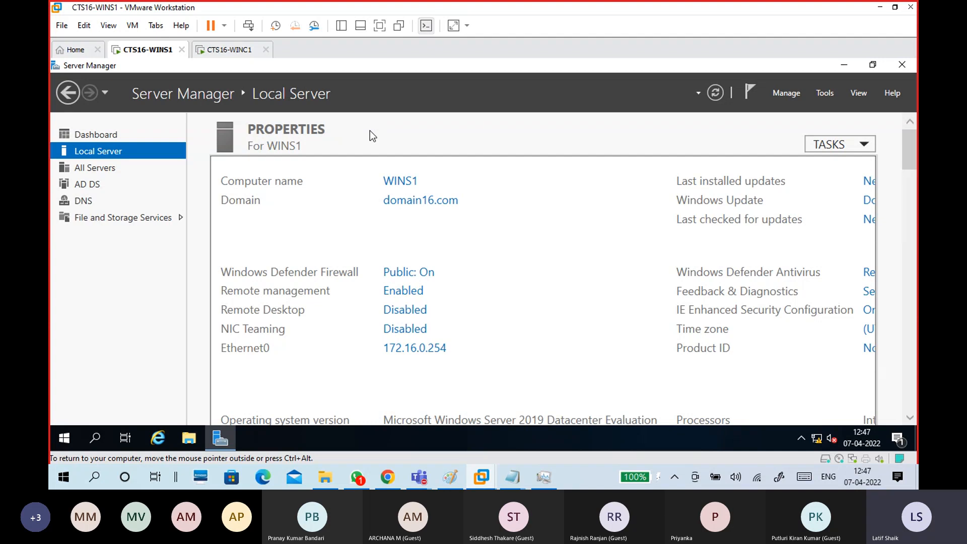
left_click(548, 479)
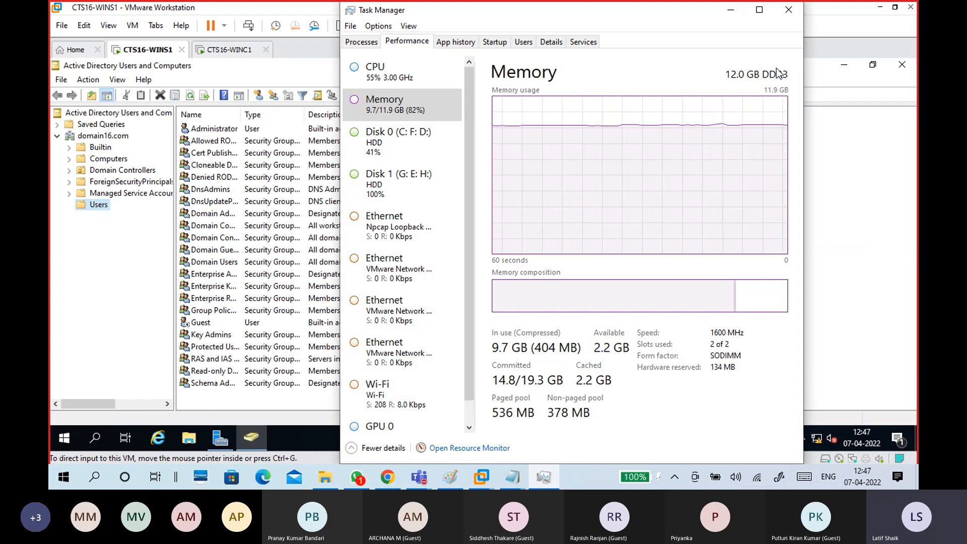
Close Task Manager and open WINC1's Properties in the Computers container, highlighting DNS name WINC1.domain16.com.
left_click(786, 12)
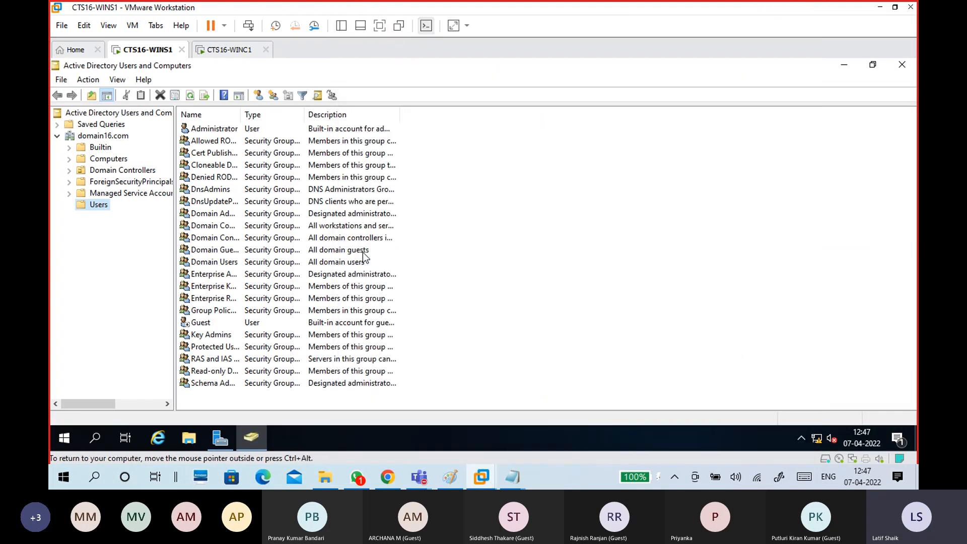
left_click(124, 163)
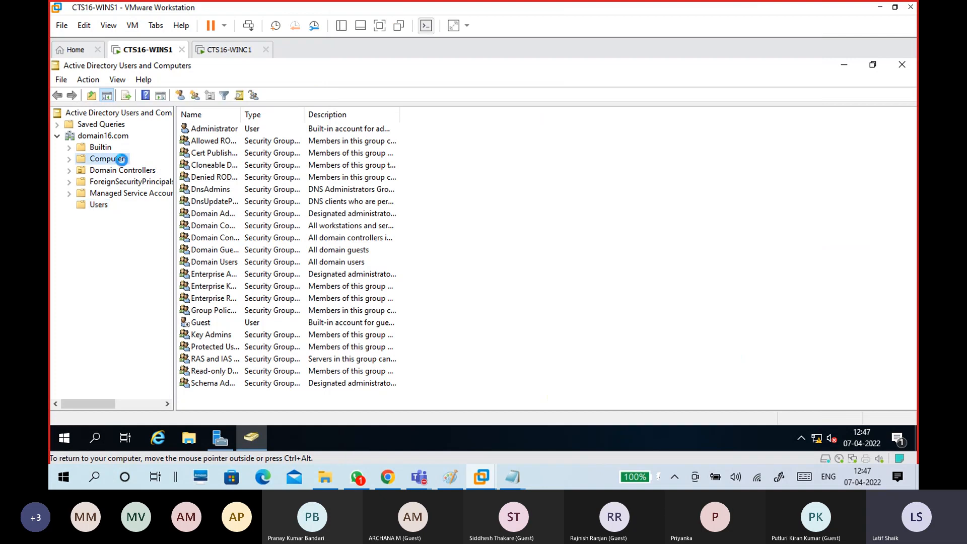
left_click(117, 114)
left_click(110, 160)
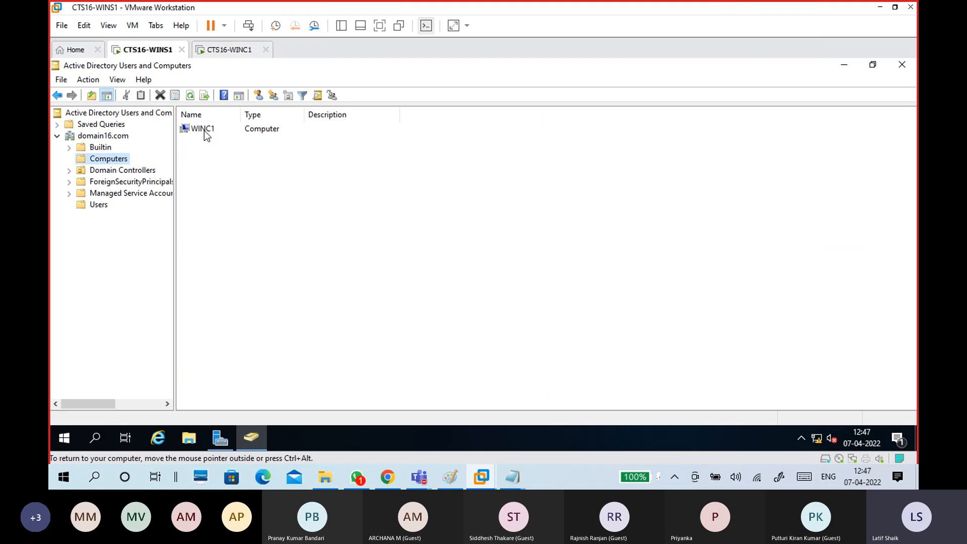
left_click(206, 133)
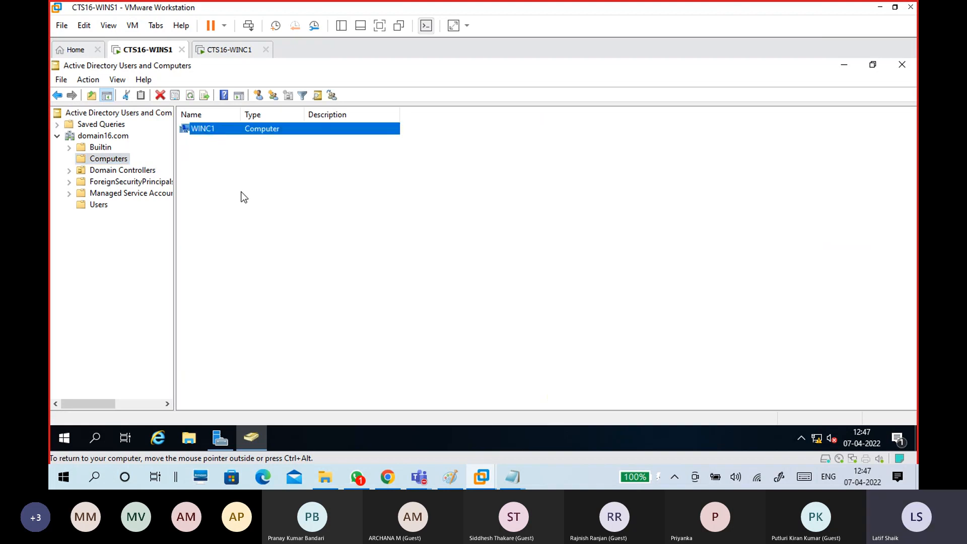
key("Return")
left_click(486, 187)
left_click_drag(486, 188, 398, 191)
Check WINC1's DC type and operating system, Windows 10 Enterprise Evaluation 10.0 (19044).
left_click(450, 207)
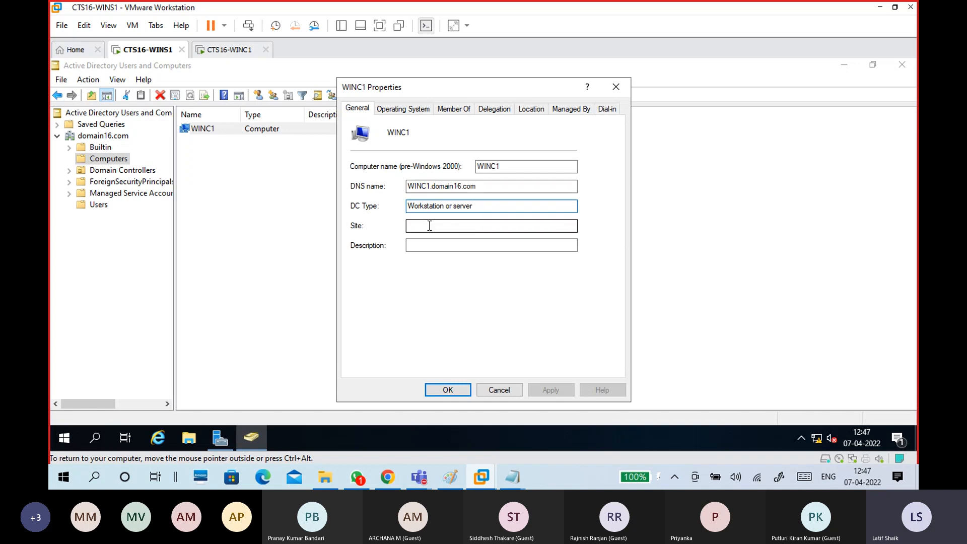
left_click(414, 110)
left_click(516, 130)
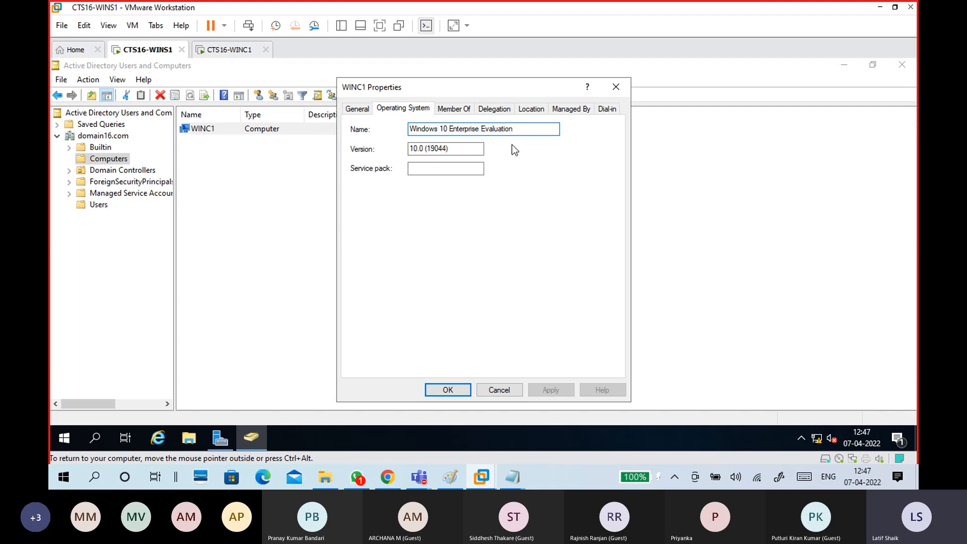
left_click(472, 150)
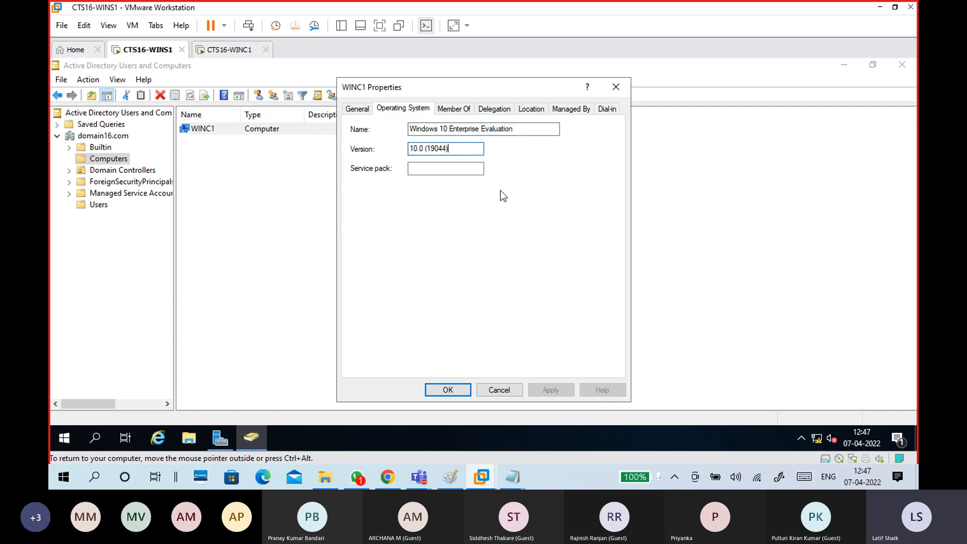
Browse the Member Of, Delegation, Location, Managed By and Dial-in pages, then close the dialog.
left_click(461, 110)
left_click(498, 108)
left_click(532, 109)
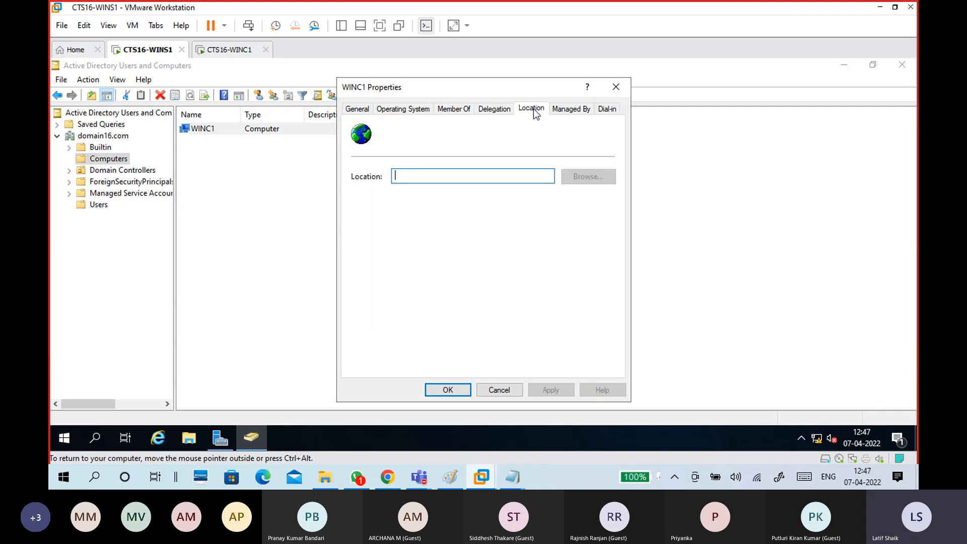
left_click(572, 108)
left_click(606, 108)
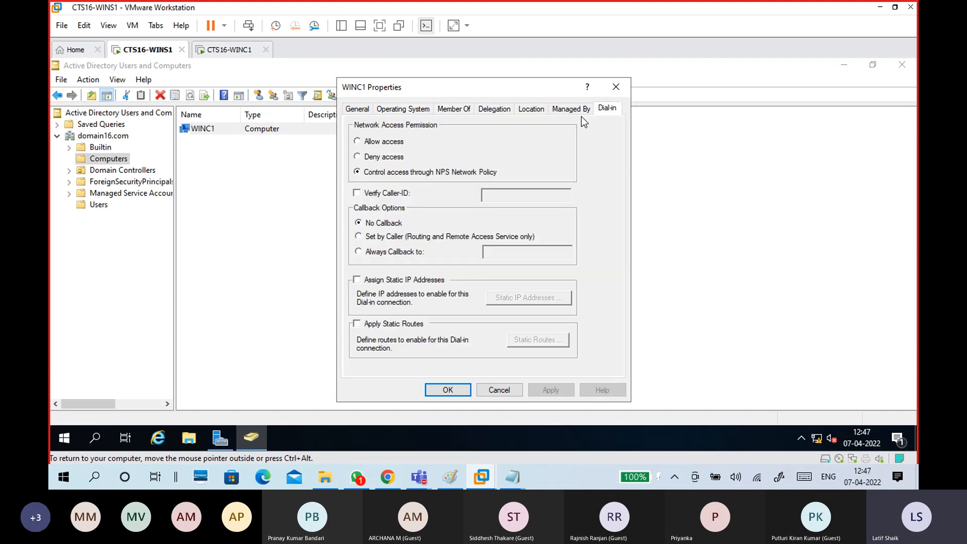
left_click(574, 109)
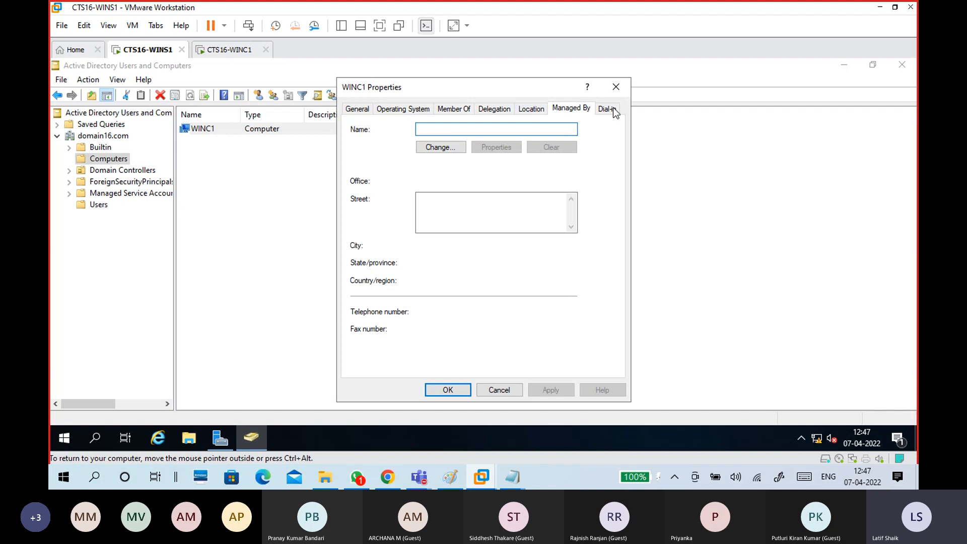
left_click(615, 87)
left_click(394, 208)
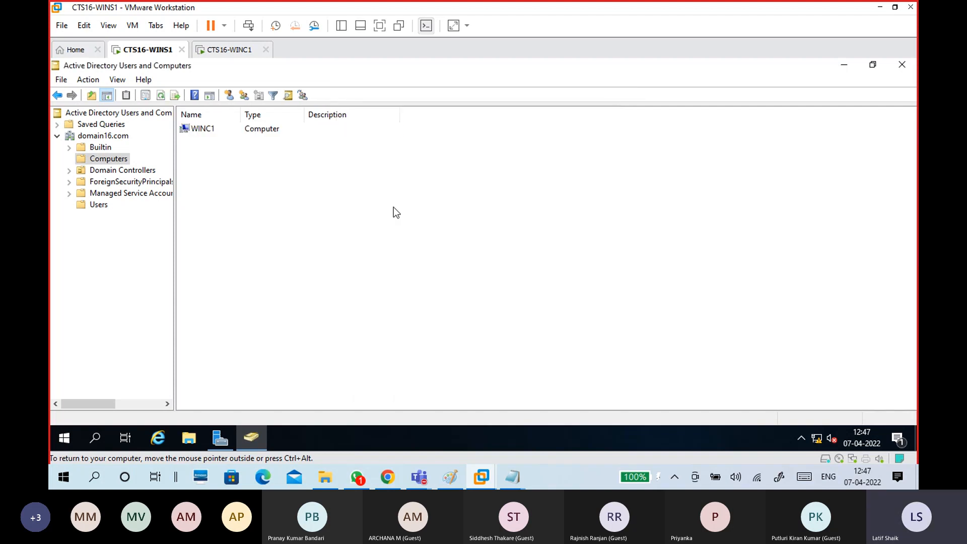
Switch WINC1's sign-in screen to Other user for a domain login, then return to WINS1.
left_click(238, 56)
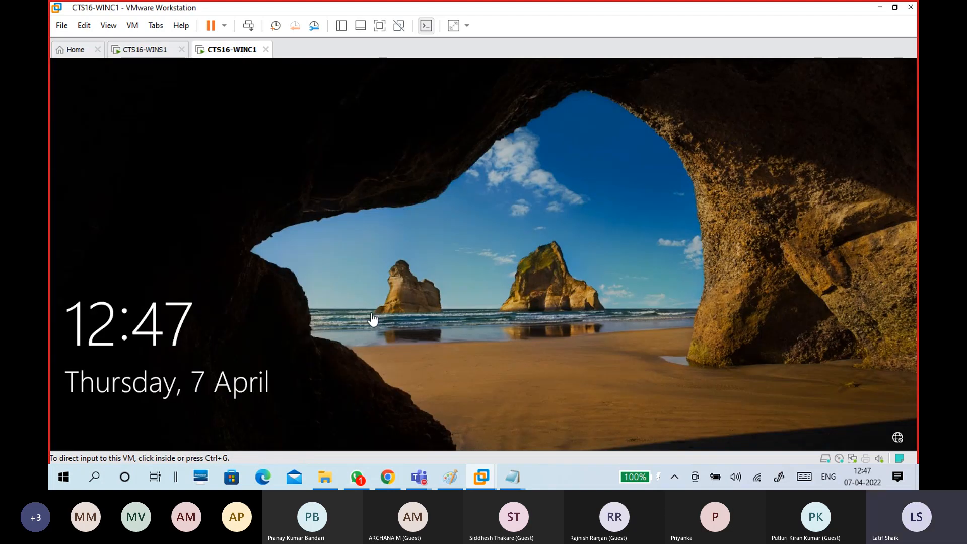
left_click(420, 342)
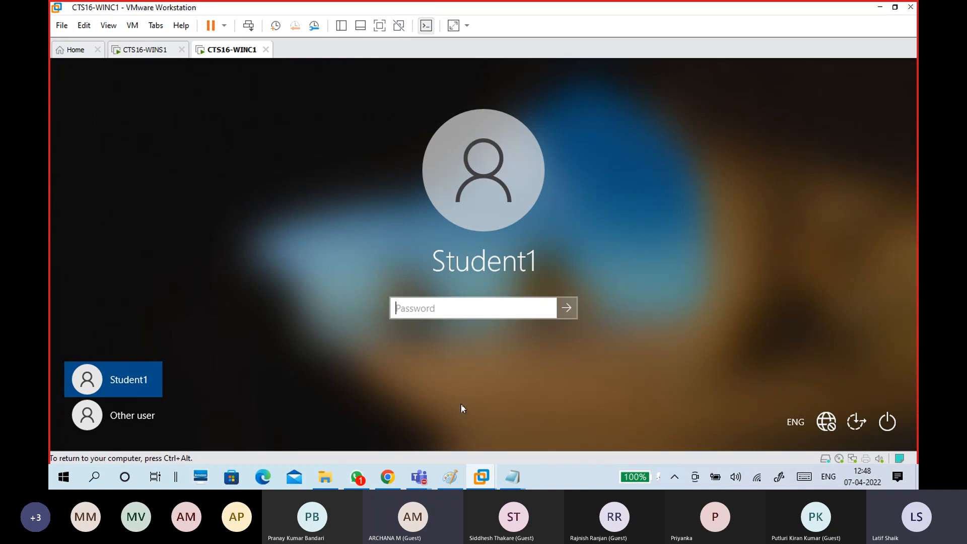
left_click(140, 422)
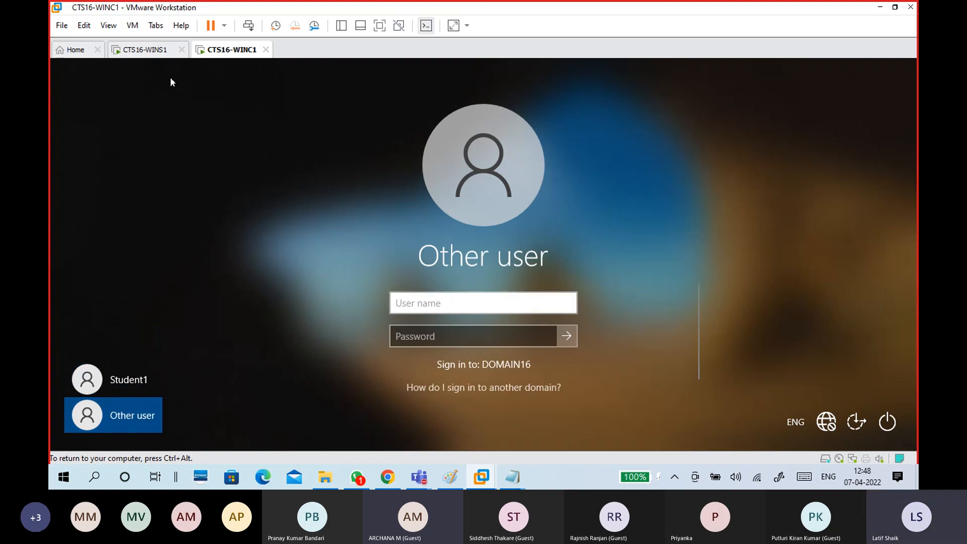
left_click(152, 51)
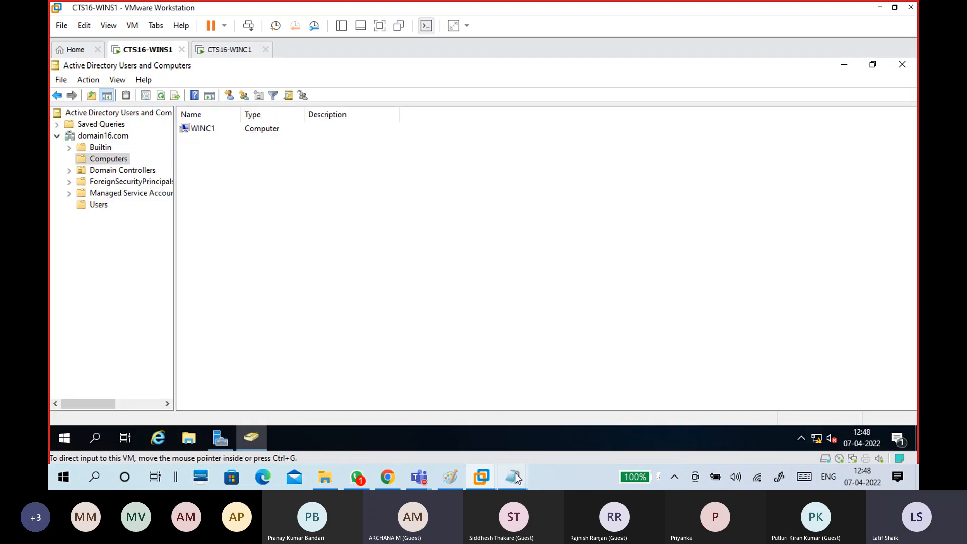
Add a dashed separator line to the host notes and scroll back up.
mouse_move(514, 478)
left_click(535, 436)
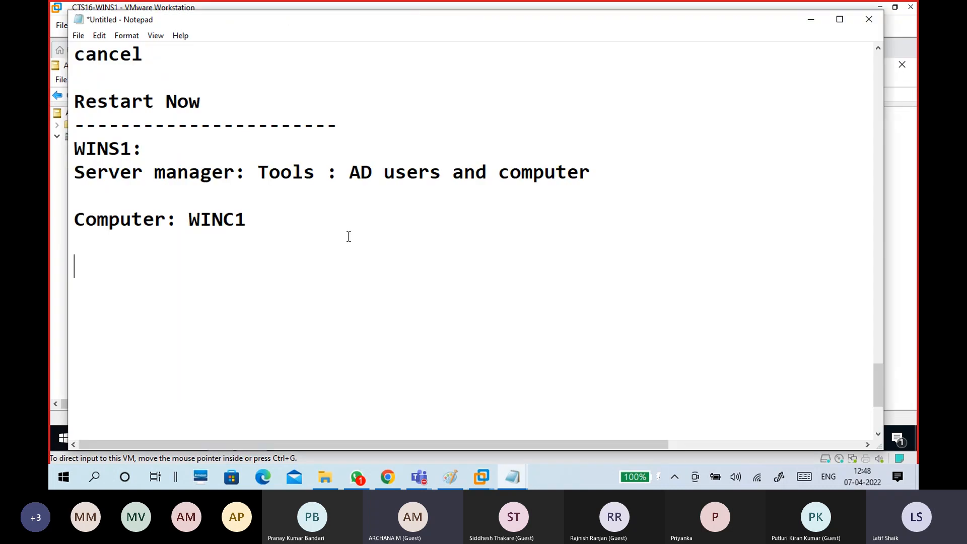
type("-------------------------")
scroll(288, 189, "up", 7)
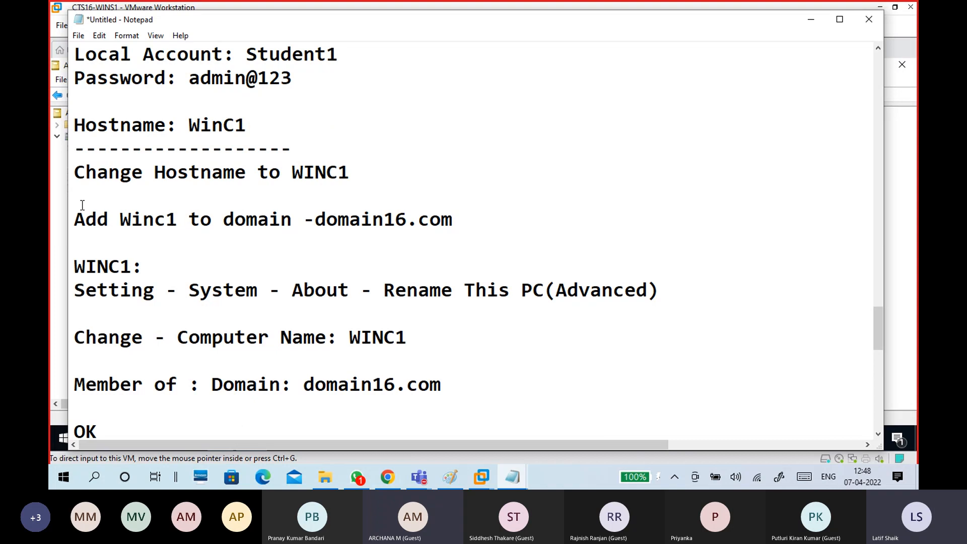
scroll(297, 211, "up", 2)
scroll(297, 222, "up", 13)
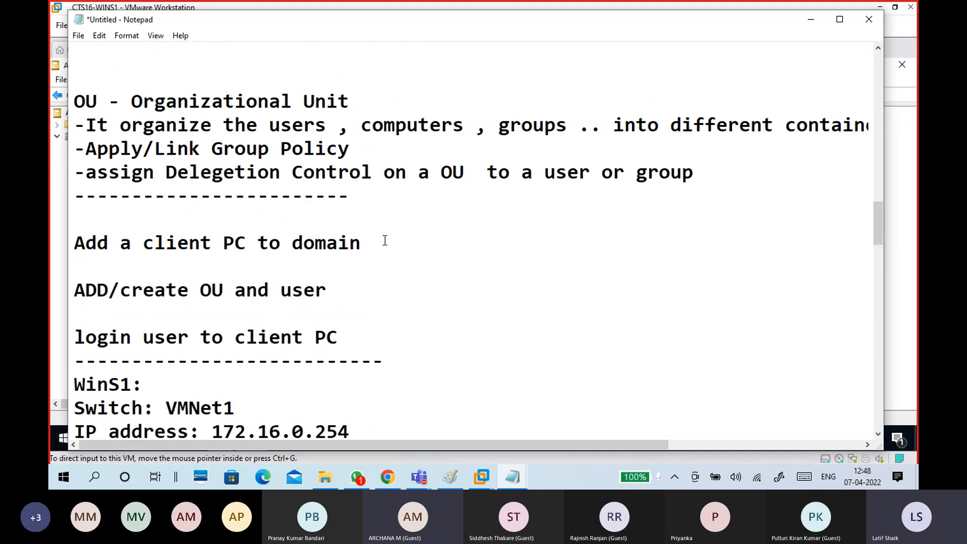
Paste 'Add a client PC to domain' below the dashes and remove the extra blank line above WinS1.
left_click_drag(385, 241, 76, 241)
key("ctrl+c")
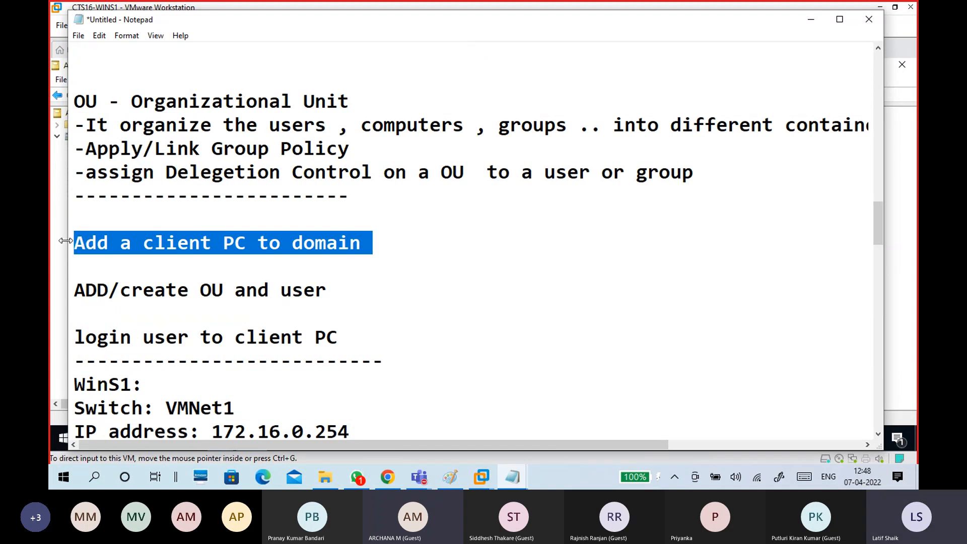
left_click(407, 365)
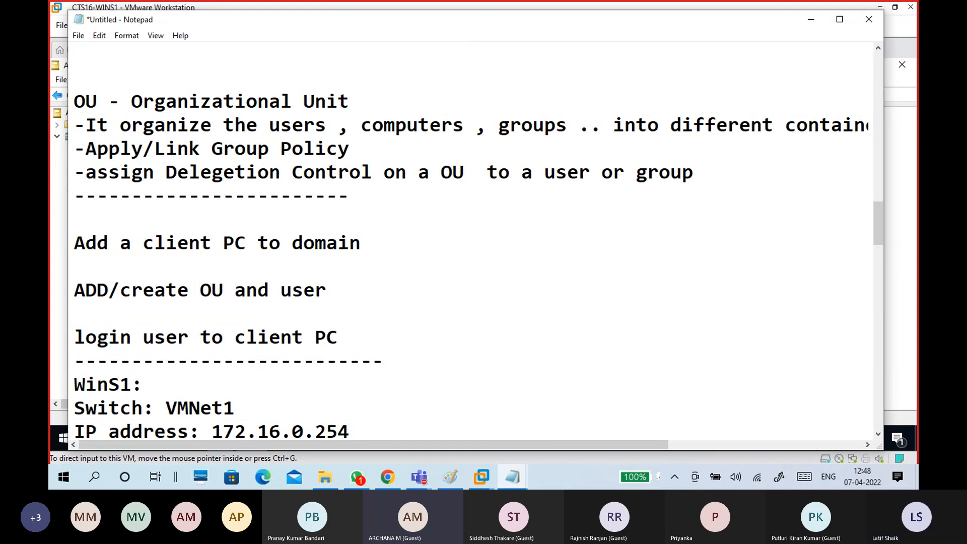
key("Return")
key("Return")
key("Return")
left_click(406, 365)
key("ctrl+v")
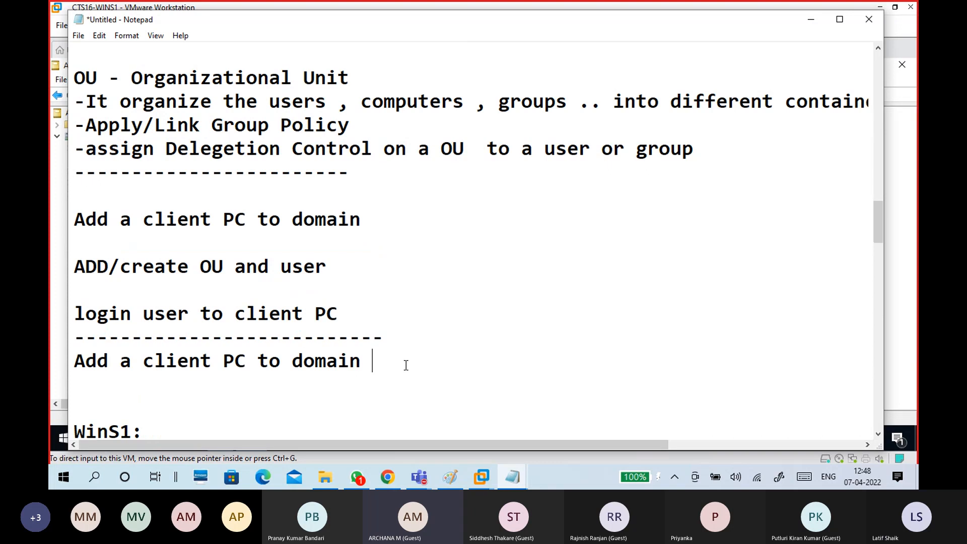
scroll(403, 359, "down", 2)
left_click(348, 272)
key("BackSpace")
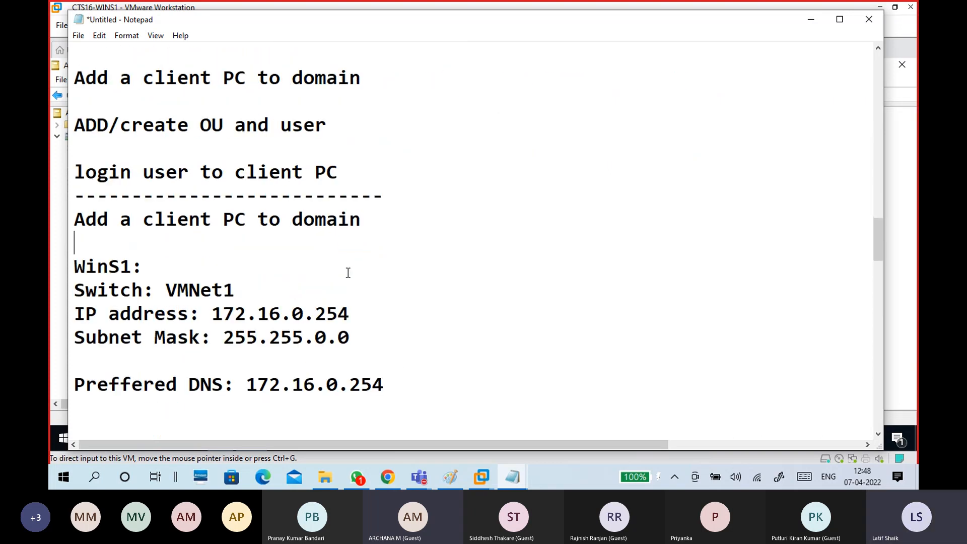
Review the 'ADD/create OU and user' line, then minimize the notes.
left_click_drag(345, 125, 61, 132)
left_click(236, 125)
left_click_drag(337, 126, 71, 127)
left_click(166, 171)
left_click(384, 163)
left_click(805, 23)
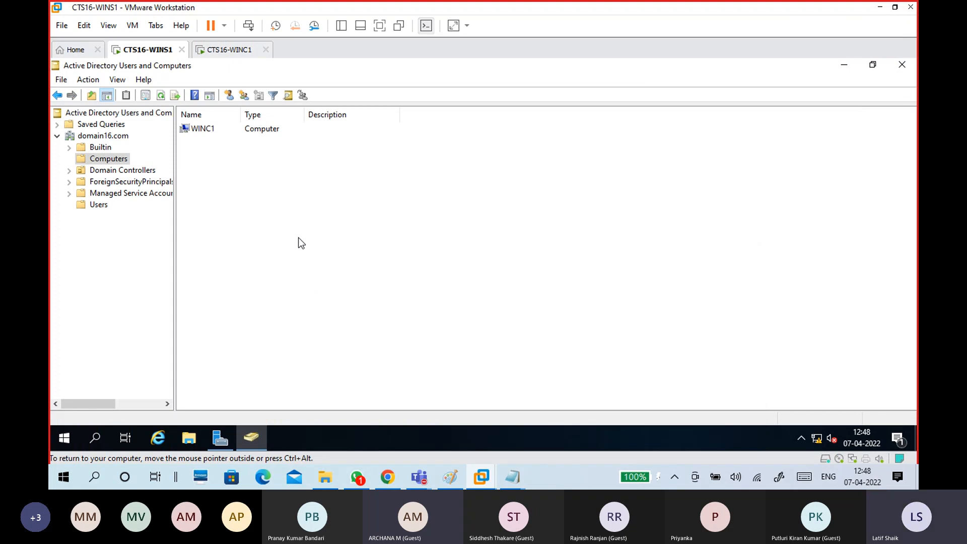
Search the server's apps for 'magni' from the Start menu so Magnifier shows as best match.
left_click(149, 247)
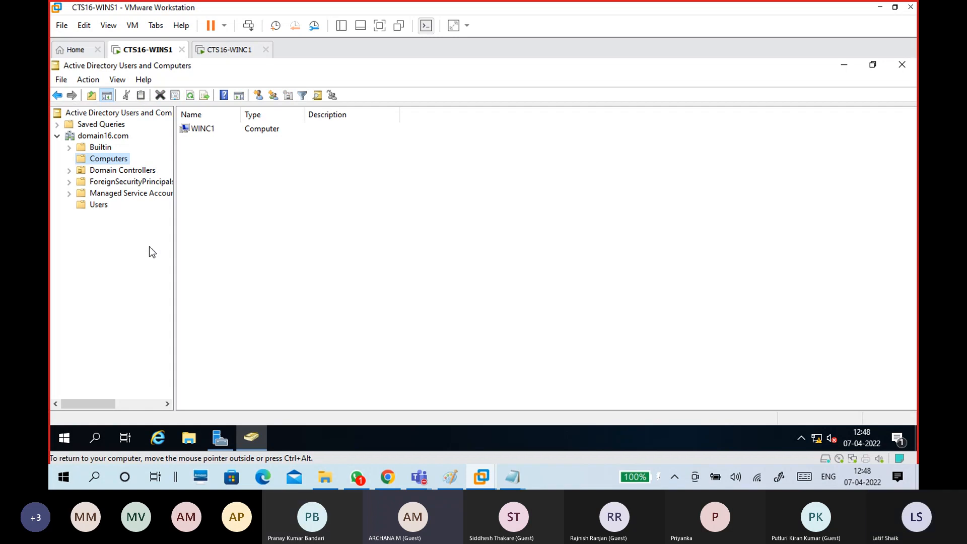
left_click(64, 438)
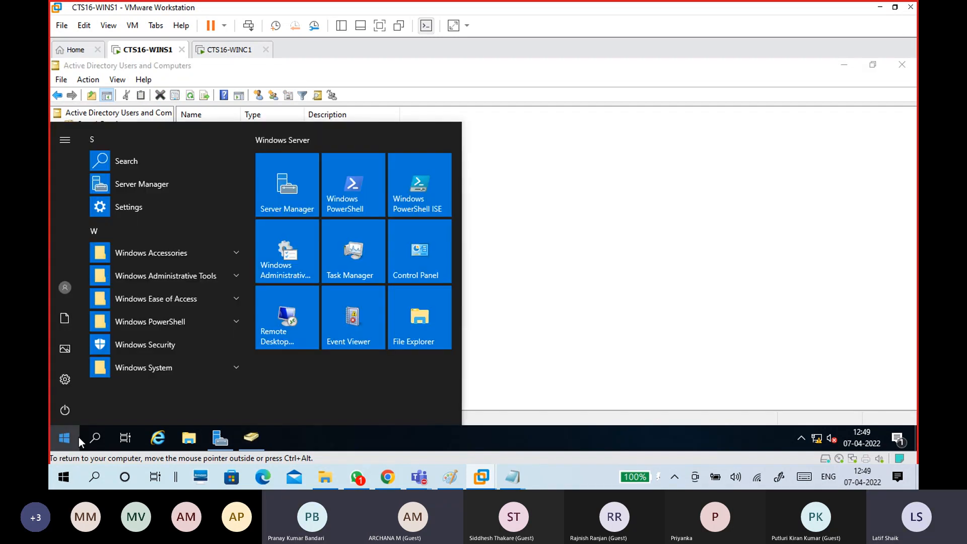
left_click(94, 441)
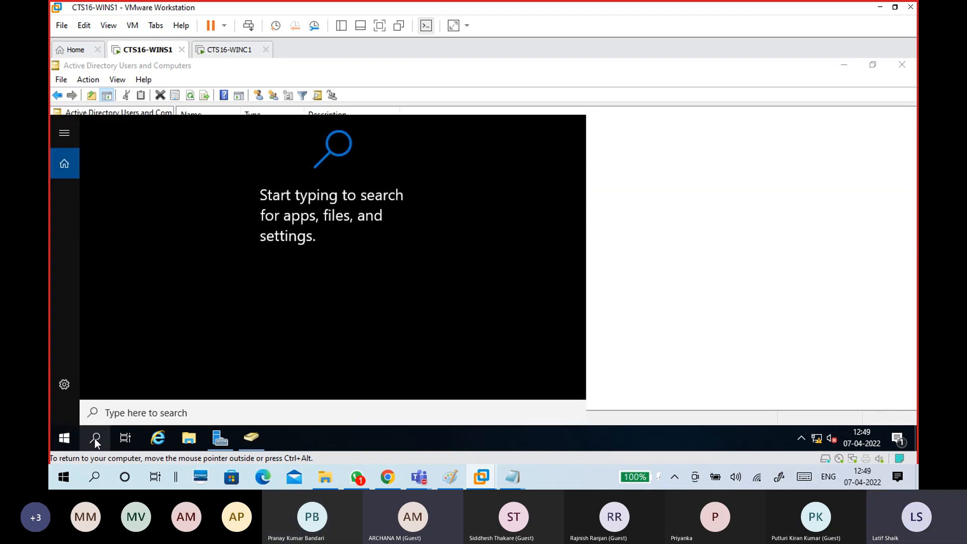
type("m")
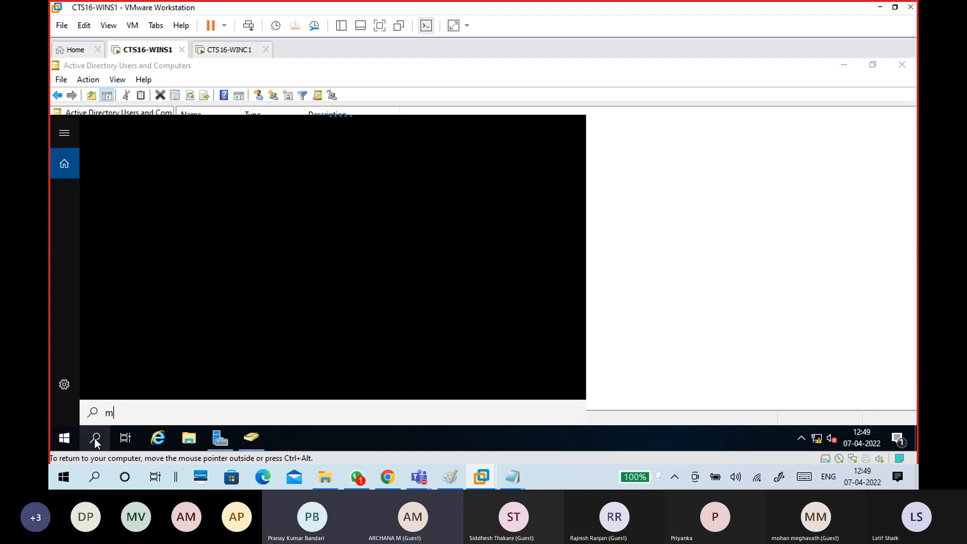
type("ag")
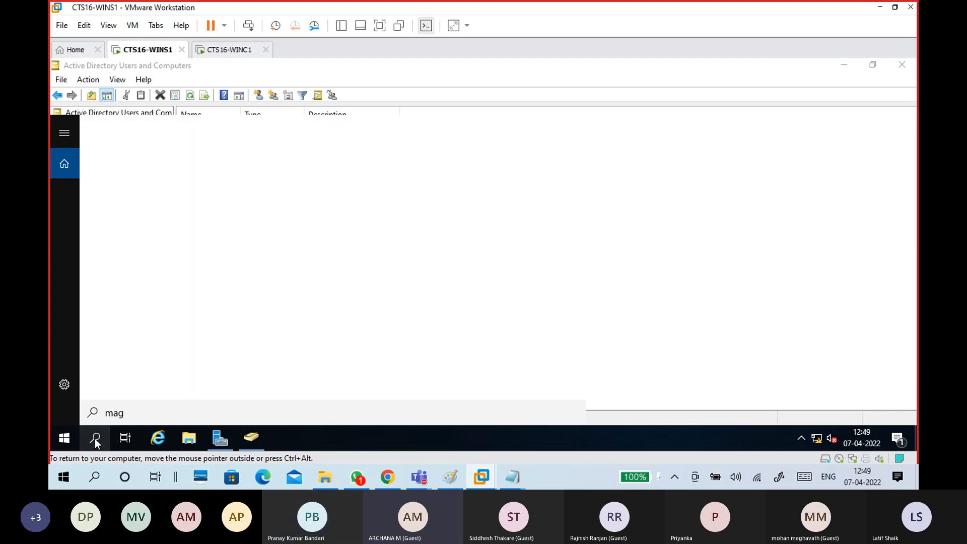
type("ni")
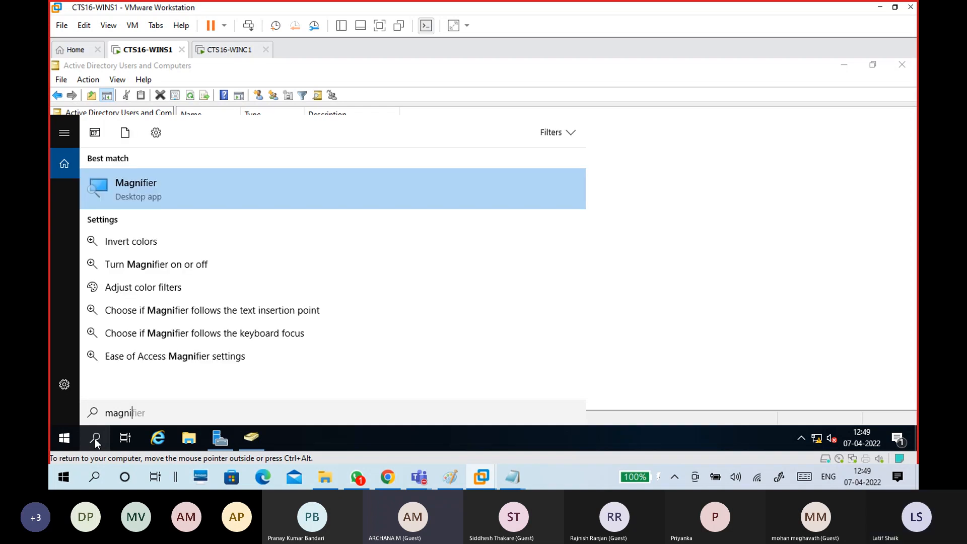
Launch Magnifier and set 25% zoom increments with smooth edges turned off.
left_click(153, 192)
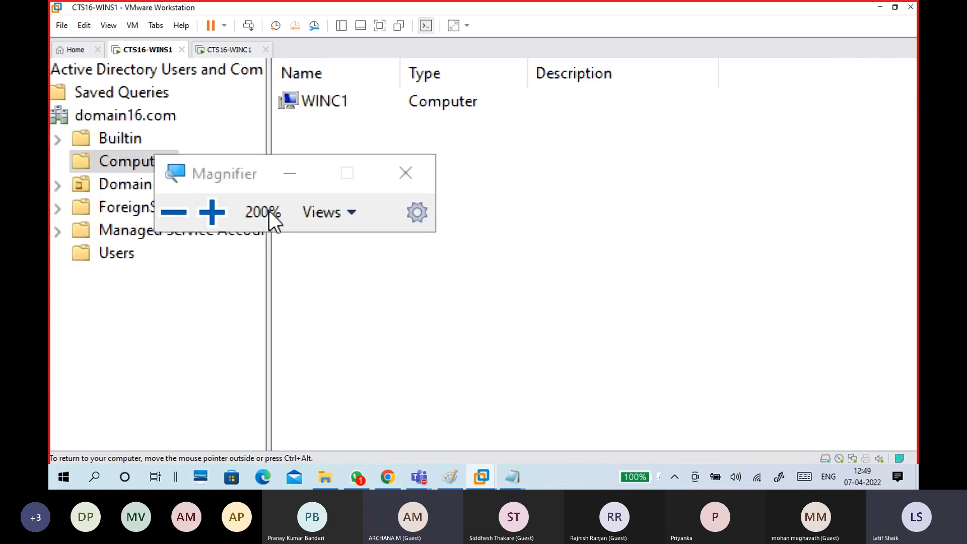
left_click(416, 221)
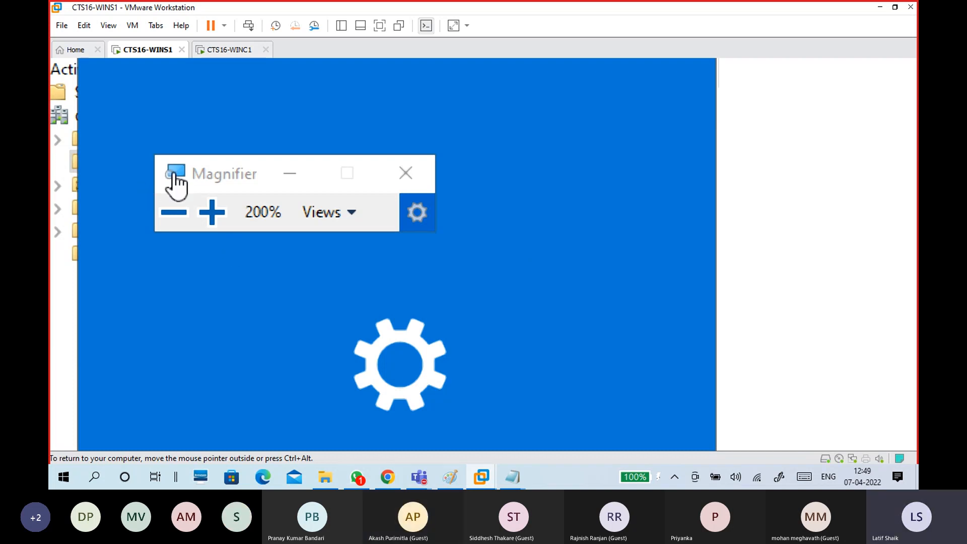
left_click_drag(211, 173, 771, 114)
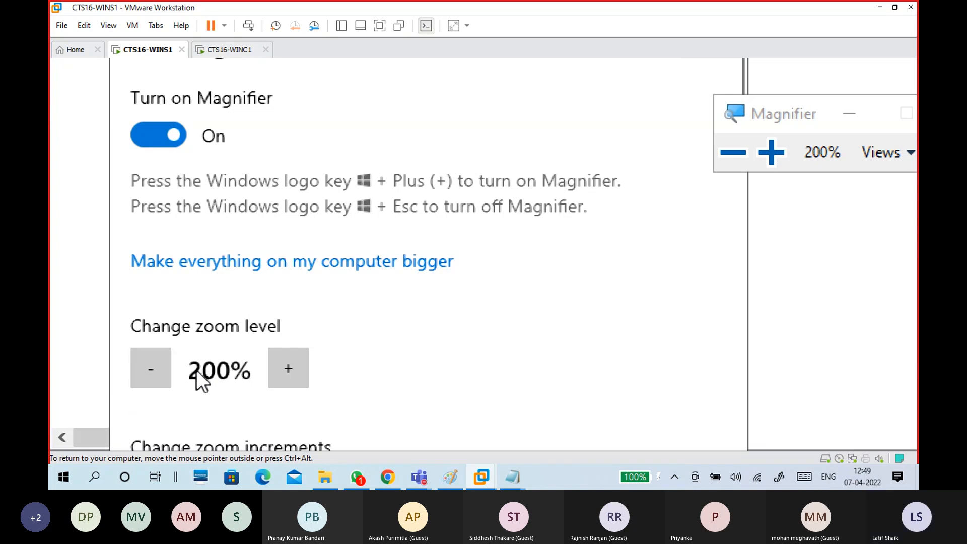
left_click(168, 365)
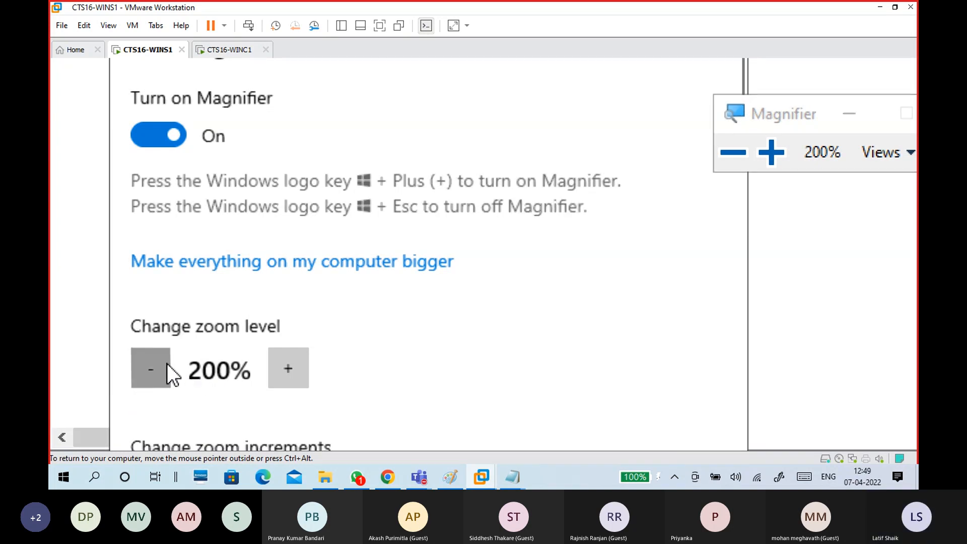
scroll(173, 339, "down", 5)
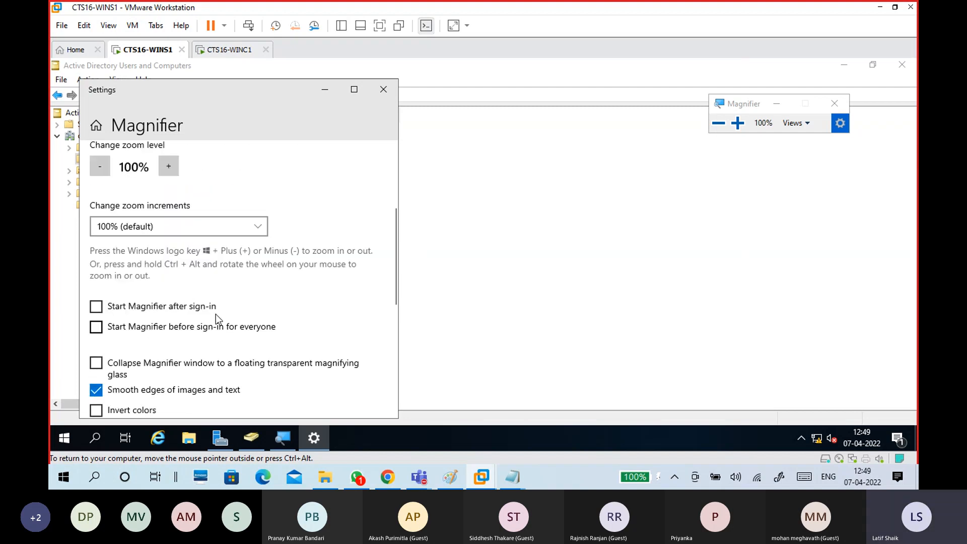
scroll(137, 345, "down", 1)
left_click(99, 344)
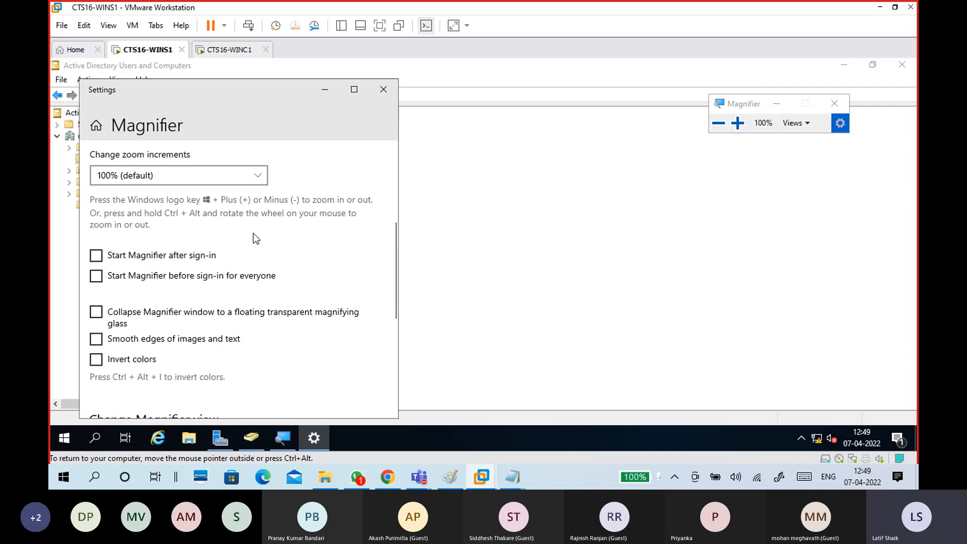
left_click(231, 177)
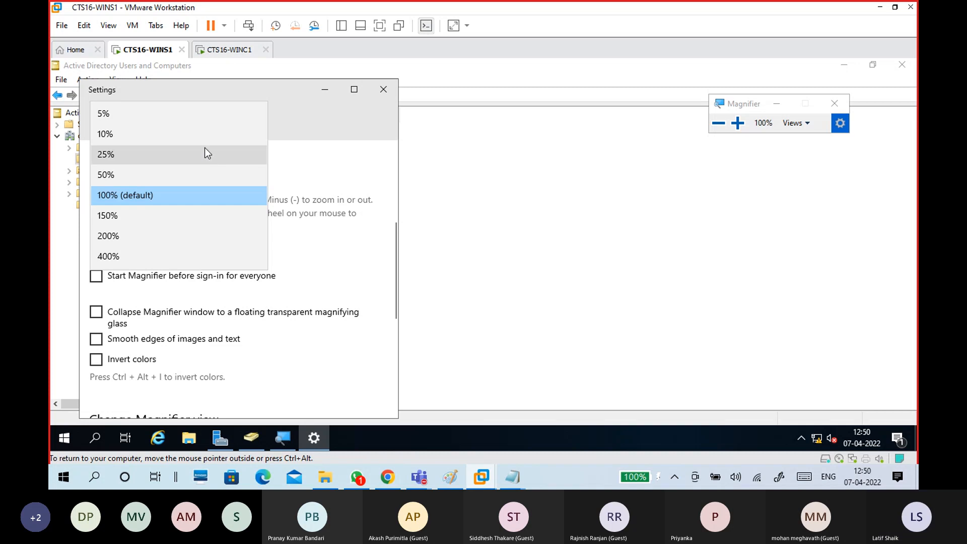
left_click(204, 153)
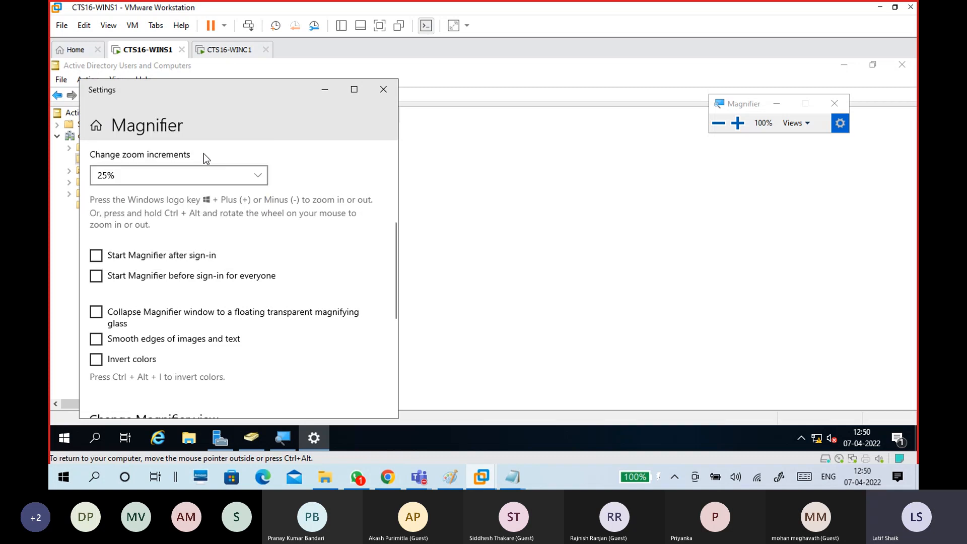
scroll(340, 226, "up", 2)
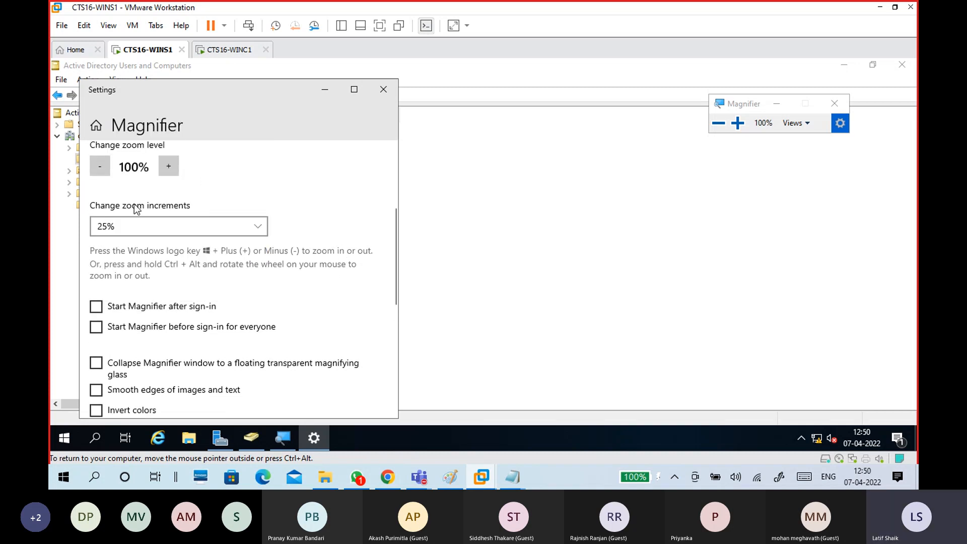
scroll(264, 243, "down", 3)
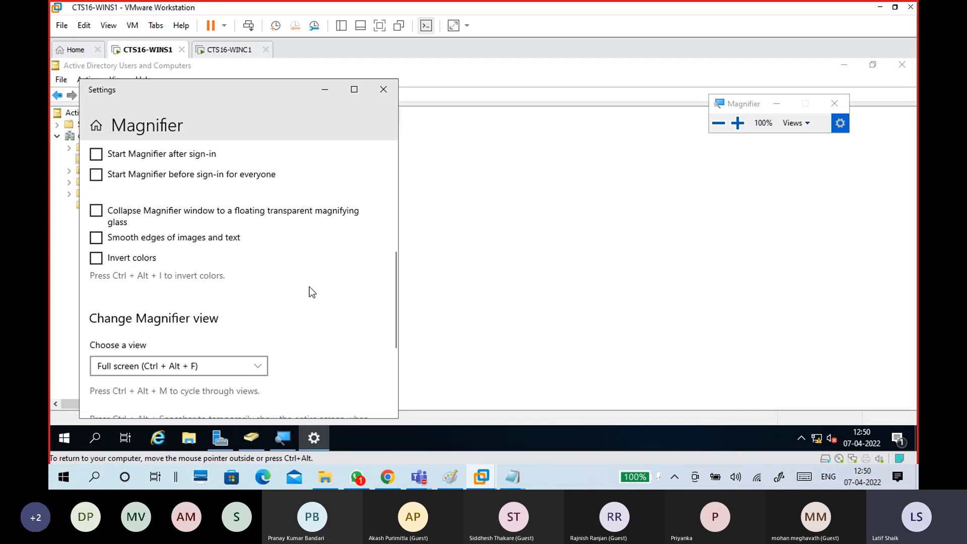
left_click(383, 90)
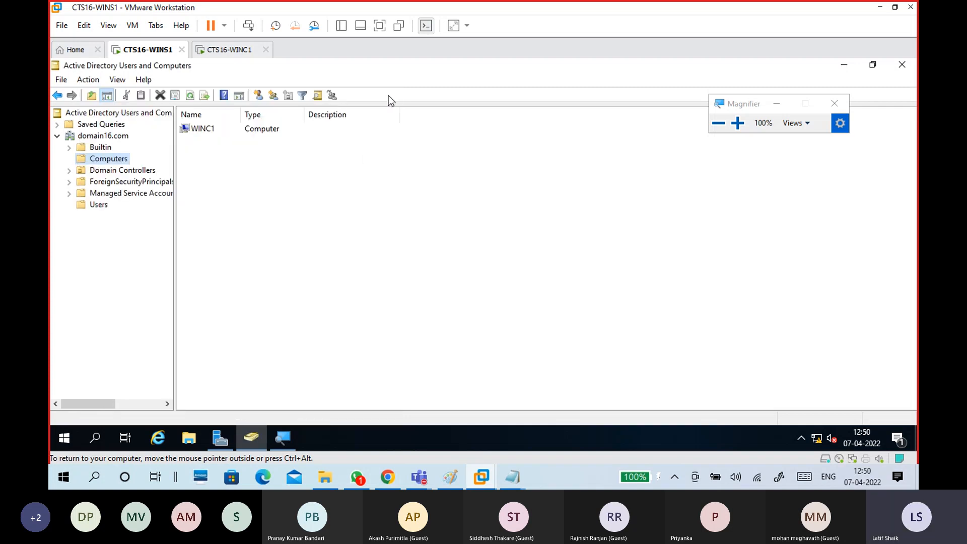
Zoom the server screen to 150% and select the Active Directory Users and Computers root.
left_click(737, 123)
left_click(738, 130)
left_click(707, 126)
left_click(717, 126)
left_click(741, 126)
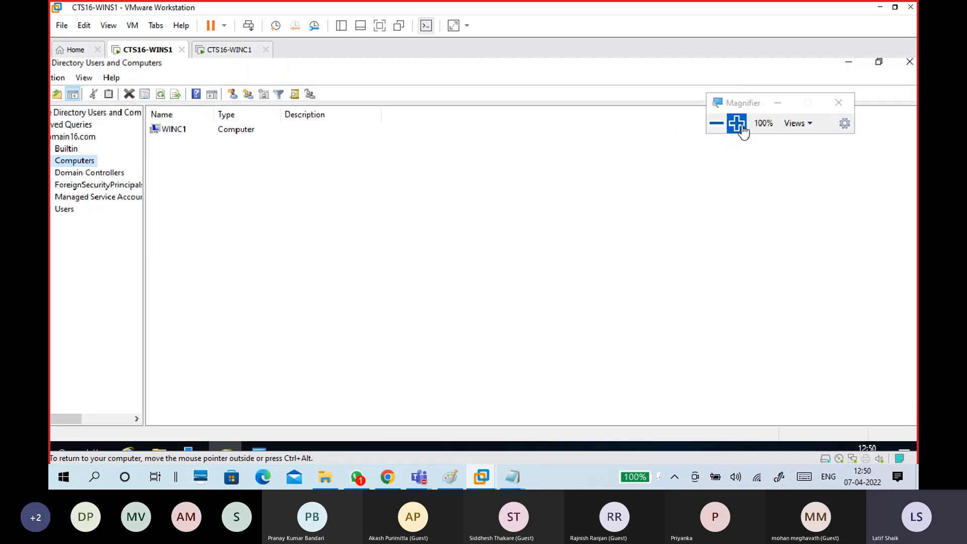
left_click(742, 127)
left_click(742, 127)
left_click(718, 124)
left_click(717, 124)
left_click(718, 123)
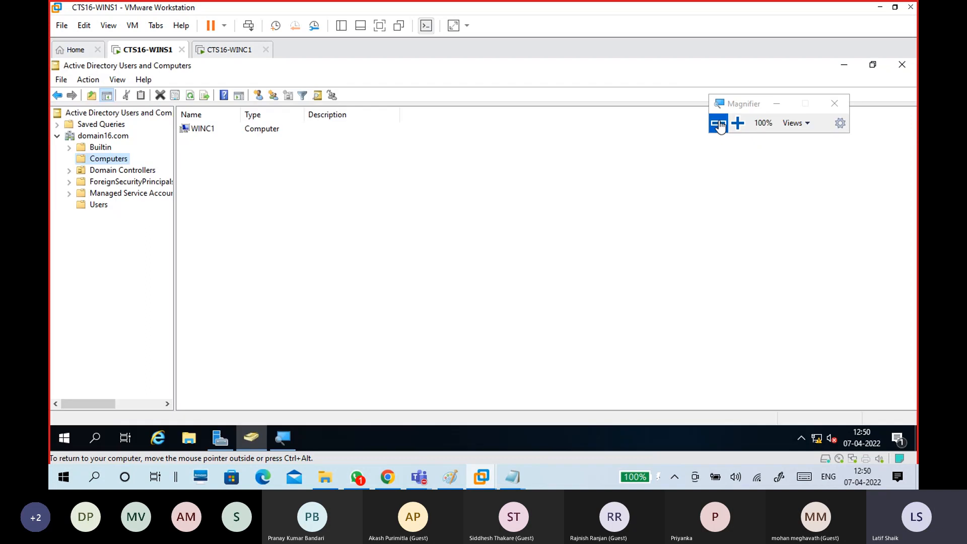
left_click_drag(724, 111, 708, 120)
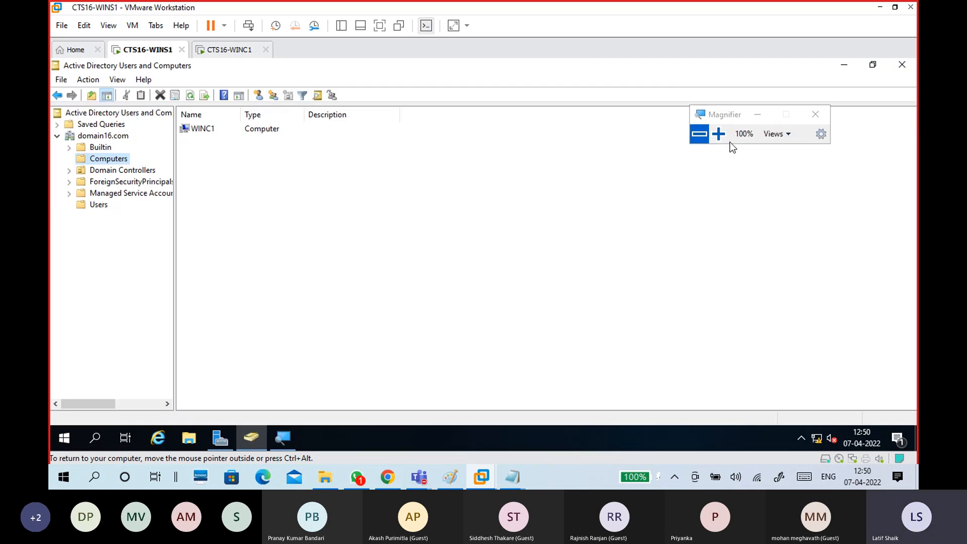
left_click(719, 133)
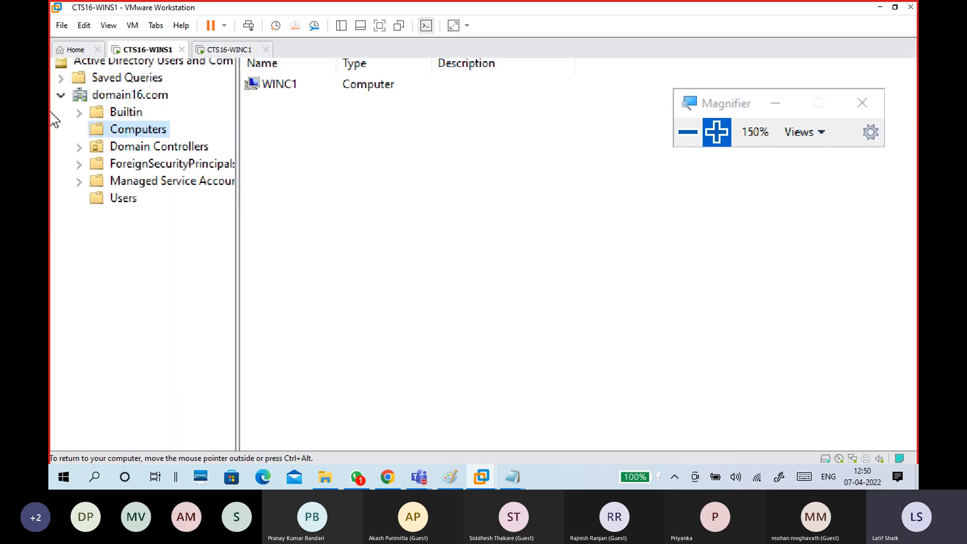
left_click(150, 127)
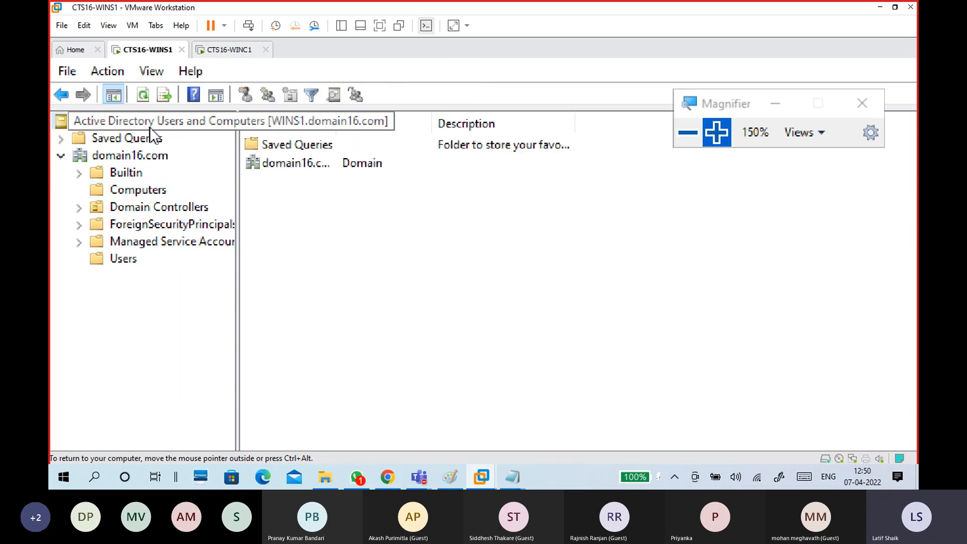
Create organizational unit 'HR' under domain16.com with deletion protection left on, then open it.
left_click(136, 157)
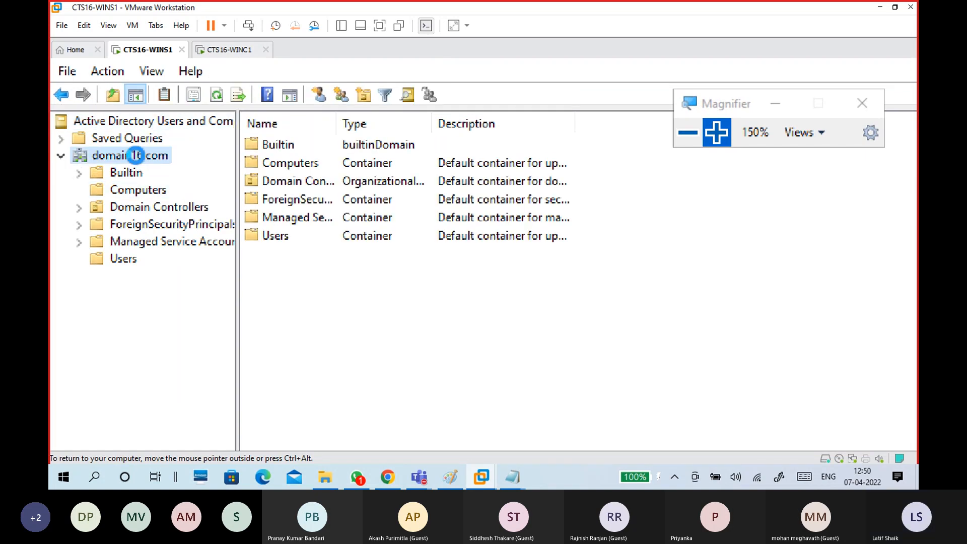
right_click(136, 156)
mouse_move(303, 301)
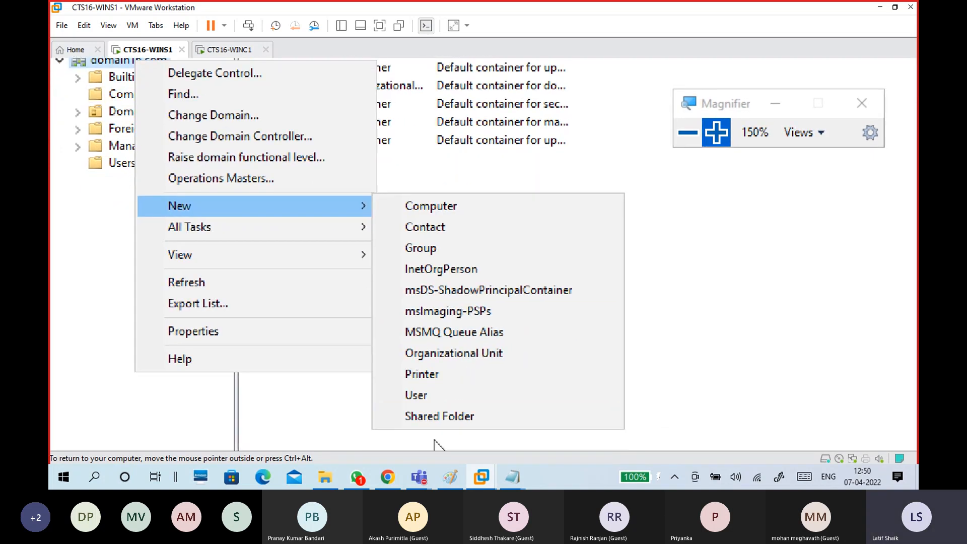
left_click(469, 347)
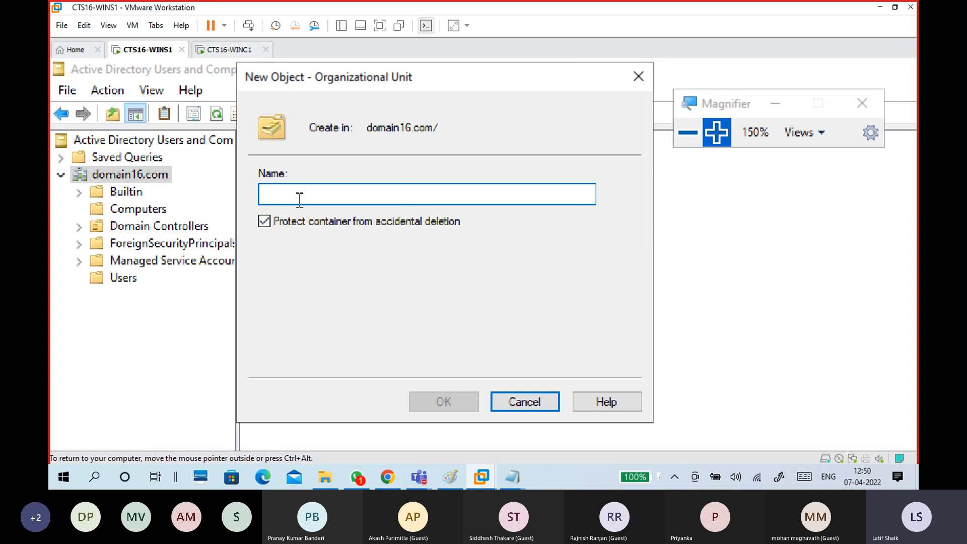
type("HR")
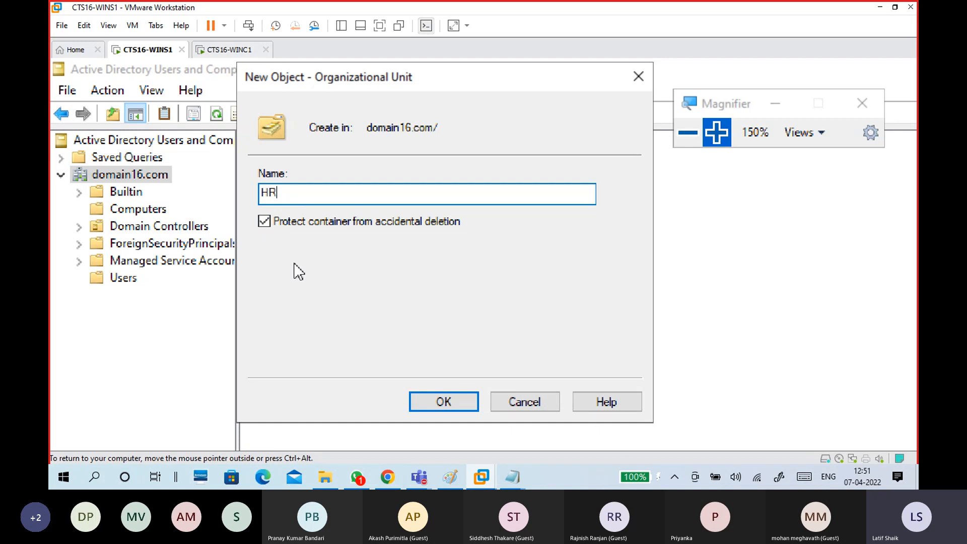
left_click(264, 221)
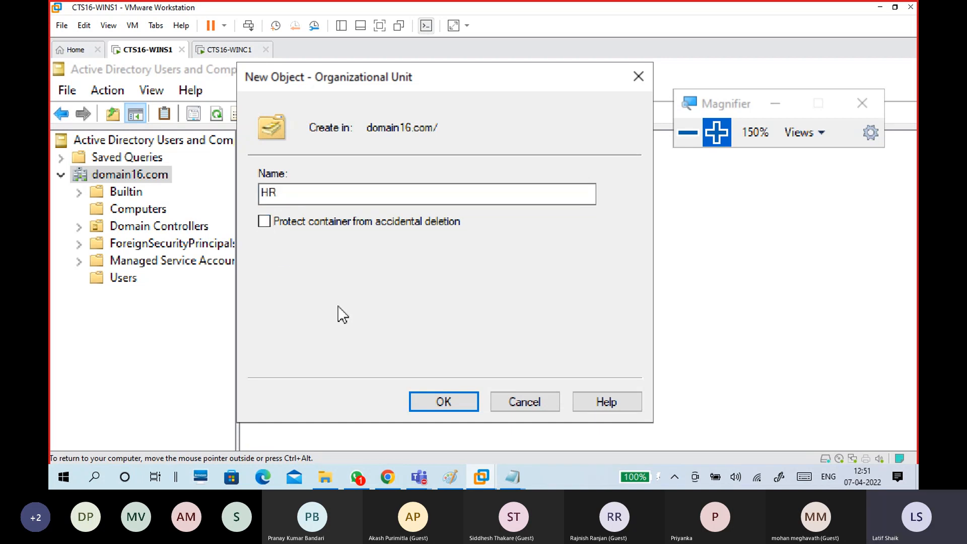
left_click(264, 222)
left_click(349, 189)
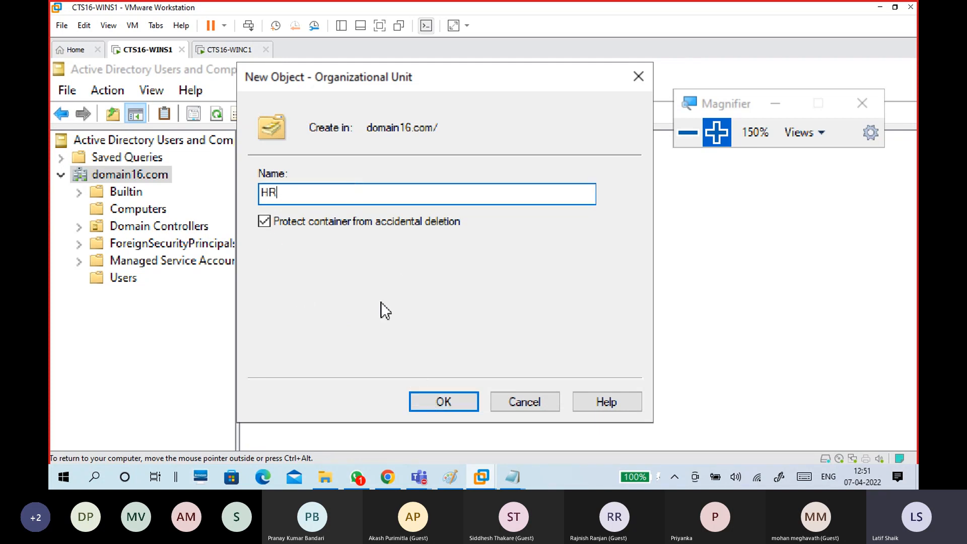
left_click(423, 399)
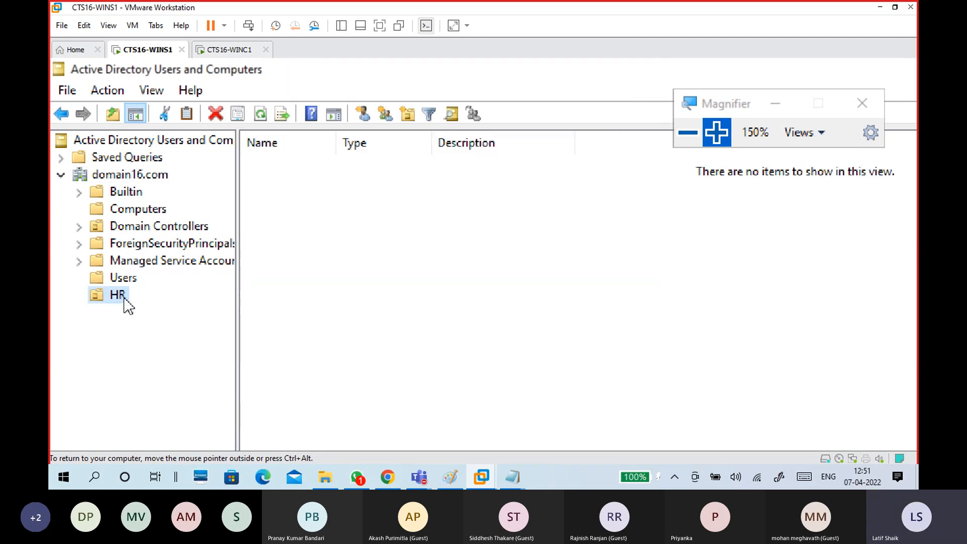
left_click(124, 298)
left_click(255, 339)
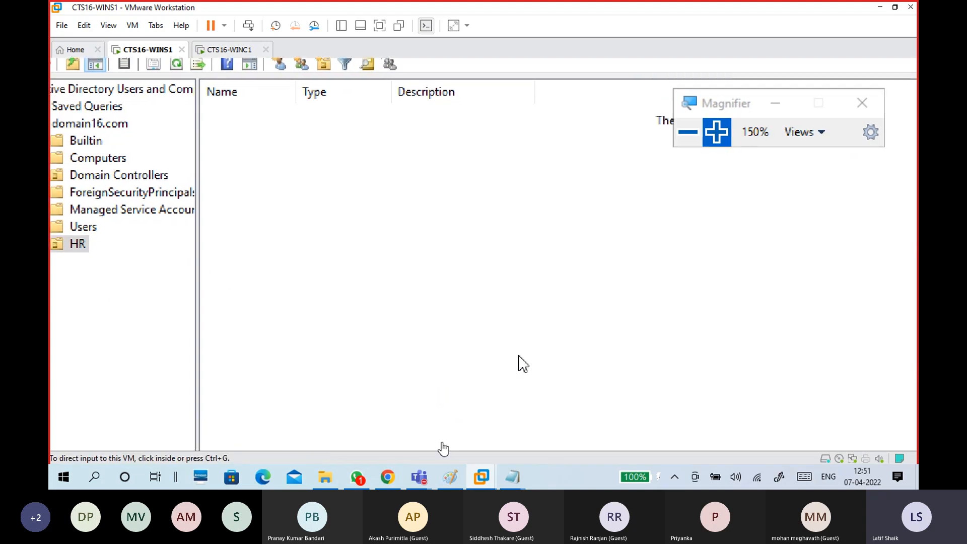
In the Notepad notes, add an 'Add OU' heading below the dashed divider.
mouse_move(513, 477)
left_click(556, 445)
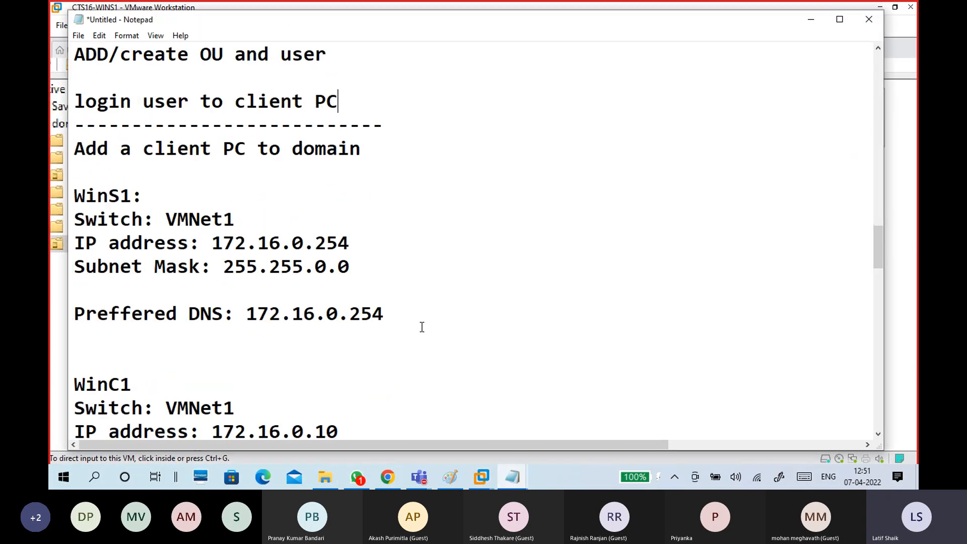
scroll(423, 329, "down", 20)
left_click(386, 315)
type("A")
key("BackSpace")
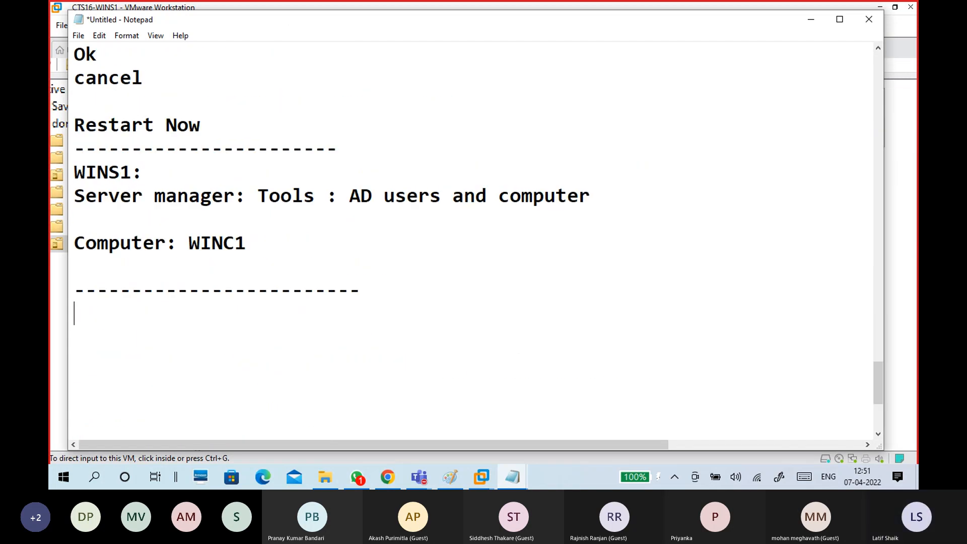
type("Add OU")
key("Return")
key("Return")
scroll(384, 289, "down", 4)
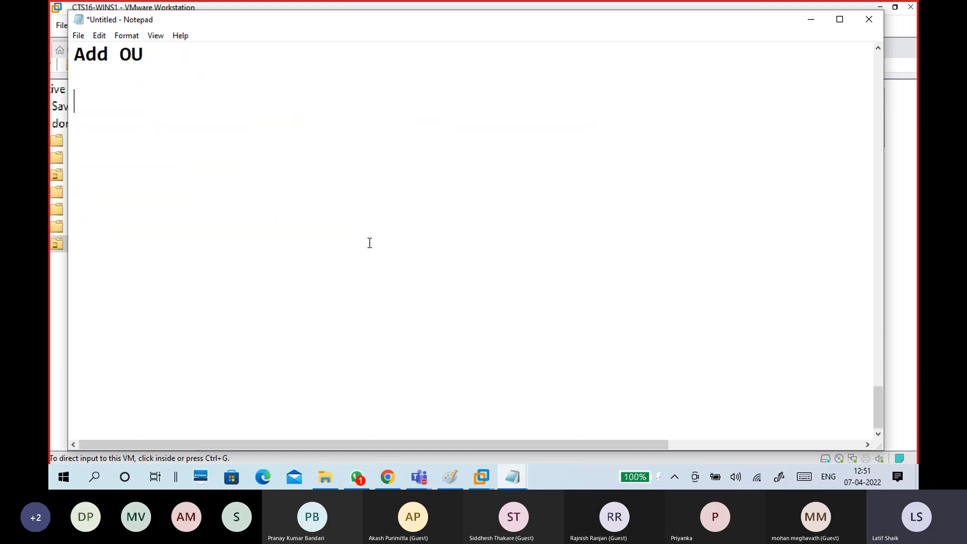
scroll(369, 242, "up", 1)
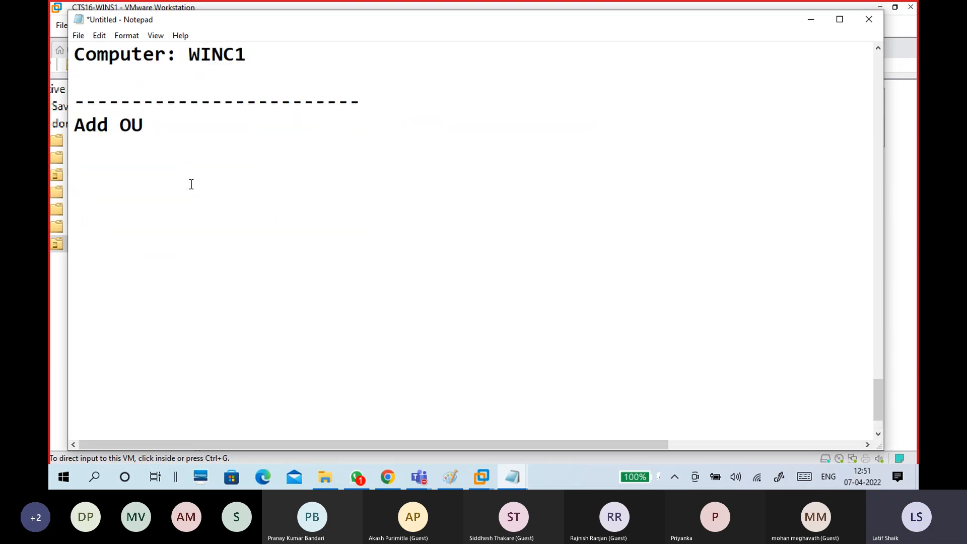
List the steps: AD Users and Computers, '-Domain16.com -rt - New - Organizational Unit', HR, Ok.
type("AD Users ")
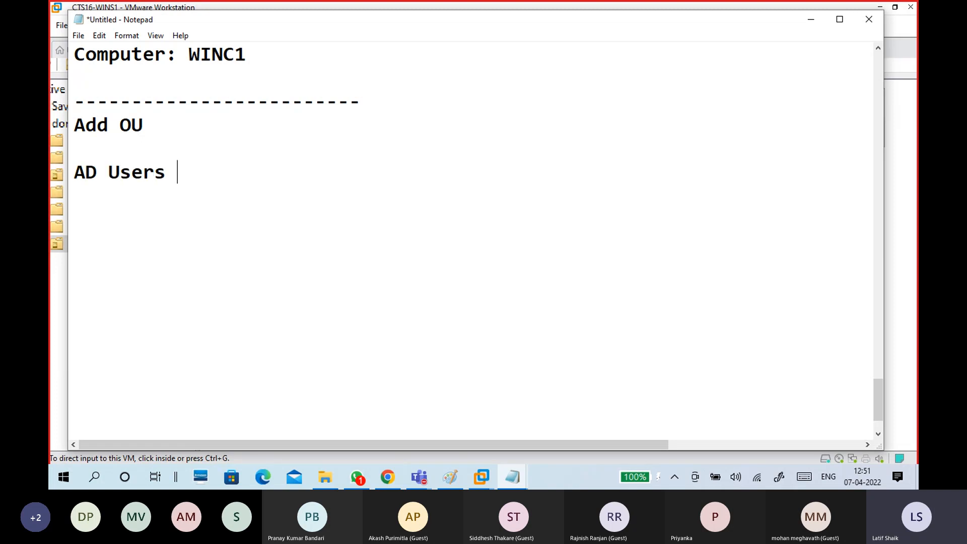
type("and c")
key("BackSpace")
type("Co")
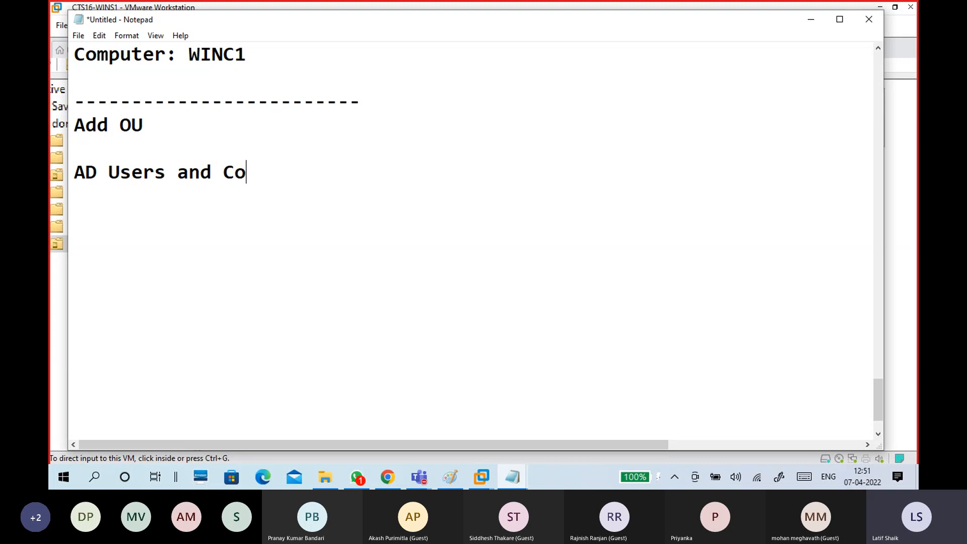
type("mputers")
key("Return")
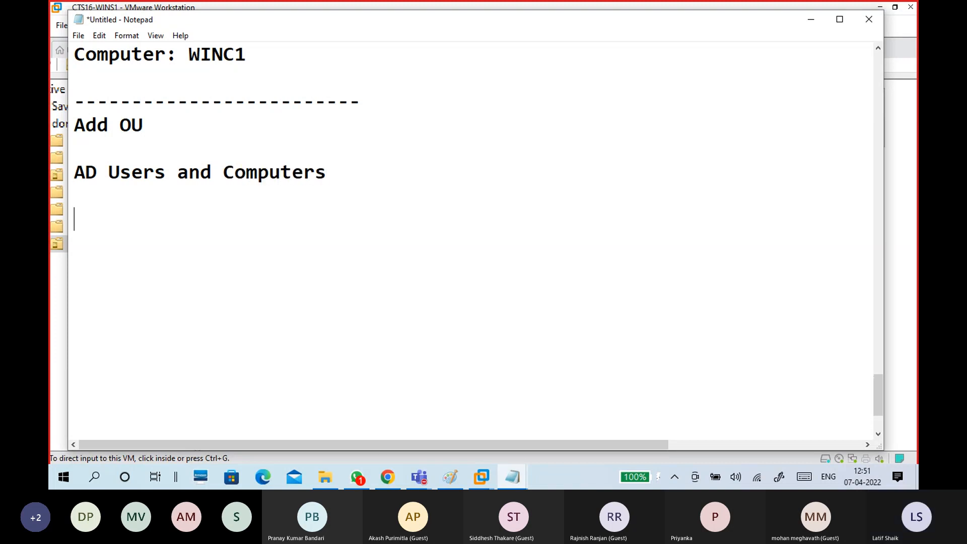
type("-Domain")
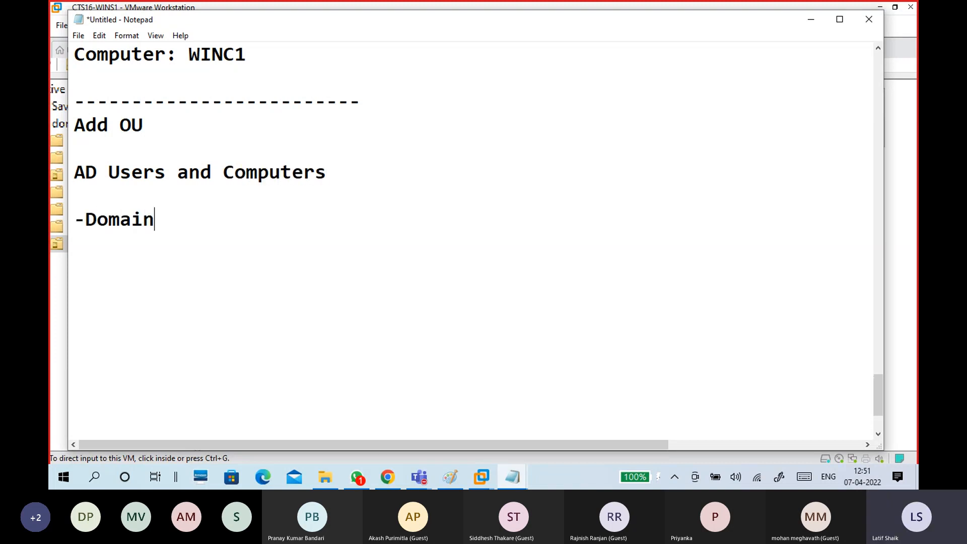
type("16.com -rt")
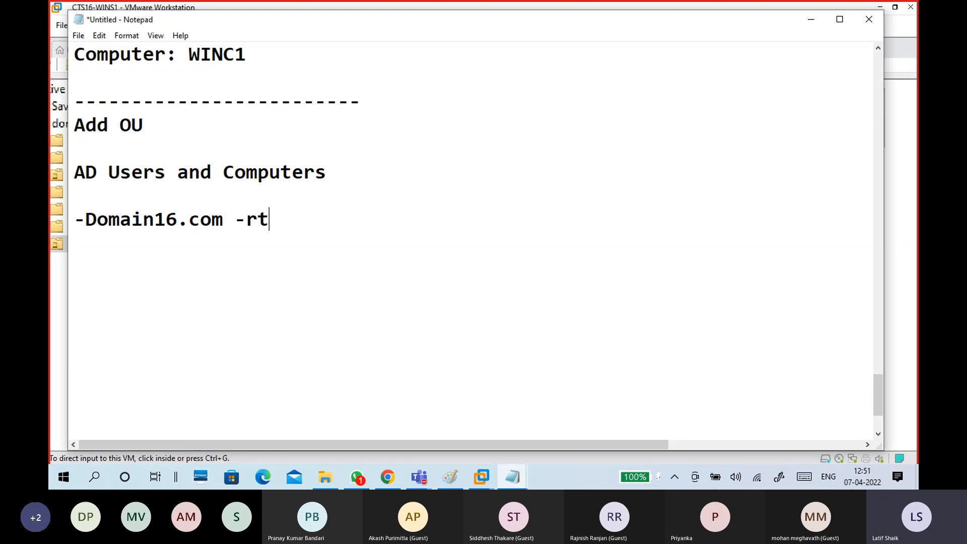
type(" - New - Or")
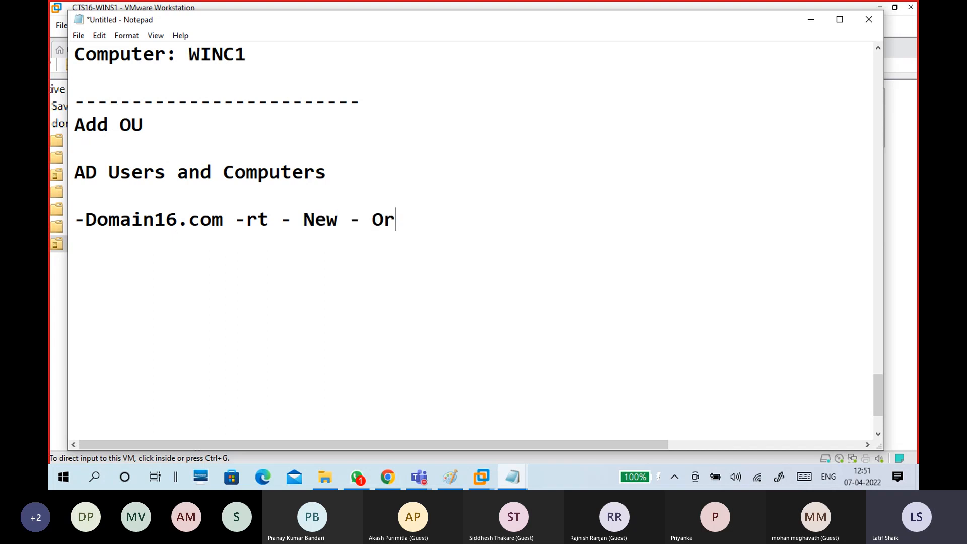
type("ganiza")
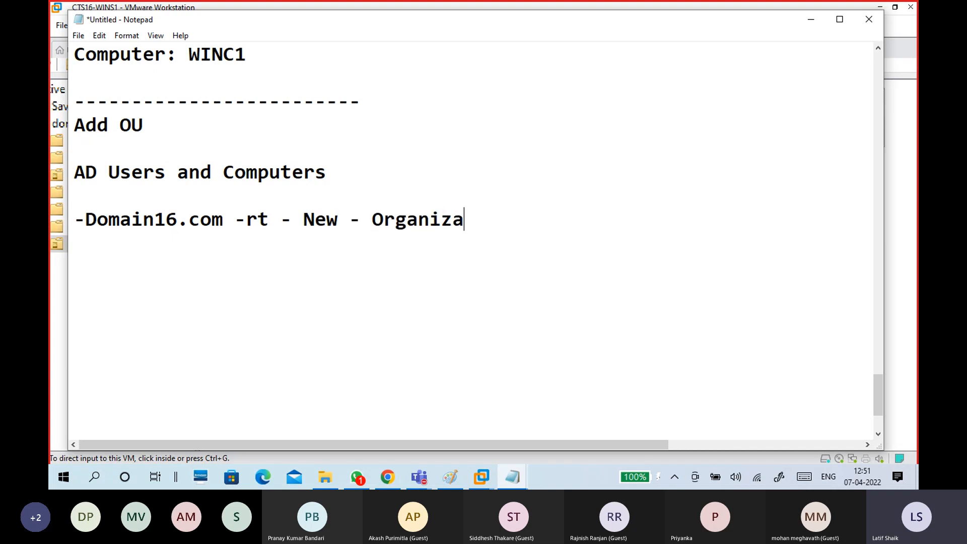
type("tional U")
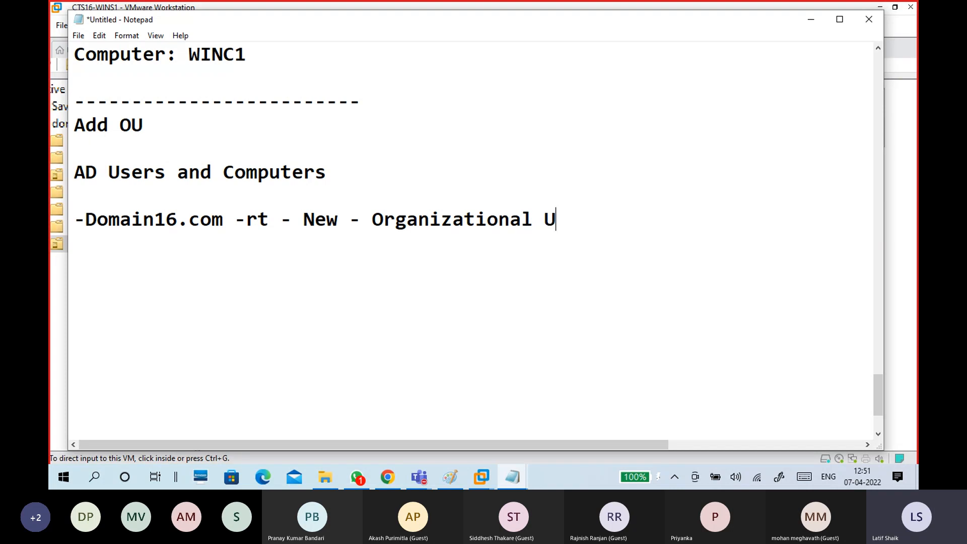
type("nit")
key("Return")
key("Return")
type("H")
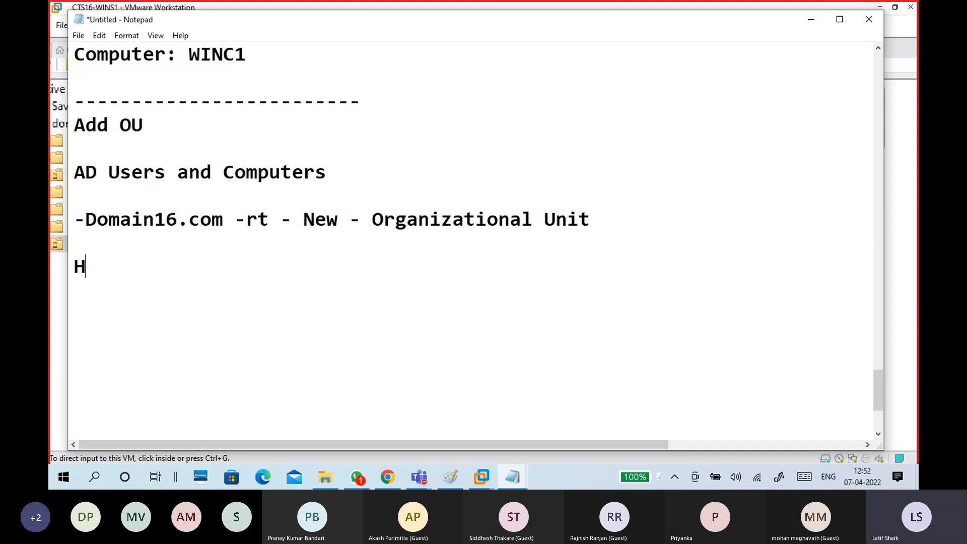
type("R")
key("Return")
key("Return")
type("Ok")
key("Return")
key("Return")
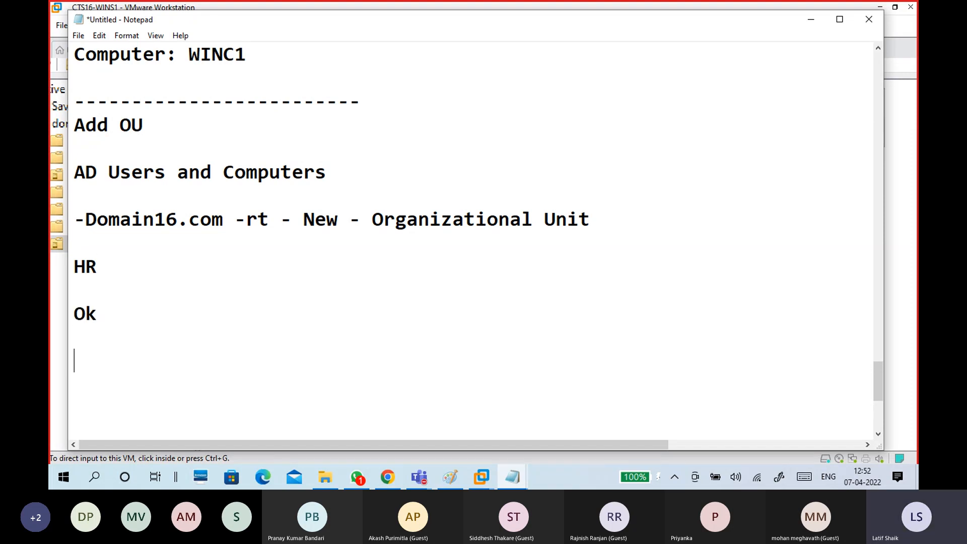
Type the top-level units -HR, -ITSupport and -Developer on separate lines.
scroll(192, 182, "down", 1)
type("-")
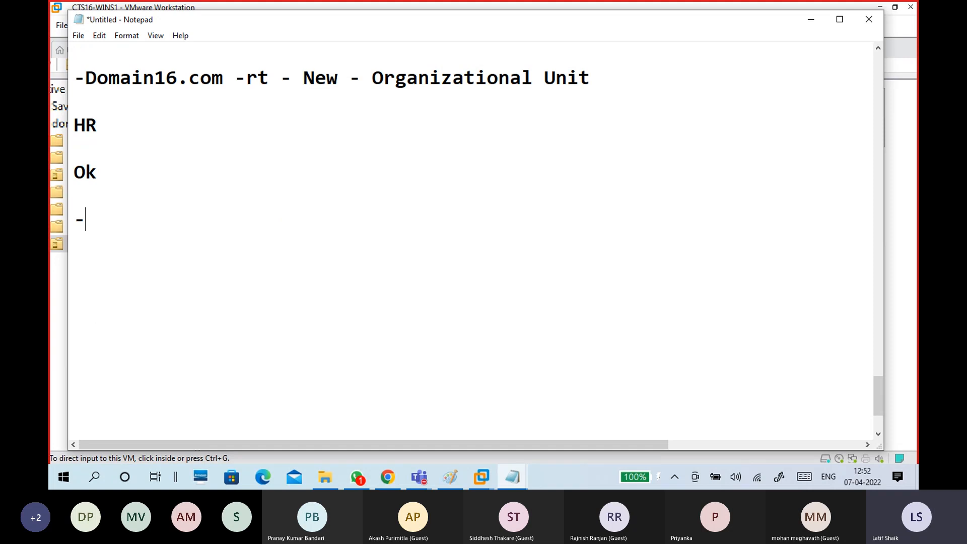
type("HR")
key("Return")
type("-ITSupport")
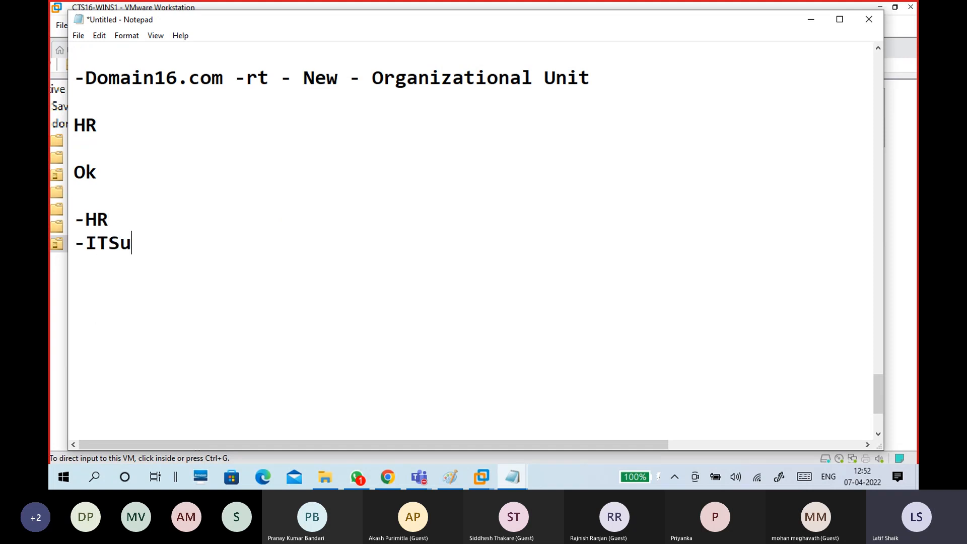
key("Return")
type("-")
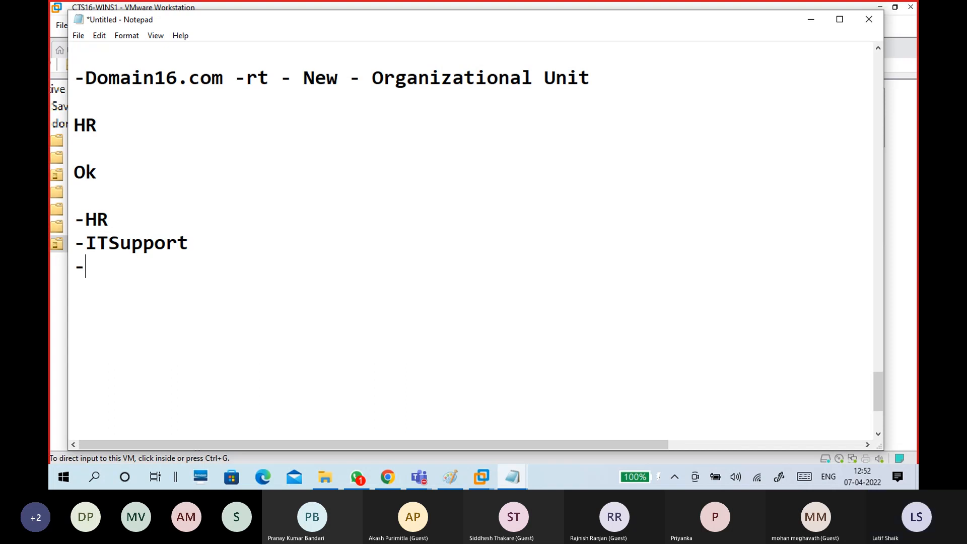
type("d")
key("BackSpace")
type("Deve")
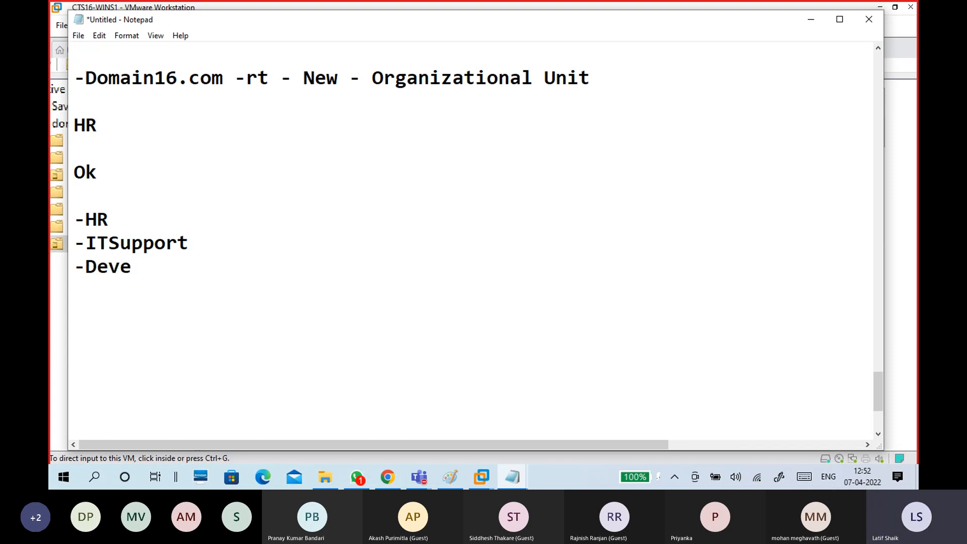
type("l")
key("BackSpace")
key("BackSpace")
type("eloper")
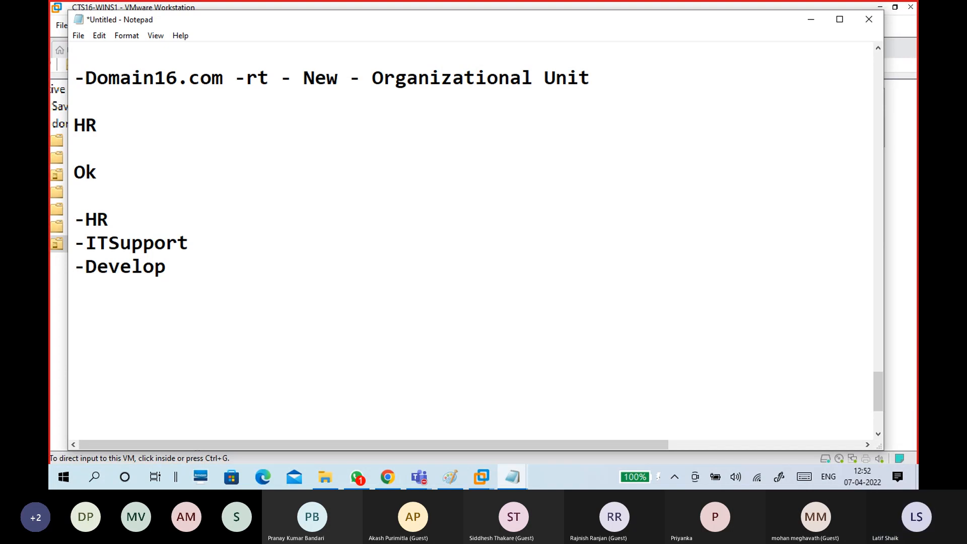
key("Return")
Add sub-units --Java, --DotNet and --Python under Developer.
type("--")
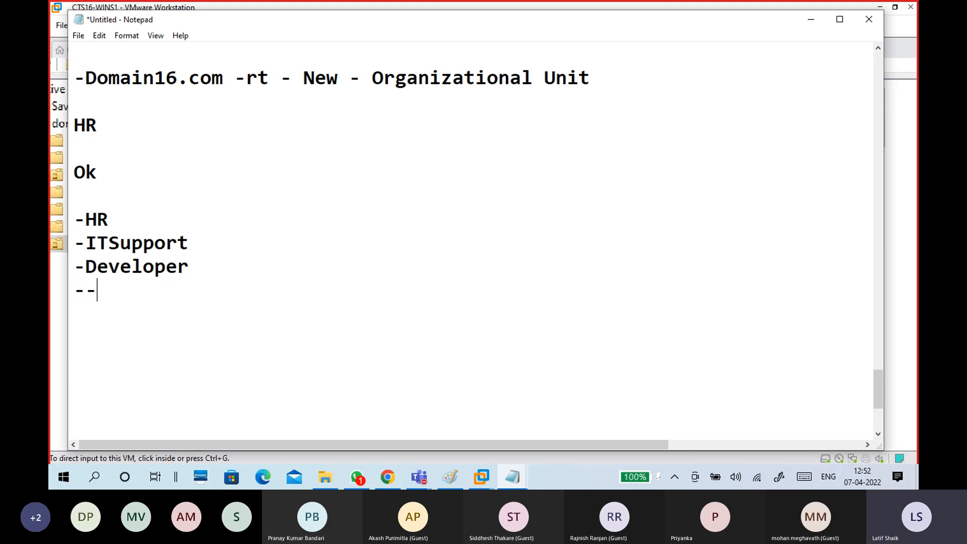
type("Java")
key("Return")
type("--D")
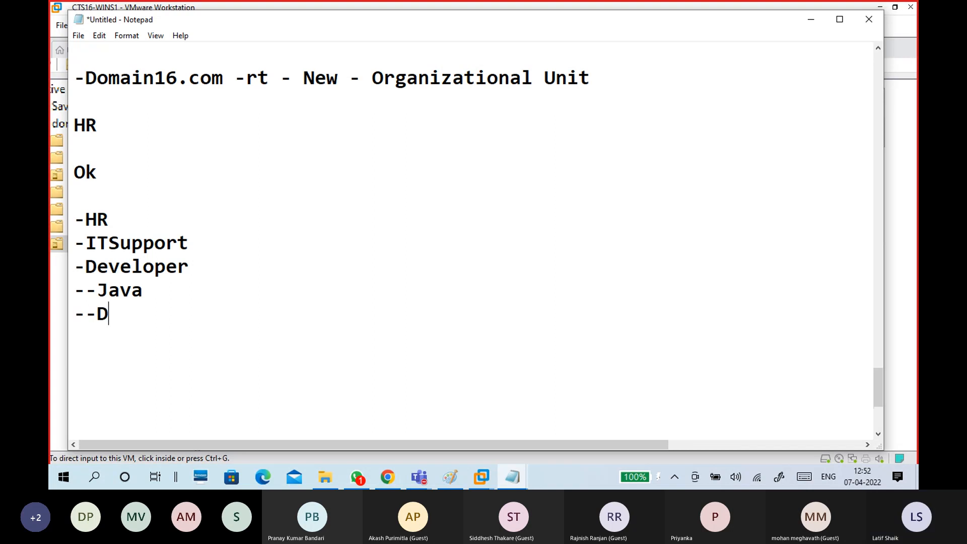
type("otNet")
key("Return")
type("--y")
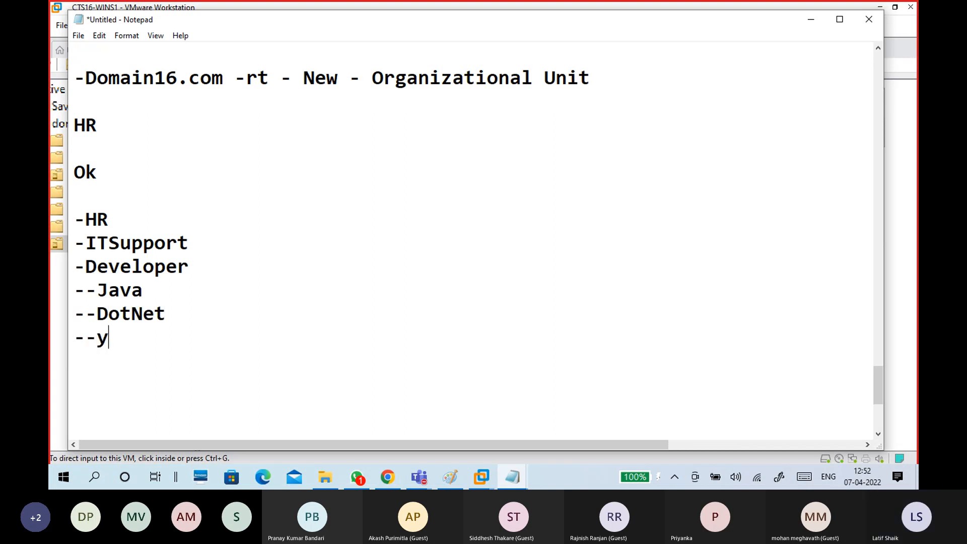
key("BackSpace")
type("Python")
key("Return")
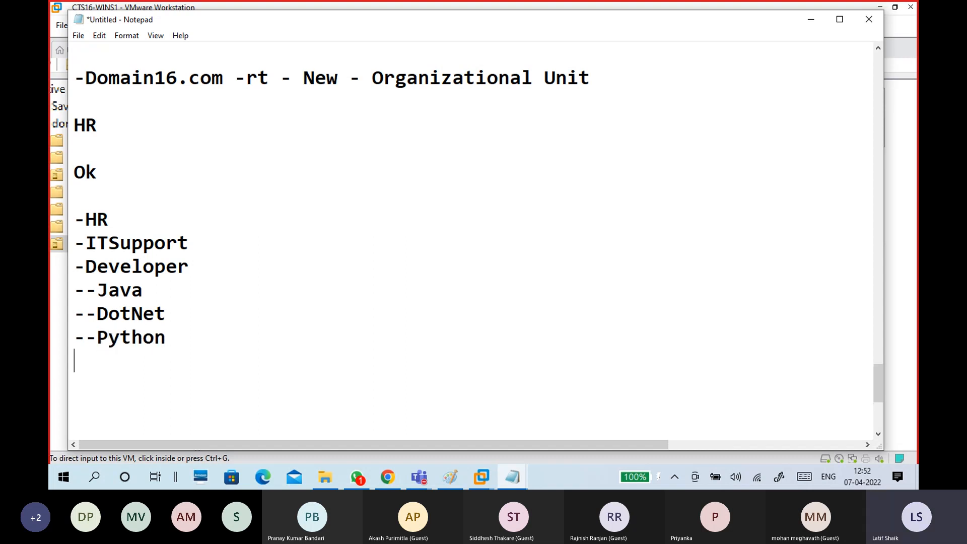
type("--")
key("BackSpace")
key("BackSpace")
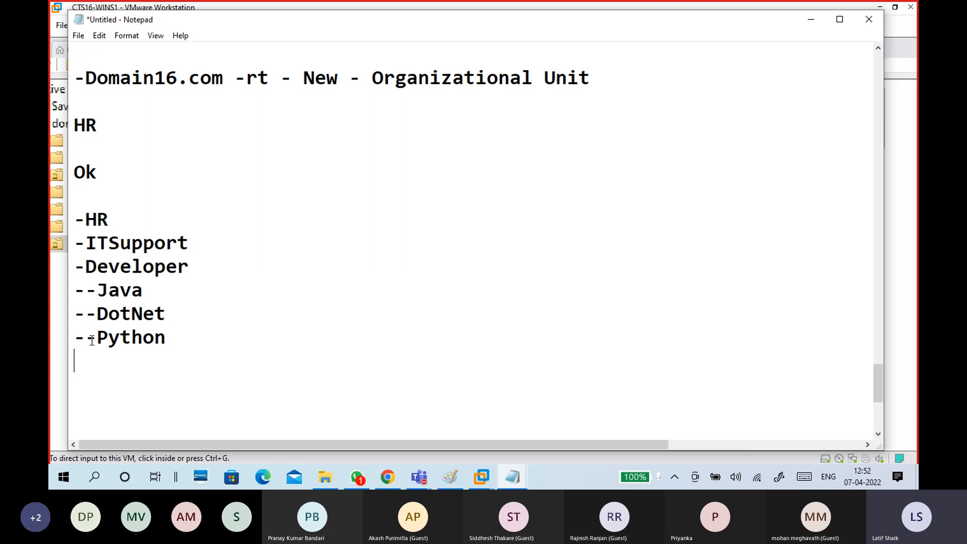
Review the planned OU list in Notepad, then minimize it to show Active Directory Users and Computers.
left_click_drag(203, 351, 78, 226)
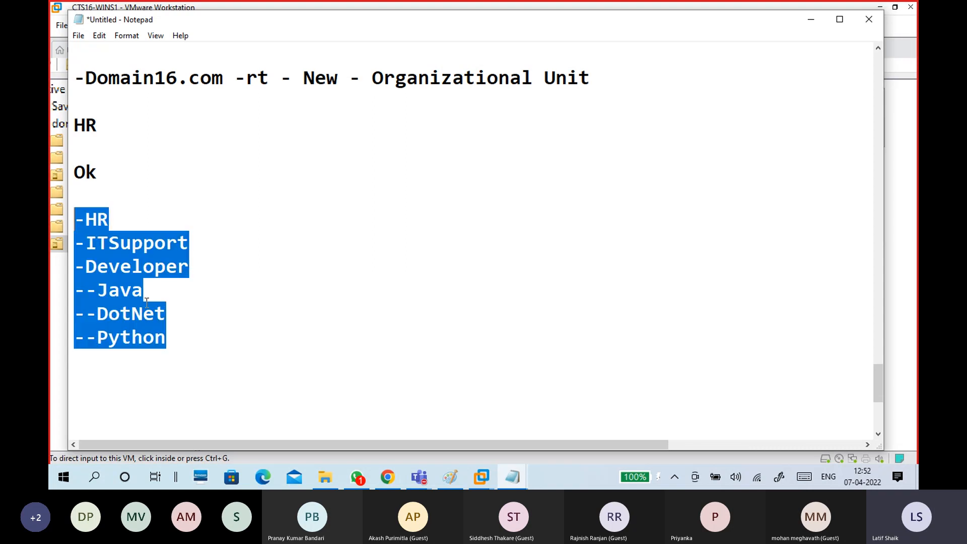
left_click(170, 336)
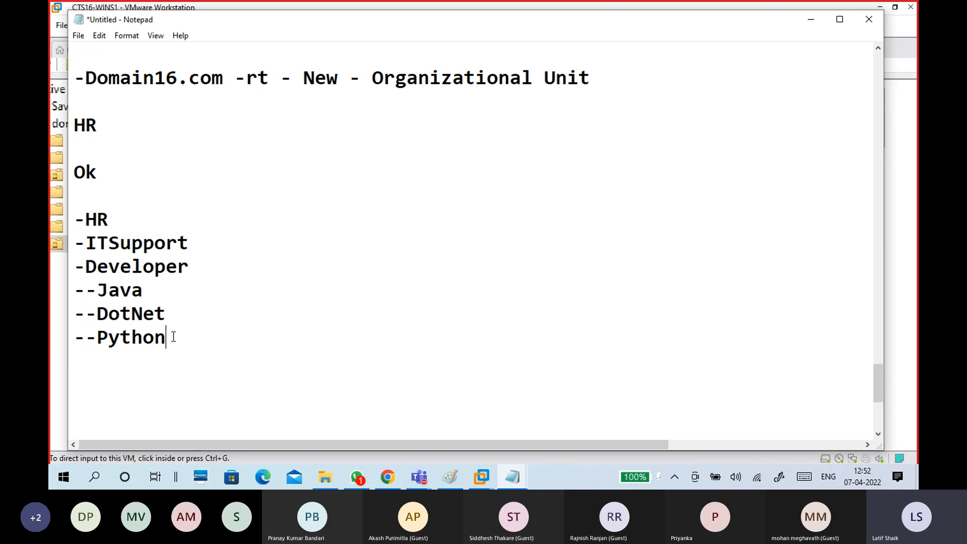
left_click_drag(178, 342, 65, 224)
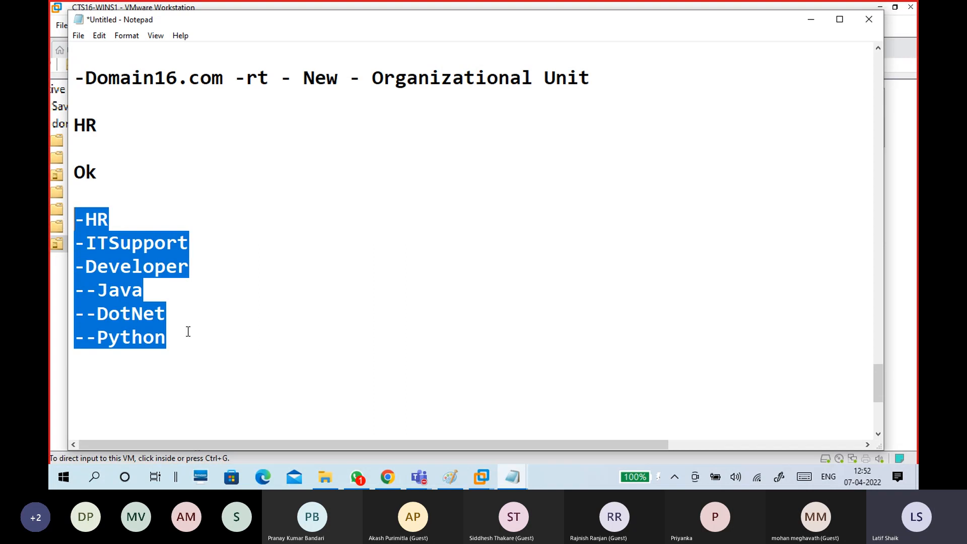
left_click(201, 336)
key("Return")
key("Return")
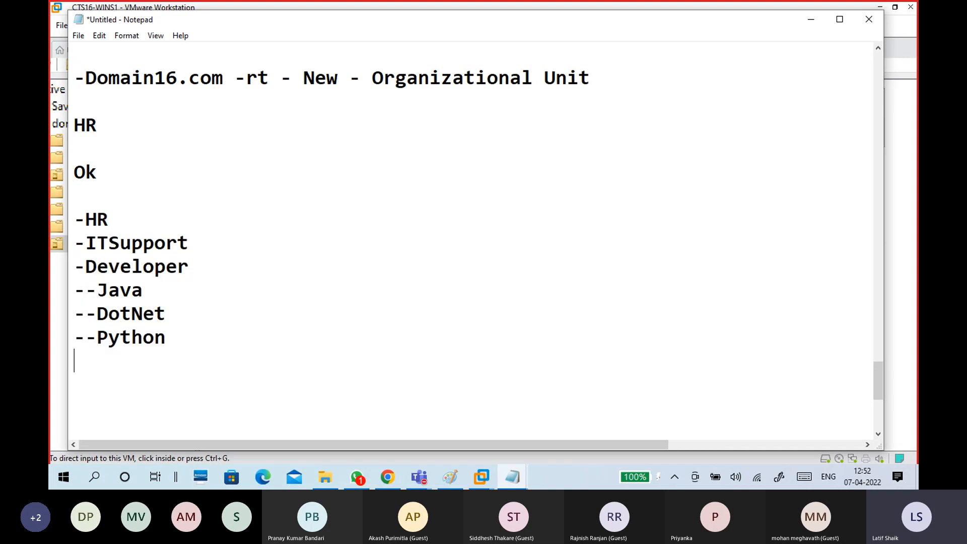
left_click(156, 216)
left_click(808, 22)
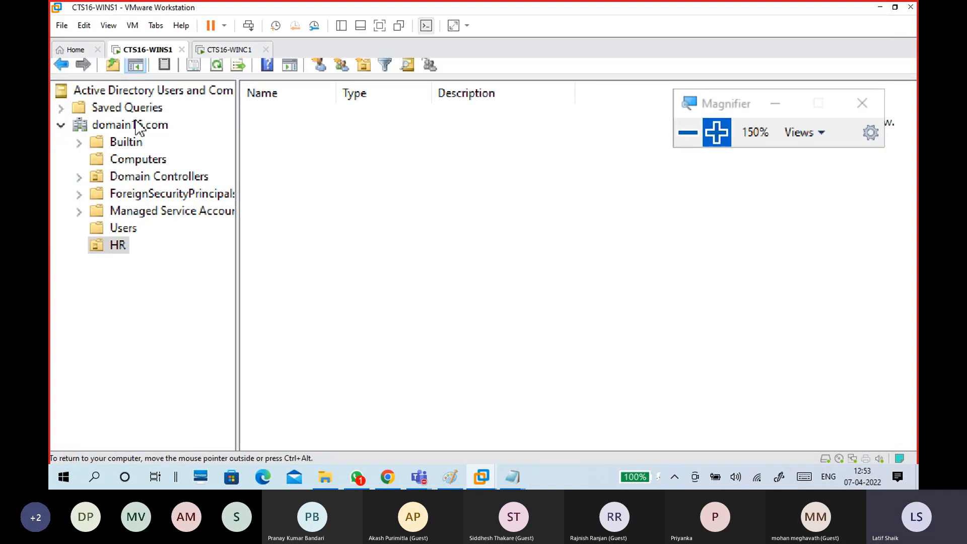
Create an ITSupport organizational unit directly under domain16.com.
left_click(143, 132)
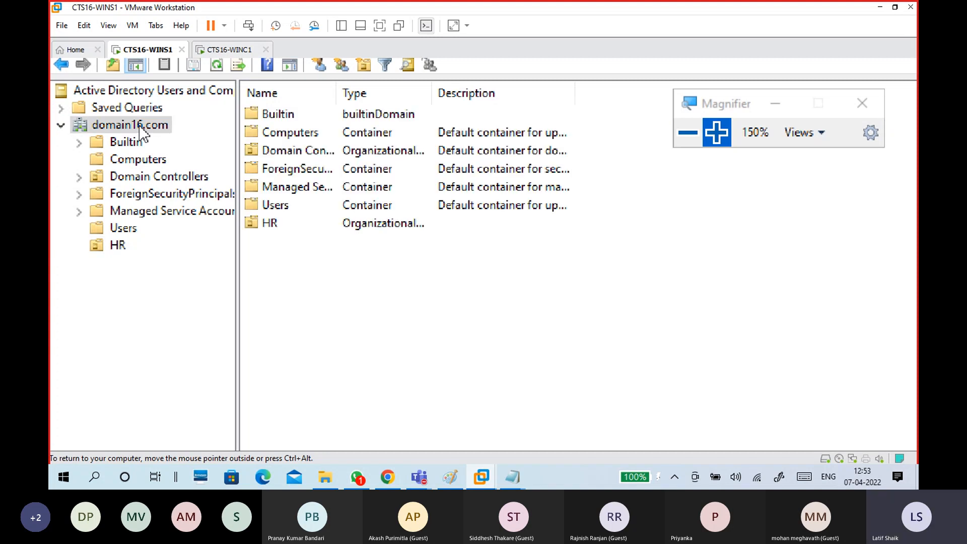
right_click(142, 132)
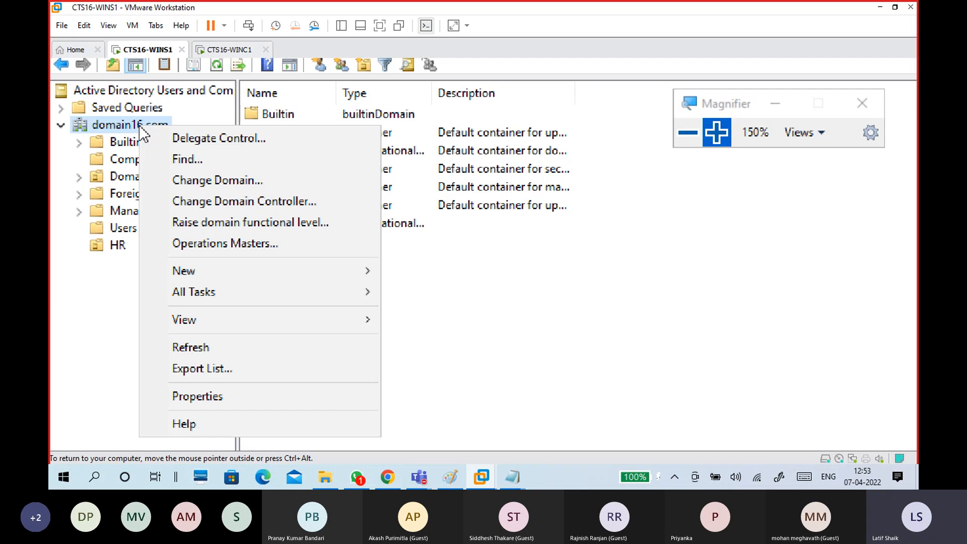
mouse_move(251, 276)
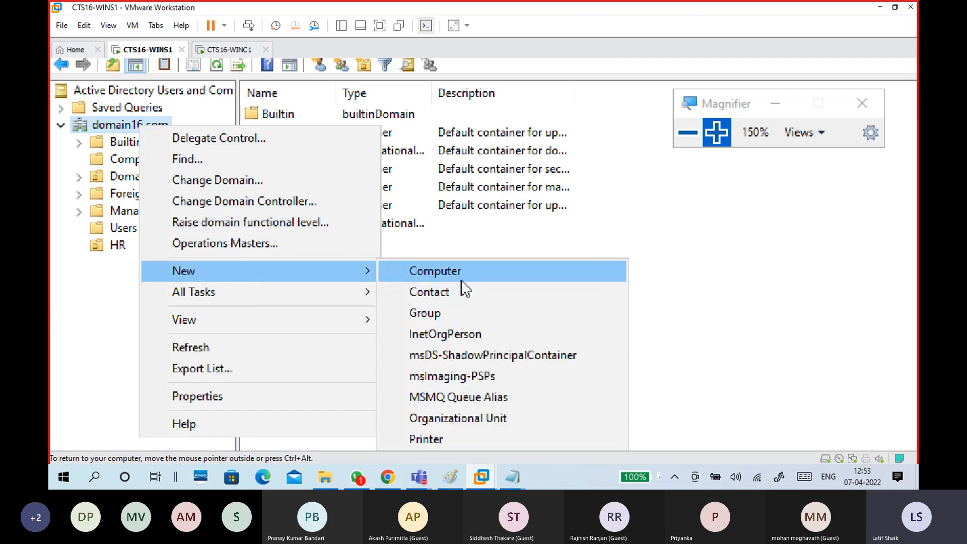
left_click(463, 424)
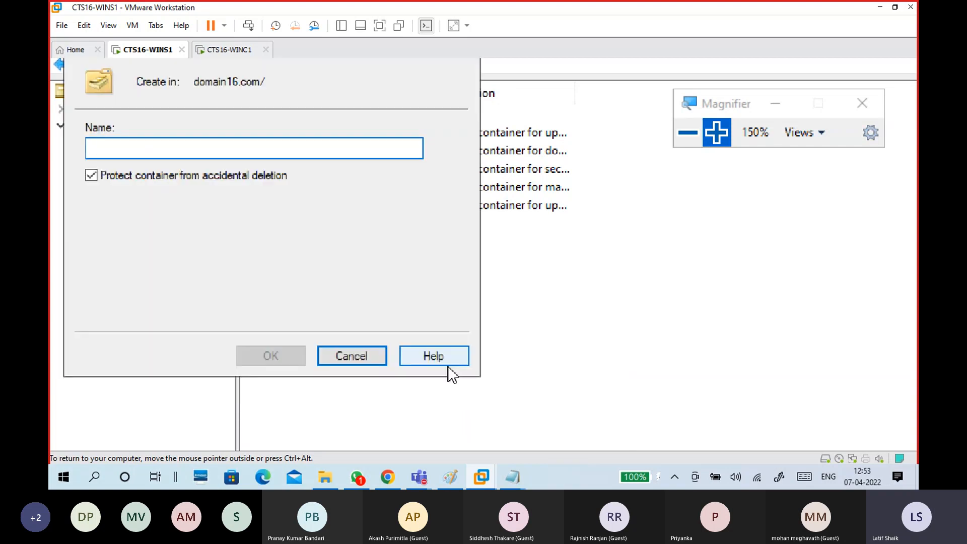
type("ITSupport")
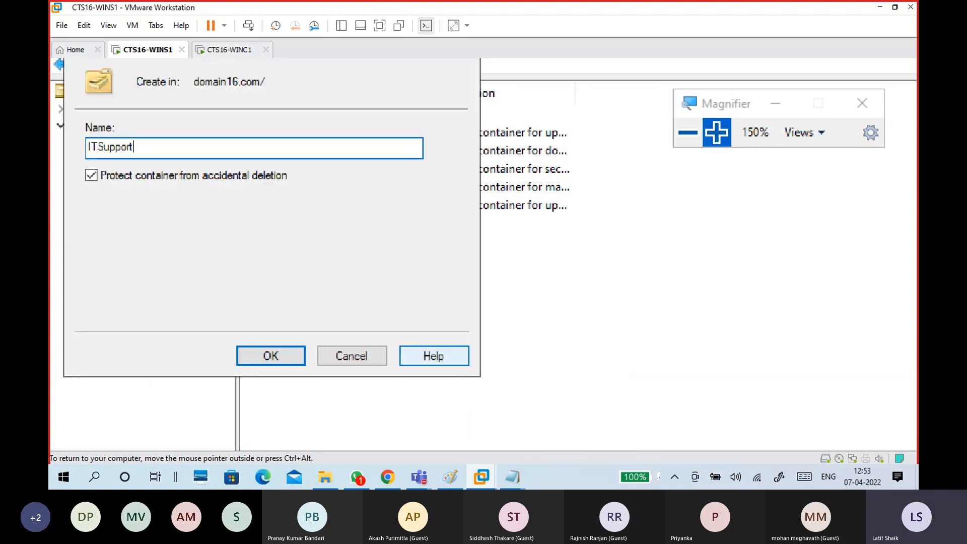
left_click(273, 355)
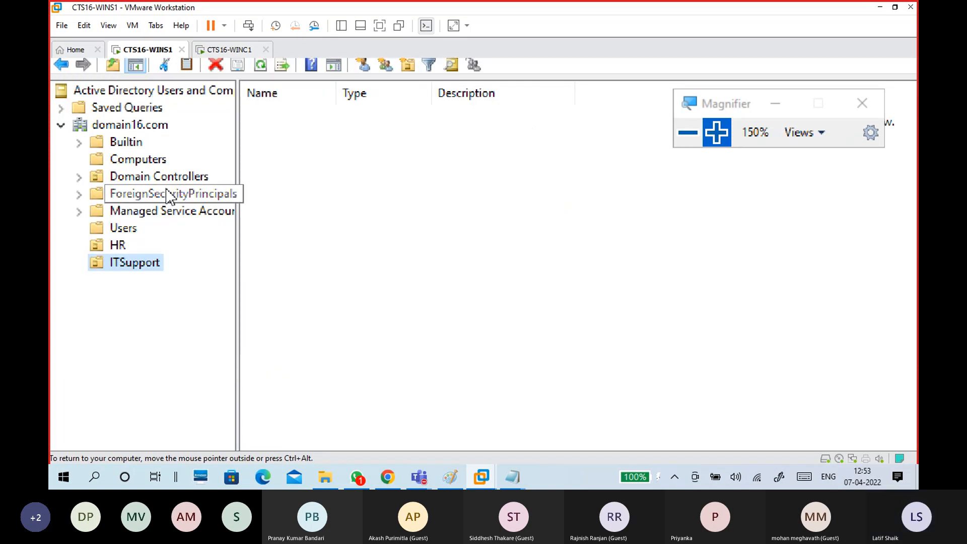
Create a Developer organizational unit directly under domain16.com.
left_click(155, 128)
right_click(155, 128)
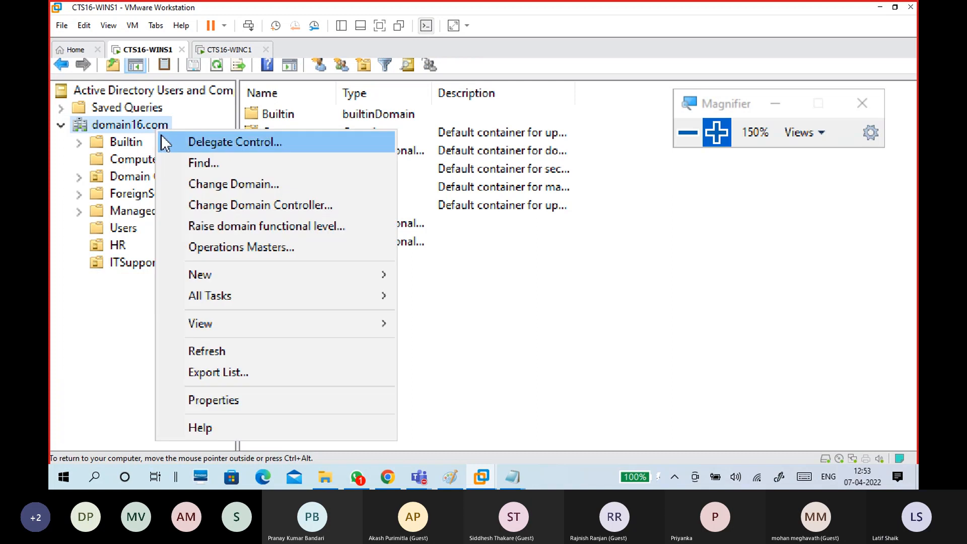
mouse_move(249, 274)
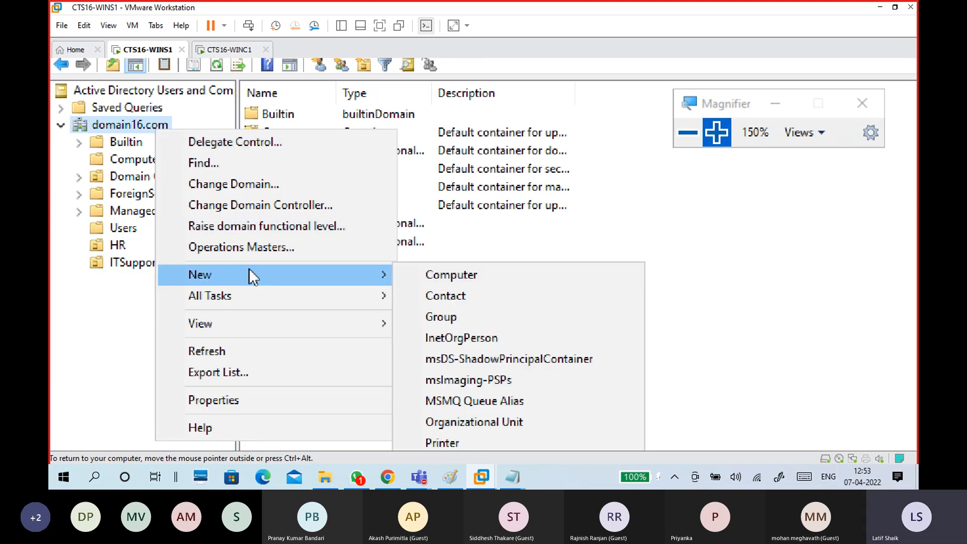
left_click(470, 424)
type("Devel")
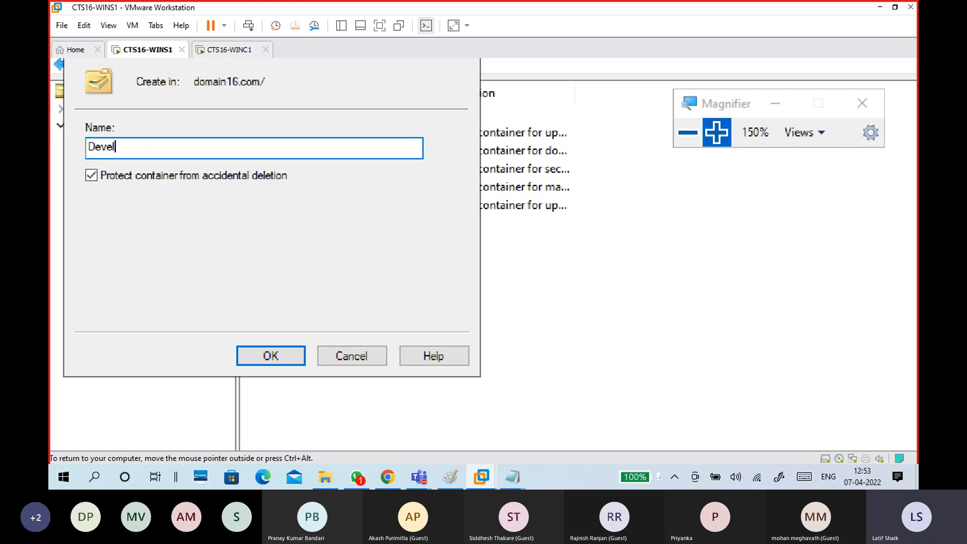
type("oper")
key("Return")
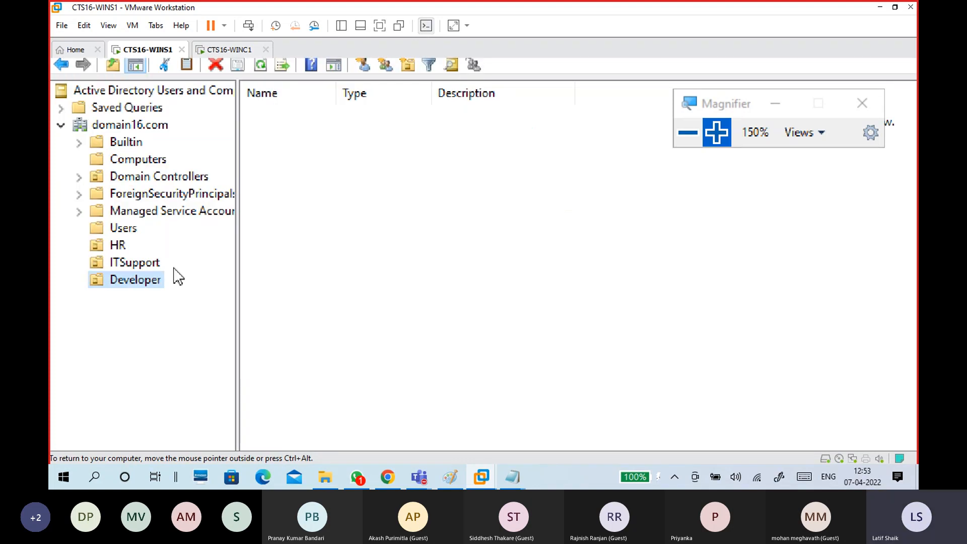
Create a Java organizational unit inside Developer.
left_click(146, 280)
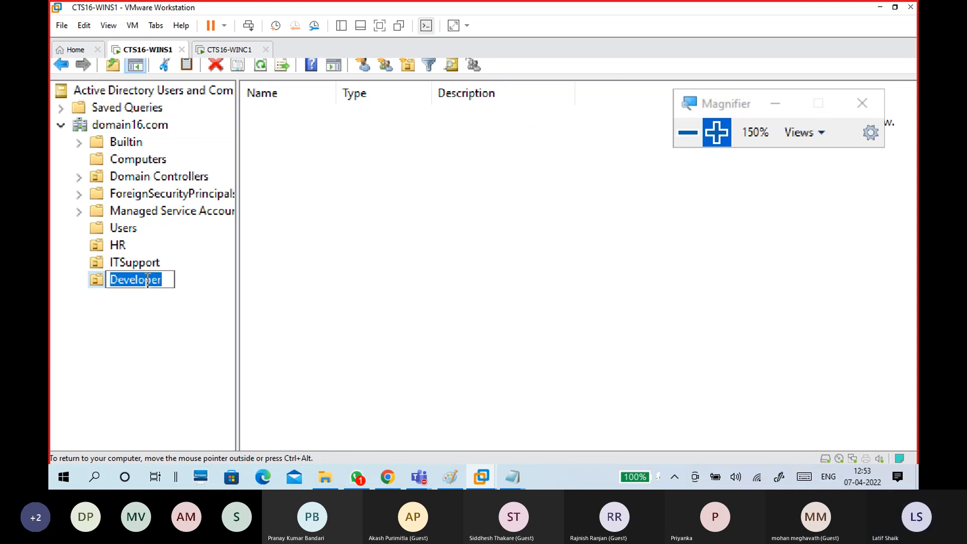
left_click(155, 313)
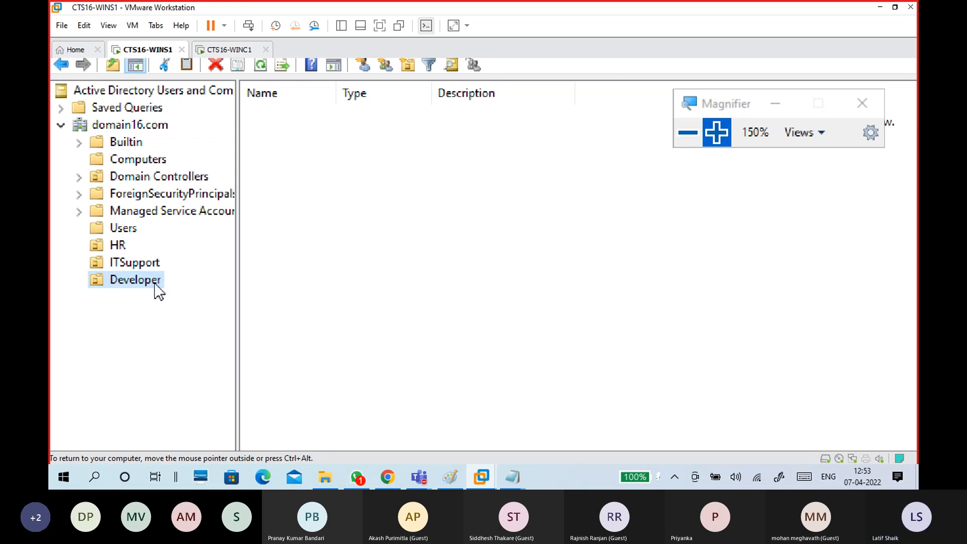
right_click(156, 291)
left_click(128, 286)
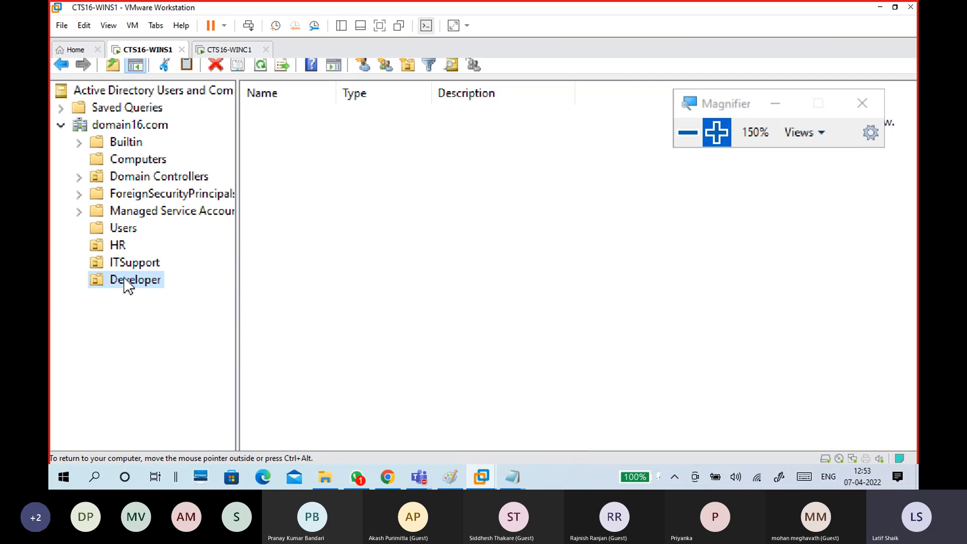
right_click(125, 283)
mouse_move(192, 325)
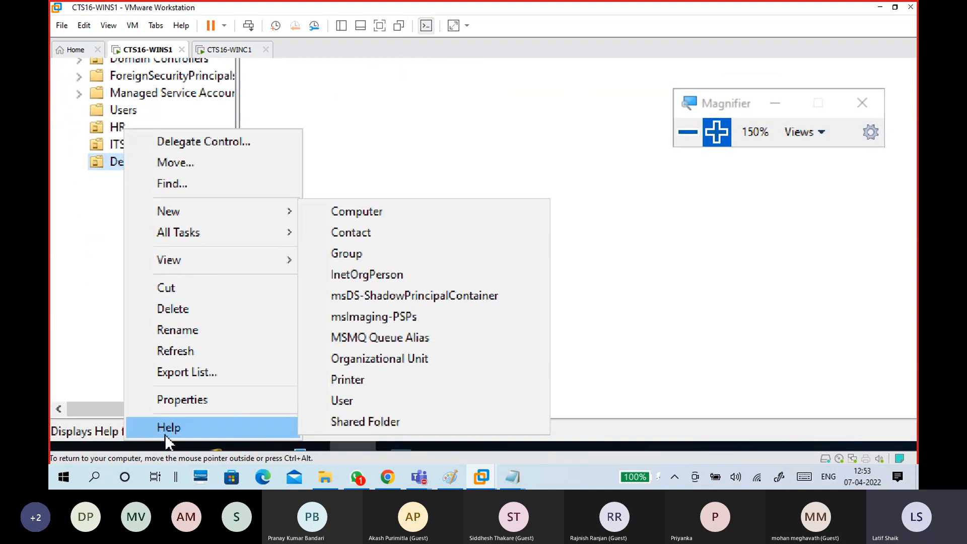
mouse_move(243, 214)
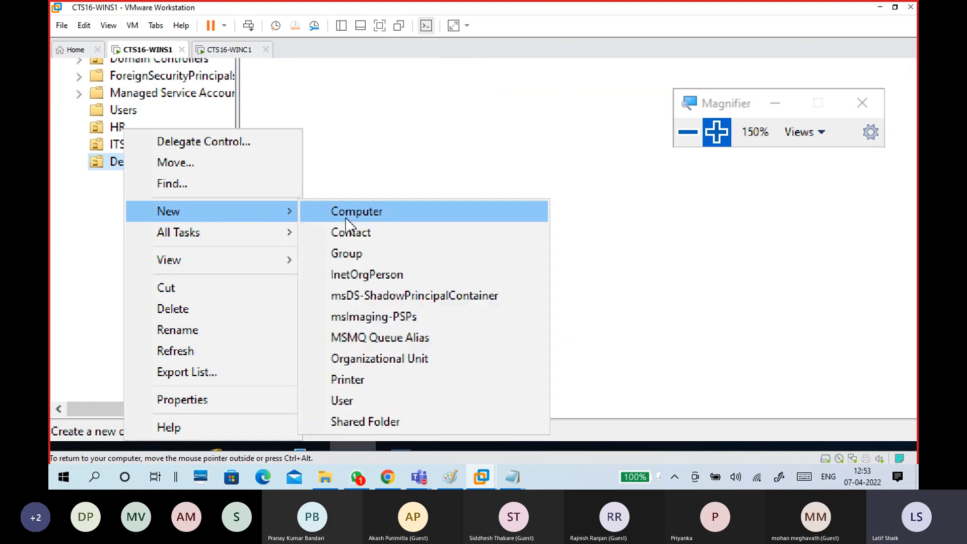
left_click(370, 361)
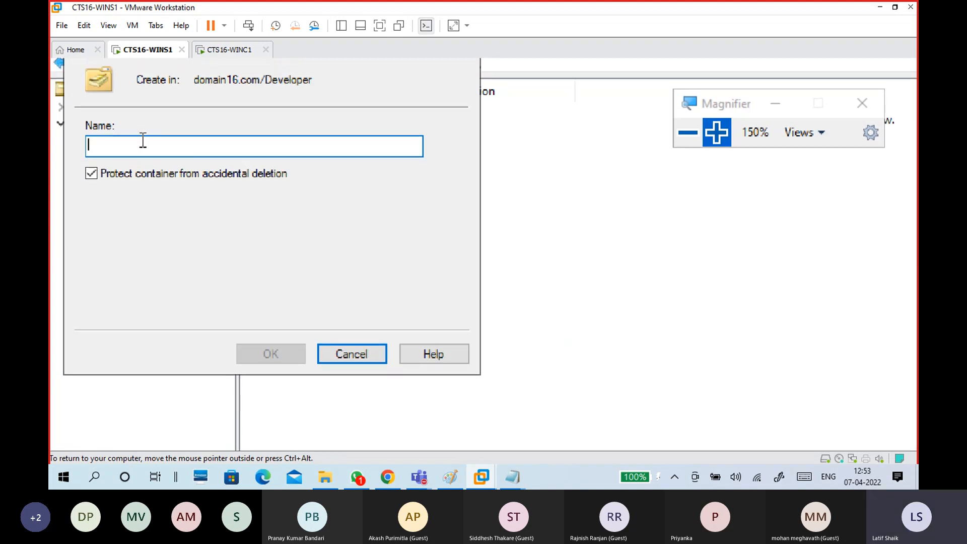
type("Java")
key("Return")
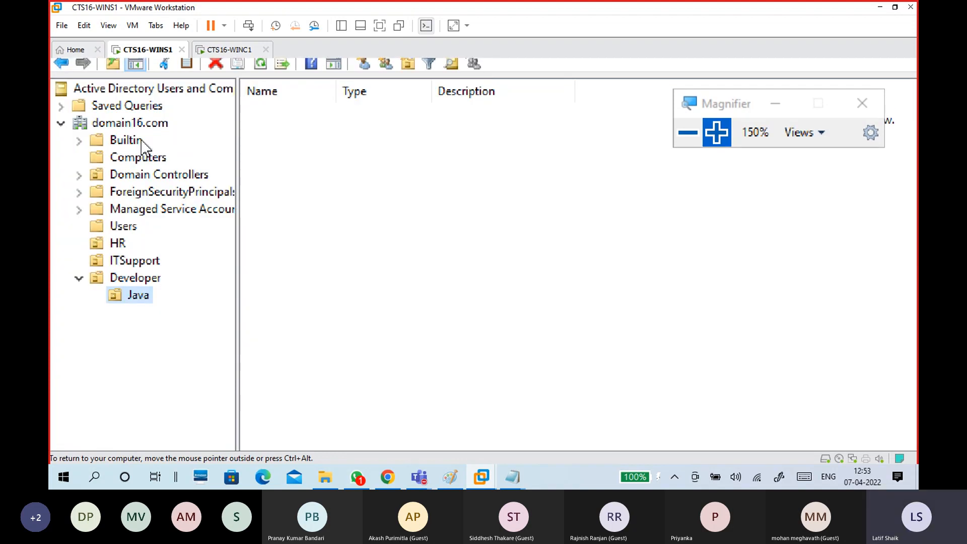
Add a DotNet organizational unit inside Developer.
right_click(155, 282)
mouse_move(222, 328)
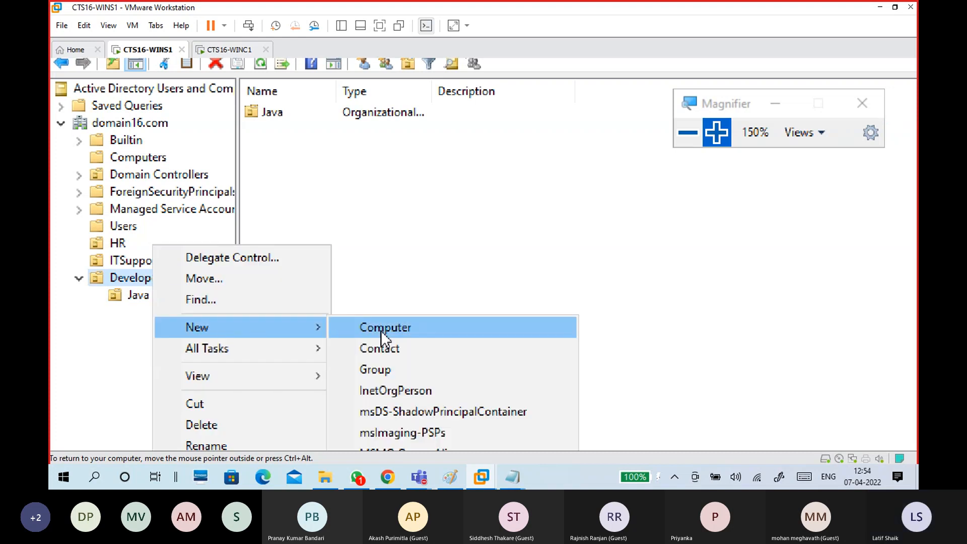
left_click(398, 402)
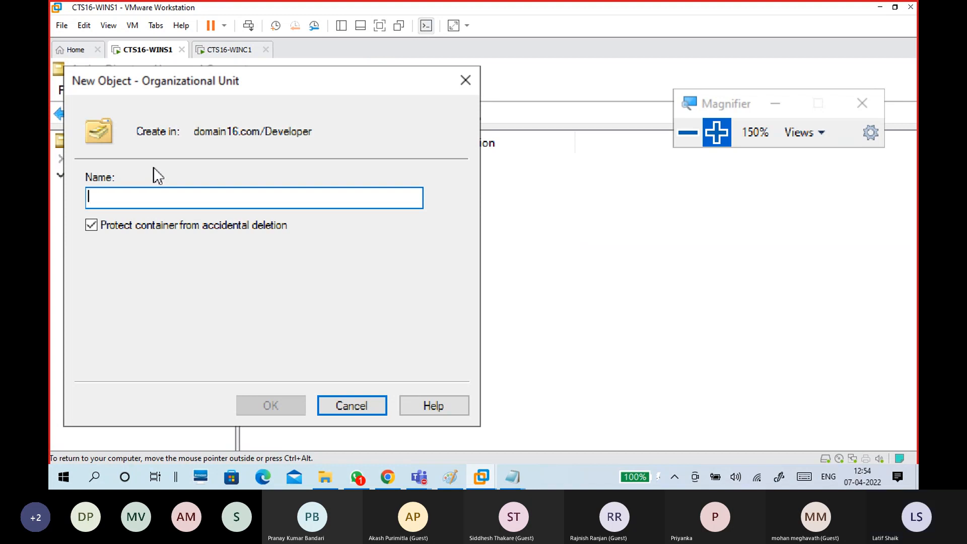
type("DotNet")
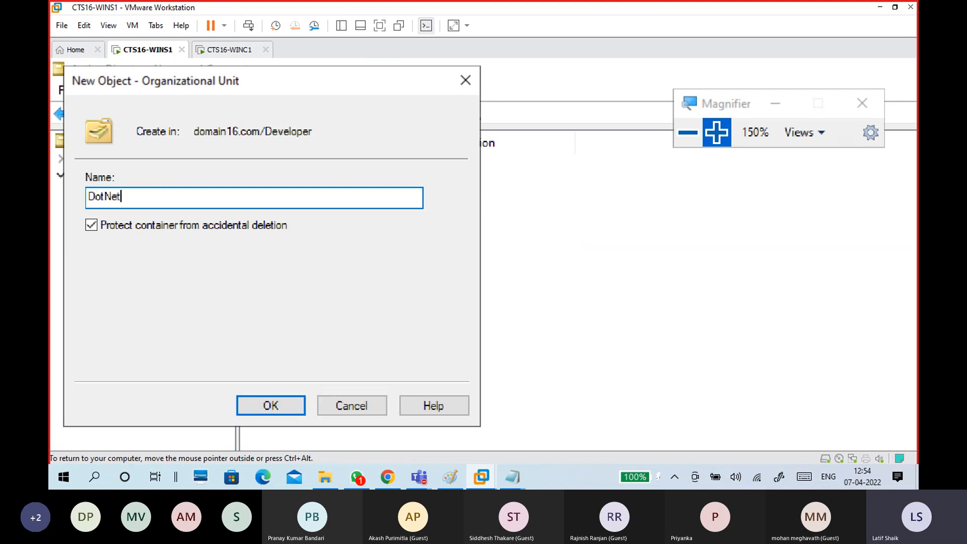
key("Return")
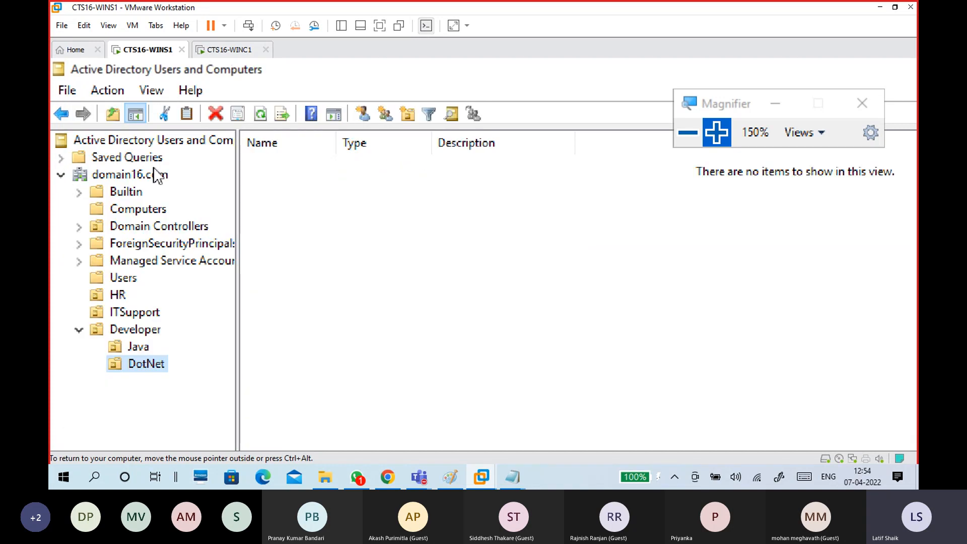
Add a Python organizational unit inside Developer, backing out of an accidental New User.
left_click(144, 334)
right_click(143, 335)
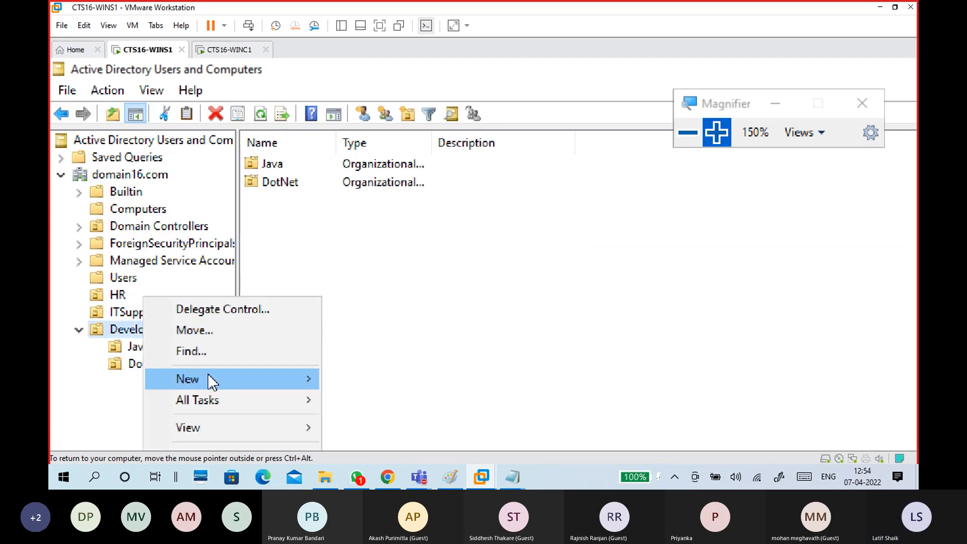
mouse_move(207, 373)
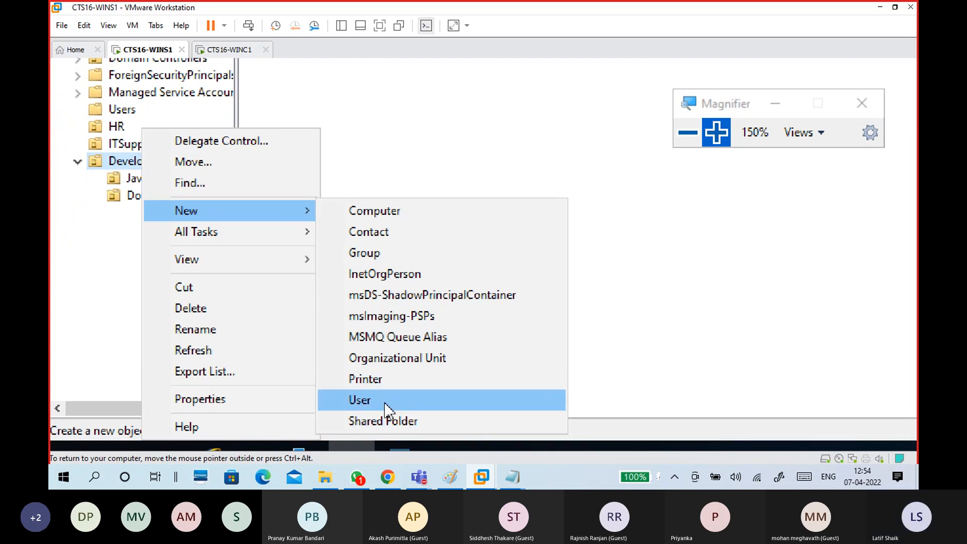
left_click(386, 404)
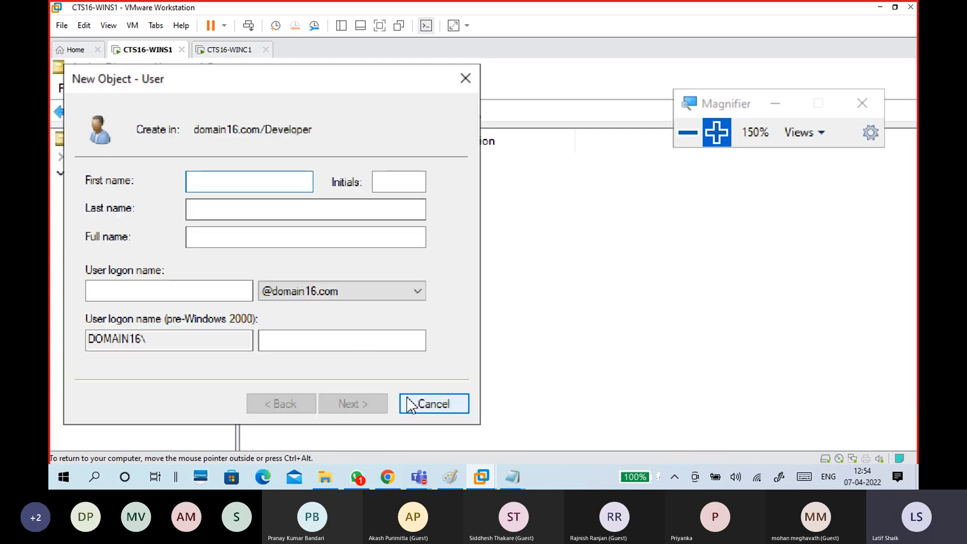
left_click(418, 405)
right_click(146, 322)
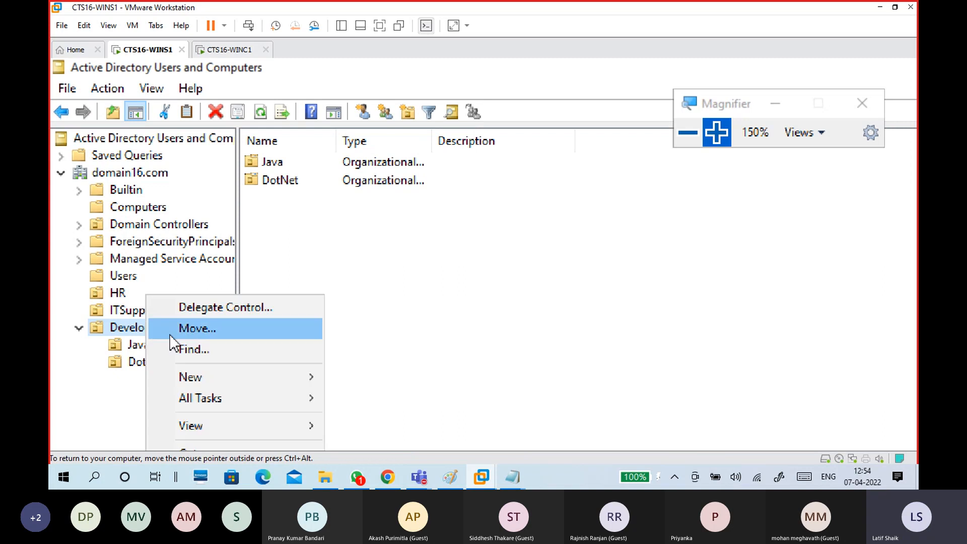
mouse_move(222, 379)
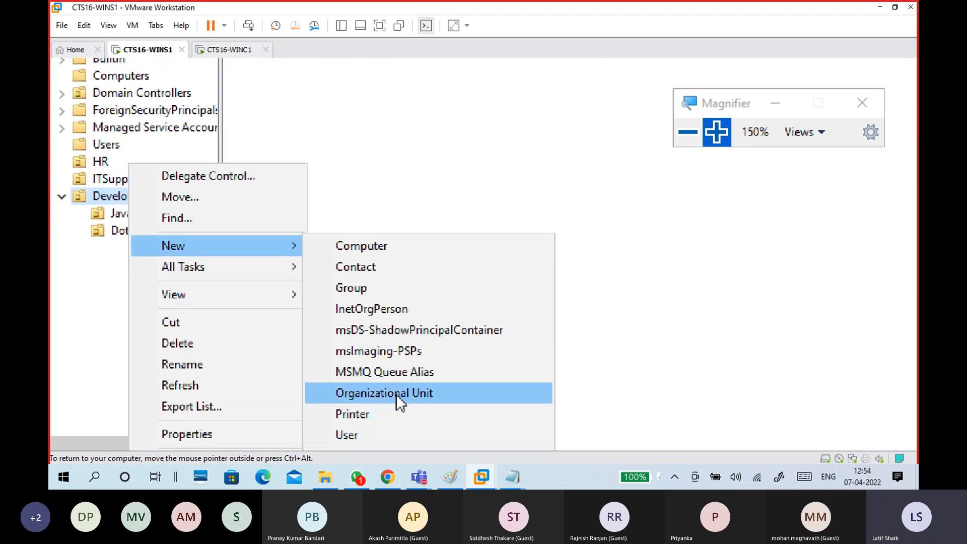
left_click(396, 394)
type("Python")
key("Return")
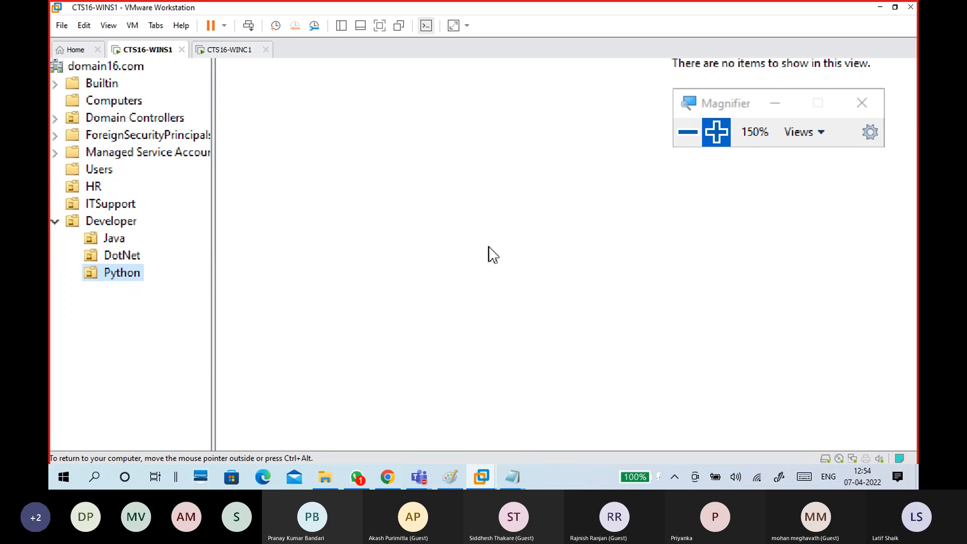
Below the OU list in Notepad, add a dashed separator line and an 'Add user' heading.
mouse_move(516, 478)
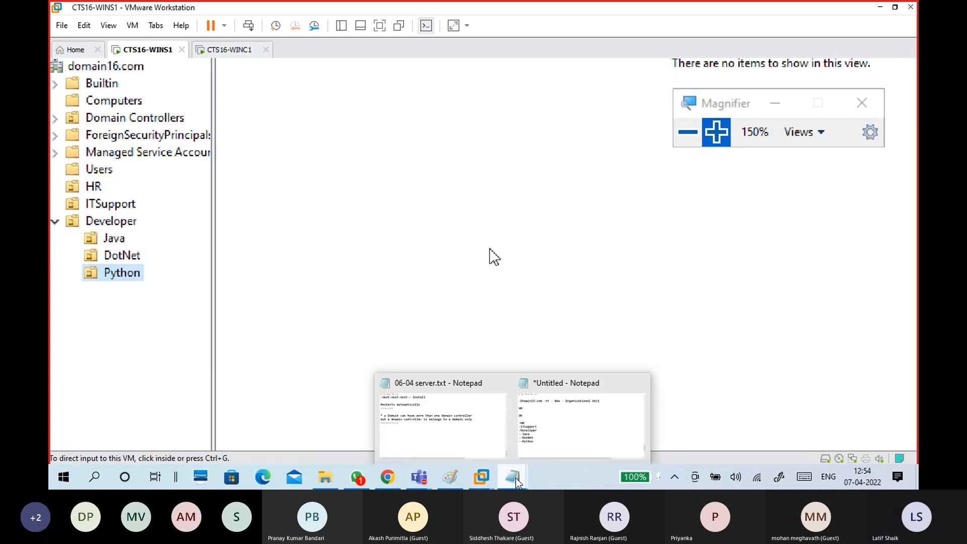
left_click(542, 436)
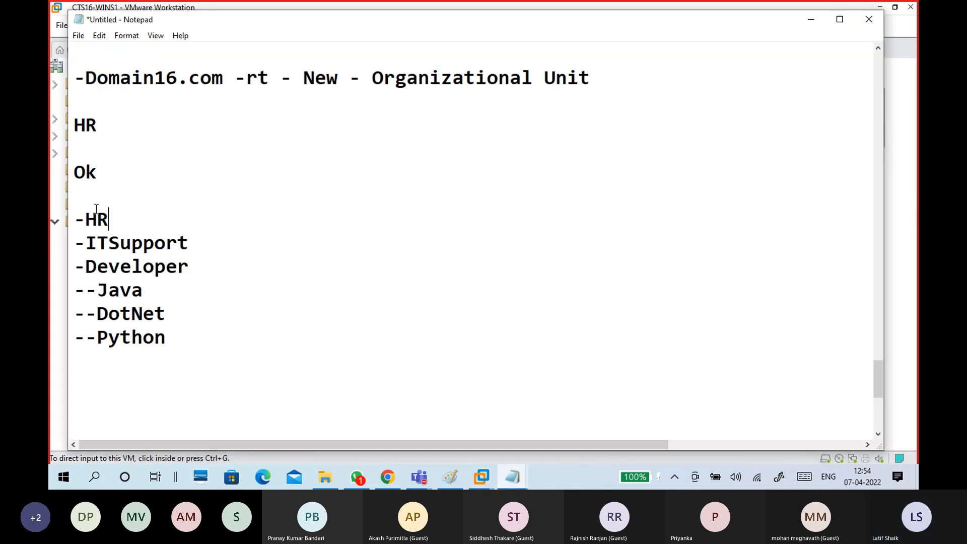
left_click_drag(183, 337, 71, 213)
left_click(190, 318)
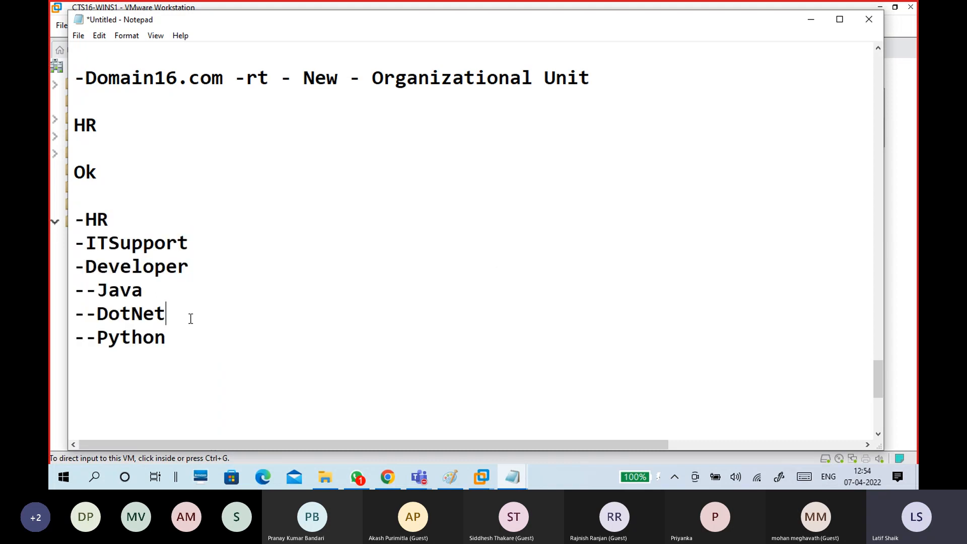
scroll(187, 302, "down", 2)
left_click(163, 228)
type("-----------")
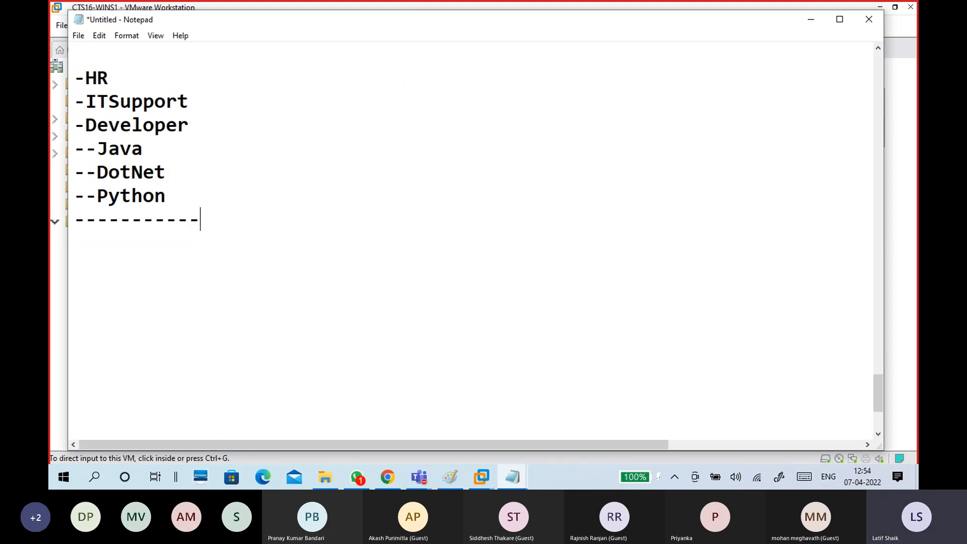
type("--------------")
key("Return")
type("Add ")
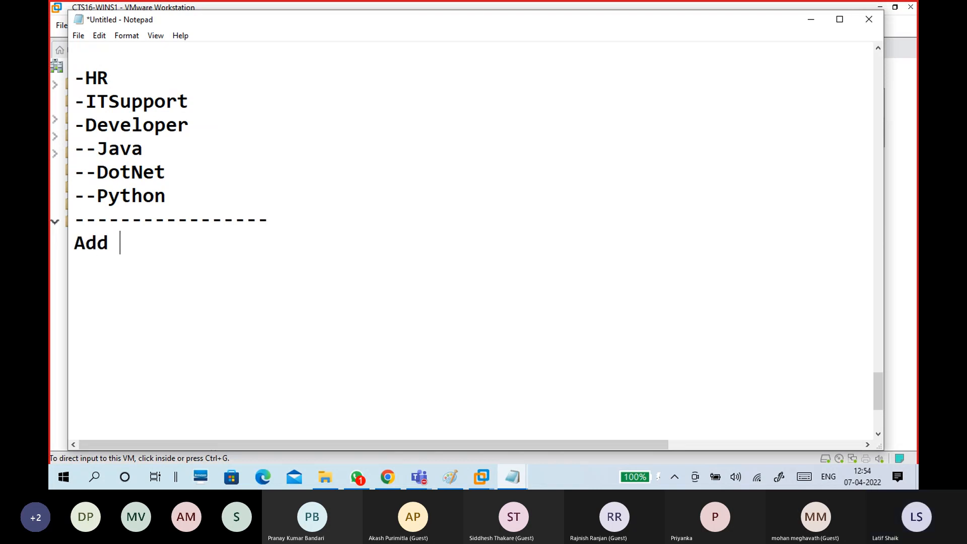
type("user to a")
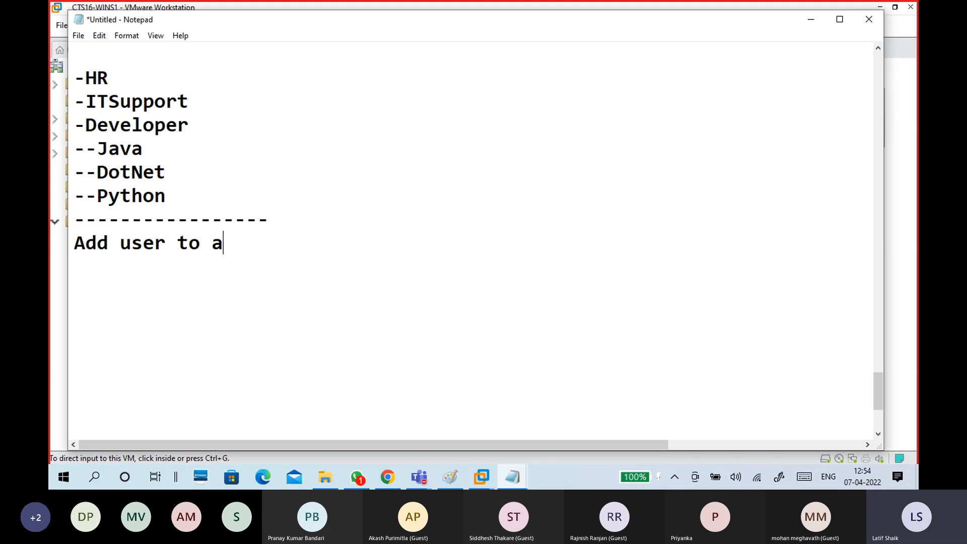
type(" OU")
key("BackSpace")
key("BackSpace")
key("BackSpace")
key("BackSpace")
key("BackSpace")
key("BackSpace")
key("BackSpace")
key("Return")
key("Return")
Paste the copied OU list under the 'Add user' heading, replacing the stray dash.
scroll(192, 221, "down", 1)
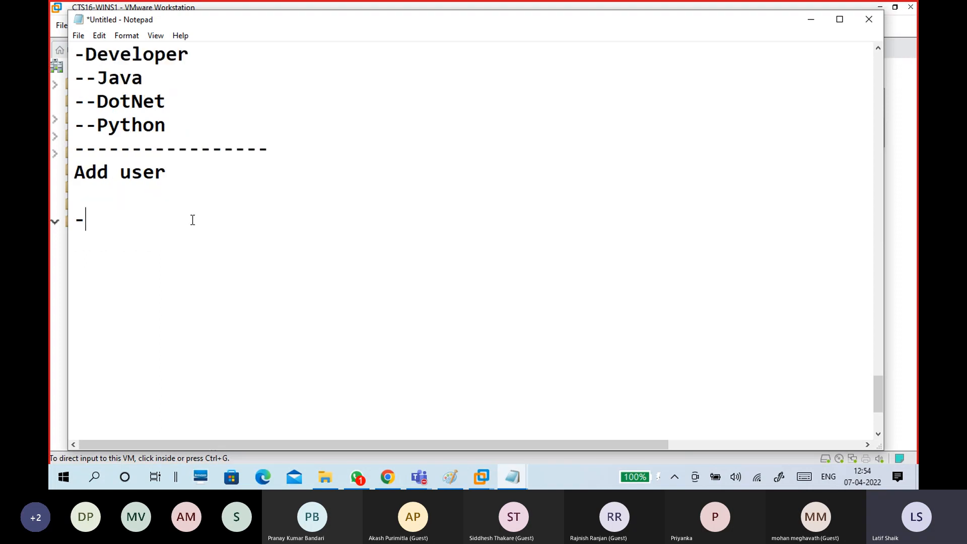
left_click_drag(120, 173, 167, 176)
left_click(177, 190)
scroll(184, 215, "up", 1)
left_click_drag(196, 192, 70, 88)
key("ctrl+c")
left_click(160, 267)
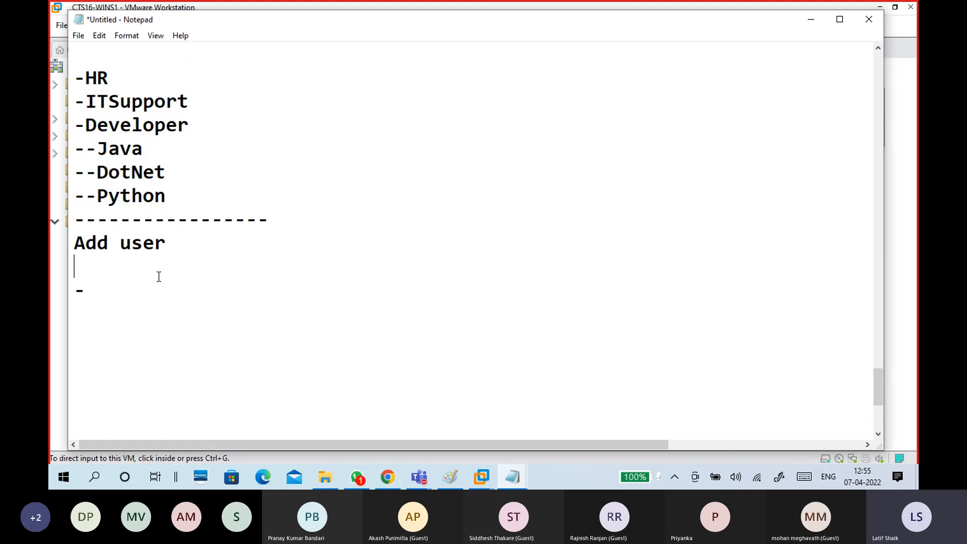
left_click_drag(98, 292, 74, 292)
key("BackSpace")
key("ctrl+v")
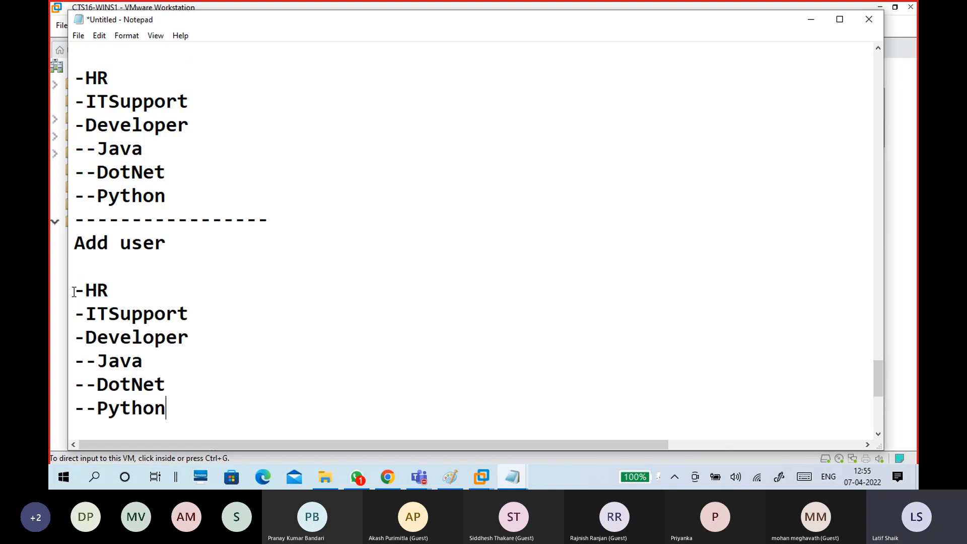
Add blank lines after -HR and -ITSupport, and note the new user's name beside -HR.
left_click(138, 286)
key("Return")
left_click(210, 328)
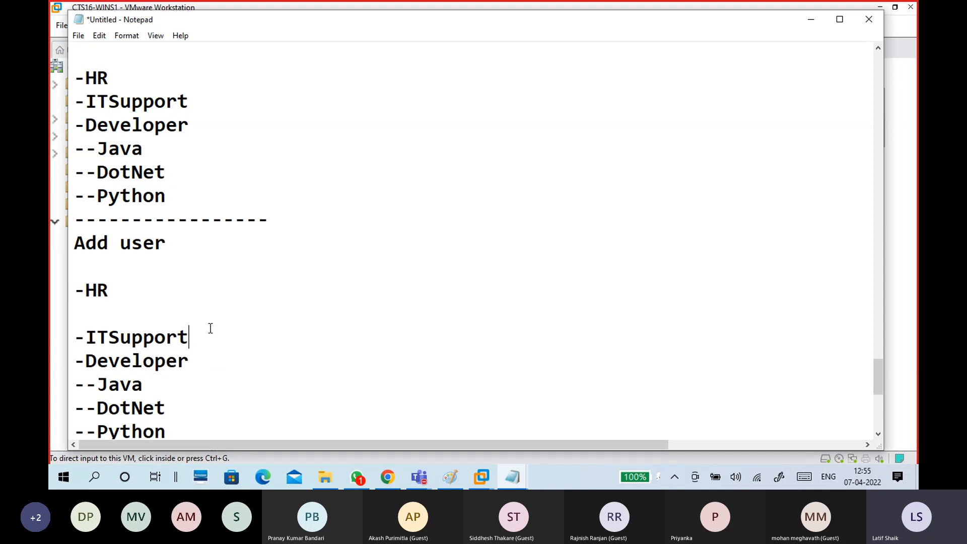
key("Return")
left_click(186, 285)
key("Tab")
type("-")
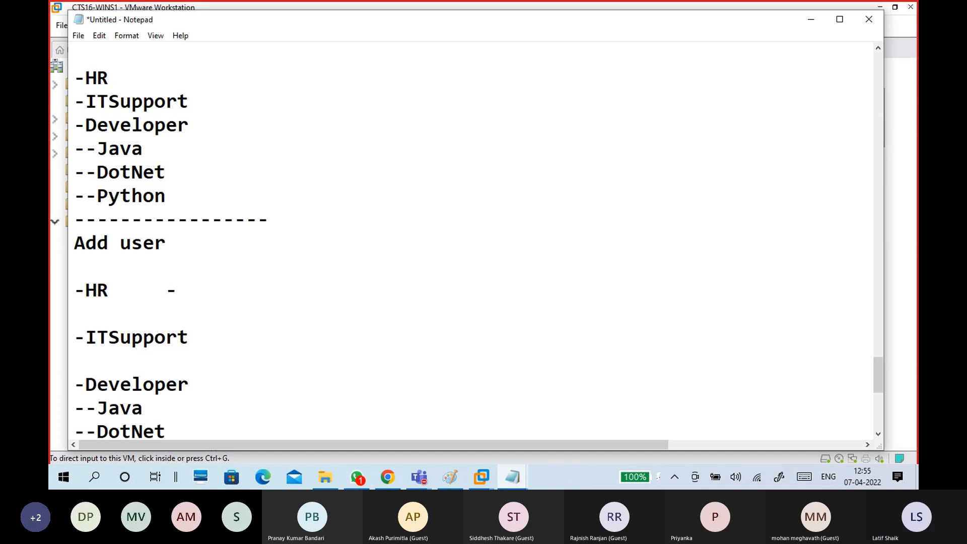
type("Arch")
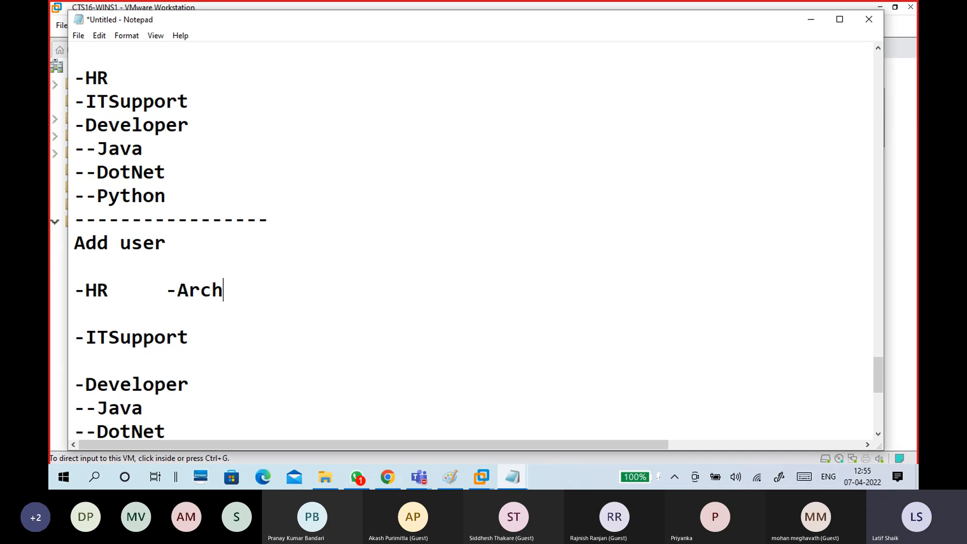
type("ana")
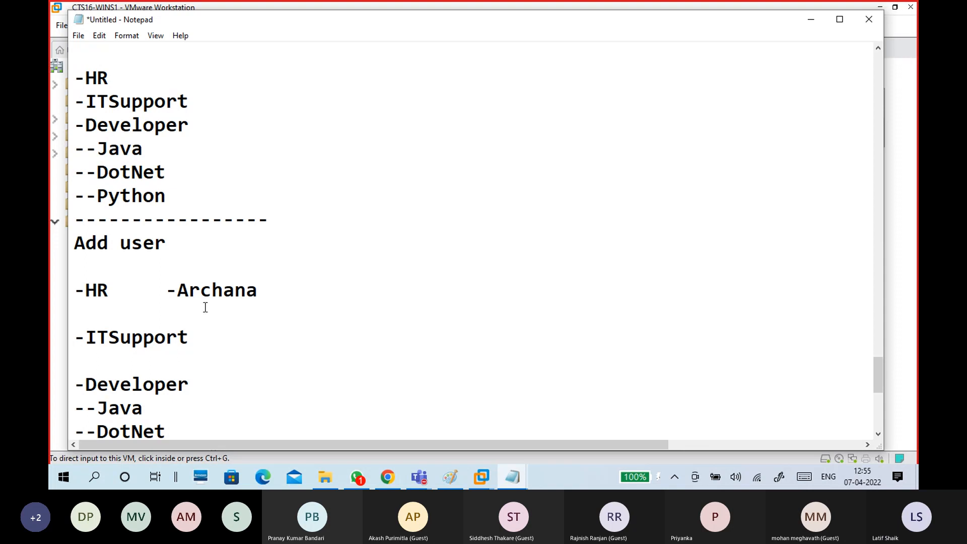
scroll(294, 288, "down", 1)
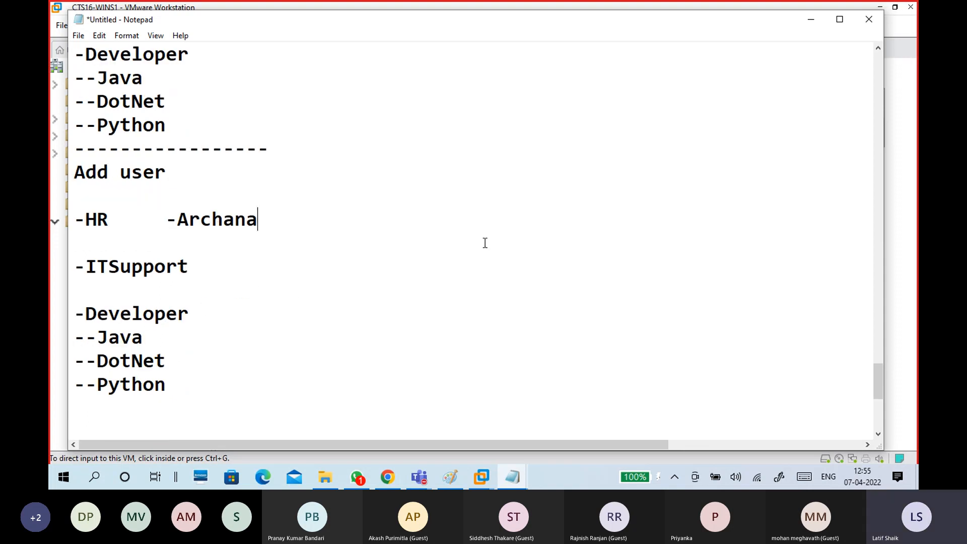
Open the New Object – User wizard from the HR unit's New > User menu.
left_click(811, 19)
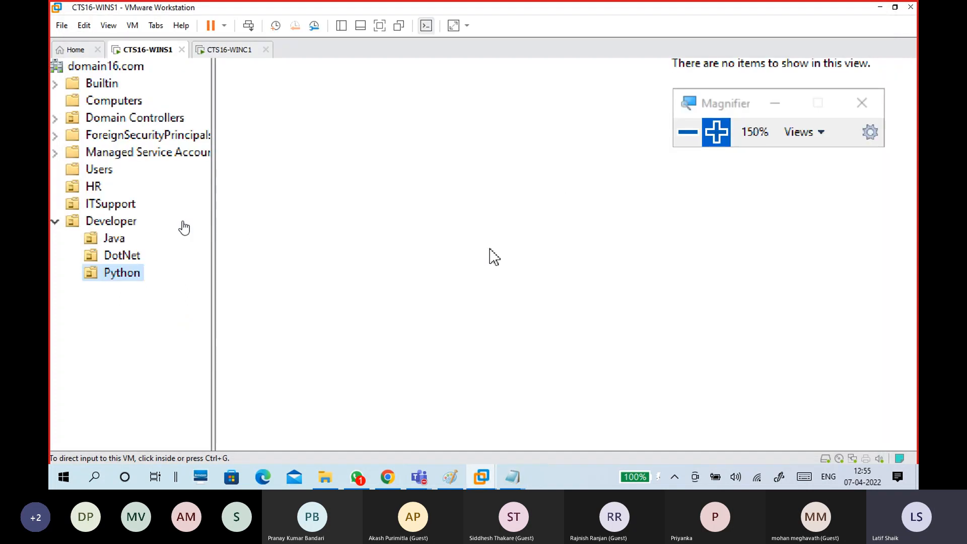
left_click(95, 188)
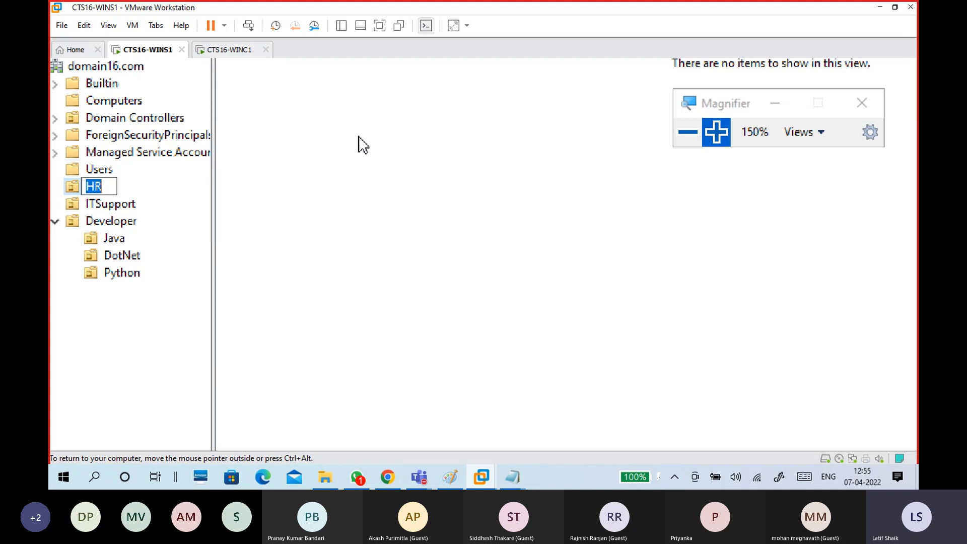
left_click(95, 187)
left_click(380, 171)
right_click(381, 171)
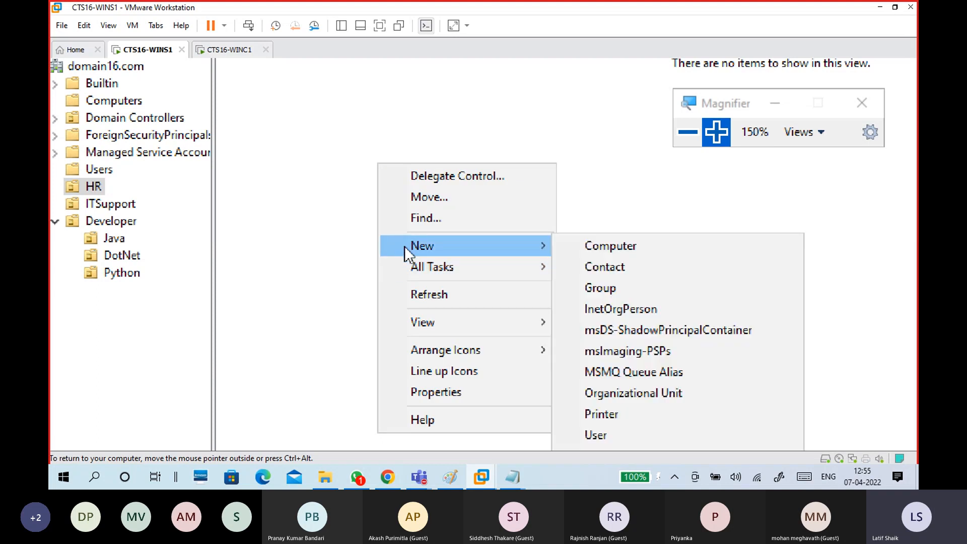
left_click(153, 211)
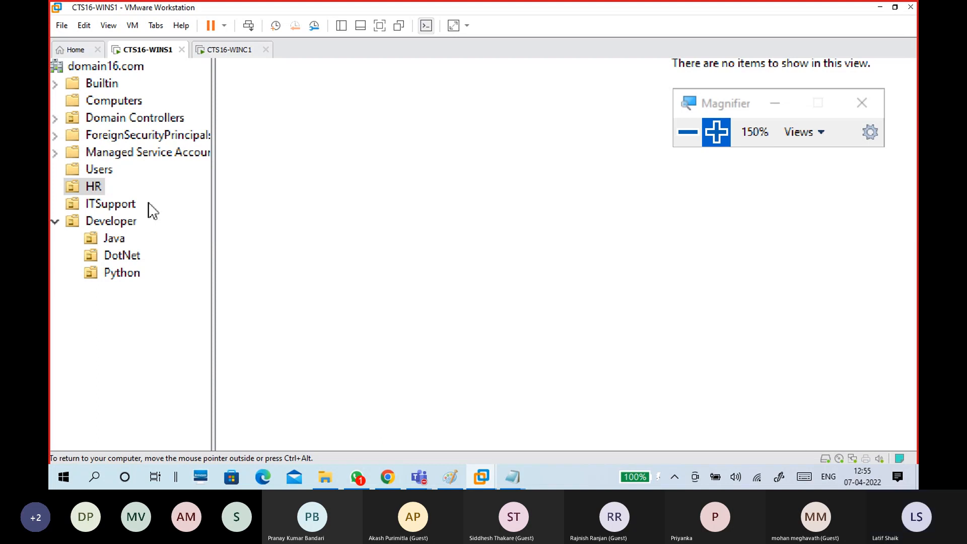
right_click(87, 188)
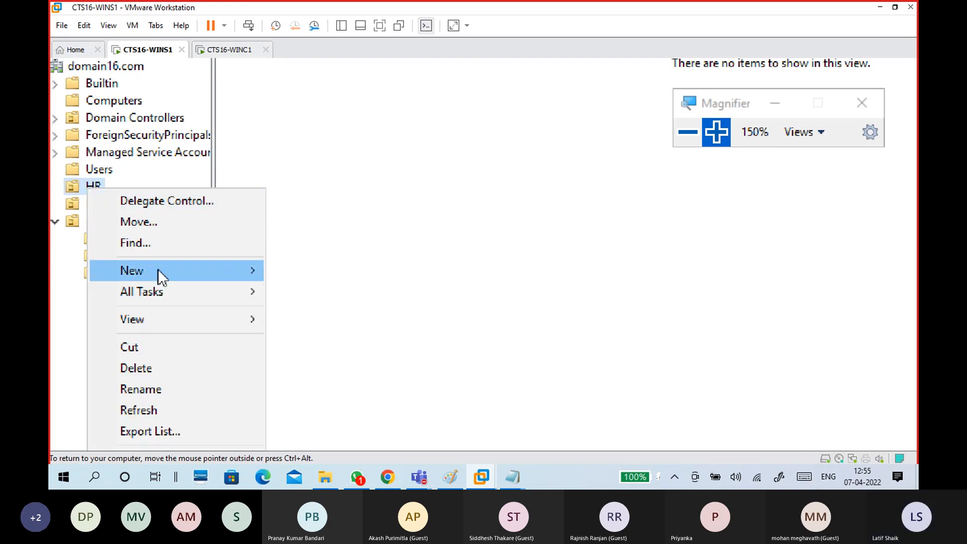
mouse_move(158, 270)
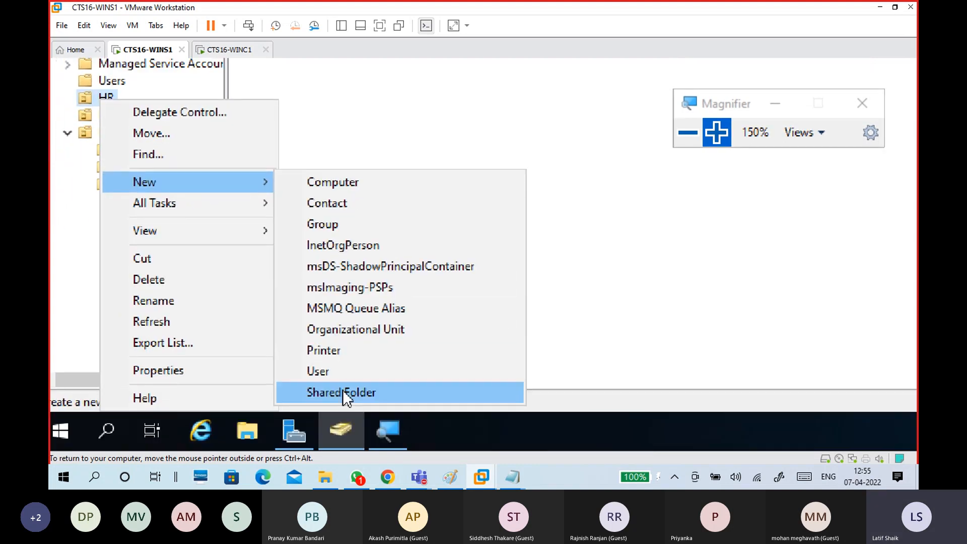
left_click(346, 376)
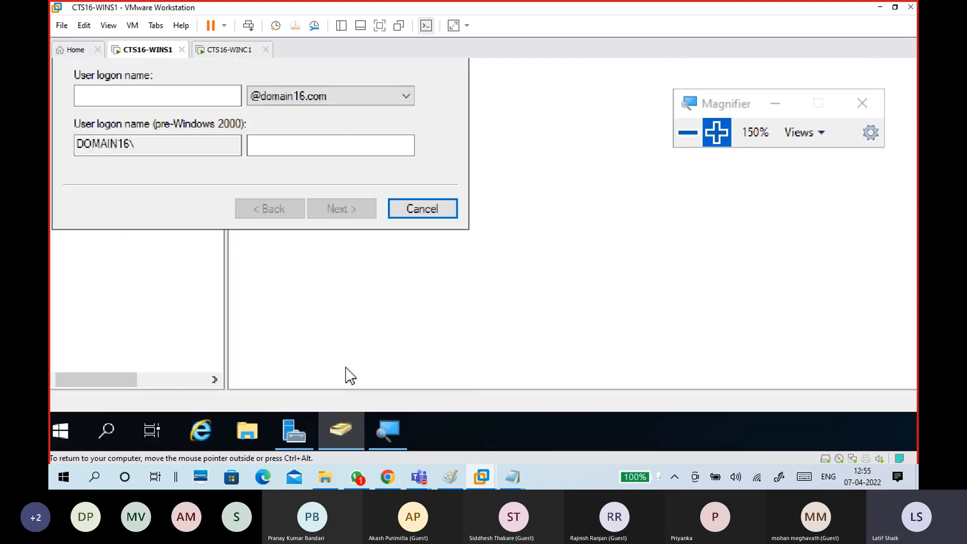
Enter the new user's first name and the initials 'Ms' in the wizard.
left_click_drag(157, 86, 285, 88)
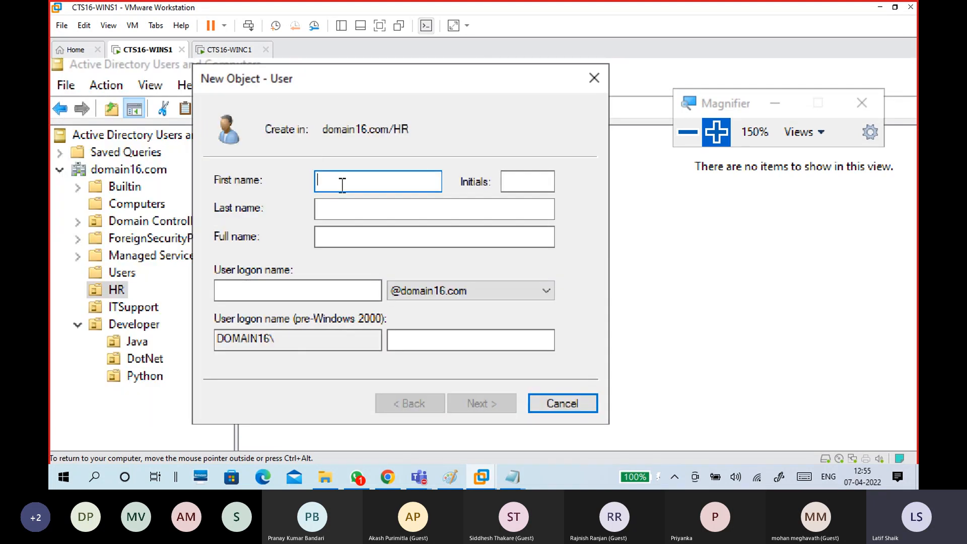
type("Archana")
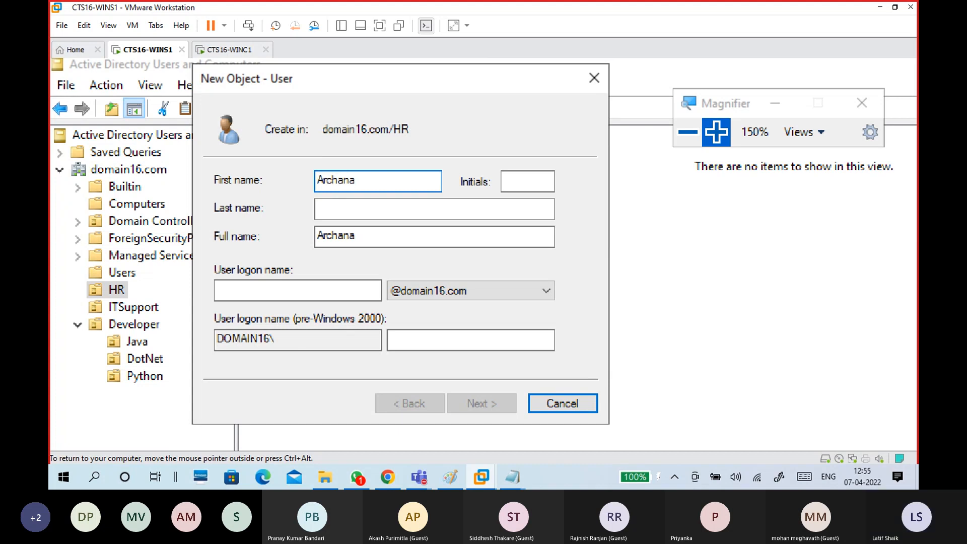
left_click(542, 185)
type("Ms")
left_click(534, 206)
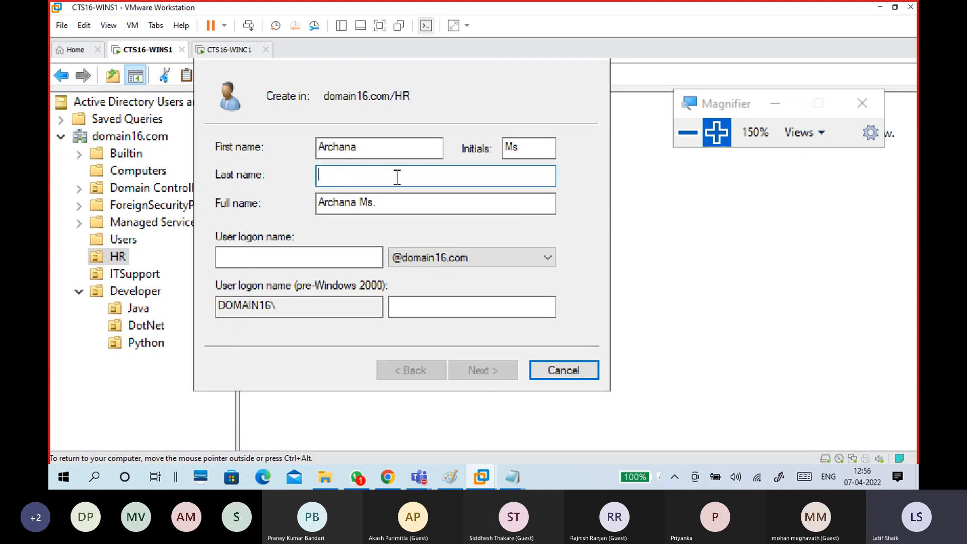
left_click(522, 148)
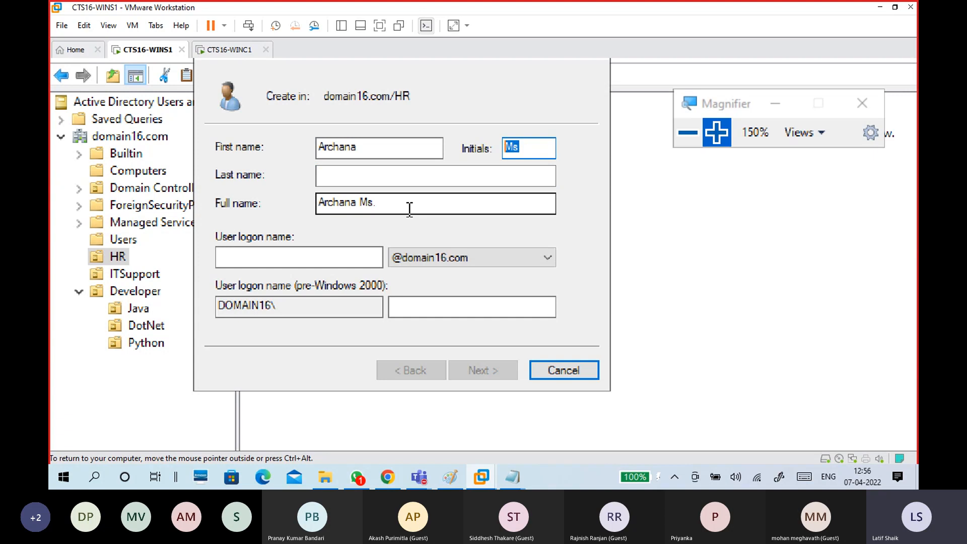
left_click(346, 180)
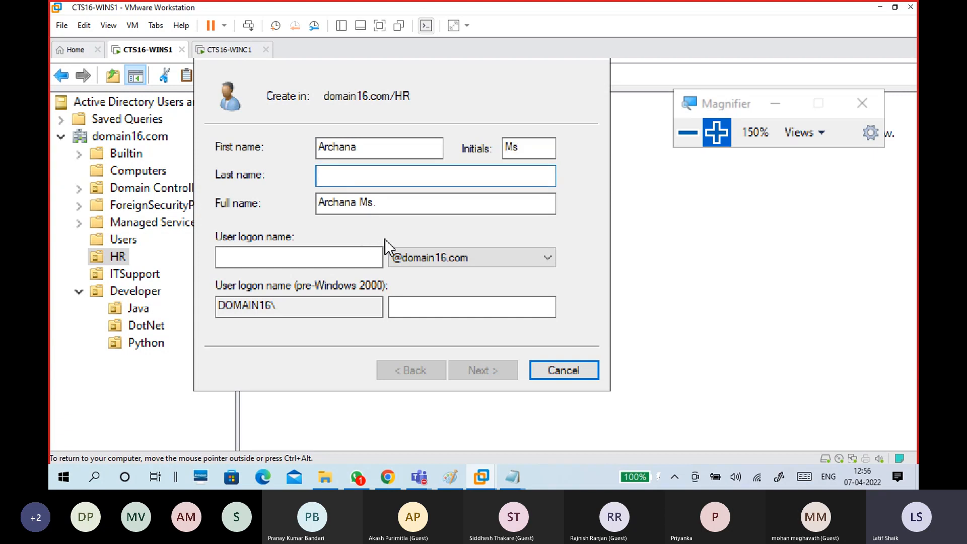
Copy the first name into the User logon name field.
left_click(368, 146)
left_click_drag(367, 147, 299, 148)
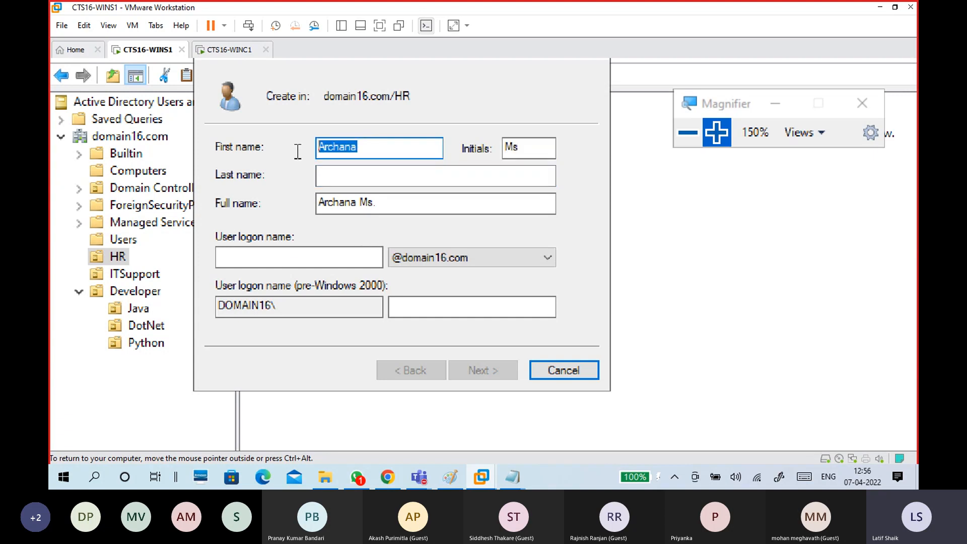
left_click(281, 259)
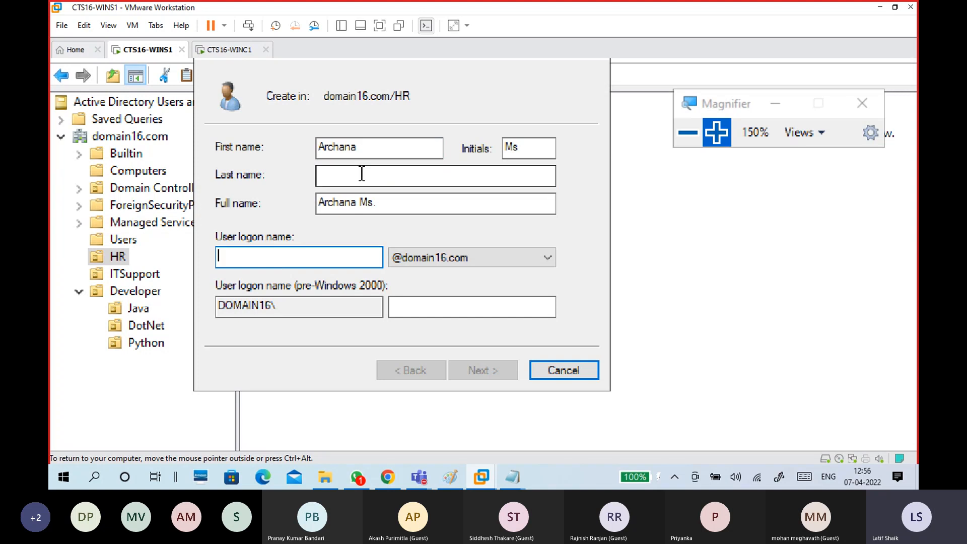
left_click_drag(359, 146, 297, 160)
key("ctrl+c")
left_click(302, 264)
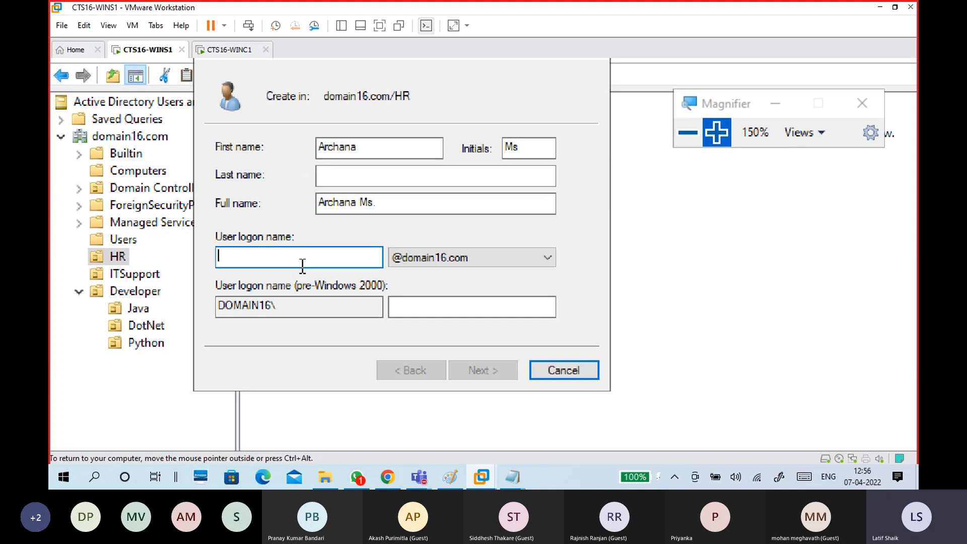
key("ctrl+v")
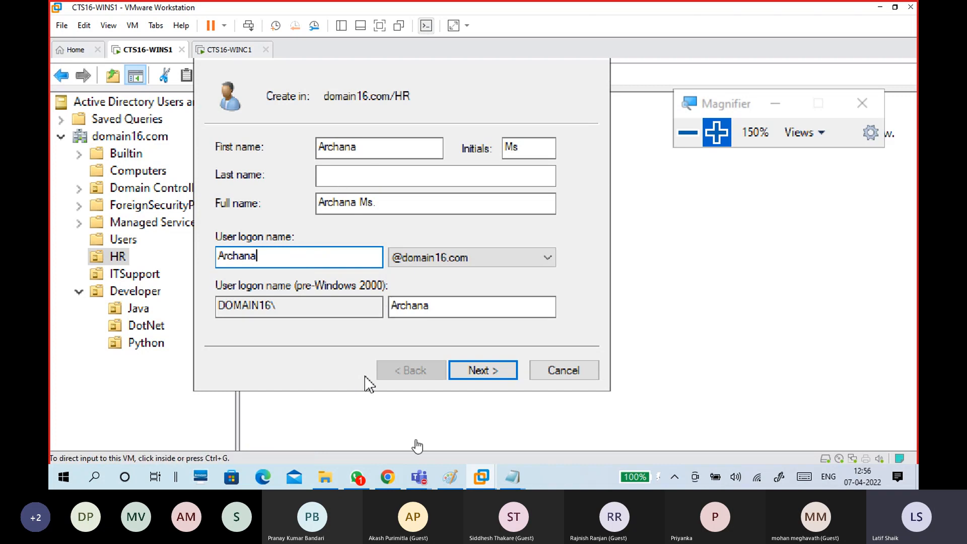
Bring up the Teams meeting, glance at a participant's options, then minimize it.
mouse_move(419, 476)
left_click(407, 387)
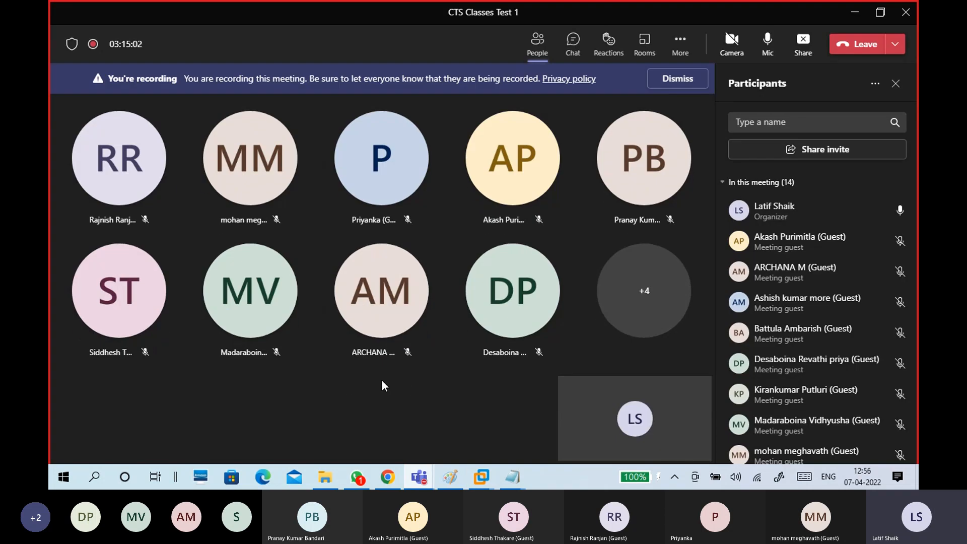
left_click(409, 353)
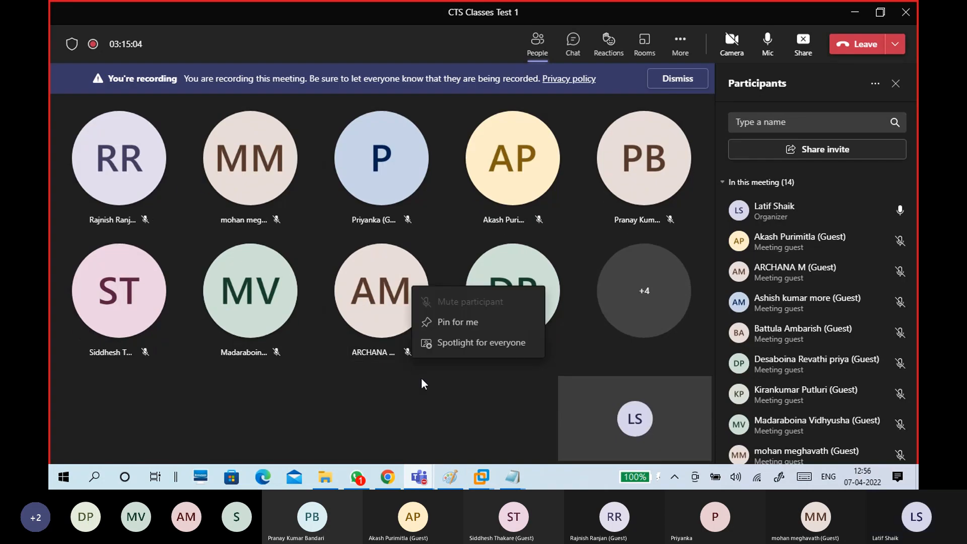
left_click(421, 379)
mouse_move(391, 303)
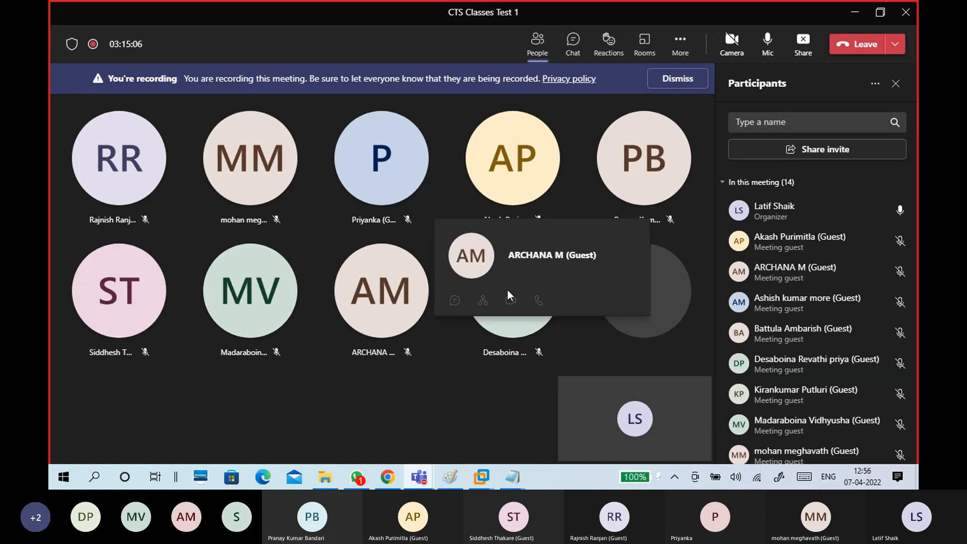
left_click(855, 12)
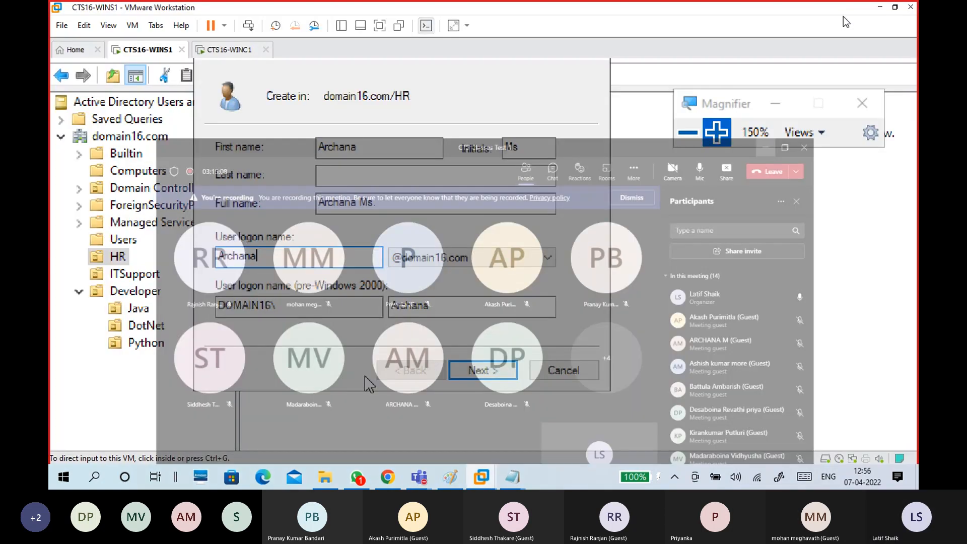
Fill in the user's last name and advance to the password page.
left_click(380, 173)
type("M")
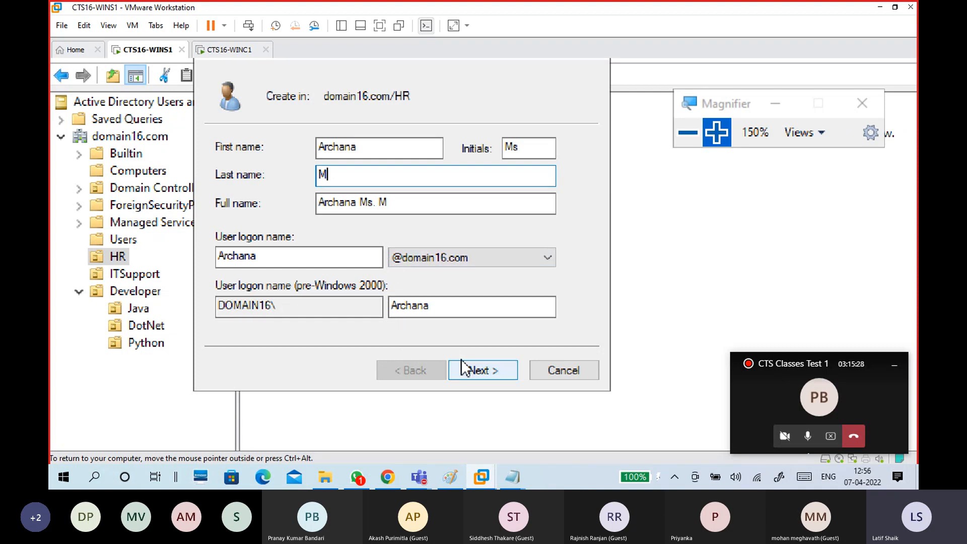
left_click(482, 371)
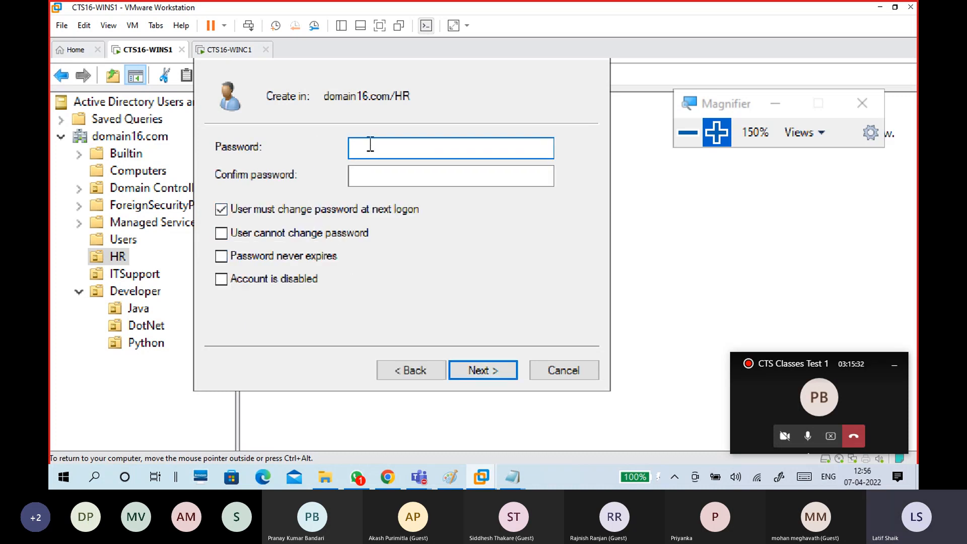
Enter and confirm the new user's password, then switch to the Paint network diagram.
type("•••••••••")
key("Tab")
type("•••••••••")
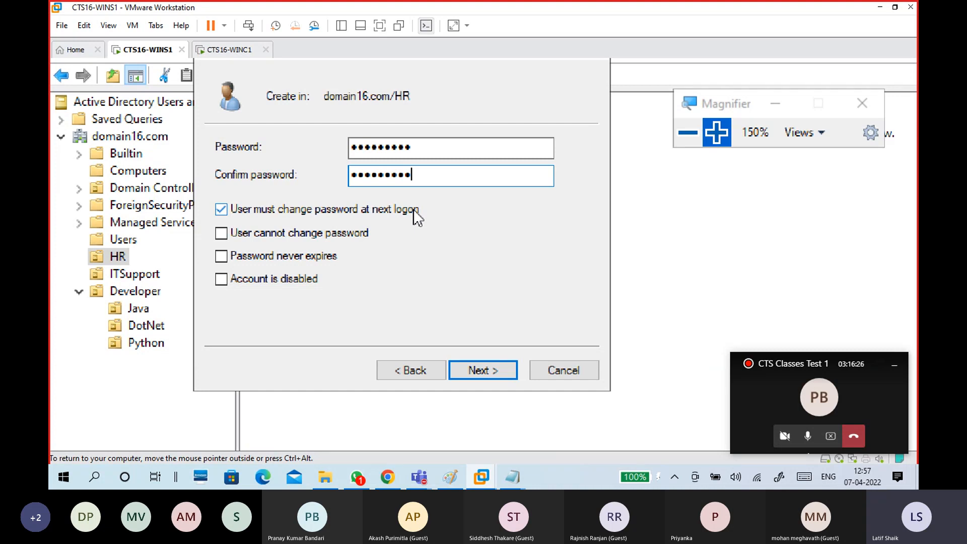
key("ctrl+alt")
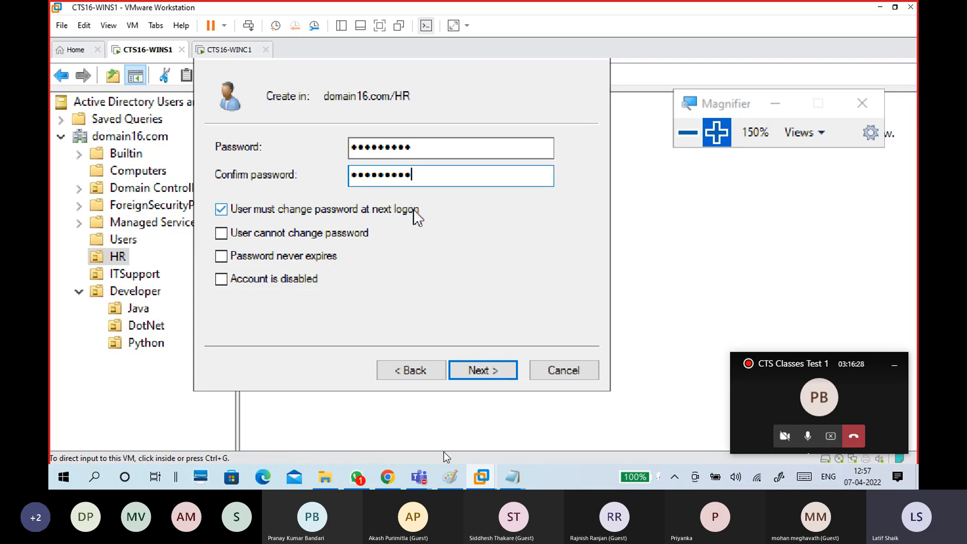
left_click(450, 478)
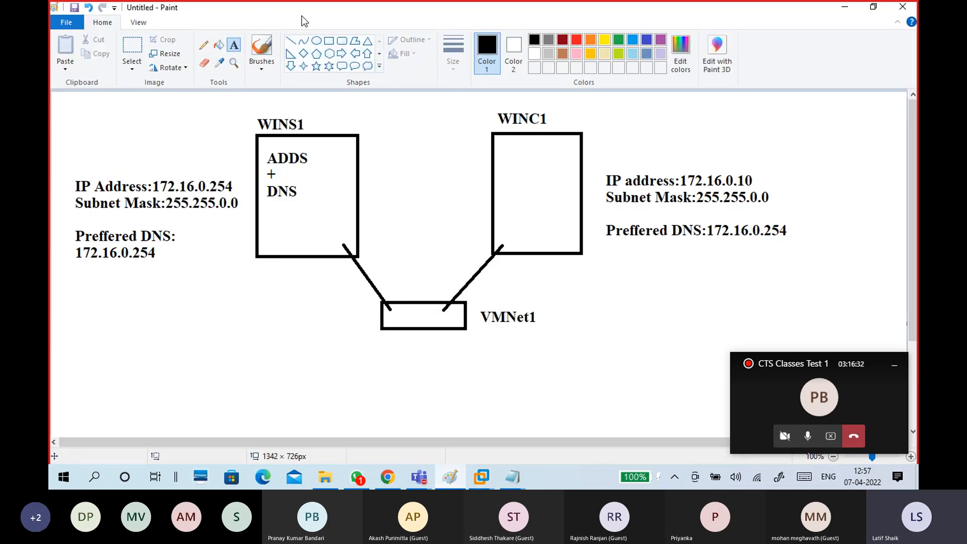
Sketch a small freehand figure below WINS1's IP notes using the first brush.
left_click(264, 64)
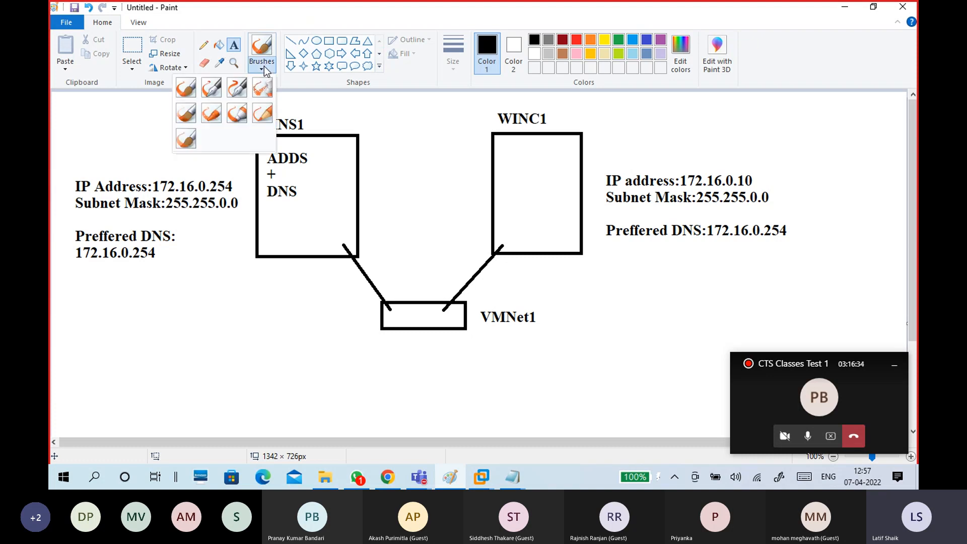
left_click(193, 90)
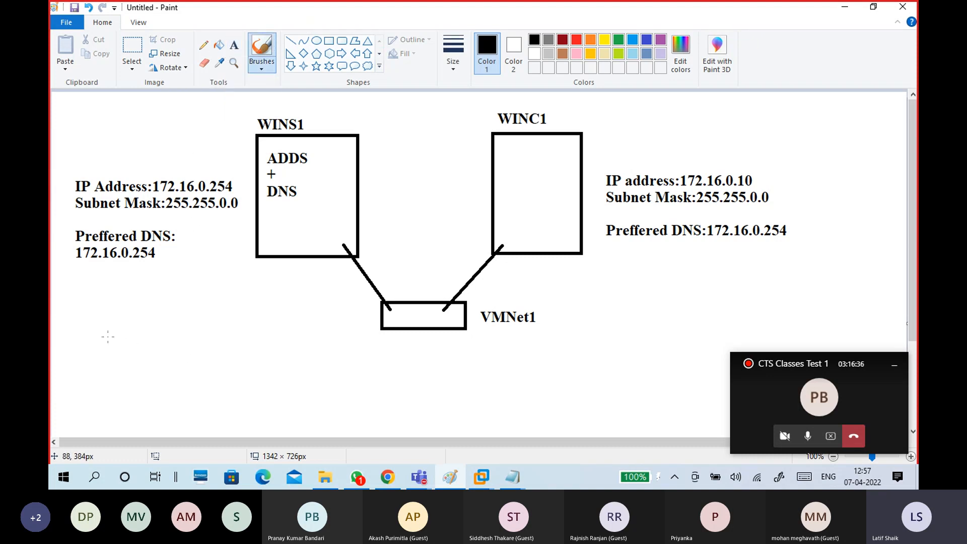
mouse_move(101, 324)
left_mouse_down()
mouse_move(95, 315)
mouse_move(100, 369)
mouse_move(117, 374)
left_mouse_up()
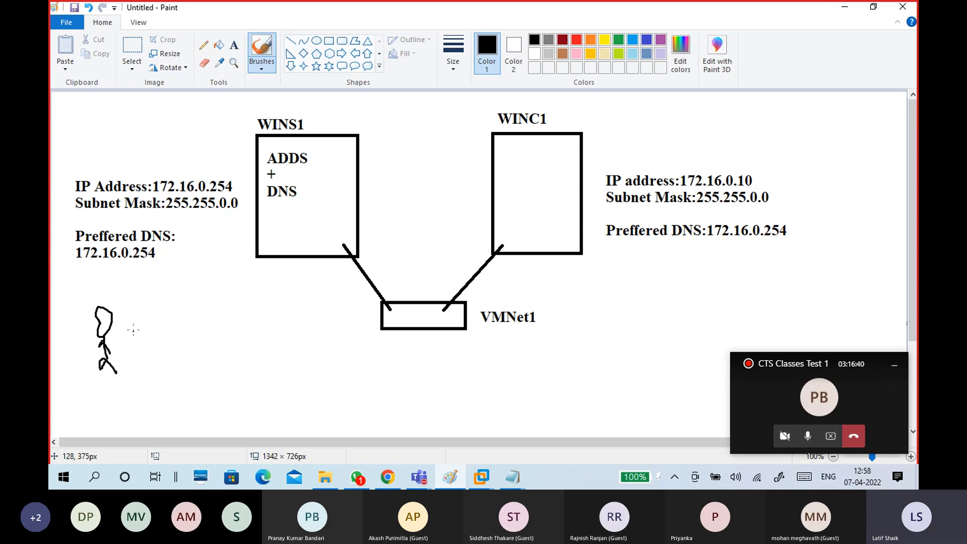
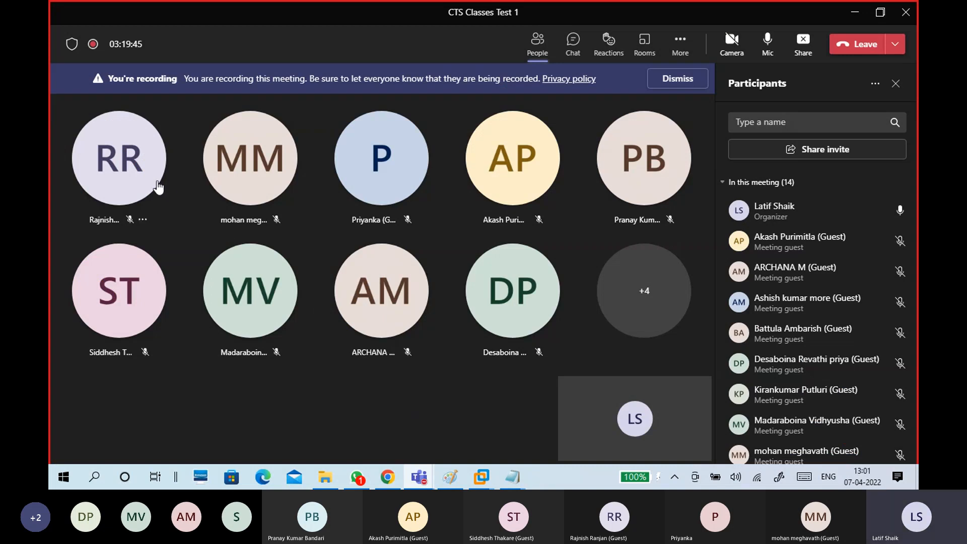
Minimize the Teams meeting window to reveal the VM's Active Directory console.
mouse_move(144, 177)
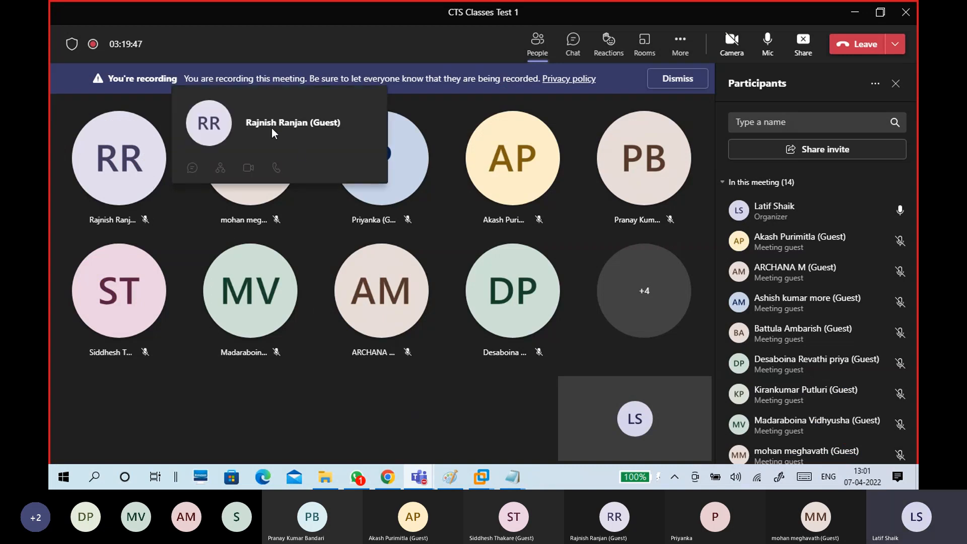
left_click(846, 18)
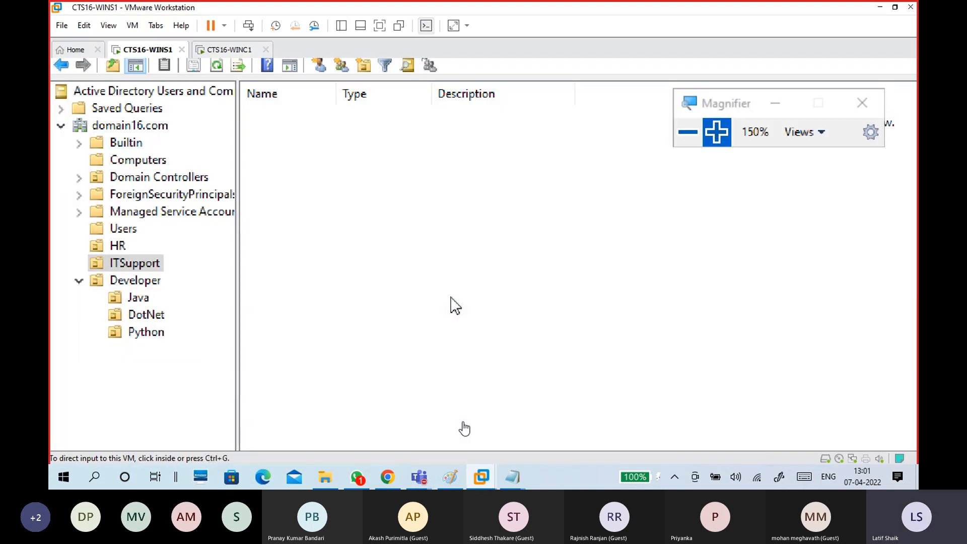
Open a New Object – User dialog for the ITSupport OU in domain16.com.
left_click(396, 239)
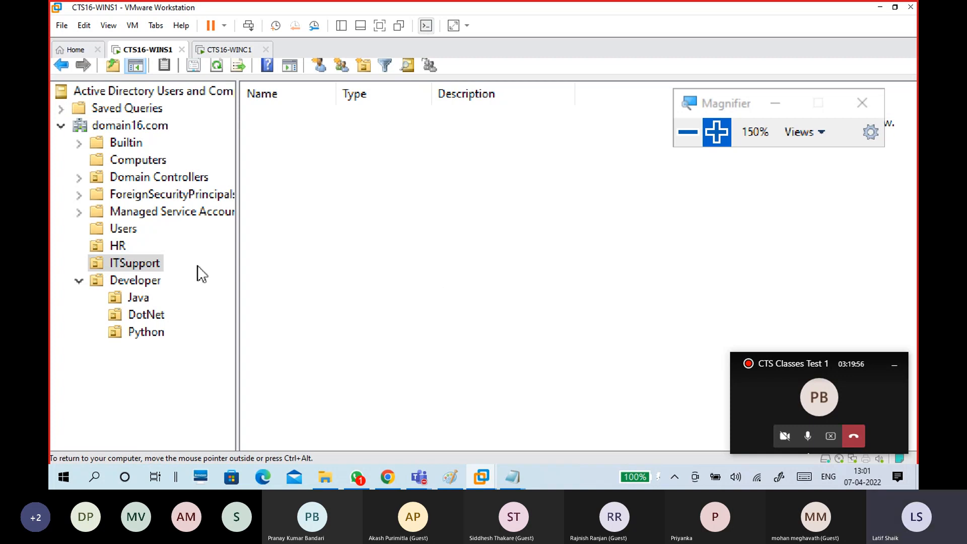
left_click(143, 267)
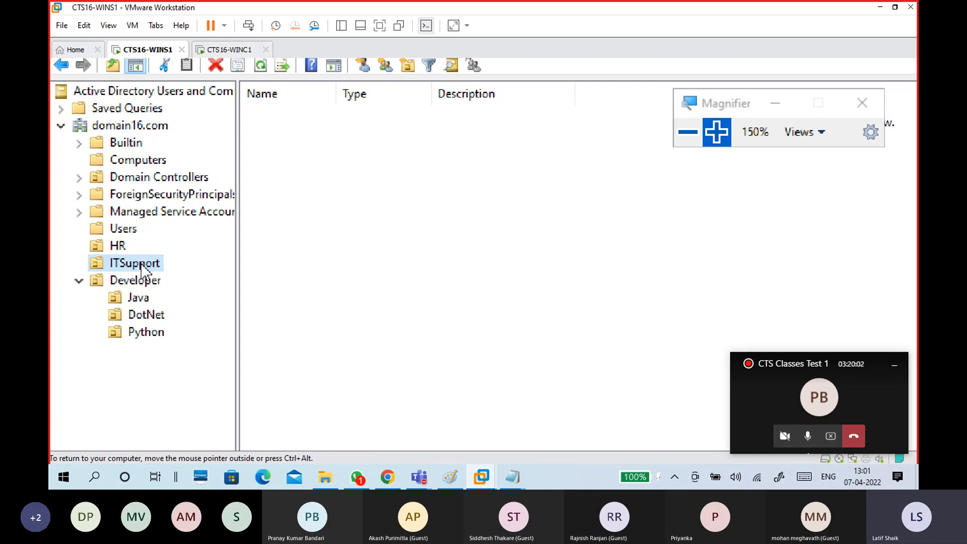
right_click(143, 268)
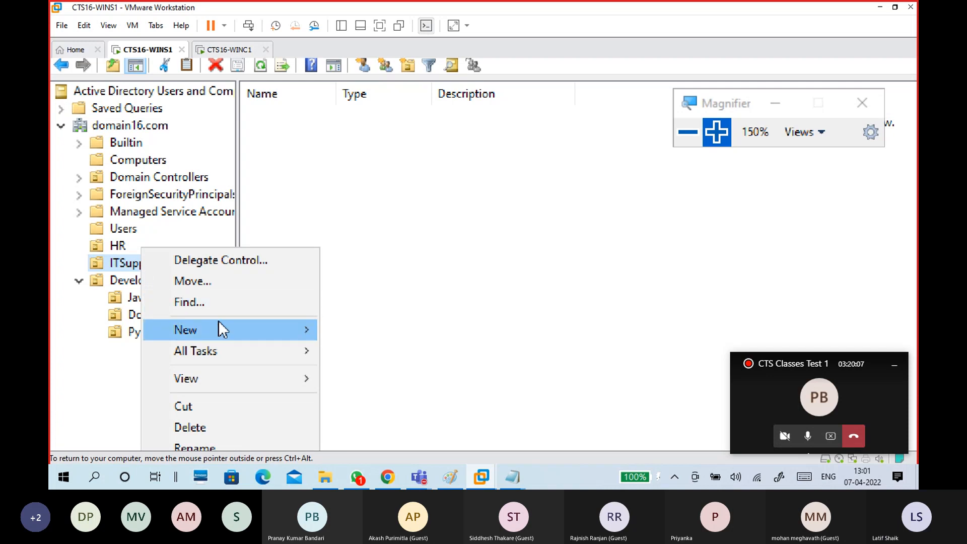
mouse_move(244, 337)
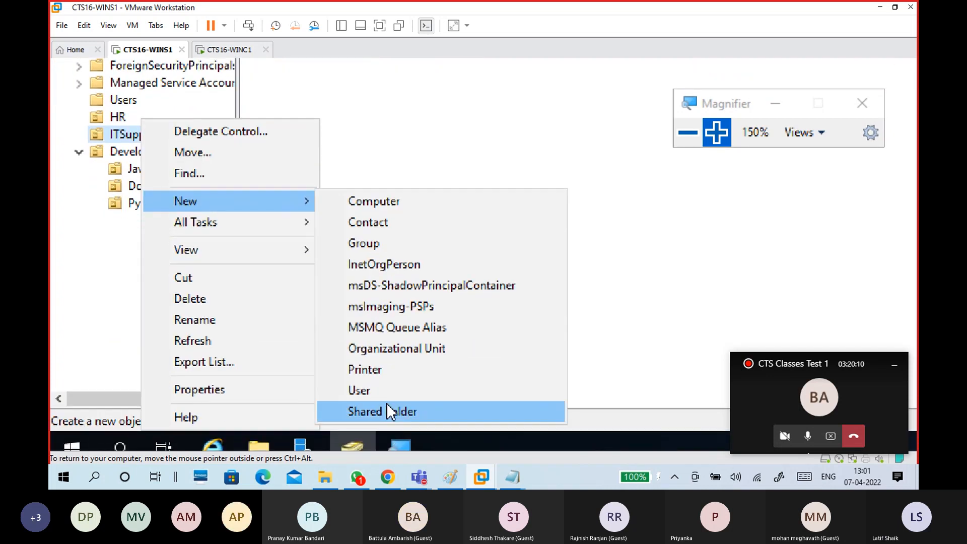
left_click(389, 389)
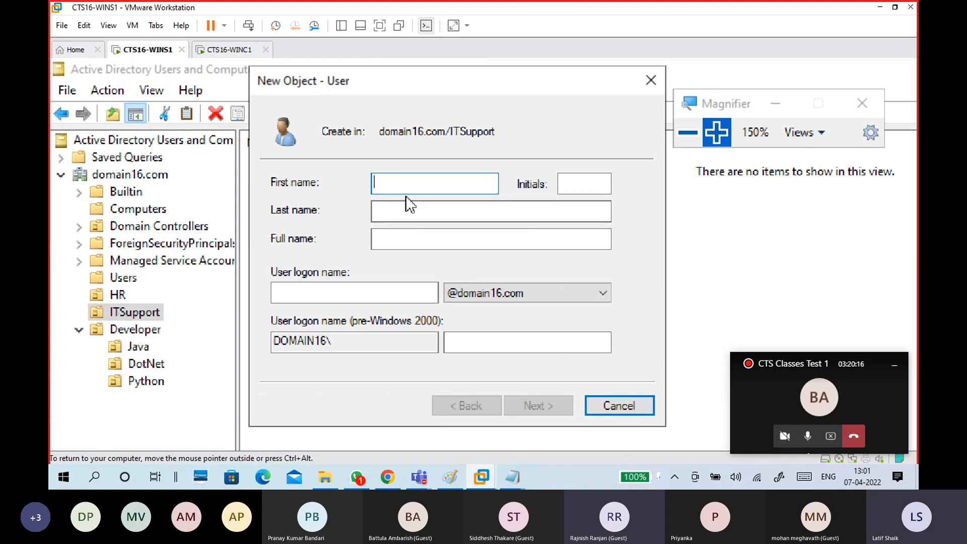
Enter the user's first name, initials 'Mr' and last name, fixing a typo.
left_click(565, 182)
type("Mr")
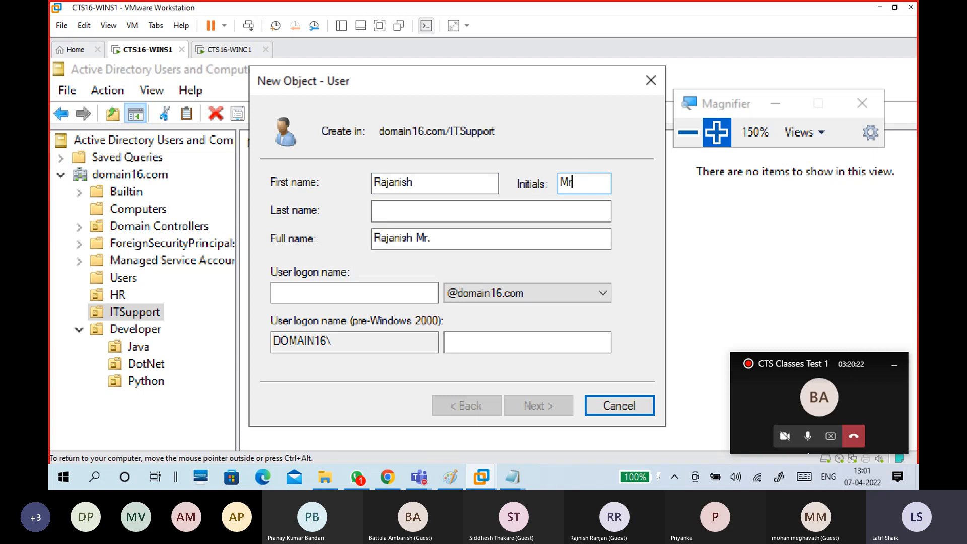
left_click(563, 210)
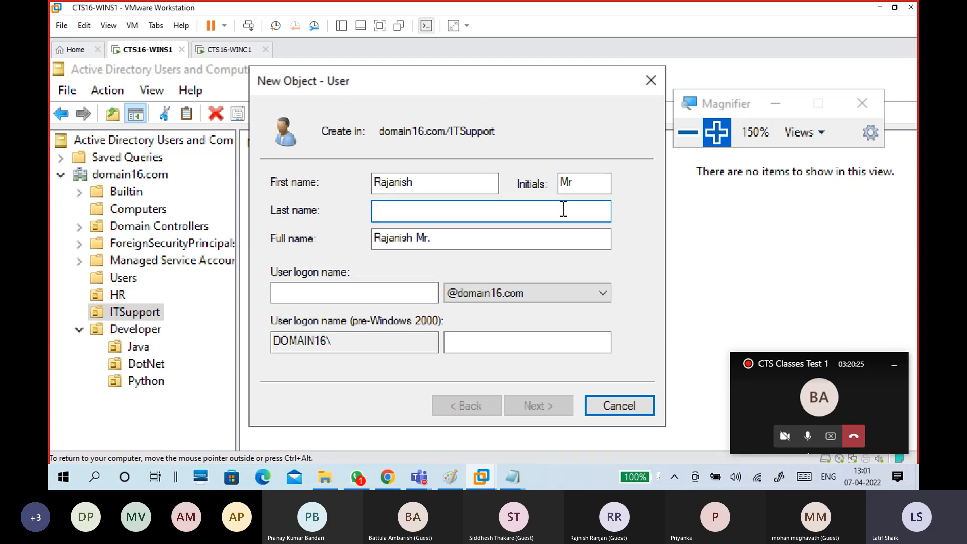
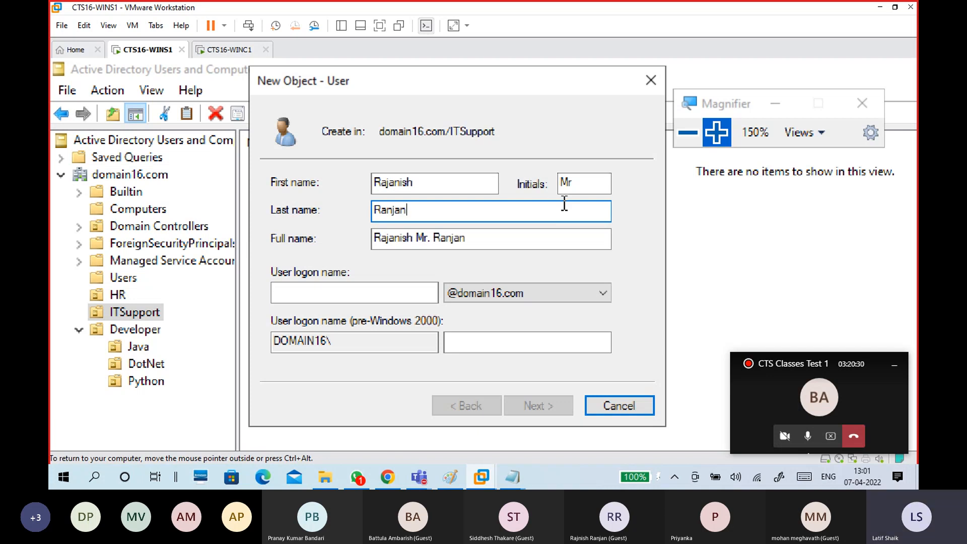
Enter the user's logon name, advance, and untick 'User must change password at next logon'.
left_click(365, 296)
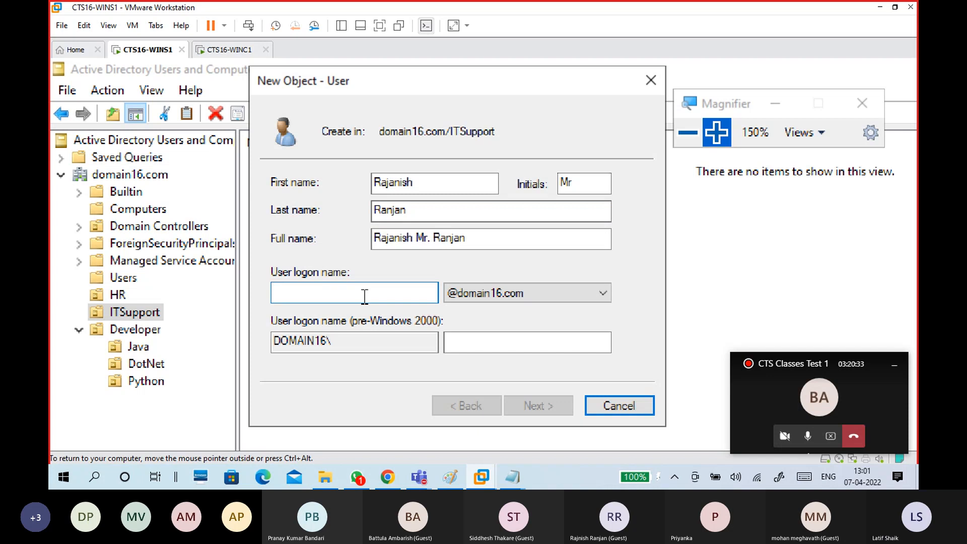
type("Ra")
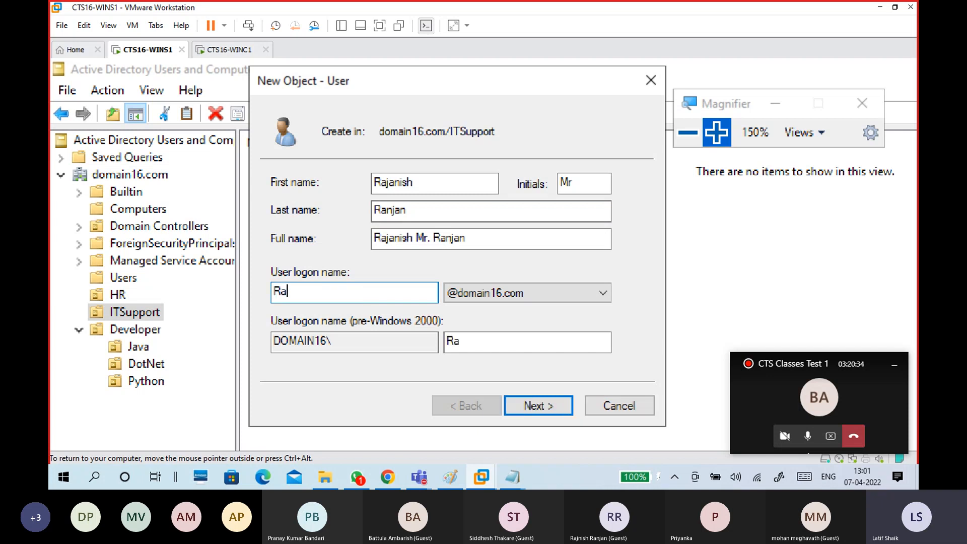
type("janish")
left_click_drag(333, 293, 247, 297)
left_click(322, 292)
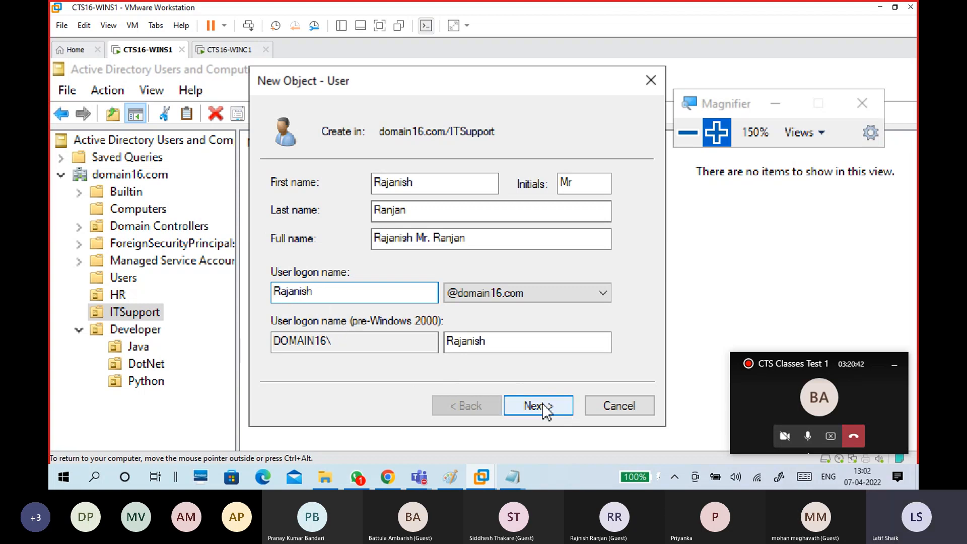
left_click(475, 237)
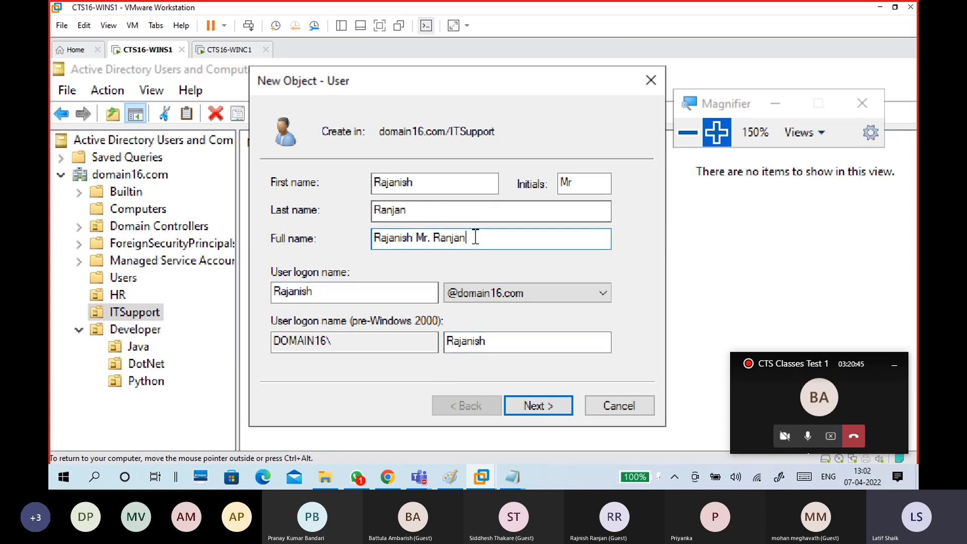
left_click_drag(476, 237, 323, 231)
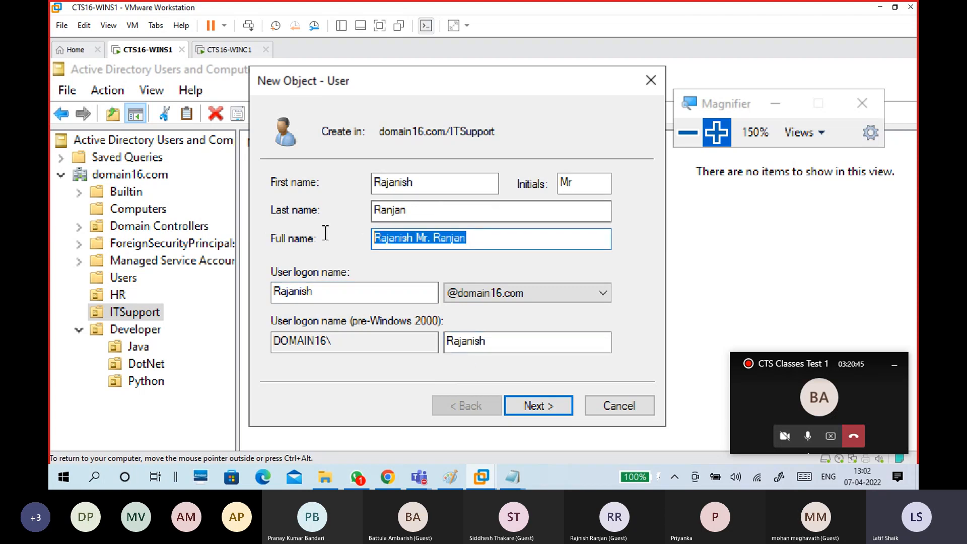
left_click(537, 404)
left_click(366, 245)
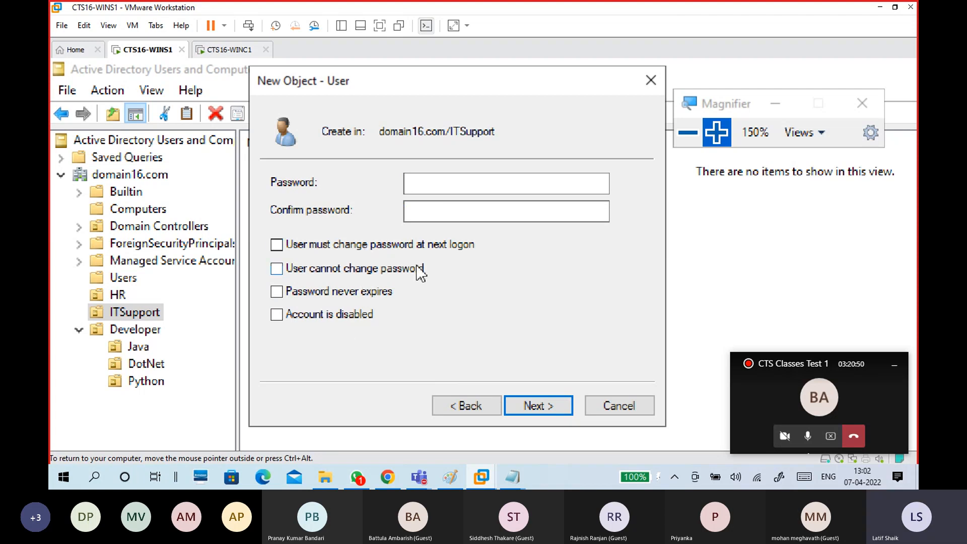
Try the 'cannot change password' and 'never expires' options, leaving both unchecked.
left_click(388, 269)
left_click(378, 294)
left_click(390, 297)
left_click(390, 268)
Enter and confirm the account password, then finish creating the user.
left_click(453, 184)
type("******")
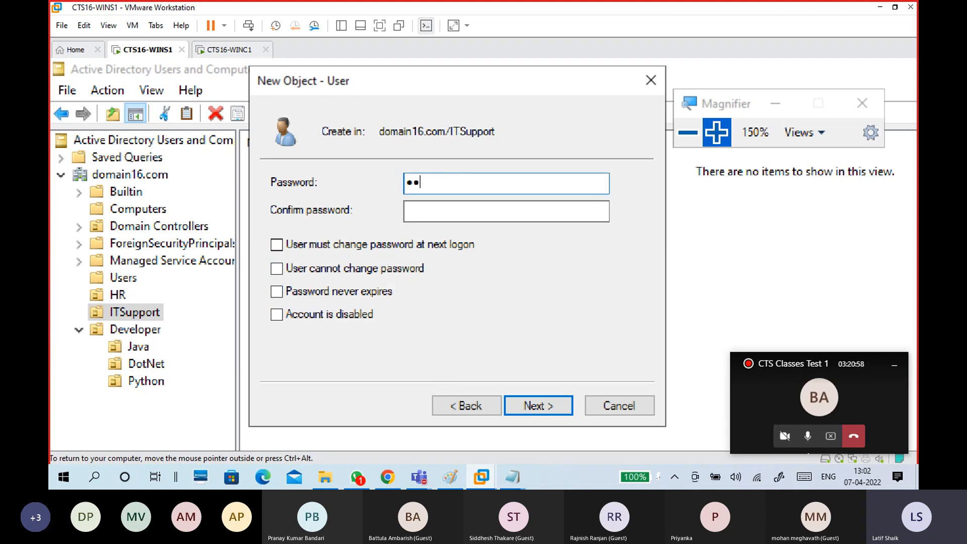
type("***")
key("Tab")
type("*********")
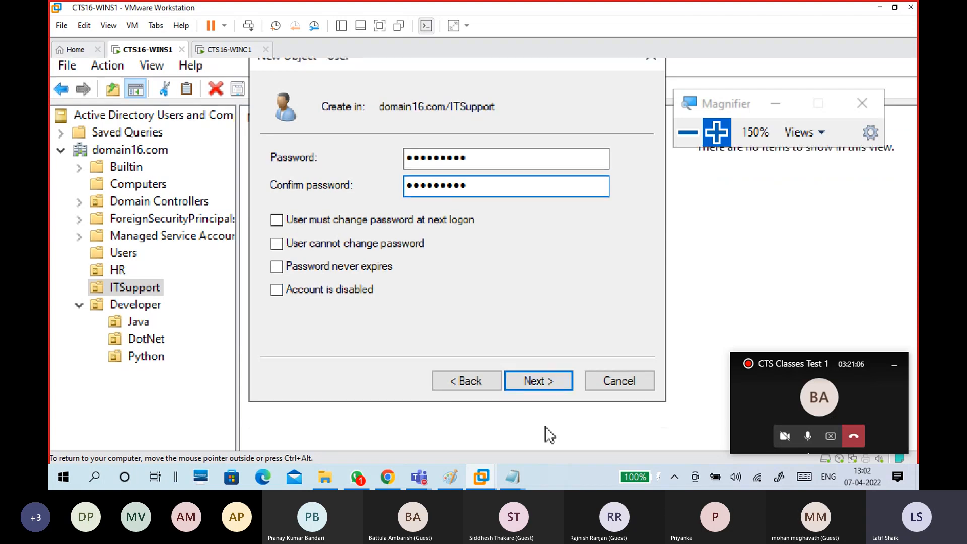
left_click(545, 379)
left_click(538, 378)
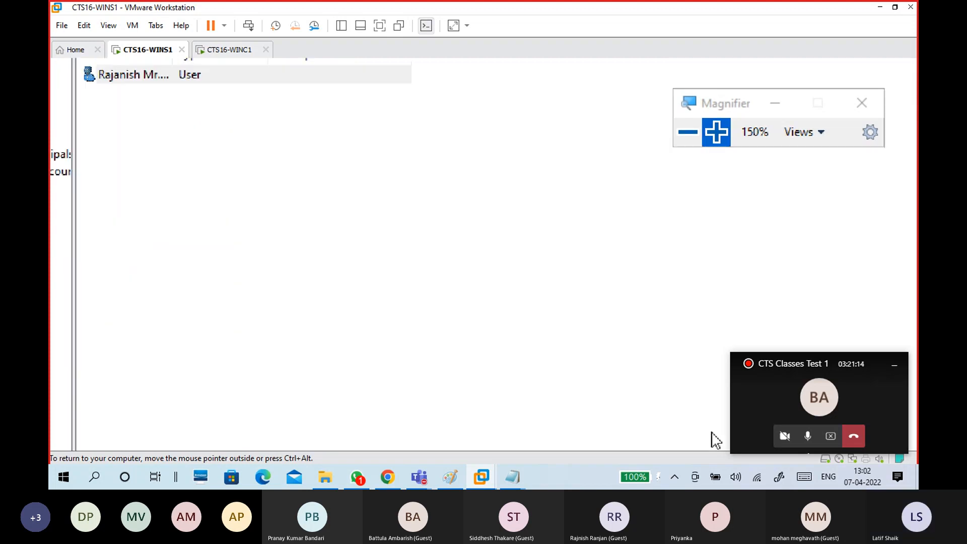
Mute the Teams microphone and select the new user in the ITSupport list.
key("ctrl+alt")
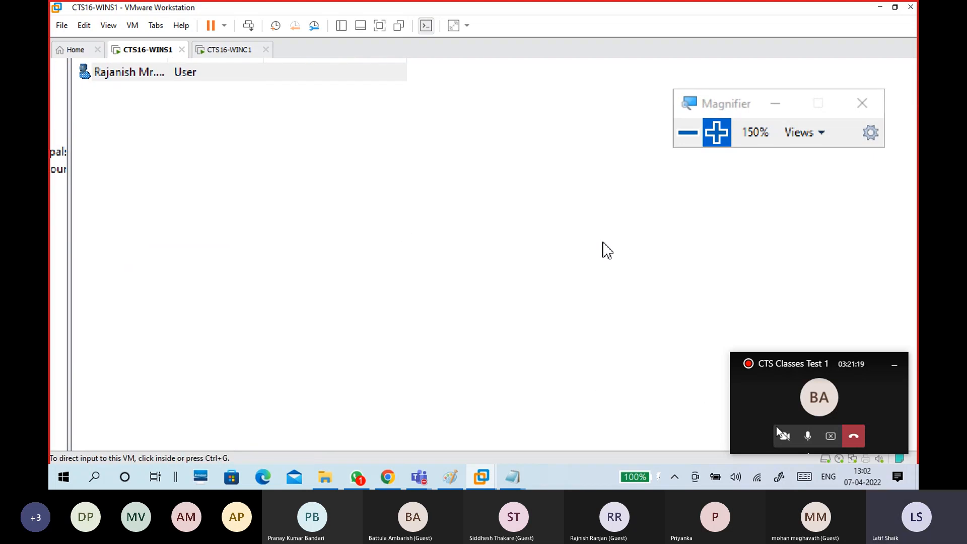
left_click(809, 437)
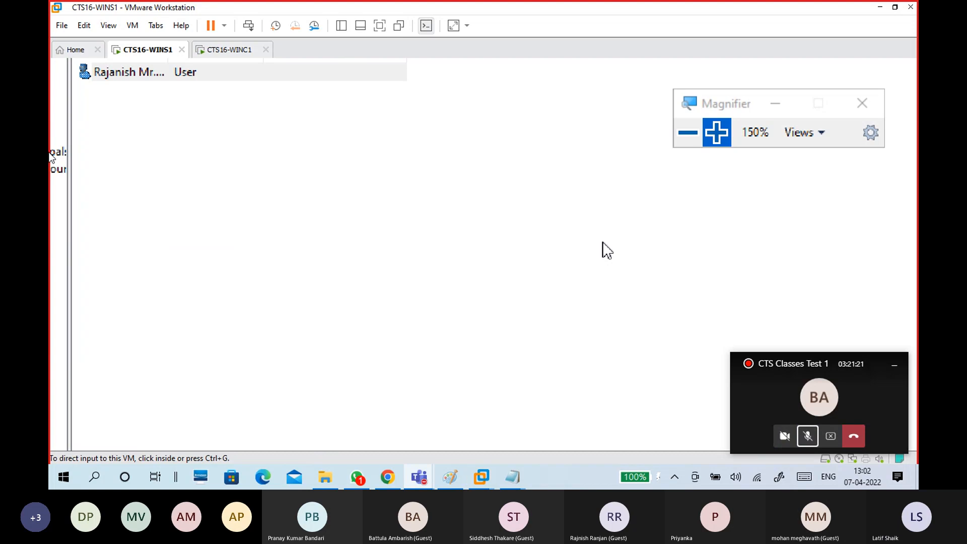
left_click(162, 147)
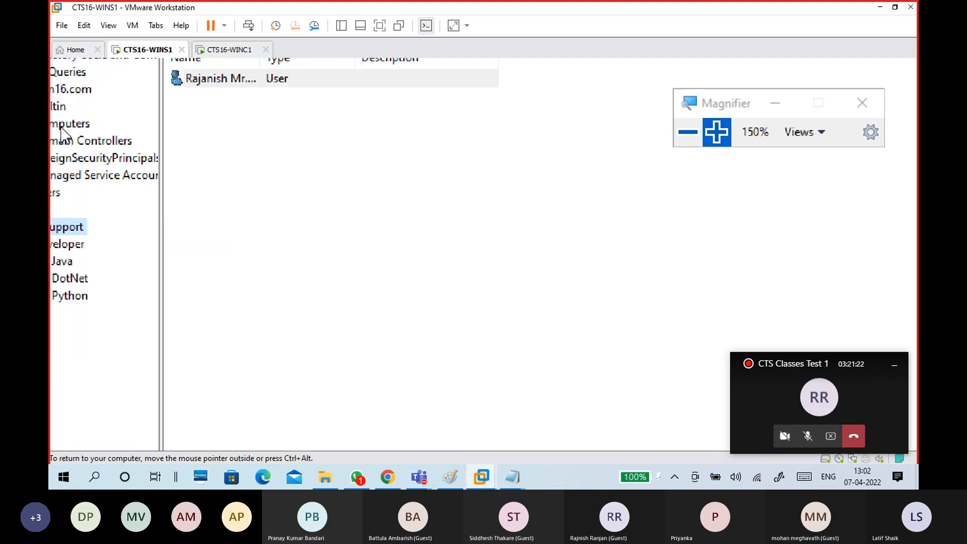
left_click(382, 158)
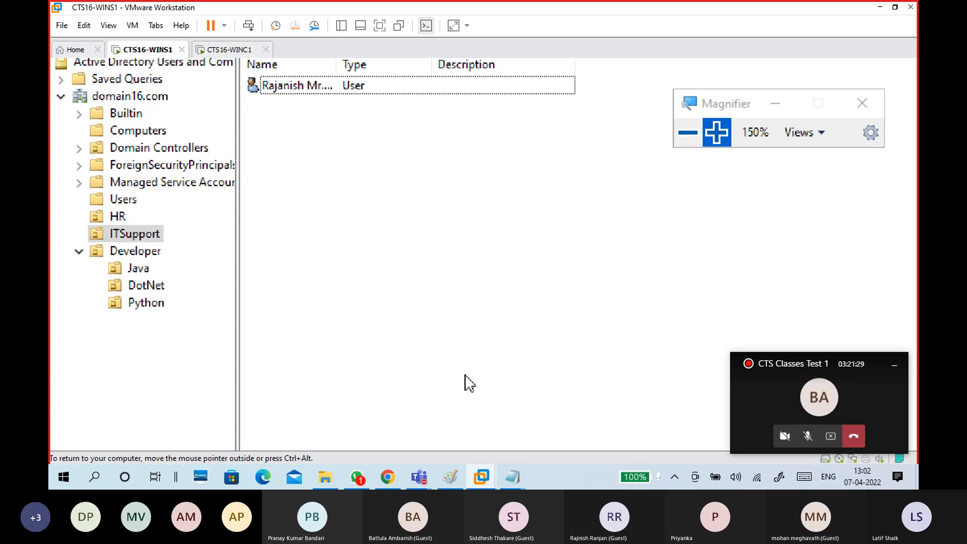
Bring the Untitled Notepad notes back to the front.
key("ctrl+alt")
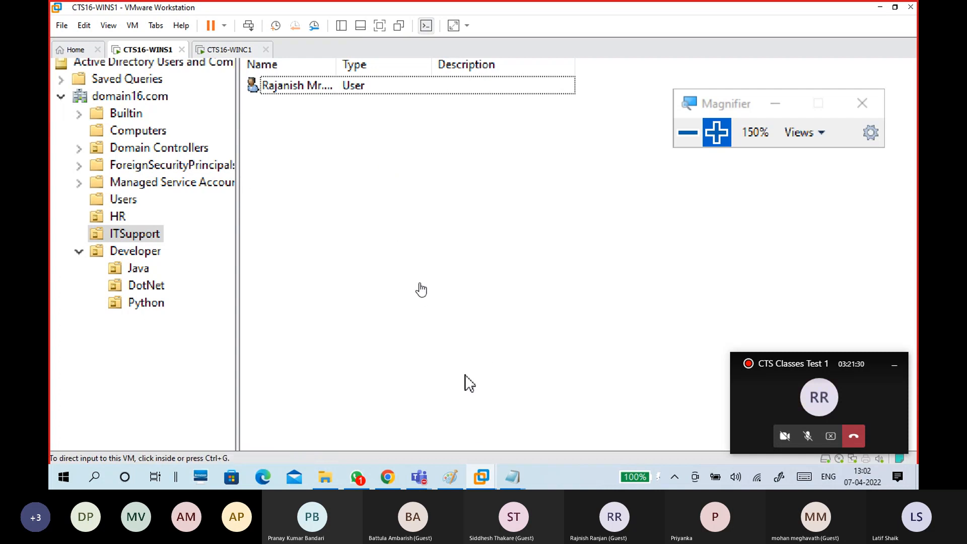
mouse_move(515, 478)
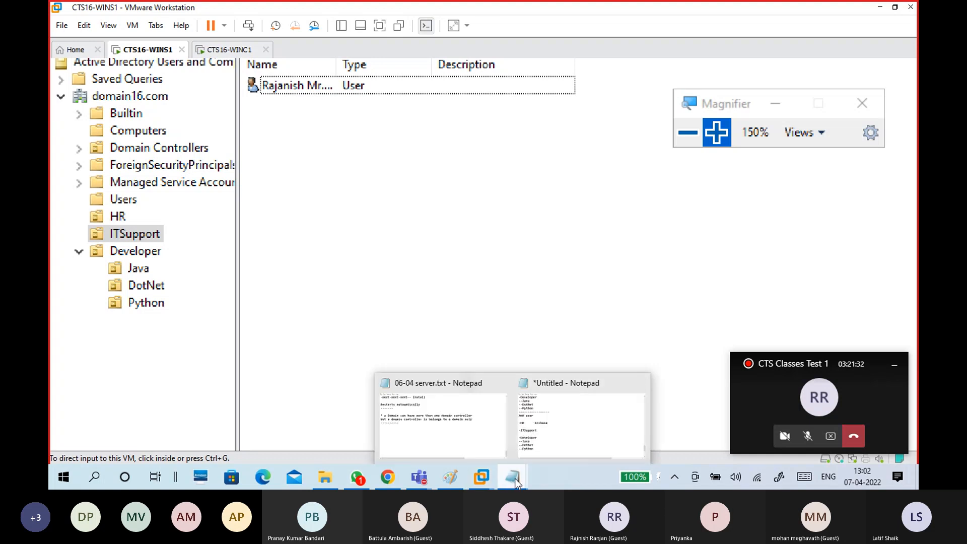
left_click(547, 422)
Tidy the blank line between the ITSupport and Developer entries.
scroll(350, 295, "down", 1)
left_click(281, 232)
left_click(271, 217)
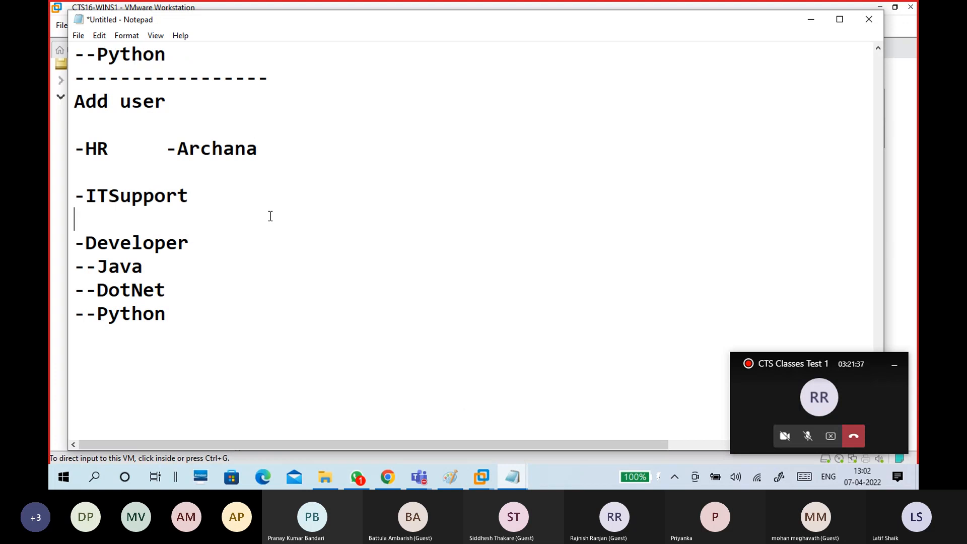
key("BackSpace")
key("Return")
Append the first user's name after the ITSupport entry, correcting typos.
left_click(279, 195)
type("-")
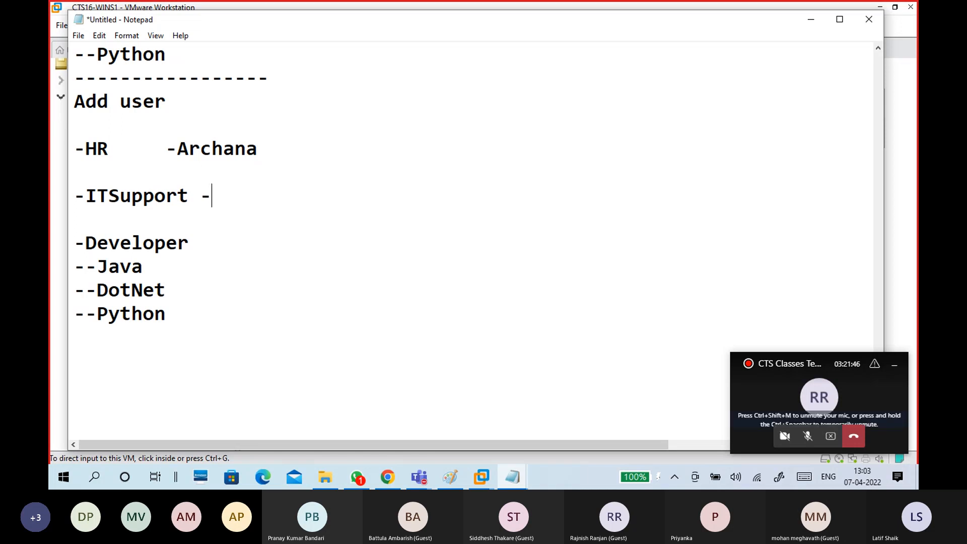
type("Raj")
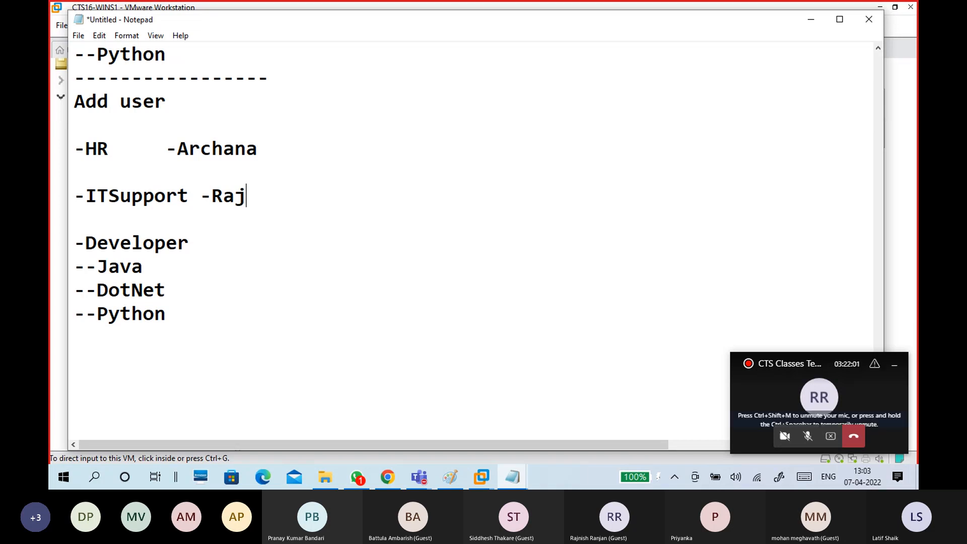
key("Left")
type("n")
key("BackSpace")
key("BackSpace")
key("BackSpace")
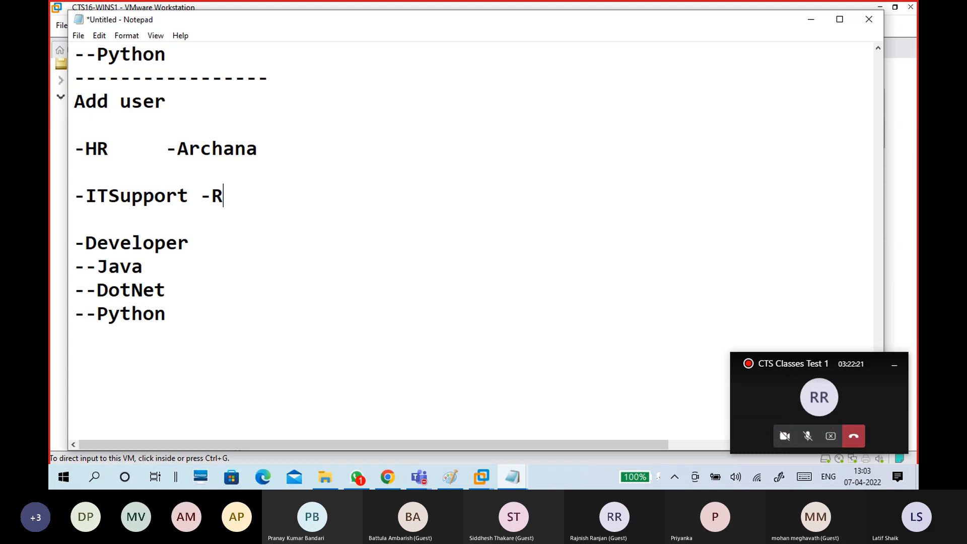
type("ani")
key("BackSpace")
key("BackSpace")
type("janish")
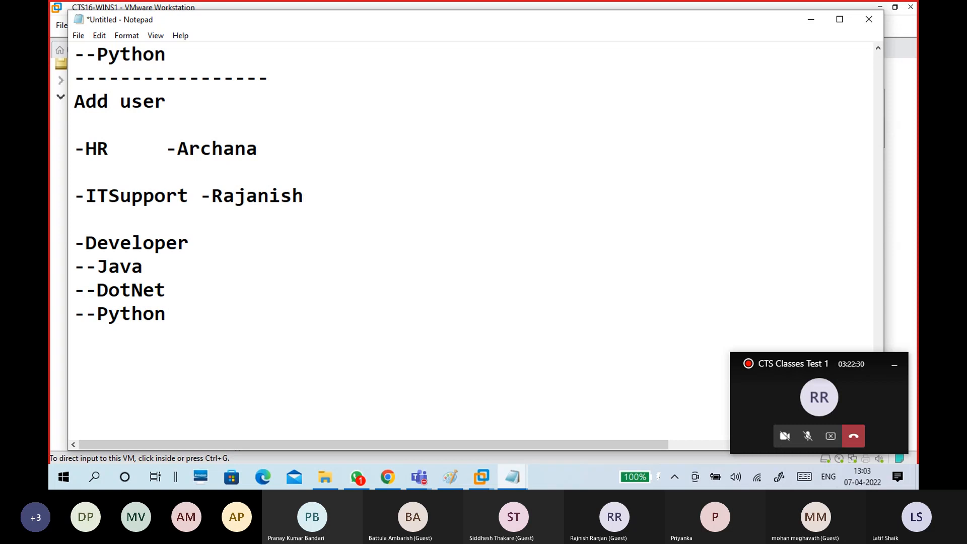
Add an indented line with the second ITSupport user's name.
key("Return")
key("Tab")
type("-s")
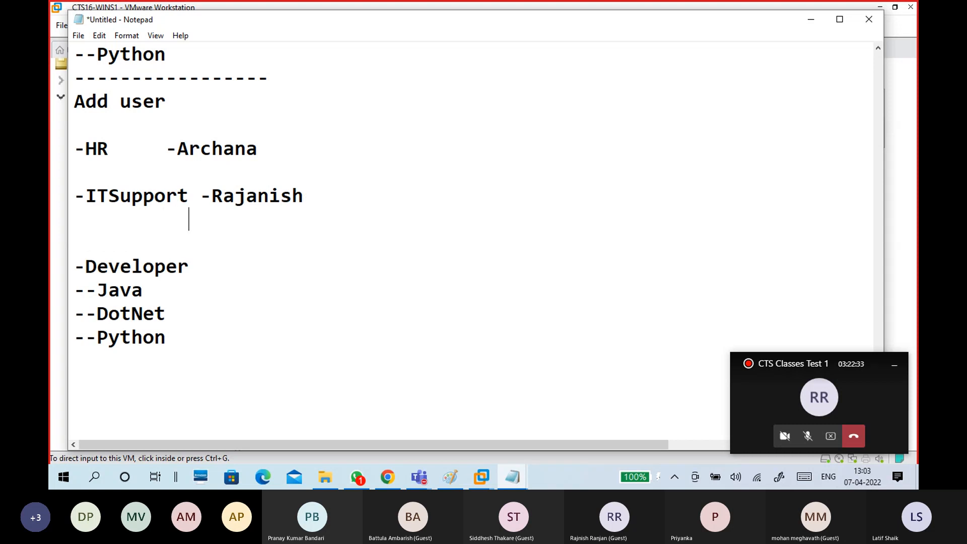
type("aibabu")
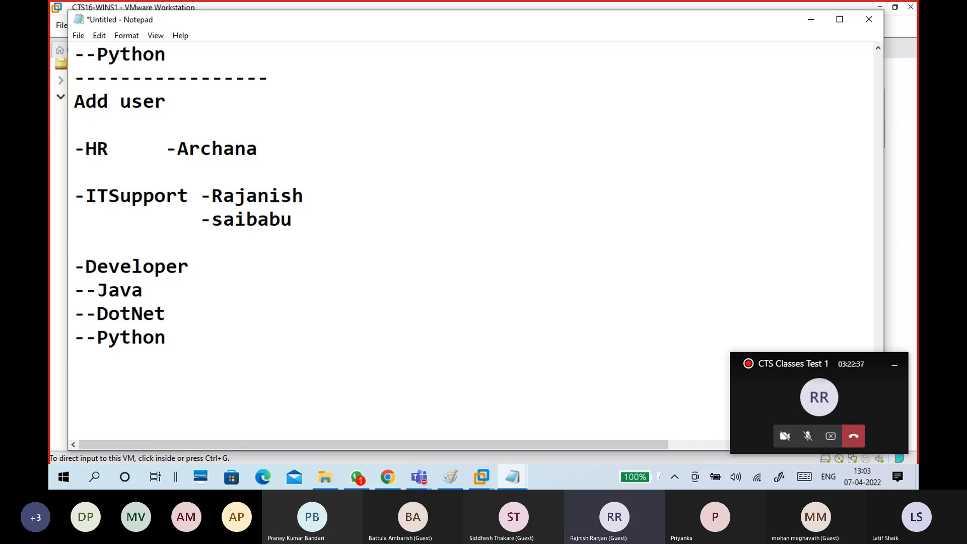
Add a user's name after the Java entry and align its spacing.
left_click(318, 279)
type("-py")
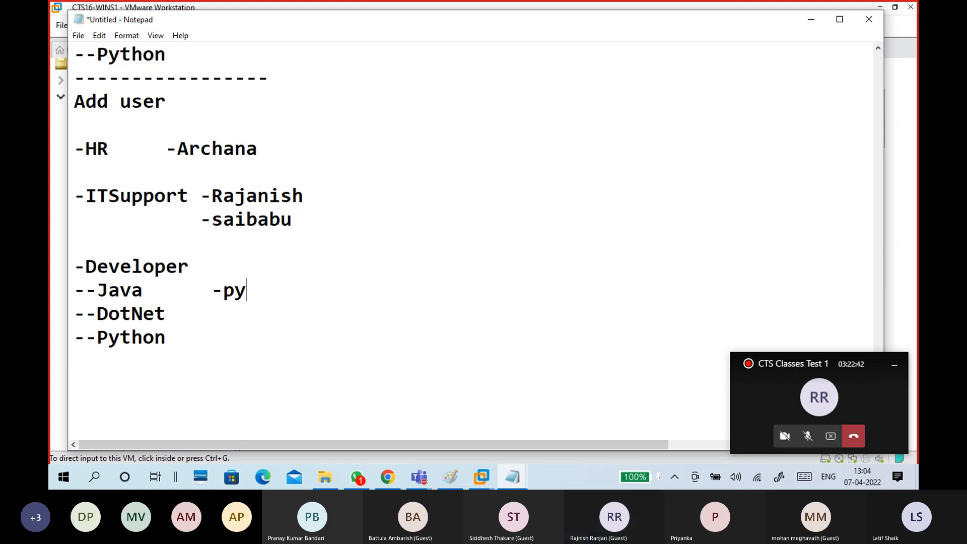
key("BackSpace")
type("r")
key("BackSpace")
type("riya")
mouse_move(212, 292)
left_mouse_down()
mouse_move(177, 292)
mouse_move(211, 292)
left_mouse_up()
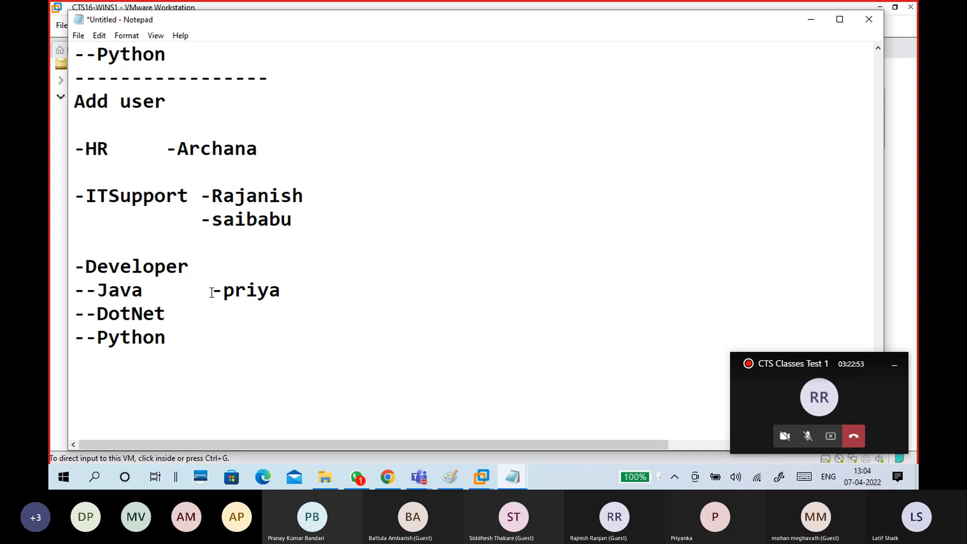
key("BackSpace")
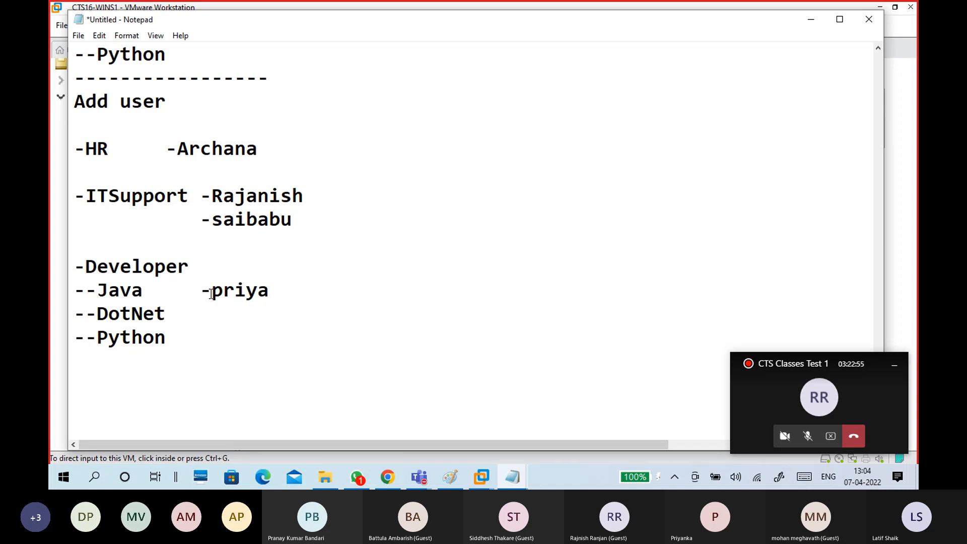
Review the Java line and the whole user plan, then unmute the Teams microphone.
left_click_drag(301, 291, 75, 291)
left_click(227, 306)
left_click(286, 296)
left_click_drag(241, 347, 70, 144)
left_click(275, 355)
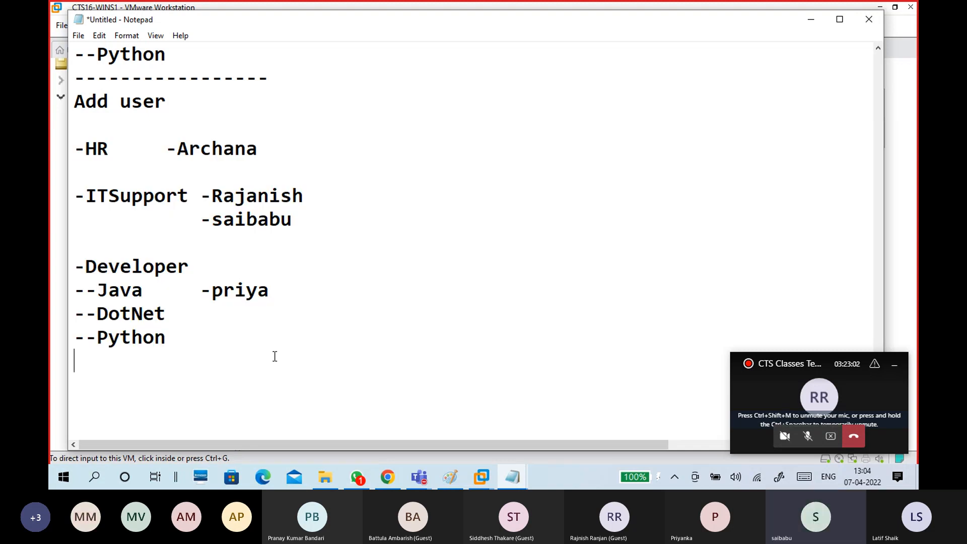
left_click(809, 438)
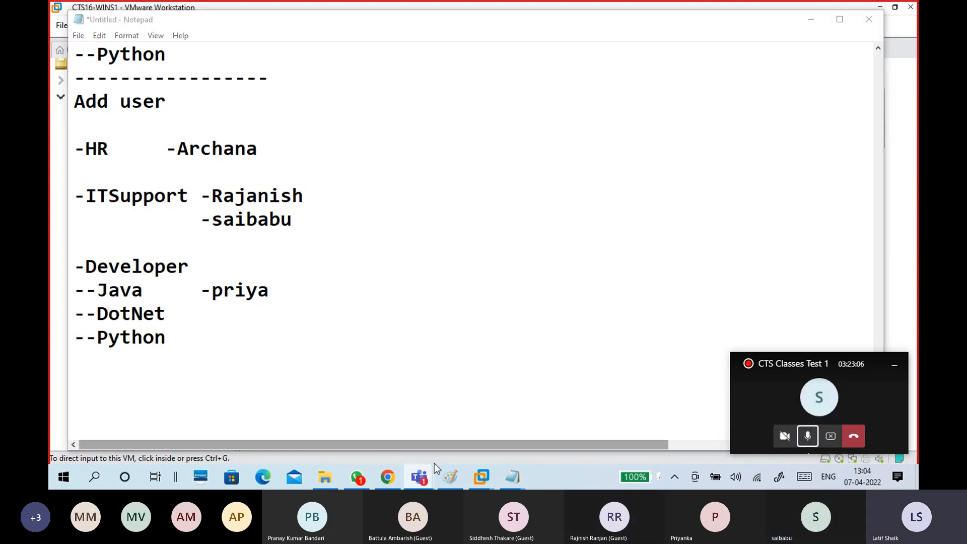
mouse_move(421, 478)
left_click(410, 425)
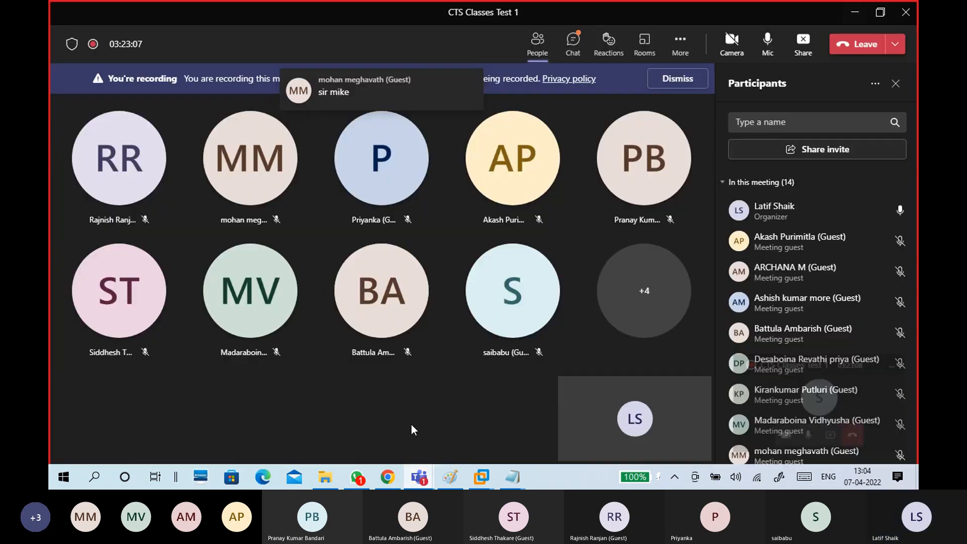
left_click(573, 46)
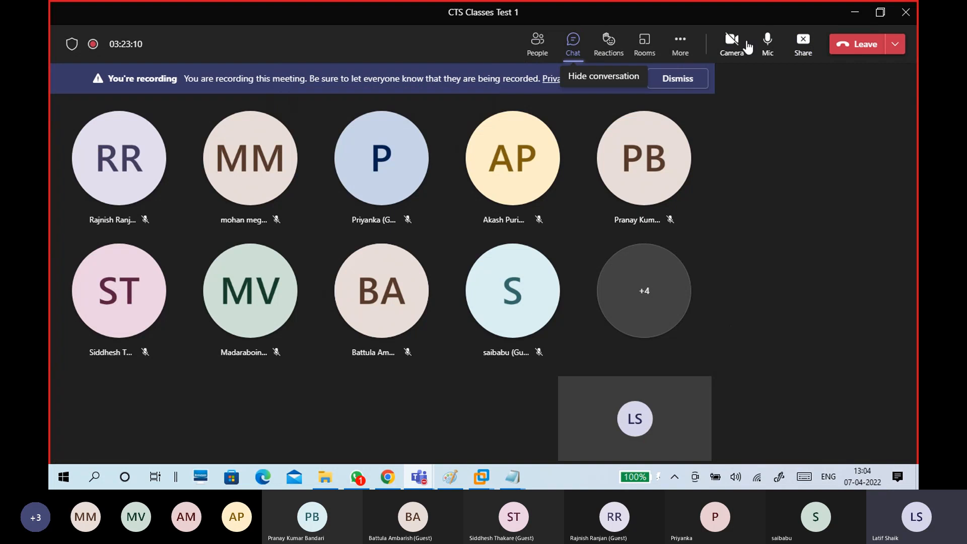
left_click(851, 14)
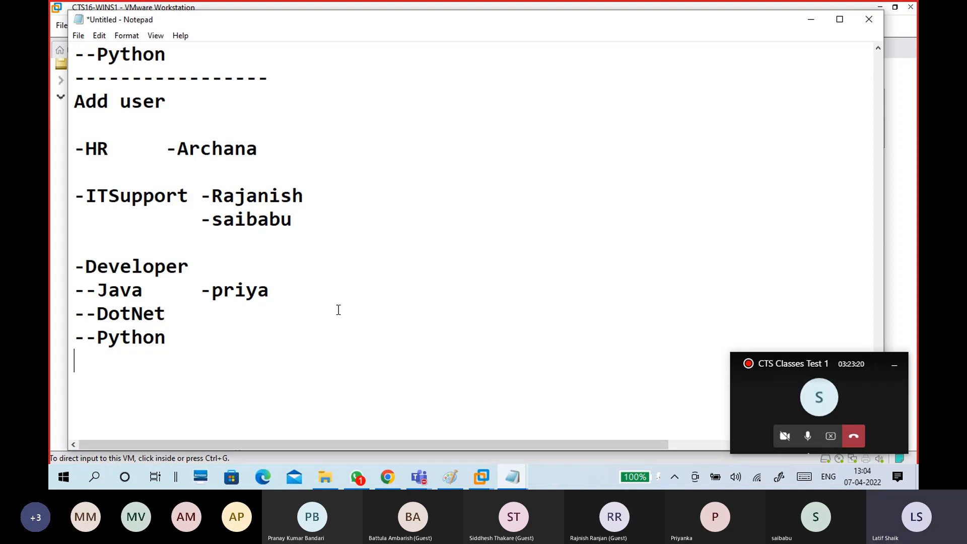
Highlight and review the second ITSupport user and the Java user names in the plan.
scroll(339, 309, "down", 2)
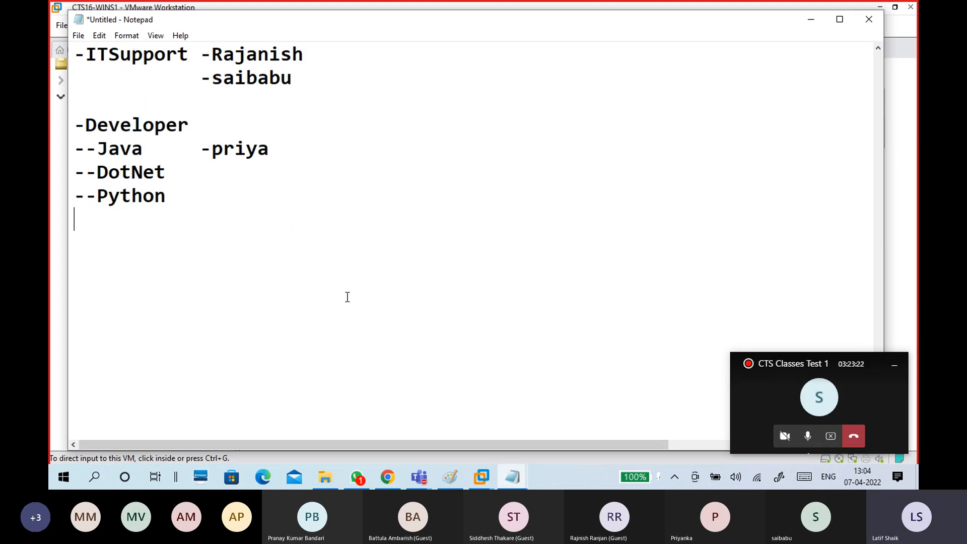
scroll(333, 245, "up", 1)
left_click_drag(86, 126, 186, 289)
left_click(260, 165)
left_click_drag(208, 150, 297, 148)
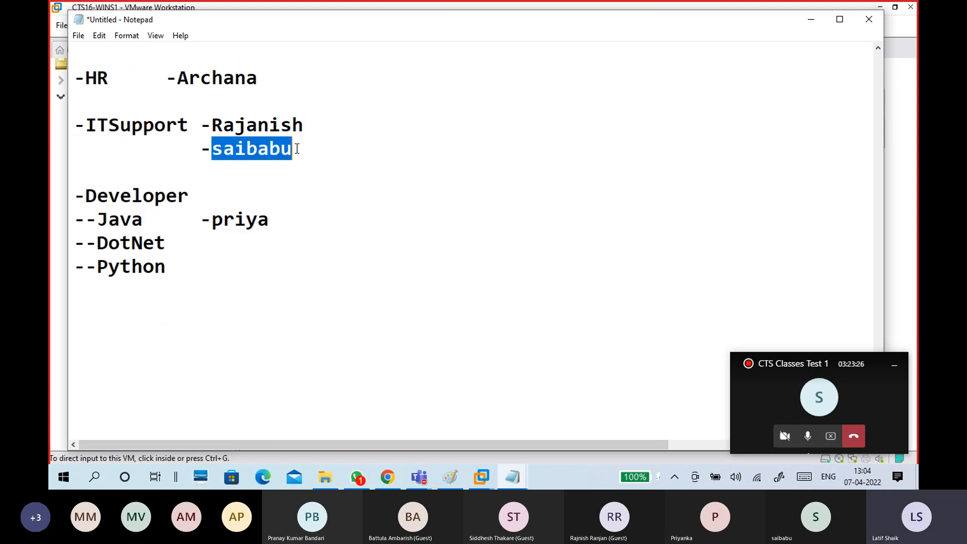
left_click_drag(213, 218, 271, 219)
left_click(274, 219)
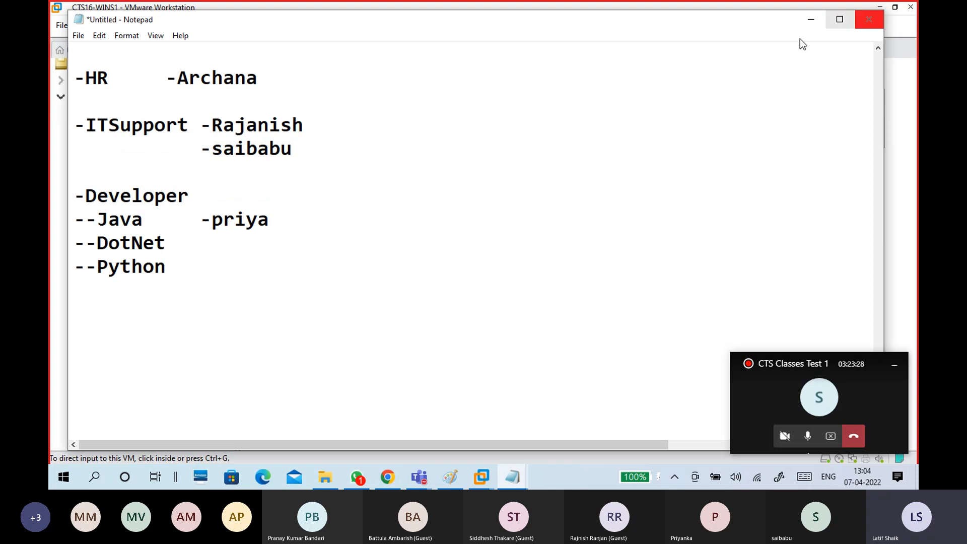
Minimize Notepad and open a New Object – User dialog in ITSupport.
left_click(810, 20)
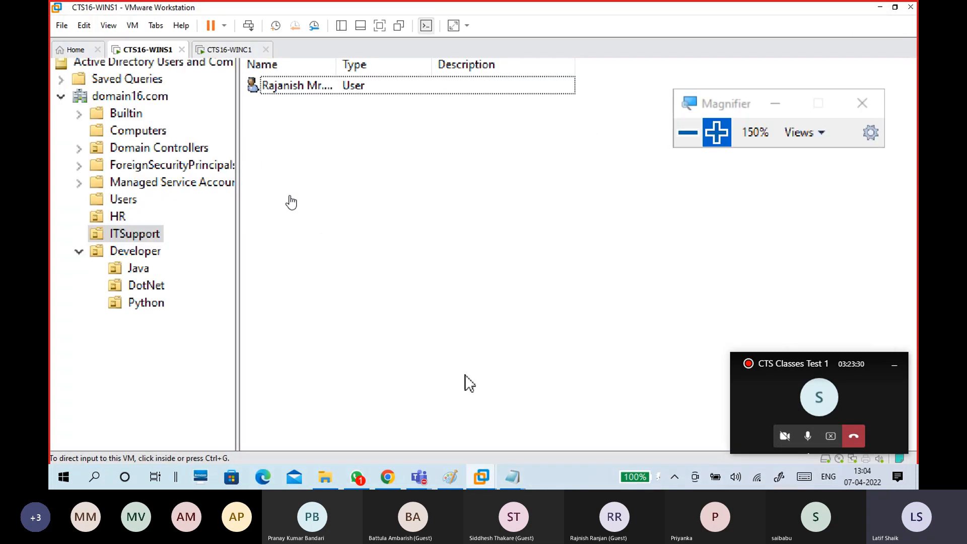
right_click(308, 122)
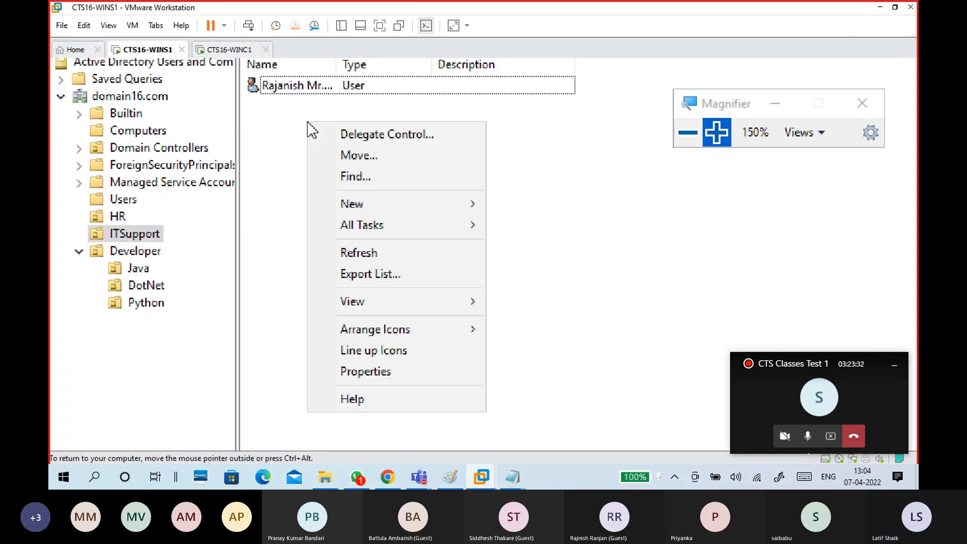
left_click(294, 126)
right_click(319, 127)
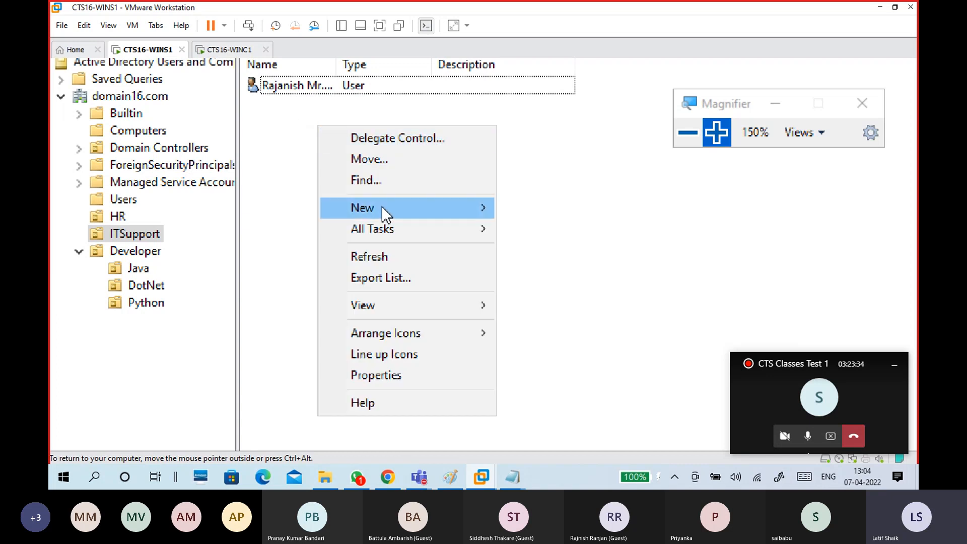
mouse_move(403, 206)
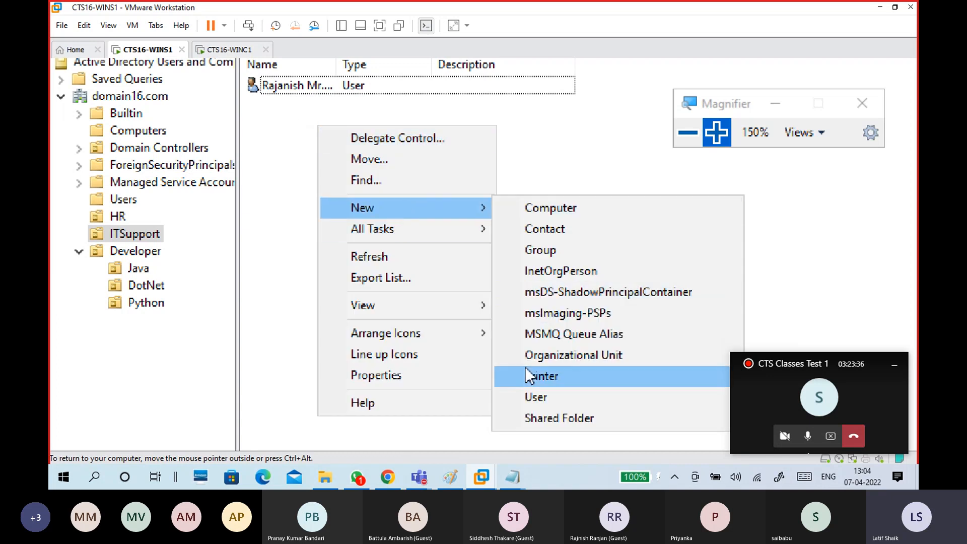
left_click(533, 397)
Enter the user's name and logon, untick forced password change, and set the password.
type("saibabu")
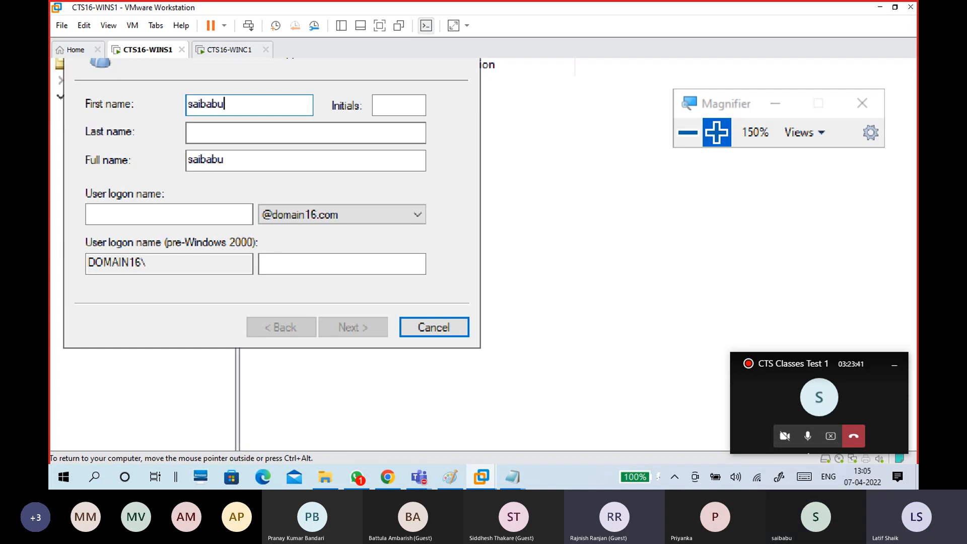
key("Tab")
key("Tab")
key("Tab")
key("Tab")
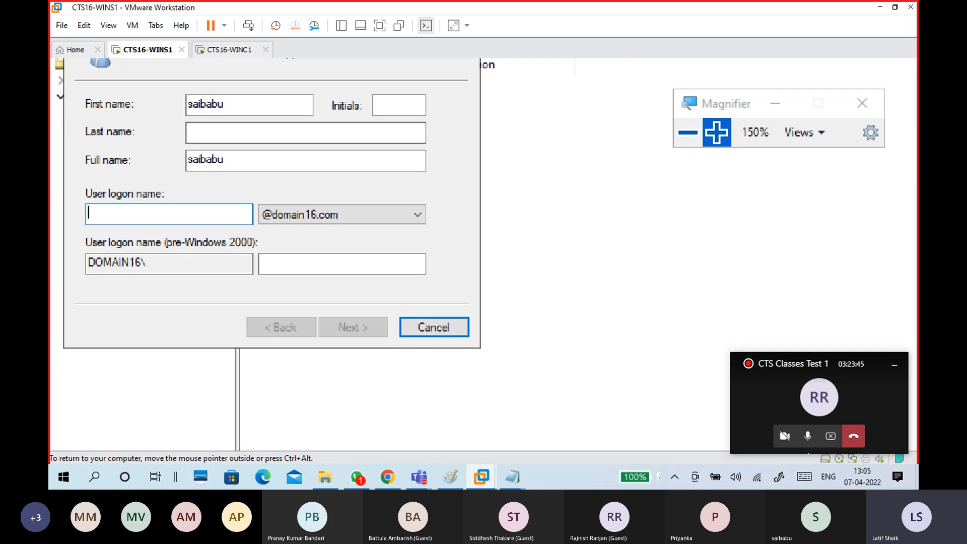
type("sai")
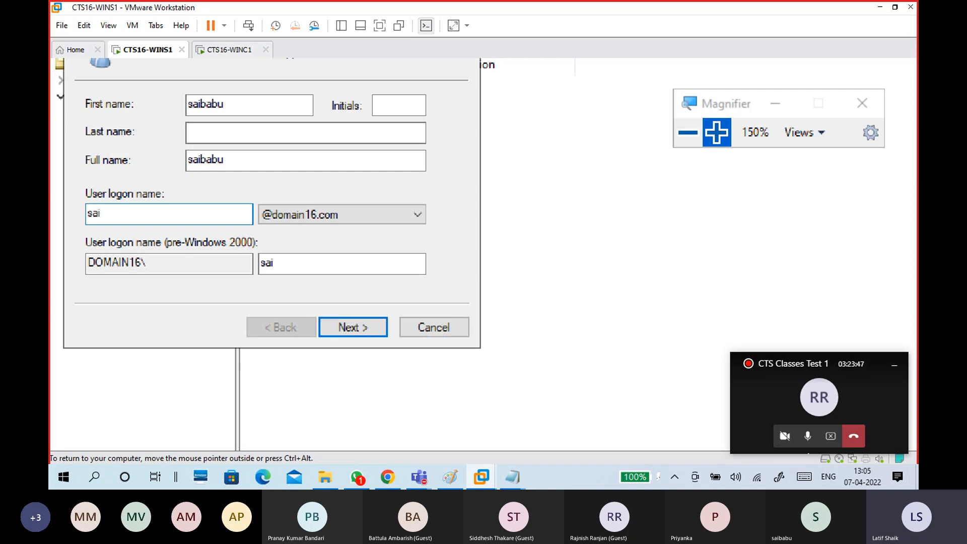
type("babu")
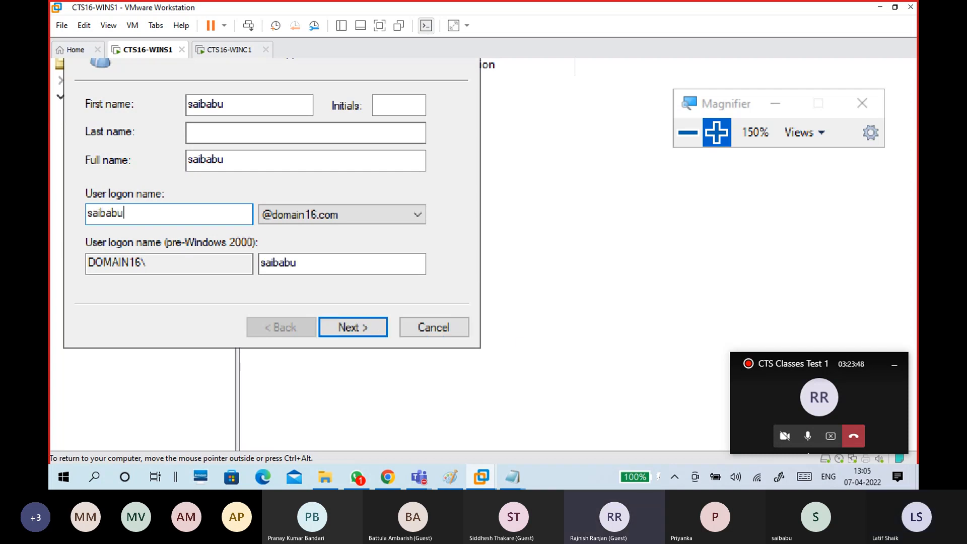
left_click(366, 330)
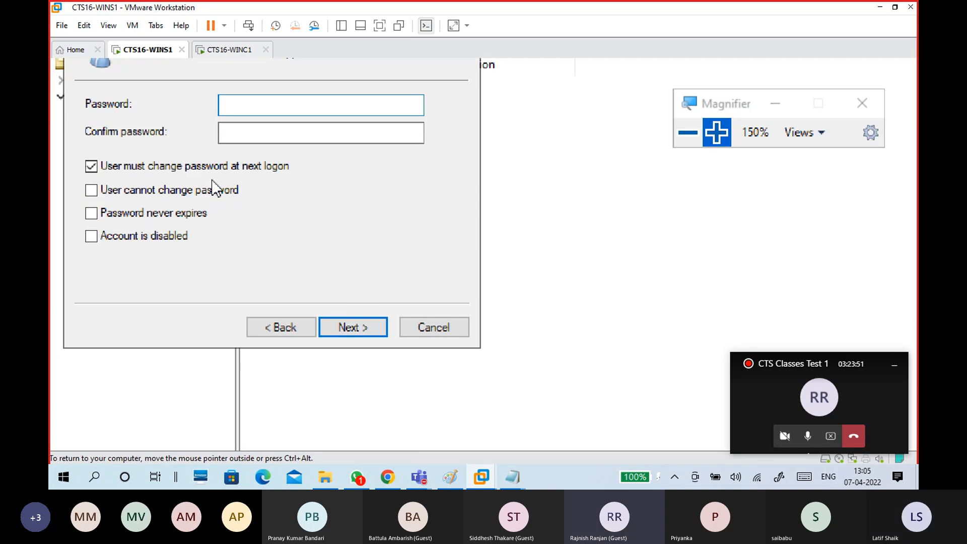
left_click(239, 165)
left_click(252, 106)
type("P@ssw0rd1")
key("Tab")
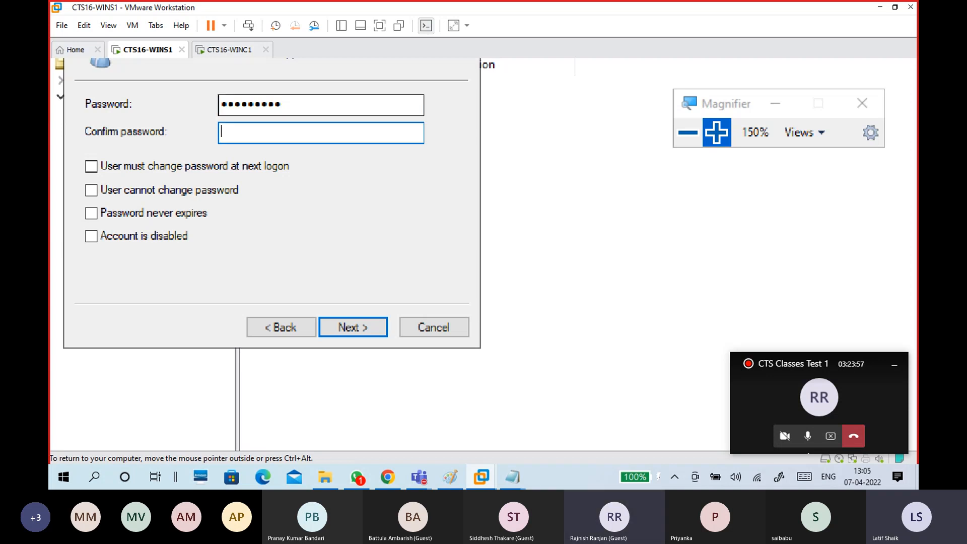
type("P@ssw0r")
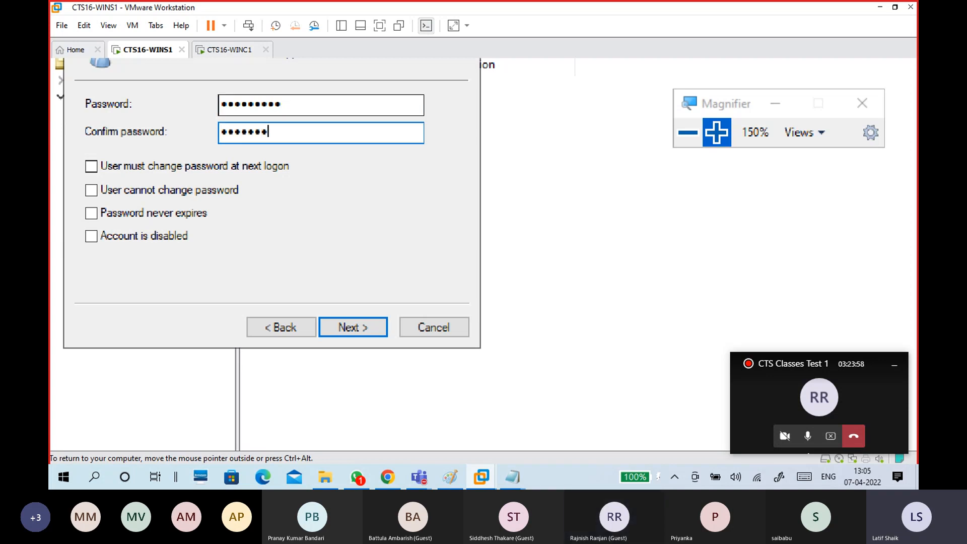
type("d1")
key("Return")
key("Return")
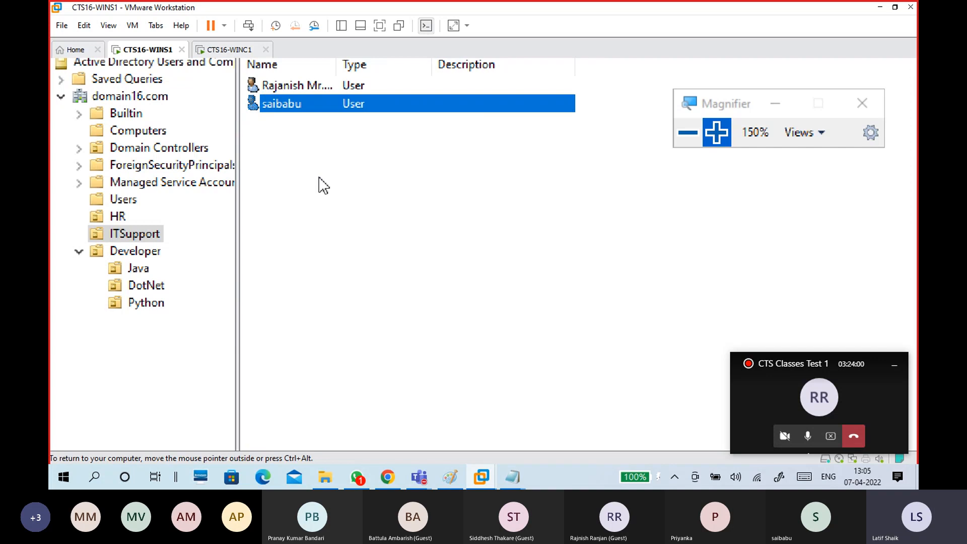
Open Developer's empty Java OU and start a new user there.
left_click(143, 269)
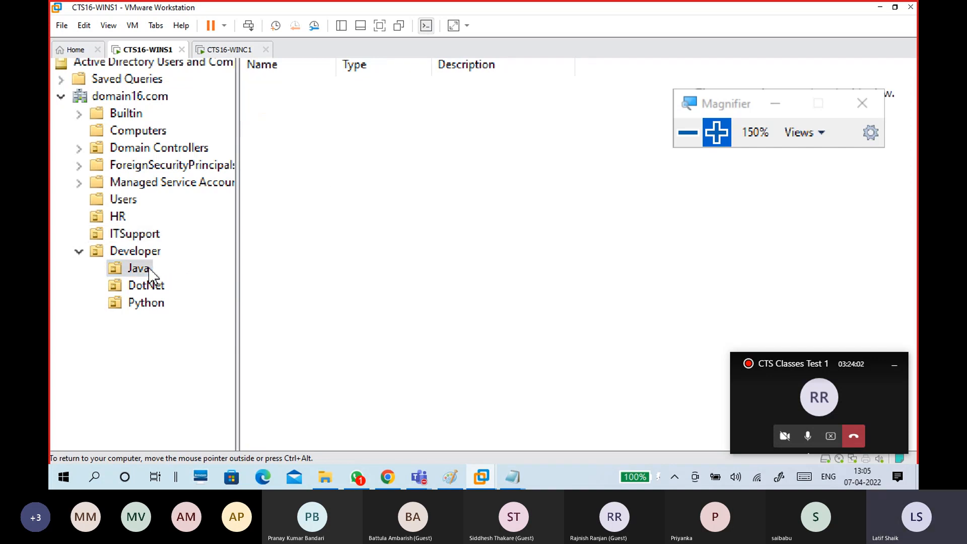
right_click(373, 156)
mouse_move(464, 237)
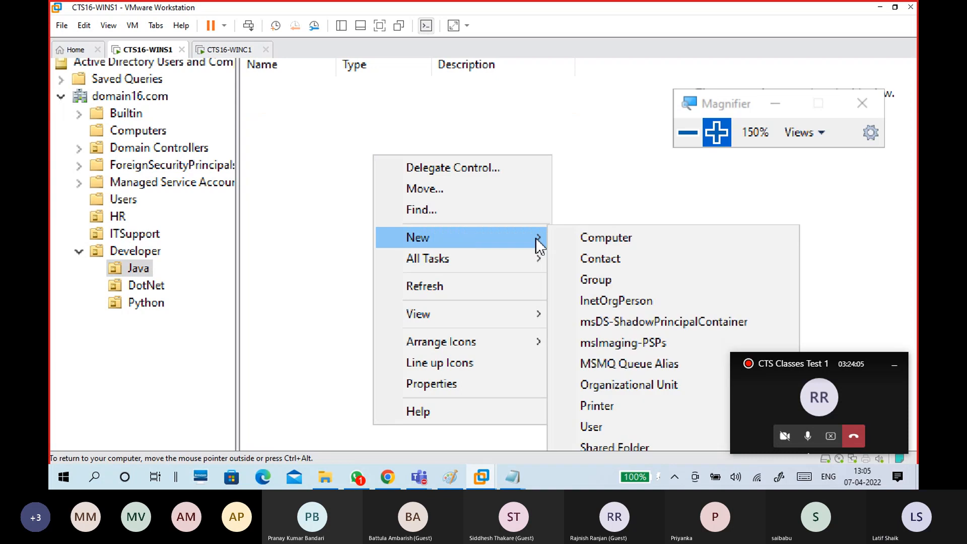
left_click(595, 435)
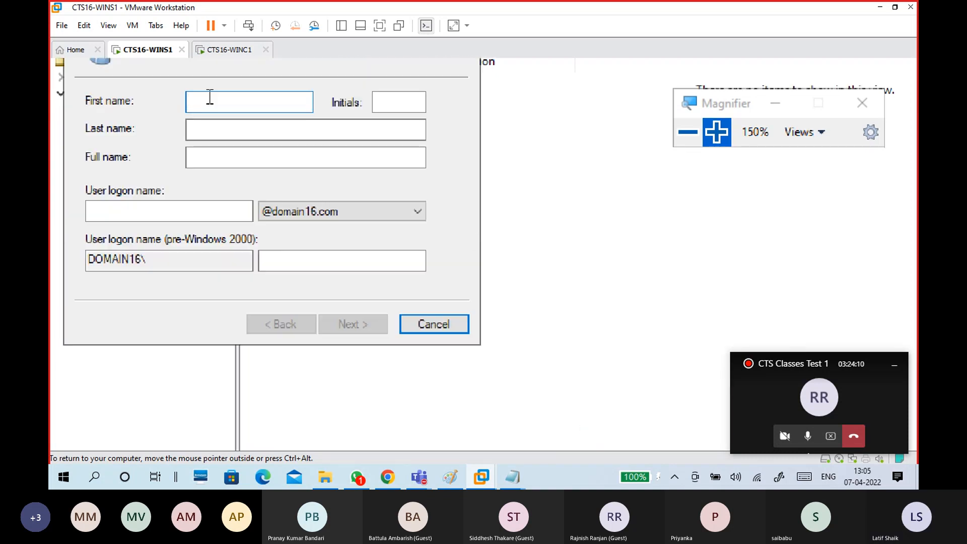
Enter the Java user's name and logon, untick forced change, set password, and finish.
type("pry")
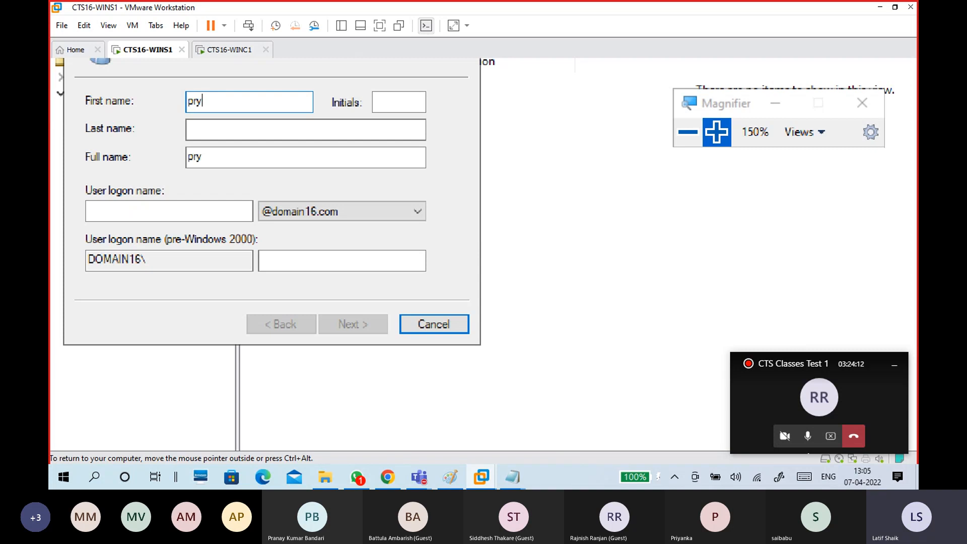
key("Tab")
key("Tab")
key("Tab")
key("Tab")
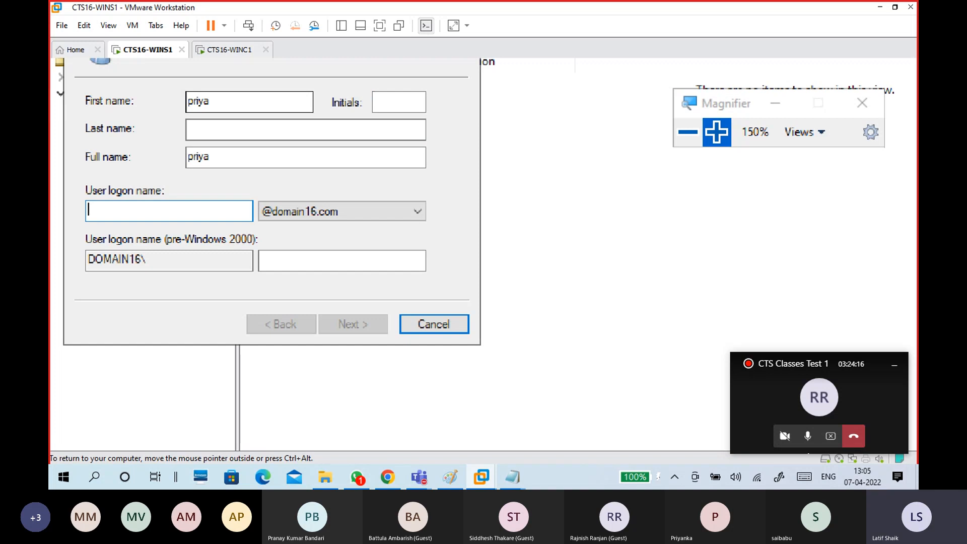
type("priya")
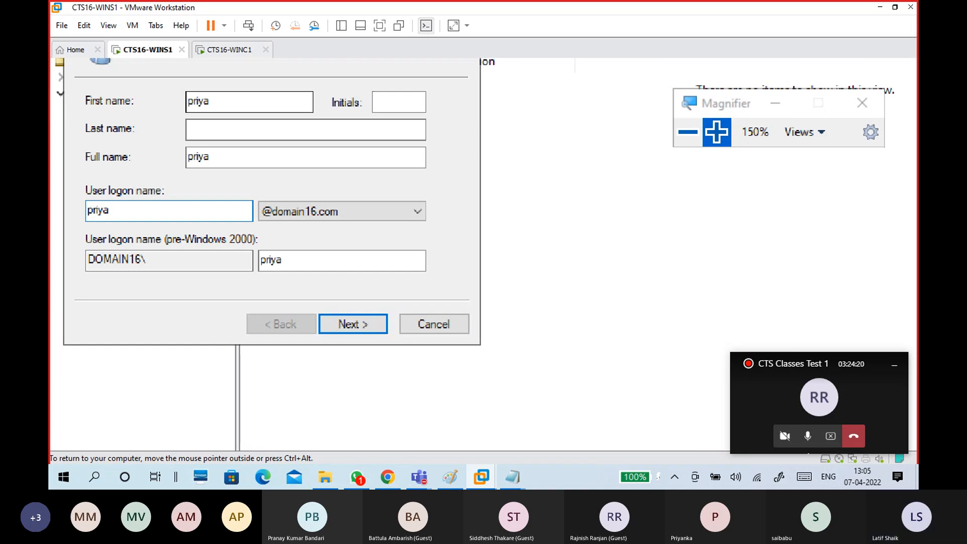
key("Return")
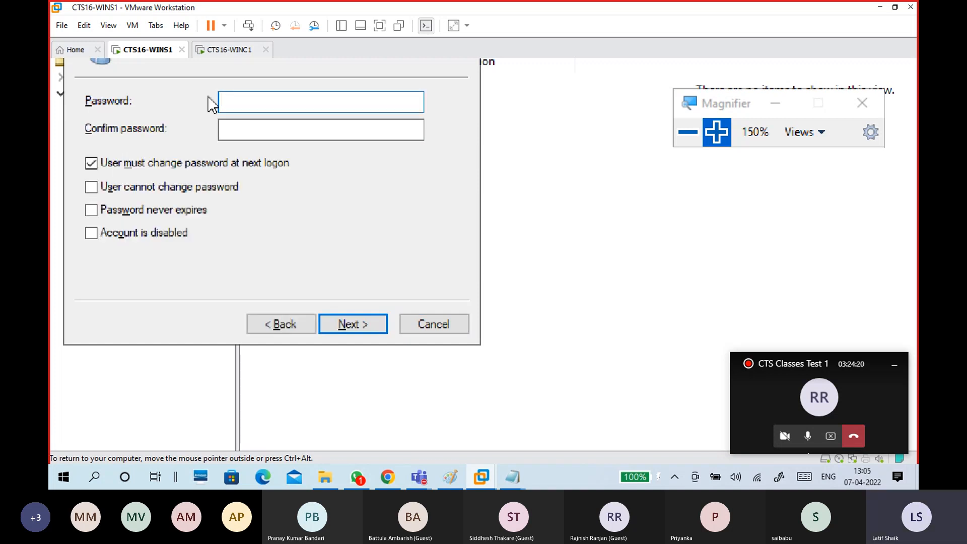
left_click(192, 166)
left_click(264, 103)
type("•••••••••")
key("Tab")
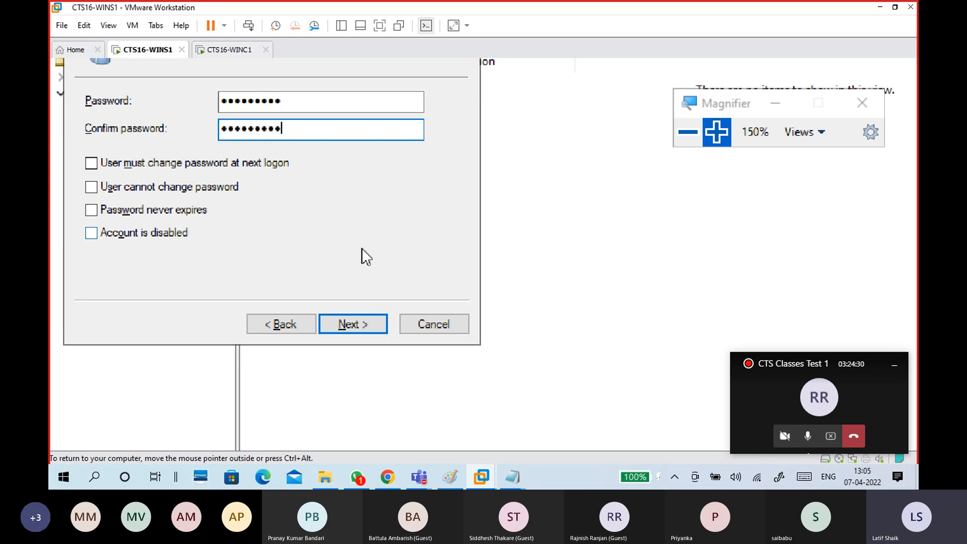
left_click(360, 333)
left_click(357, 324)
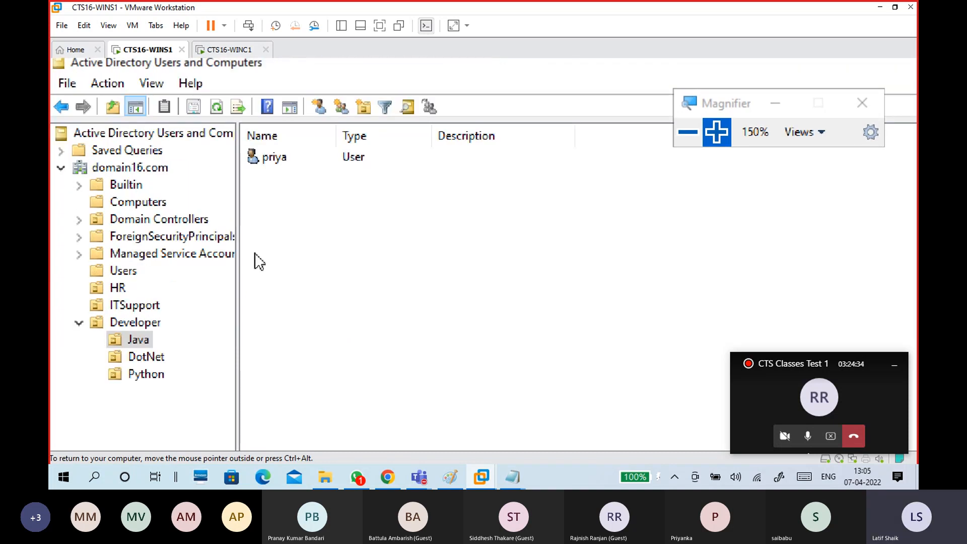
Move the first ITSupport user into Developer's Python OU.
left_click(134, 305)
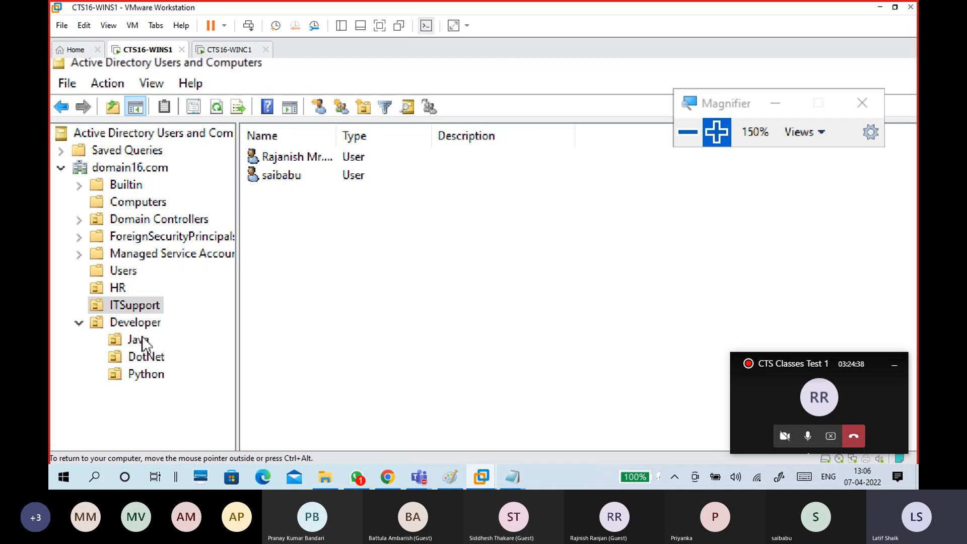
left_click(280, 160)
left_click(139, 340)
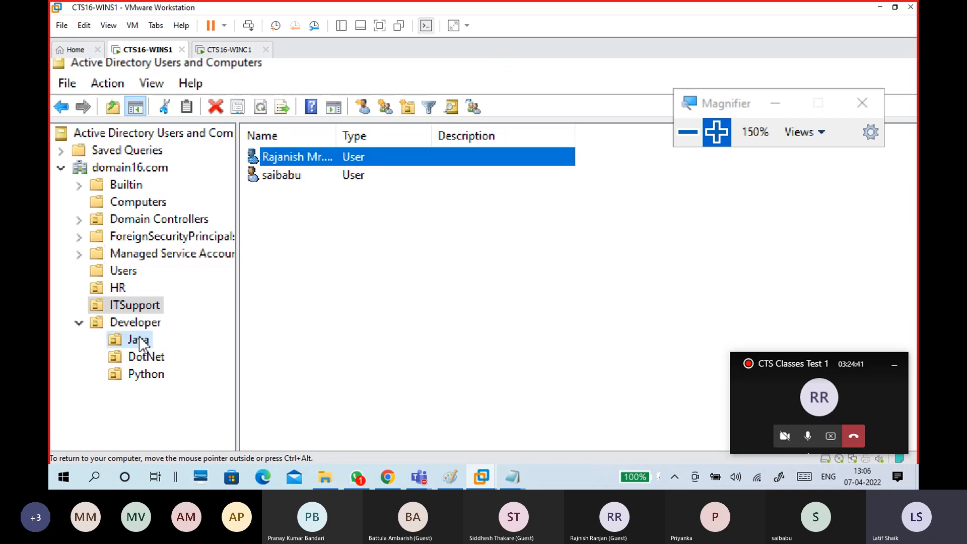
left_click(144, 307)
left_click(306, 162)
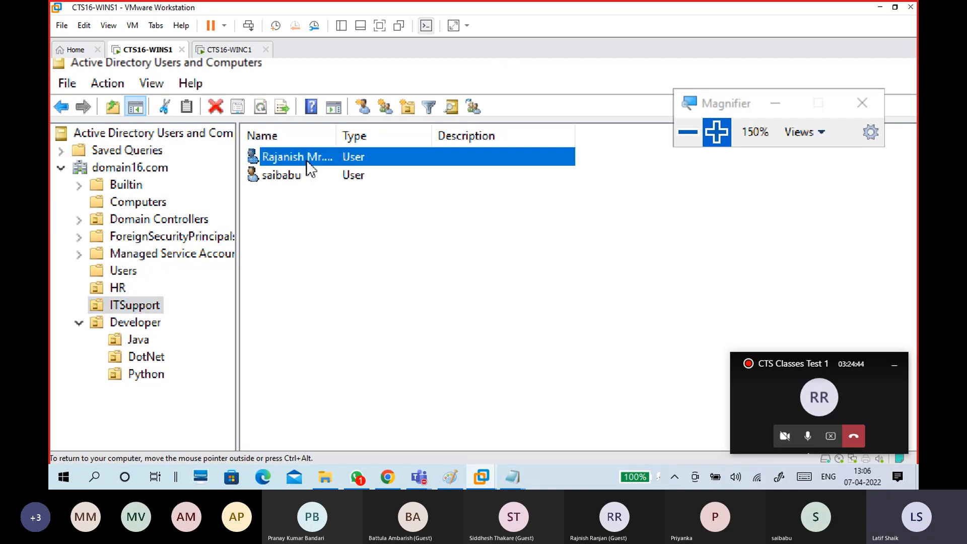
right_click(306, 159)
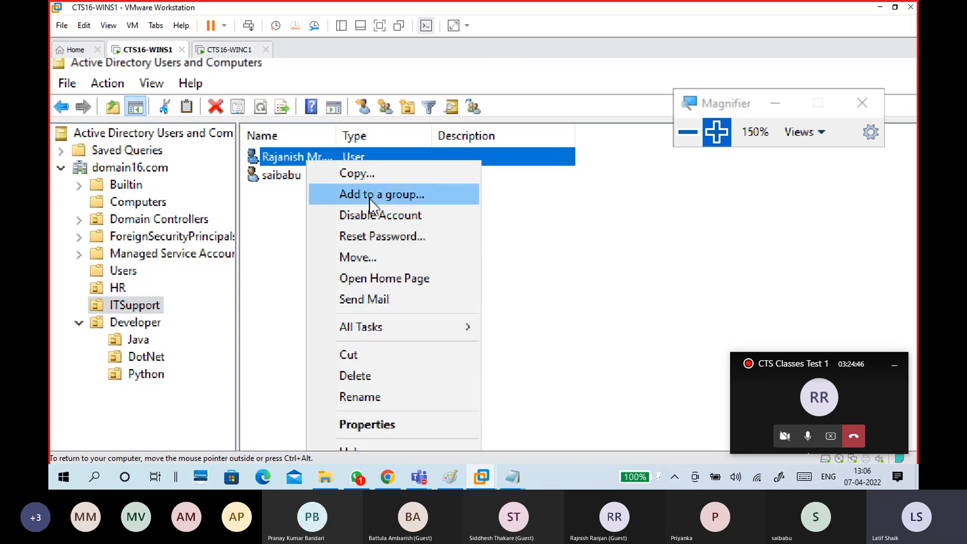
left_click(371, 262)
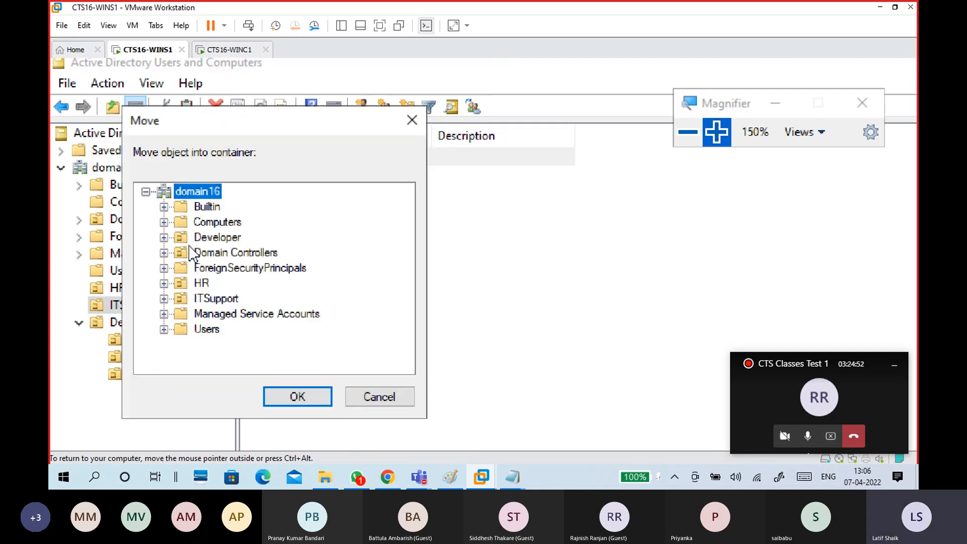
left_click(163, 238)
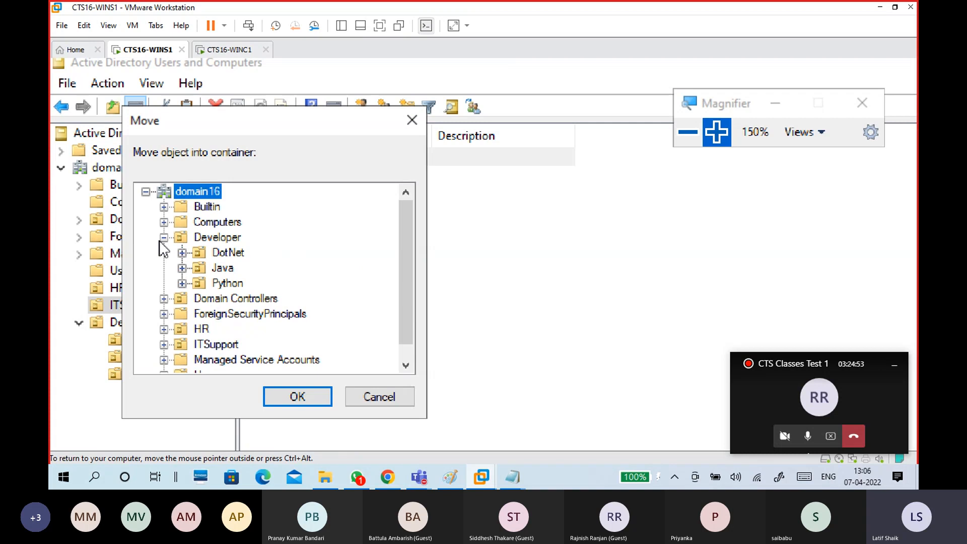
left_click(228, 283)
left_click(297, 397)
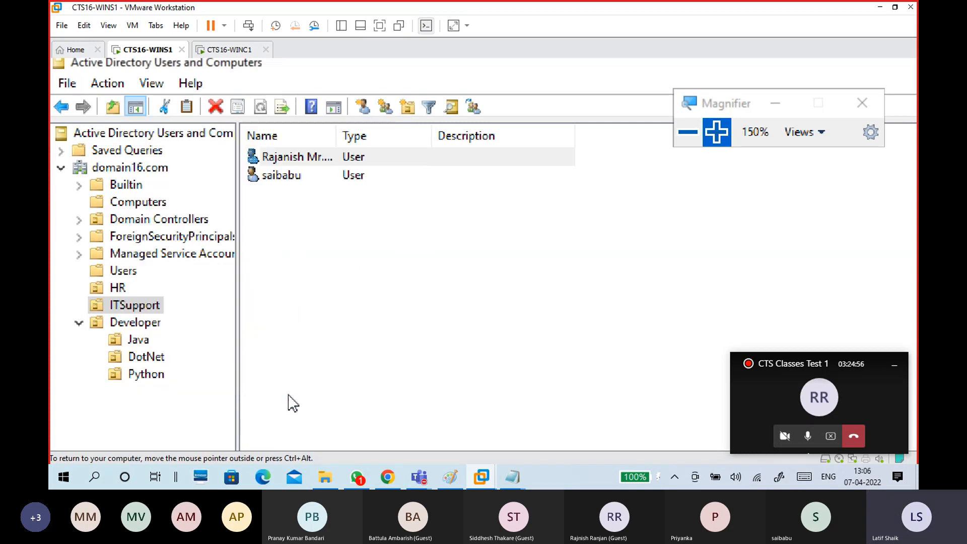
Move that user from Python back into ITSupport.
left_click(159, 379)
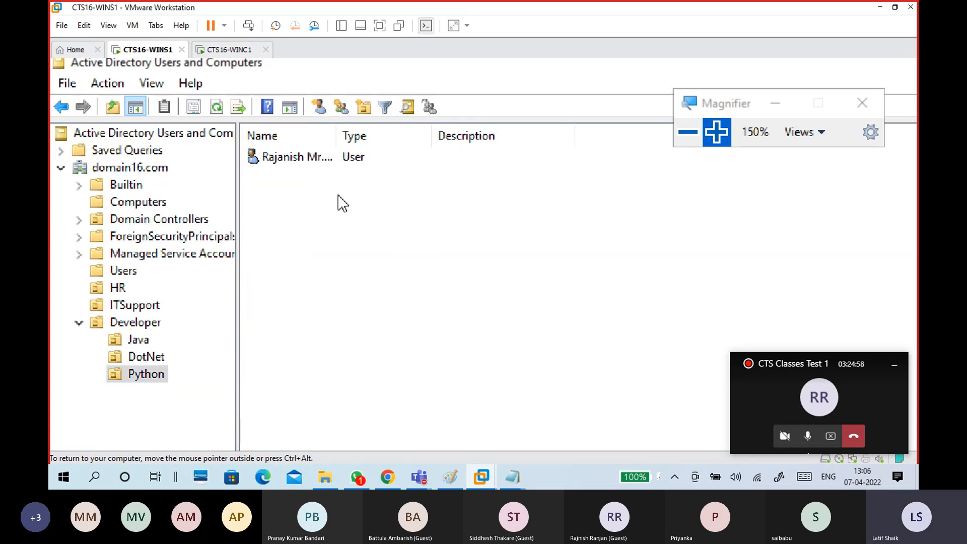
left_click(323, 162)
right_click(324, 163)
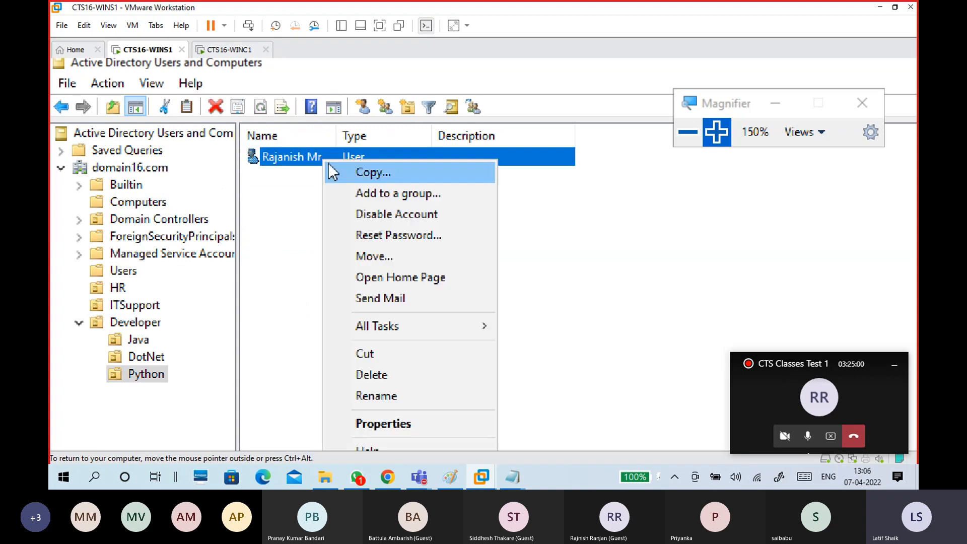
left_click(361, 254)
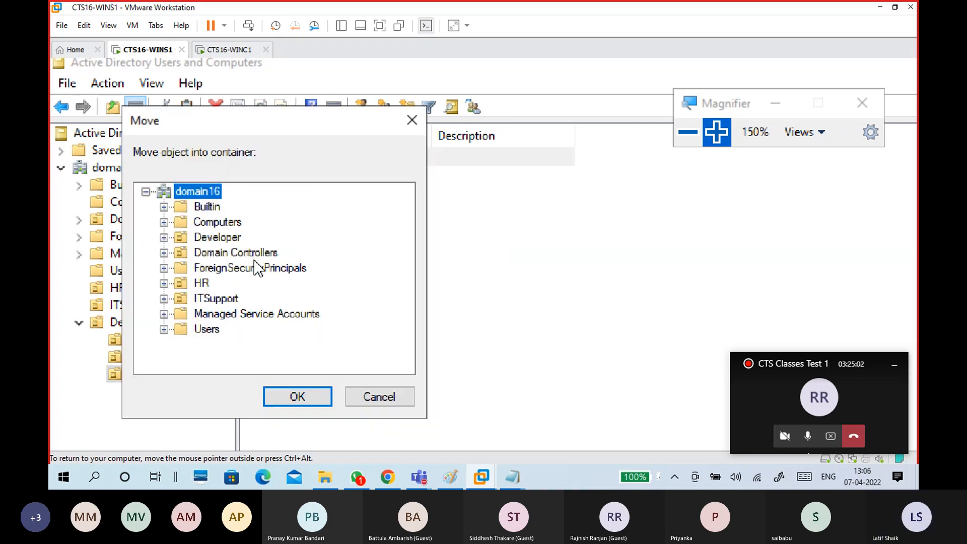
left_click(218, 298)
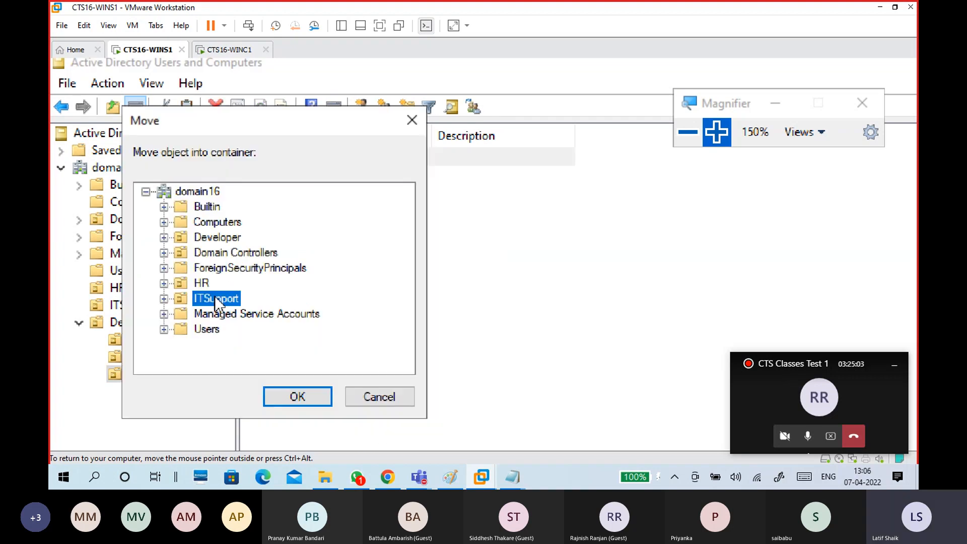
left_click(302, 395)
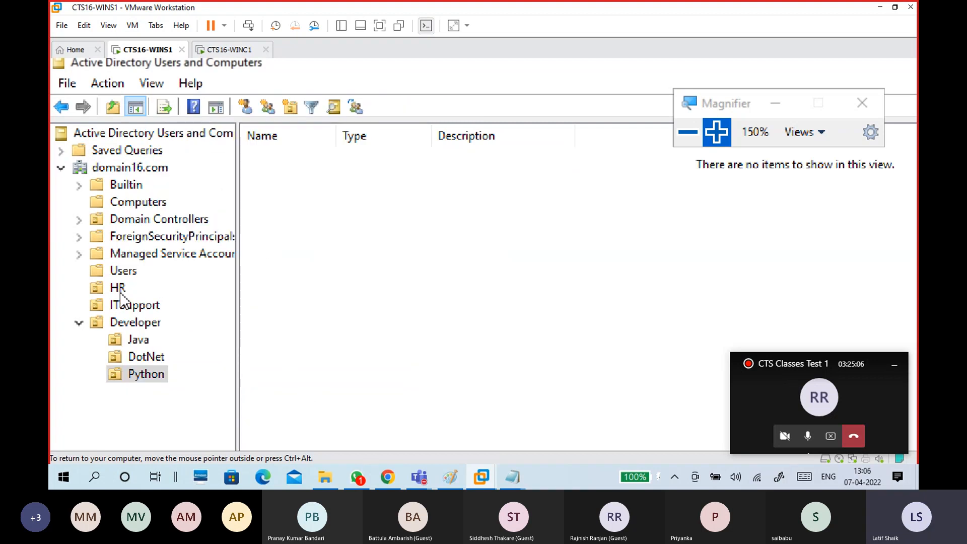
Review the accounts in ITSupport, Users (incl. Administrator), HR and Developer's Java OU.
left_click(130, 307)
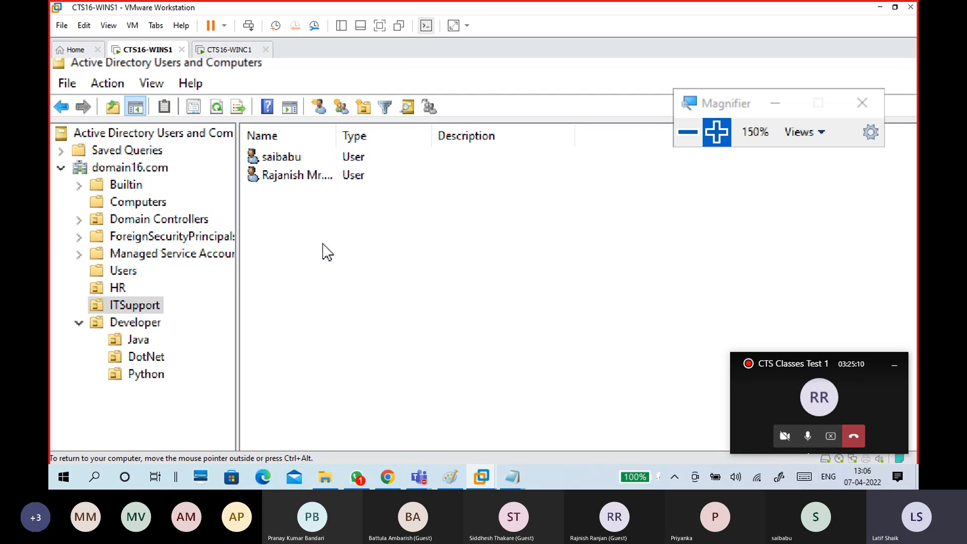
left_click(119, 271)
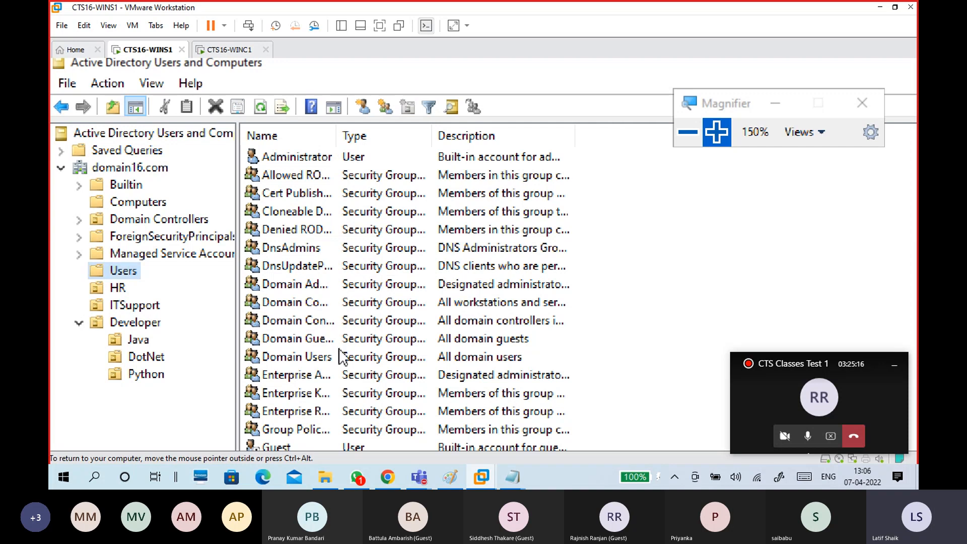
left_click(327, 160)
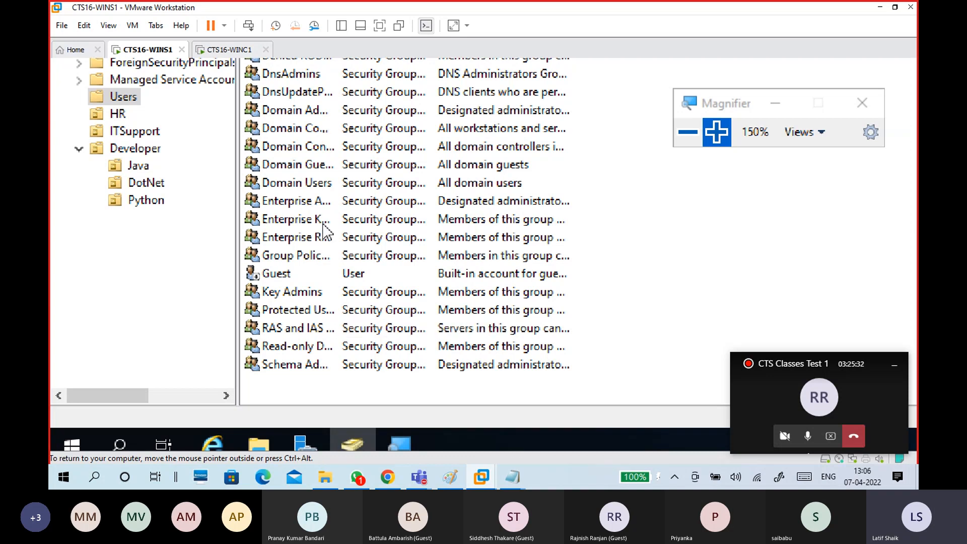
left_click(125, 287)
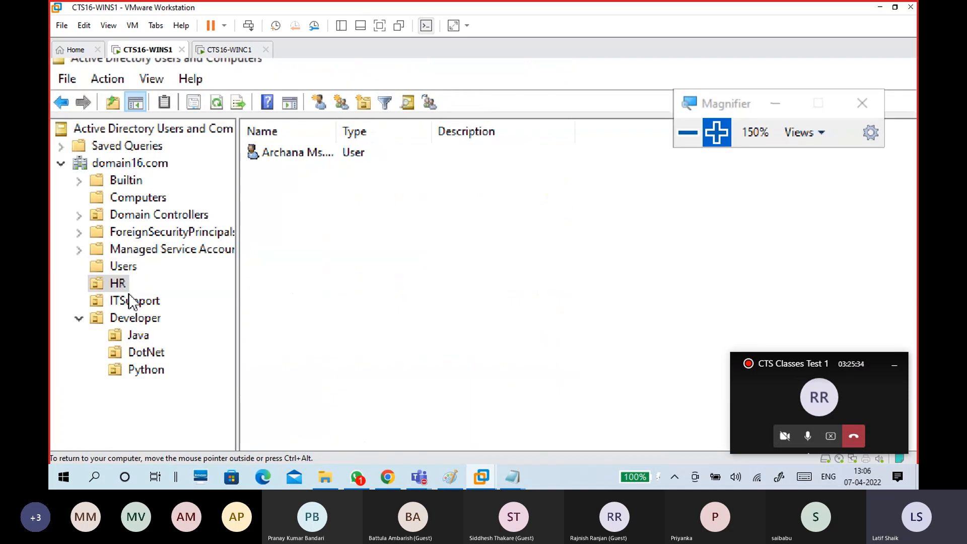
left_click(130, 301)
left_click(148, 323)
left_click(143, 336)
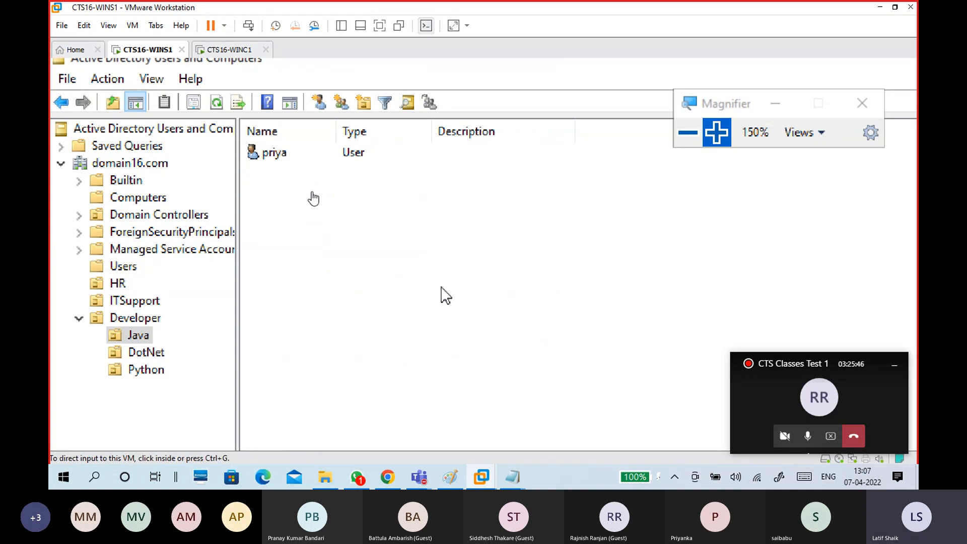
Bring up the untitled Notepad notes and copy the 'login user to client PC' line.
mouse_move(515, 483)
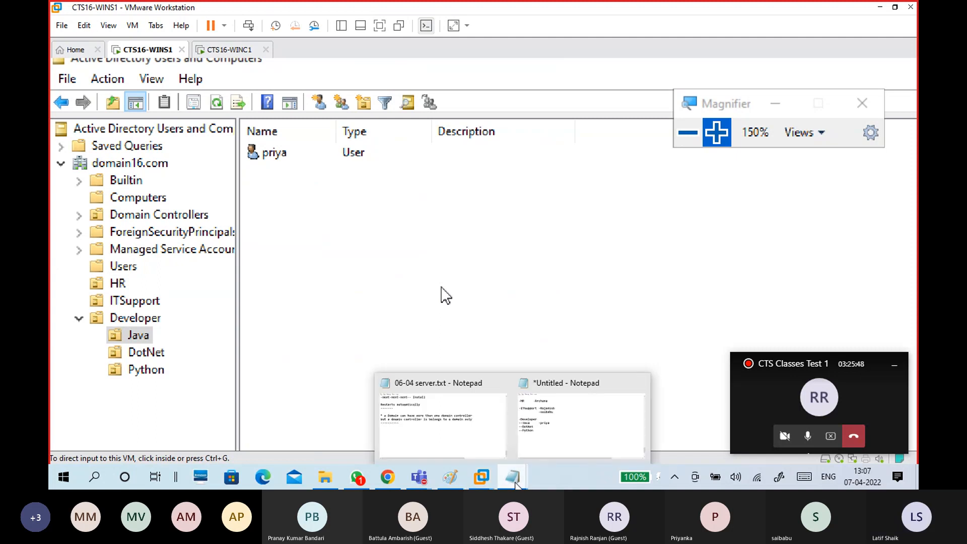
left_click(540, 435)
scroll(392, 297, "up", 18)
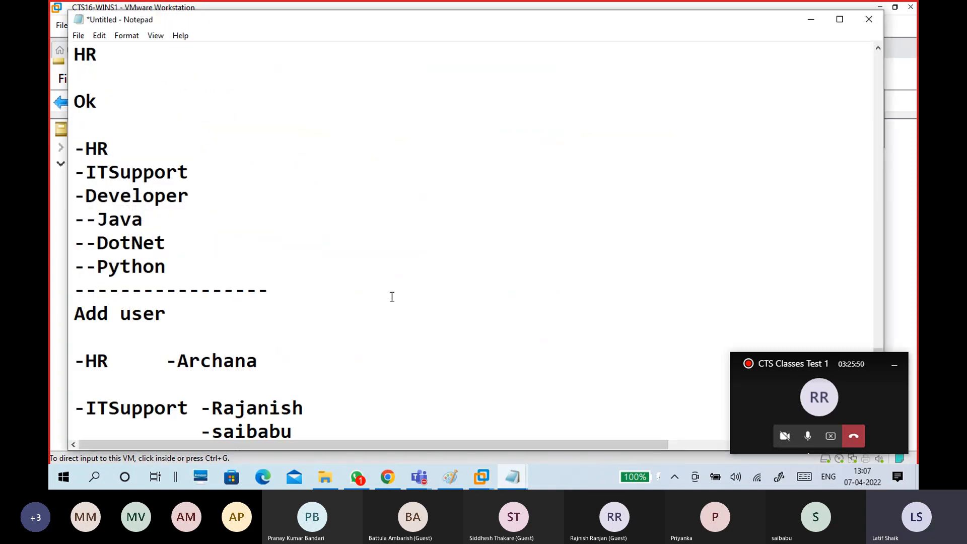
scroll(392, 297, "up", 3)
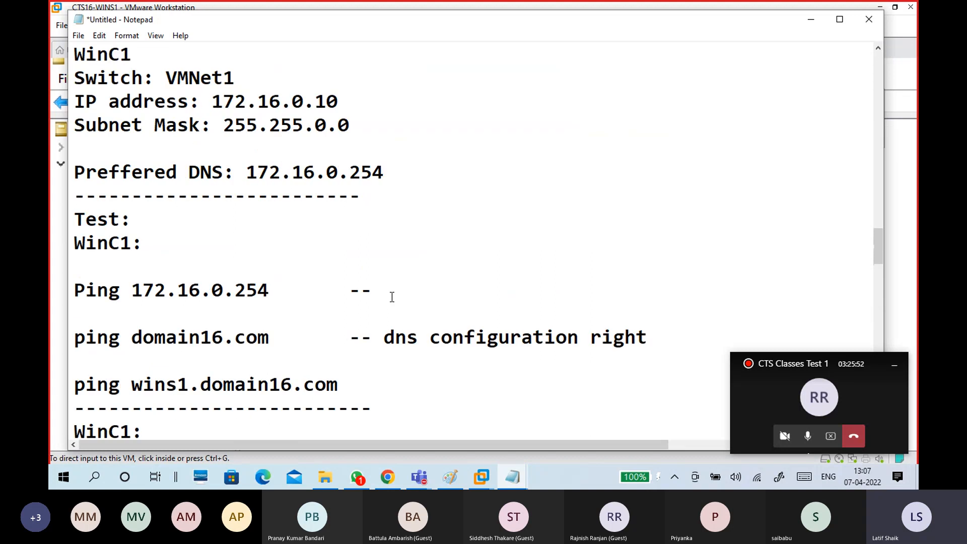
scroll(389, 298, "up", 7)
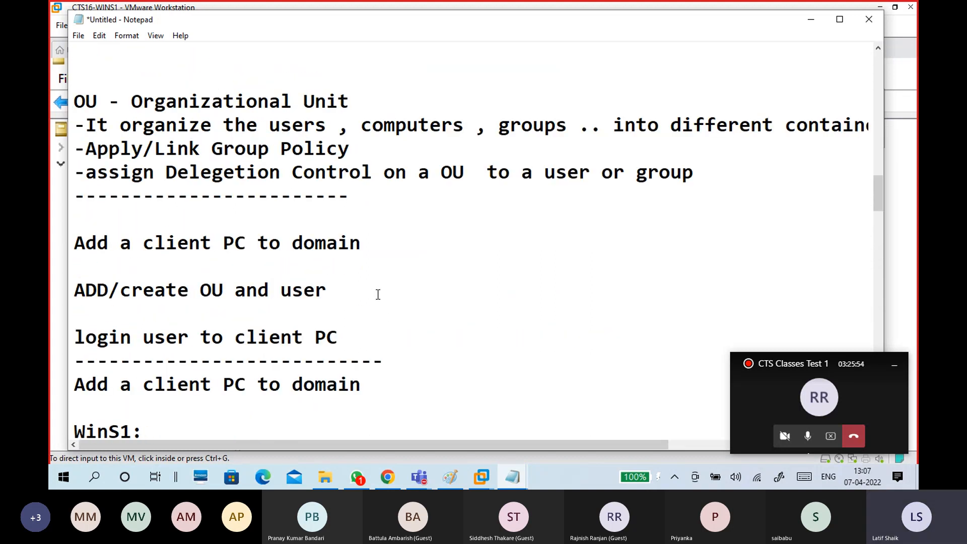
left_click_drag(356, 263, 79, 264)
key("ctrl+c")
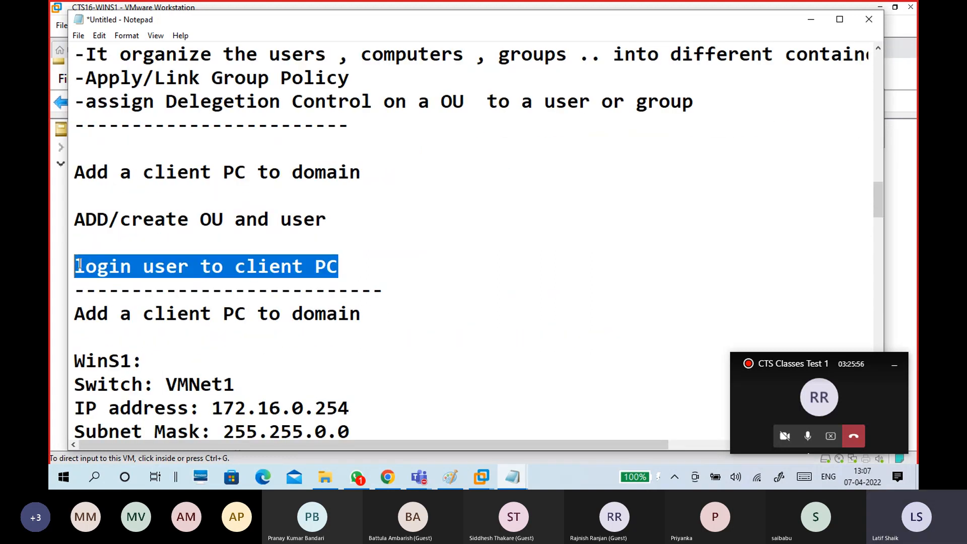
Add a dashed divider under the OU list and paste 'login user to client PC' beneath it.
scroll(359, 299, "down", 20)
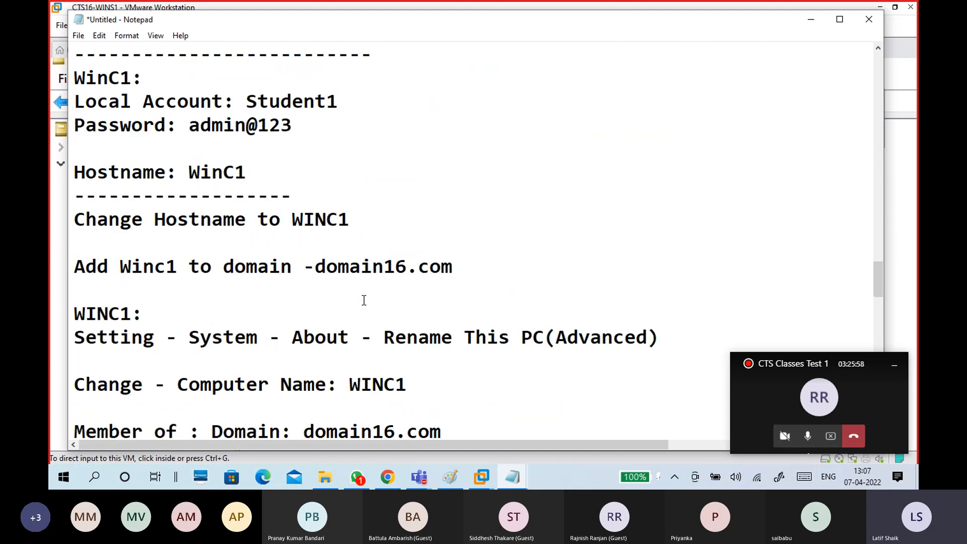
left_click(248, 292)
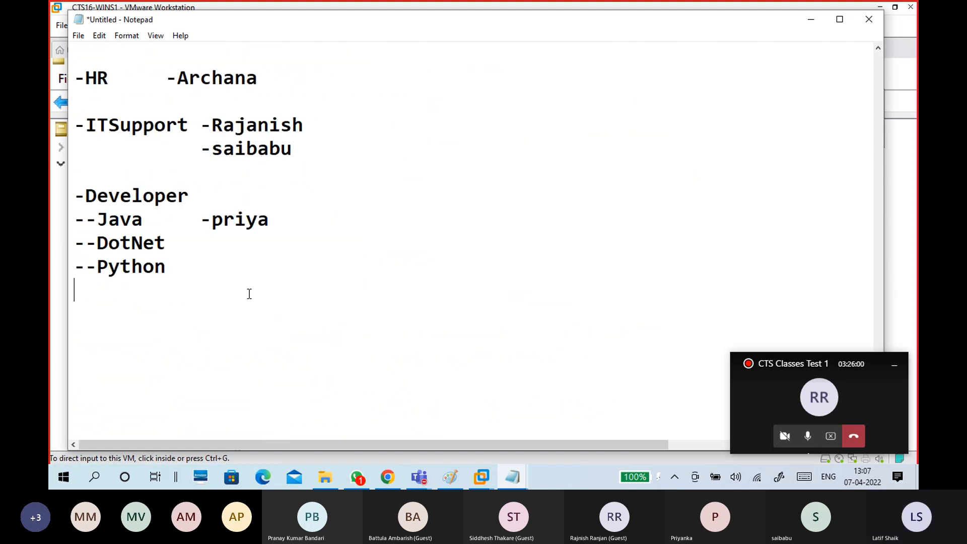
type("------------------------")
key("Return")
key("ctrl+v")
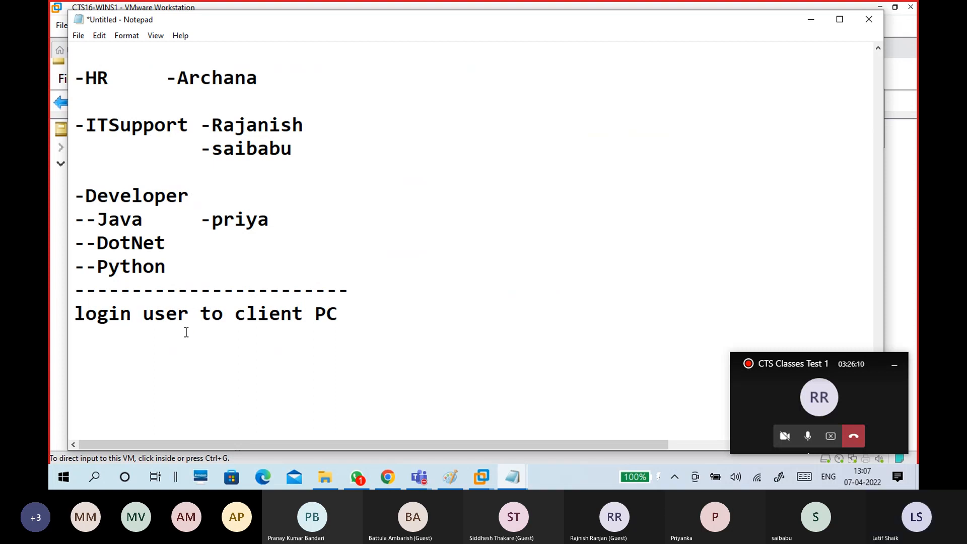
scroll(343, 329, "down", 2)
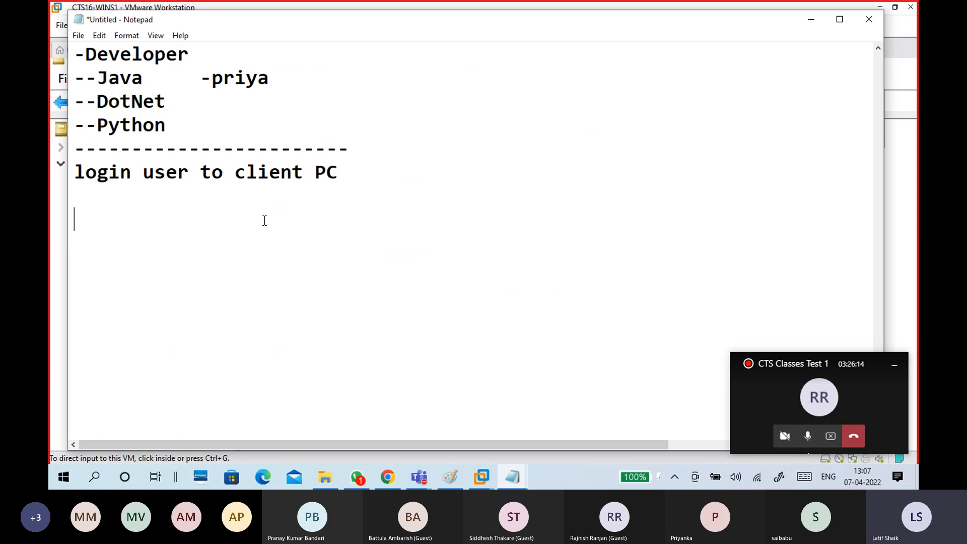
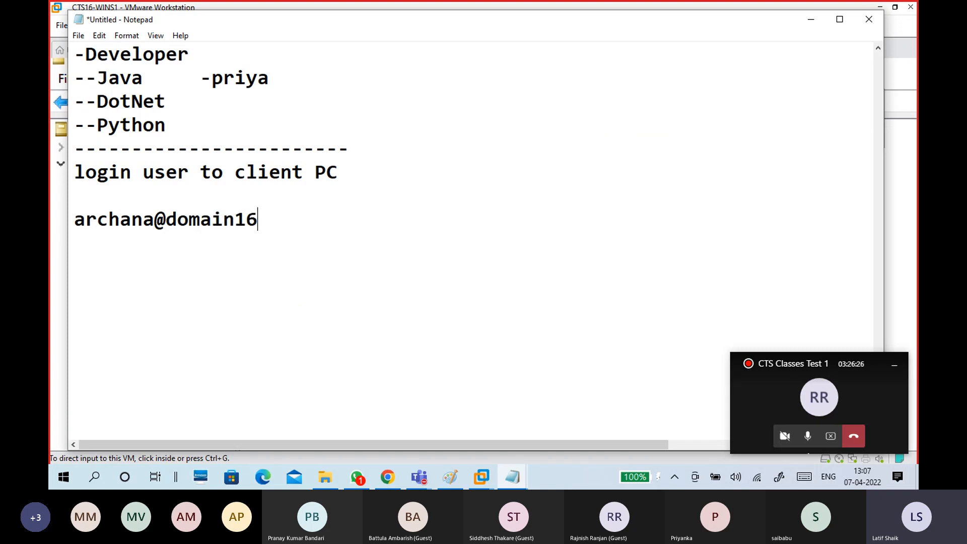
Under a 'login:' heading, note the user's domain16.com address as 'UPN login Universal Principal Name'.
left_click(177, 201)
key("Return")
type("login:")
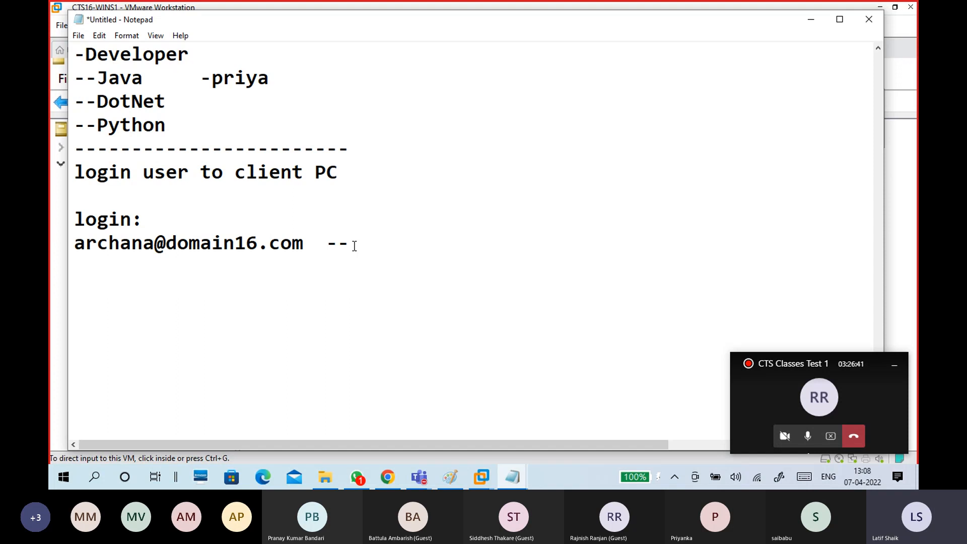
type("UPN")
type("login ")
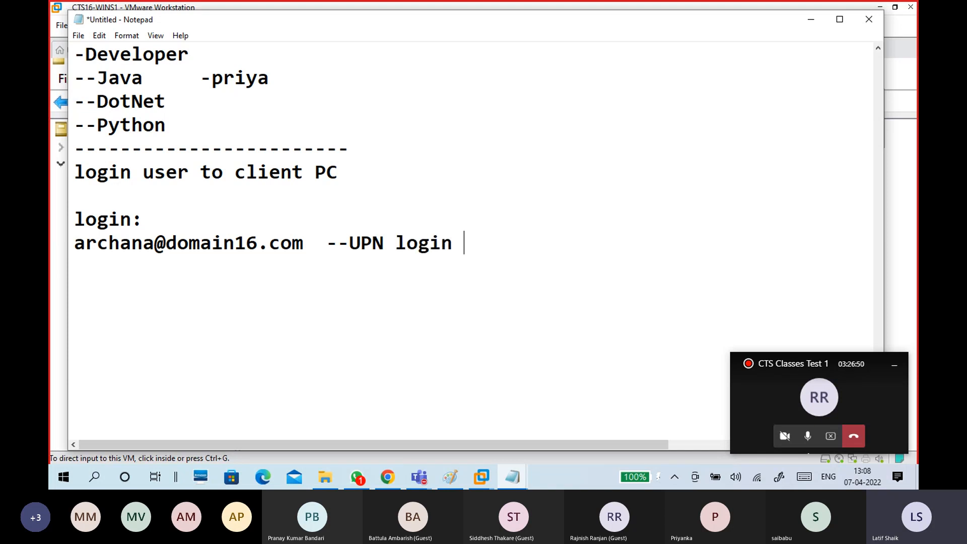
type("Universal ")
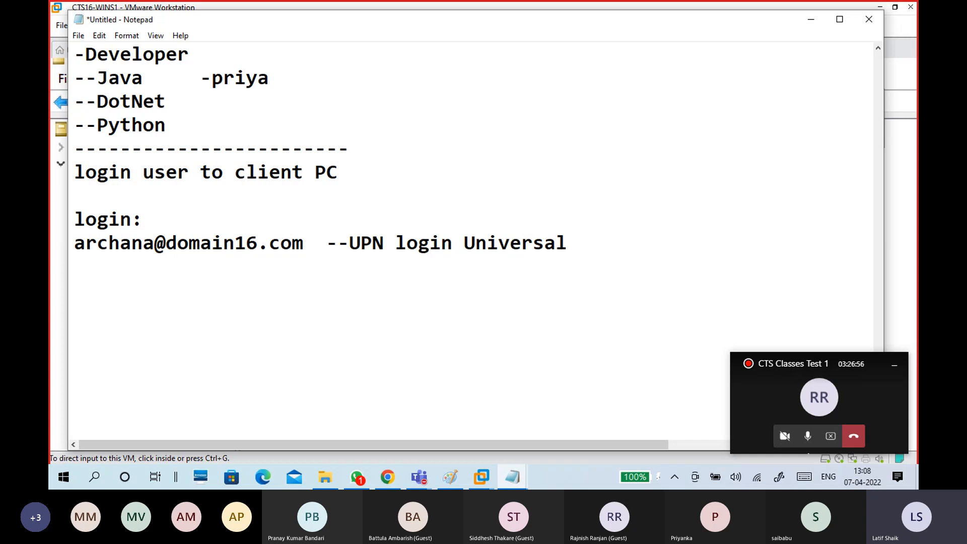
type("Princiap")
key("BackSpace")
key("BackSpace")
key("BackSpace")
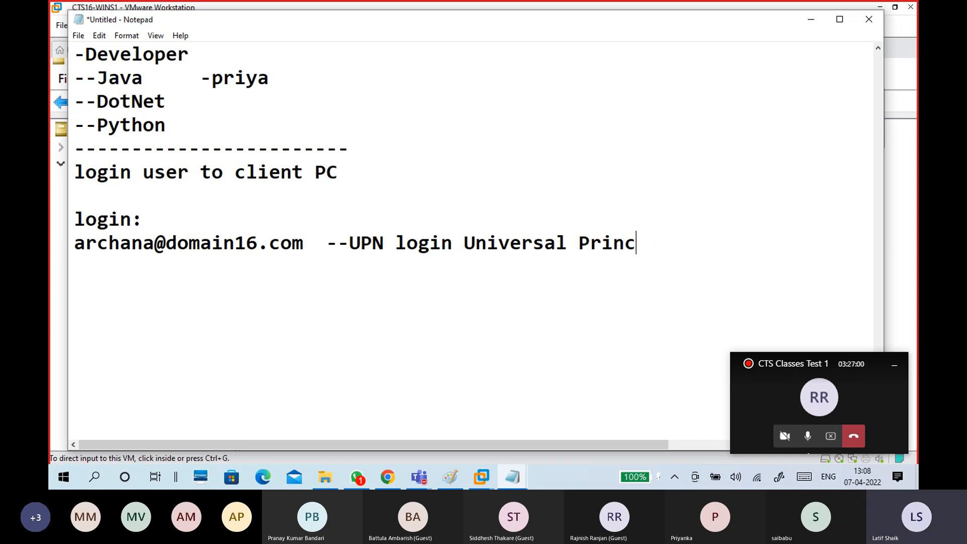
type("ipal Name")
Add the Domain16\<username> line labelled '-- SAM Account'.
key("Return")
key("Return")
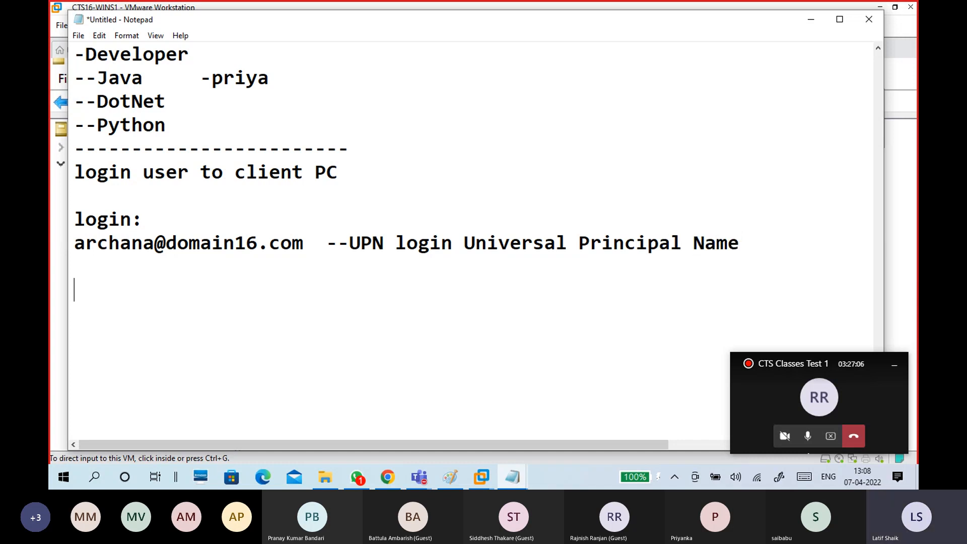
type("Domai")
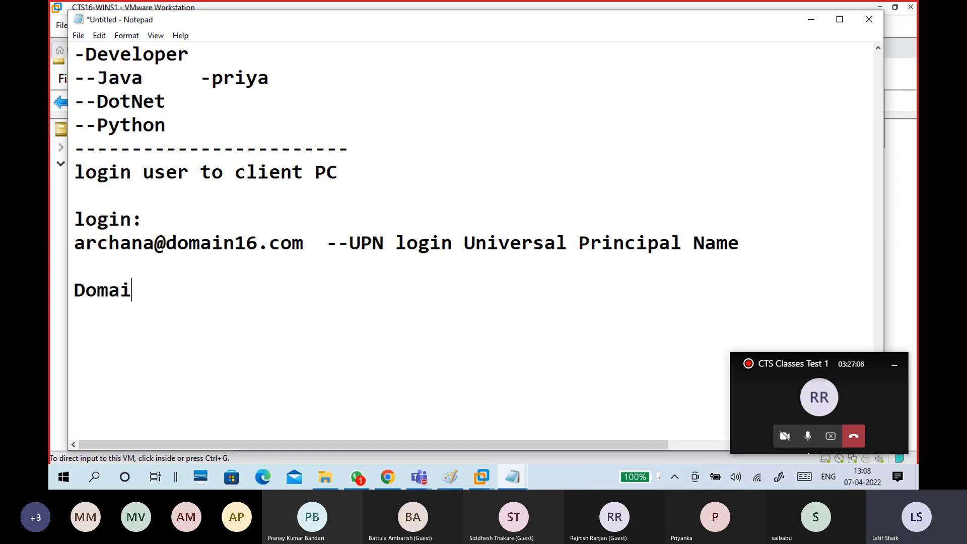
type("n16\\A")
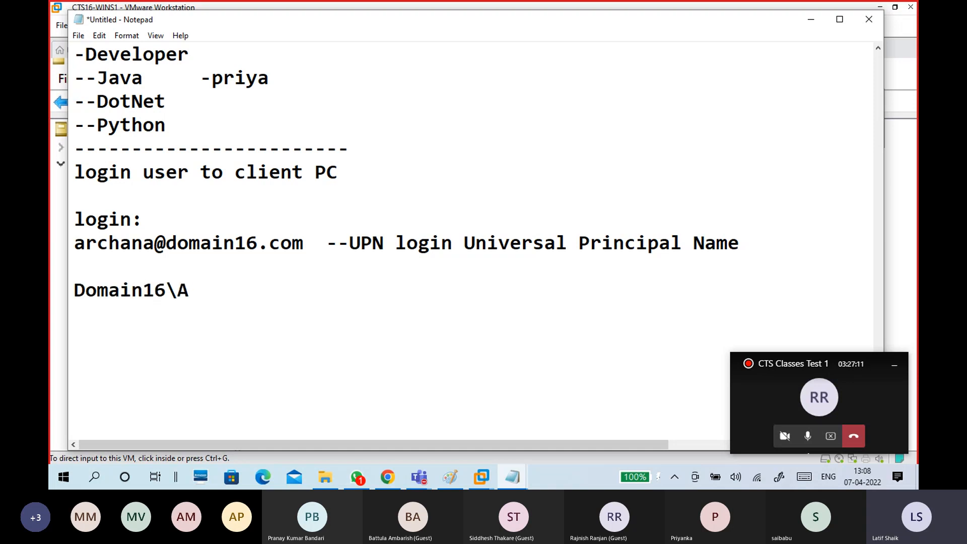
key("BackSpace")
type("archana    ")
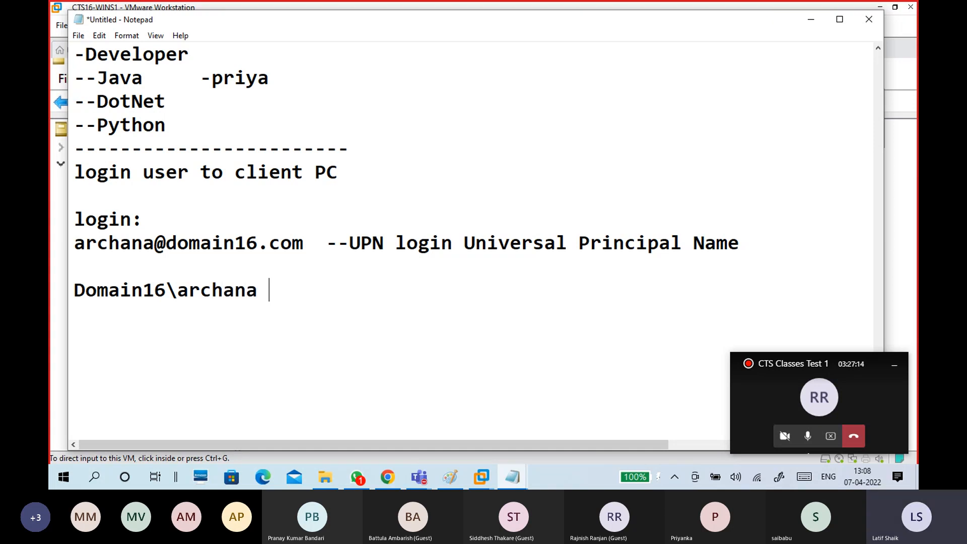
type("-- SAM Account")
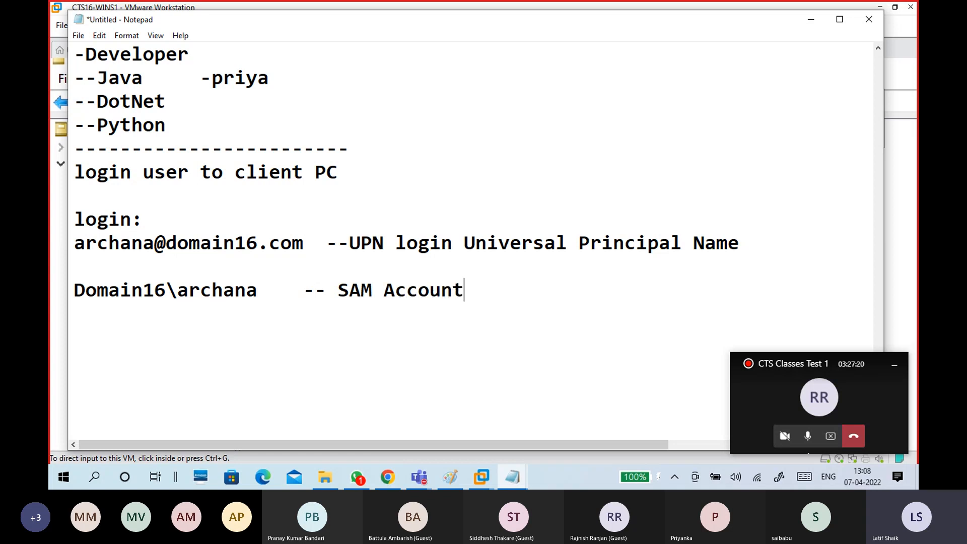
scroll(409, 240, "down", 2)
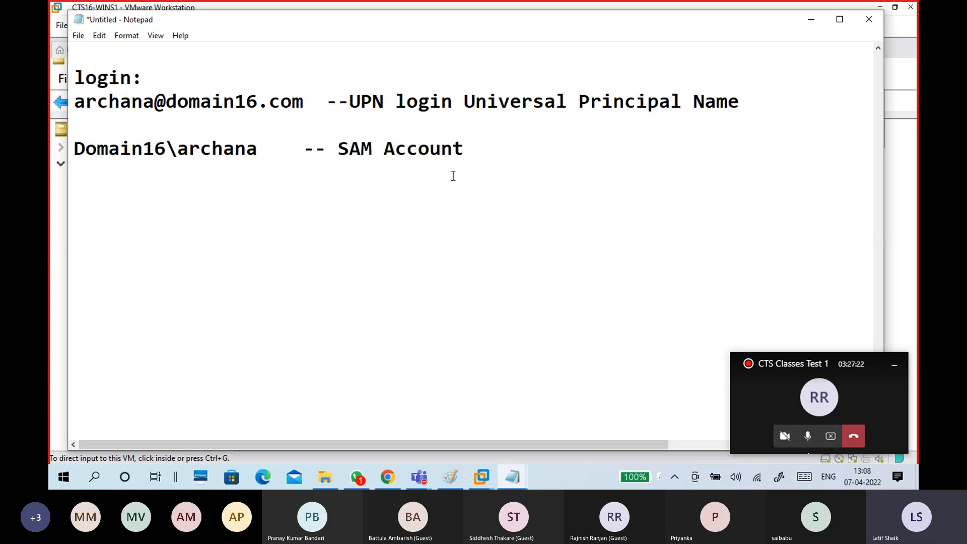
Add 'WIN NT server', 'Domain Database: SAM' and 'Authentication: NTLM' lines below the SAM note.
left_click_drag(467, 145, 335, 149)
left_click(349, 185)
key("Return")
type("WIN NT ")
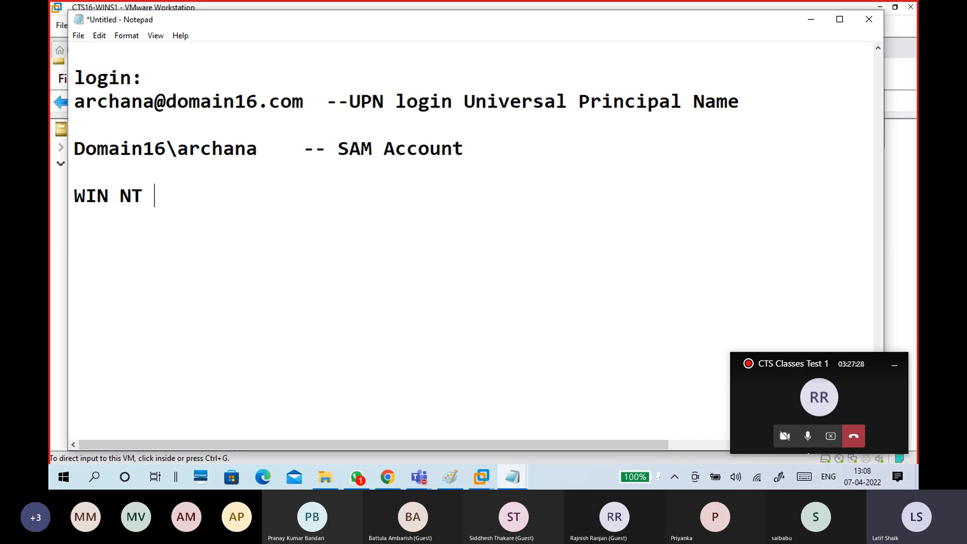
type("server")
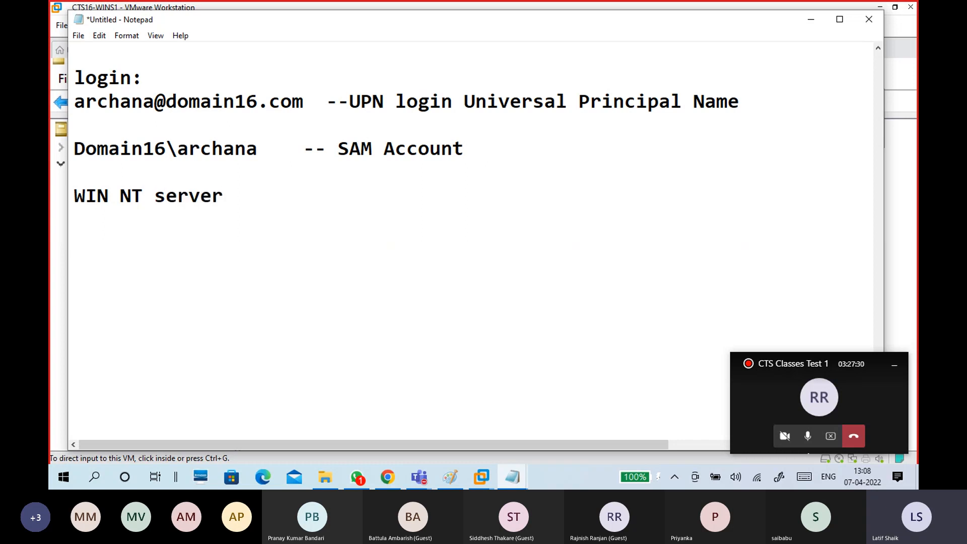
key("Return")
type("Domain ")
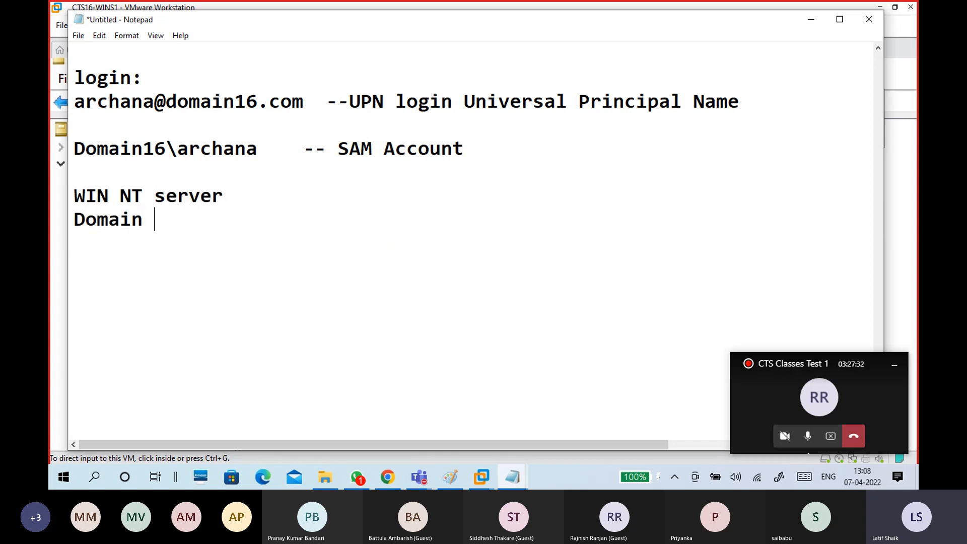
type("Database: ")
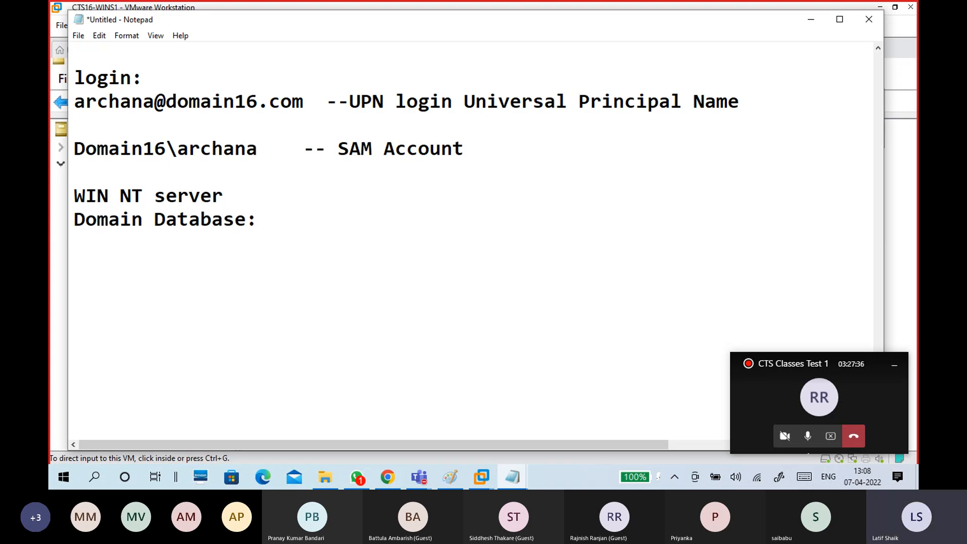
type("SAM")
key("Return")
type("Authent")
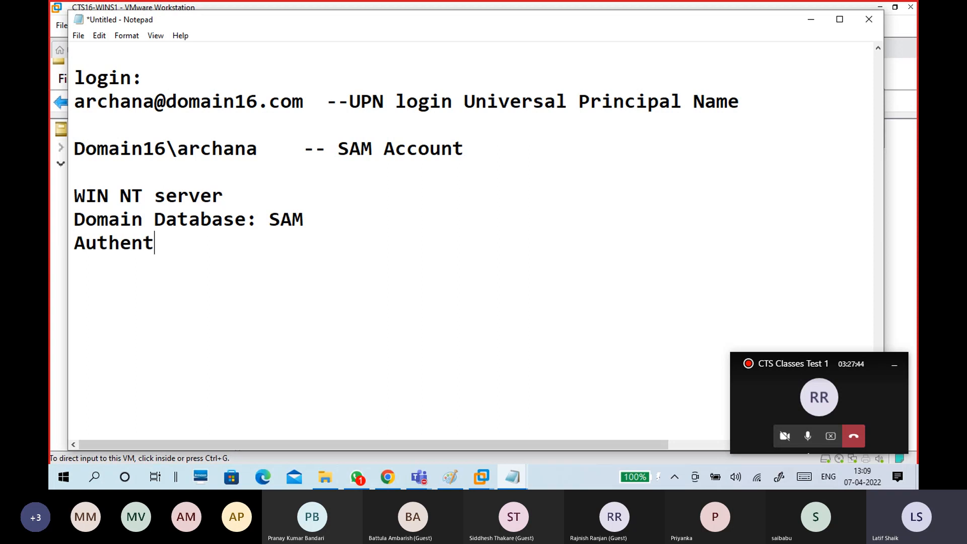
key("BackSpace")
type("tical")
key("BackSpace")
key("BackSpace")
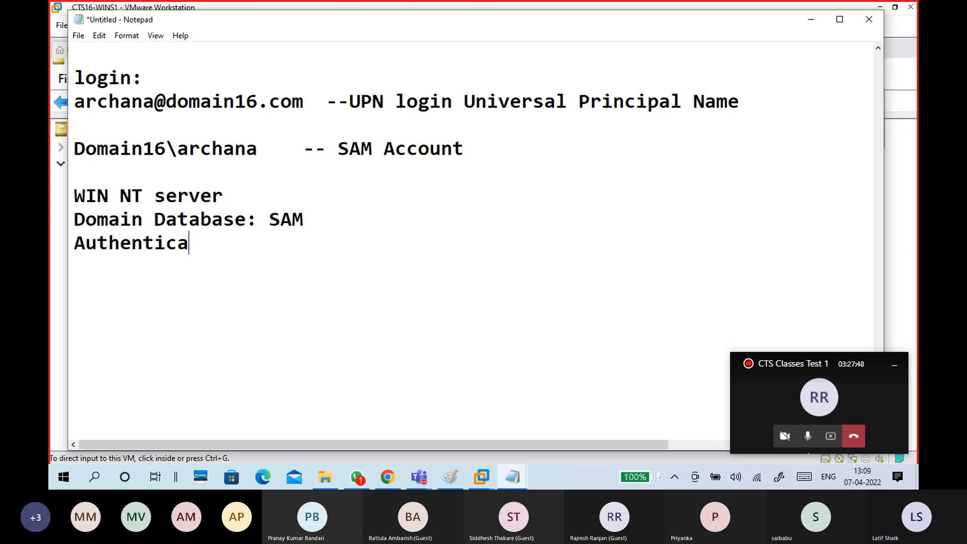
type("ation")
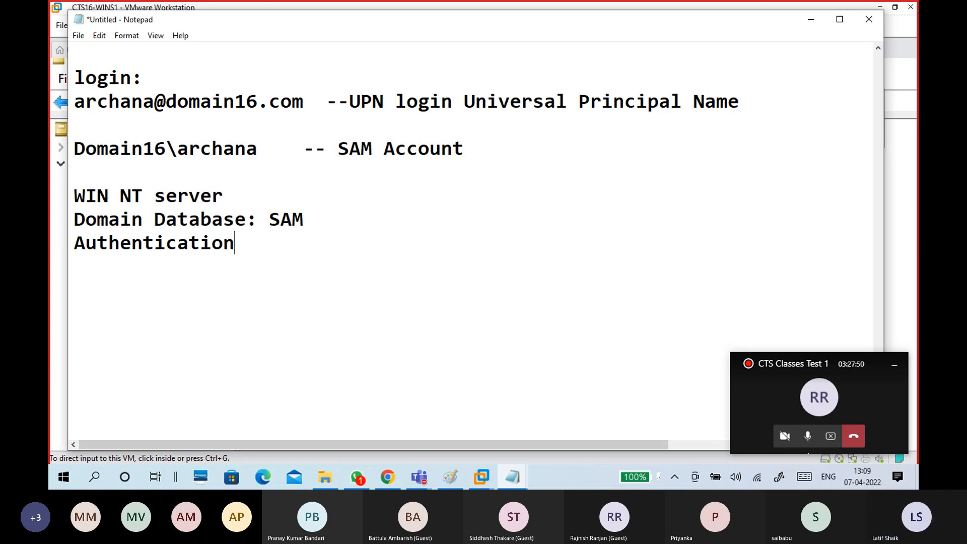
type(":NTLM")
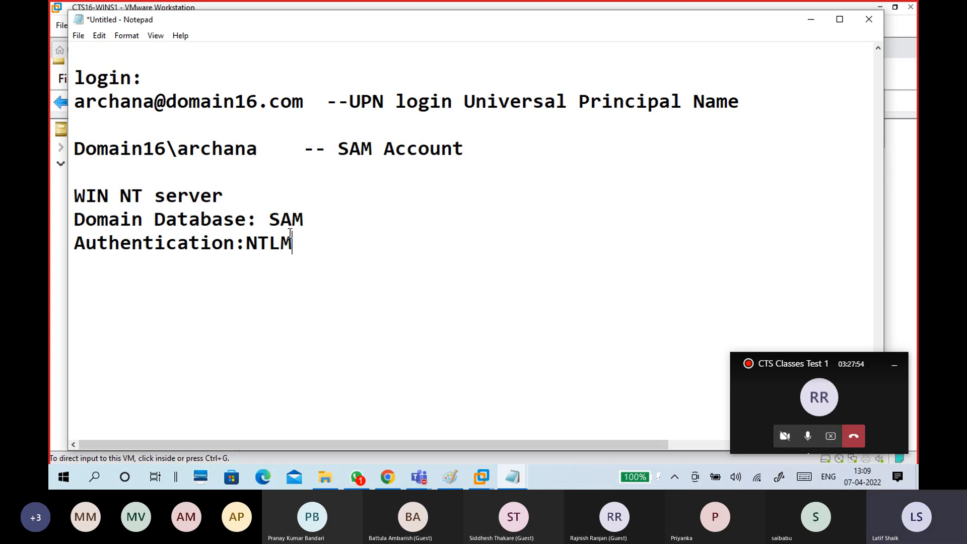
left_click(248, 245)
left_click(250, 272)
Add 'no AD', ',forest, tree...' and 'no fqdn' lines under the WIN NT server notes.
left_click_drag(243, 189, 64, 196)
left_click(116, 277)
key("Return")
type("no AD")
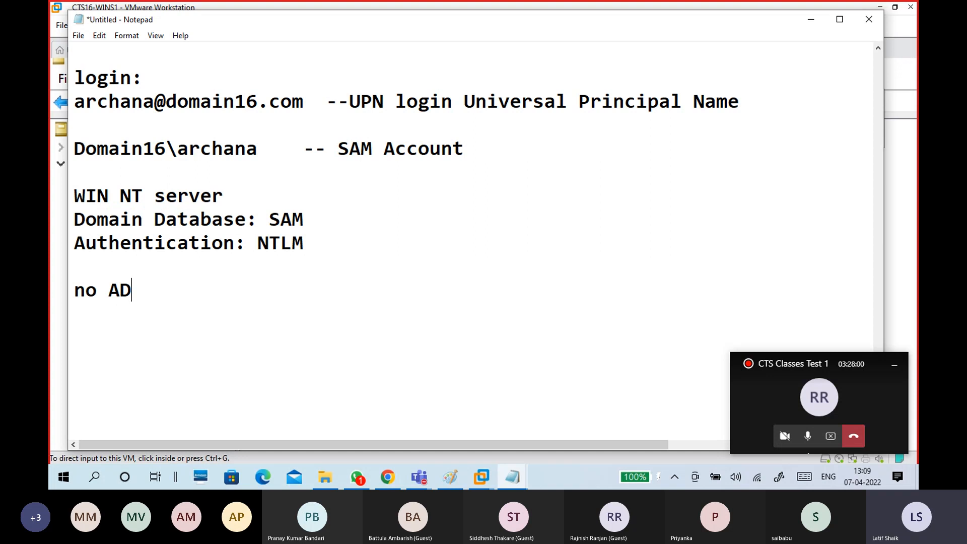
key("Return")
type(",forest,")
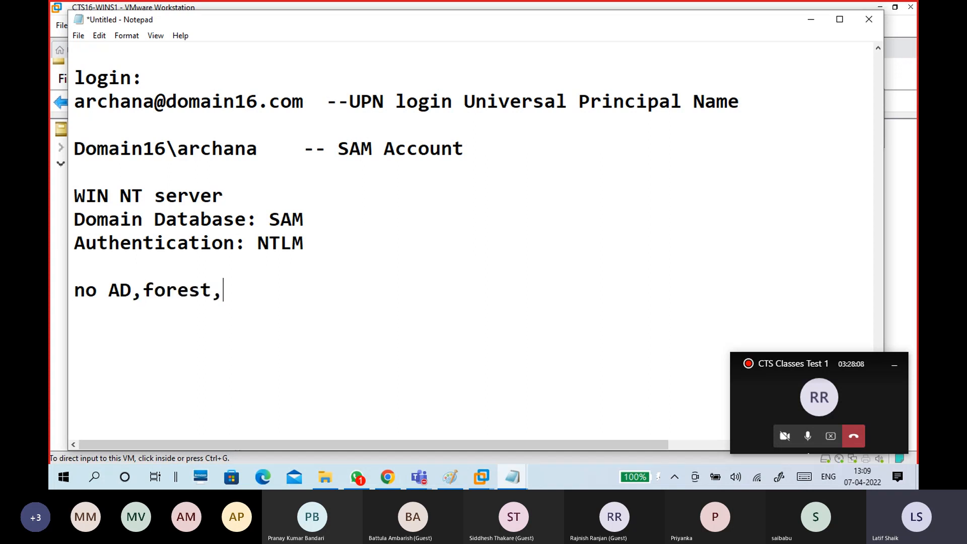
type(" tree...")
key("Return")
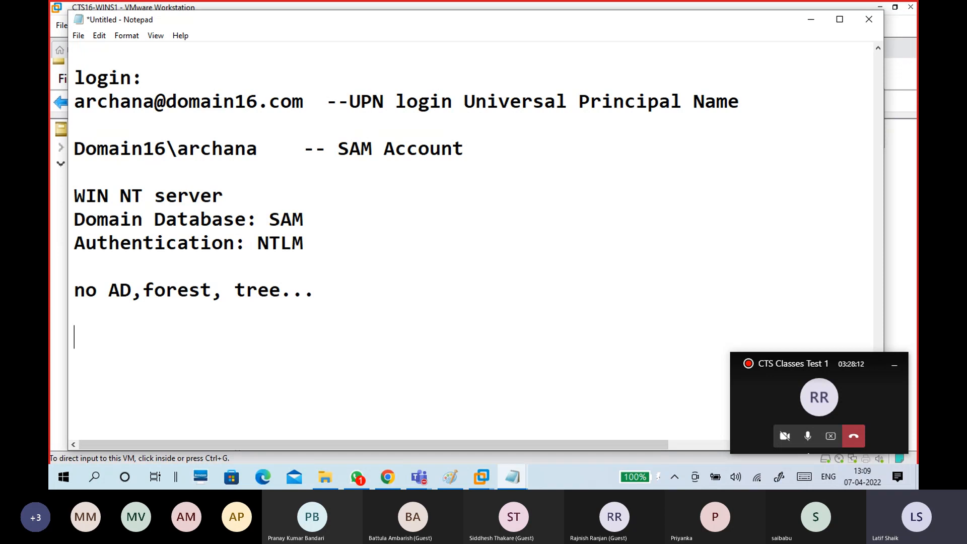
key("BackSpace")
type("no fqdn")
key("Return")
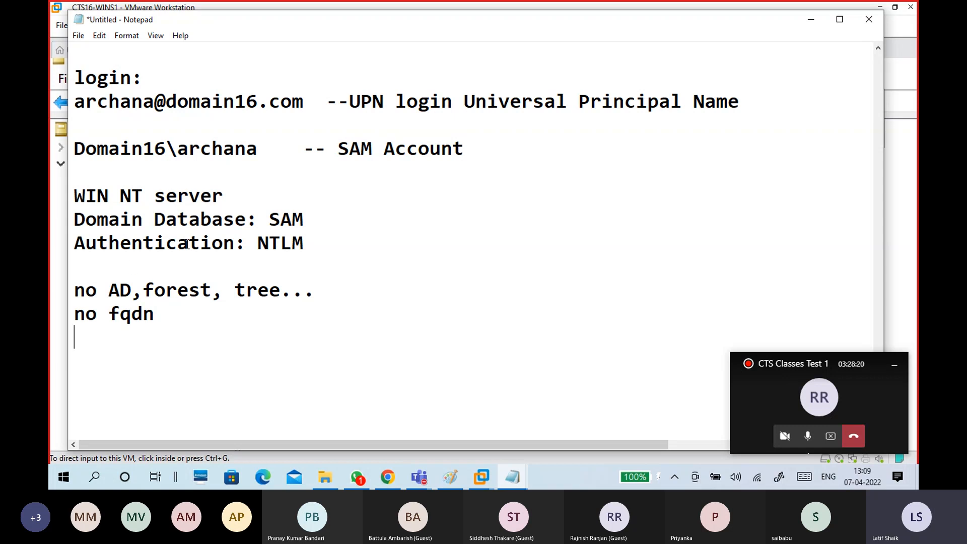
Frame the WIN NT server notes with dashed dividers above and below.
left_click_drag(304, 243, 76, 200)
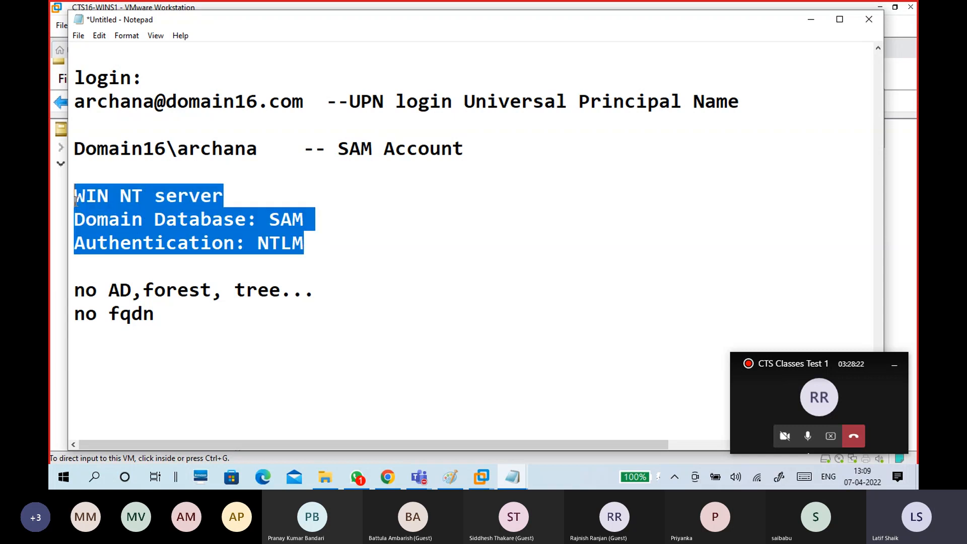
left_click(242, 265)
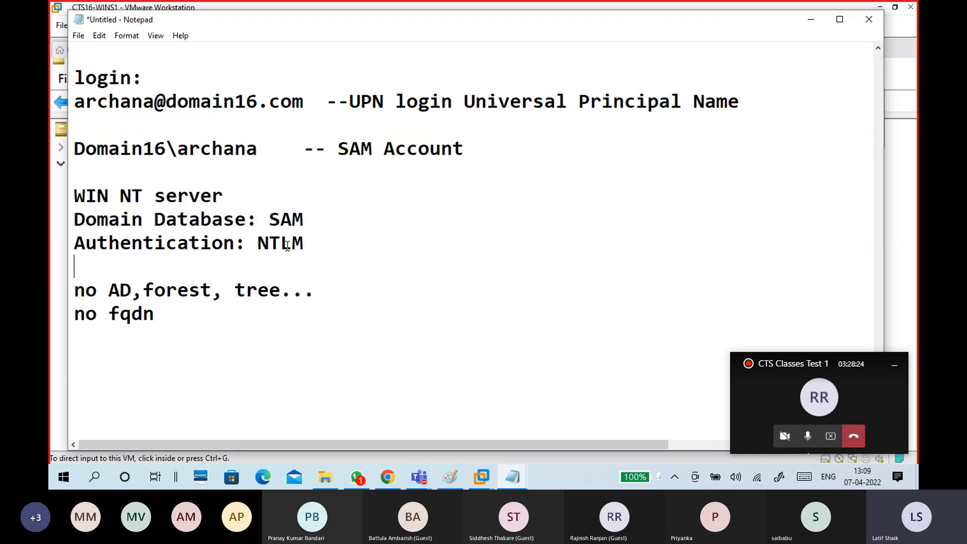
left_click_drag(323, 240, 71, 200)
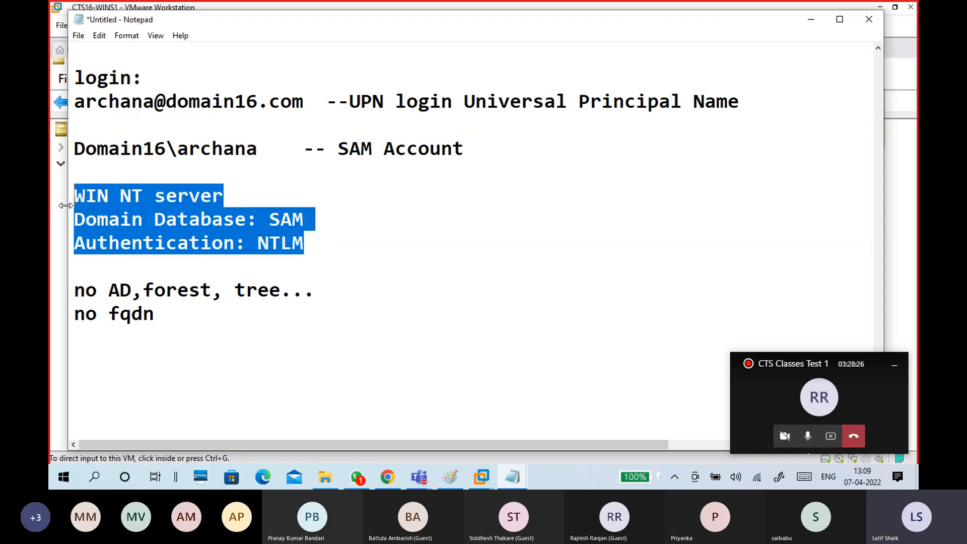
left_click(336, 245)
left_click(181, 177)
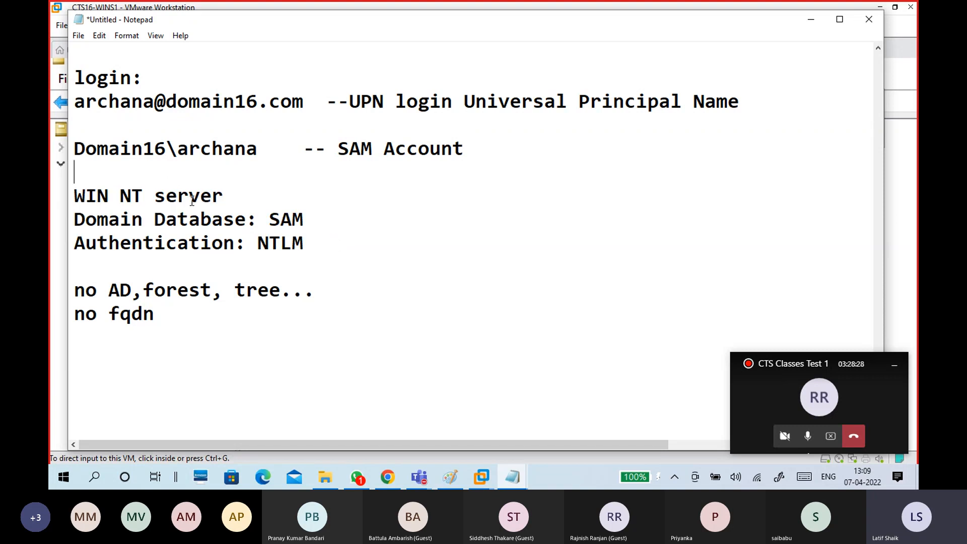
left_click_drag(79, 153, 276, 164)
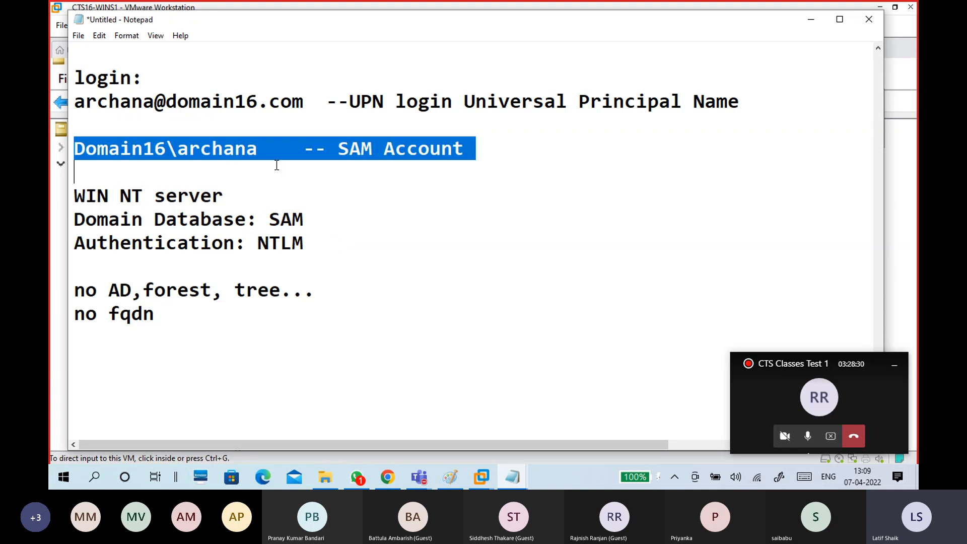
left_click(361, 225)
left_click(222, 183)
type("---------------------------")
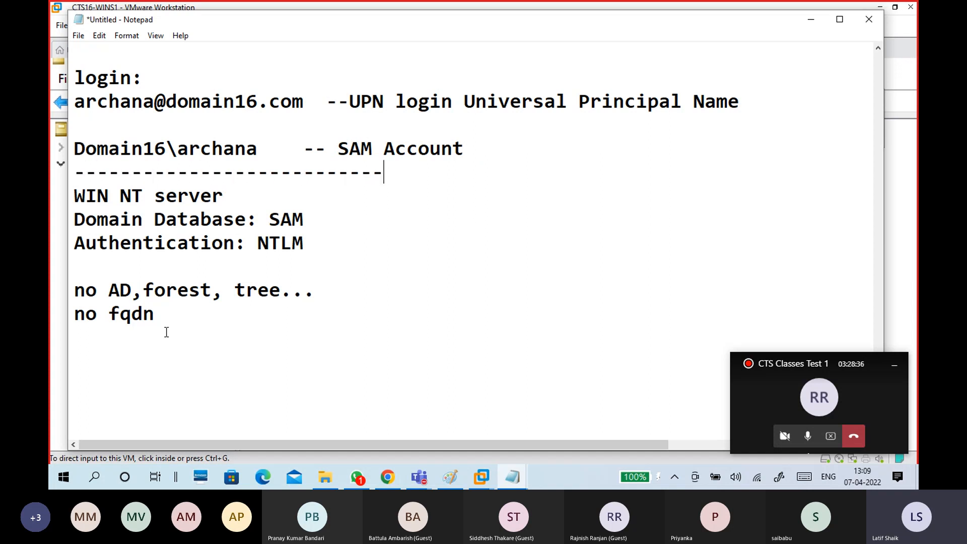
left_click(127, 340)
type("------------------------------")
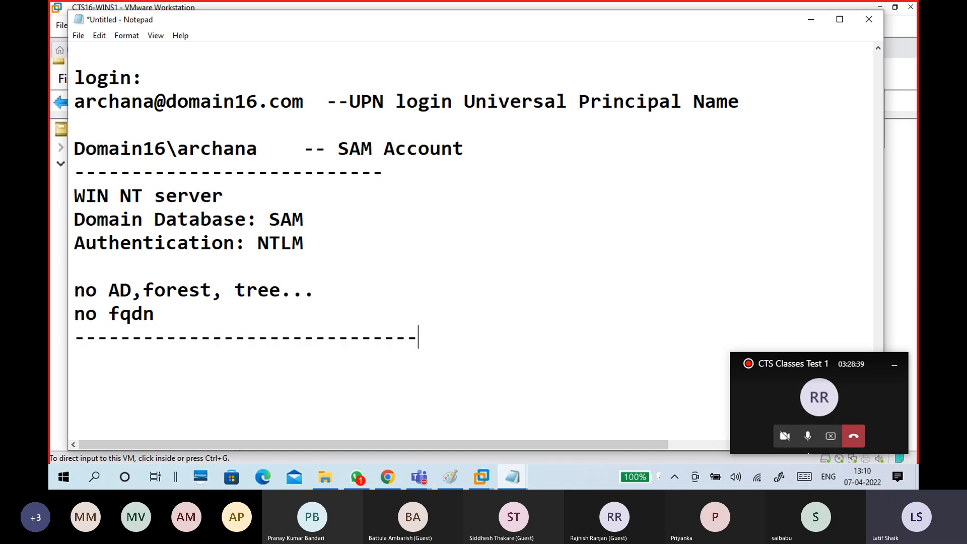
Highlight the UPN and SAM login examples to review them.
scroll(127, 272, "up", 1)
scroll(127, 273, "up", 1)
left_click_drag(270, 290, 65, 290)
left_click_drag(317, 242, 58, 237)
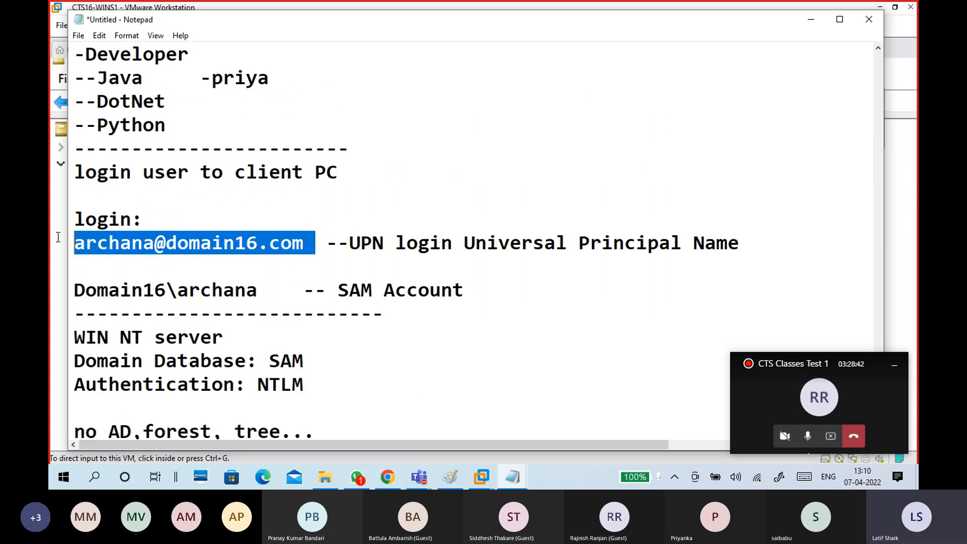
left_click_drag(274, 297, 70, 290)
left_click(189, 313)
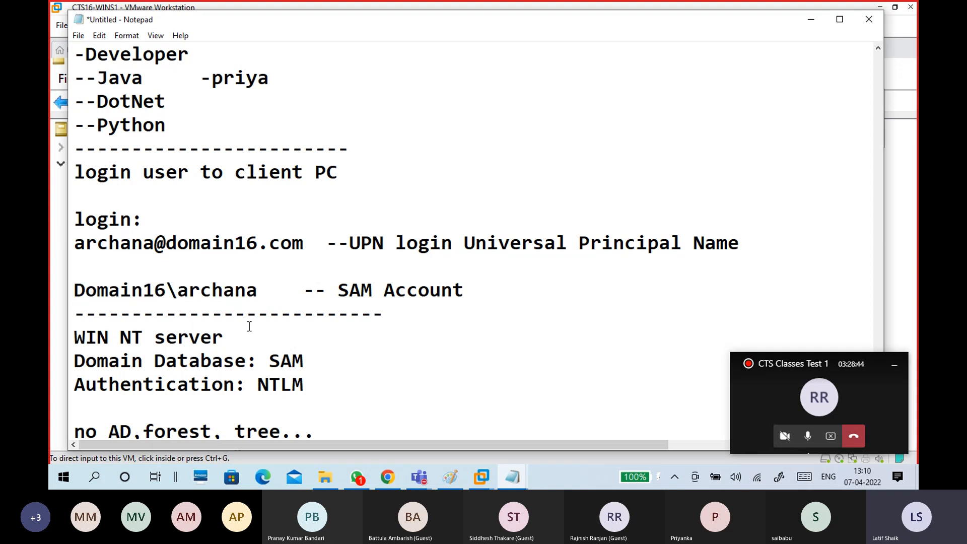
scroll(328, 312, "down", 2)
Add 'WINC1:' and 'Other User' lines below the last divider, then show the VM previews.
left_click(327, 386)
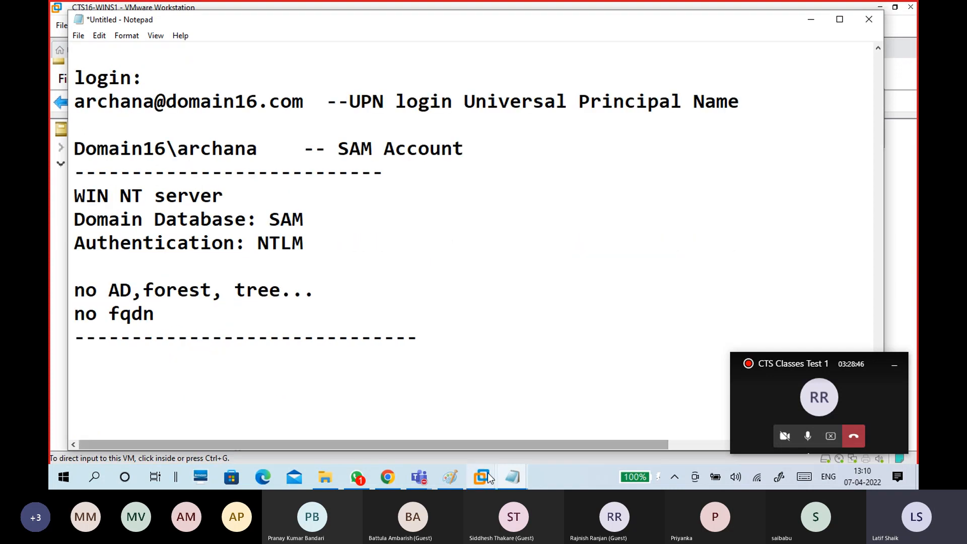
left_click(345, 363)
type("WINC1:")
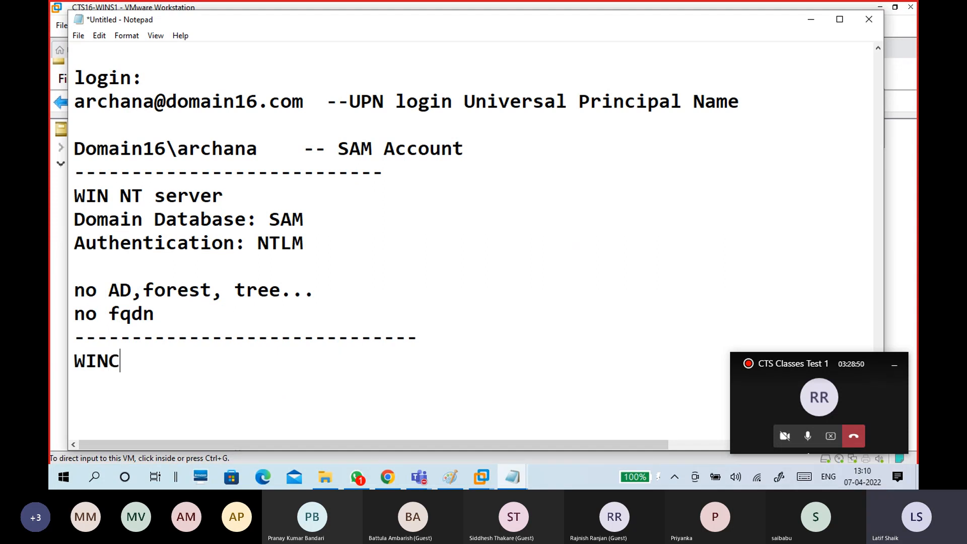
key("Return")
type("Other User")
key("Return")
key("Return")
scroll(345, 358, "down", 2)
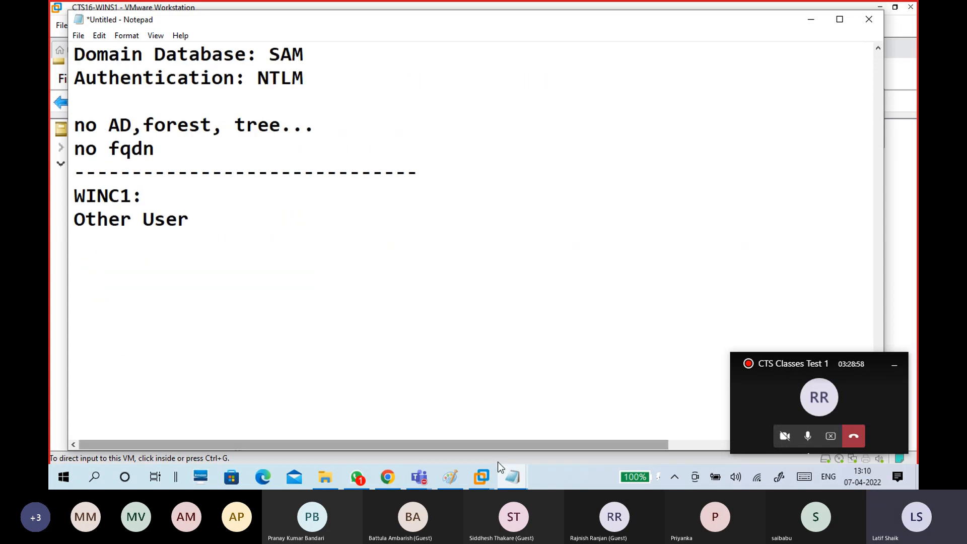
left_click(481, 477)
On CTS16-WINC1, choose Other user and enter the domain user's name and password.
left_click(580, 412)
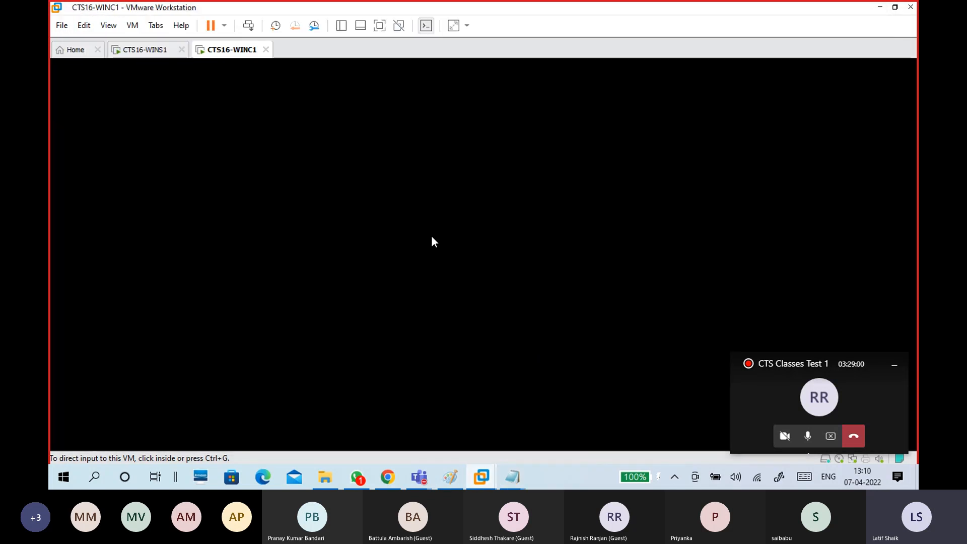
left_click(170, 103)
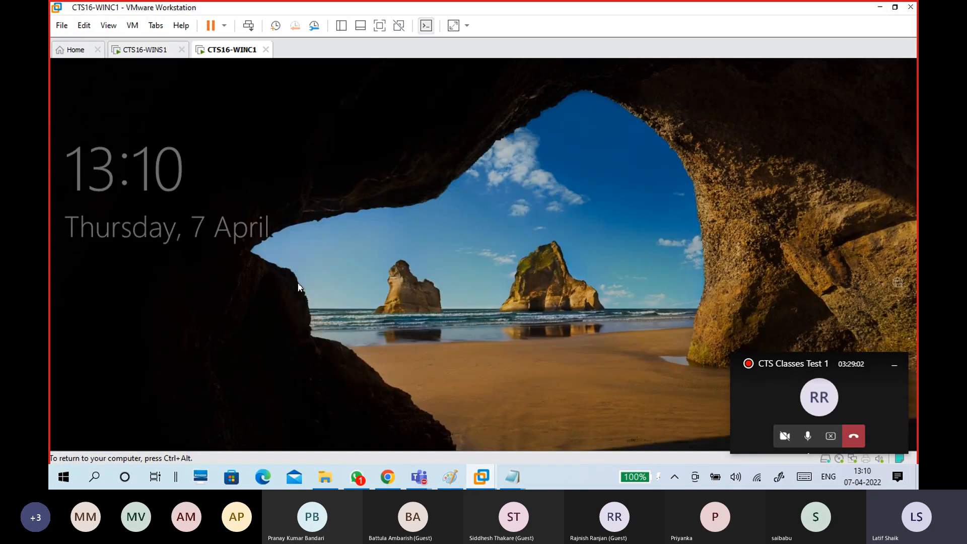
left_click(298, 287)
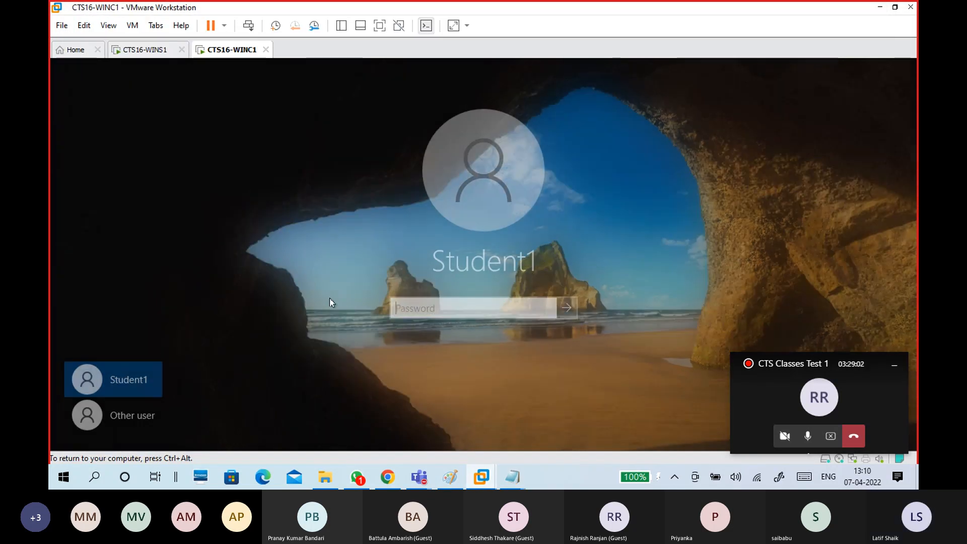
left_click(143, 418)
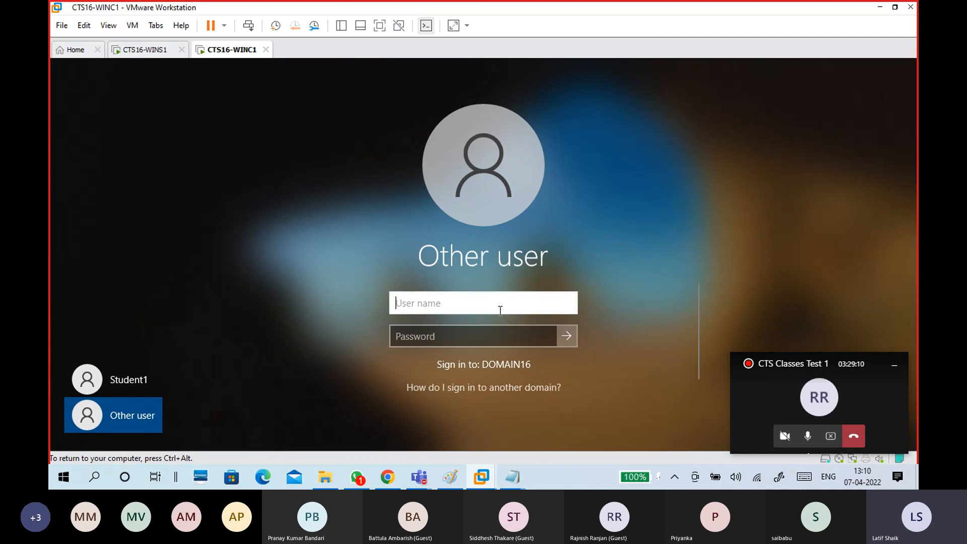
type("Archana")
left_click(462, 333)
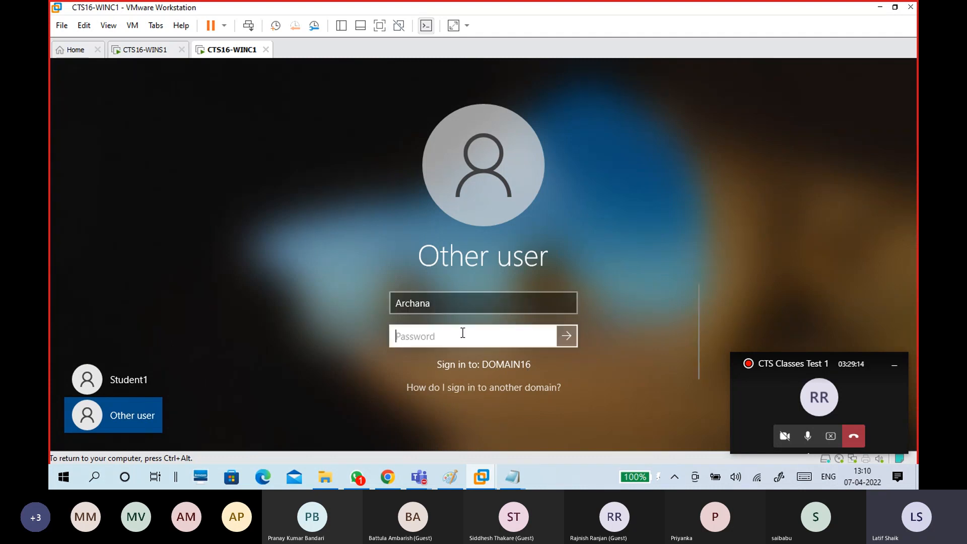
type("*******")
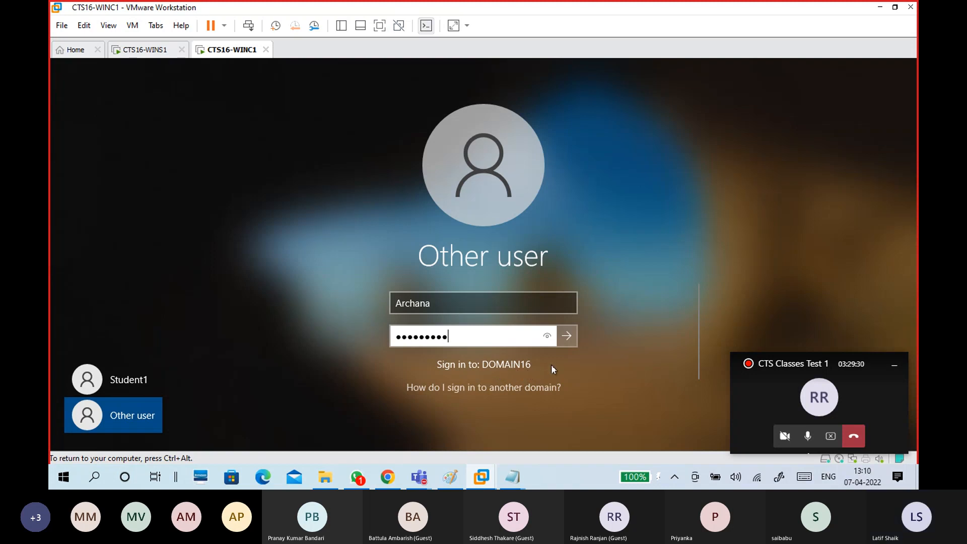
left_click(453, 302)
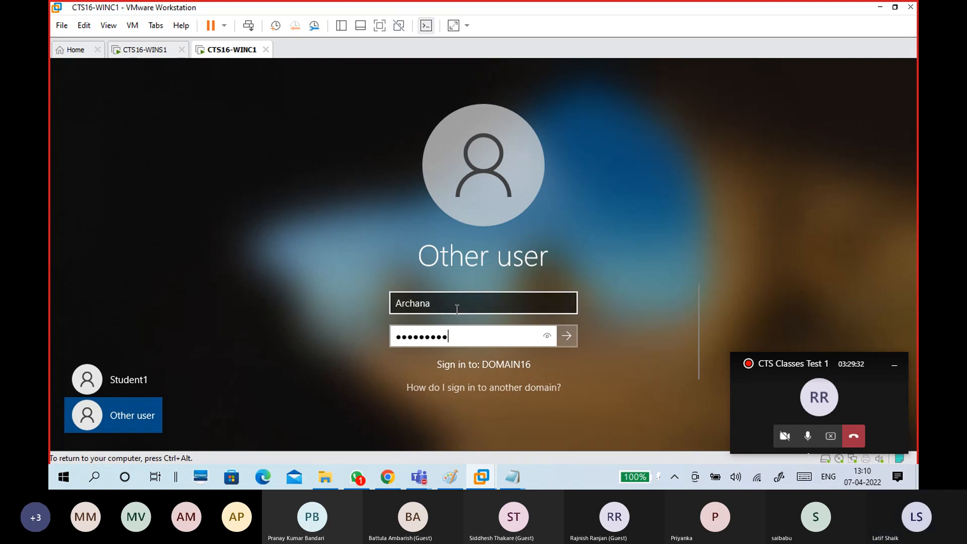
type("@")
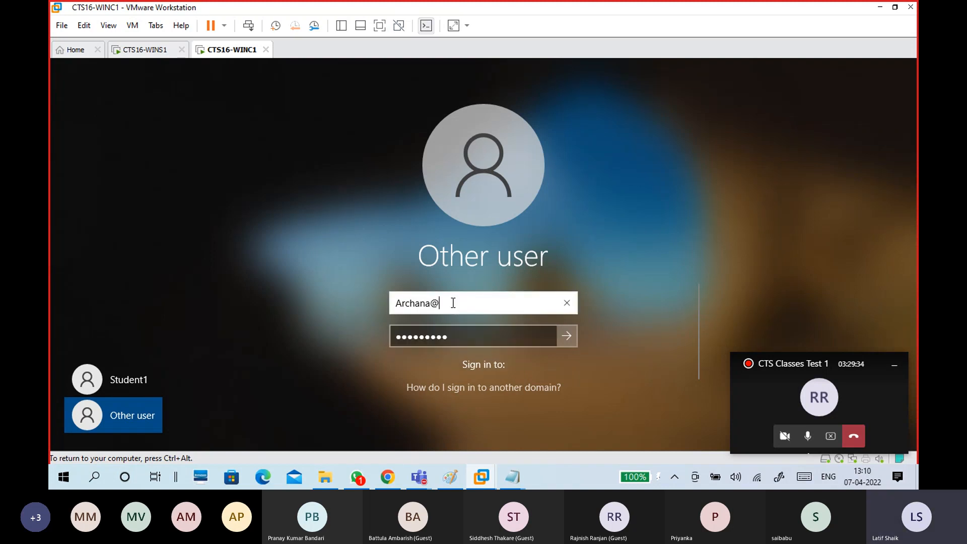
type("domain1")
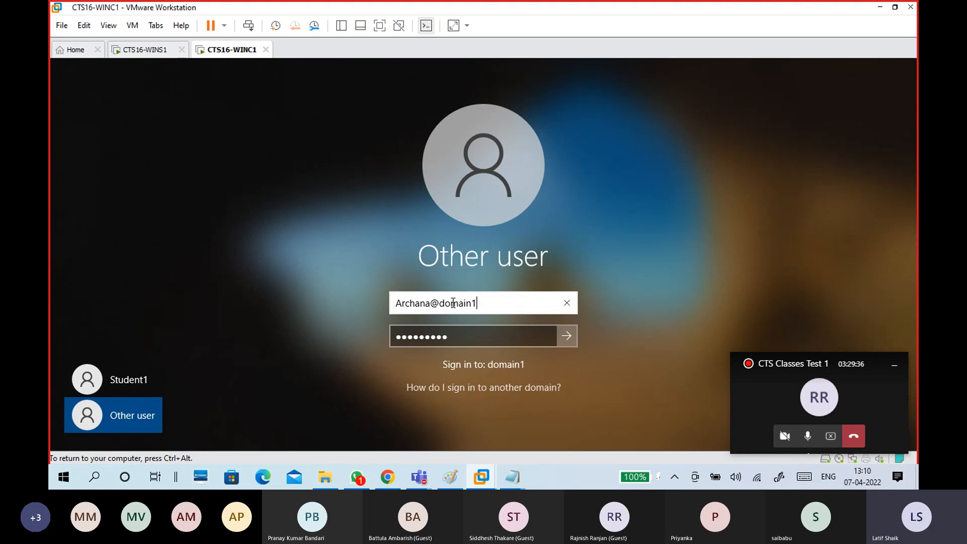
type("6.com")
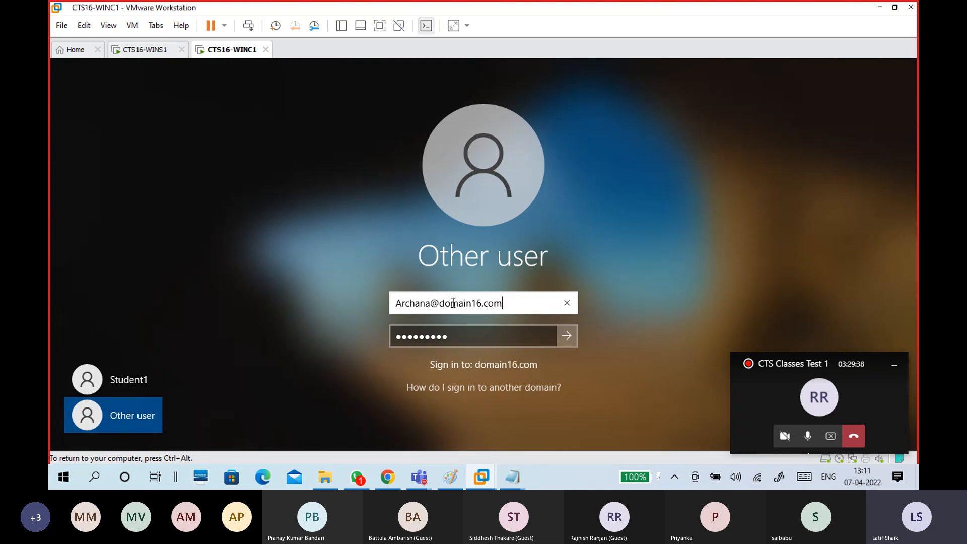
left_click_drag(503, 303, 392, 297)
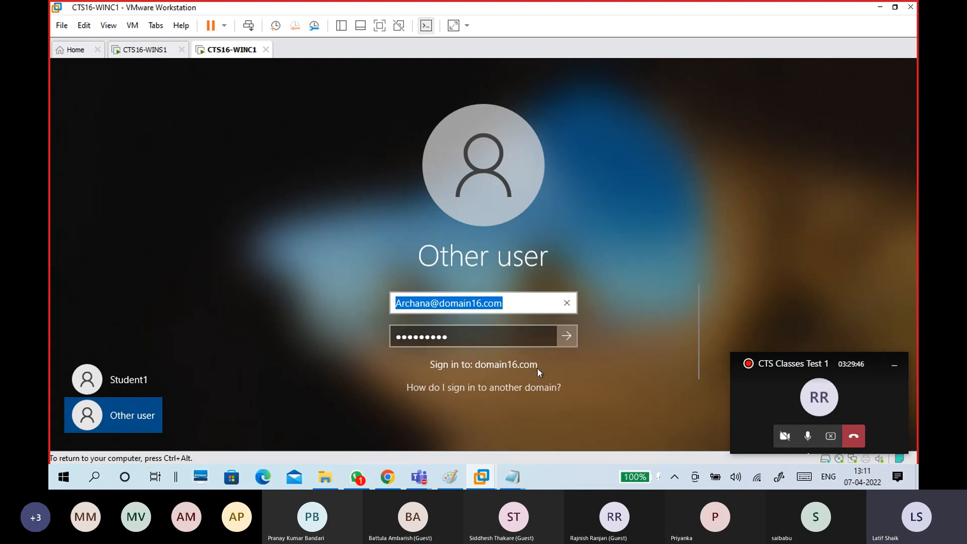
type("Do")
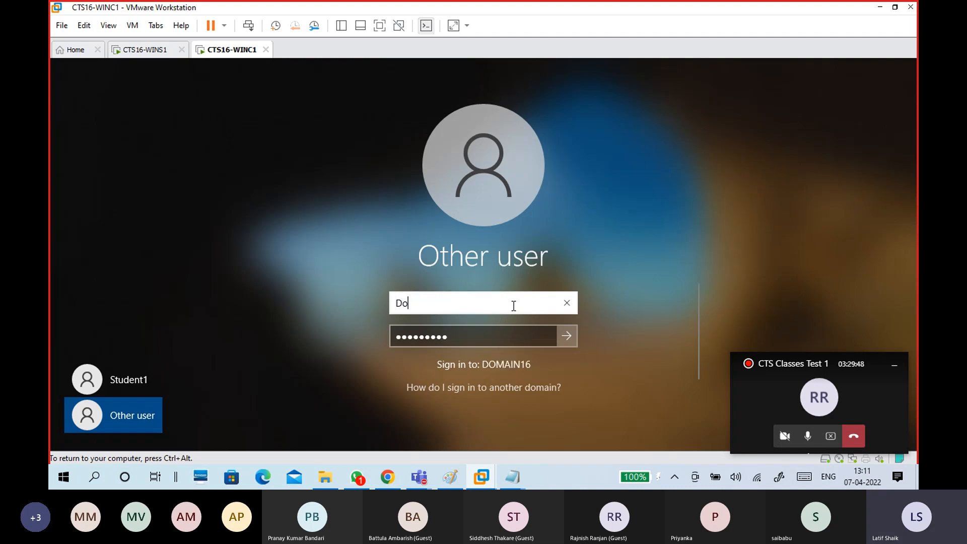
type("main16\\Ar")
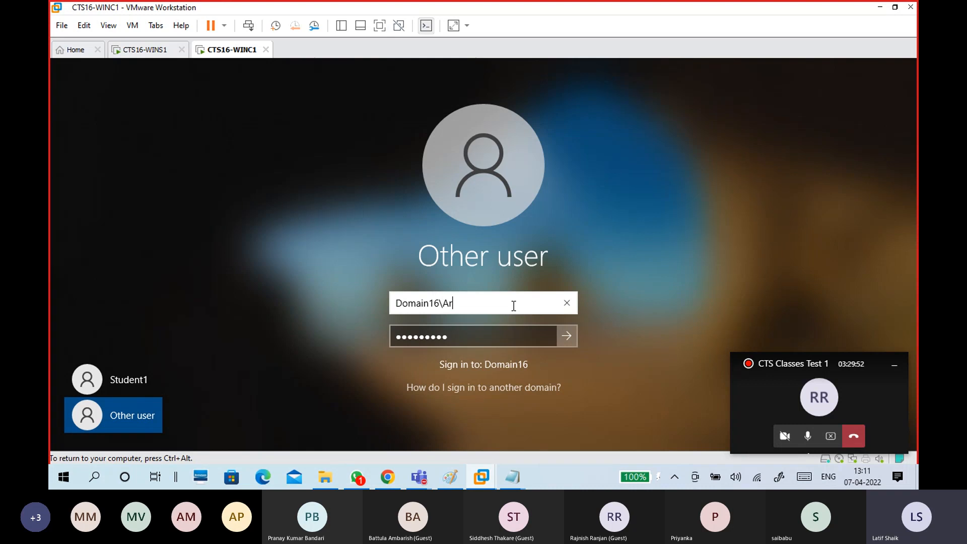
type("chana")
left_click_drag(514, 306, 396, 298)
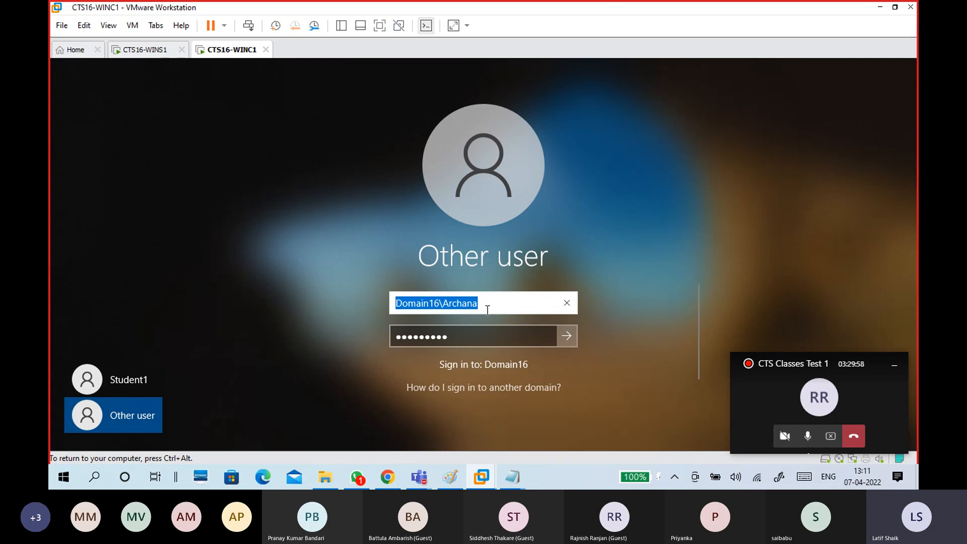
key("BackSpace")
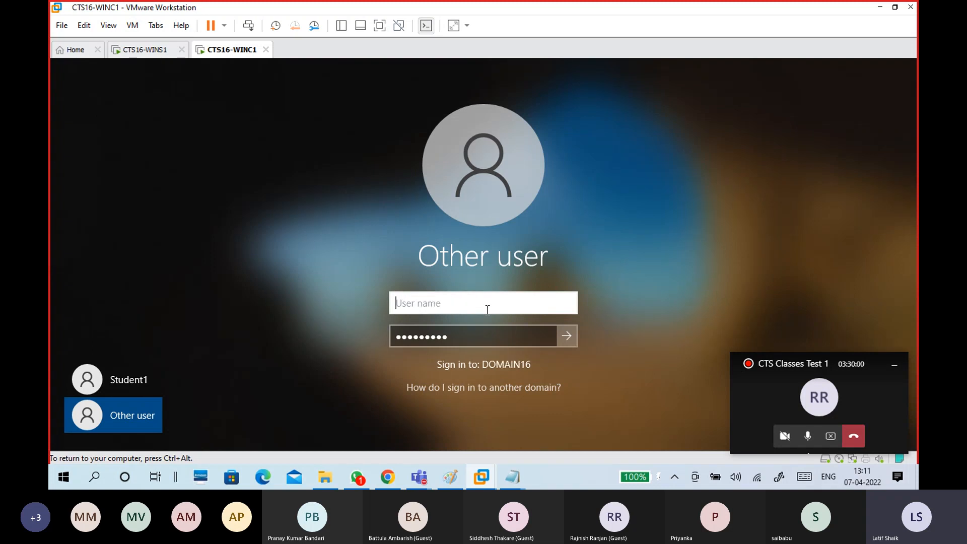
type("Archana")
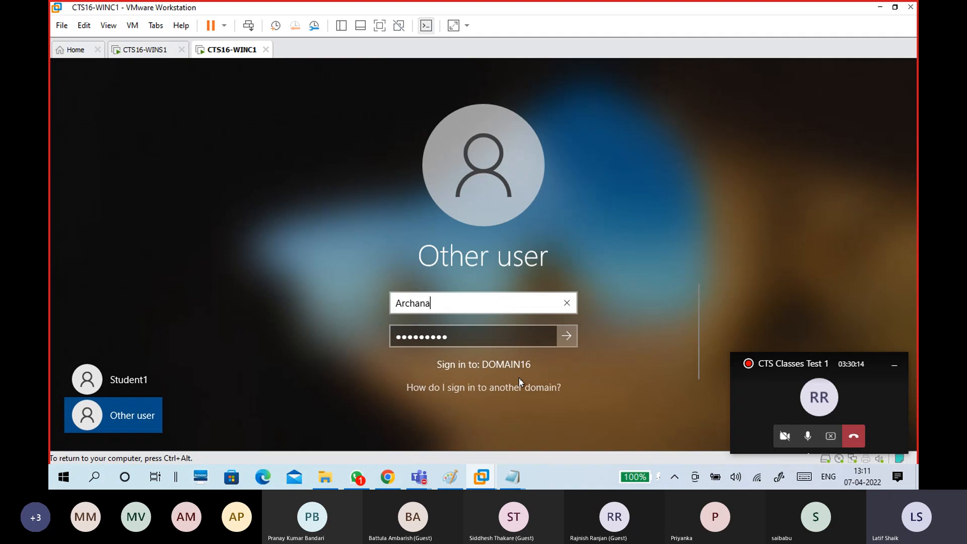
Submit the domain user's sign-in on CTS16-WINC1 and release input while Windows prepares the profile.
left_click(566, 336)
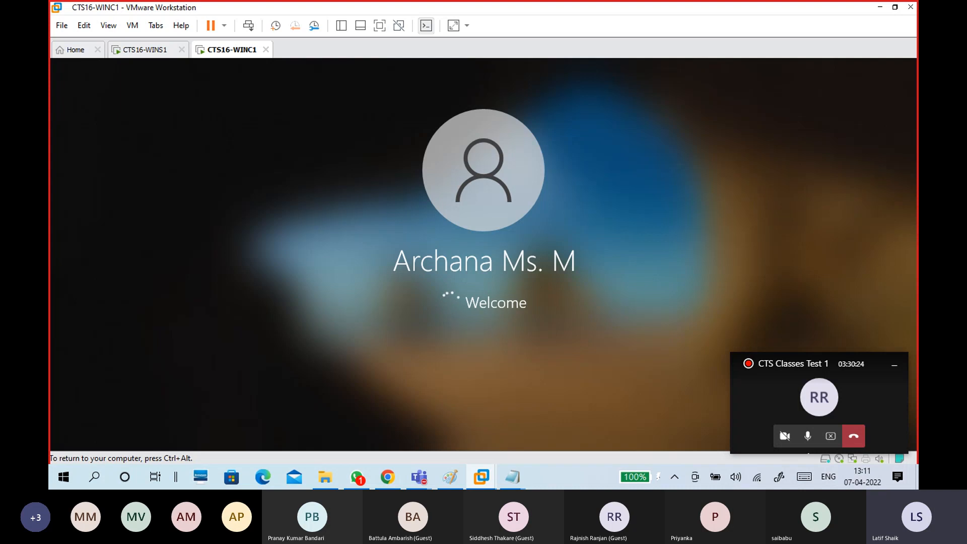
key("ctrl+alt")
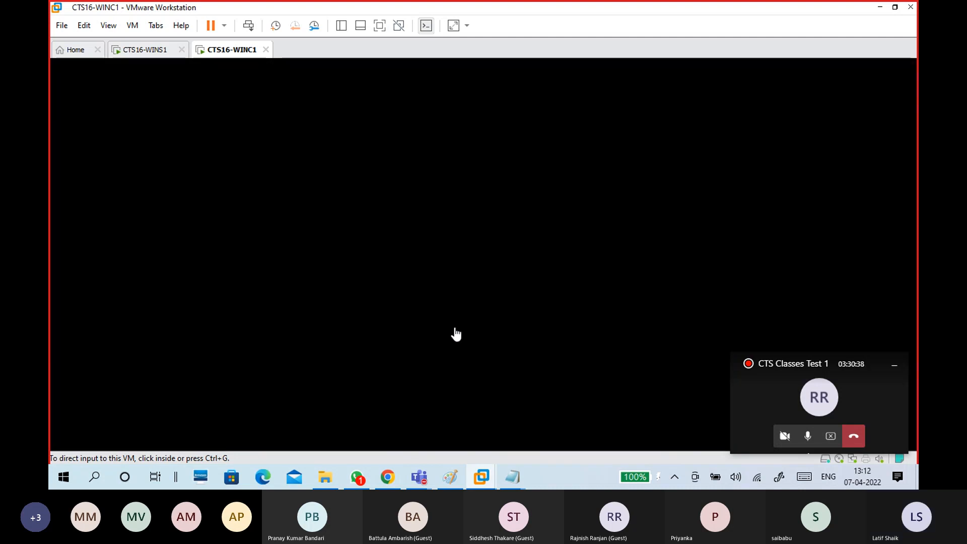
left_click(476, 256)
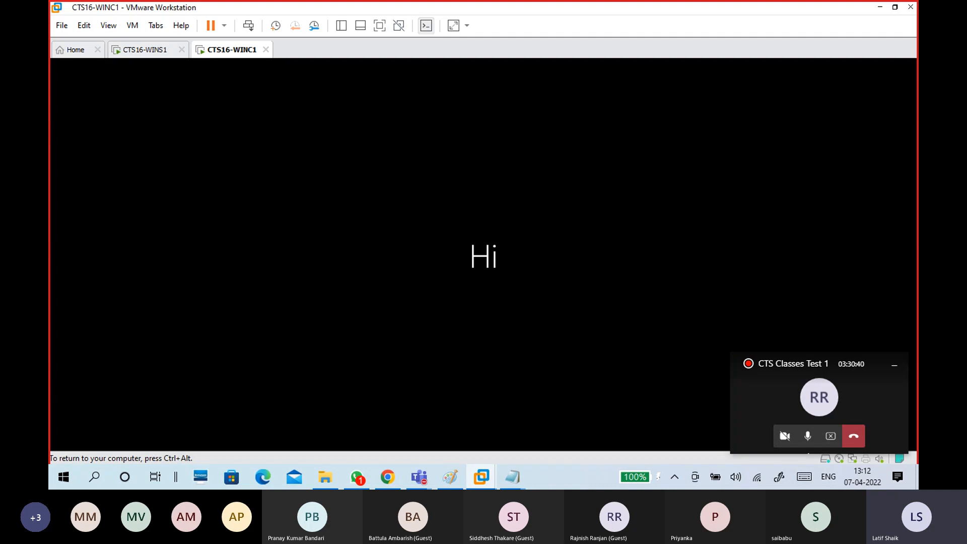
key("ctrl+alt")
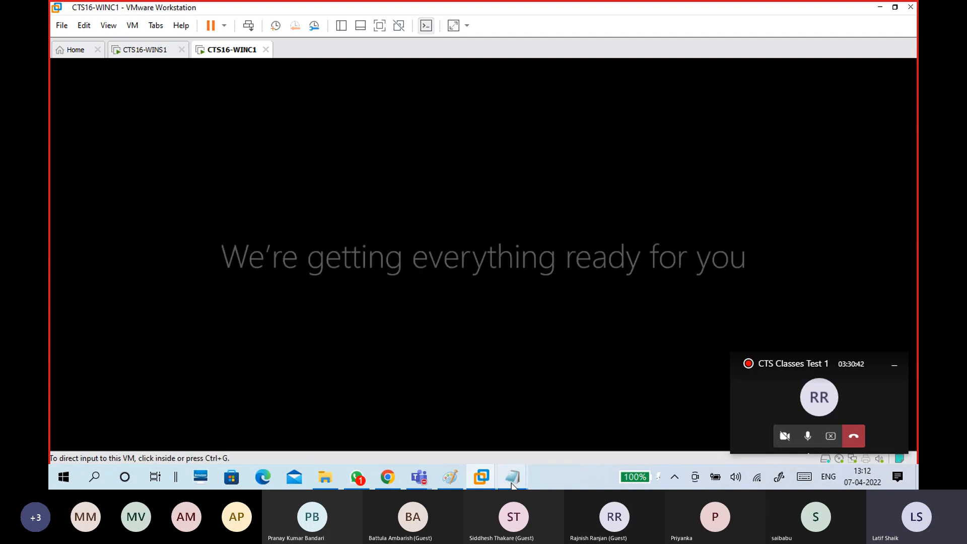
Bring Notepad forward and highlight the two login format examples.
mouse_move(522, 486)
left_click(557, 428)
scroll(354, 257, "up", 2)
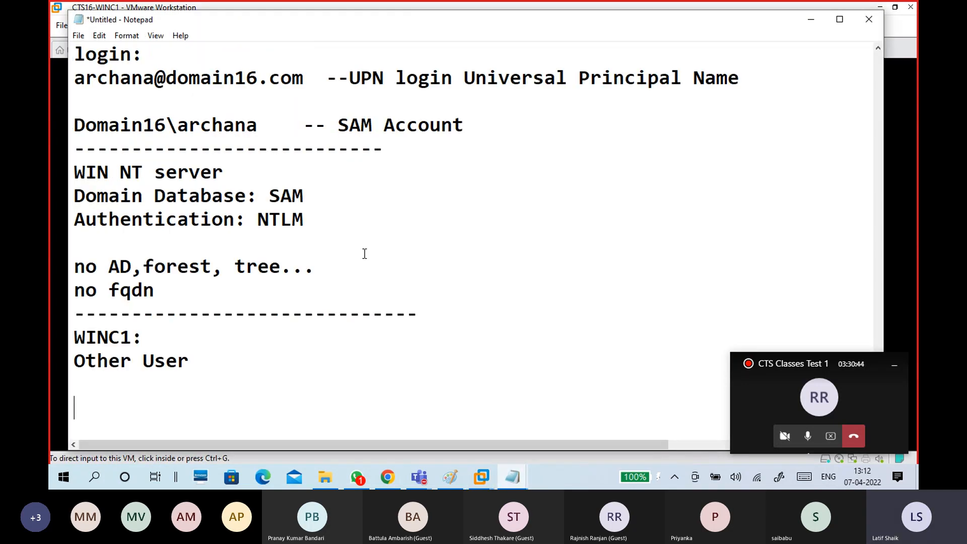
scroll(364, 253, "up", 2)
left_click_drag(304, 222, 75, 227)
left_click_drag(273, 267, 75, 262)
scroll(285, 296, "down", 3)
Under Other User, note the domain user's name and password, closed with a dashed divider.
left_click(274, 332)
type("Ar")
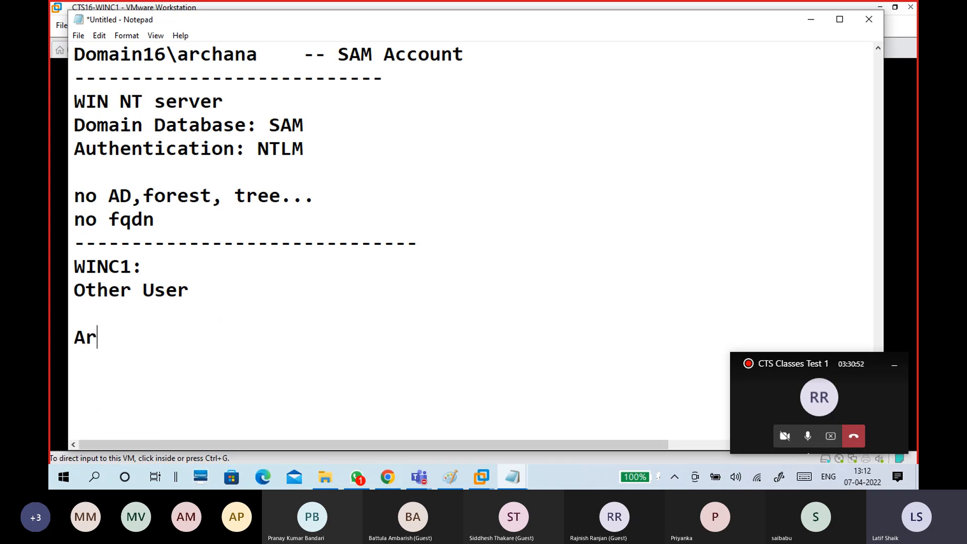
type("chana")
key("Return")
type("password")
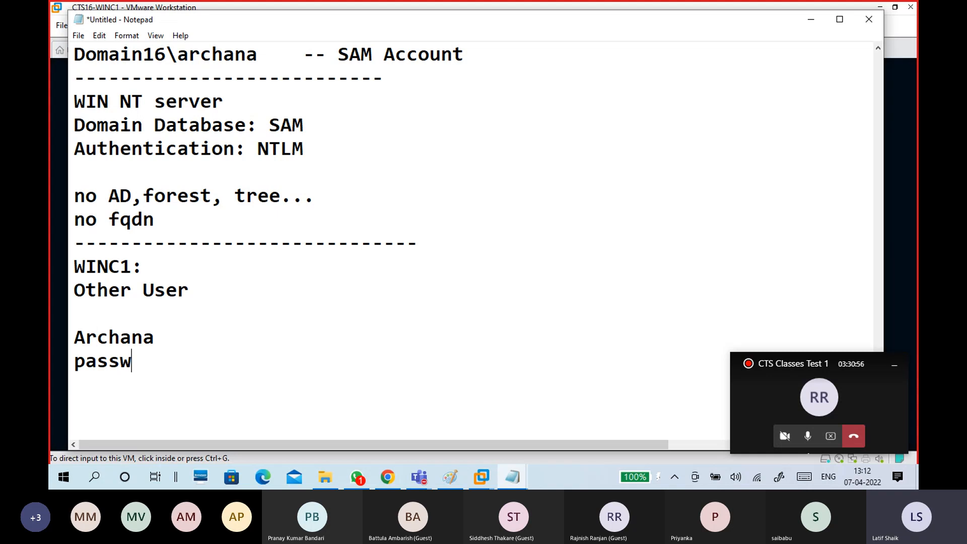
key("BackSpace")
key("BackSpace")
key("BackSpace")
key("BackSpace")
key("BackSpace")
key("BackSpace")
key("BackSpace")
key("BackSpace")
key("BackSpace")
key("BackSpace")
key("BackSpace")
key("BackSpace")
key("BackSpace")
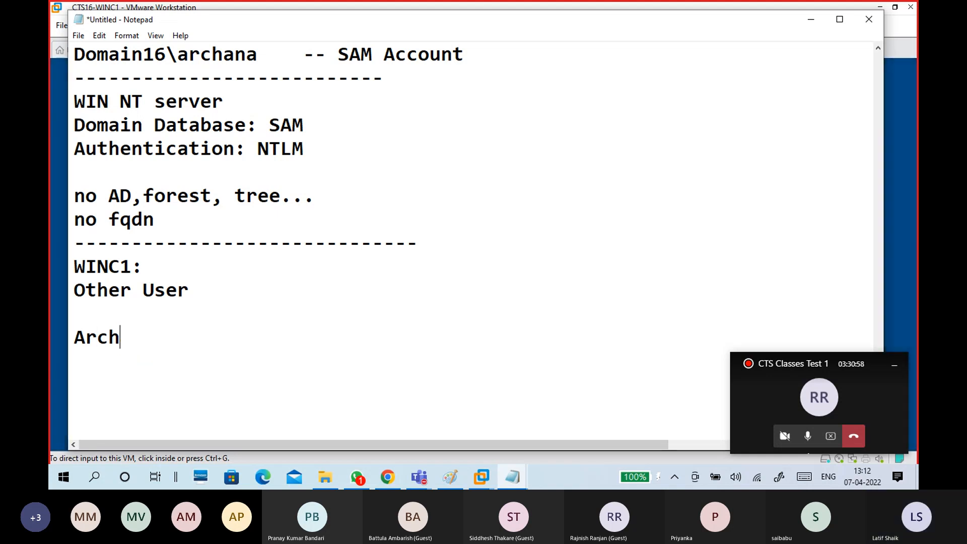
type("hana")
key("Return")
type("admin@")
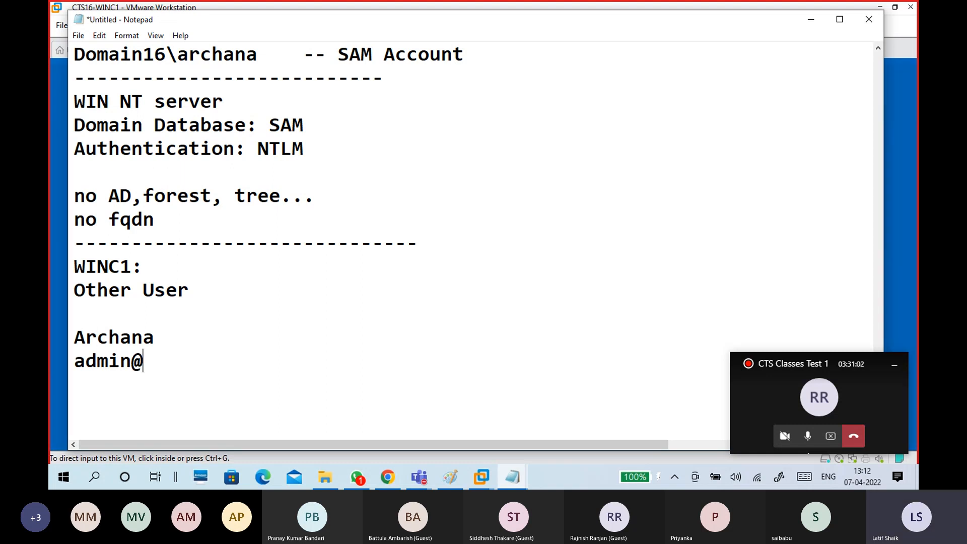
type("123")
key("Return")
type("--------------------")
key("Return")
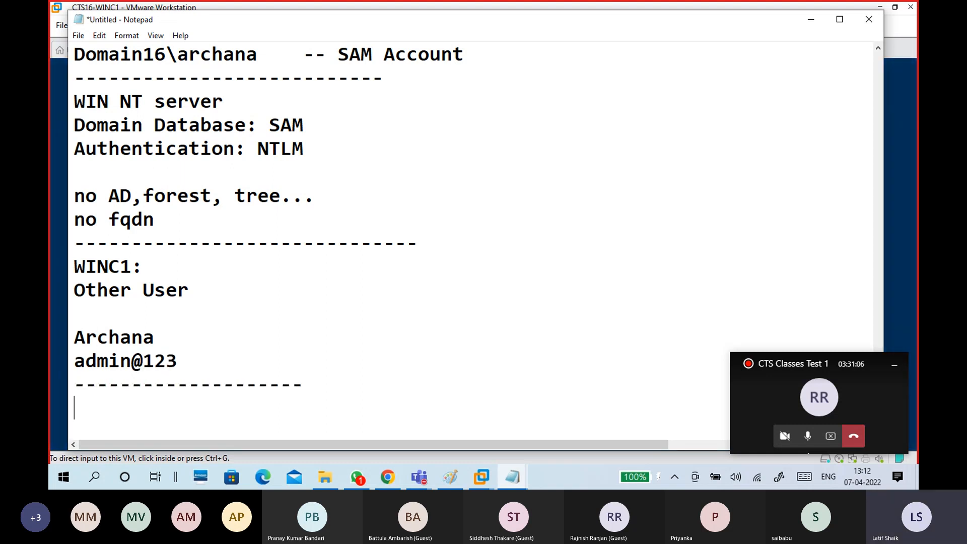
scroll(473, 241, "down", 1)
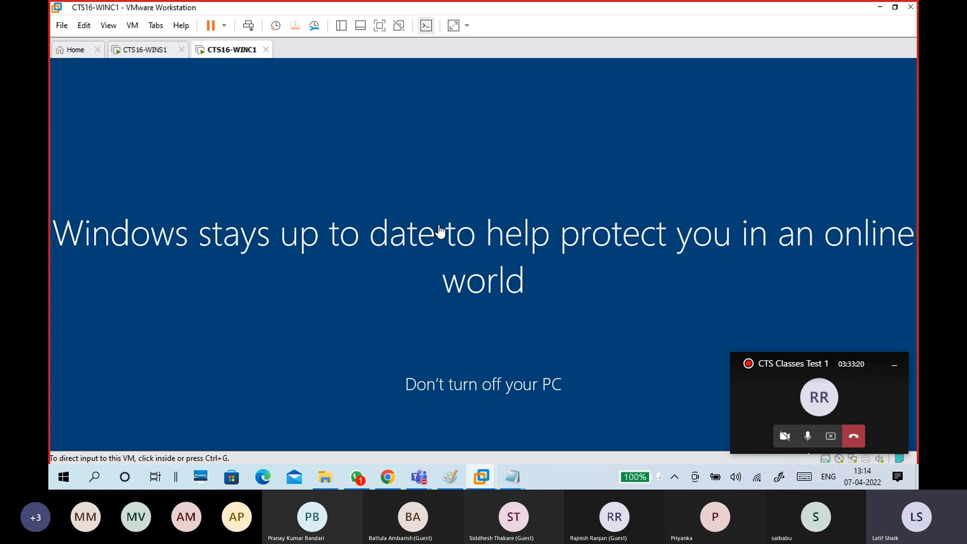
Release input from the client VM back to the host.
left_click(880, 8)
Minimise VMware Workstation and launch Oracle VM VirtualBox from its desktop shortcut.
left_click(880, 8)
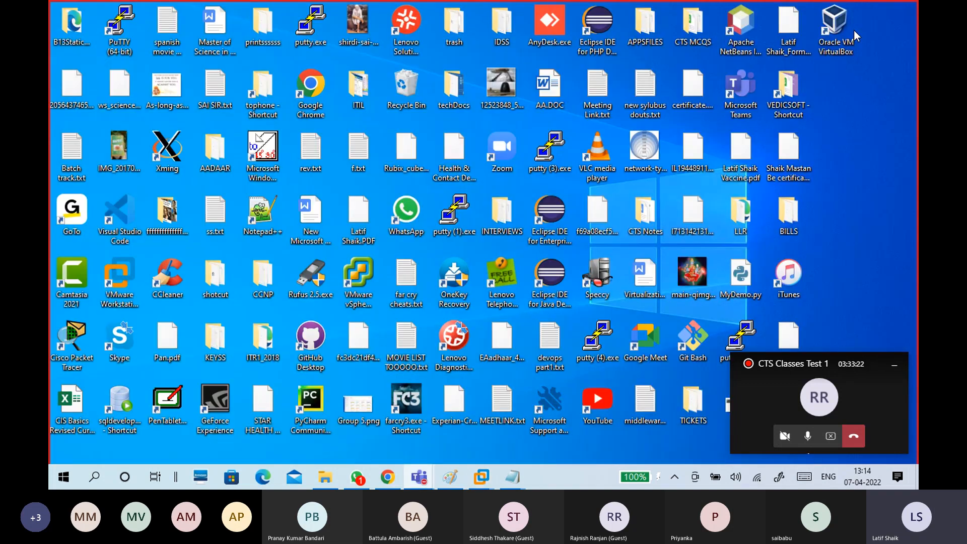
double_click(851, 48)
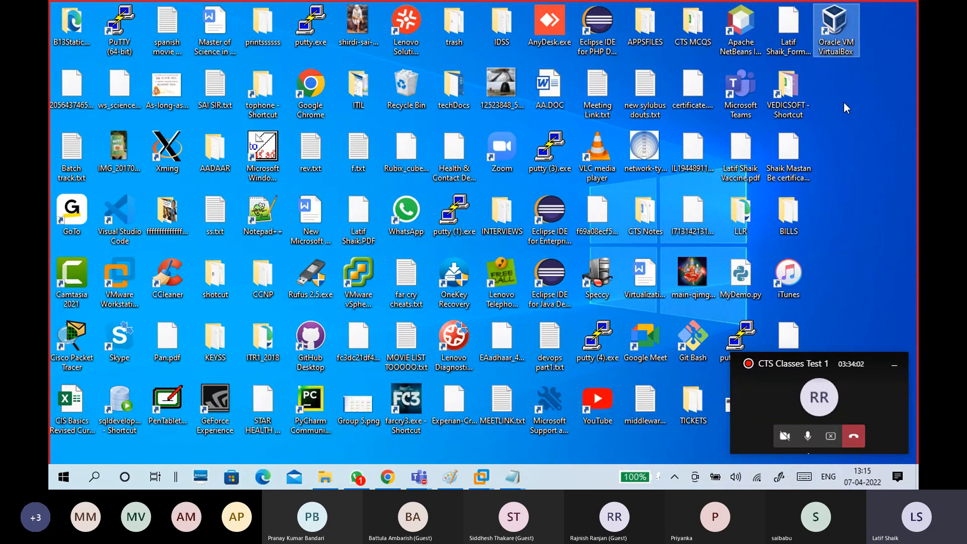
key("Return")
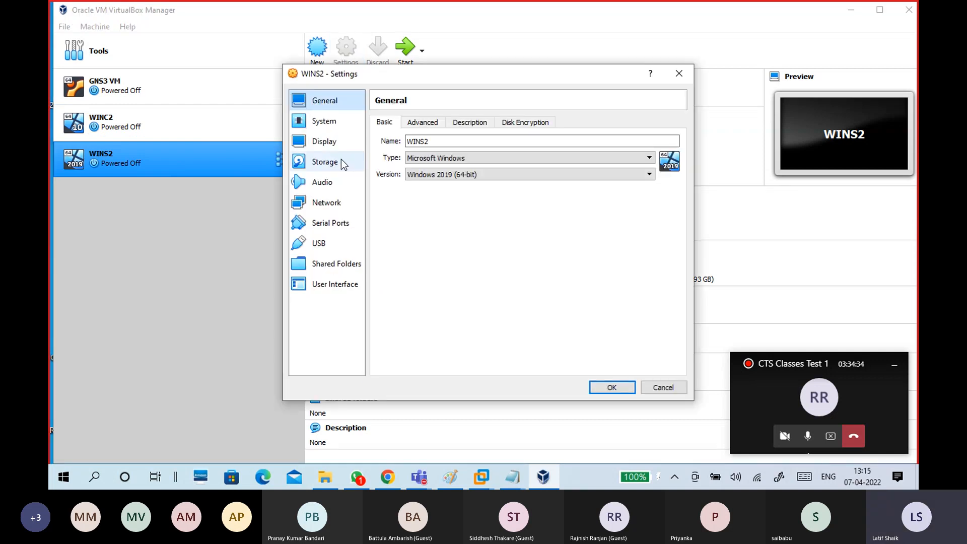
Keep WINS2's adapter on Internal Network 'intnet' after trying Host-only, save, then open WINC2's settings.
left_click(332, 204)
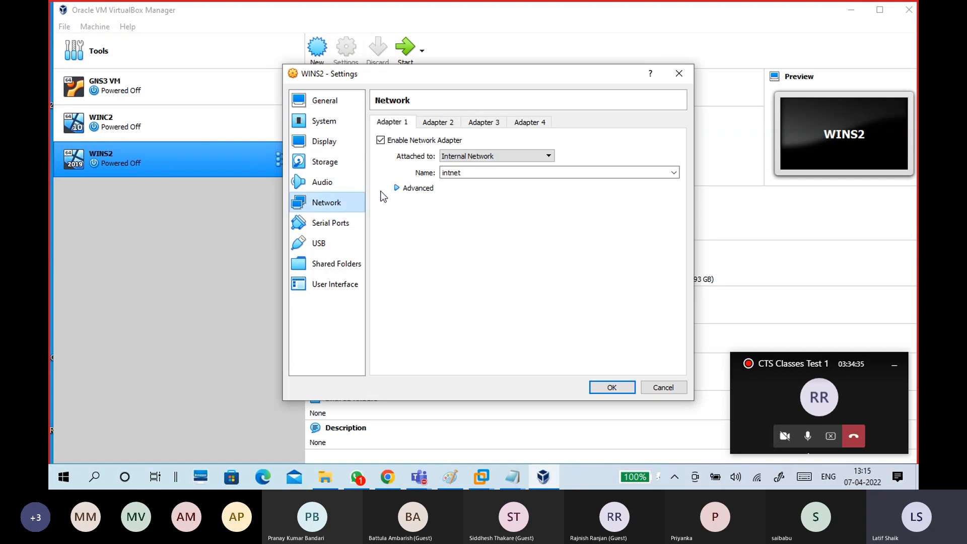
left_click(463, 156)
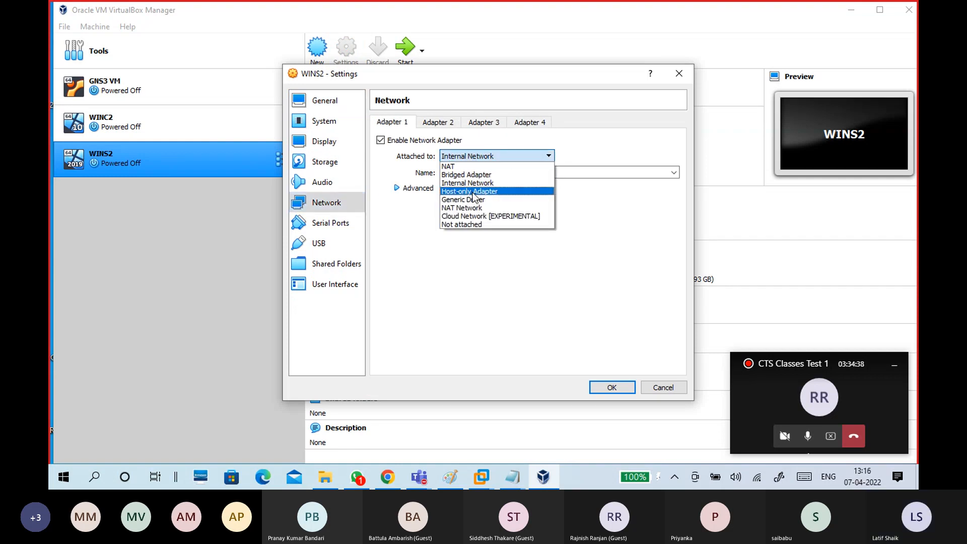
left_click(474, 193)
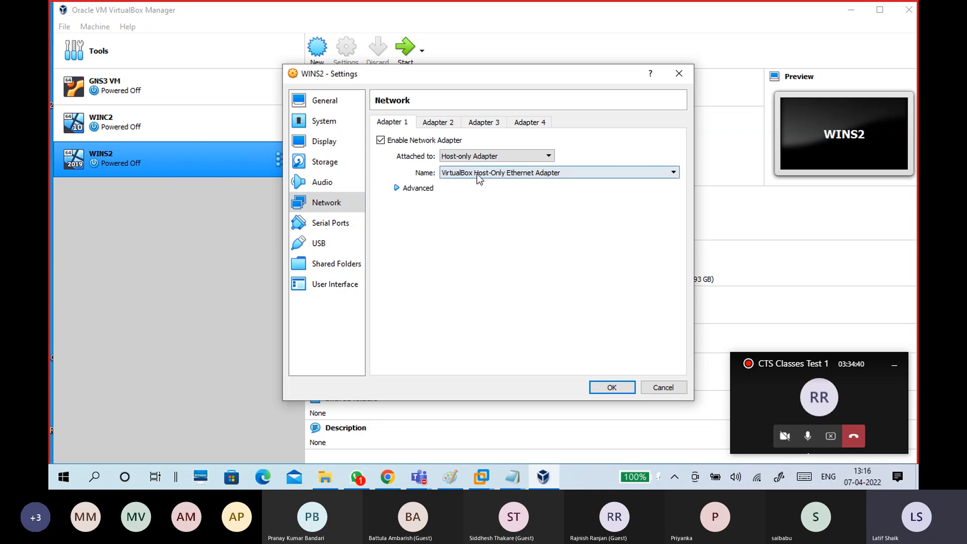
left_click(471, 156)
left_click(468, 183)
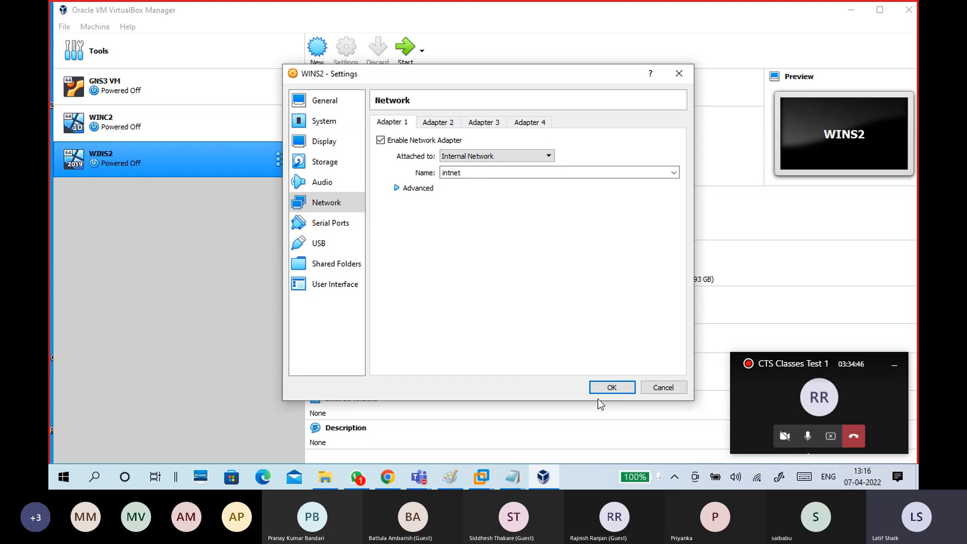
left_click(611, 388)
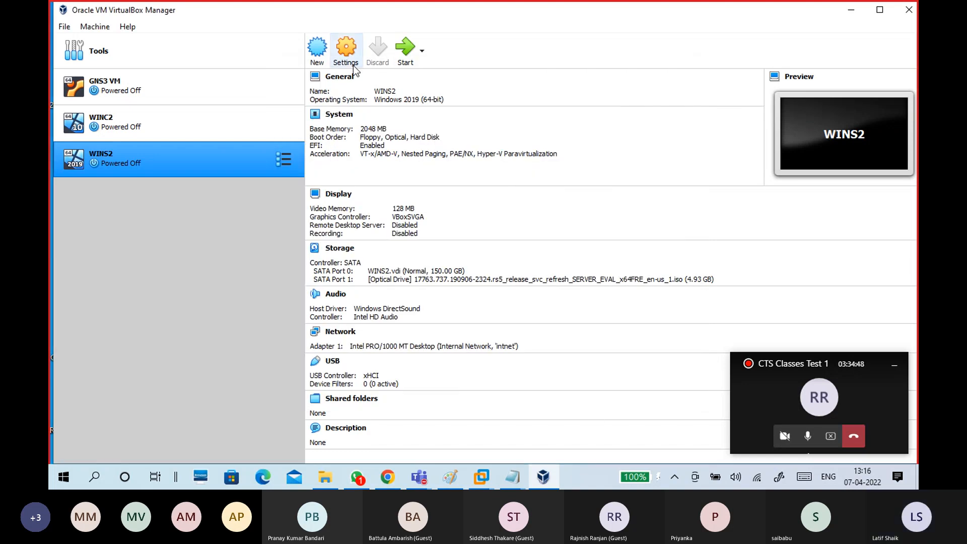
left_click(152, 123)
left_click(343, 61)
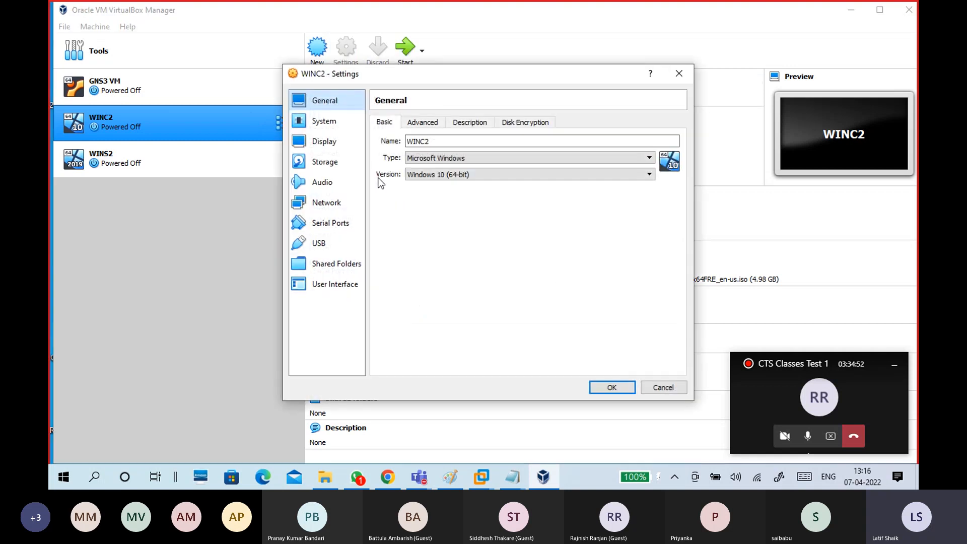
Confirm WINC2's Adapter 1 is on Internal Network 'intnet' and cancel its settings unchanged.
left_click(326, 203)
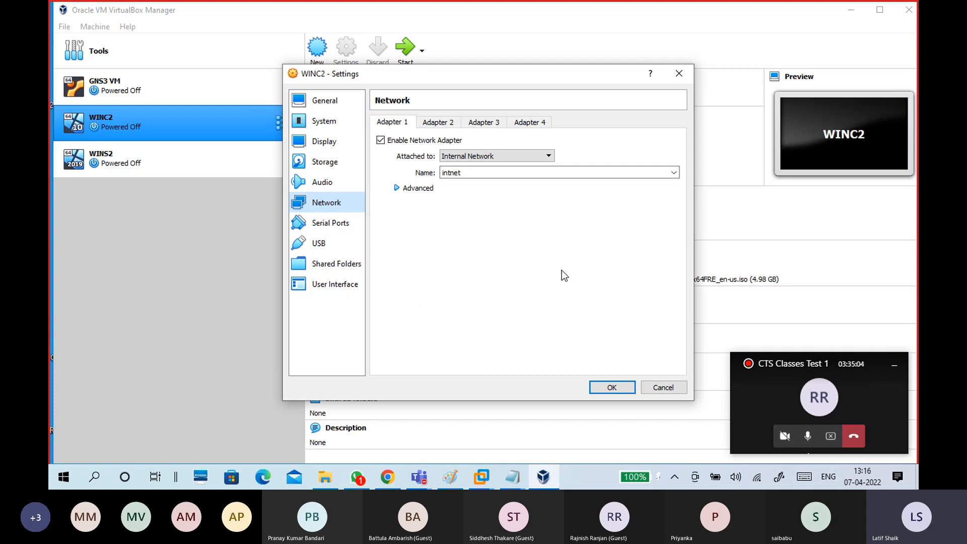
left_click(662, 389)
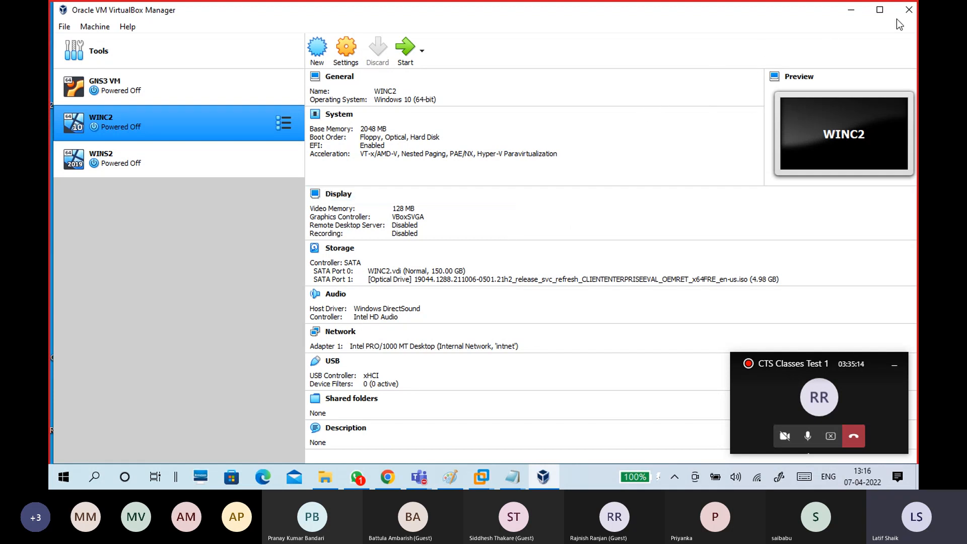
Close VirtualBox Manager and bring the CTS16-WINC1 VM forward with input captured.
left_click(909, 10)
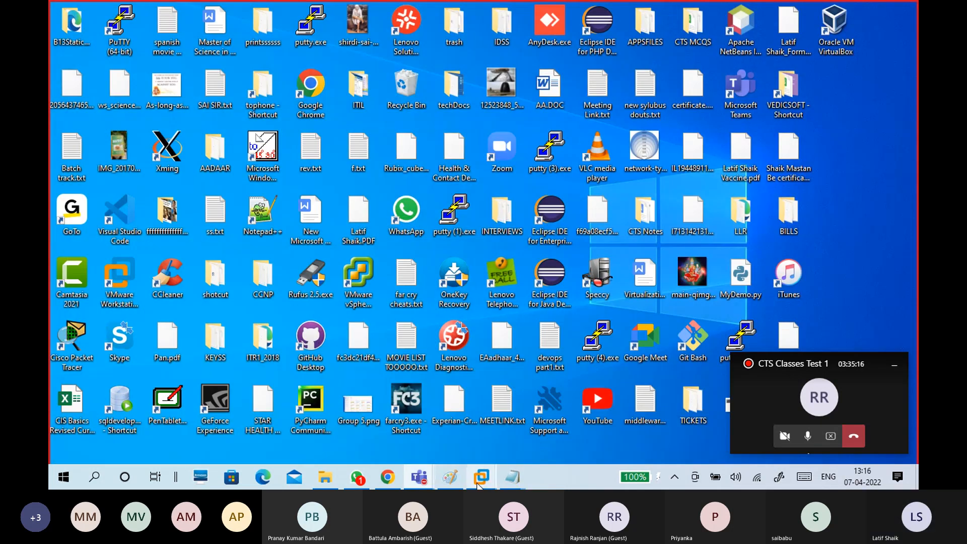
mouse_move(481, 476)
left_click(596, 406)
left_click(500, 274)
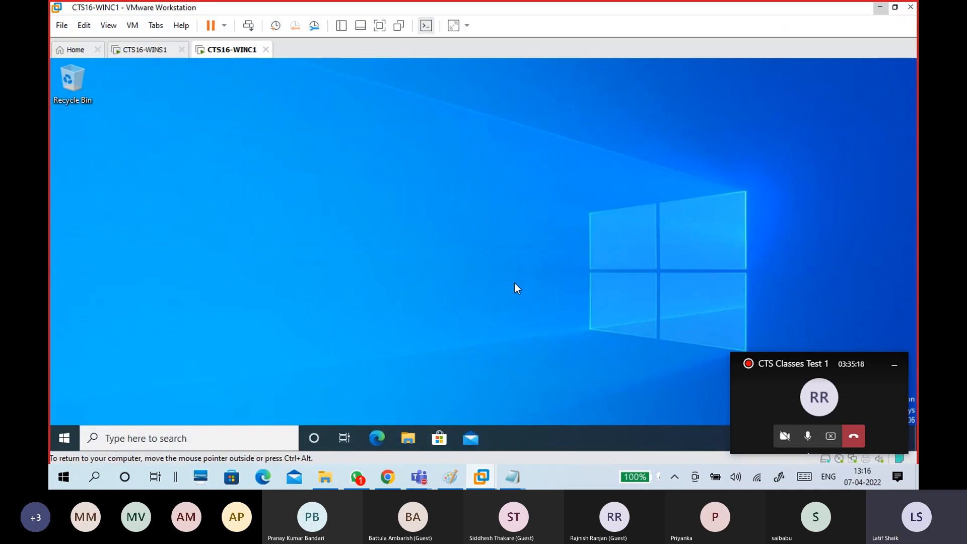
left_click(895, 364)
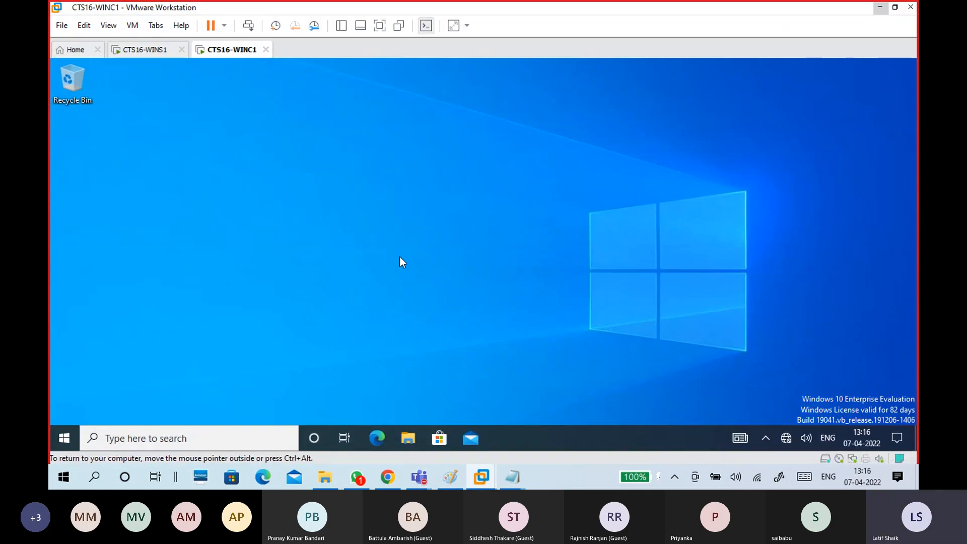
Check the signed-in account from WINC1's Start menu, then return to the network diagram.
key("super")
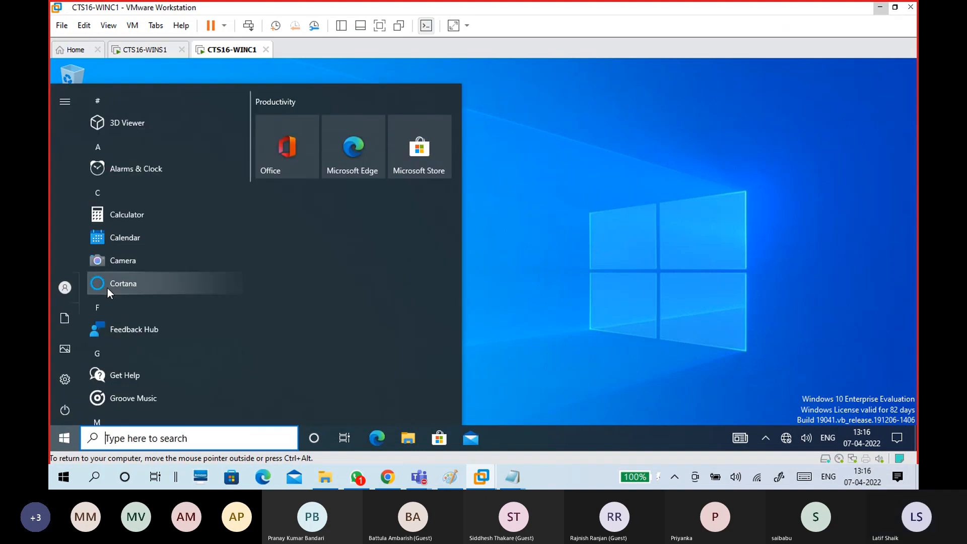
left_click(67, 293)
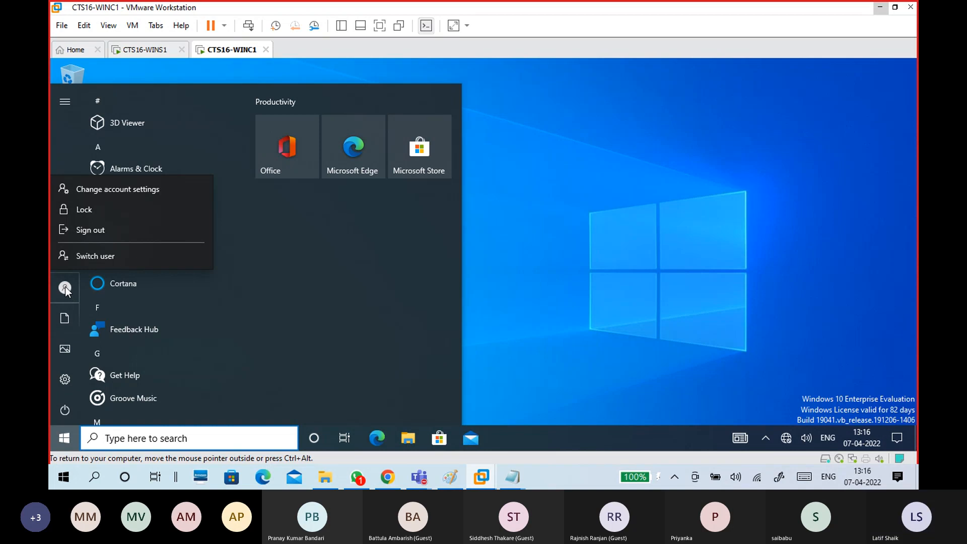
left_click(65, 286)
mouse_move(65, 286)
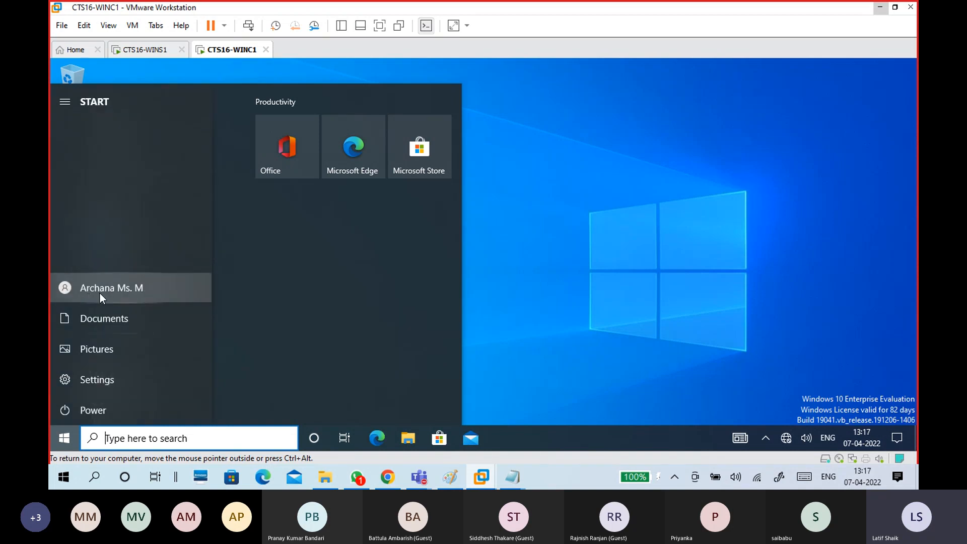
left_click(553, 219)
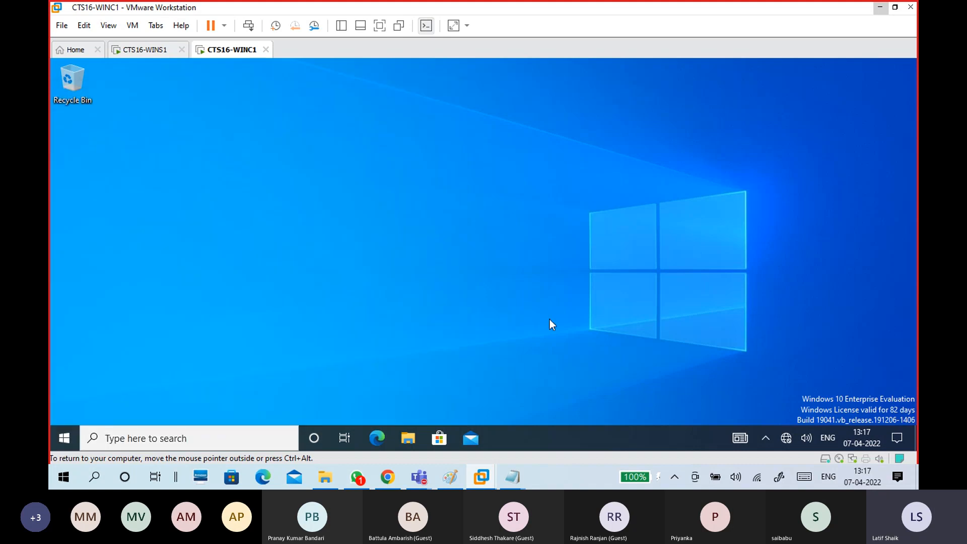
left_click(451, 477)
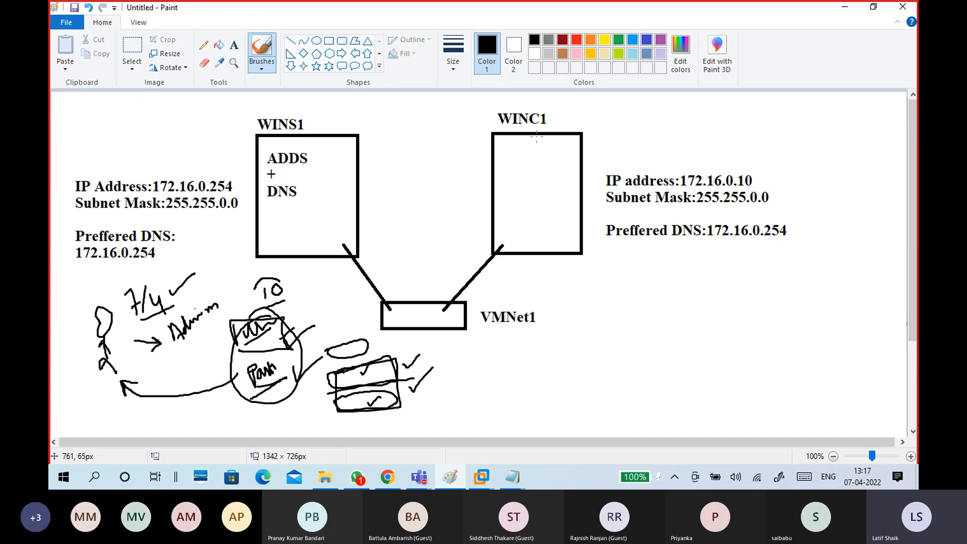
Handwrite an underlined name with a question mark beside WINC1 using the brush.
mouse_move(619, 285)
left_mouse_down()
mouse_move(620, 263)
mouse_move(639, 285)
mouse_move(633, 275)
mouse_move(656, 283)
mouse_move(719, 263)
left_mouse_up()
left_click_drag(637, 296, 721, 282)
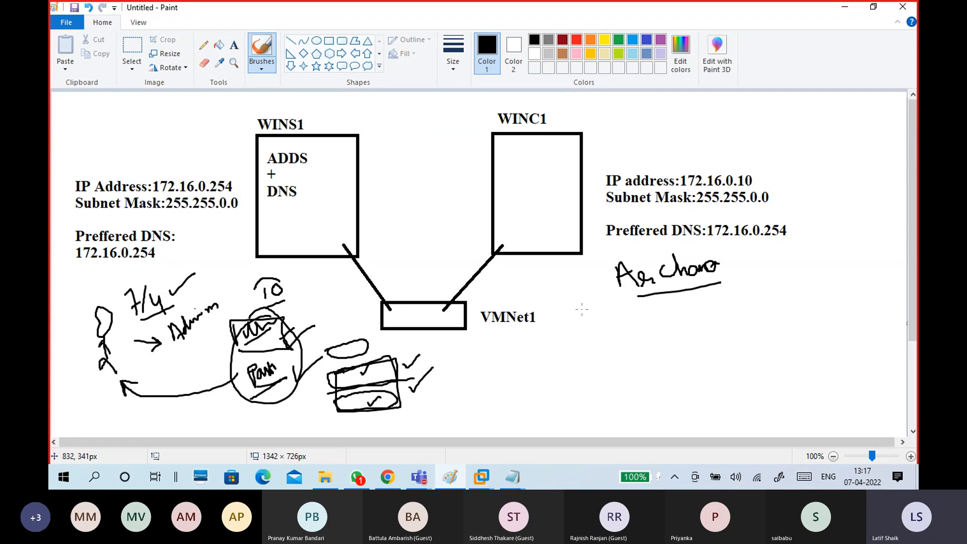
left_click_drag(731, 258, 734, 270)
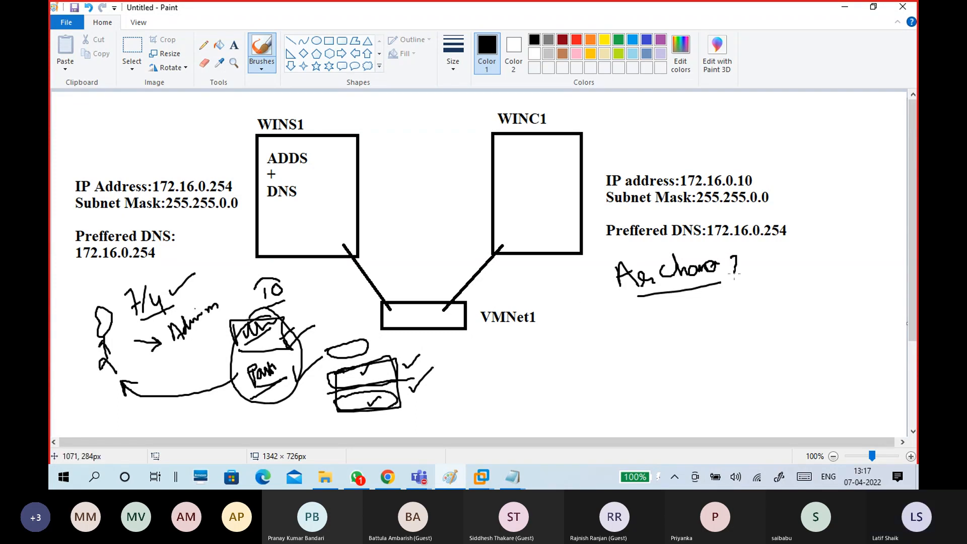
left_click(739, 289)
Add a text label with the user's name below DNS in the WINS1 box.
left_click(234, 45)
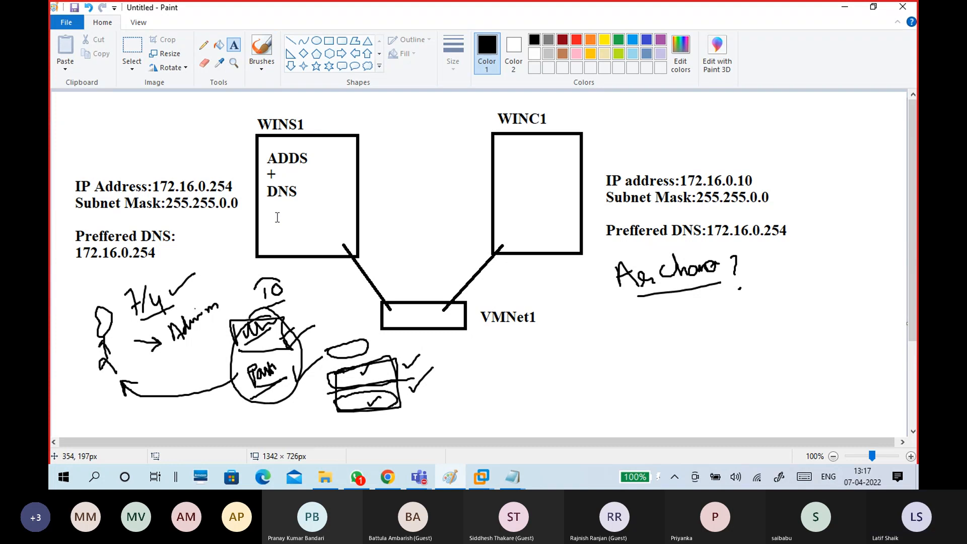
left_click(295, 207)
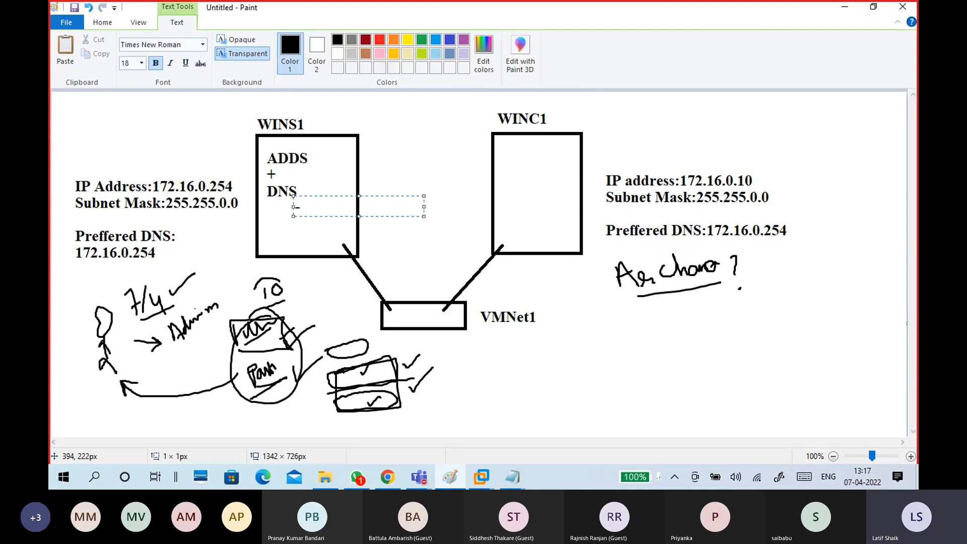
type("Arch")
type("ana")
left_click(403, 232)
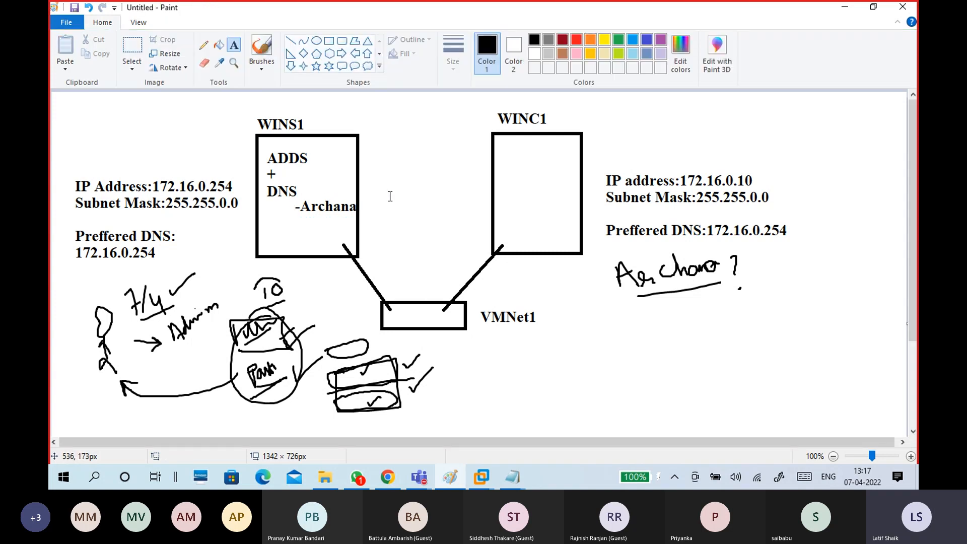
Brush a curved arrow from WINS1 pointing into WINC1.
left_click(262, 63)
left_click(195, 87)
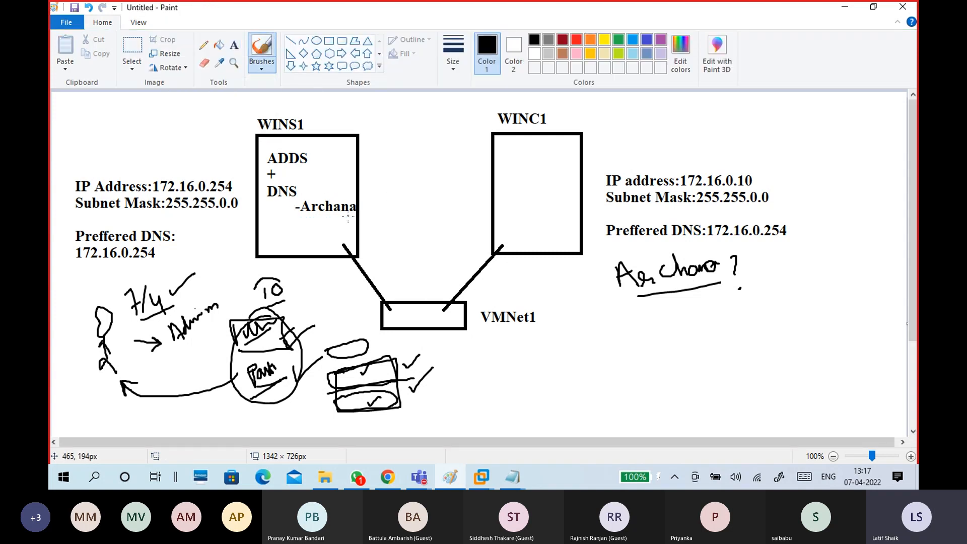
mouse_move(352, 218)
left_mouse_down()
mouse_move(460, 225)
mouse_move(515, 204)
left_mouse_up()
mouse_move(503, 202)
left_mouse_down()
mouse_move(515, 204)
mouse_move(509, 212)
left_mouse_up()
Start a text note in the WINC1 box with the user's name and a 'password' line.
left_click(234, 44)
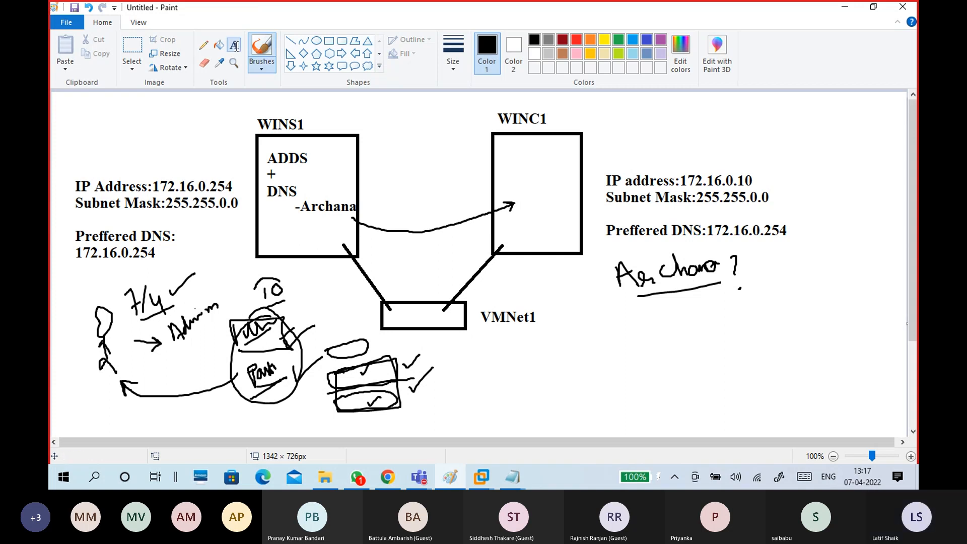
left_click(514, 187)
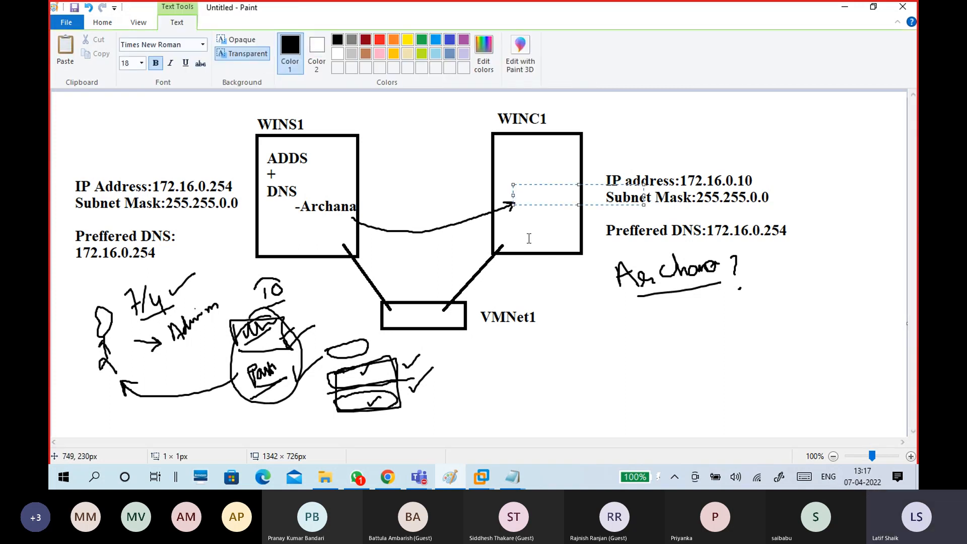
type("Archana")
key("Return")
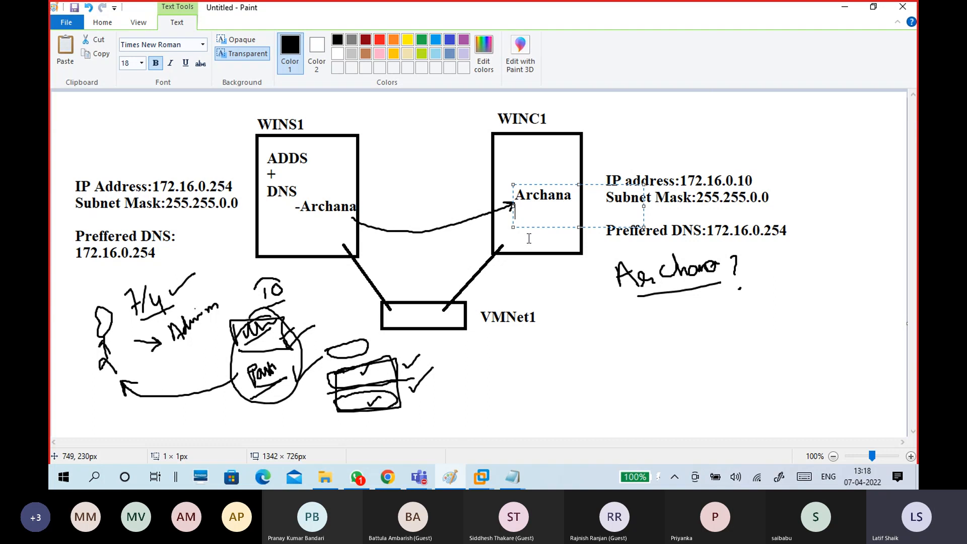
type("passwor")
key("BackSpace")
key("BackSpace")
key("BackSpace")
key("BackSpace")
type("admi")
key("BackSpace")
key("BackSpace")
key("BackSpace")
key("BackSpace")
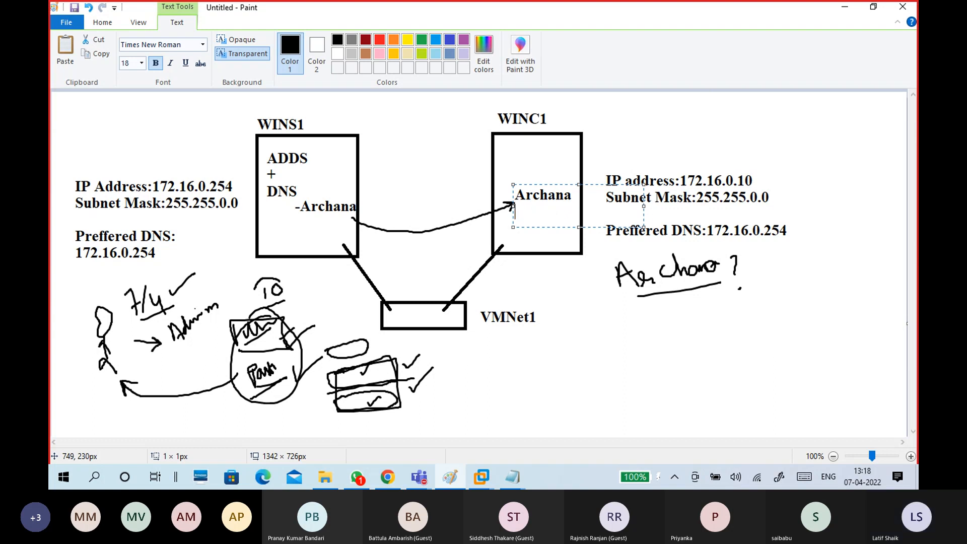
type("password")
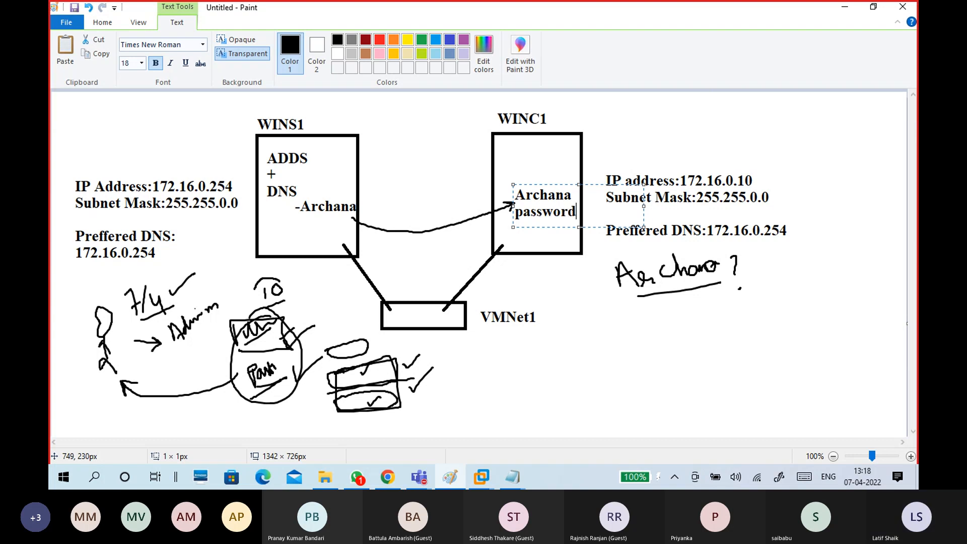
Add a third line 'domain16' with a colon and nudge the note into place.
key("Return")
type("do")
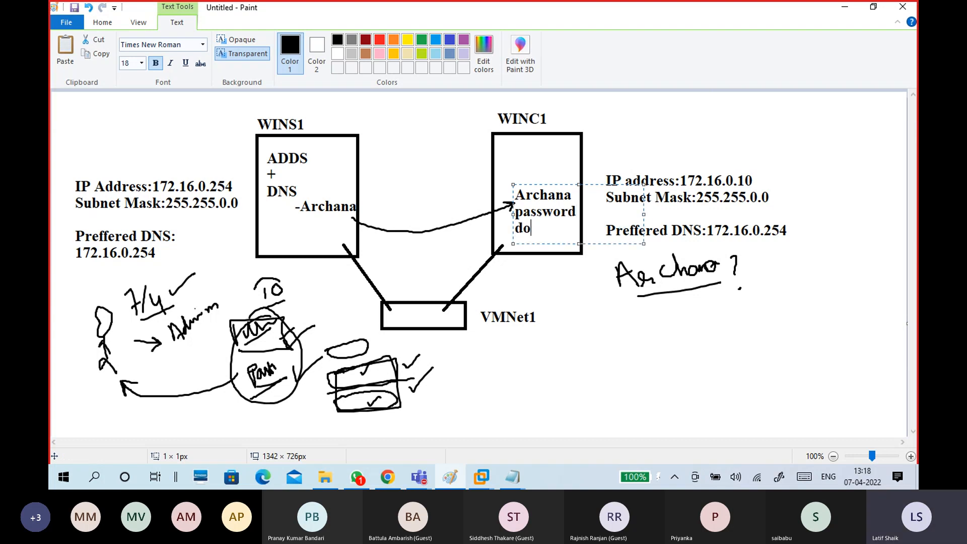
type("main16")
left_click(517, 229)
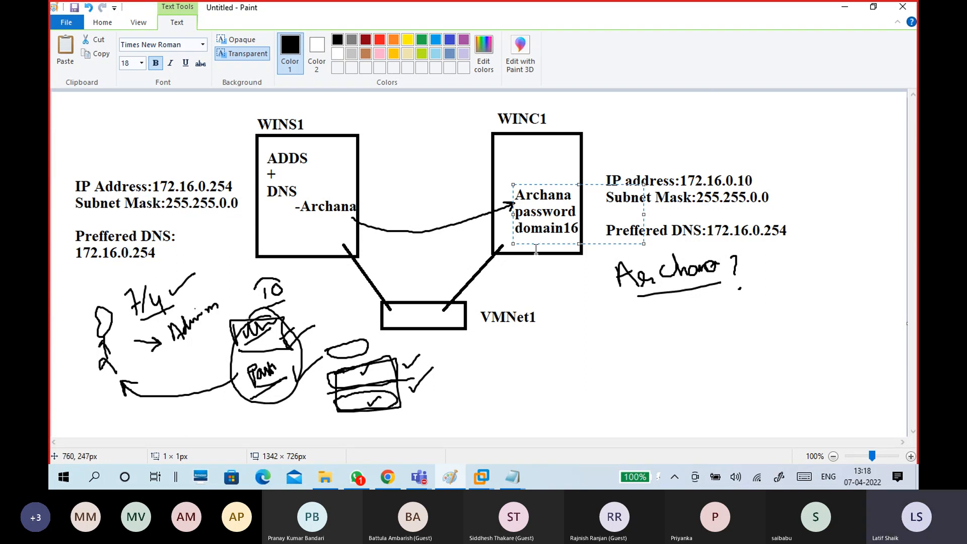
type(":")
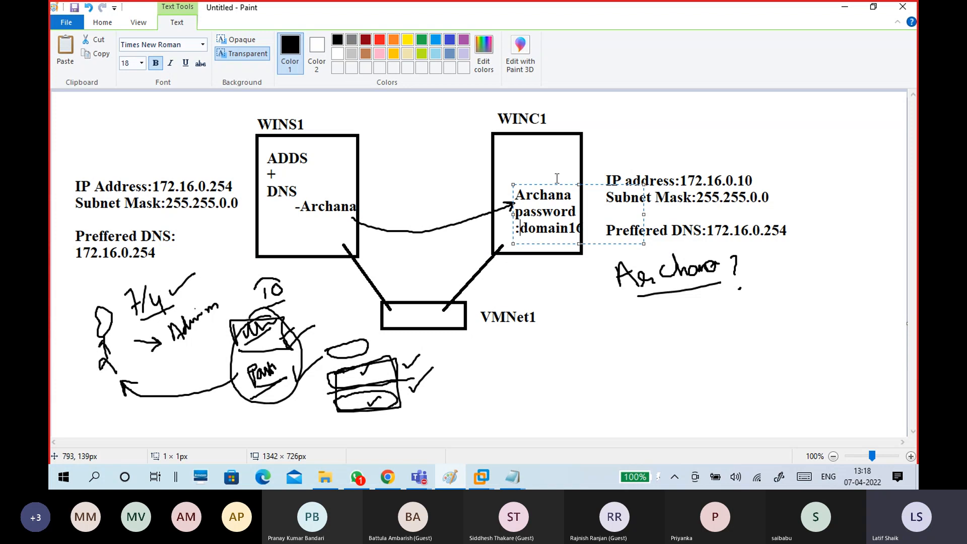
left_click_drag(557, 185, 554, 190)
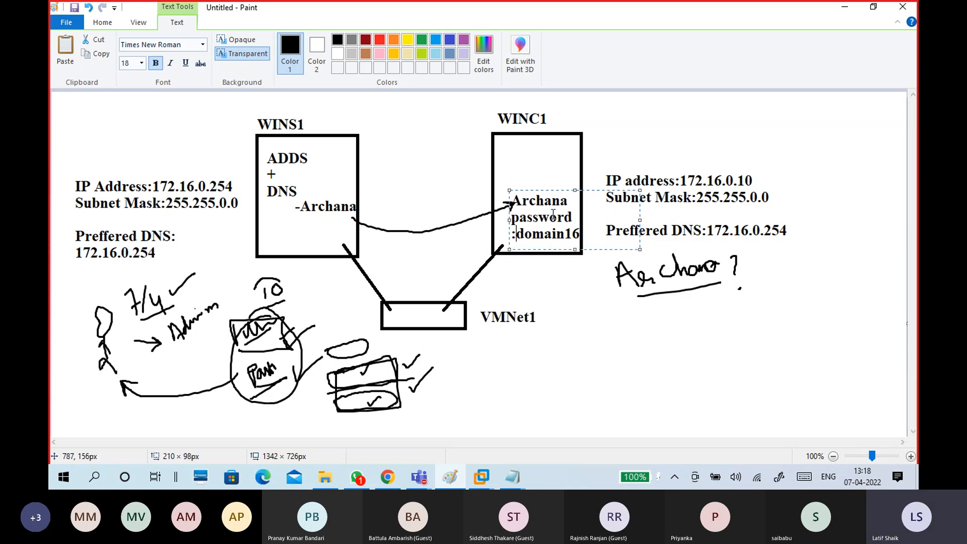
left_click(467, 167)
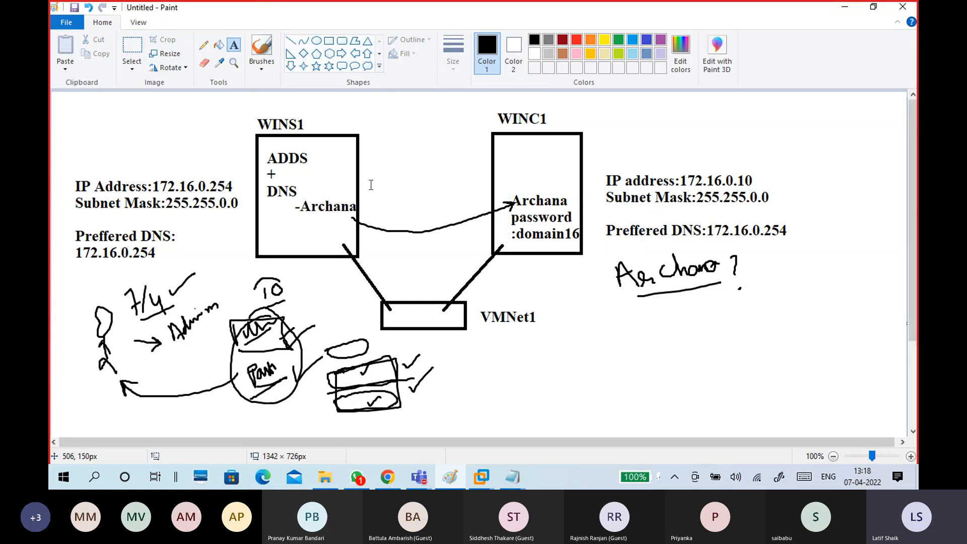
Erase the lower-left sketch and the check-mark boxes sketch using rectangular selections.
left_click(132, 64)
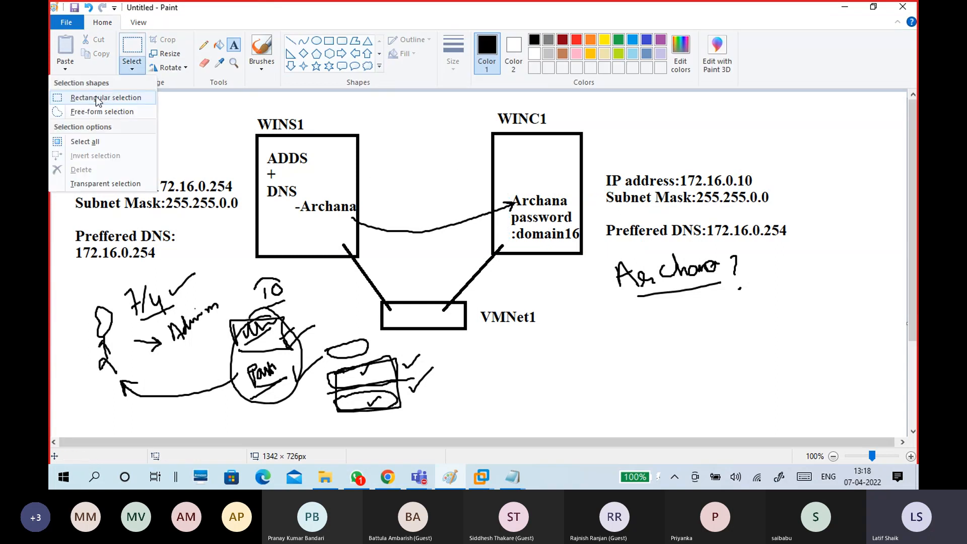
left_click(98, 101)
mouse_move(79, 275)
left_mouse_down()
mouse_move(125, 307)
mouse_move(325, 381)
mouse_move(357, 419)
left_mouse_up()
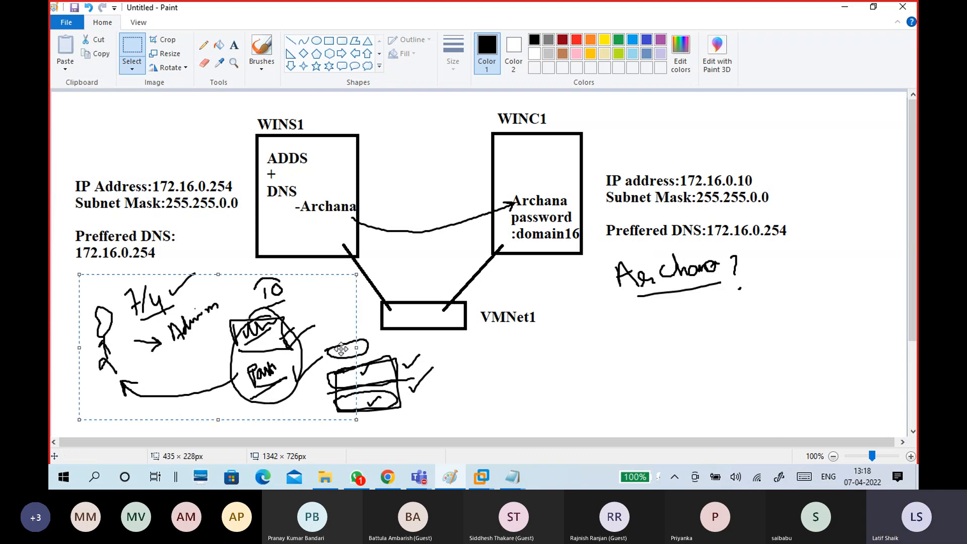
key("Delete")
mouse_move(326, 331)
left_mouse_down()
mouse_move(443, 428)
mouse_move(354, 398)
mouse_move(335, 342)
mouse_move(373, 349)
left_mouse_up()
left_click(458, 413)
key("Delete")
key("Delete")
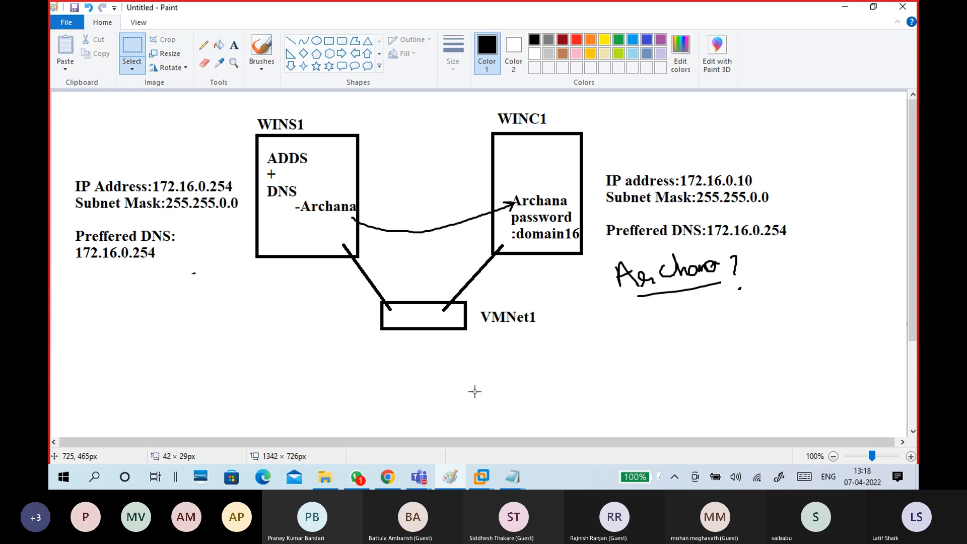
Minimize Paint and sign out of CTS16-WINC1 via the Start menu's account options.
left_click(845, 8)
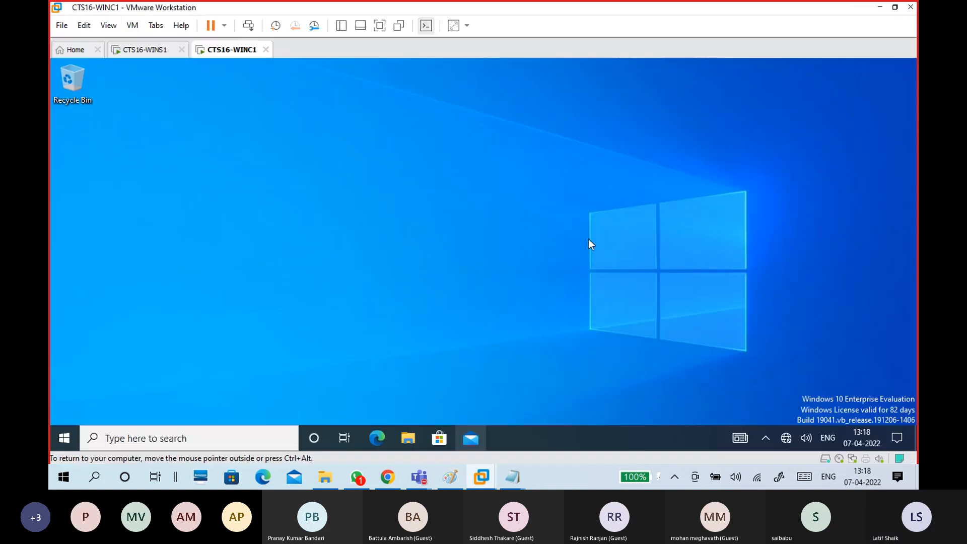
left_click(156, 55)
left_click(233, 54)
left_click(119, 377)
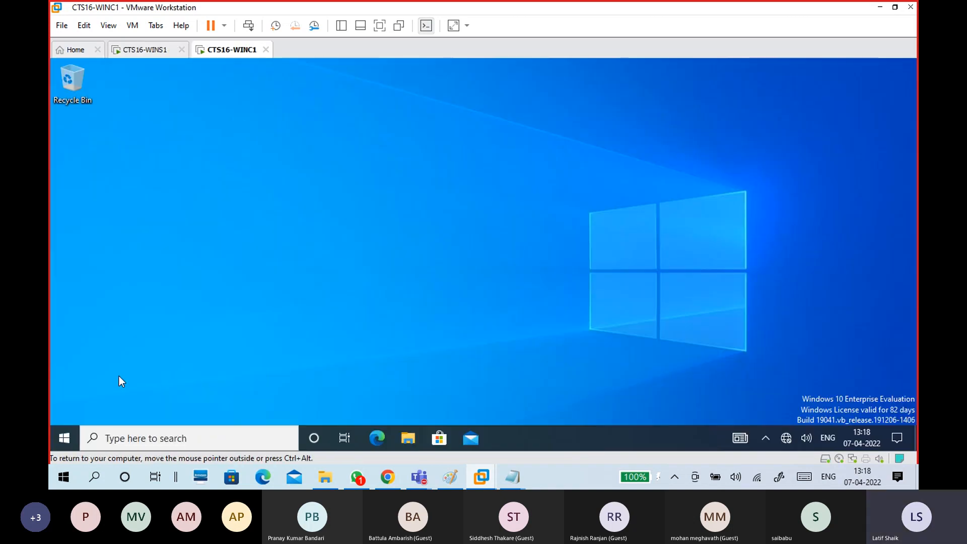
left_click(60, 438)
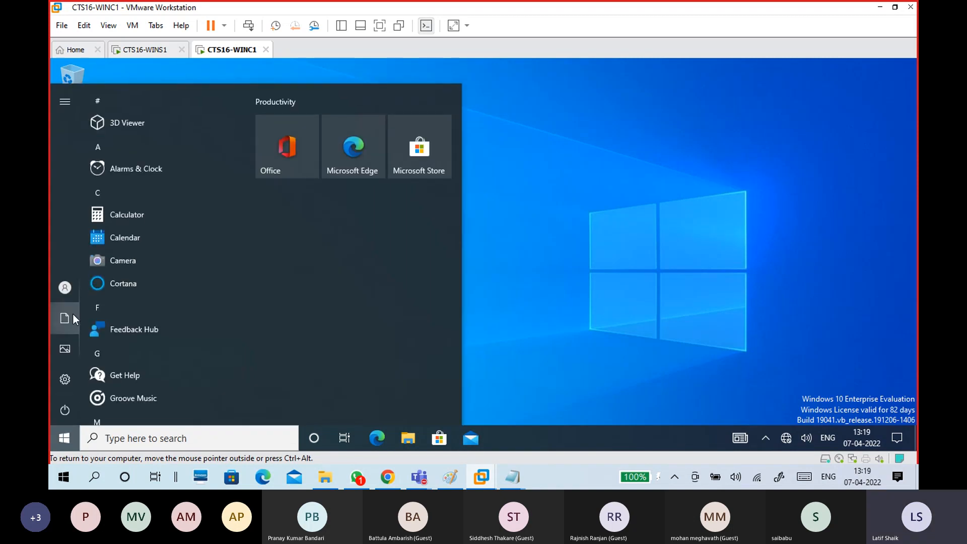
mouse_move(68, 285)
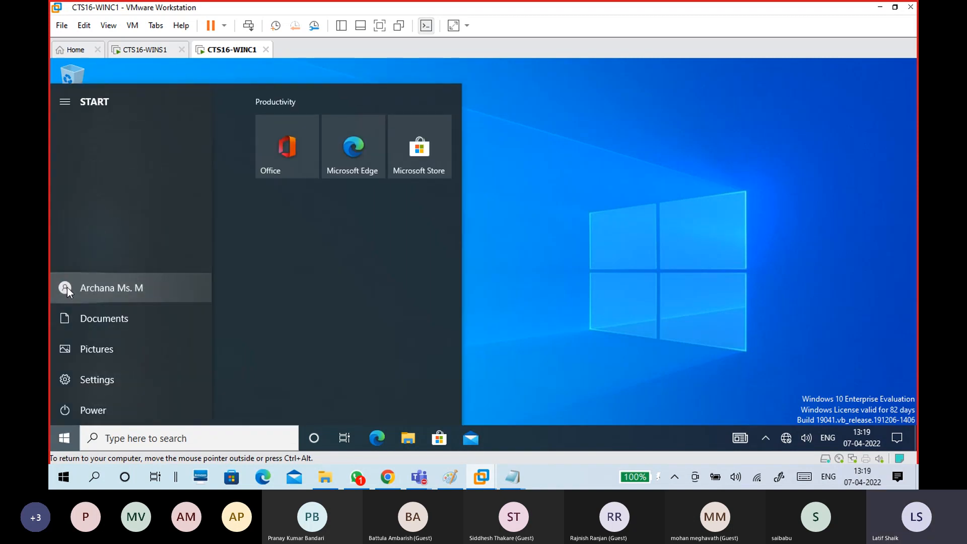
left_click(67, 287)
left_click(93, 230)
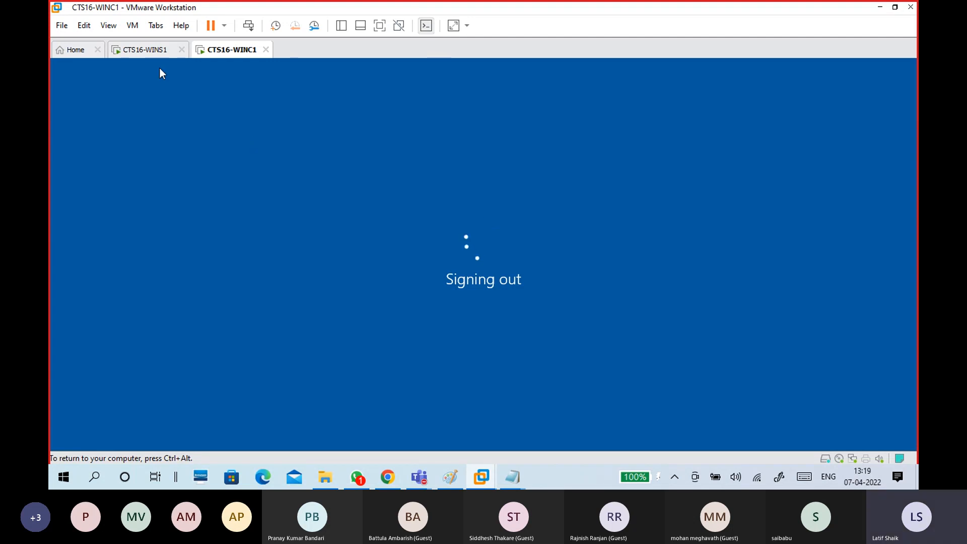
left_click(152, 50)
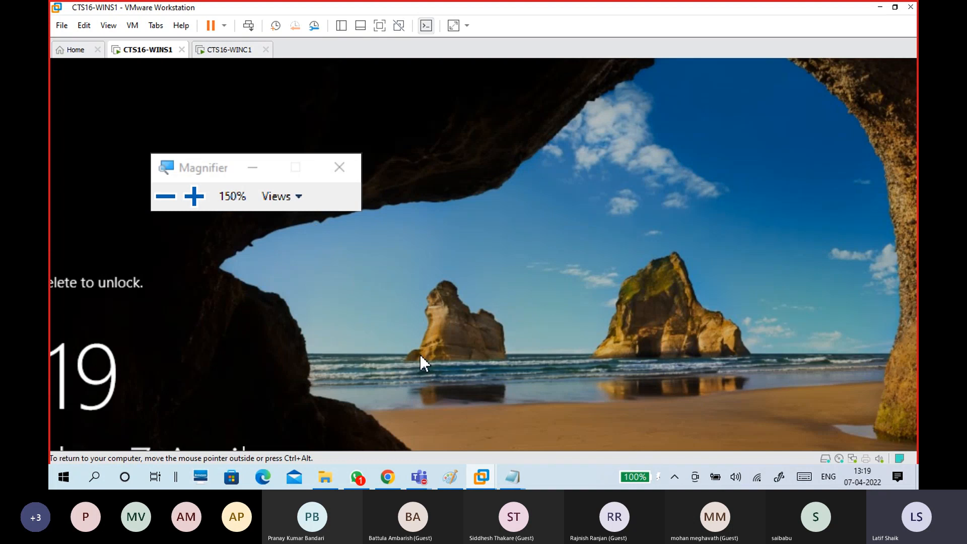
Unlock CTS16-WINS1 with the administrator password and search Windows for 'poweroption'.
key("ctrl+alt+Insert")
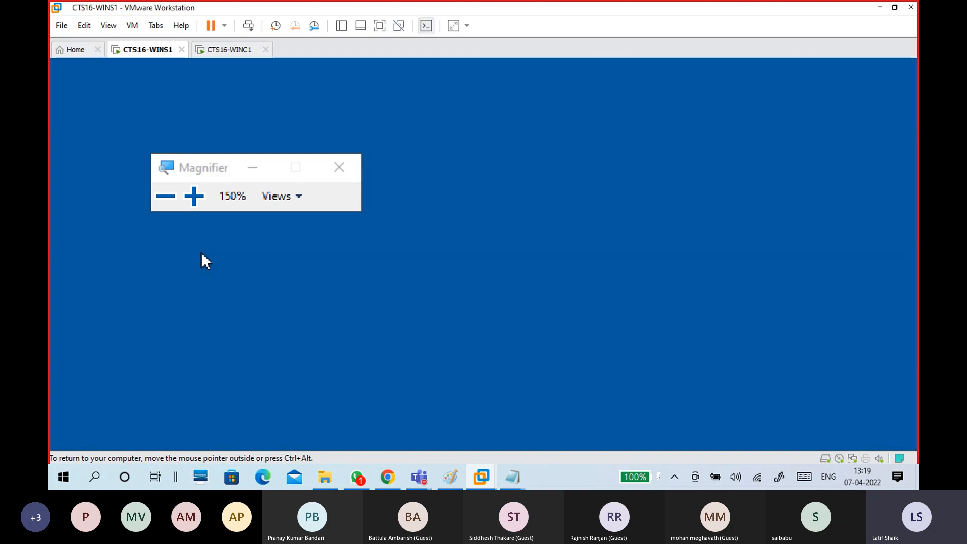
type("•••")
key("BackSpace")
key("BackSpace")
key("BackSpace")
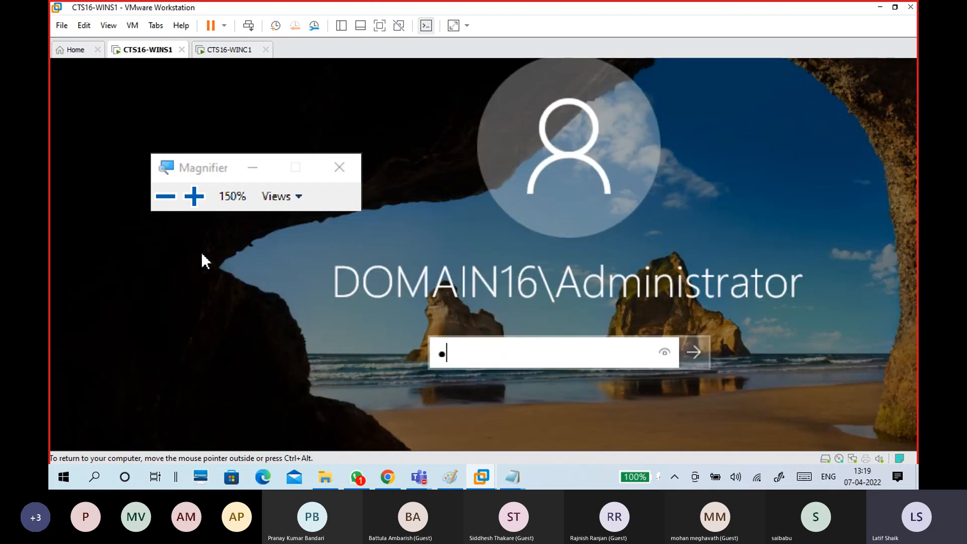
type("•••••••••")
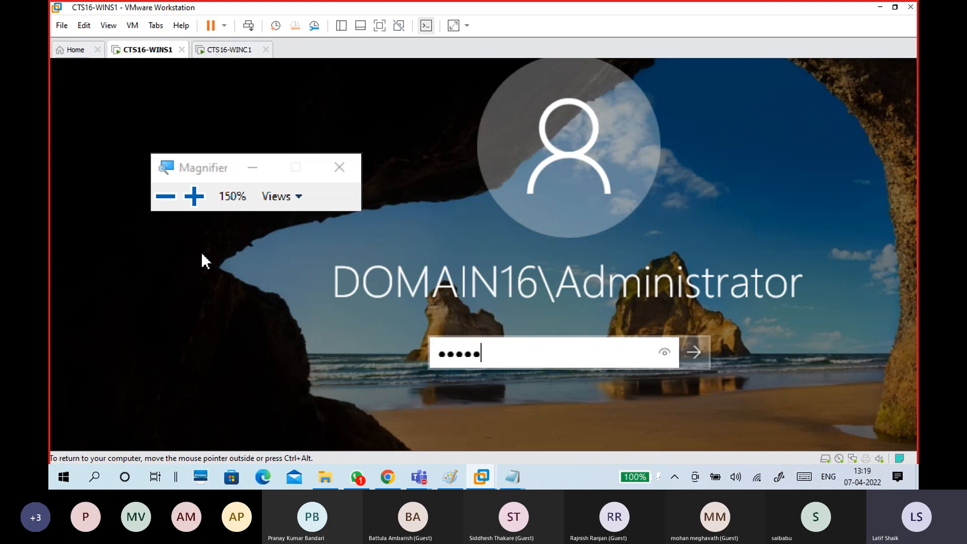
key("Return")
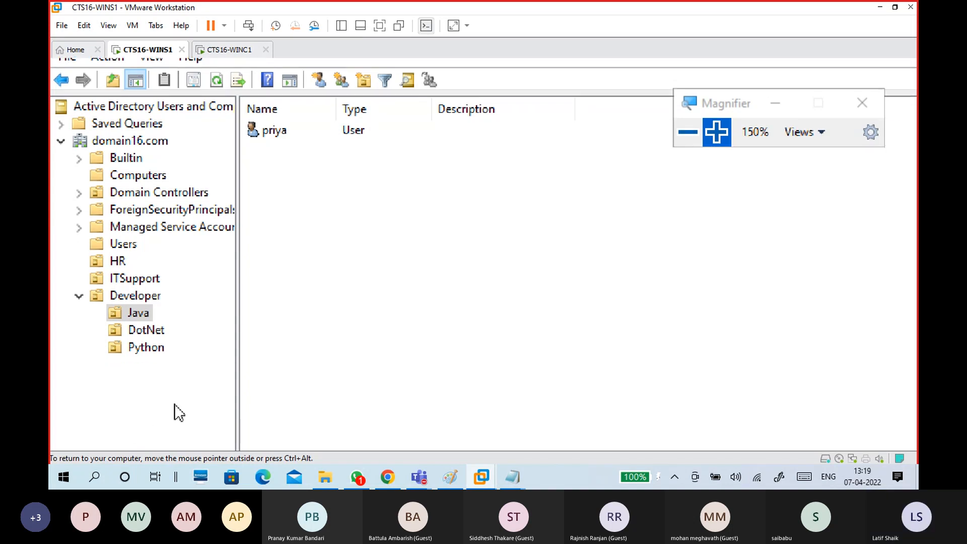
left_click(118, 430)
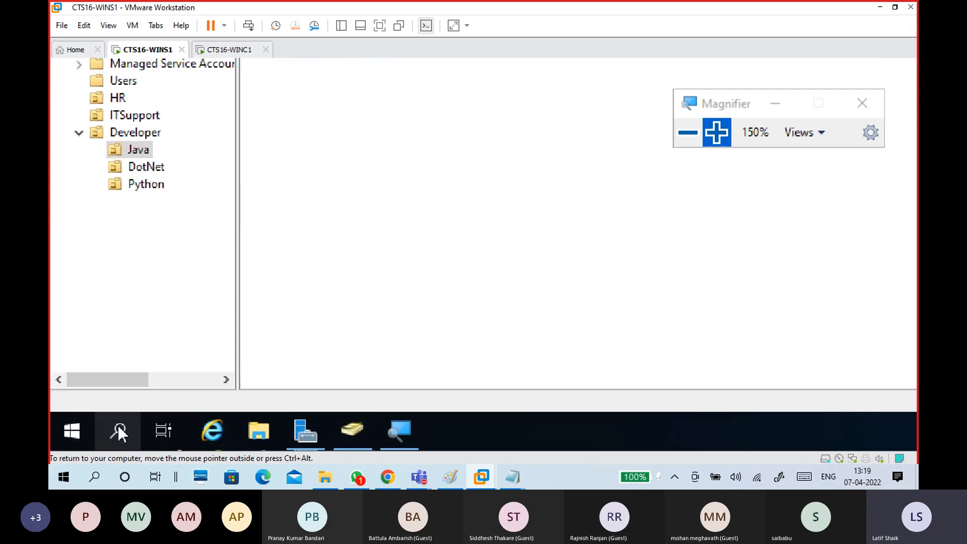
type("pow")
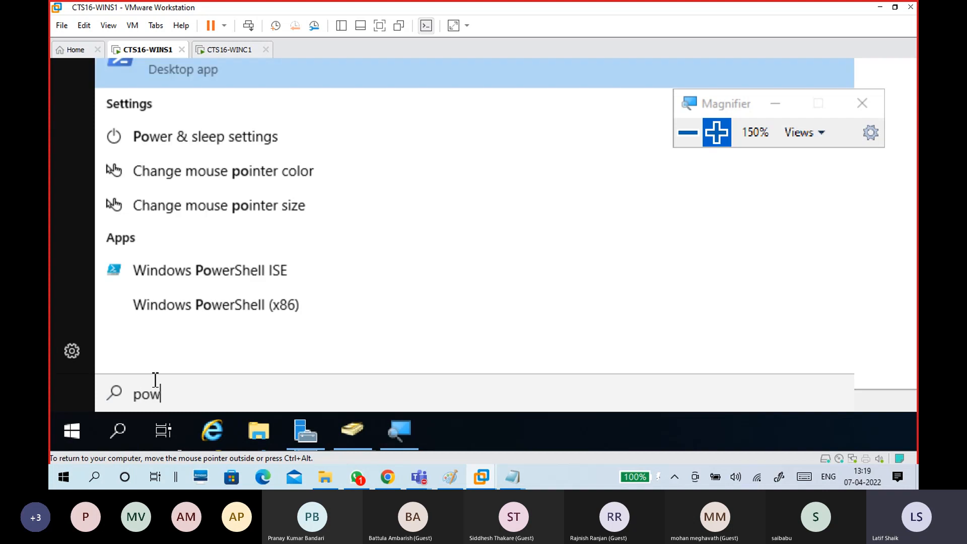
type("ero")
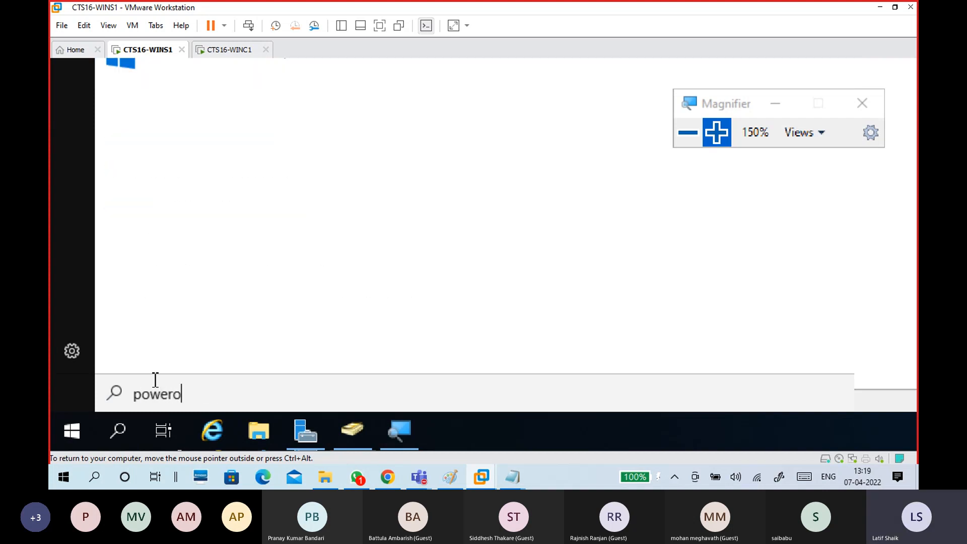
type("ption")
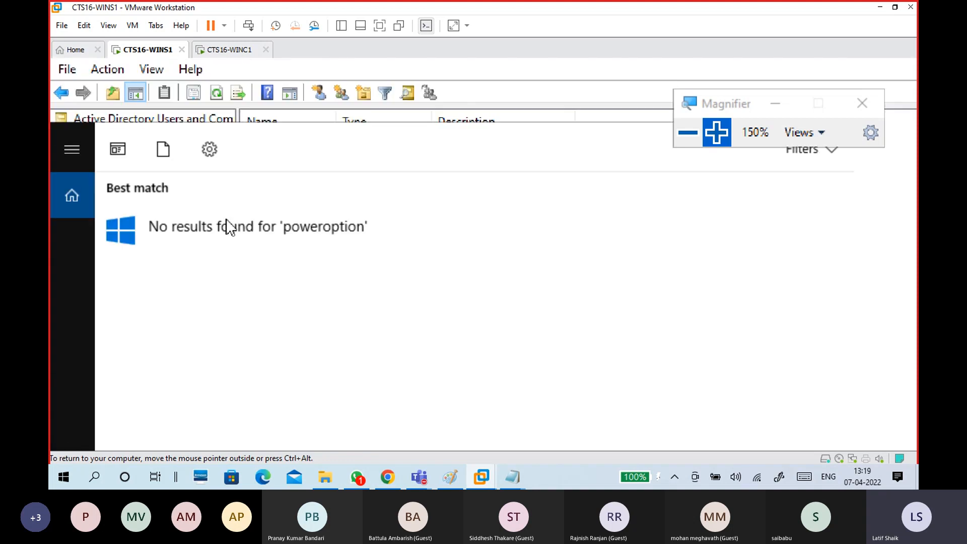
Set the server's screen turn-off and sleep times both to Never.
key("BackSpace")
key("BackSpace")
key("BackSpace")
key("BackSpace")
key("BackSpace")
key("BackSpace")
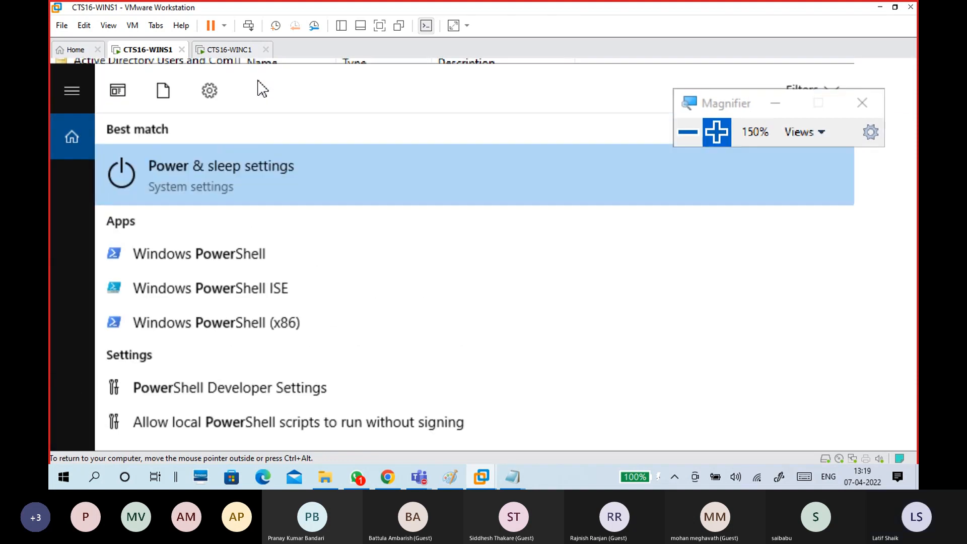
left_click(249, 182)
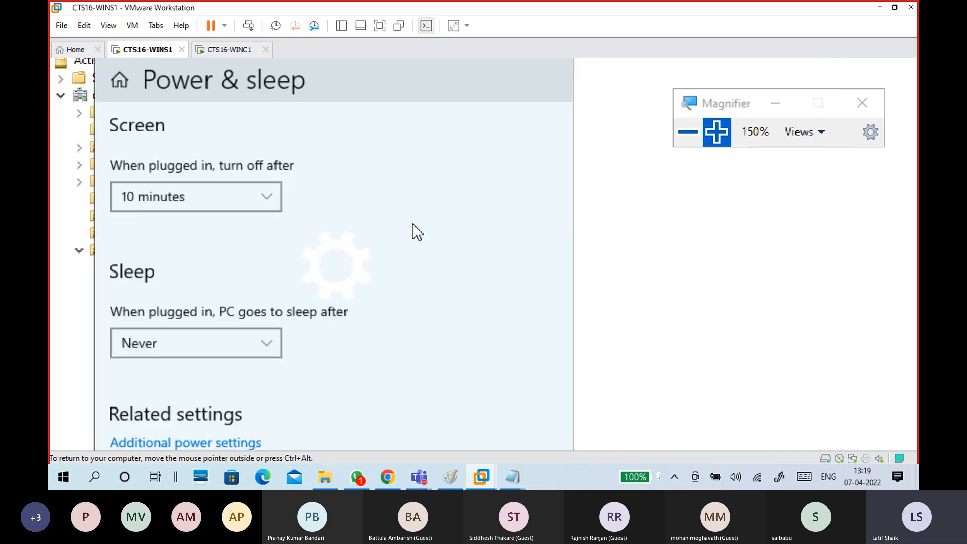
left_click(218, 212)
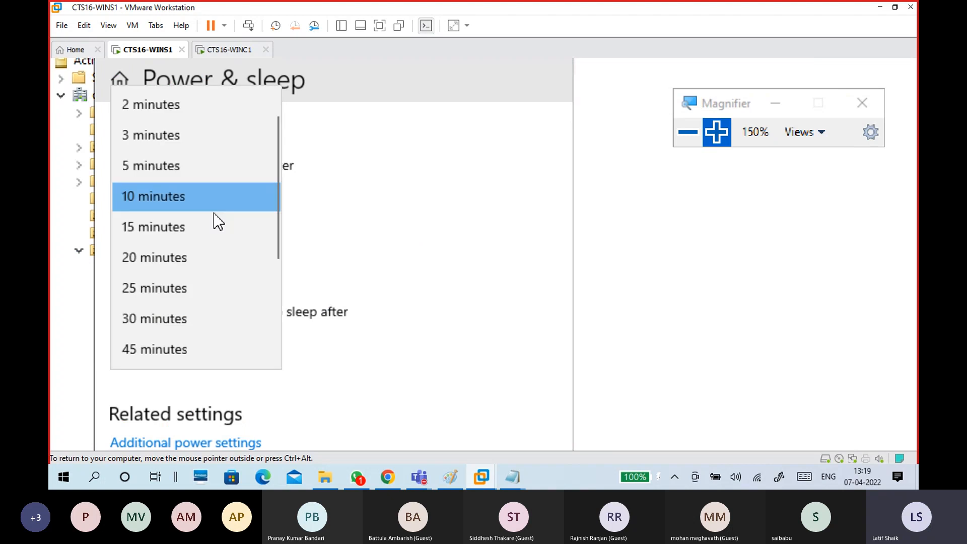
scroll(195, 353, "down", 3)
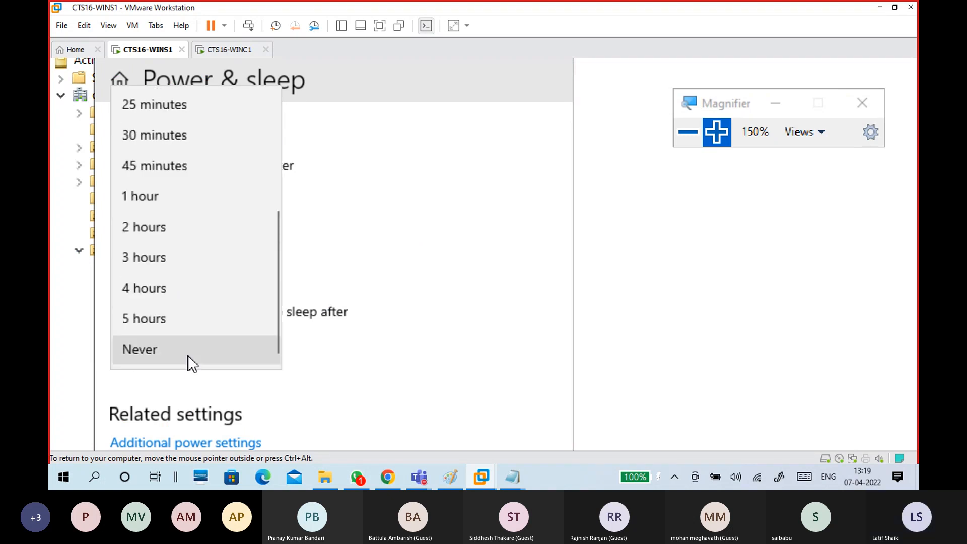
left_click(191, 353)
left_click(190, 347)
left_click(189, 346)
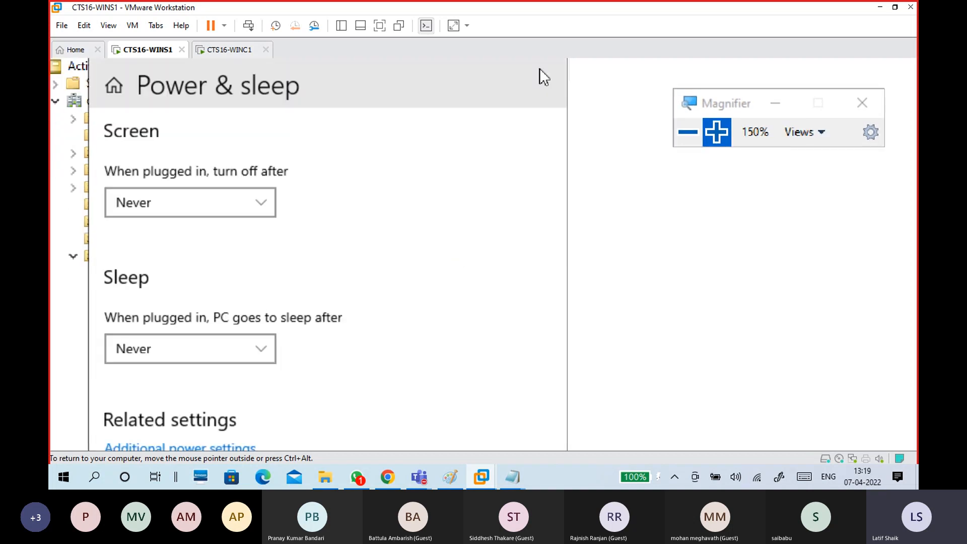
Close Power Options and Settings, minimize ADUC, and set Magnifier to 150%.
left_click(688, 132)
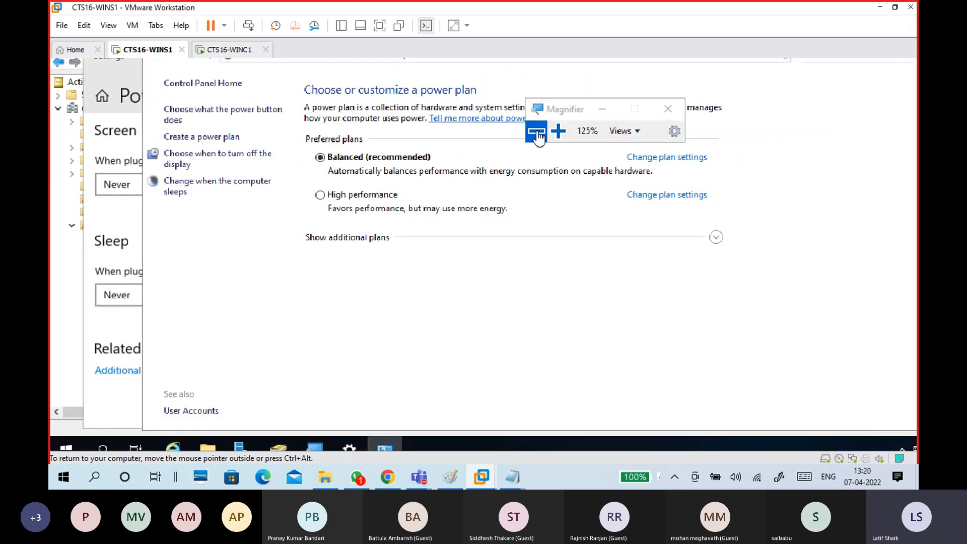
left_click(536, 132)
left_click_drag(502, 134, 737, 123)
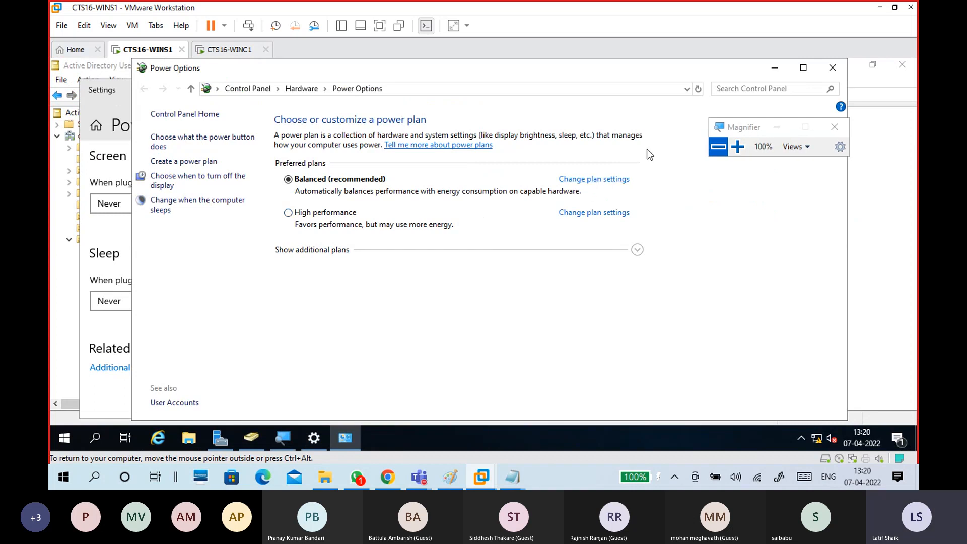
left_click(835, 70)
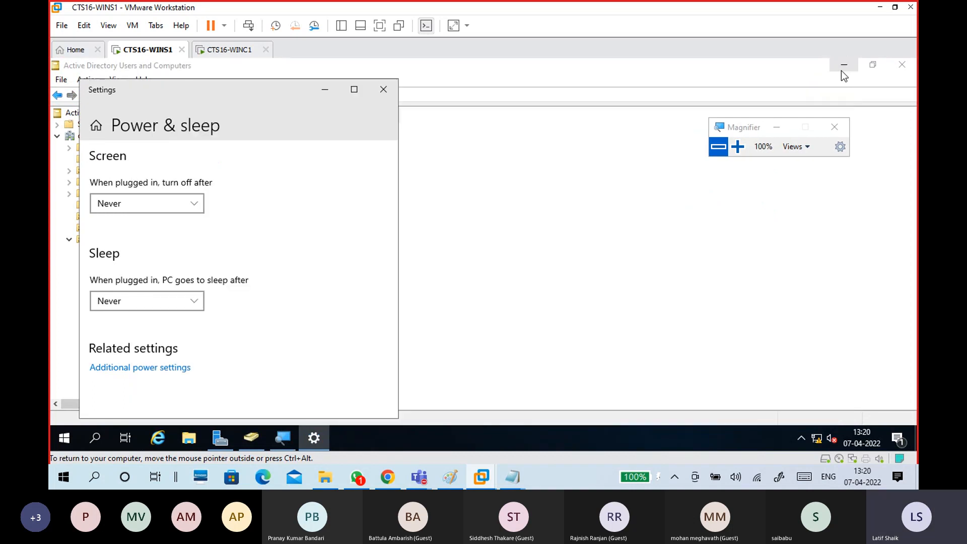
left_click(391, 92)
left_click(843, 66)
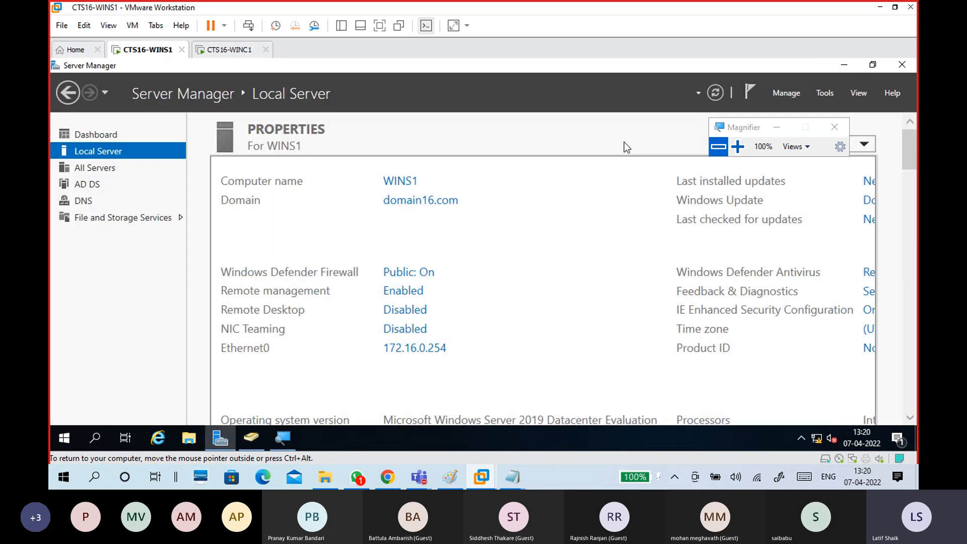
left_click(737, 146)
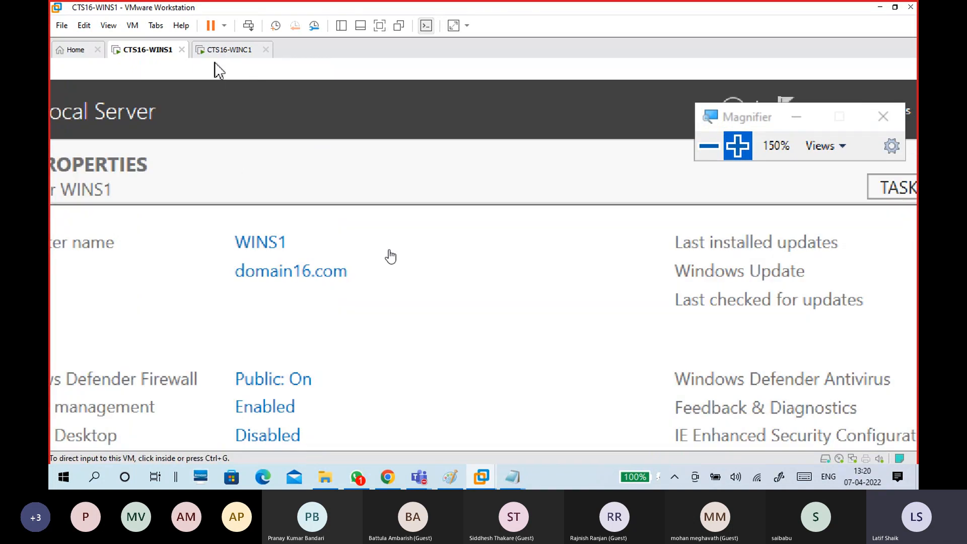
Sign in to CTS16-WINC1 as Other user with the domain username and password.
left_click(233, 49)
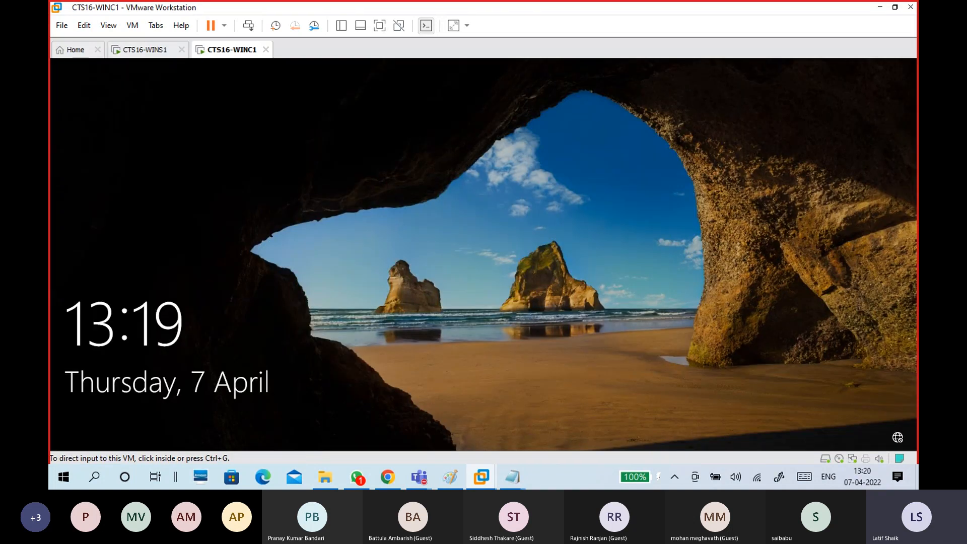
left_click(443, 317)
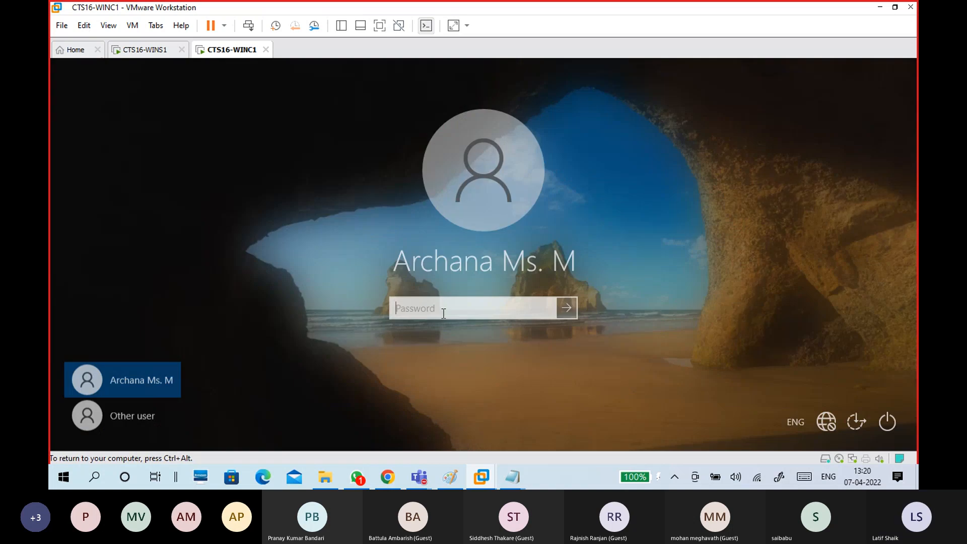
left_click(139, 418)
type("saibabu")
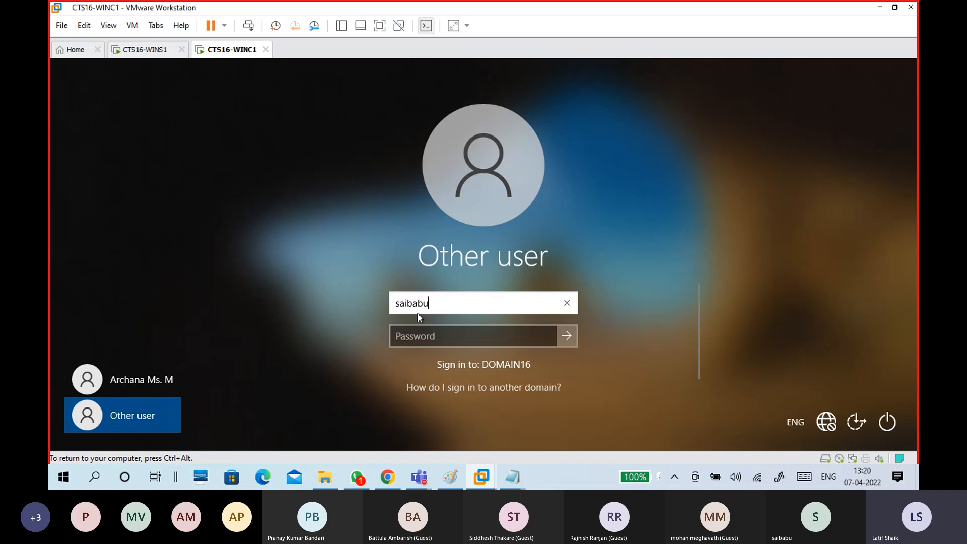
key("Tab")
type("P")
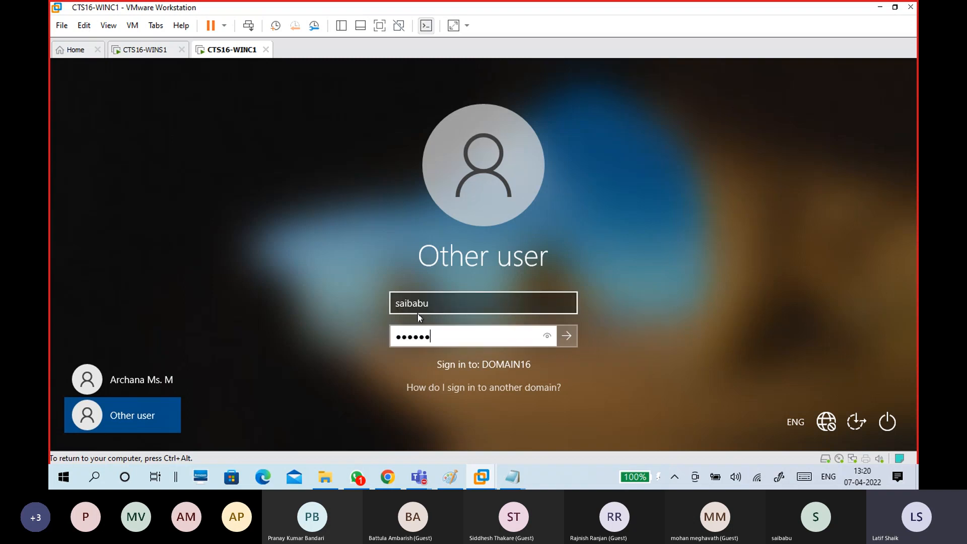
key("Return")
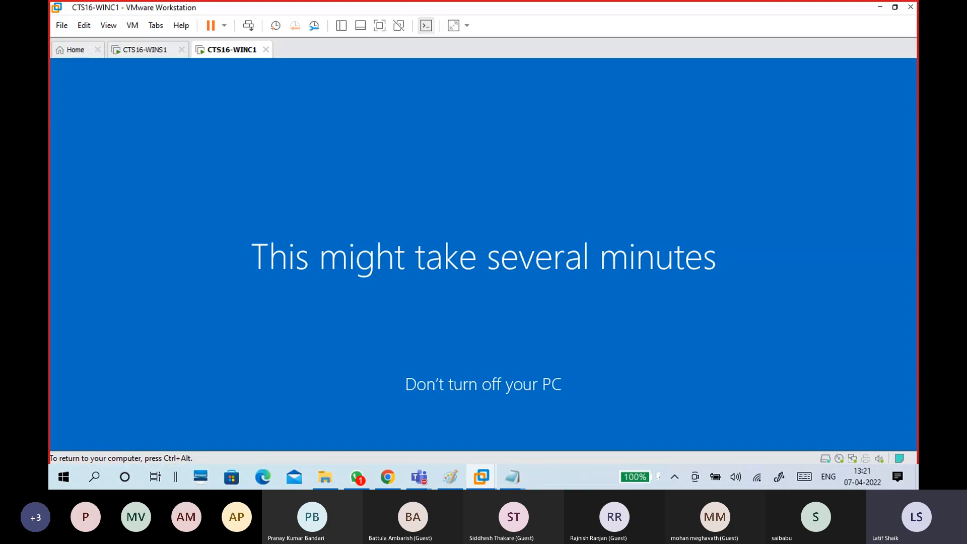
key("ctrl+alt")
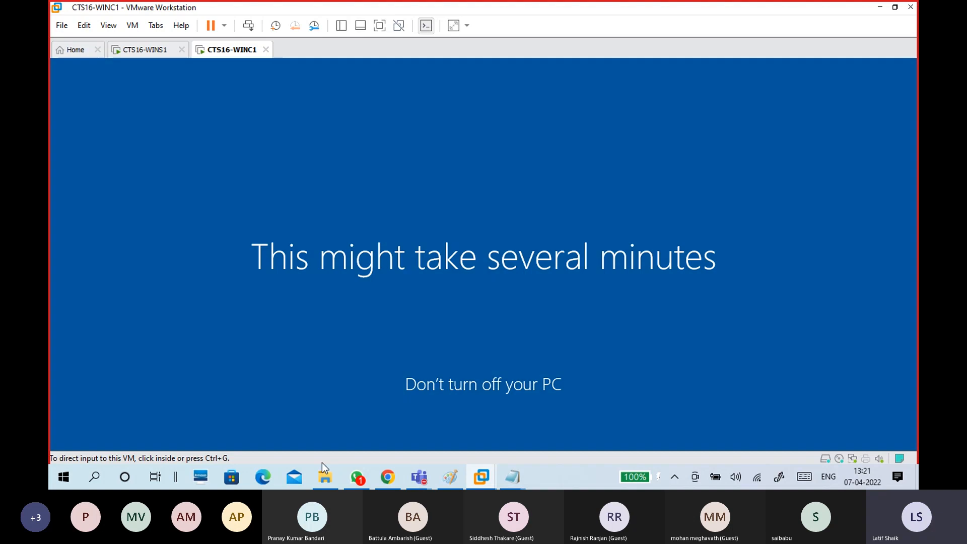
Open the SERVER folder in File Explorer and select 05 Implementing Group Policy.pptx.
left_click(324, 479)
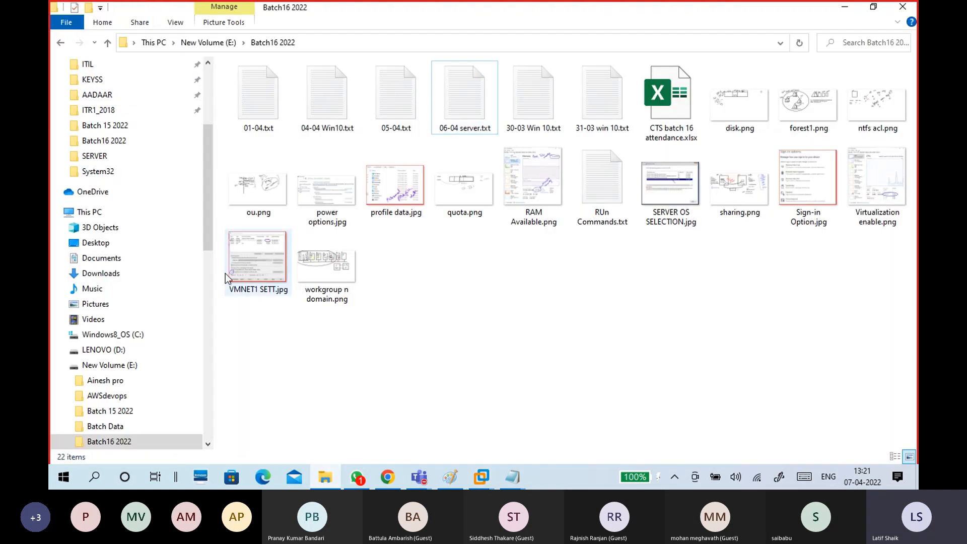
left_click(98, 157)
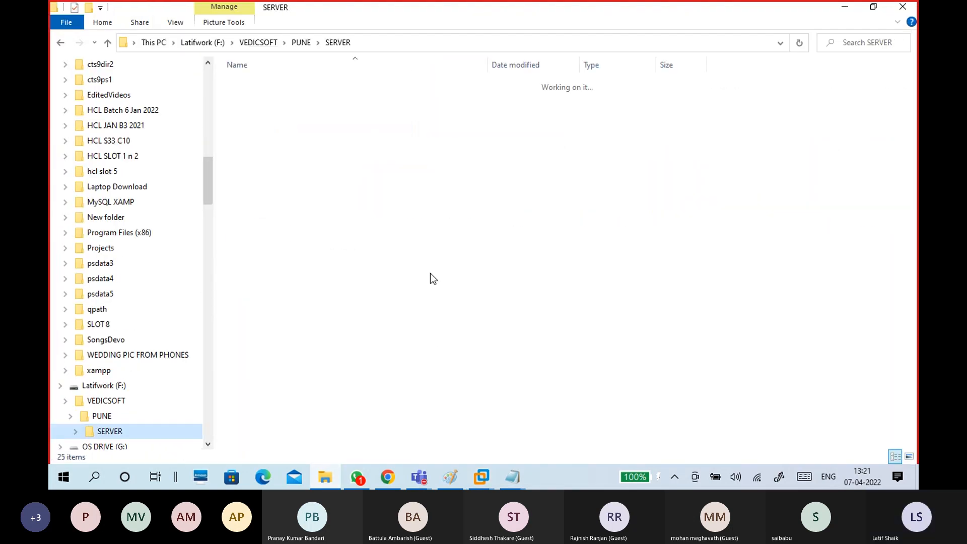
left_click(377, 437)
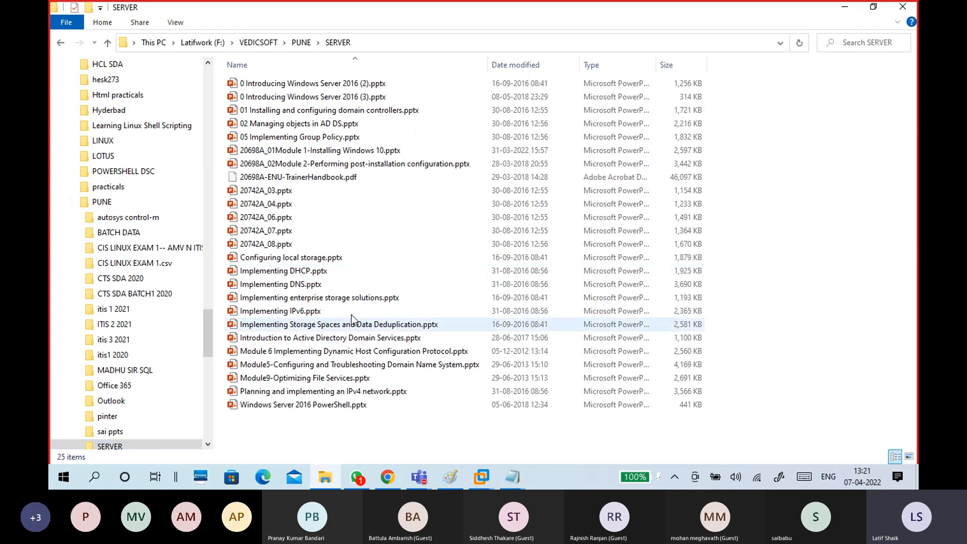
left_click(320, 141)
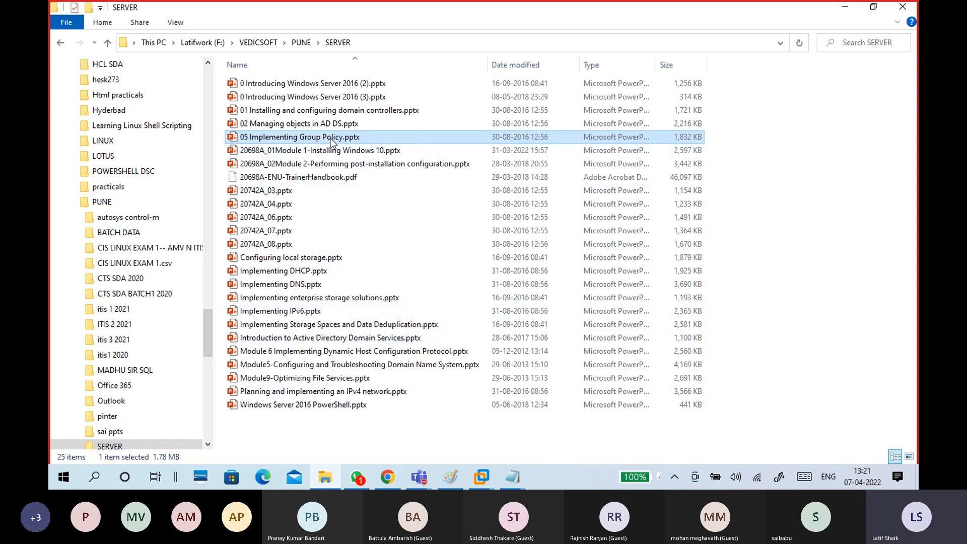
Send 05 Implementing Group Policy.pptx to the Batch#16-CTS WhatsApp group by dragging it in.
left_click(366, 482)
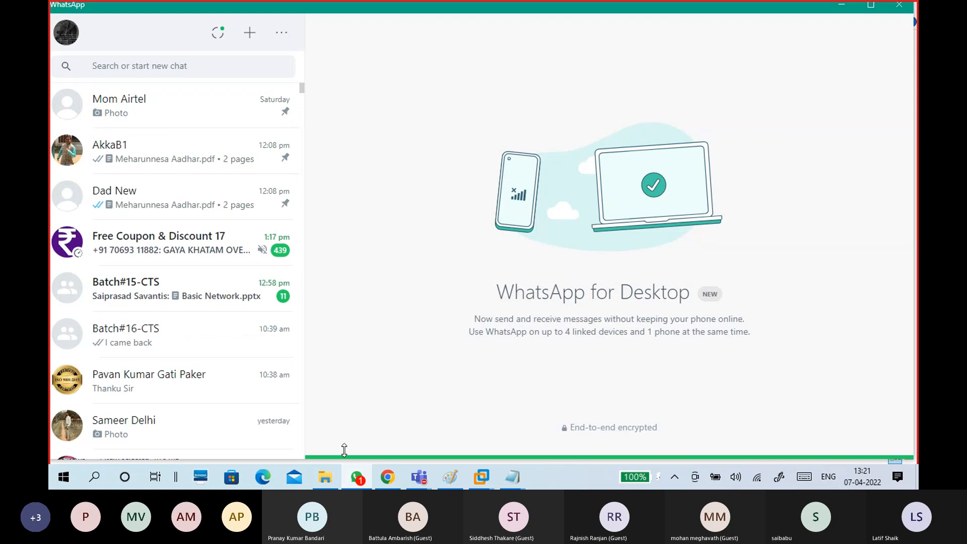
left_click(216, 338)
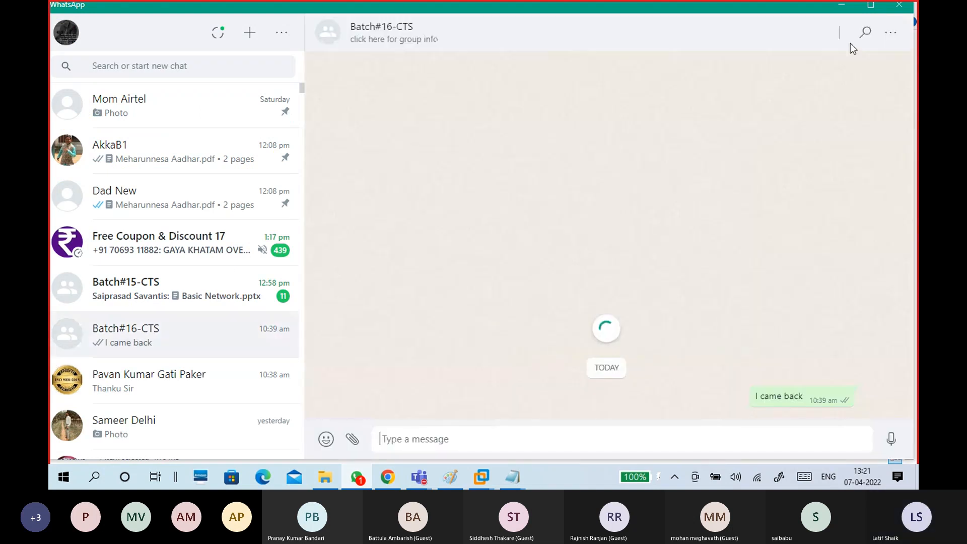
left_click(842, 5)
left_click_drag(320, 143, 473, 352)
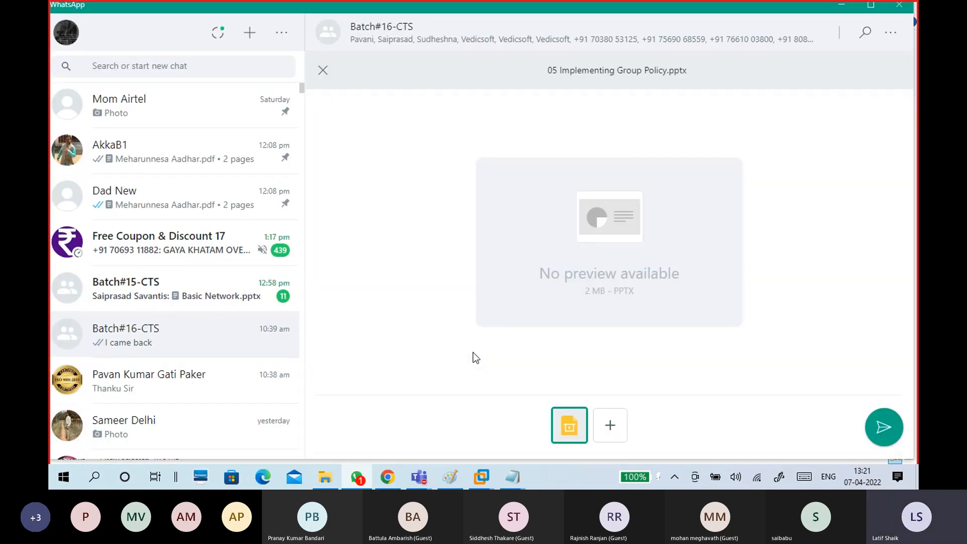
key("Return")
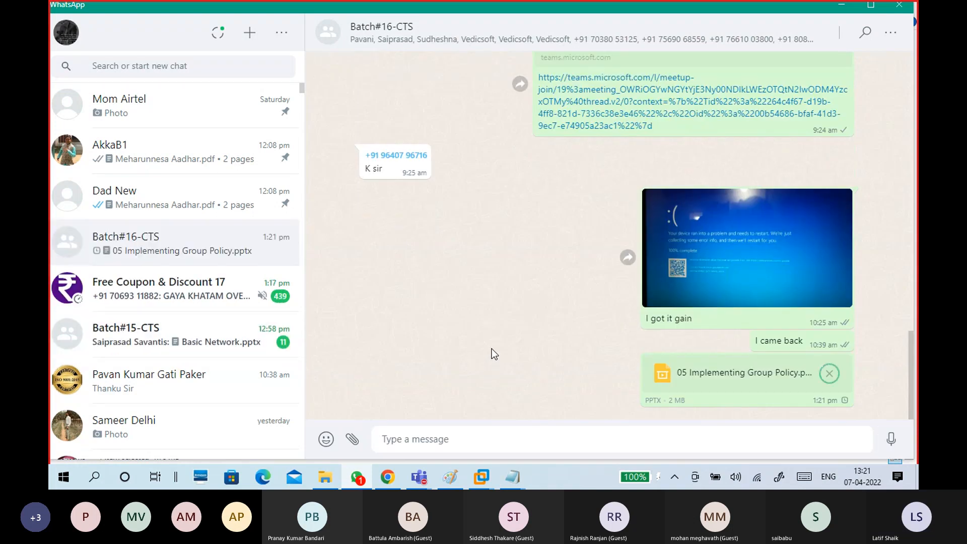
Read Batch#15-CTS's unread messages, then minimize WhatsApp.
left_click(219, 343)
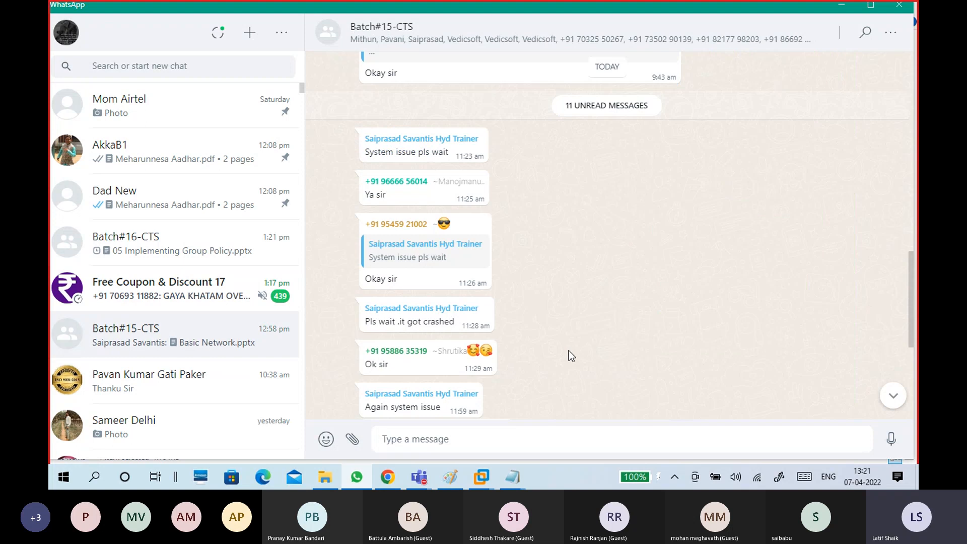
scroll(569, 351, "down", 5)
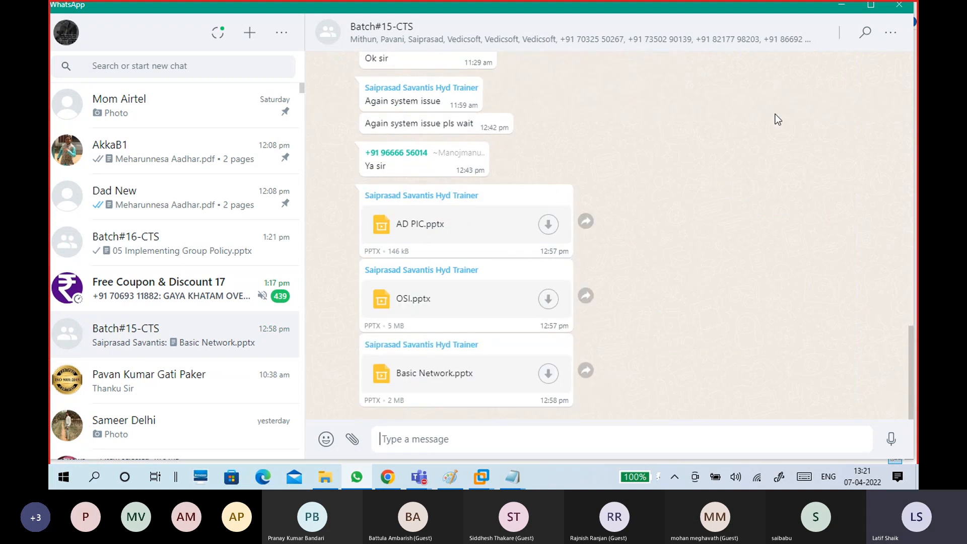
left_click(842, 9)
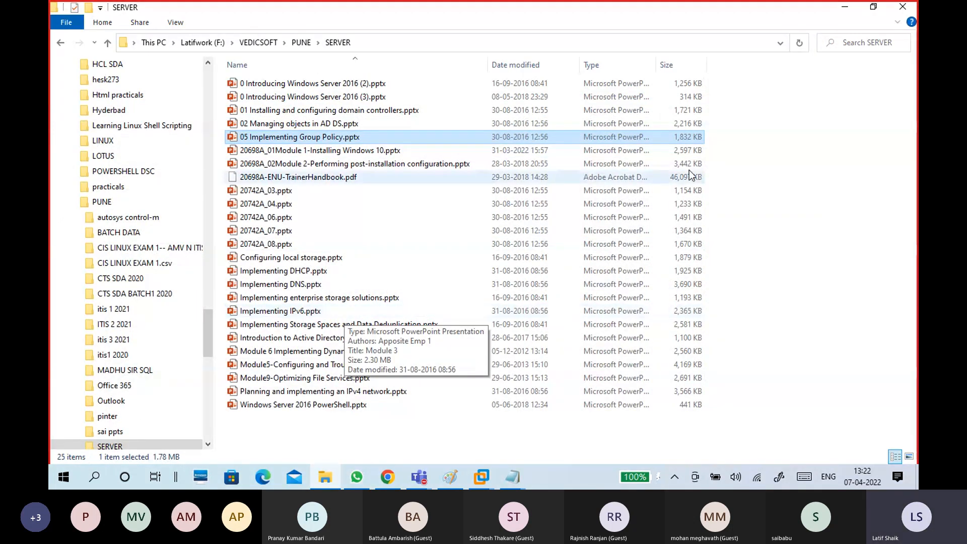
Bring the CTS16-WINC1 client VM's desktop into view and give it input focus.
left_click(845, 8)
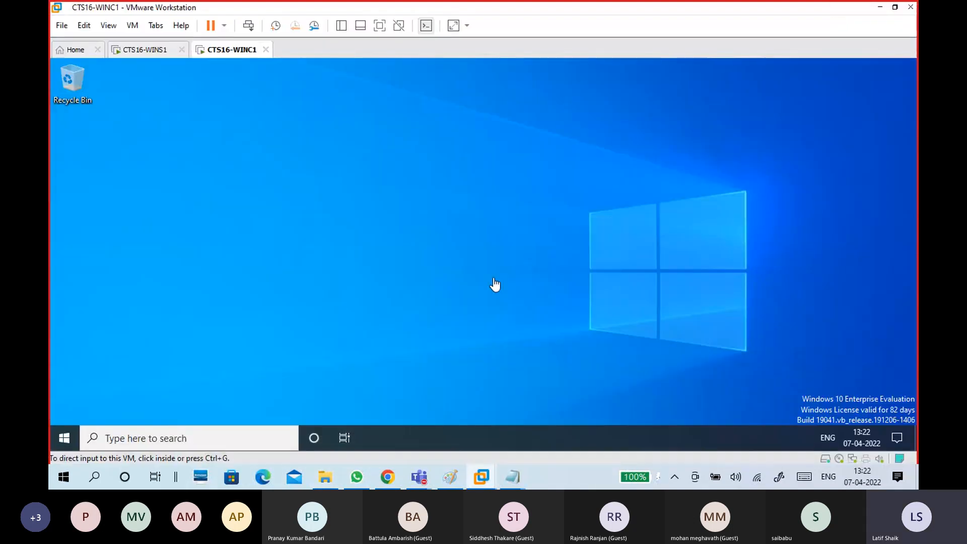
left_click(453, 210)
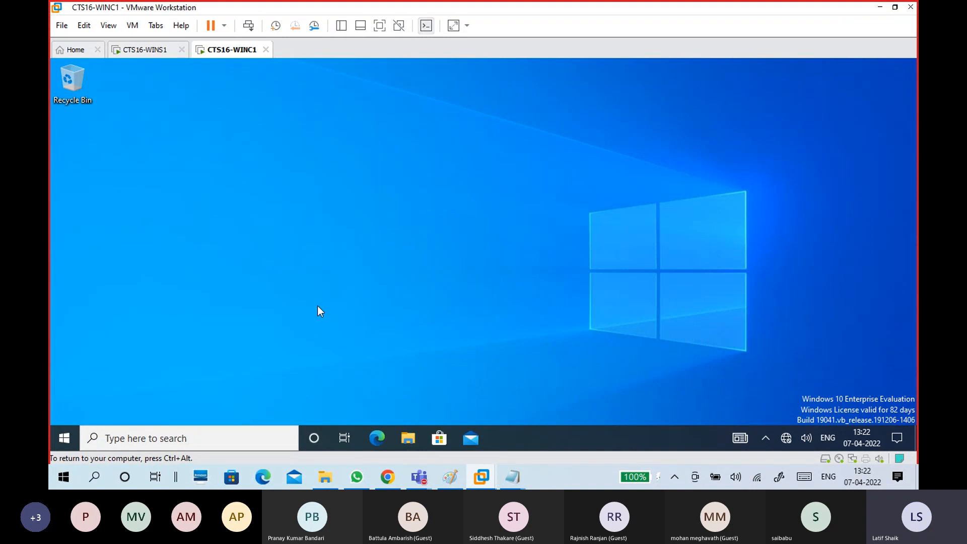
left_click(150, 51)
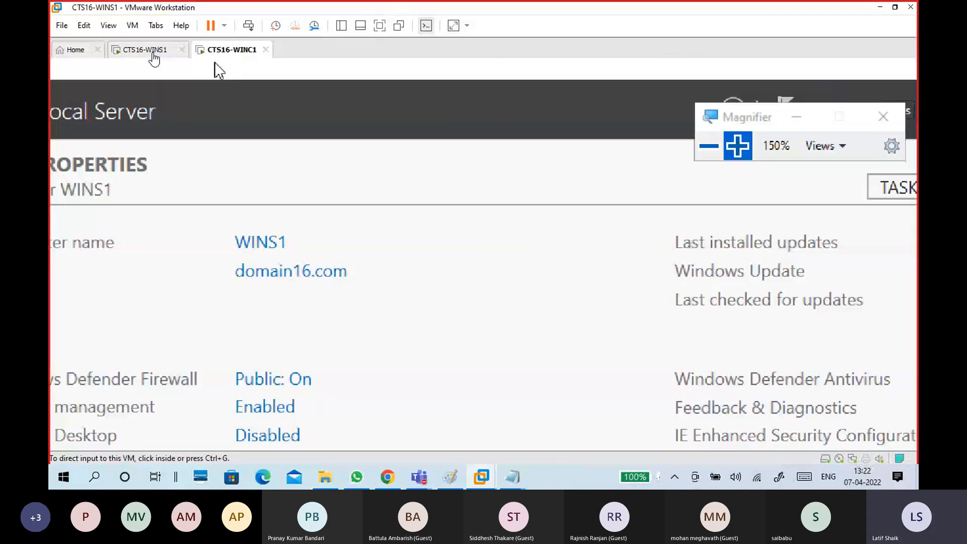
left_click(231, 52)
left_click(193, 250)
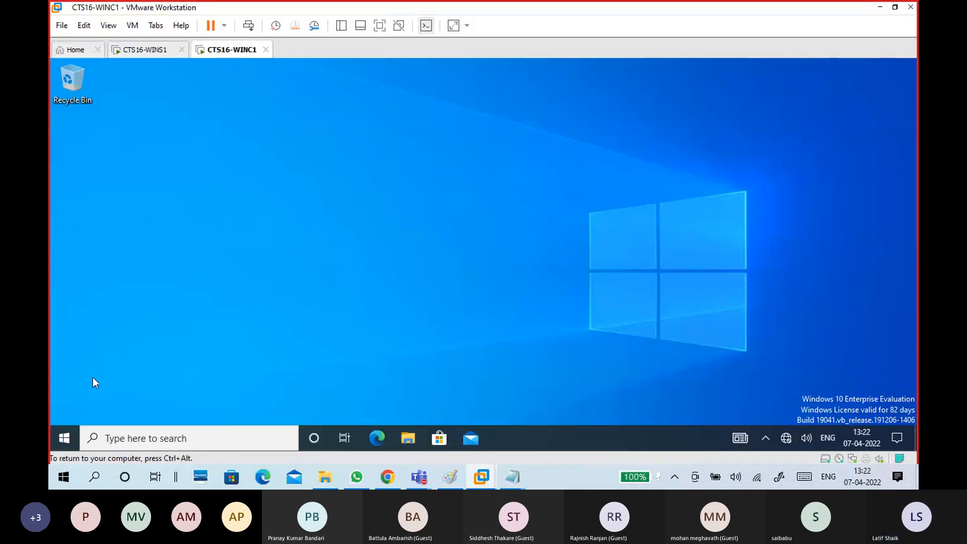
Check the signed-in domain account from the client's Start menu, then briefly view the Paint network diagram.
left_click(66, 436)
mouse_move(65, 295)
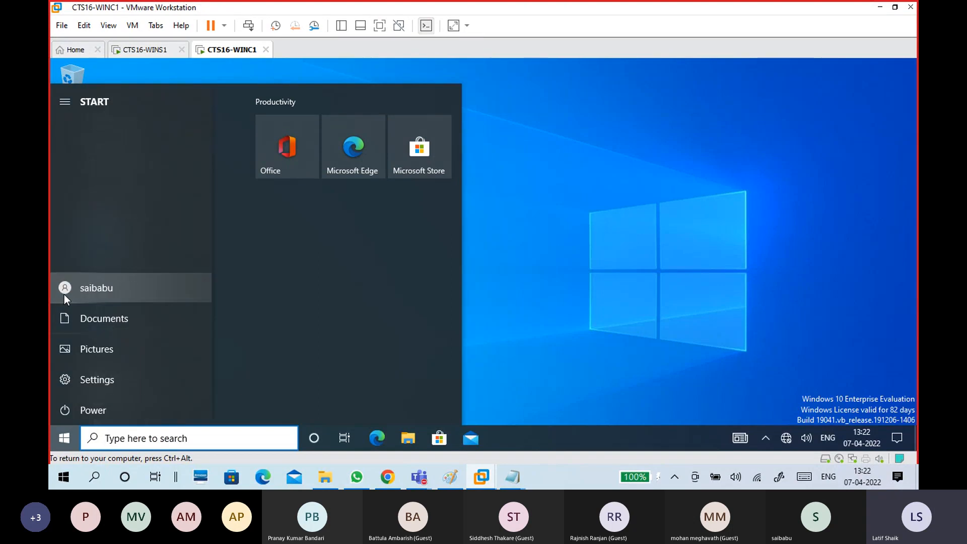
left_click(89, 289)
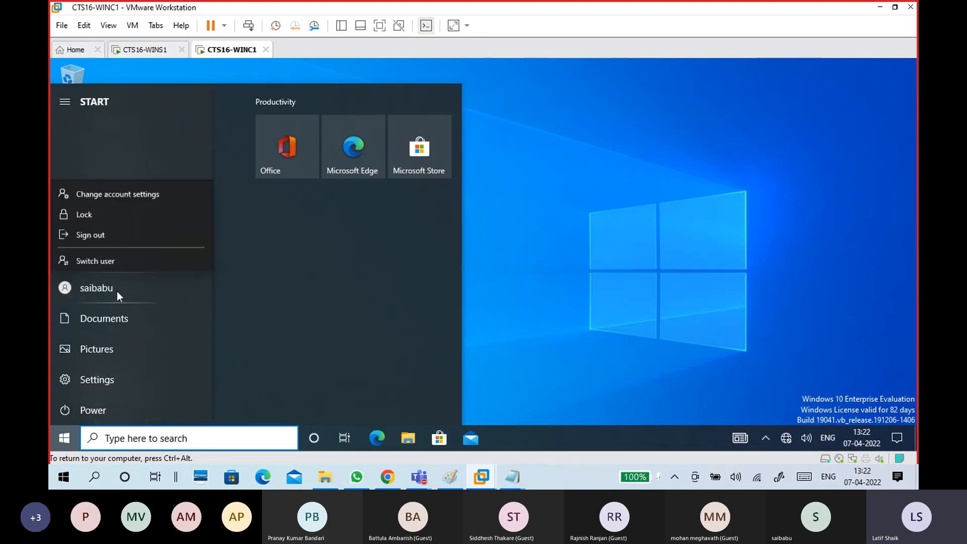
key("Escape")
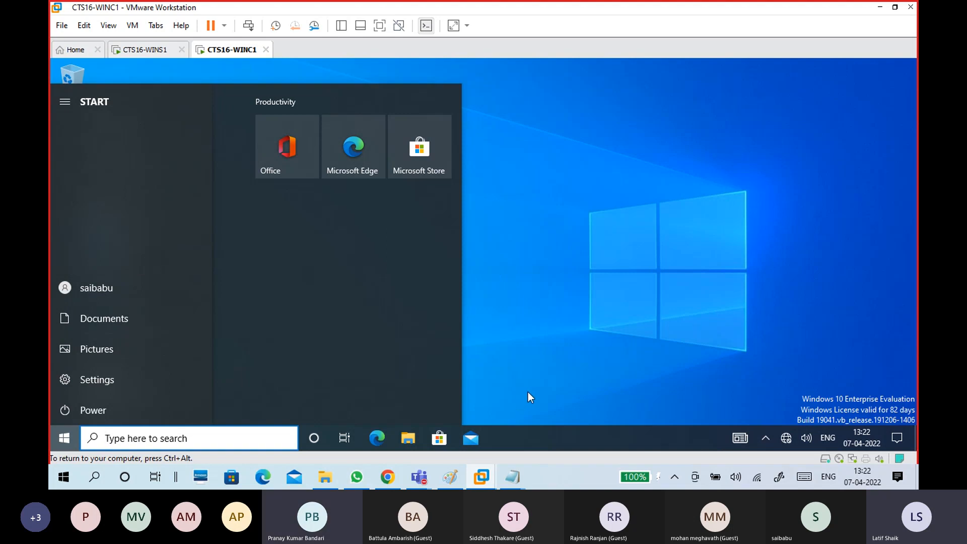
left_click(449, 476)
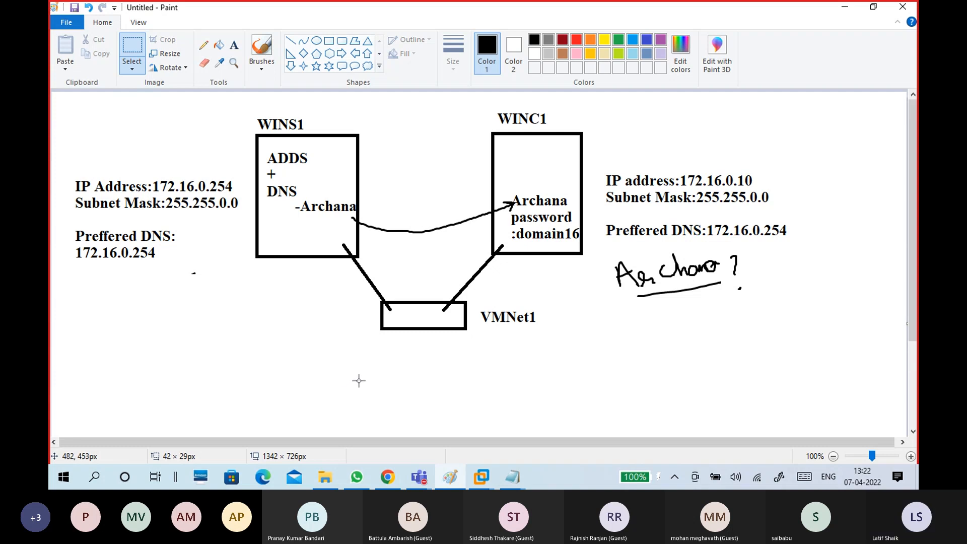
left_click(845, 7)
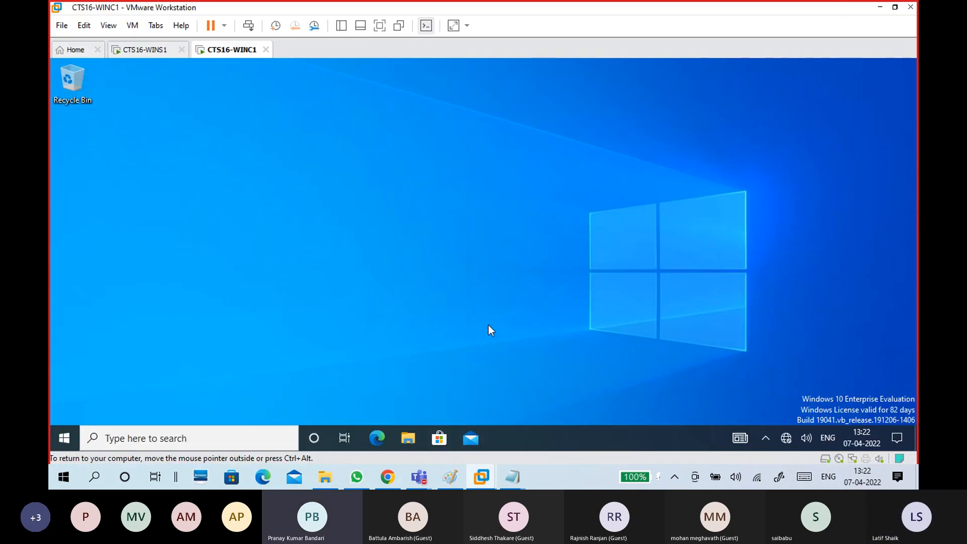
Stop recording the CTS Classes Test 1 Teams meeting from its More actions menu.
mouse_move(419, 476)
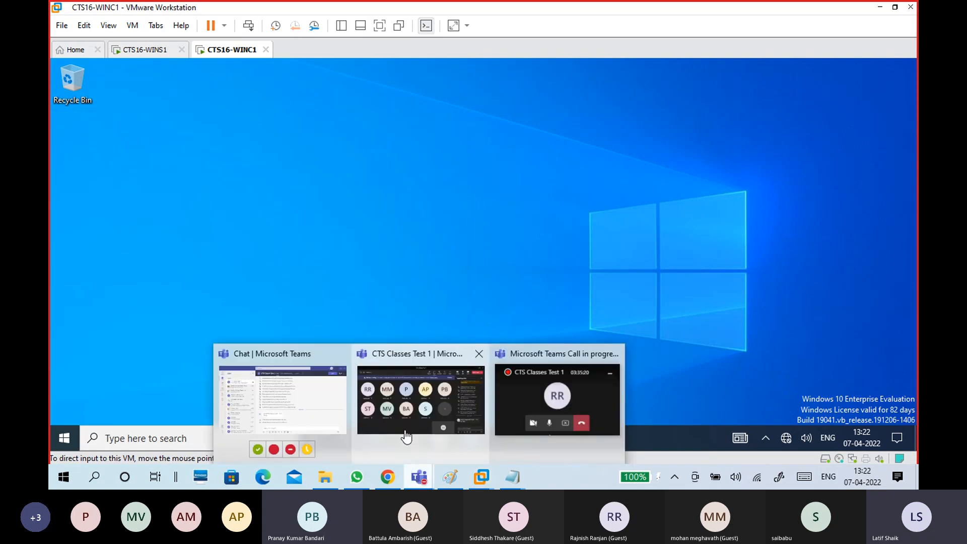
left_click(411, 428)
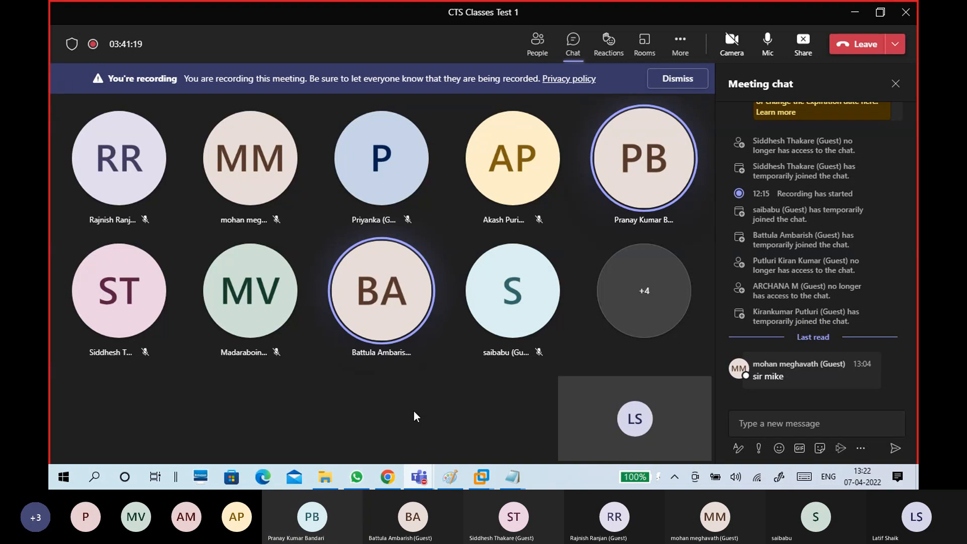
left_click(679, 42)
left_click(720, 404)
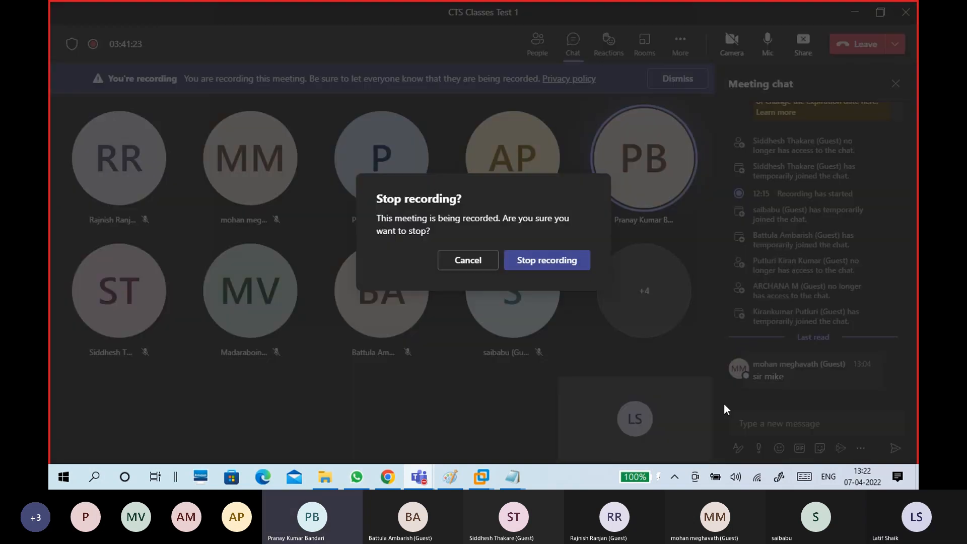